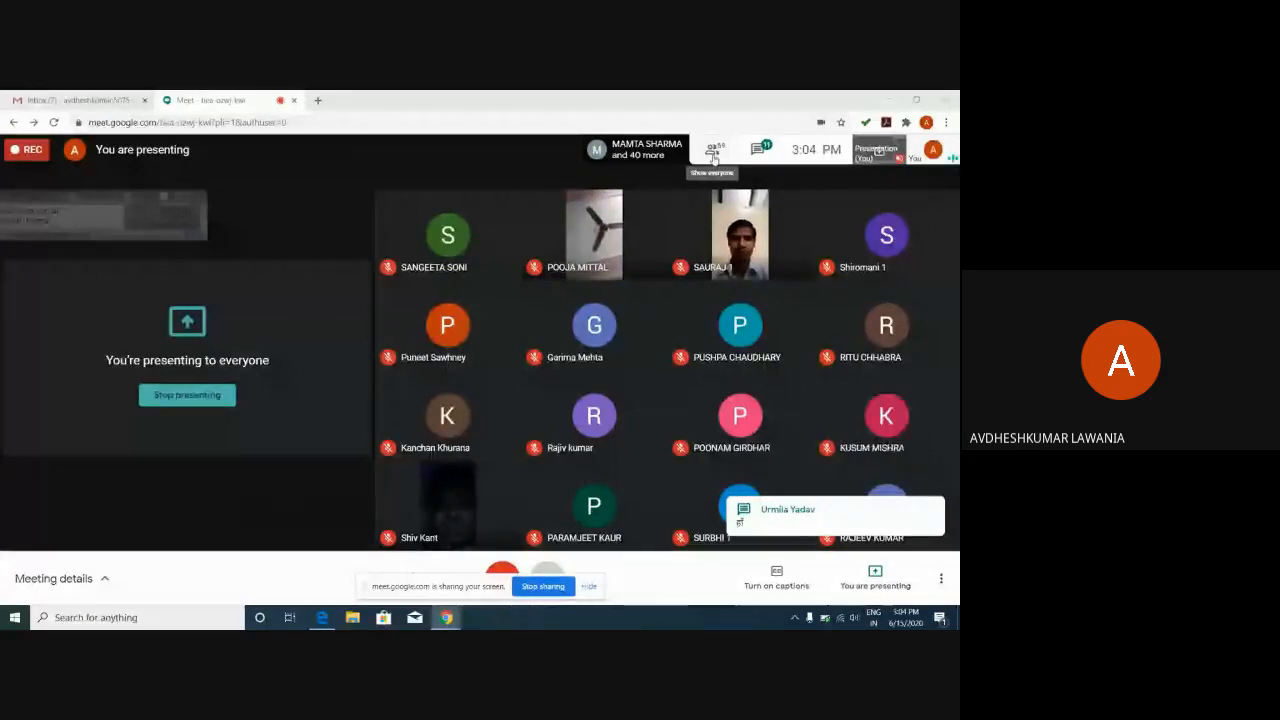
Open the People list, expand one participant's entry, then close and reopen the list.
{"action": "left_click", "coordinate": [713, 156]}
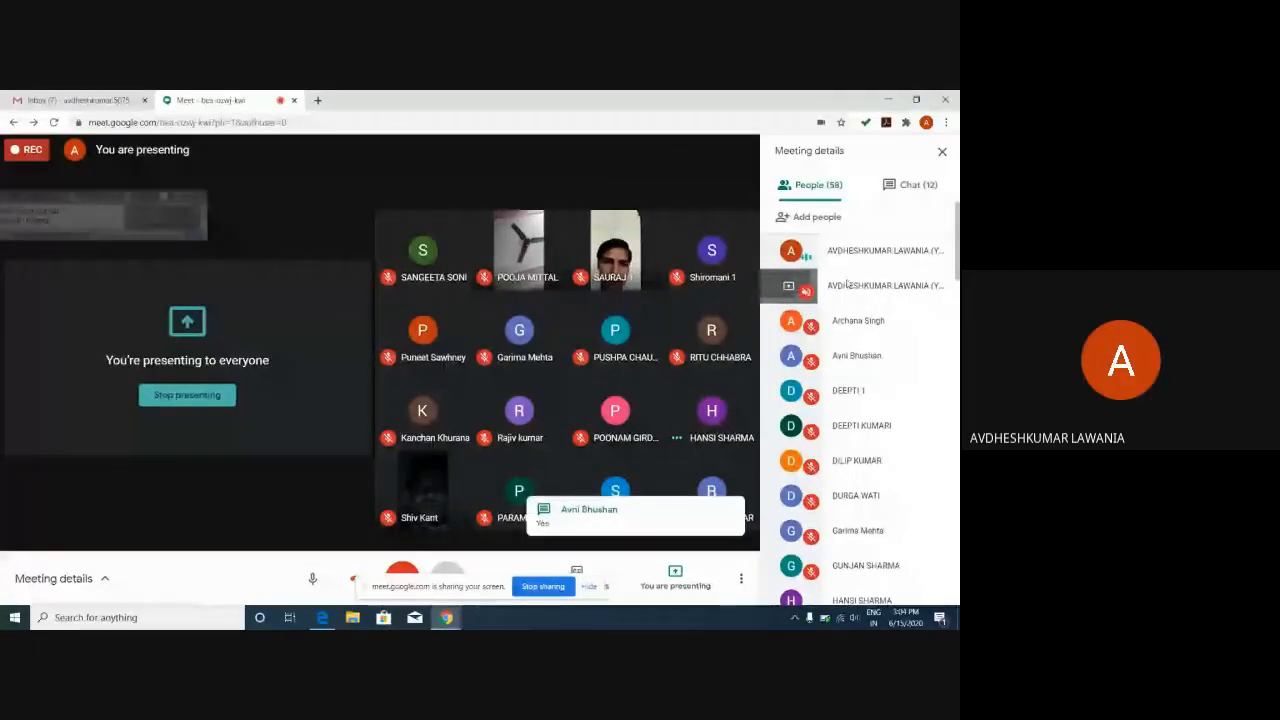
{"action": "left_click", "coordinate": [843, 321]}
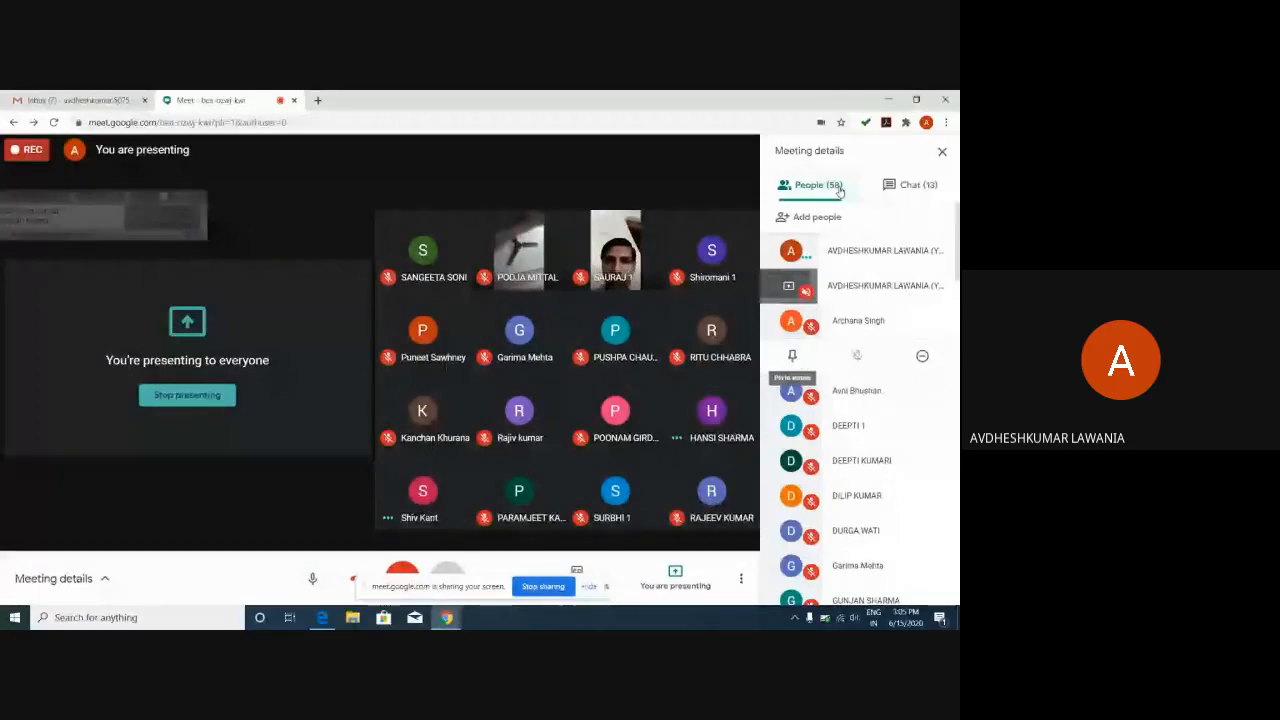
{"action": "left_click", "coordinate": [943, 153]}
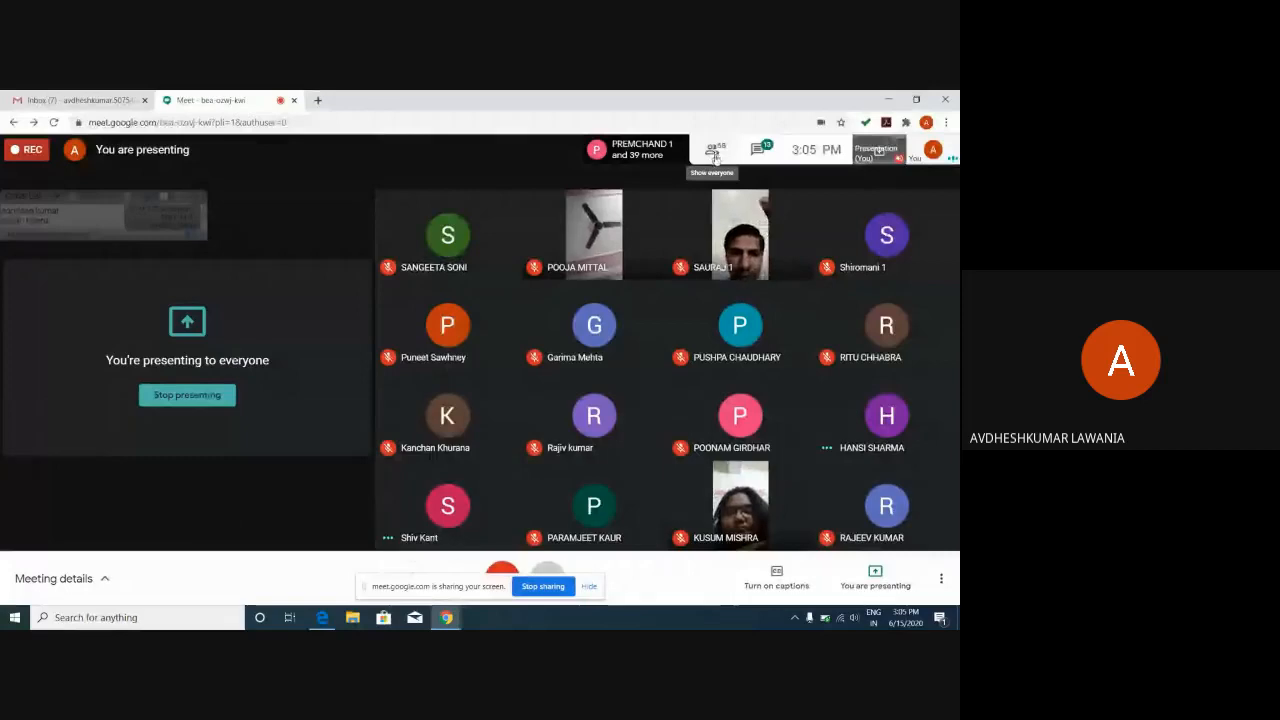
{"action": "left_click", "coordinate": [713, 150]}
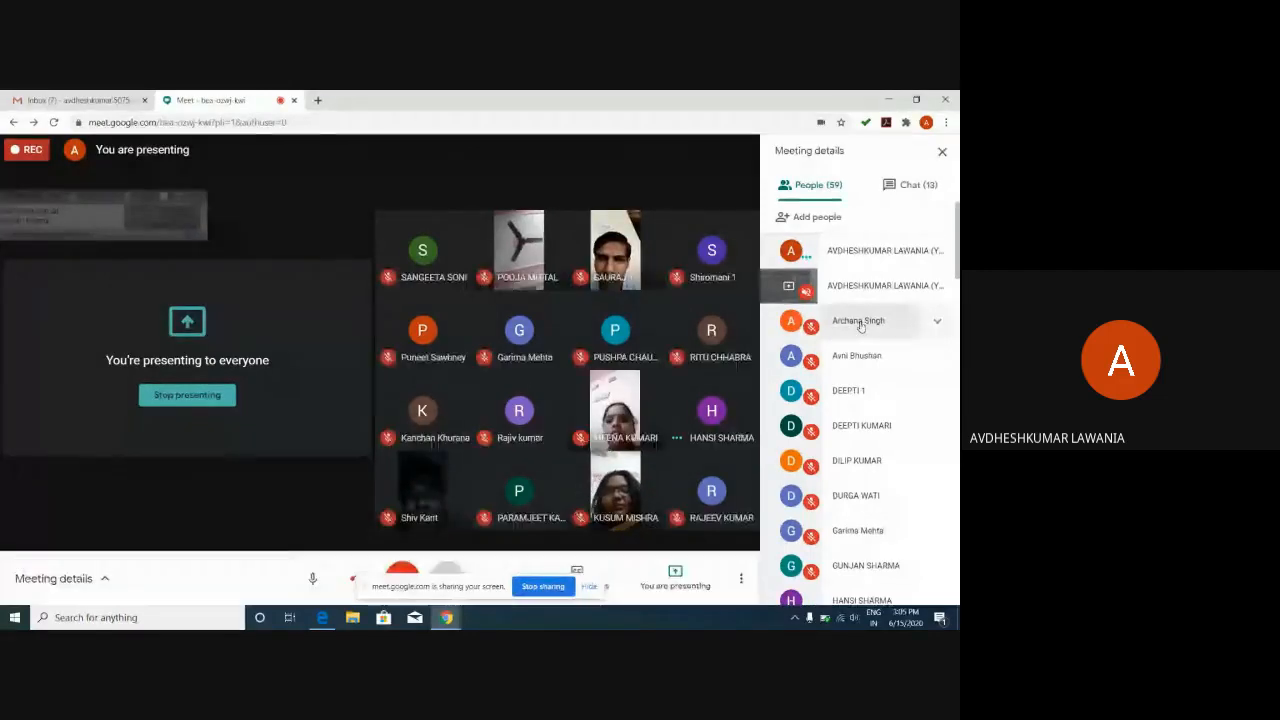
Expand a participant's row in the People list to show pin, mute and remove buttons.
{"action": "left_click", "coordinate": [860, 324]}
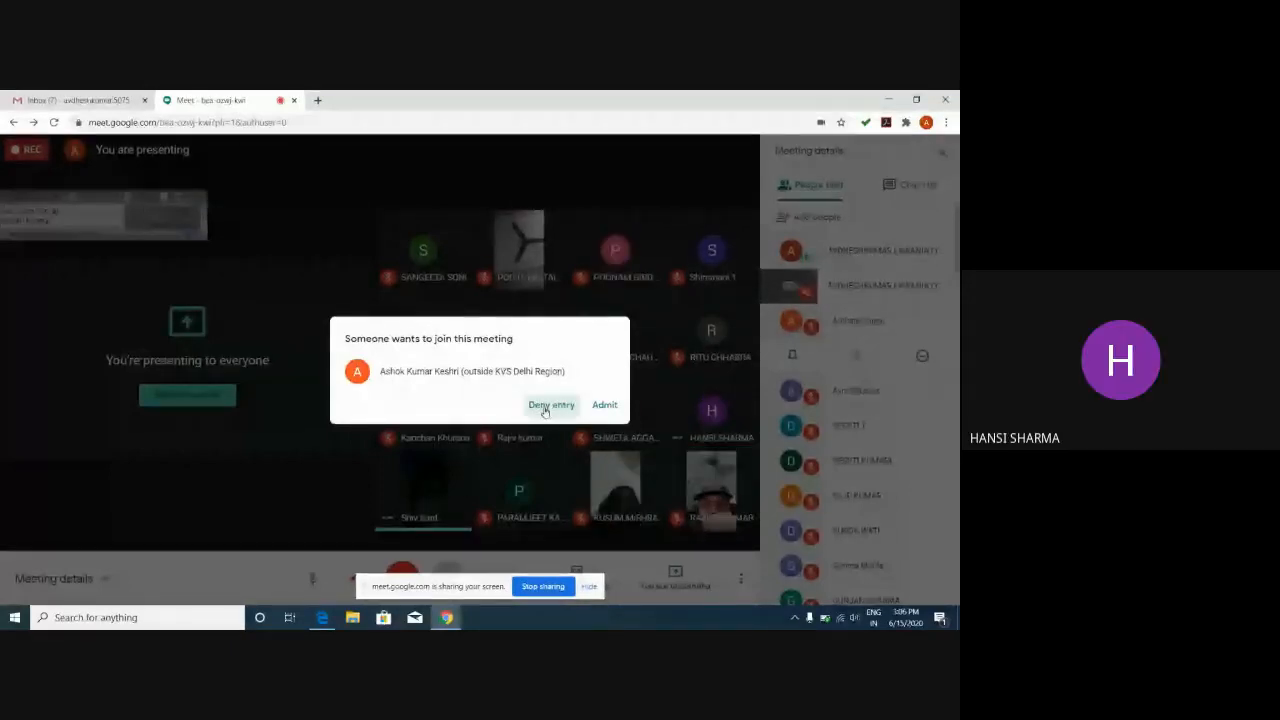
Deny the pending join request and close the Meeting details panel.
{"action": "left_click", "coordinate": [544, 408]}
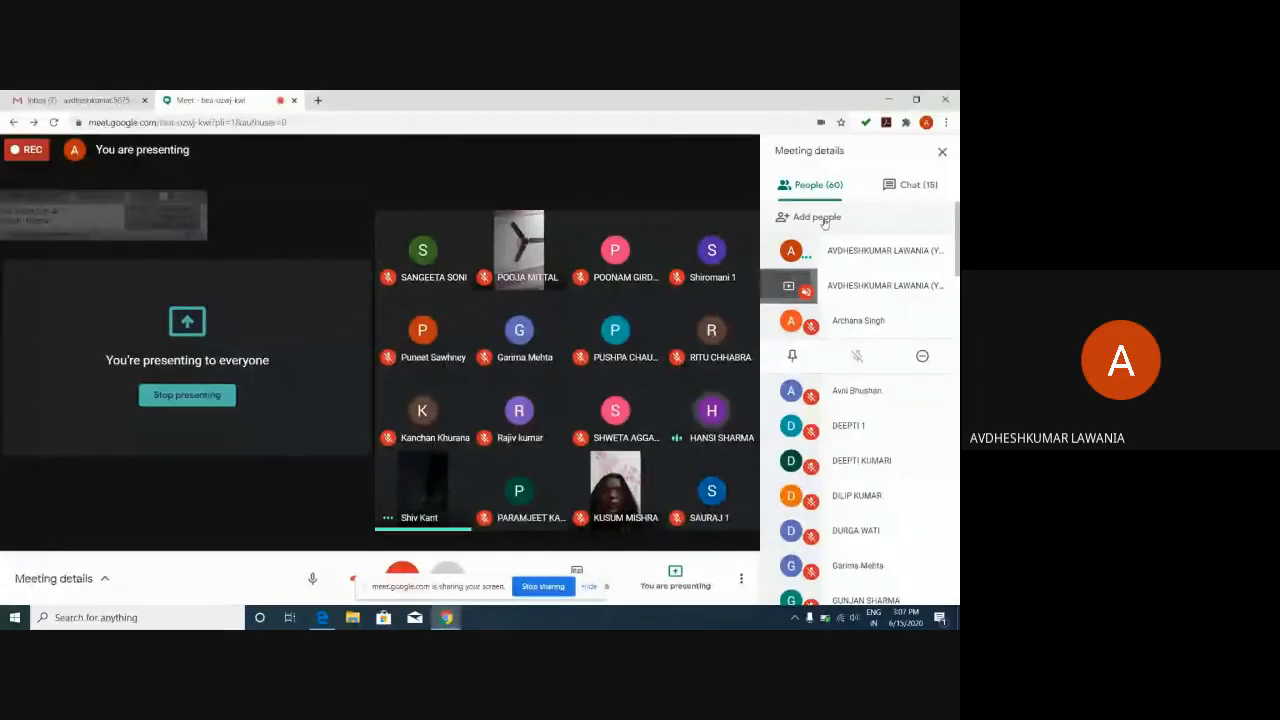
{"action": "left_click", "coordinate": [942, 153]}
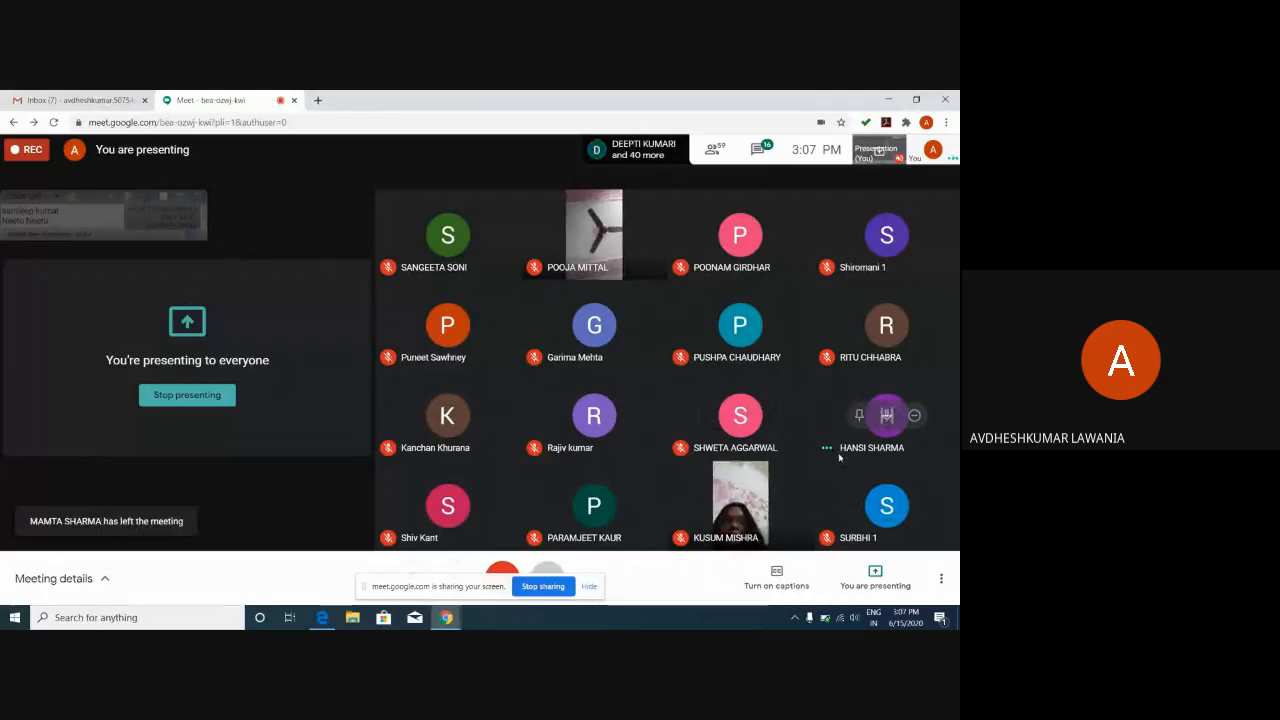
{"action": "left_click", "coordinate": [758, 151]}
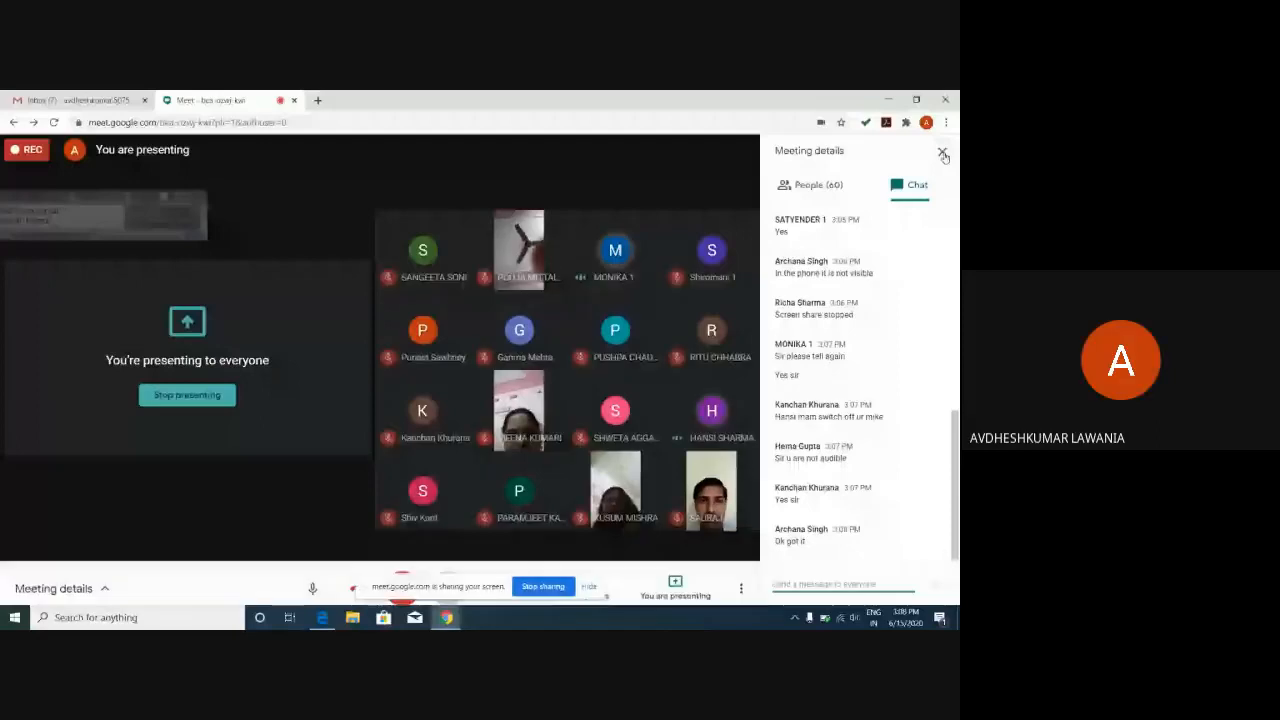
{"action": "left_click", "coordinate": [942, 153]}
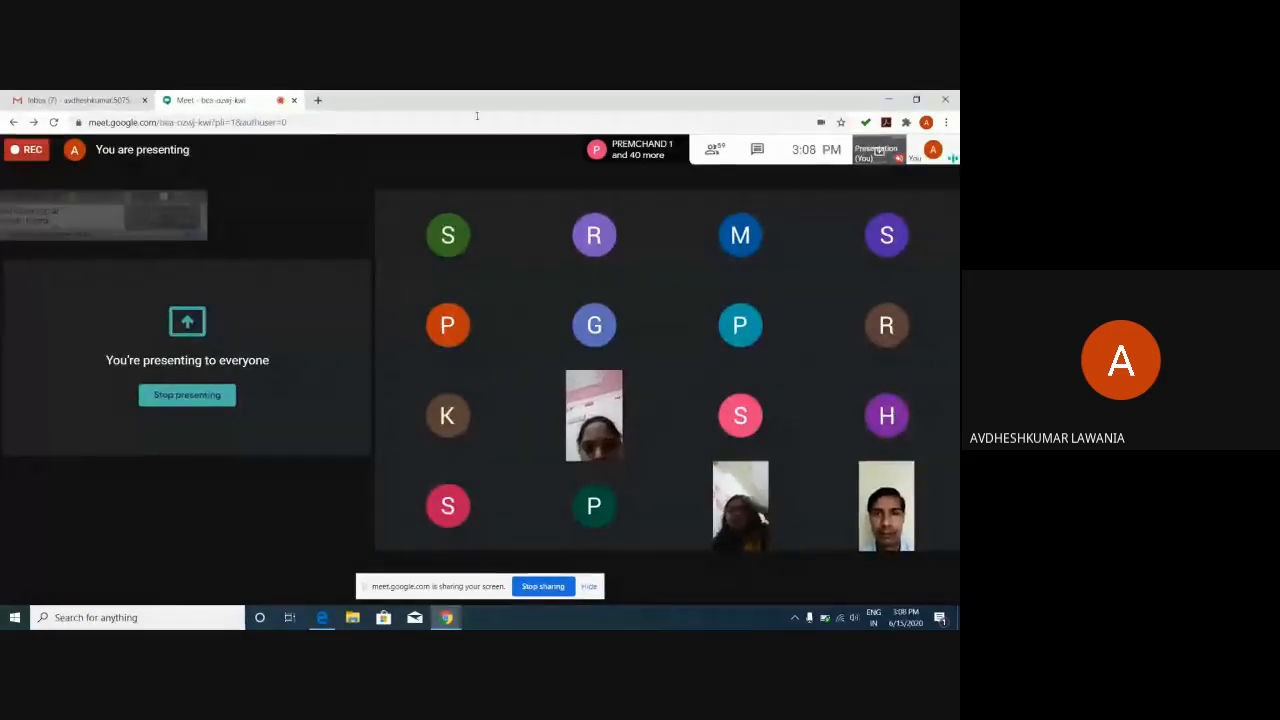
Minimize Meet, bring up Edge on the Google home page, then minimize Edge.
{"action": "left_click", "coordinate": [895, 100]}
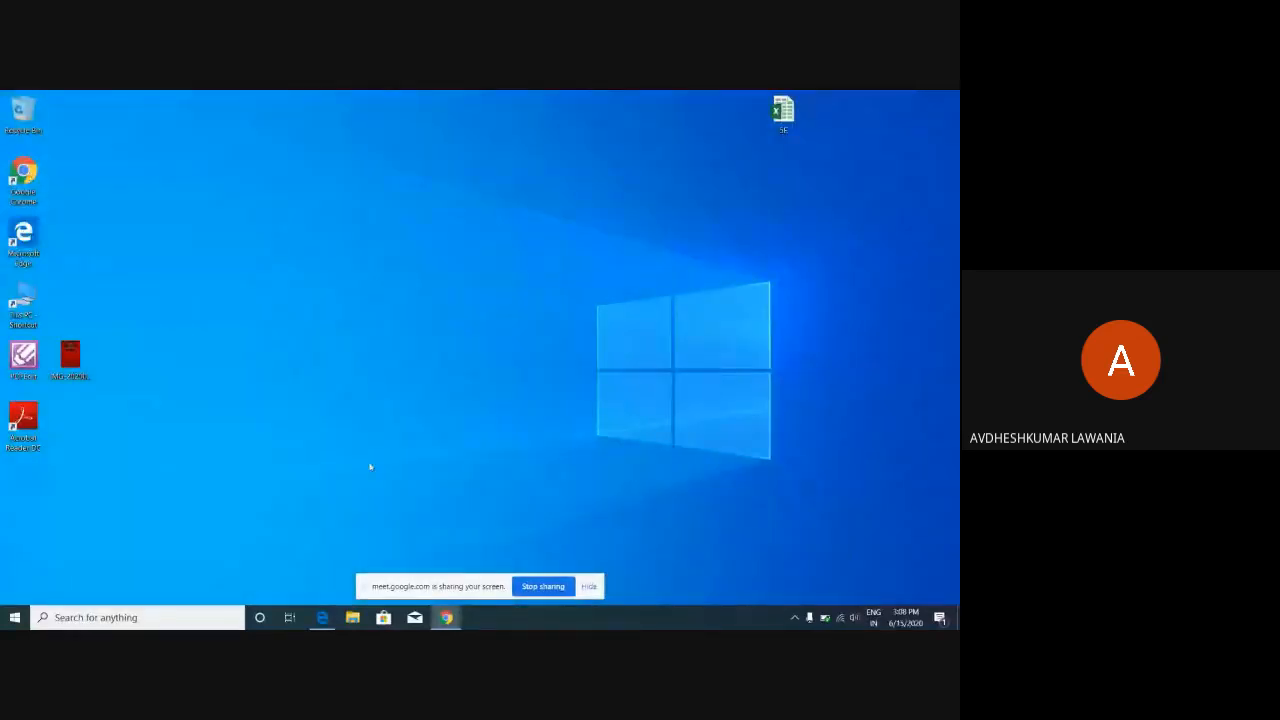
{"action": "left_click", "coordinate": [323, 618]}
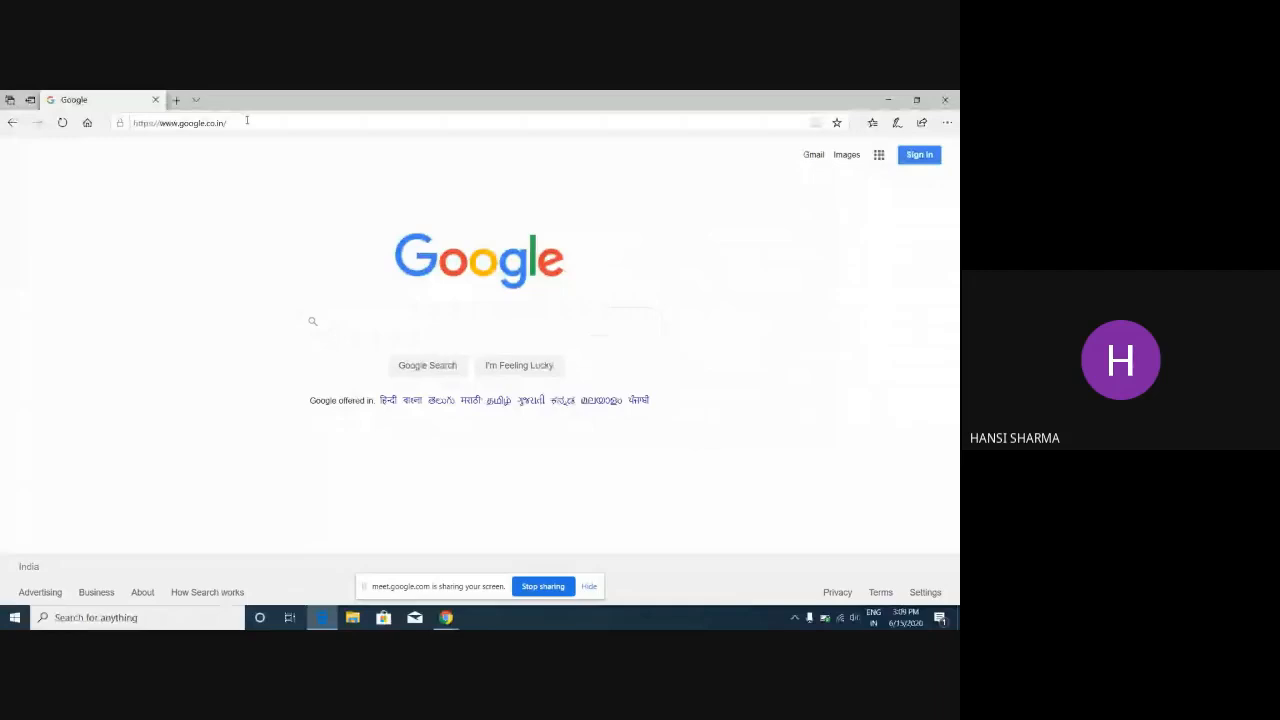
{"action": "left_click", "coordinate": [247, 121]}
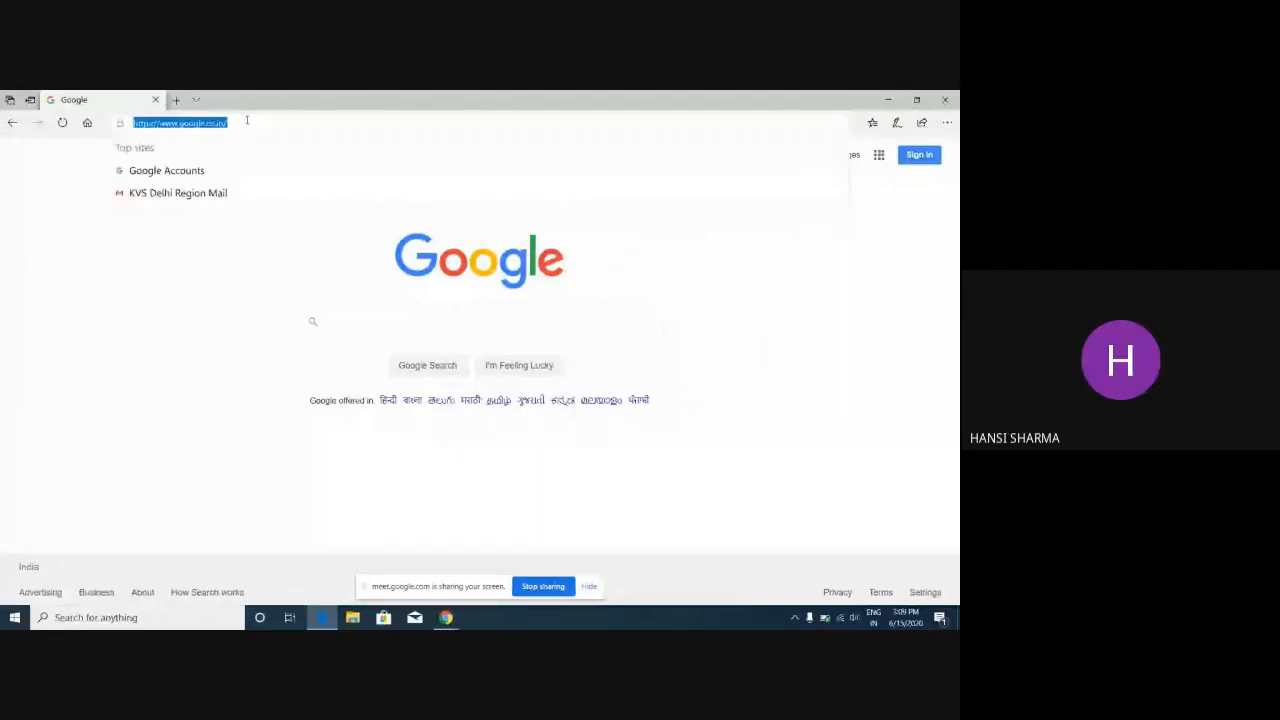
{"action": "key", "text": "Escape"}
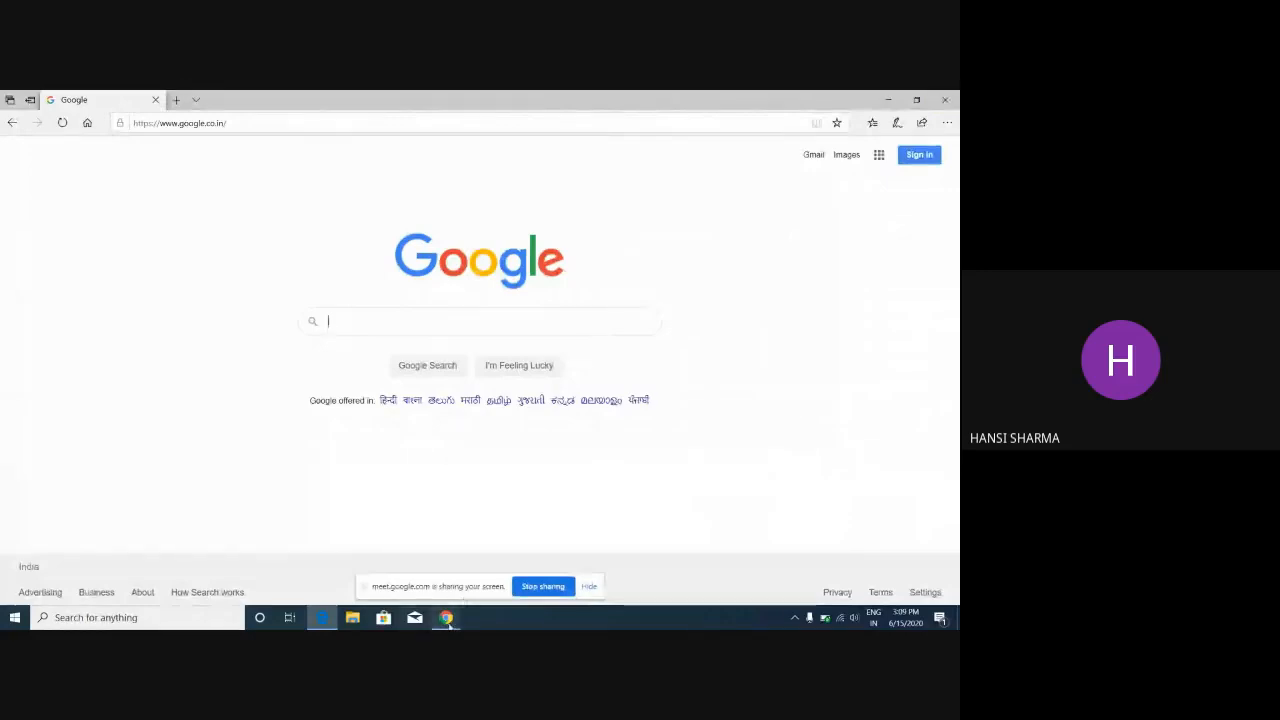
{"action": "mouse_move", "coordinate": [447, 620]}
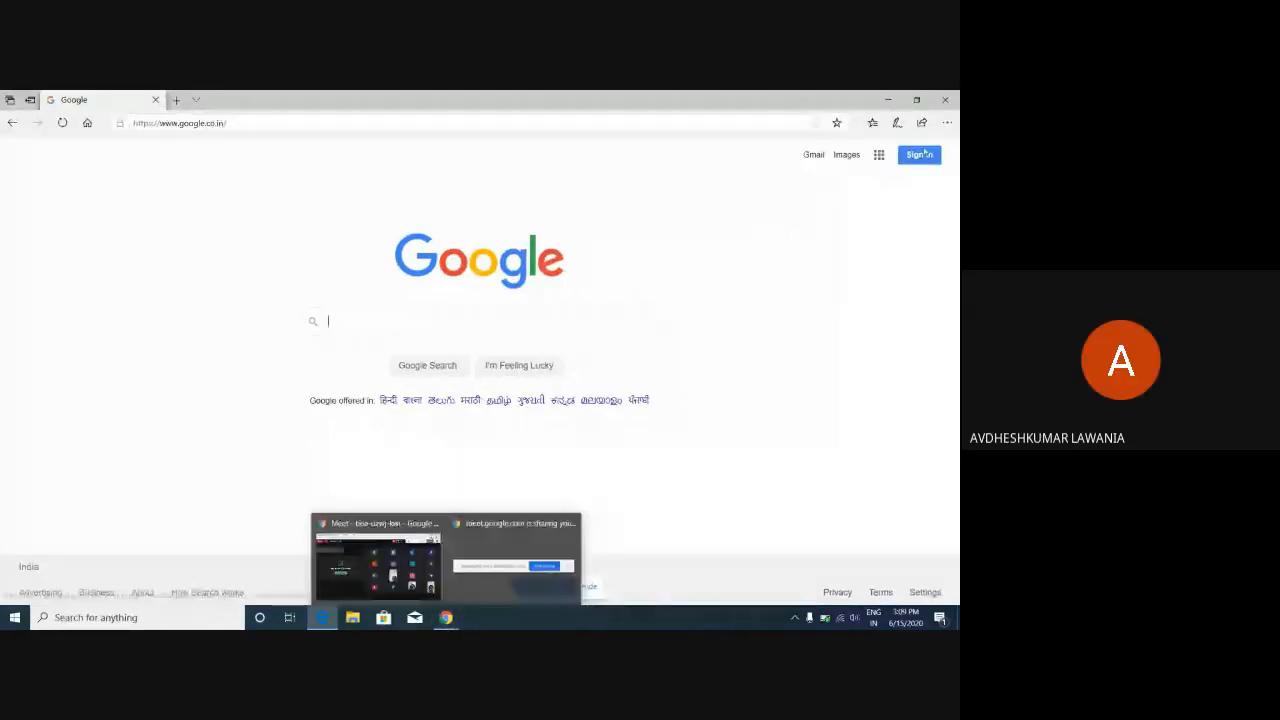
{"action": "left_click", "coordinate": [888, 100]}
Restore Meet, scroll through the People list, then switch to Edge's Google home page.
{"action": "mouse_move", "coordinate": [447, 619]}
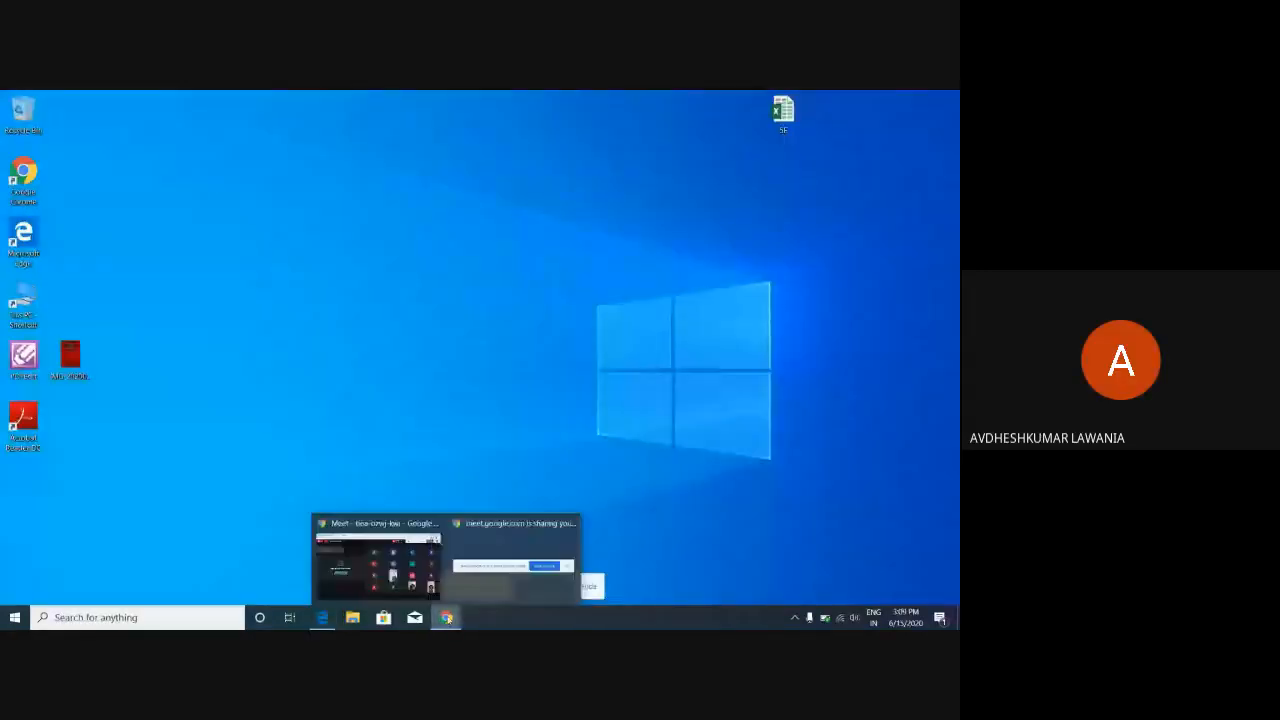
{"action": "mouse_move", "coordinate": [396, 527]}
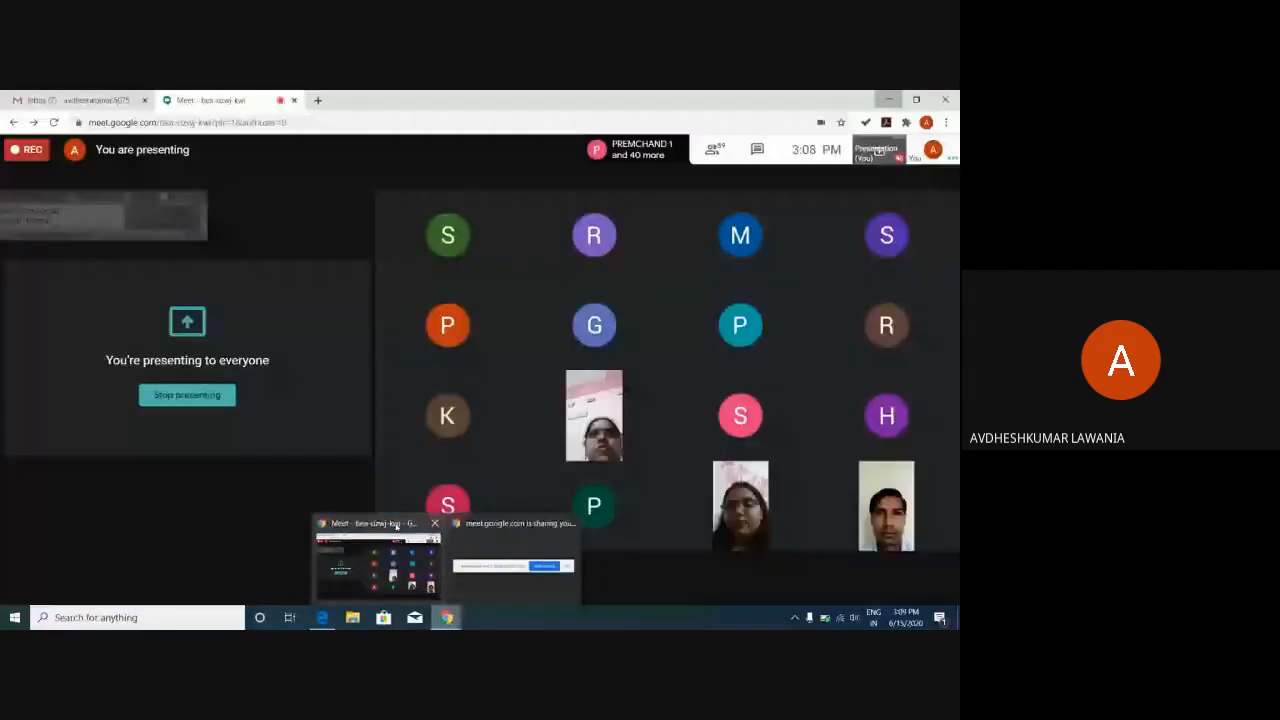
{"action": "left_click", "coordinate": [396, 527]}
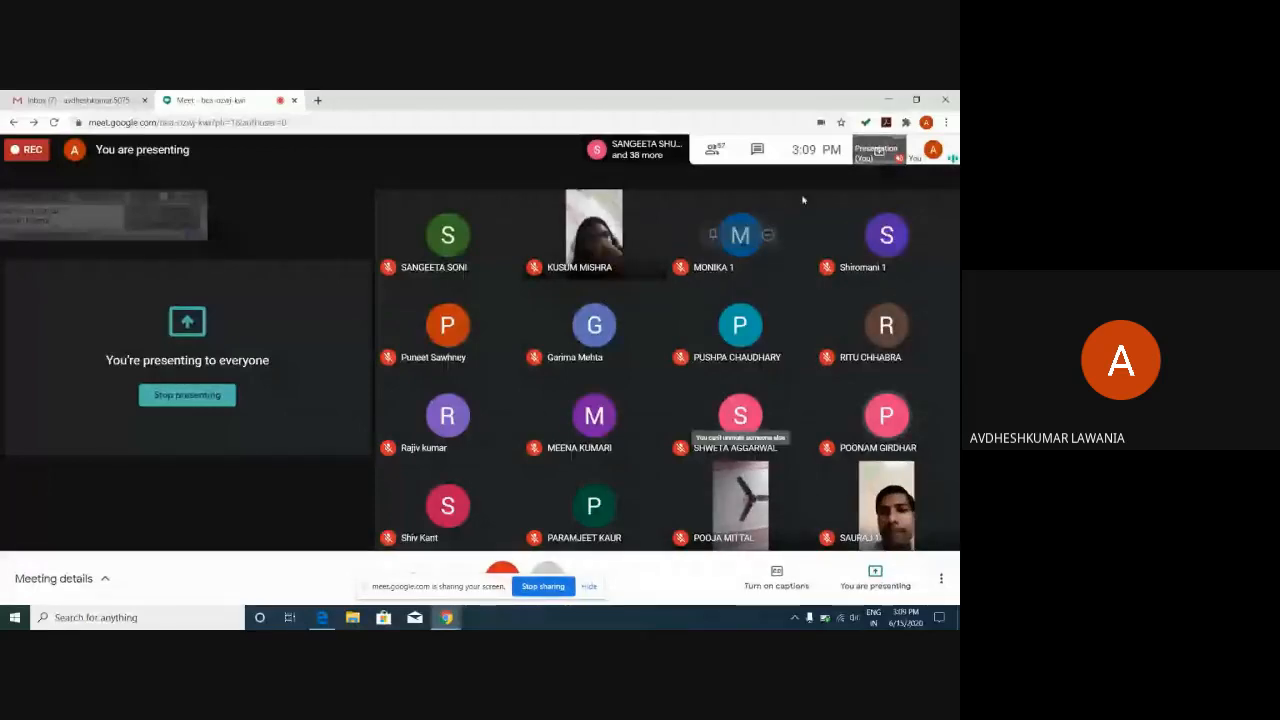
{"action": "left_click", "coordinate": [713, 148]}
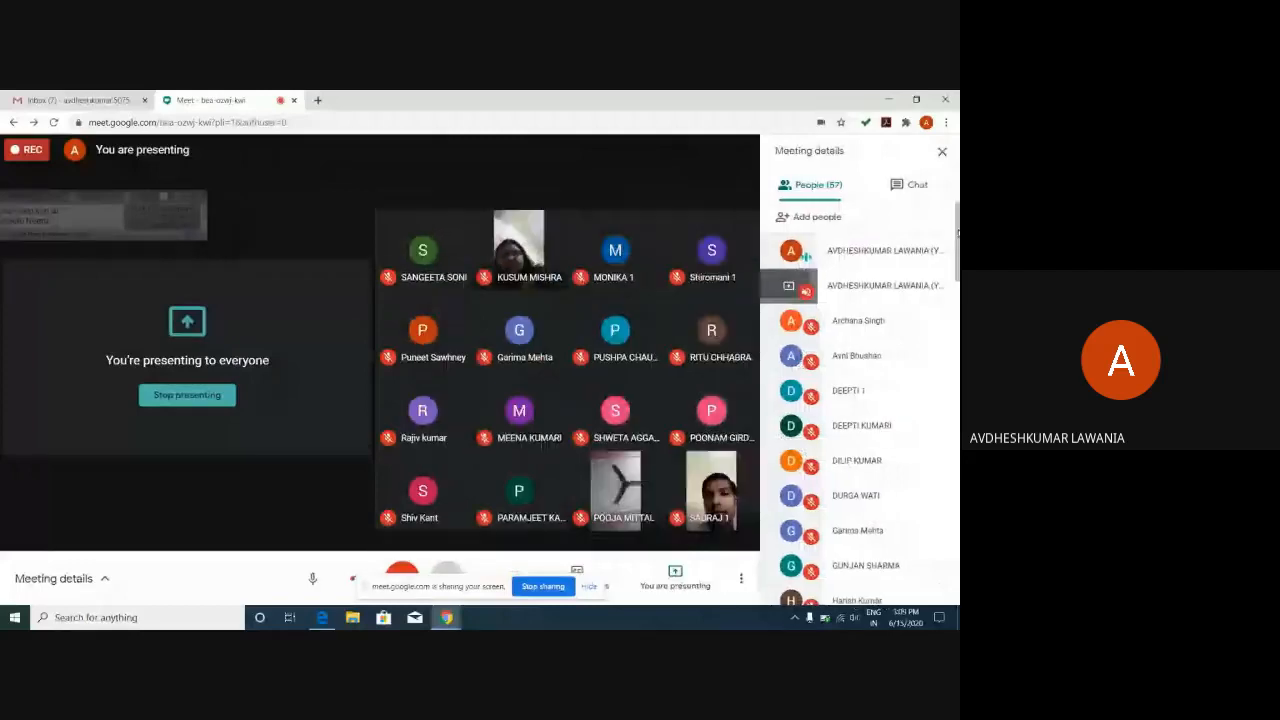
{"action": "left_click_drag", "start_coordinate": [956, 232], "coordinate": [957, 521]}
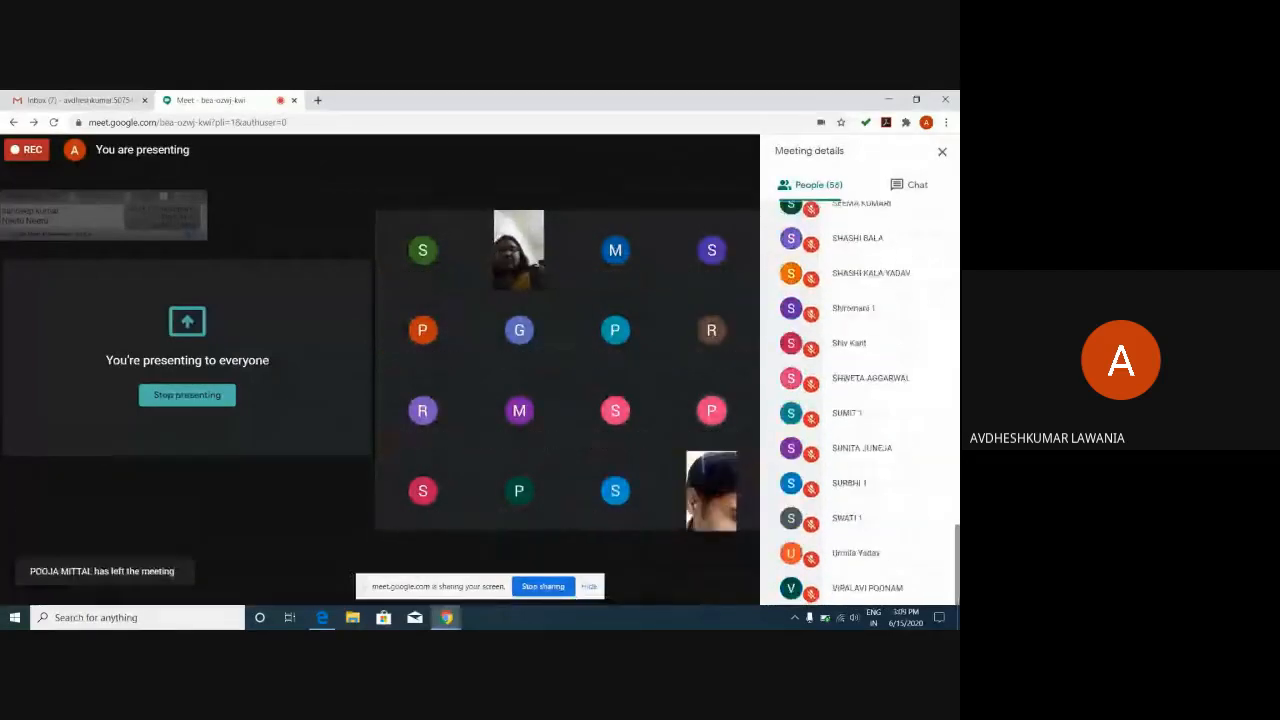
{"action": "scroll", "coordinate": [931, 461], "scroll_direction": "up", "scroll_amount": 2}
{"action": "scroll", "coordinate": [931, 461], "scroll_direction": "up", "scroll_amount": 7}
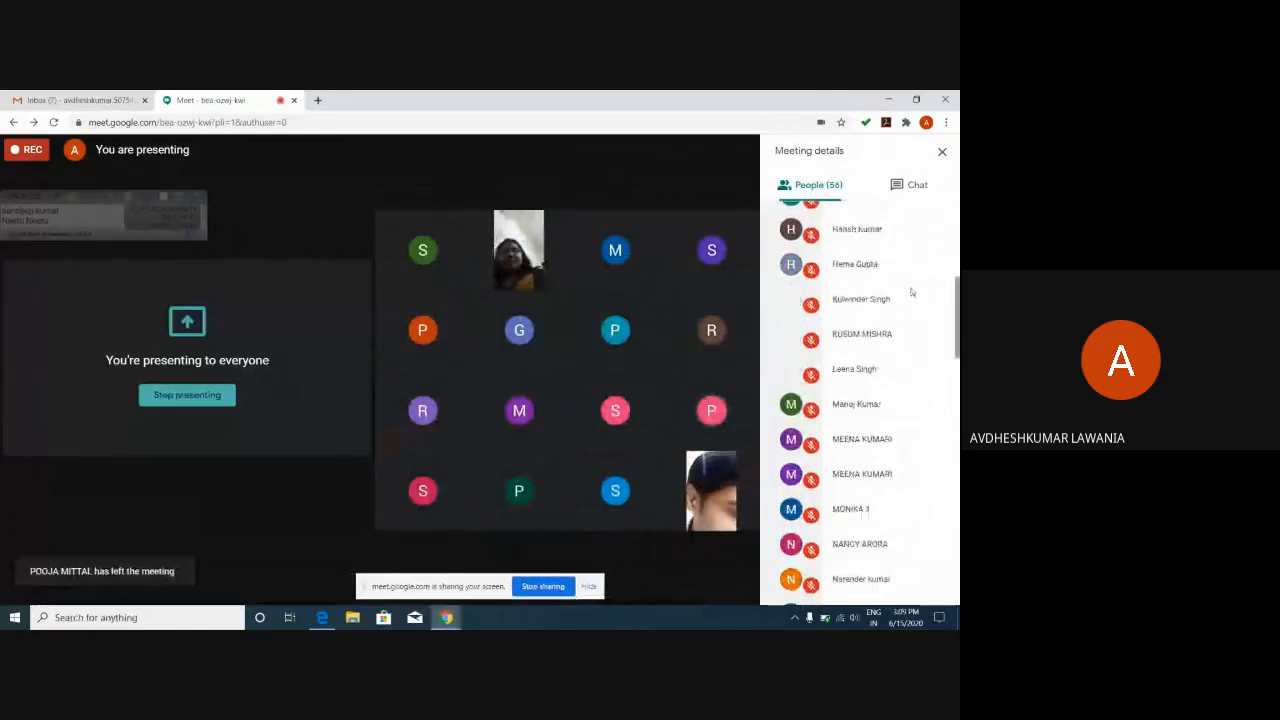
{"action": "scroll", "coordinate": [911, 292], "scroll_direction": "up", "scroll_amount": 4}
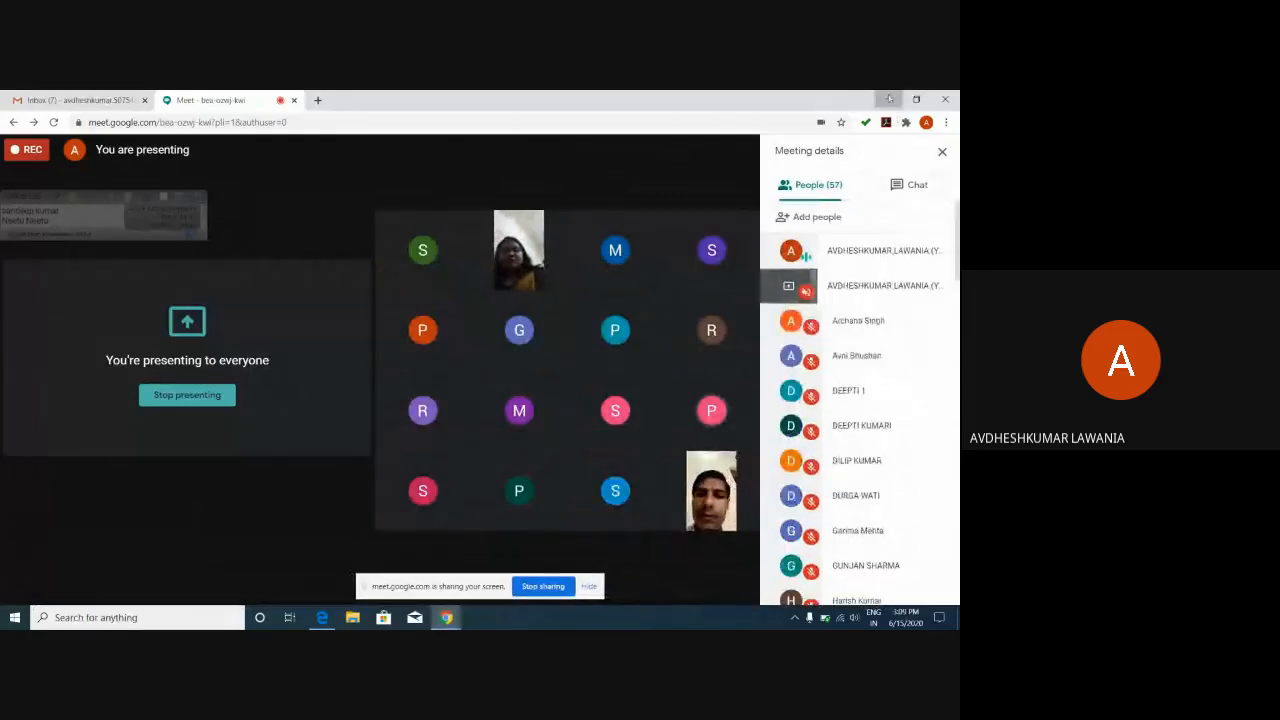
{"action": "left_click", "coordinate": [887, 99]}
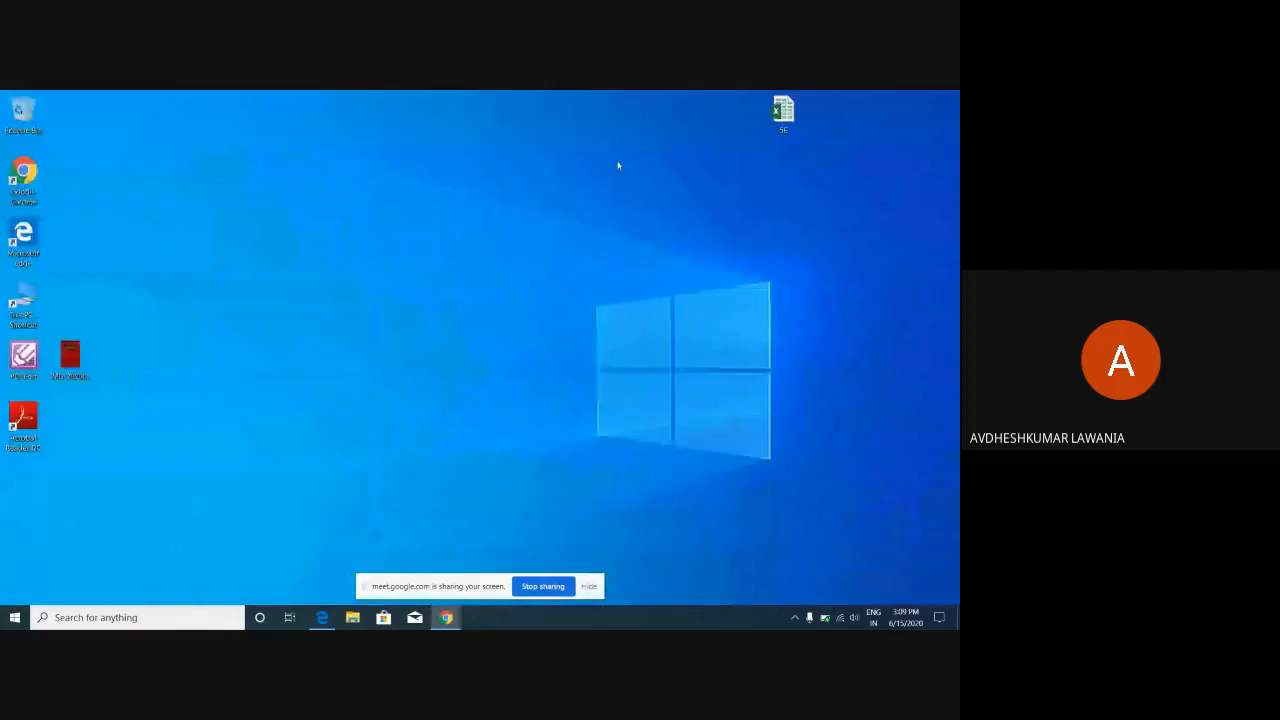
{"action": "left_click", "coordinate": [322, 618]}
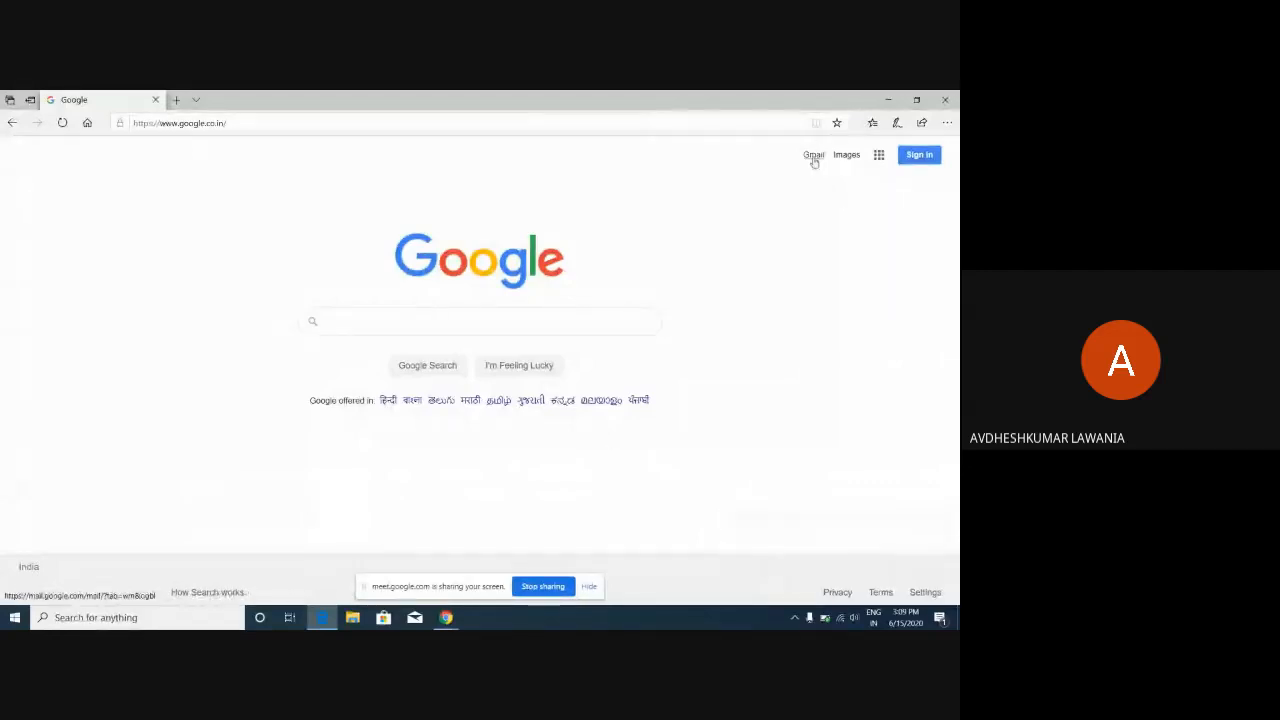
Open Gmail from the Google home page and sign out of all accounts.
{"action": "left_click", "coordinate": [813, 157]}
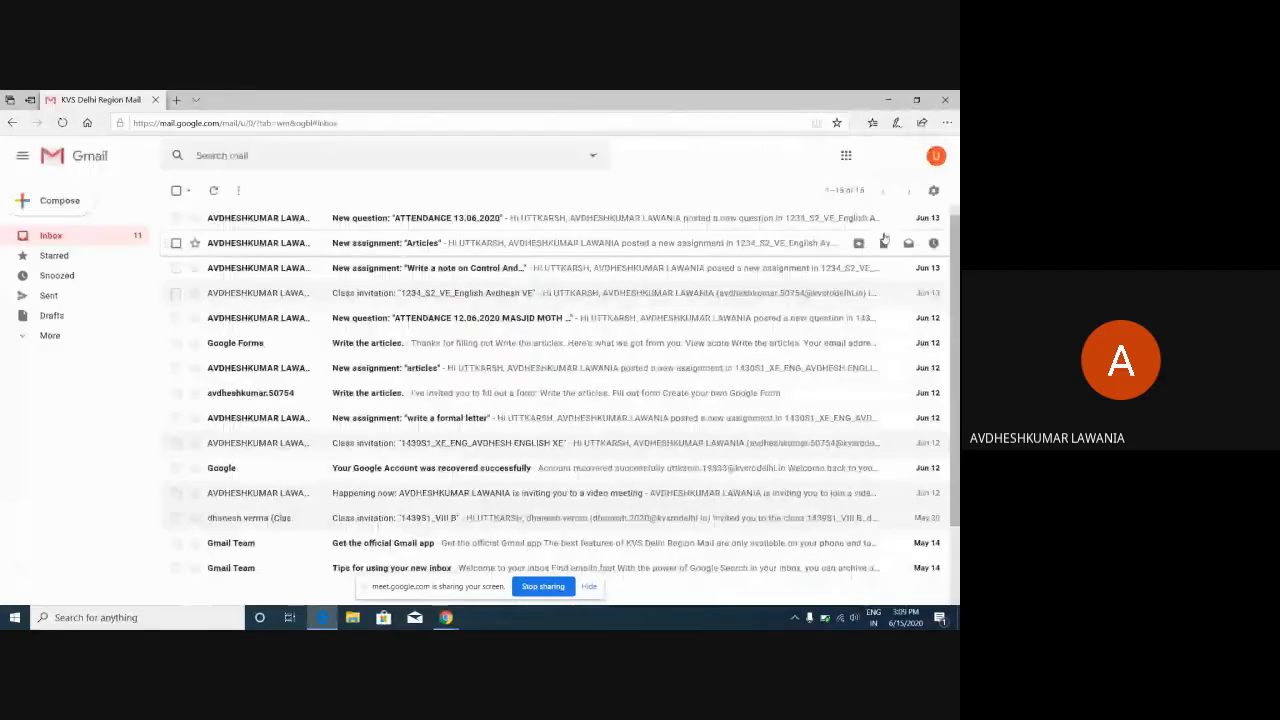
{"action": "left_click", "coordinate": [935, 156]}
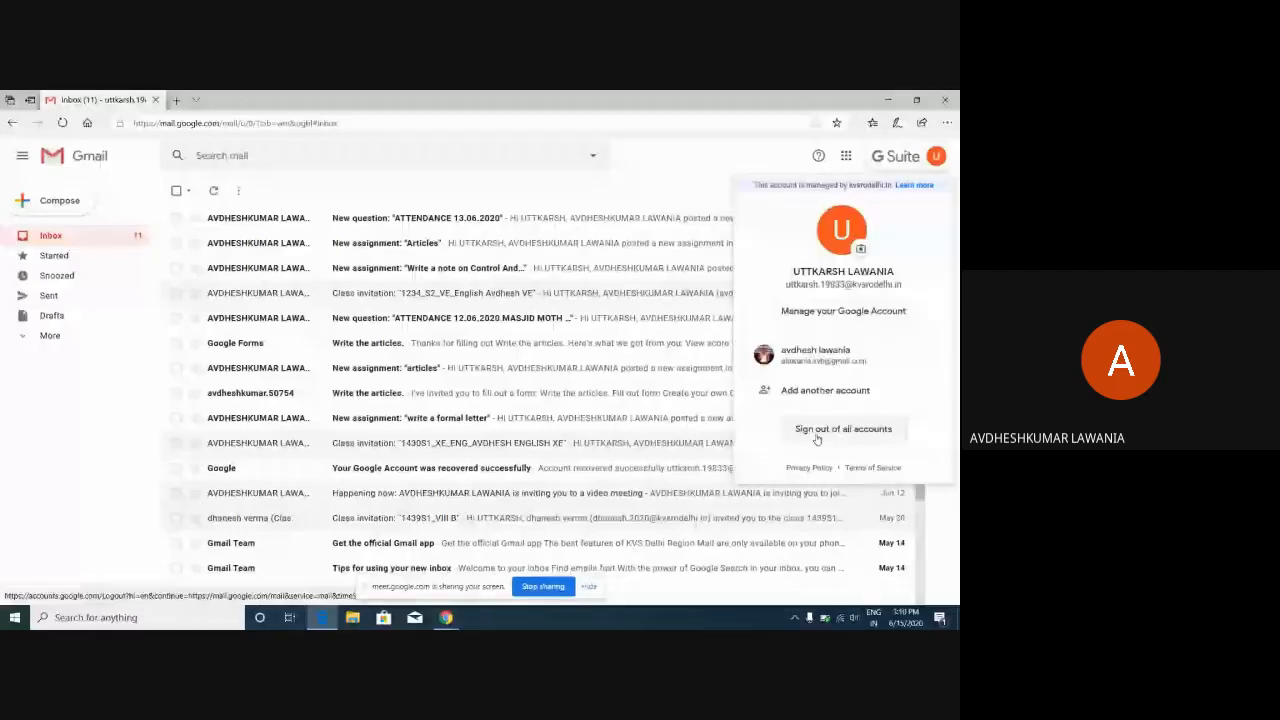
{"action": "left_click", "coordinate": [847, 429]}
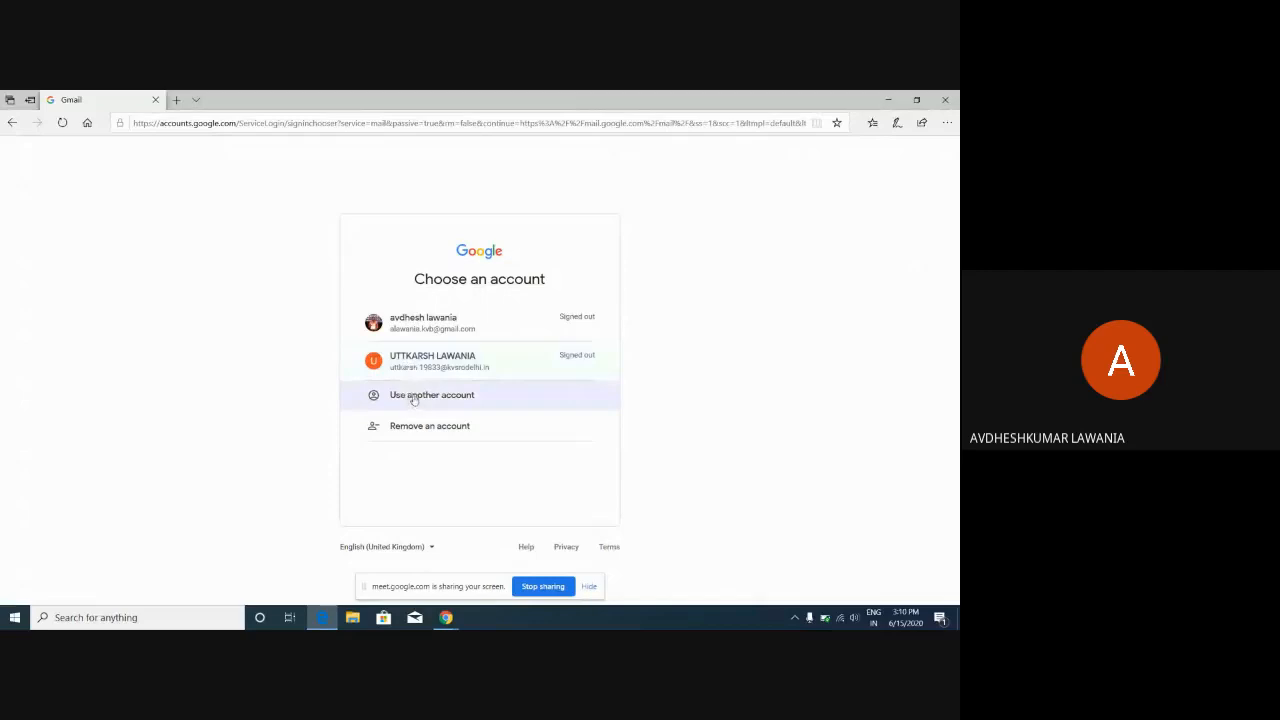
Sign in with another account by entering its e-mail address and password.
{"action": "left_click", "coordinate": [413, 397]}
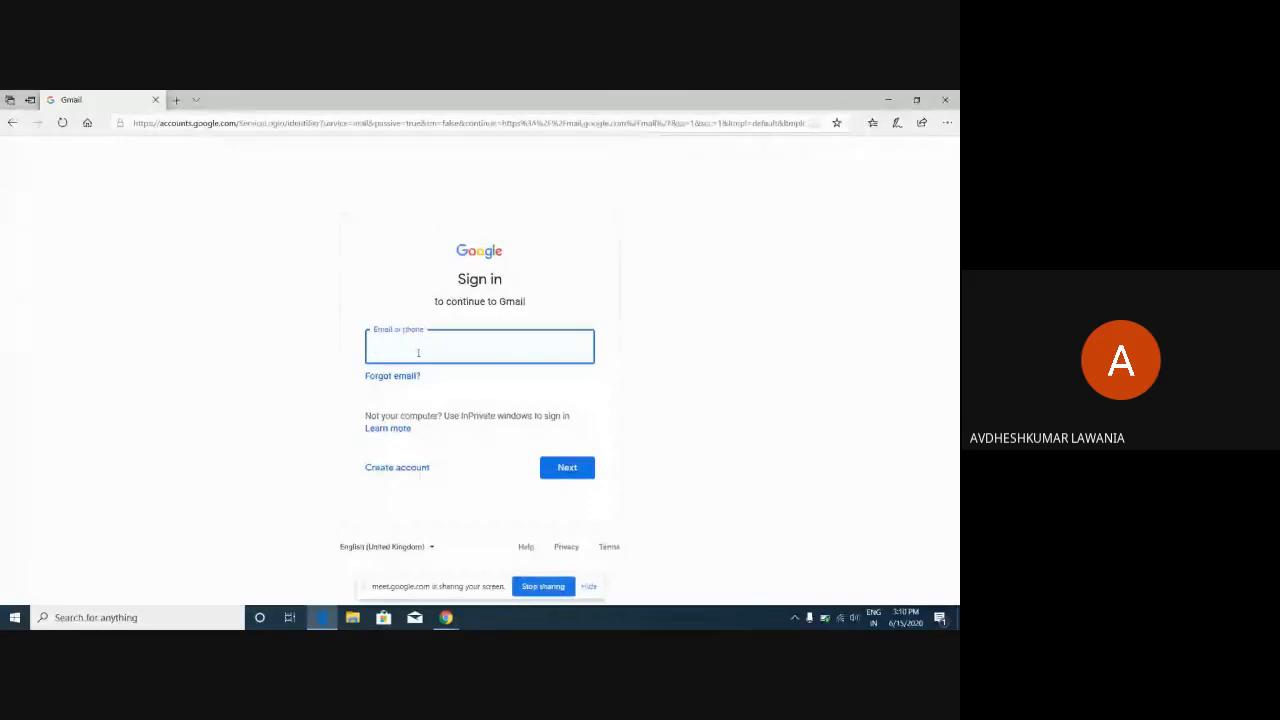
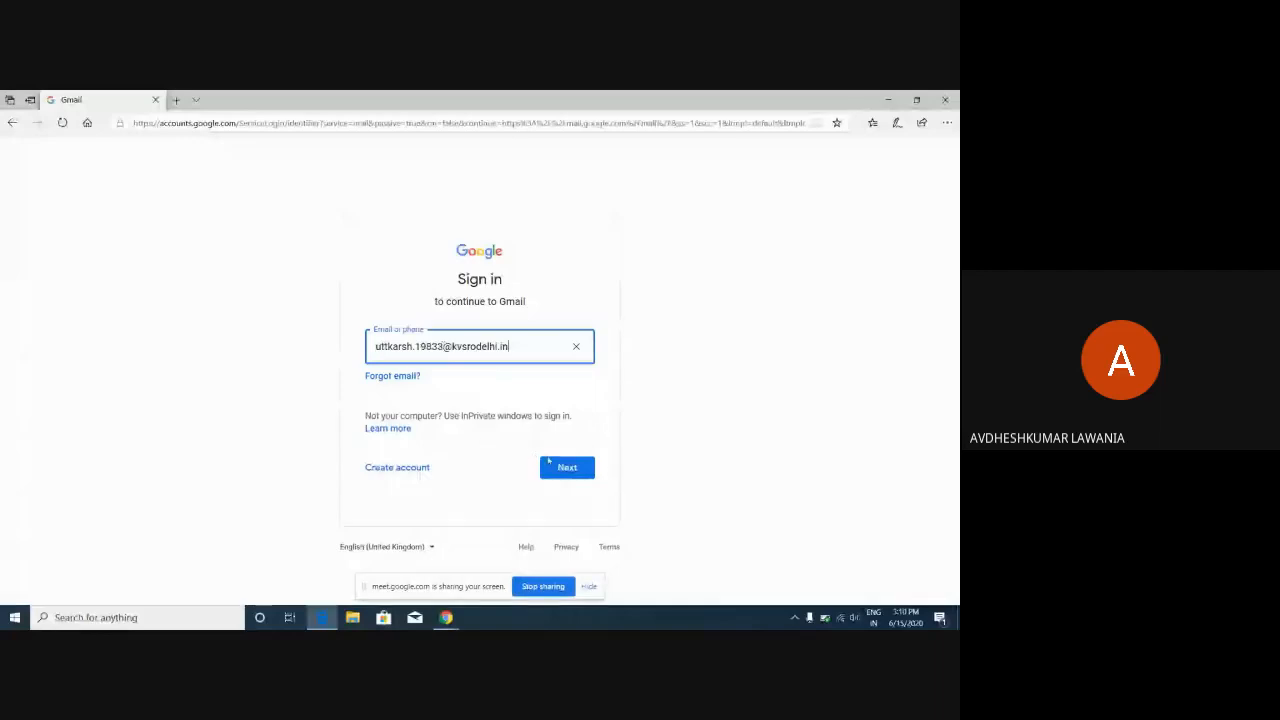
{"action": "left_click", "coordinate": [561, 478]}
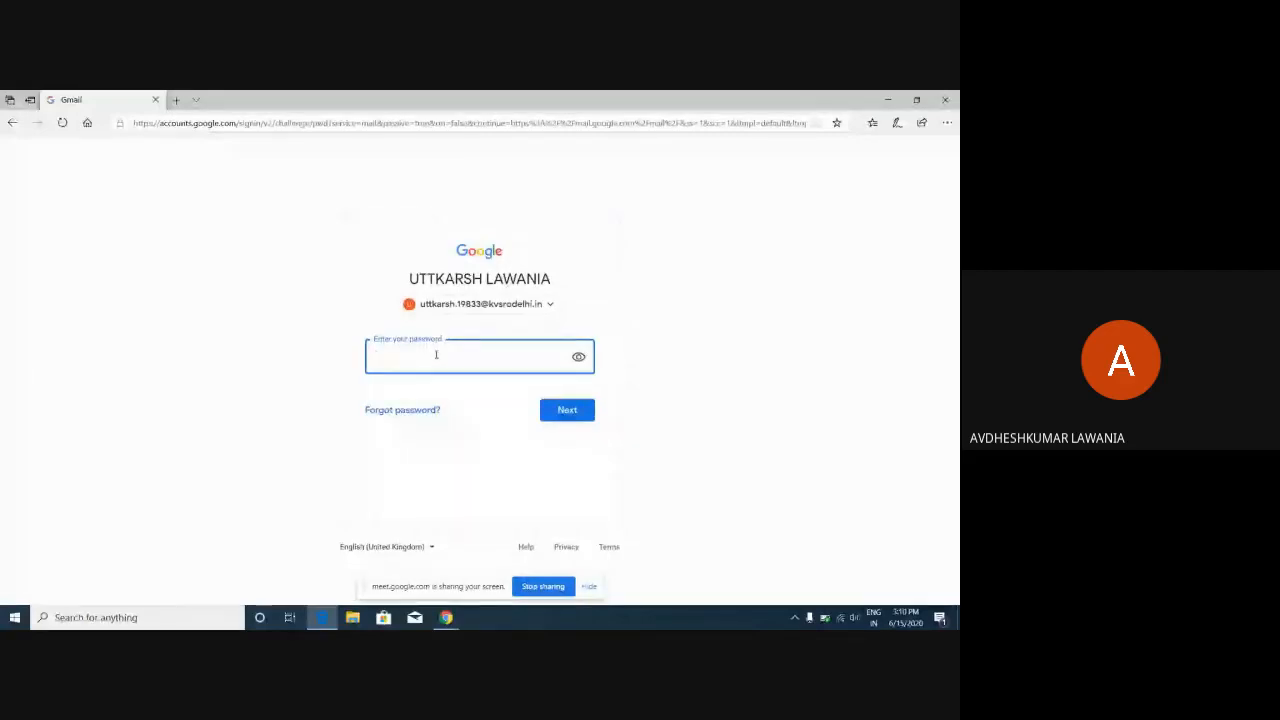
{"action": "type", "text": "********"}
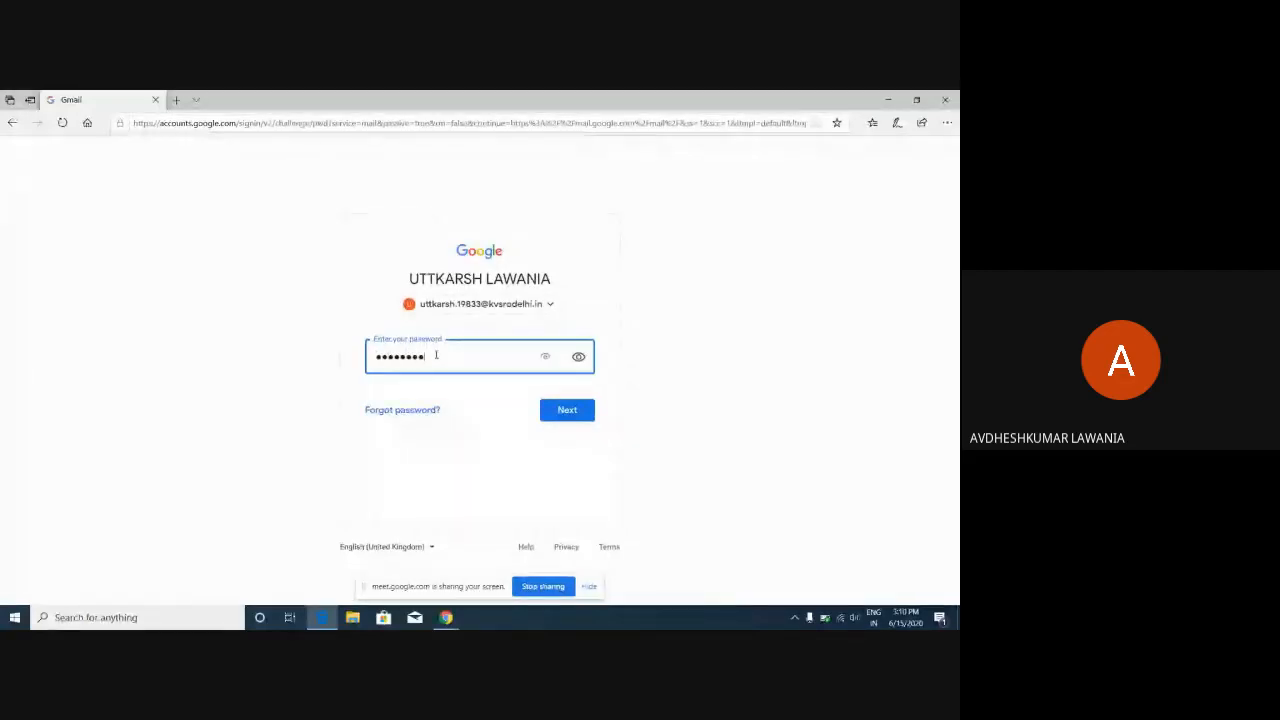
{"action": "type", "text": "****"}
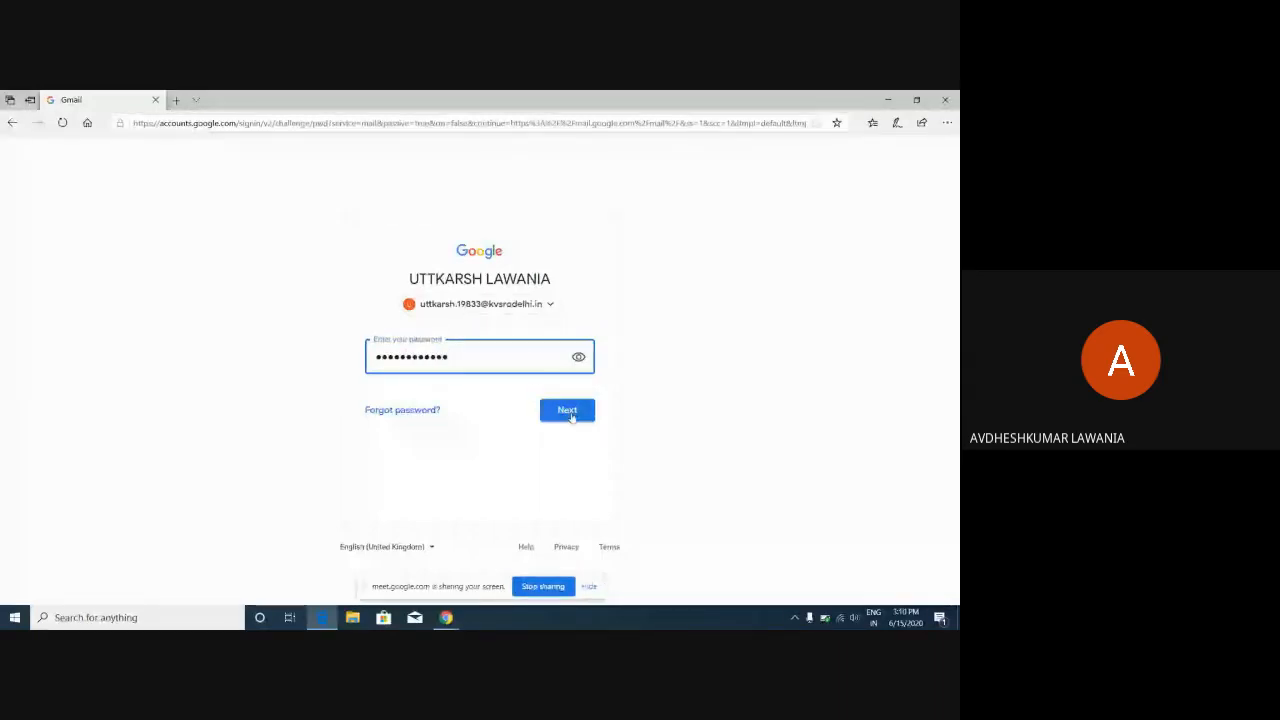
{"action": "left_click", "coordinate": [572, 414]}
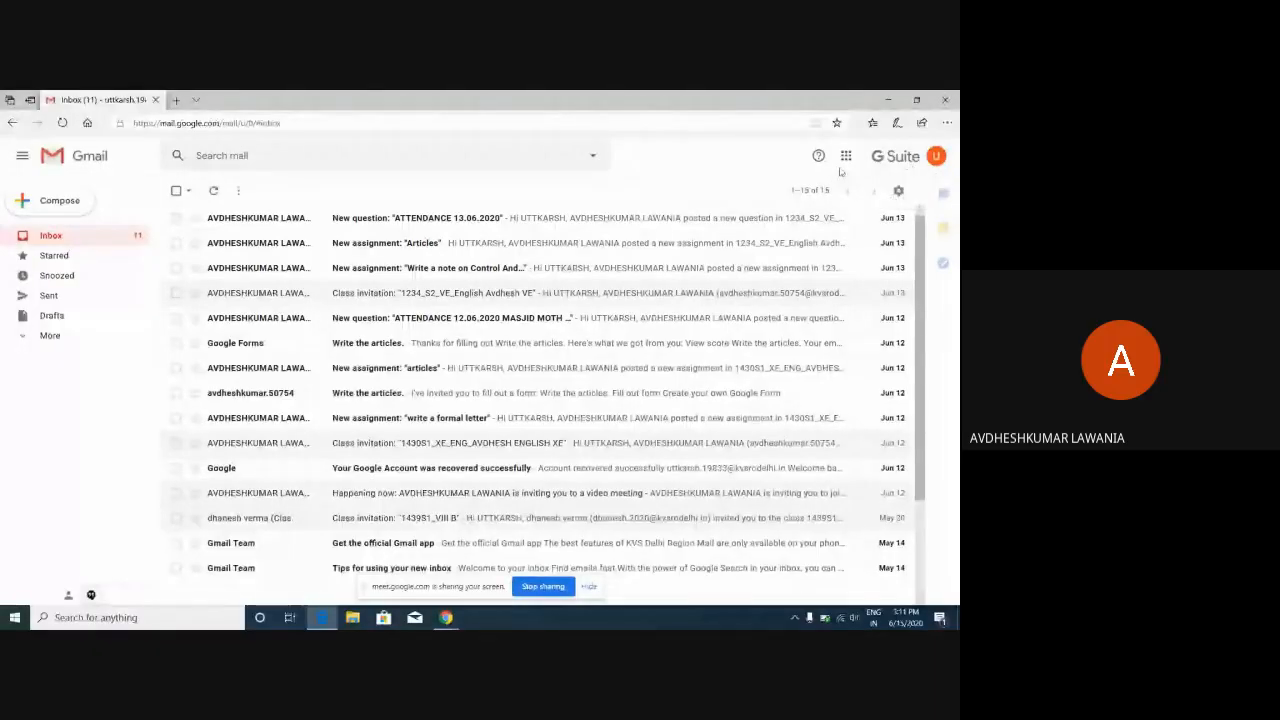
Open the Google apps grid from the new inbox and scroll through the apps panel.
{"action": "left_click", "coordinate": [845, 160]}
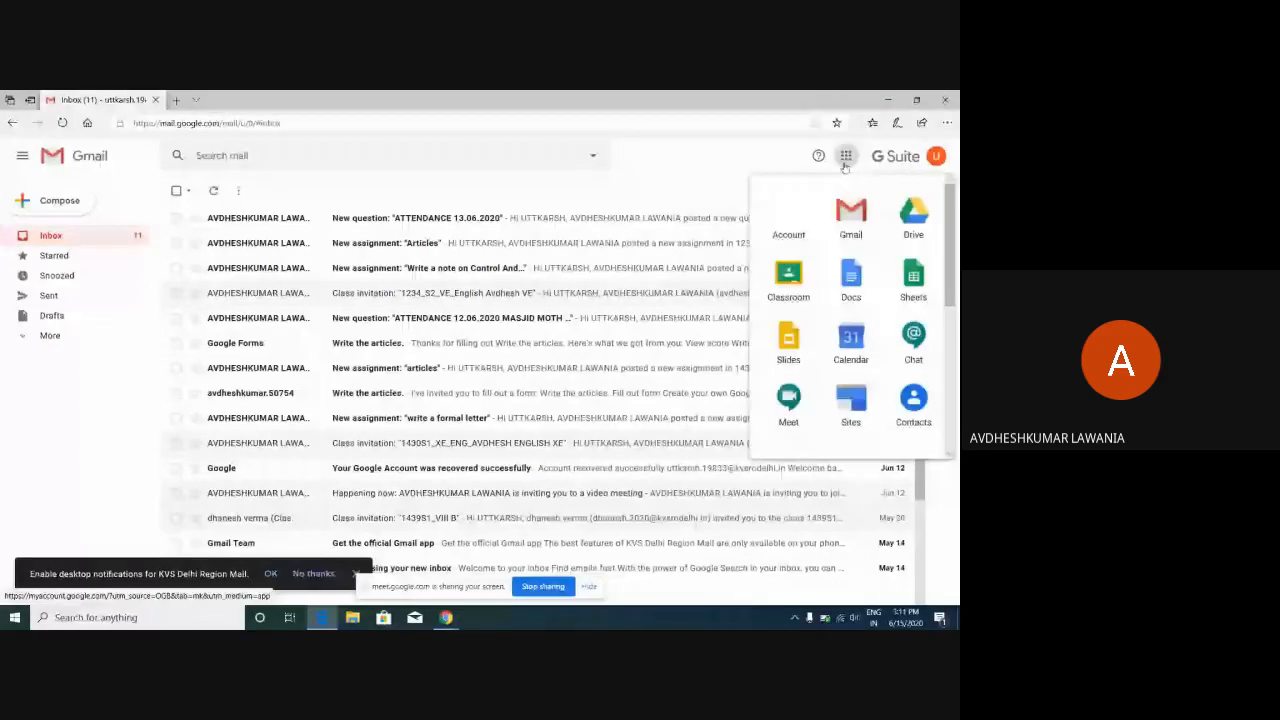
{"action": "left_click_drag", "start_coordinate": [943, 224], "coordinate": [958, 336]}
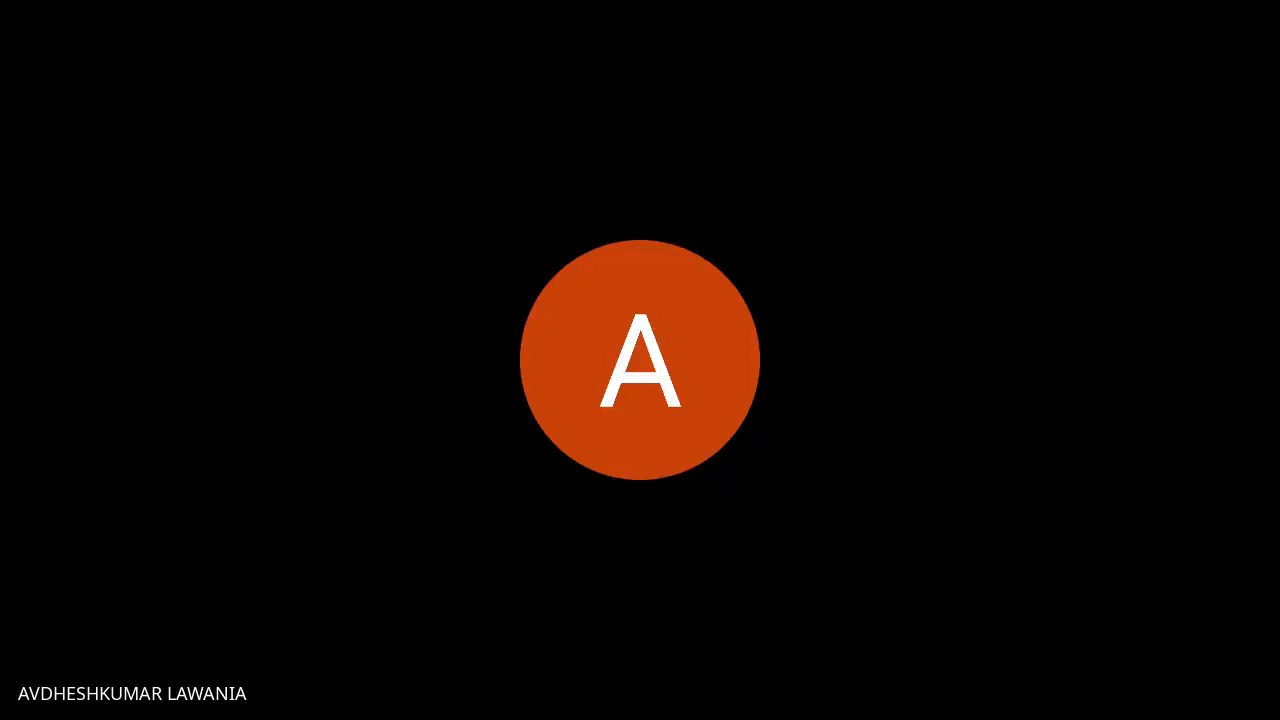
Minimize Edge, restore the Meet browser window and switch to its Gmail inbox tab.
{"action": "left_click", "coordinate": [888, 99]}
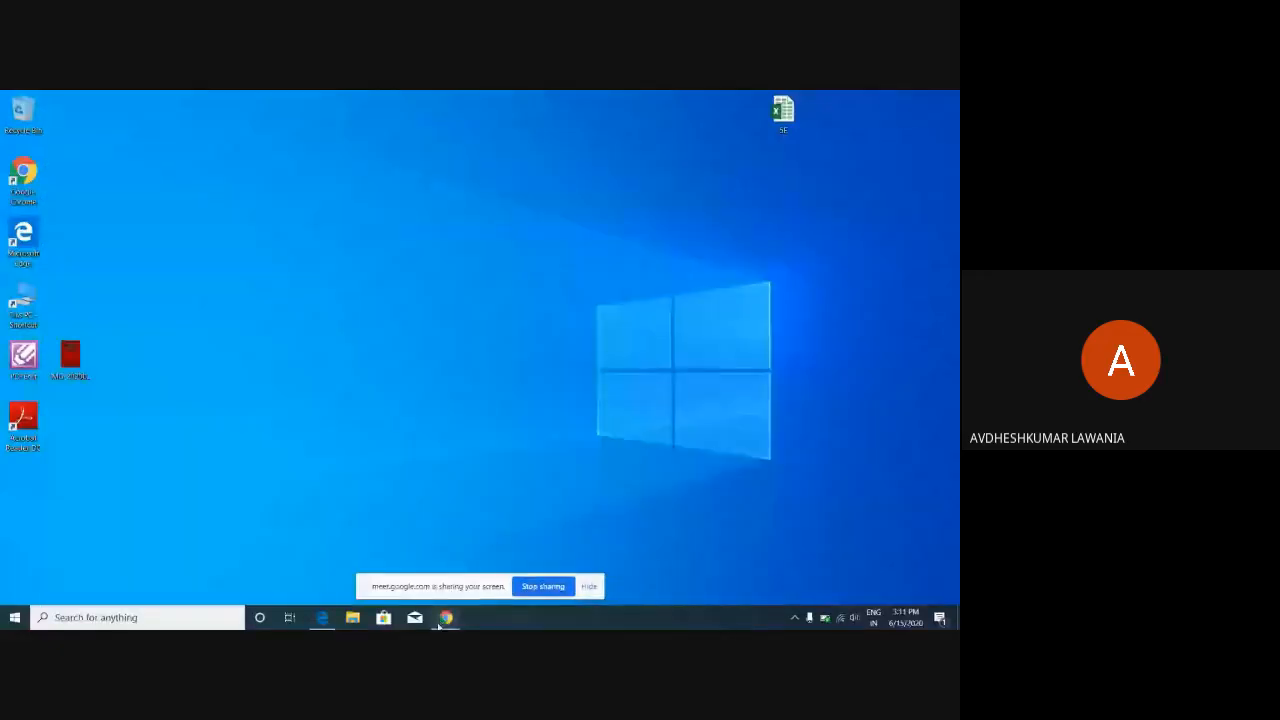
{"action": "mouse_move", "coordinate": [444, 620]}
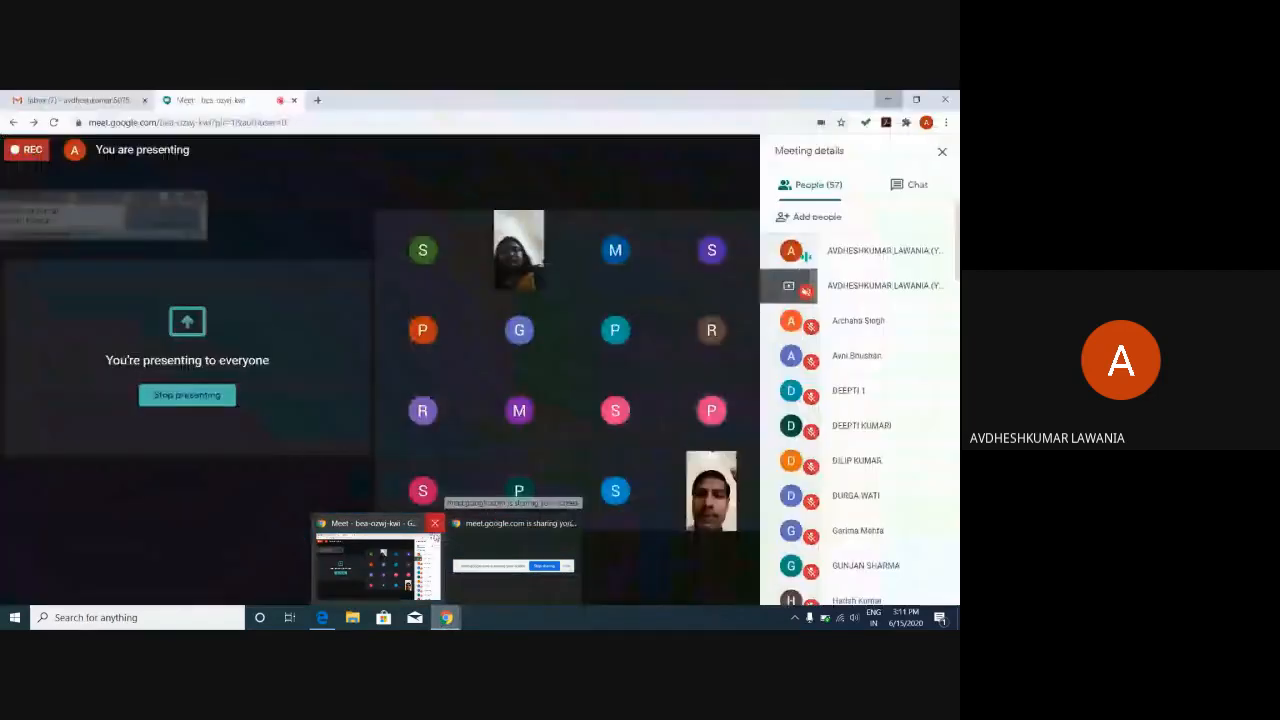
{"action": "left_click", "coordinate": [378, 565]}
{"action": "left_click", "coordinate": [60, 100]}
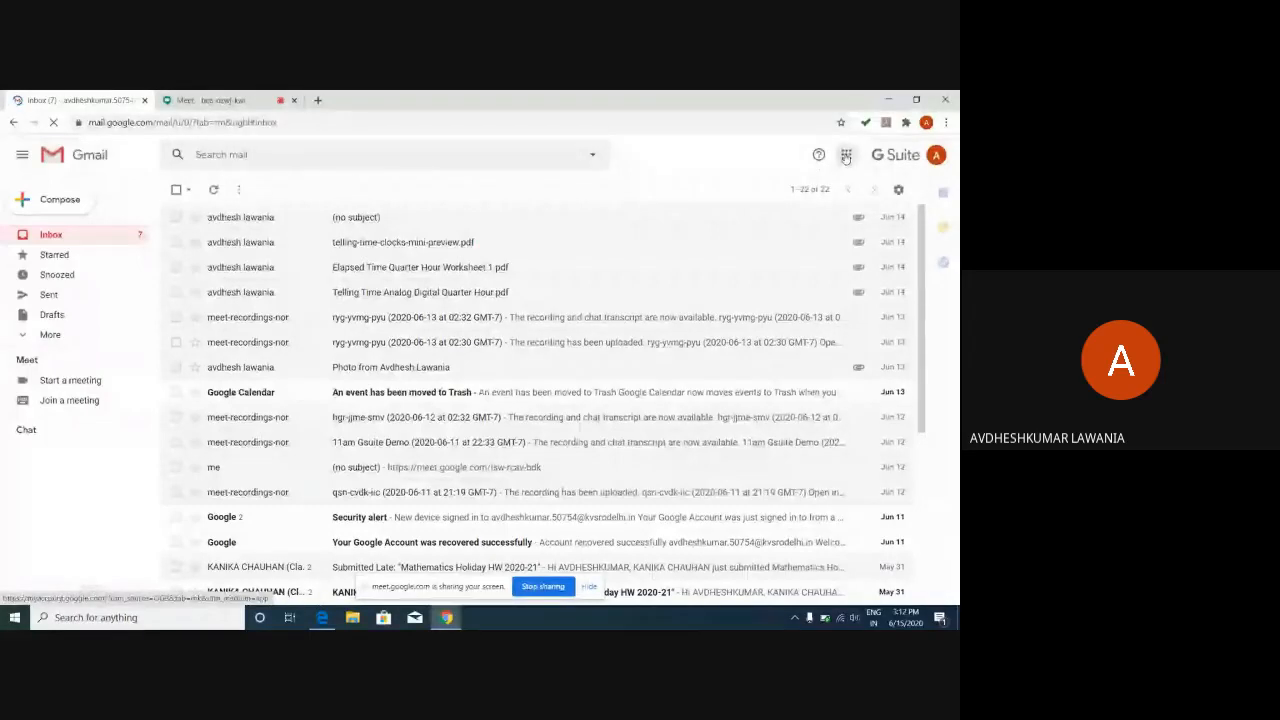
Open Google Classroom from the apps grid, then bring the student's Gmail window in Edge forward.
{"action": "left_click", "coordinate": [846, 156]}
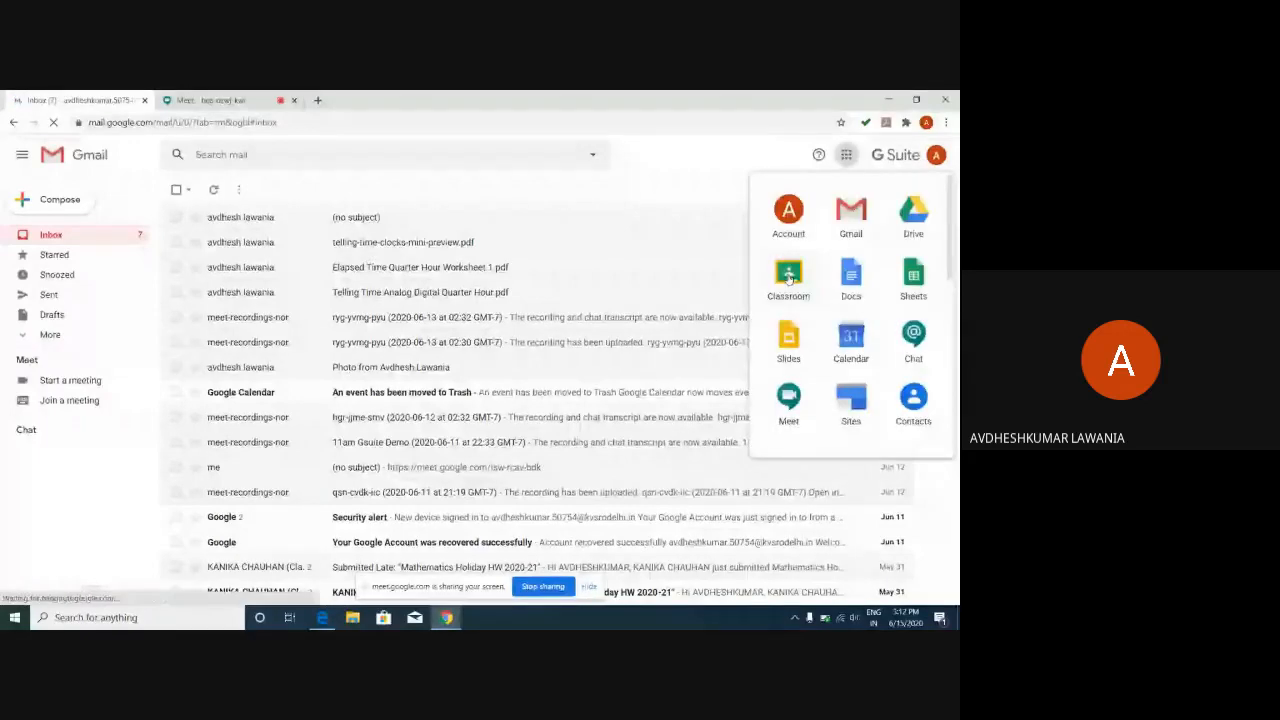
{"action": "left_click", "coordinate": [787, 275]}
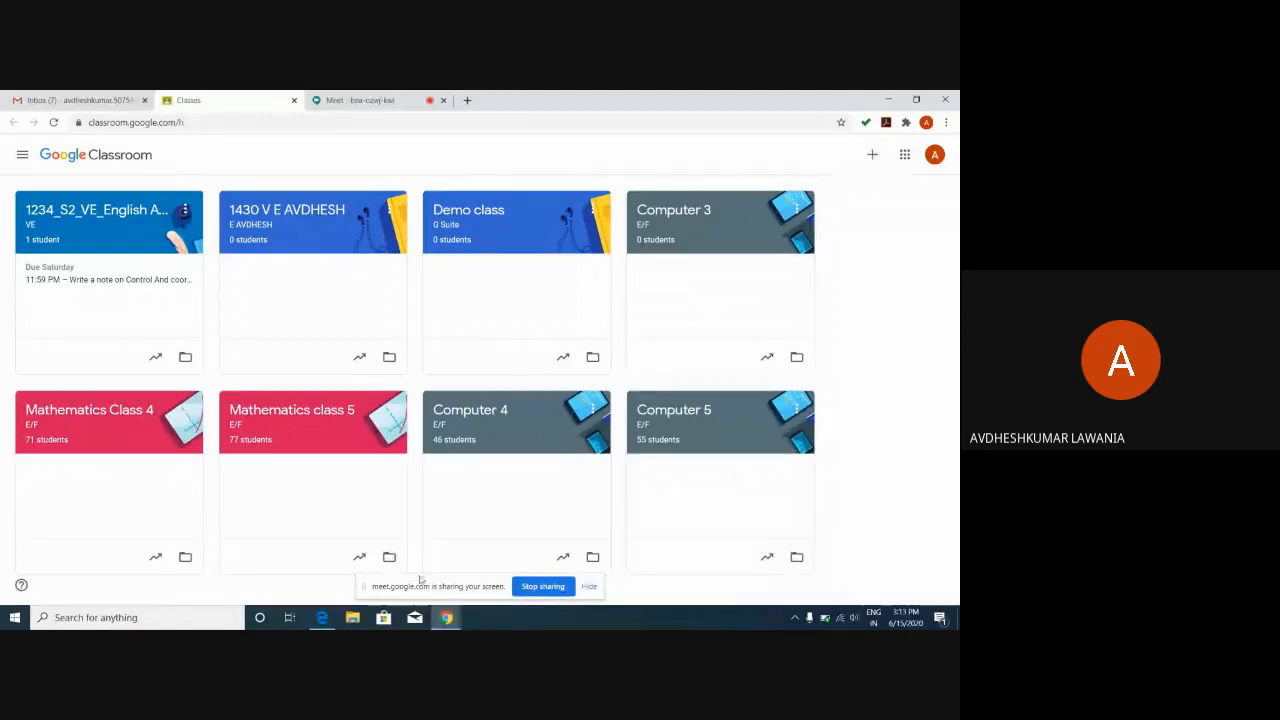
{"action": "mouse_move", "coordinate": [322, 620]}
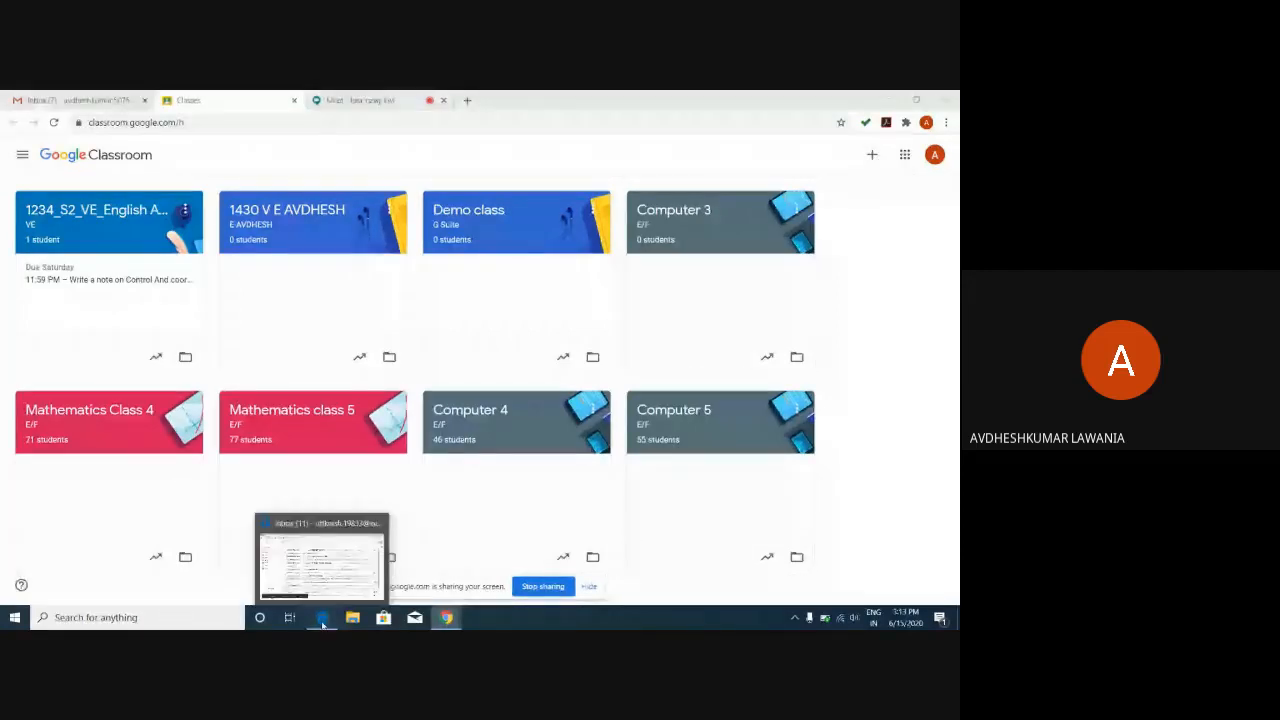
{"action": "left_click", "coordinate": [322, 620]}
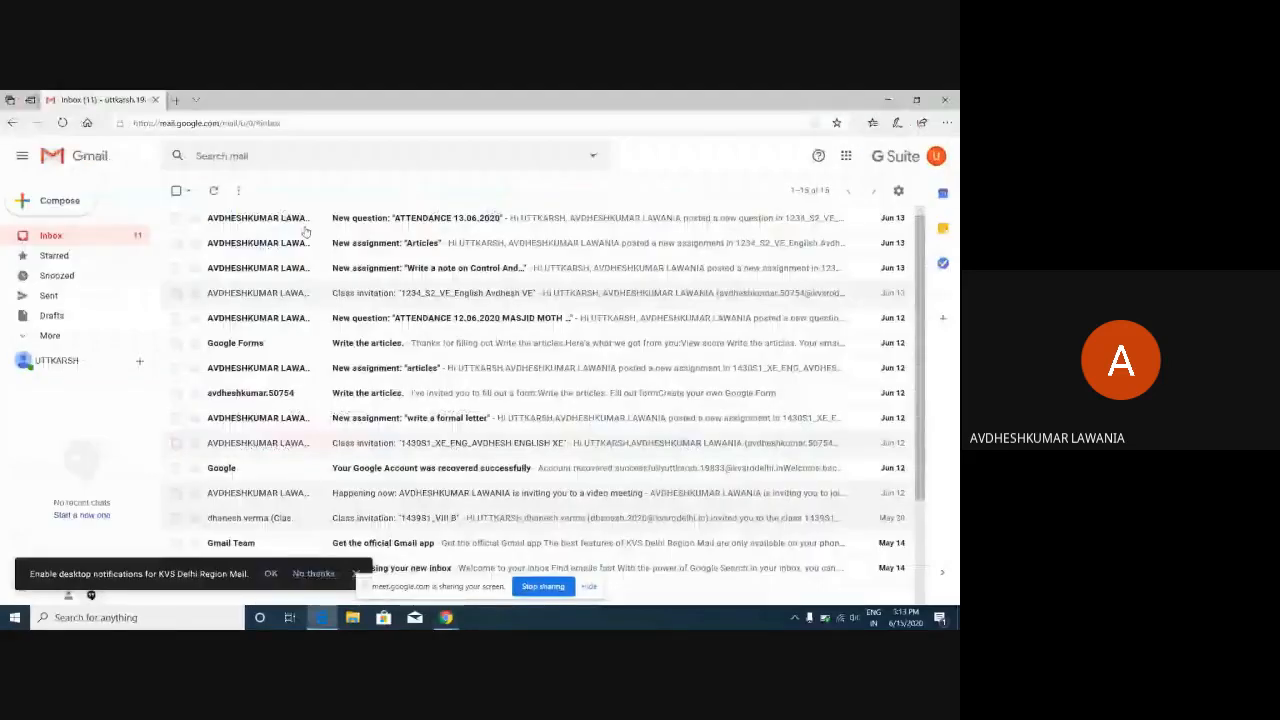
Launch Google Classroom from Gmail's apps launcher to see the student account's enrolled classes.
{"action": "left_click", "coordinate": [846, 155]}
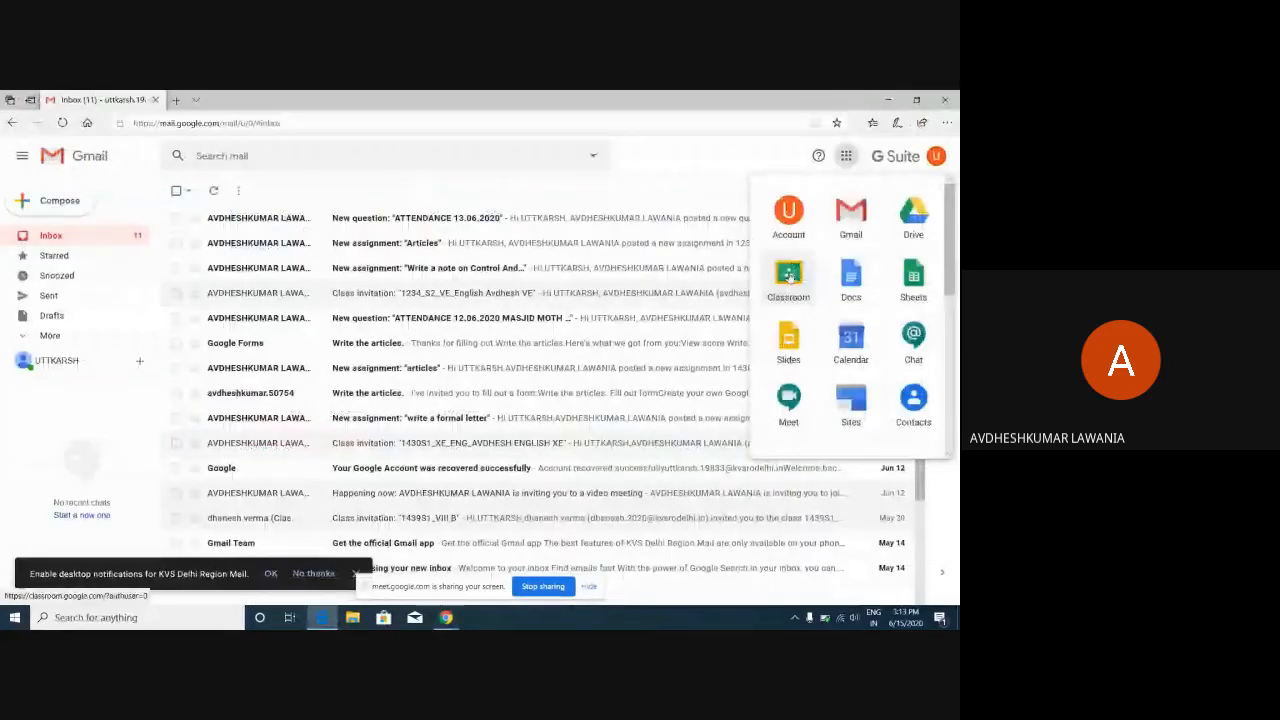
{"action": "left_click", "coordinate": [789, 276]}
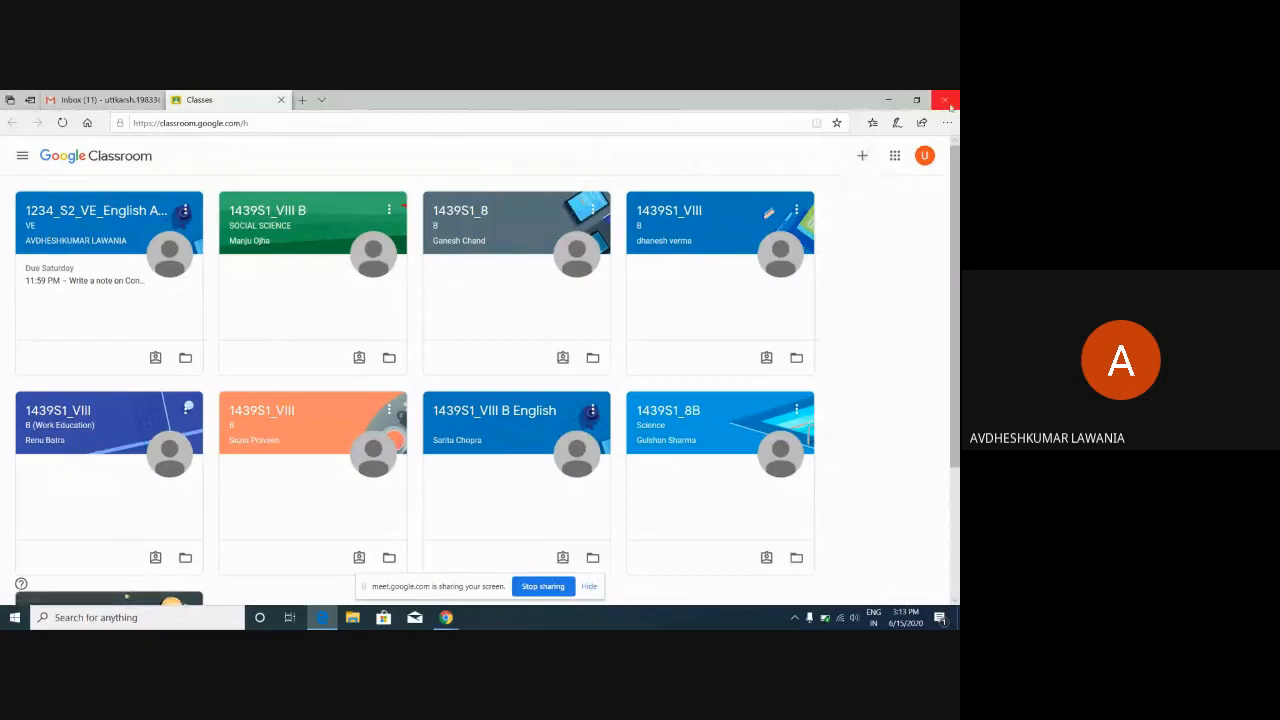
Minimize the student's Edge window to reveal the teacher's Chrome Classroom window.
{"action": "left_click", "coordinate": [889, 100]}
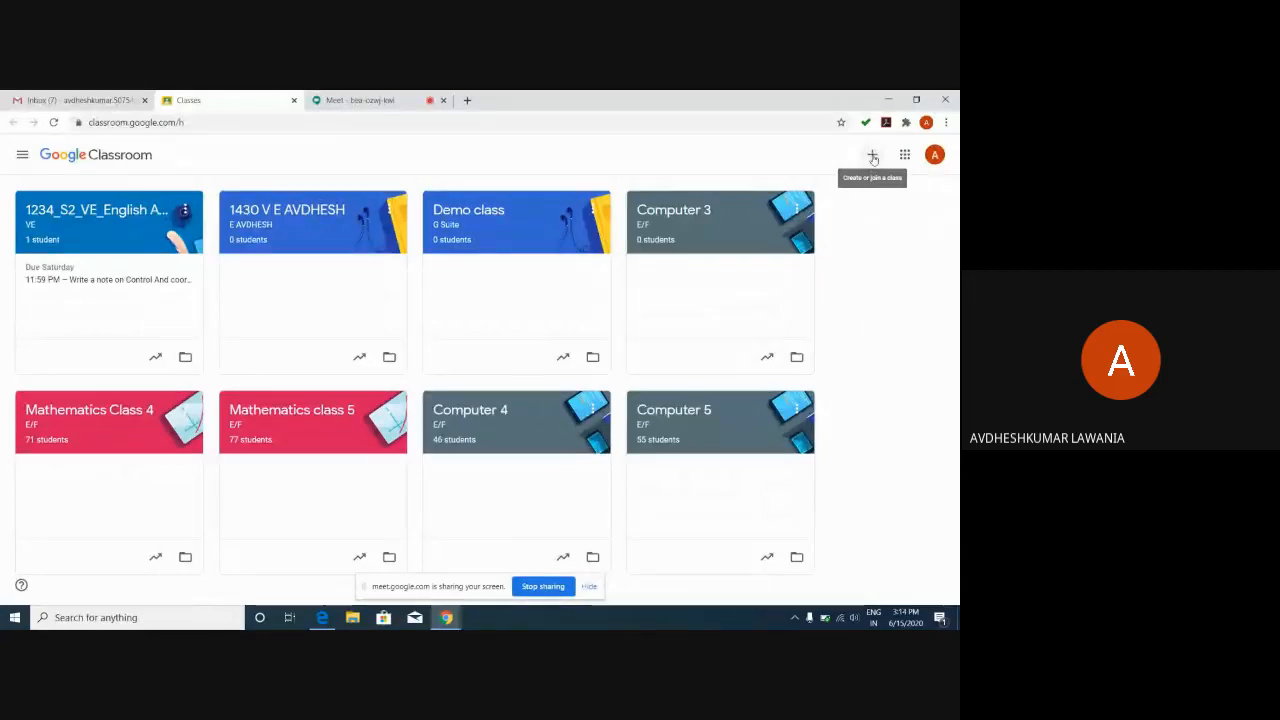
Choose Create class from the + menu to open a blank Create class dialog.
{"action": "left_click", "coordinate": [873, 157]}
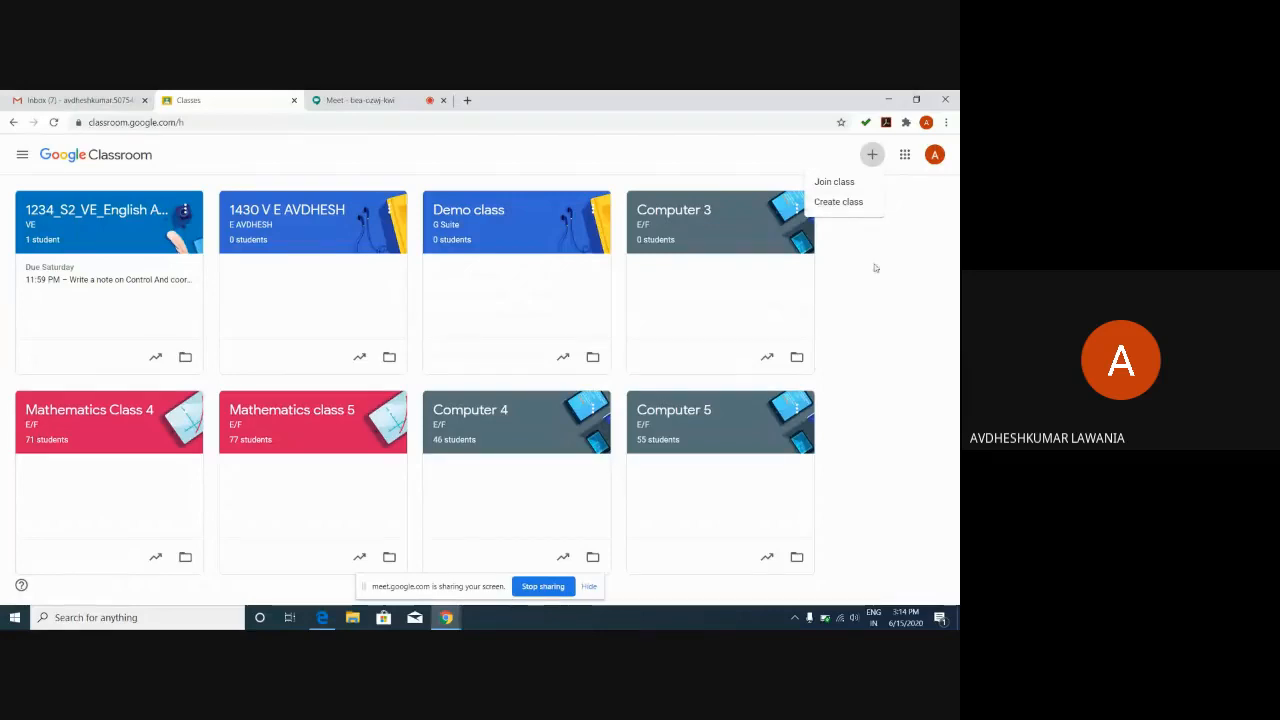
{"action": "left_click", "coordinate": [851, 207]}
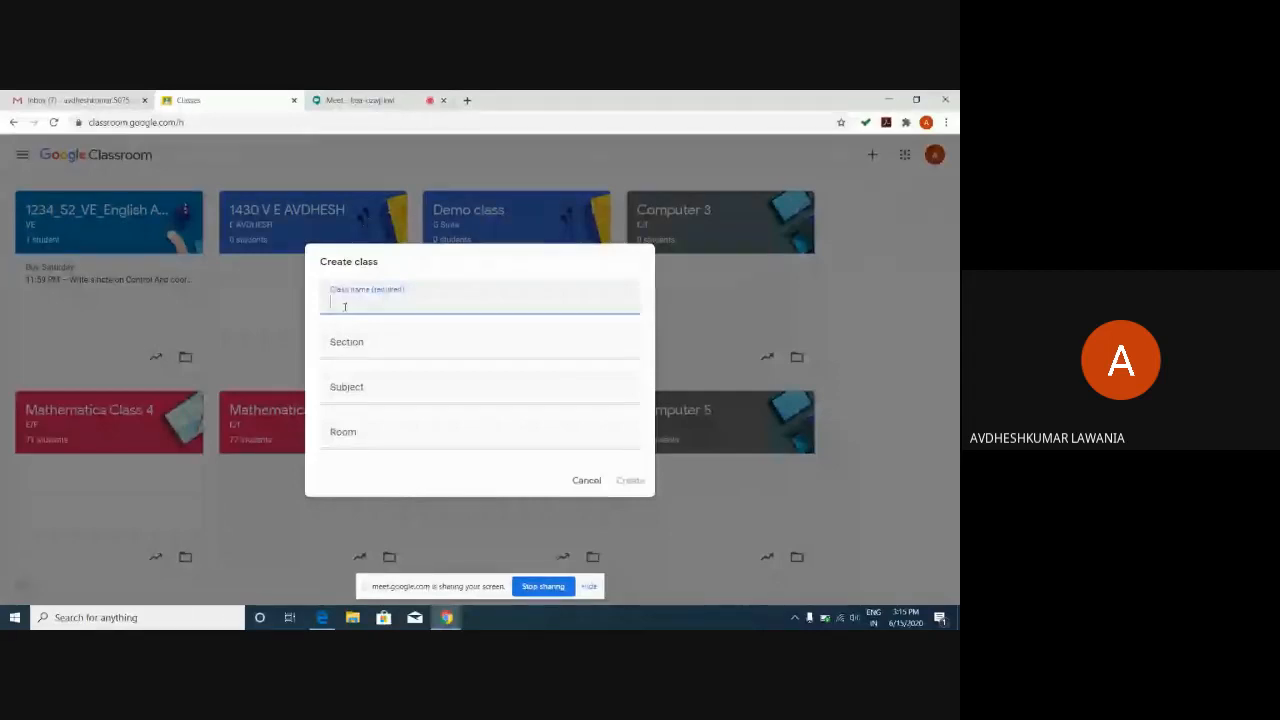
Enter the class name 1234_S1_VE-MATHS_ followed by the teacher's name, with VE in uppercase.
{"action": "type", "text": "1234_"}
{"action": "type", "text": "S1"}
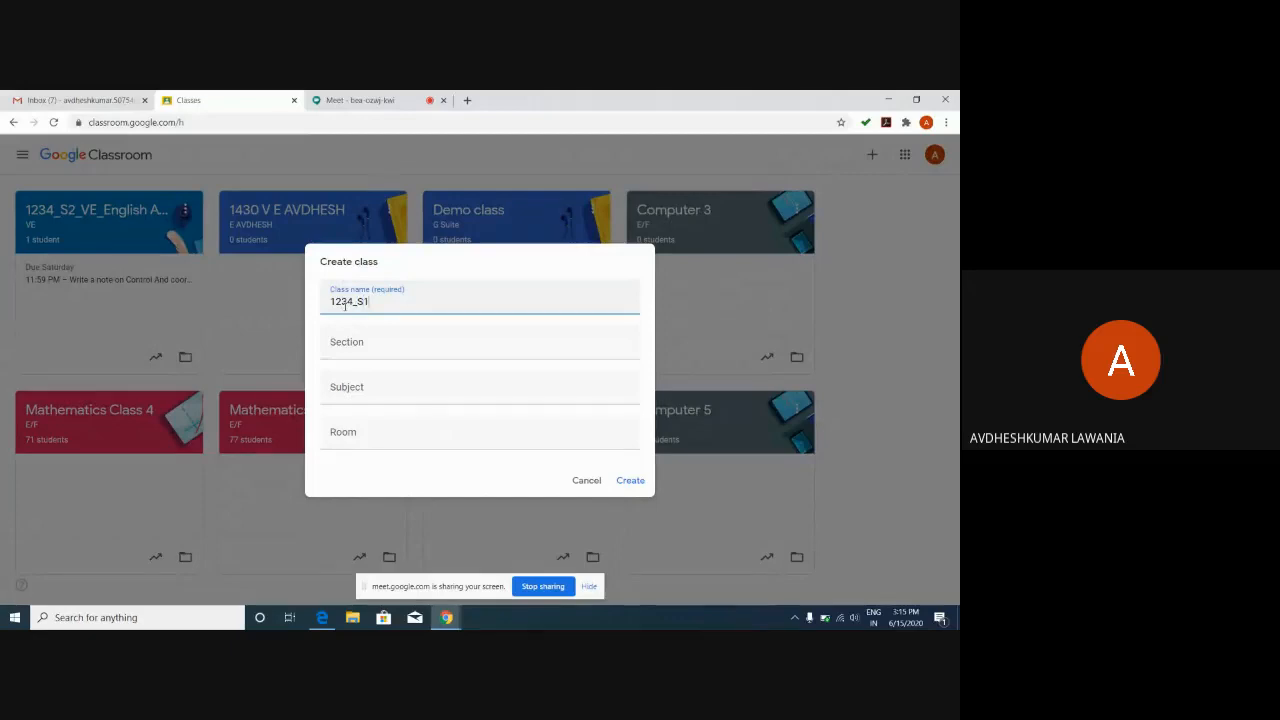
{"action": "type", "text": "_"}
{"action": "type", "text": "ve"}
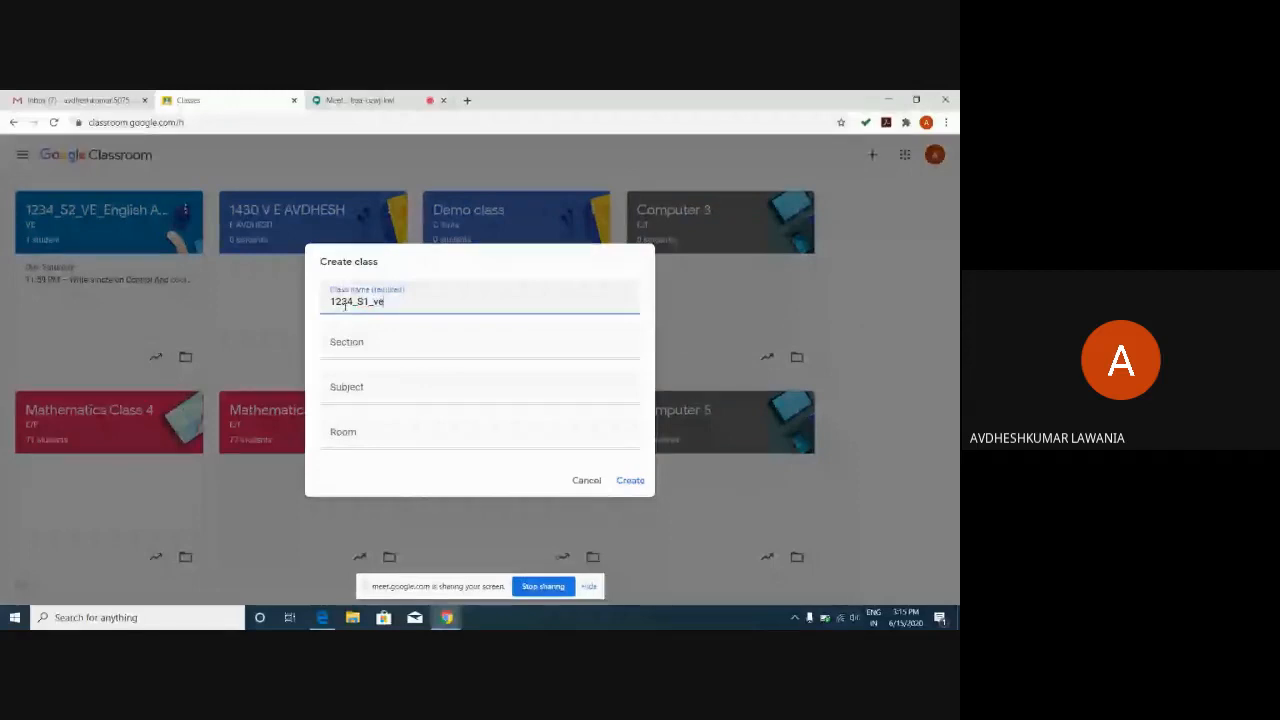
{"action": "key", "text": "BackSpace"}
{"action": "key", "text": "BackSpace"}
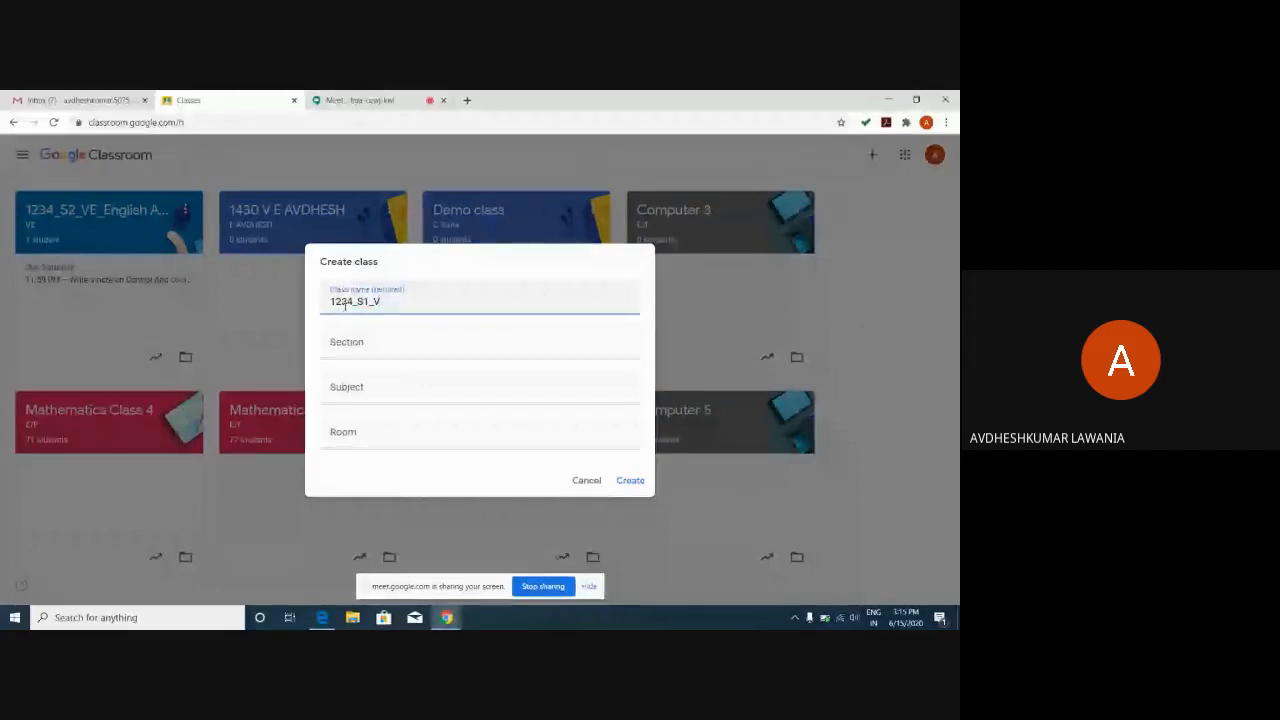
{"action": "type", "text": "VE-MA"}
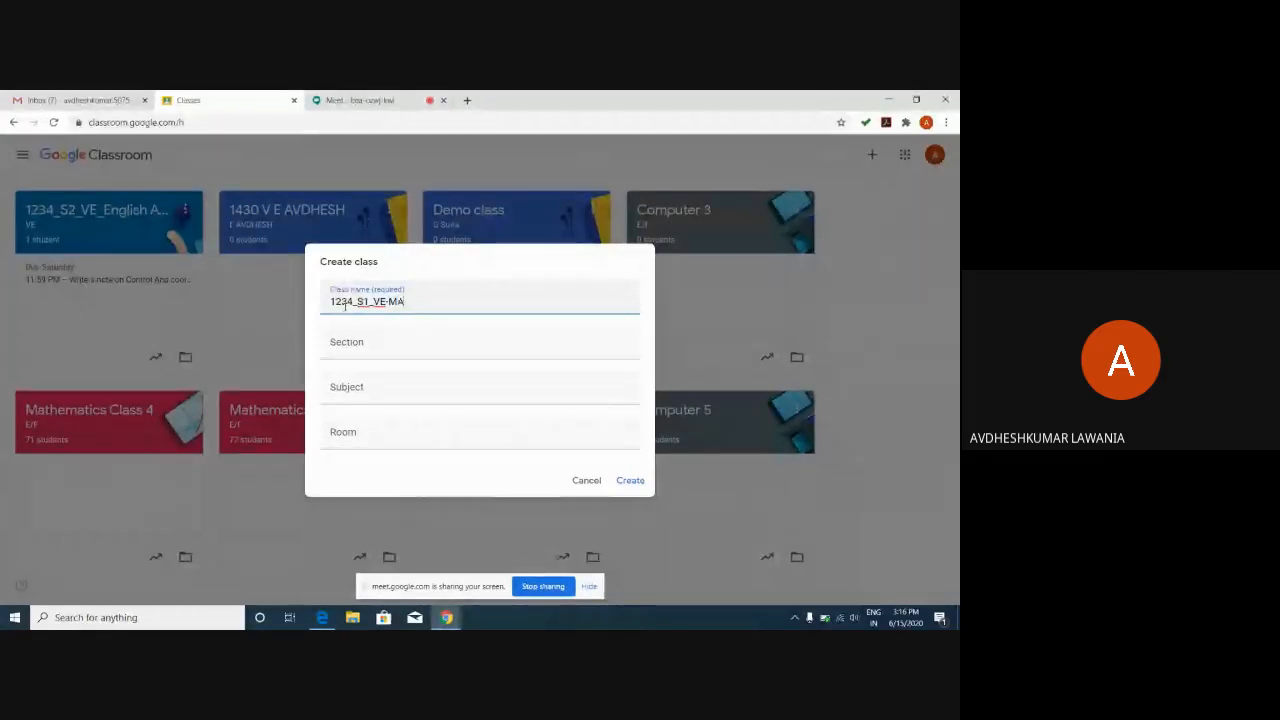
{"action": "type", "text": "THS"}
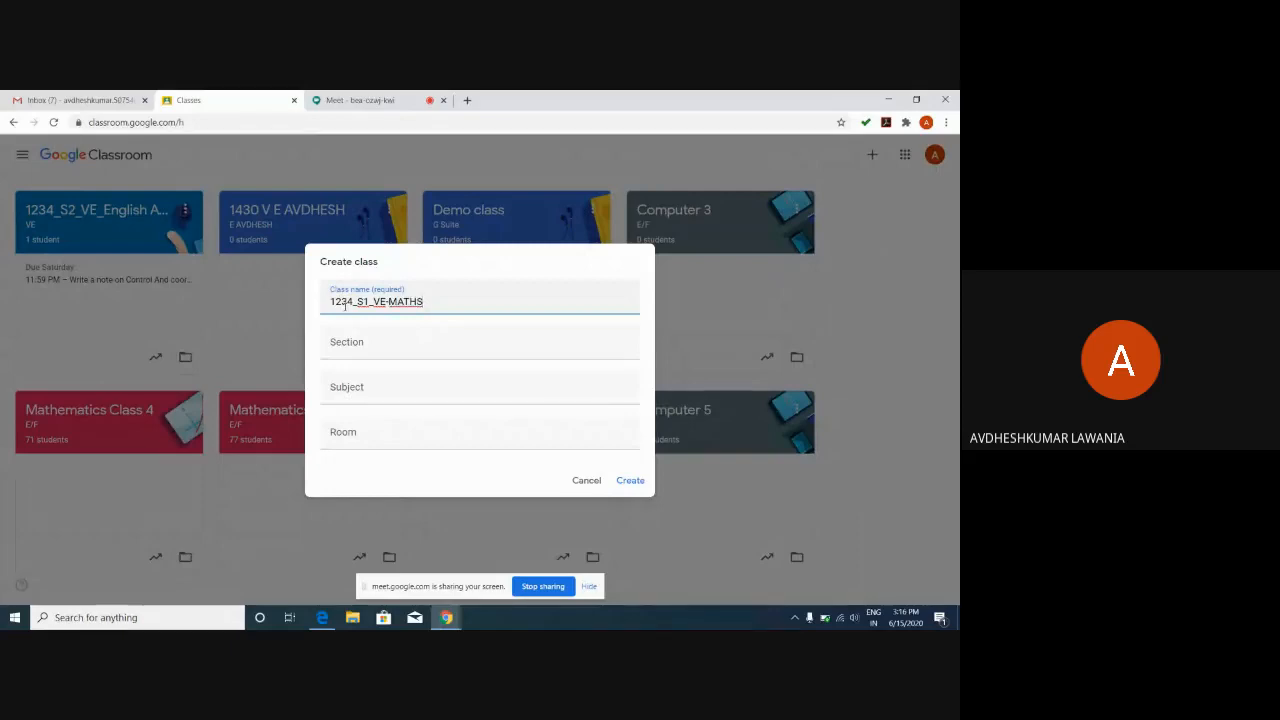
{"action": "type", "text": "_"}
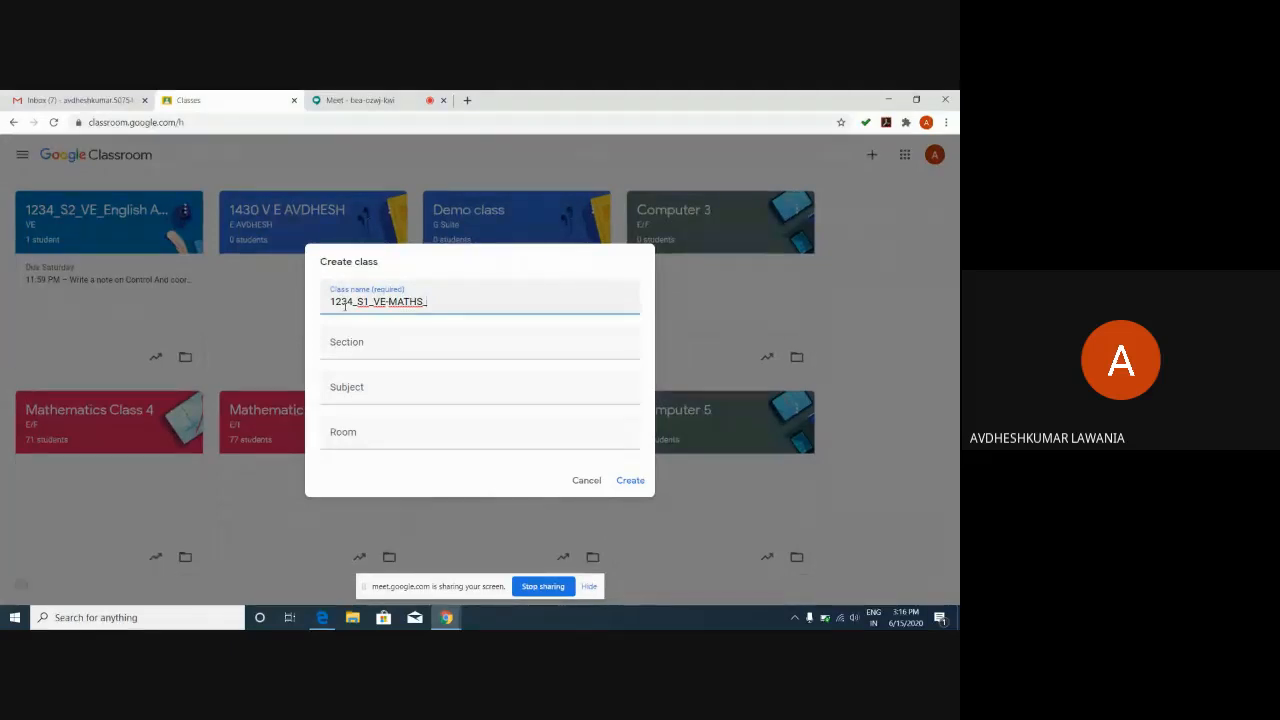
{"action": "type", "text": "AVDHESH"}
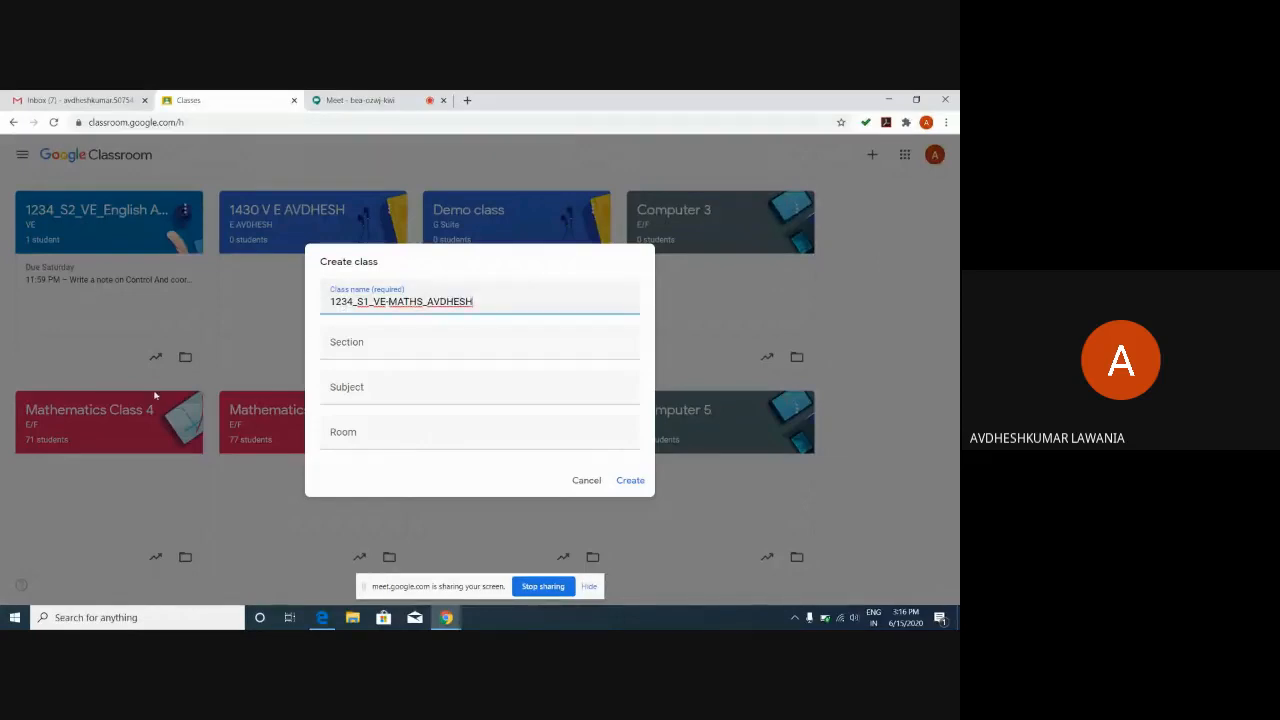
Create the class with section VE, subject Mathematics and room 101, then return to the classes list.
{"action": "left_click", "coordinate": [363, 347]}
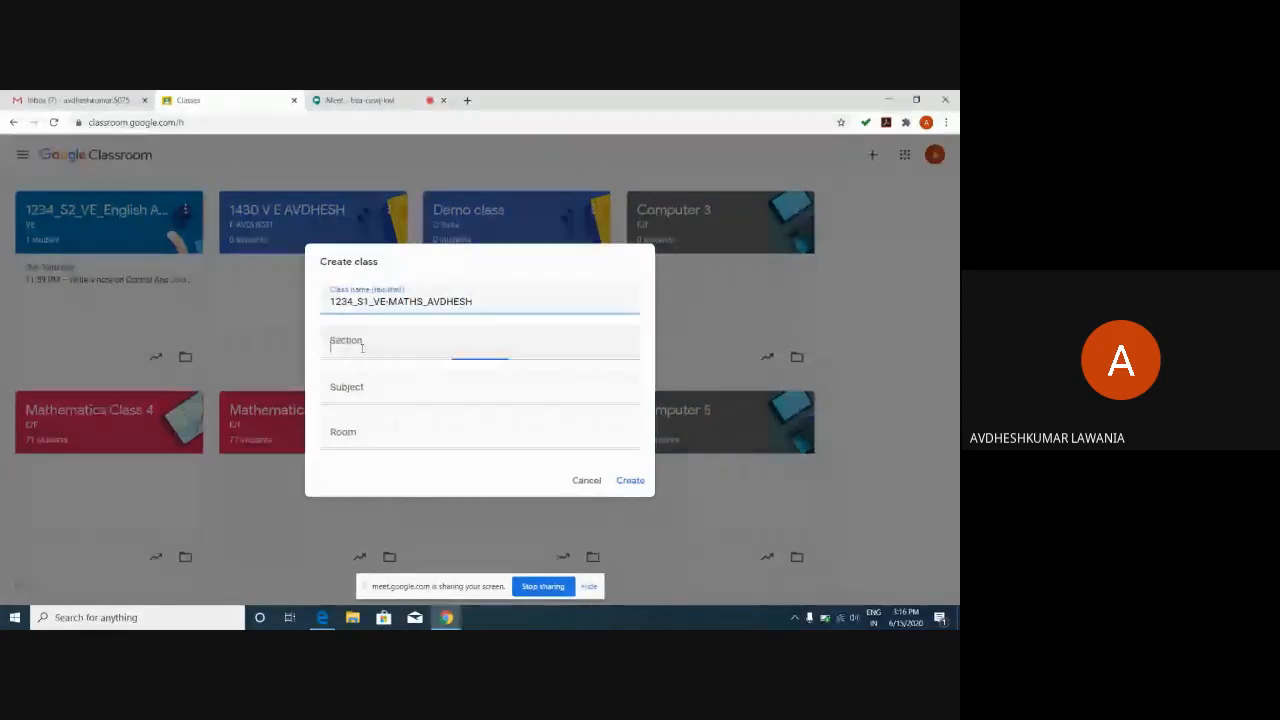
{"action": "type", "text": "VE"}
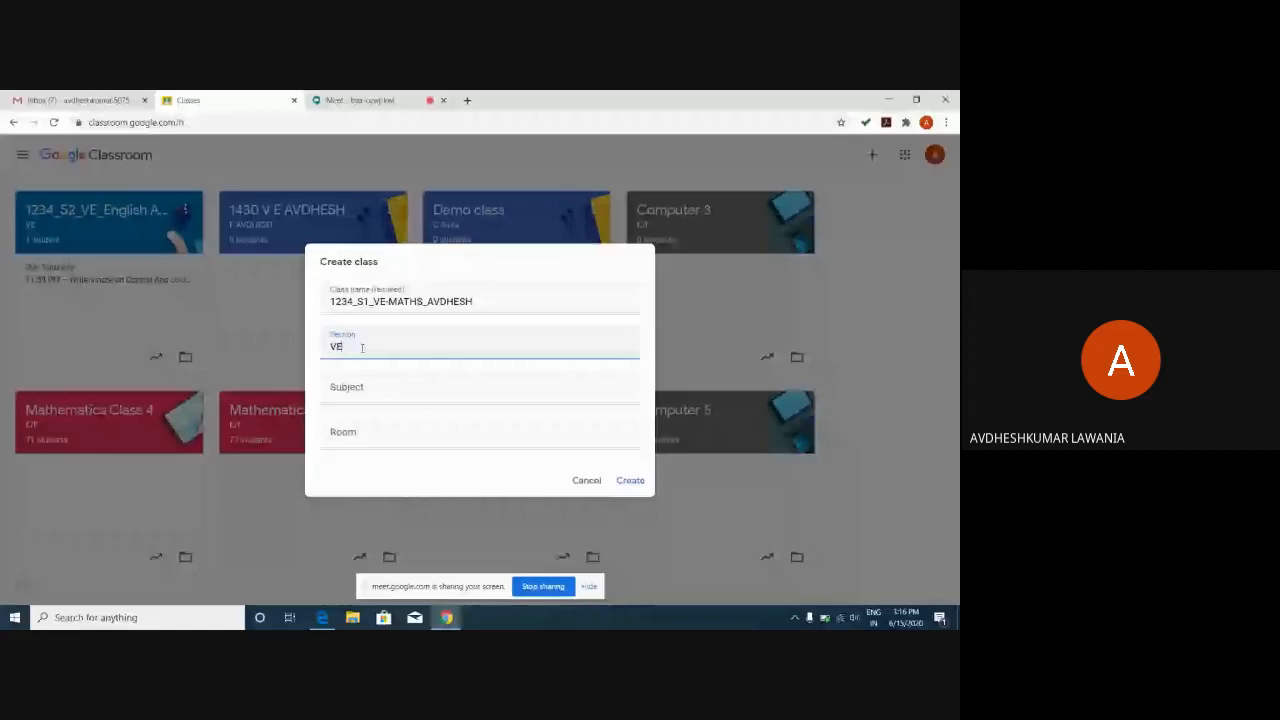
{"action": "left_click", "coordinate": [362, 388]}
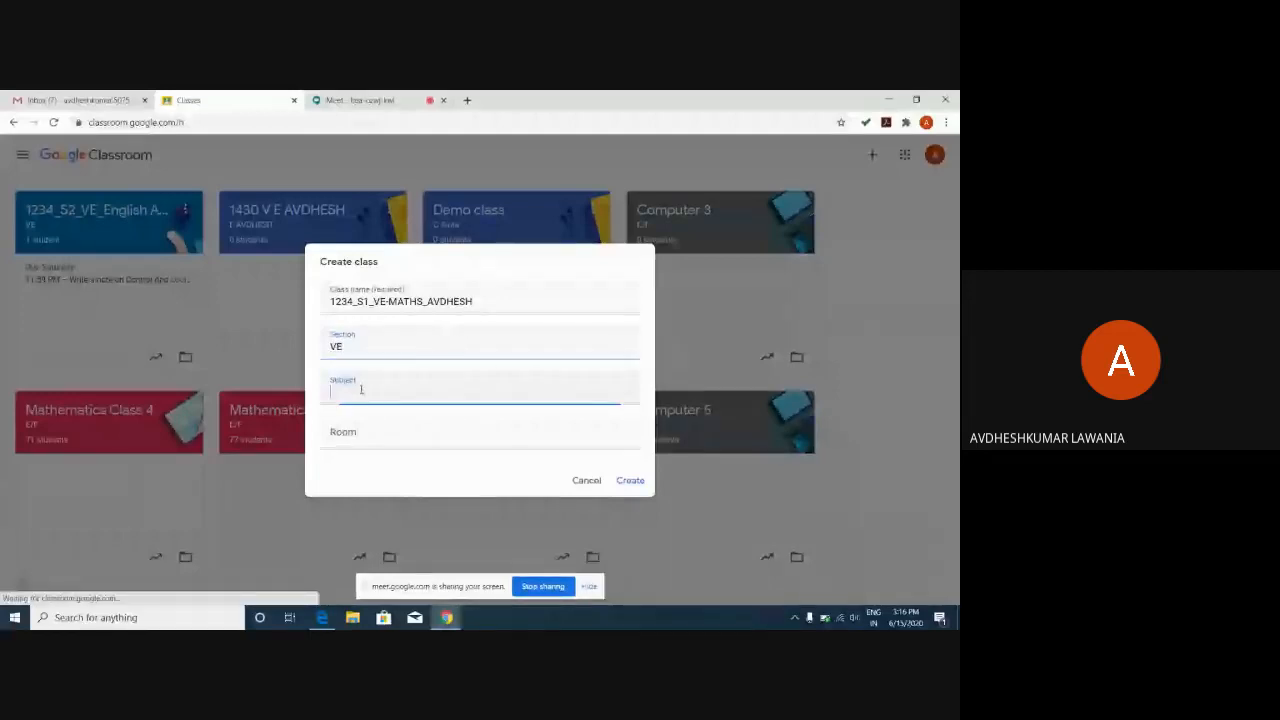
{"action": "type", "text": "MATHEMATI"}
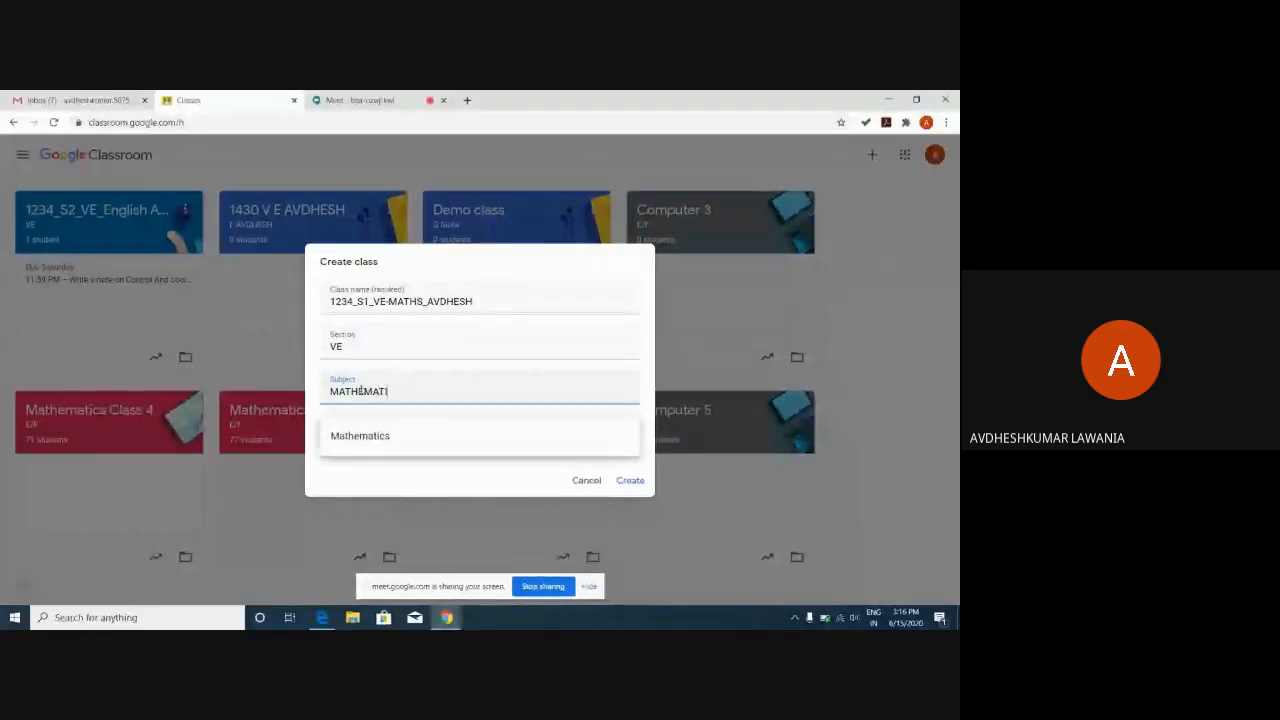
{"action": "type", "text": "CS"}
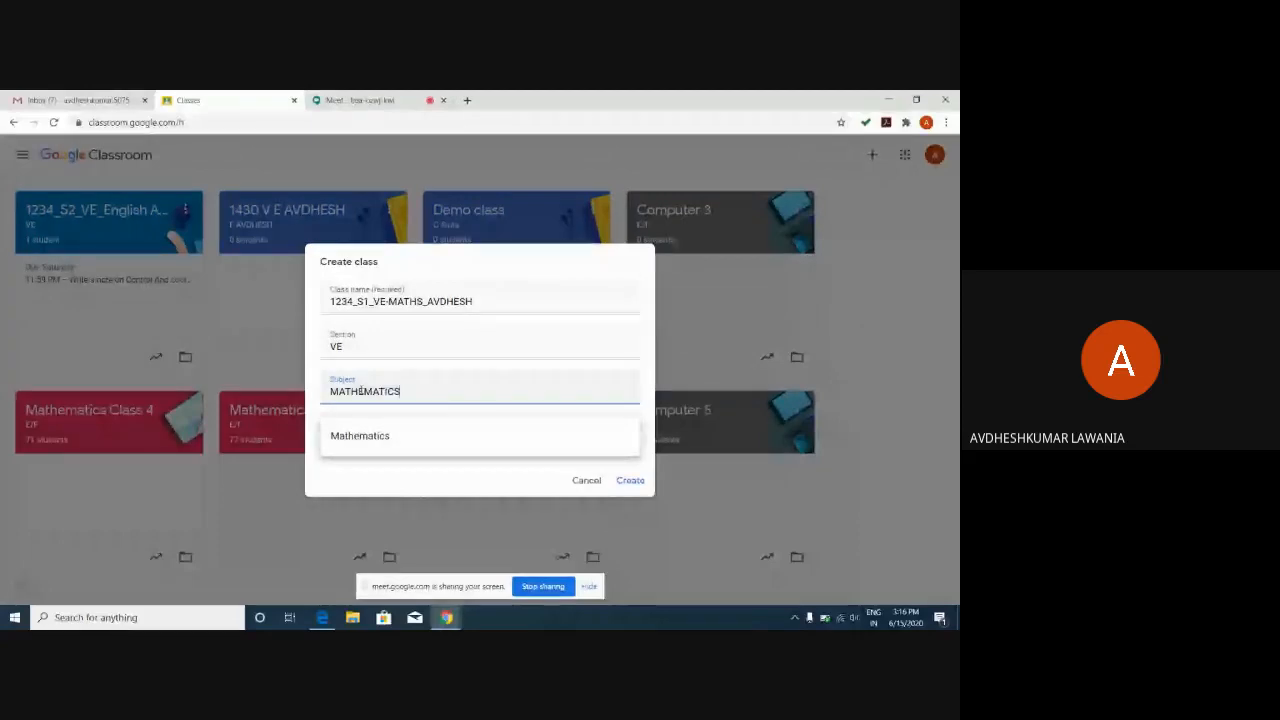
{"action": "left_click", "coordinate": [368, 437]}
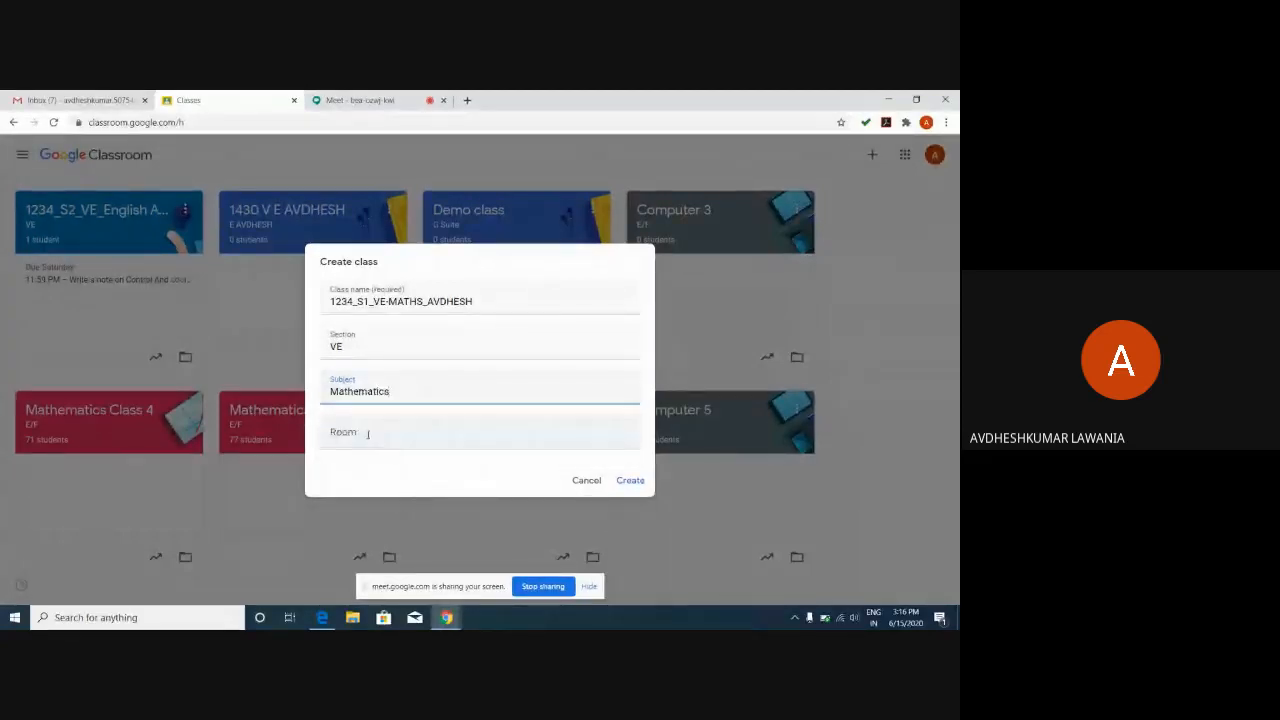
{"action": "left_click", "coordinate": [368, 434]}
{"action": "type", "text": "101"}
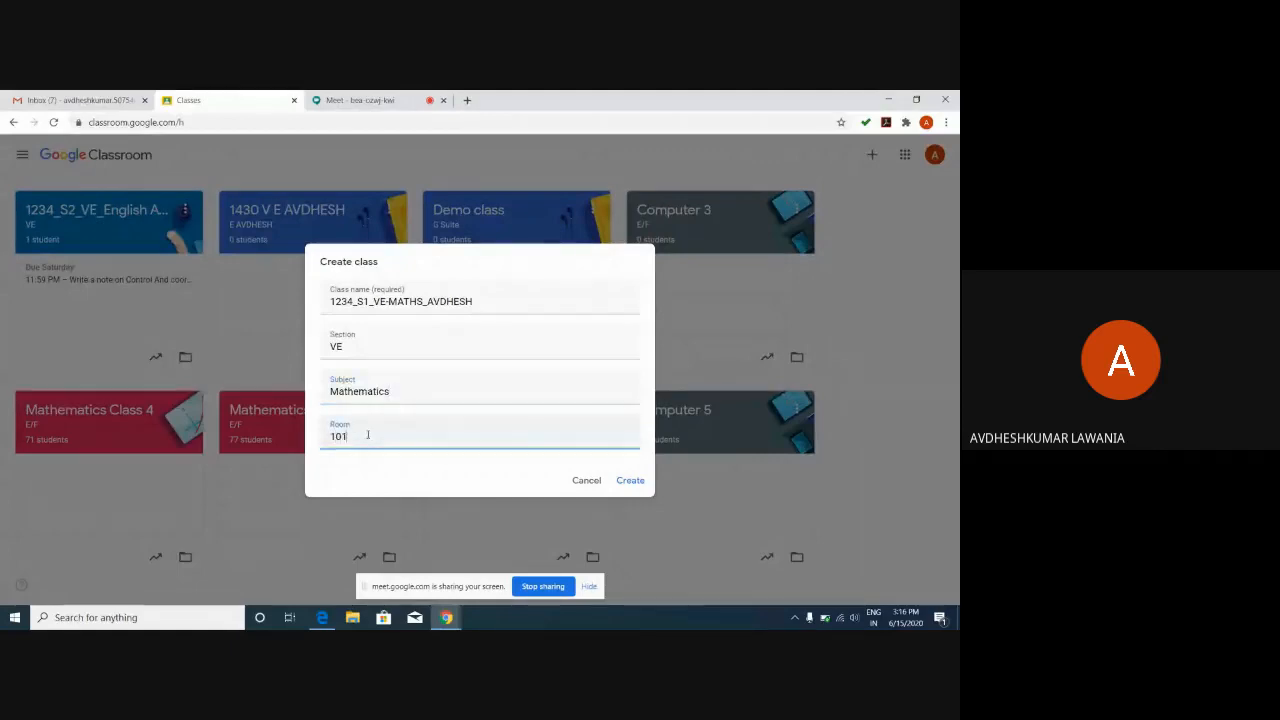
{"action": "left_click", "coordinate": [630, 481]}
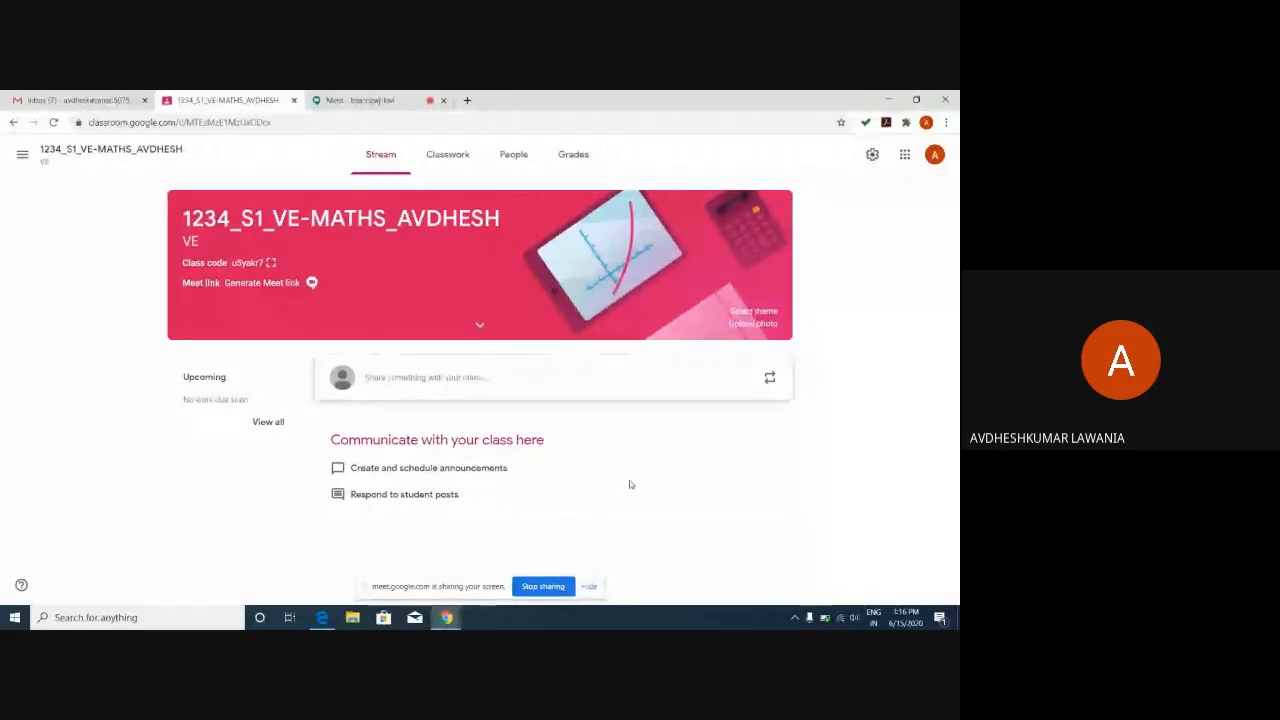
{"action": "left_click", "coordinate": [13, 122]}
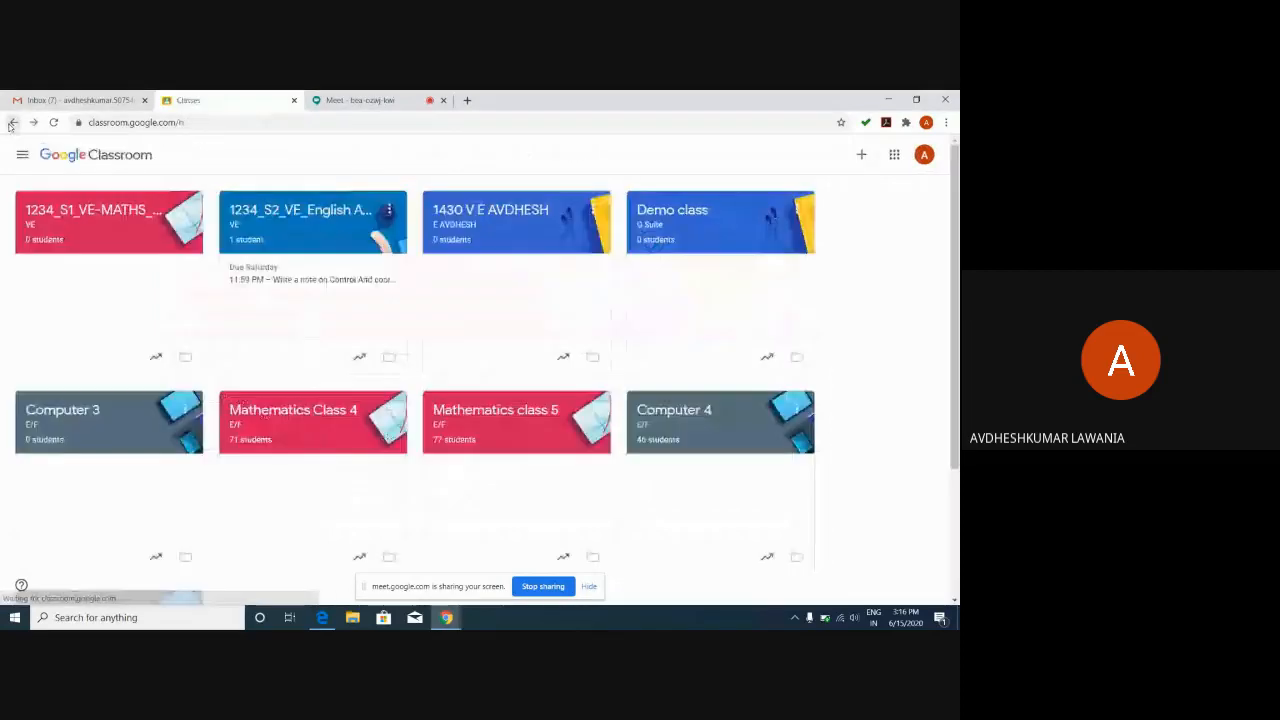
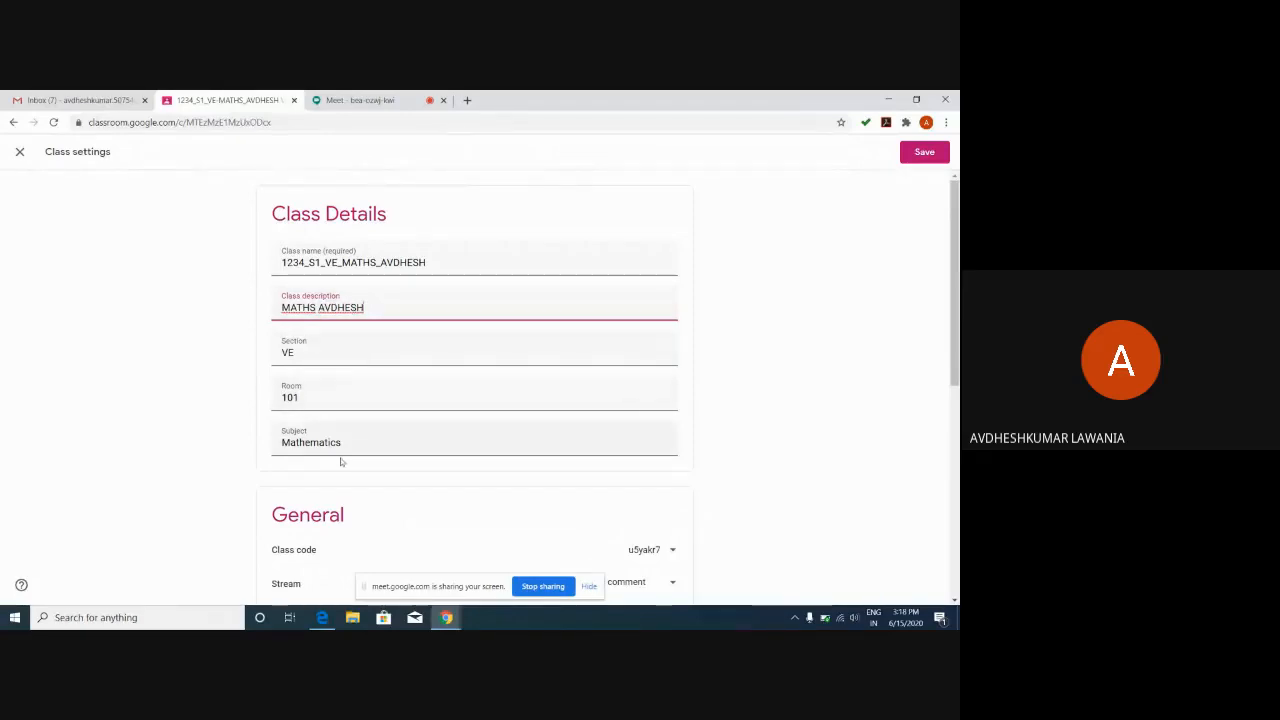
Leave the maths class settings and switch to the Google Meet call.
{"action": "left_click_drag", "start_coordinate": [953, 245], "coordinate": [953, 359]}
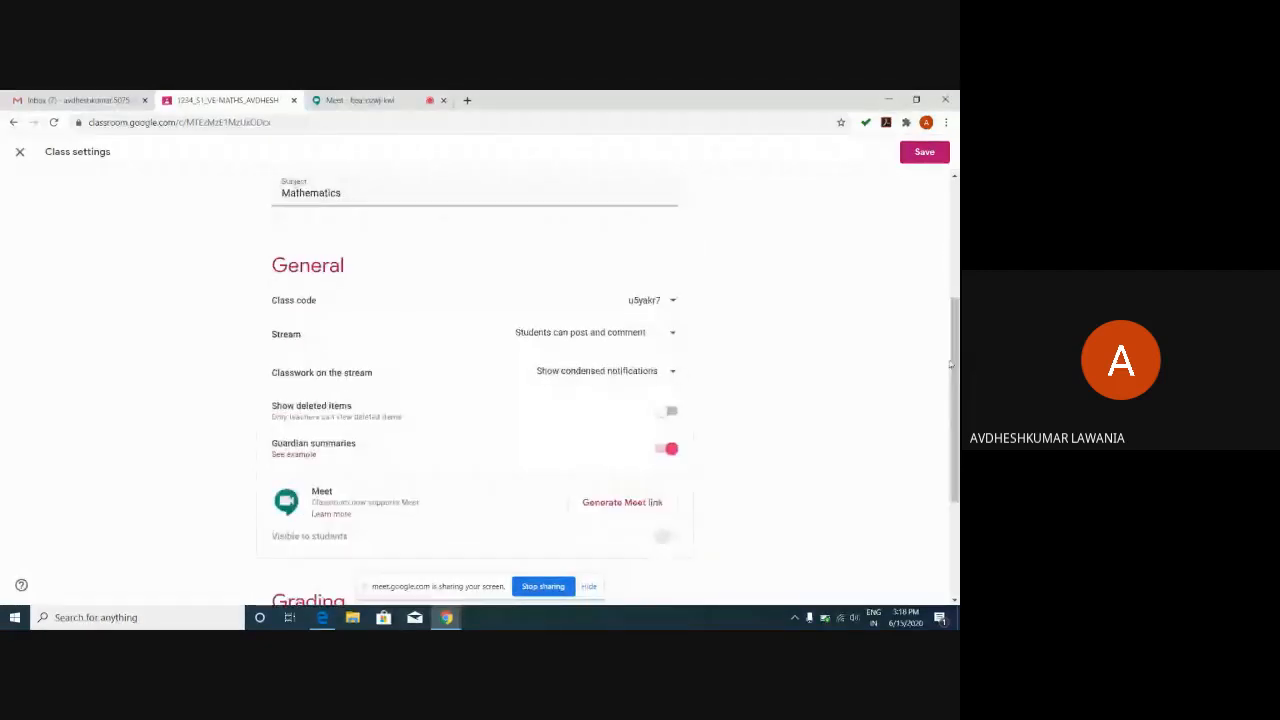
{"action": "left_click", "coordinate": [378, 101]}
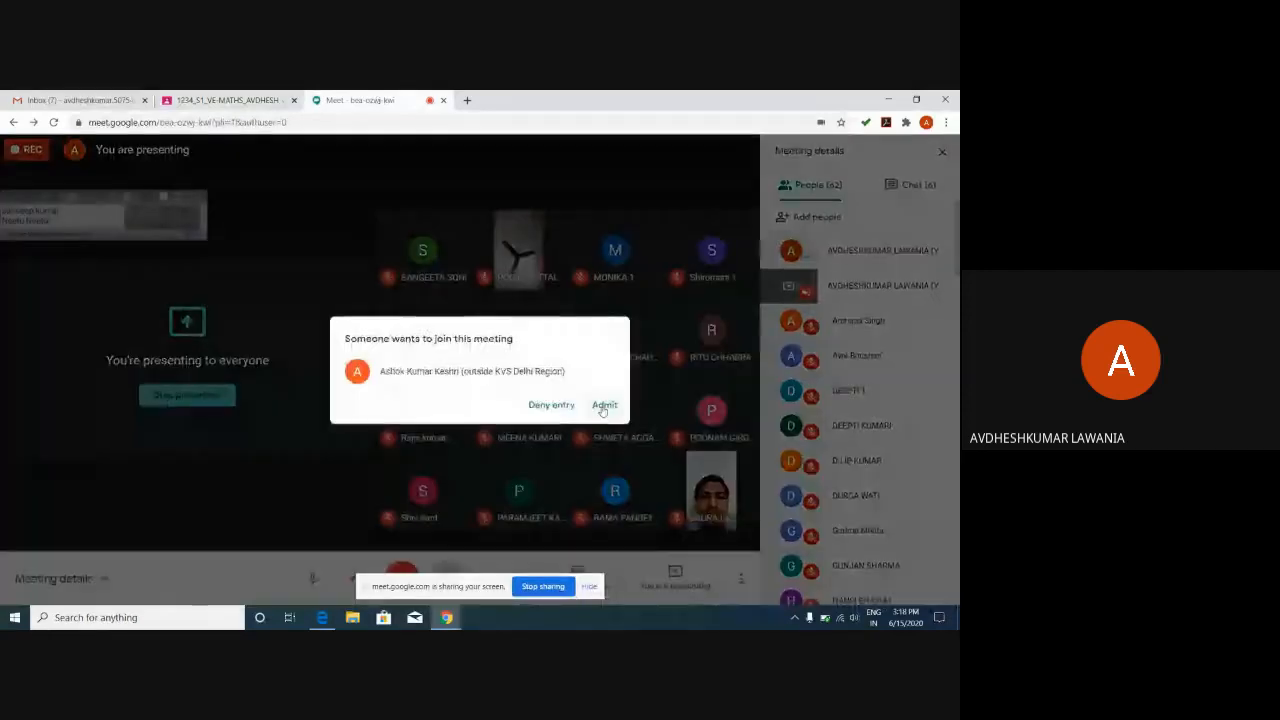
Deny the pending Meet join request and go back to the Classroom settings.
{"action": "left_click", "coordinate": [542, 406]}
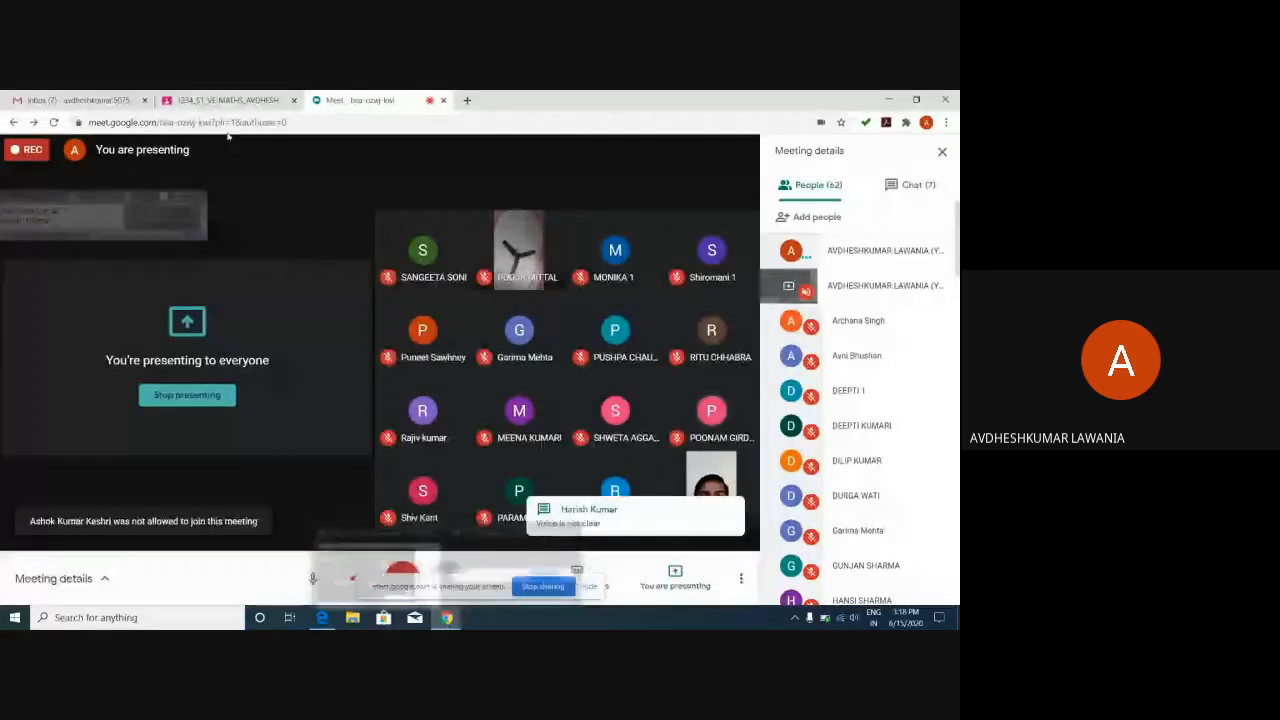
{"action": "left_click", "coordinate": [227, 103]}
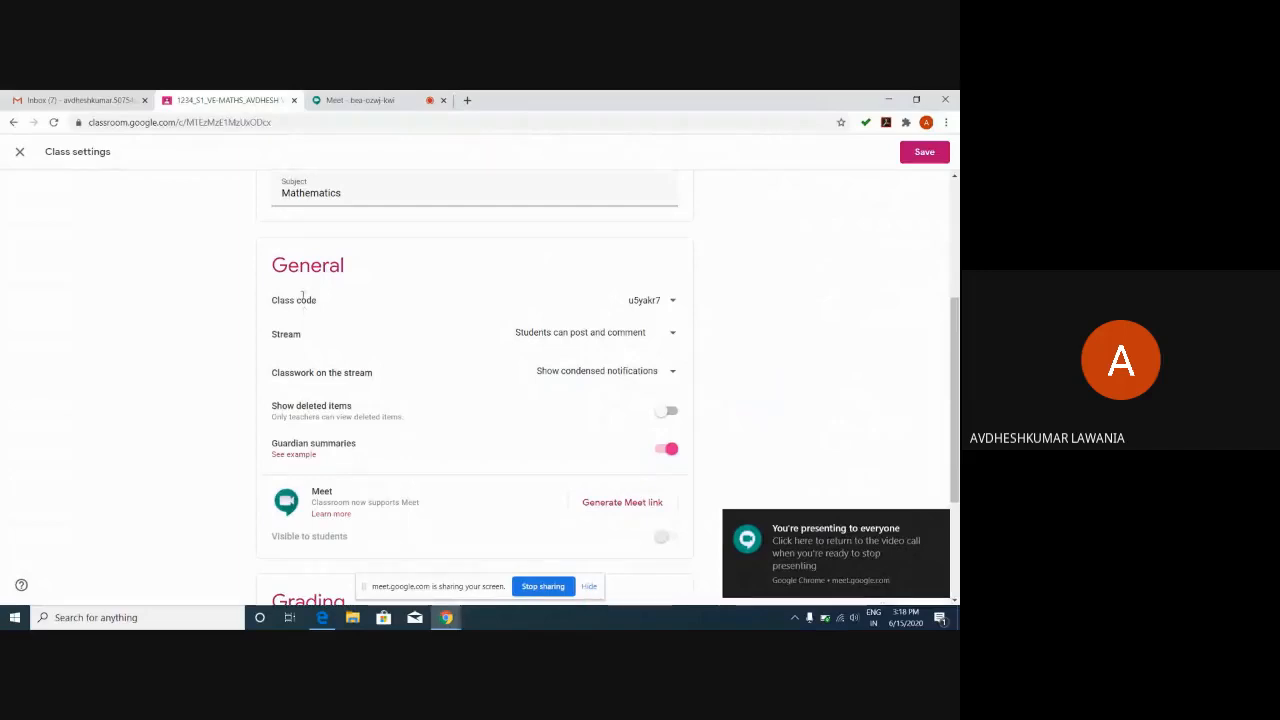
{"action": "left_click_drag", "start_coordinate": [305, 311], "coordinate": [298, 266]}
{"action": "left_click", "coordinate": [351, 286]}
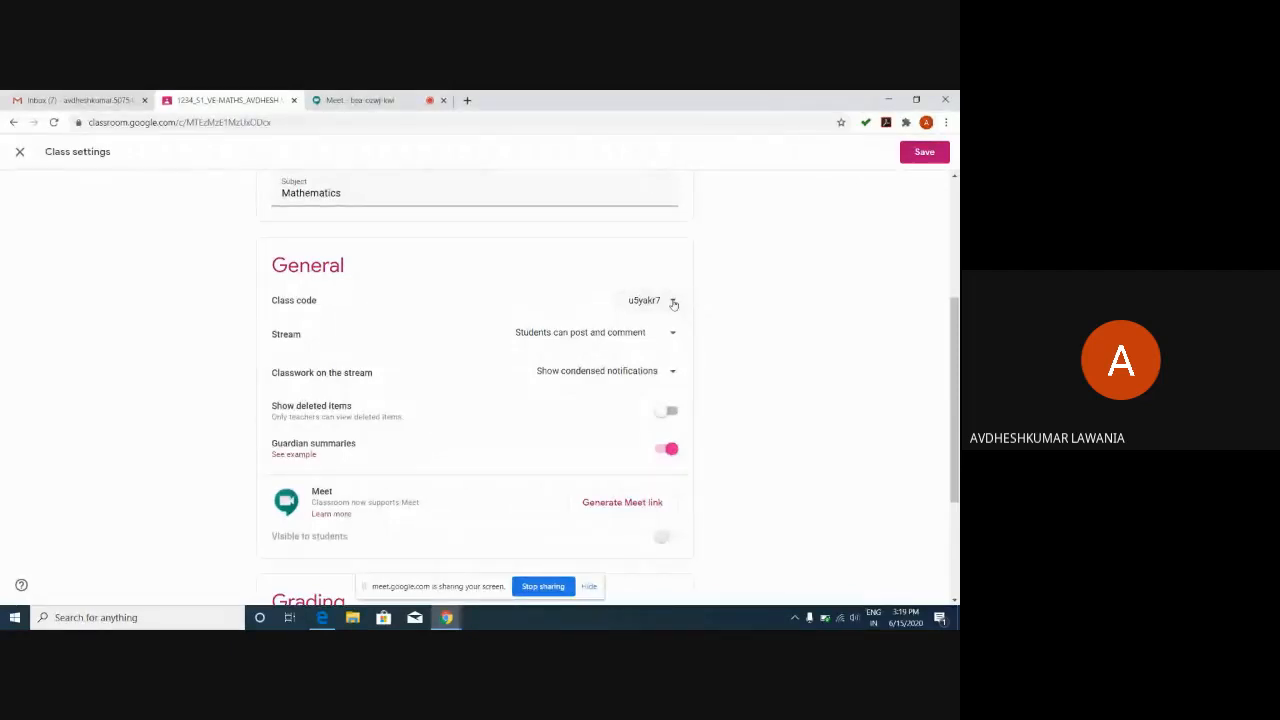
{"action": "left_click", "coordinate": [673, 302]}
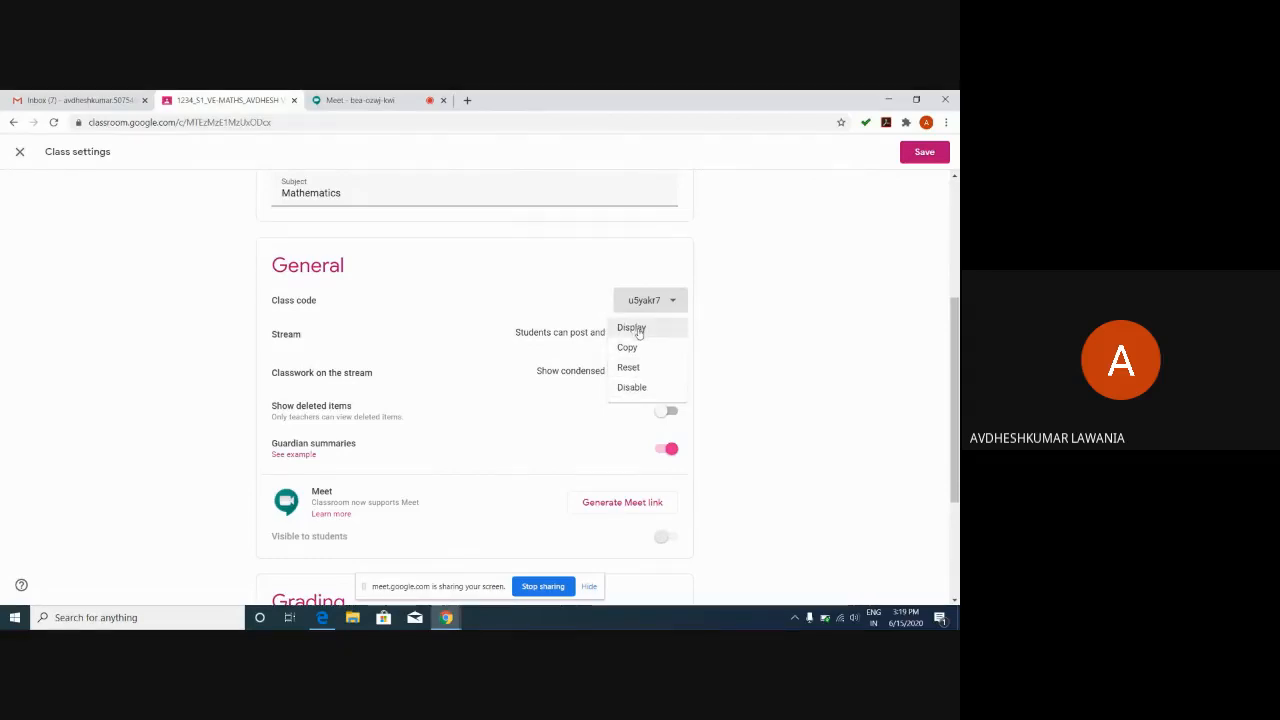
{"action": "left_click", "coordinate": [632, 328]}
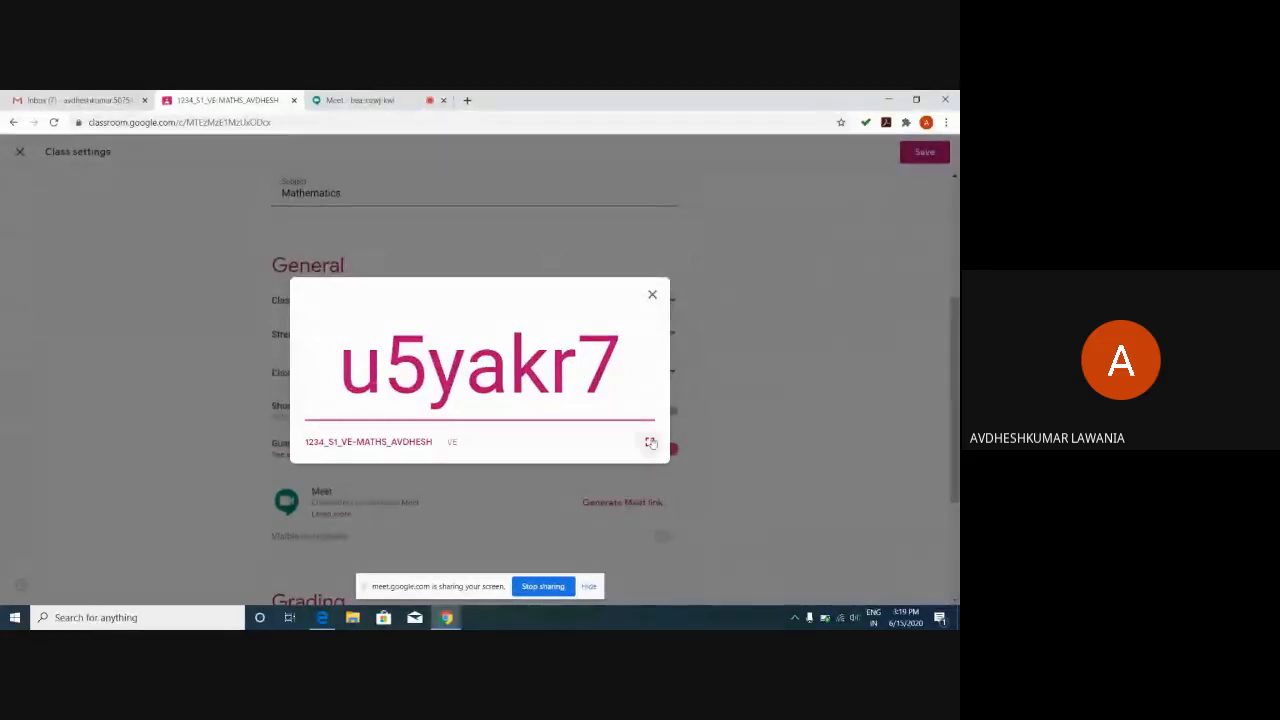
{"action": "left_click", "coordinate": [653, 298]}
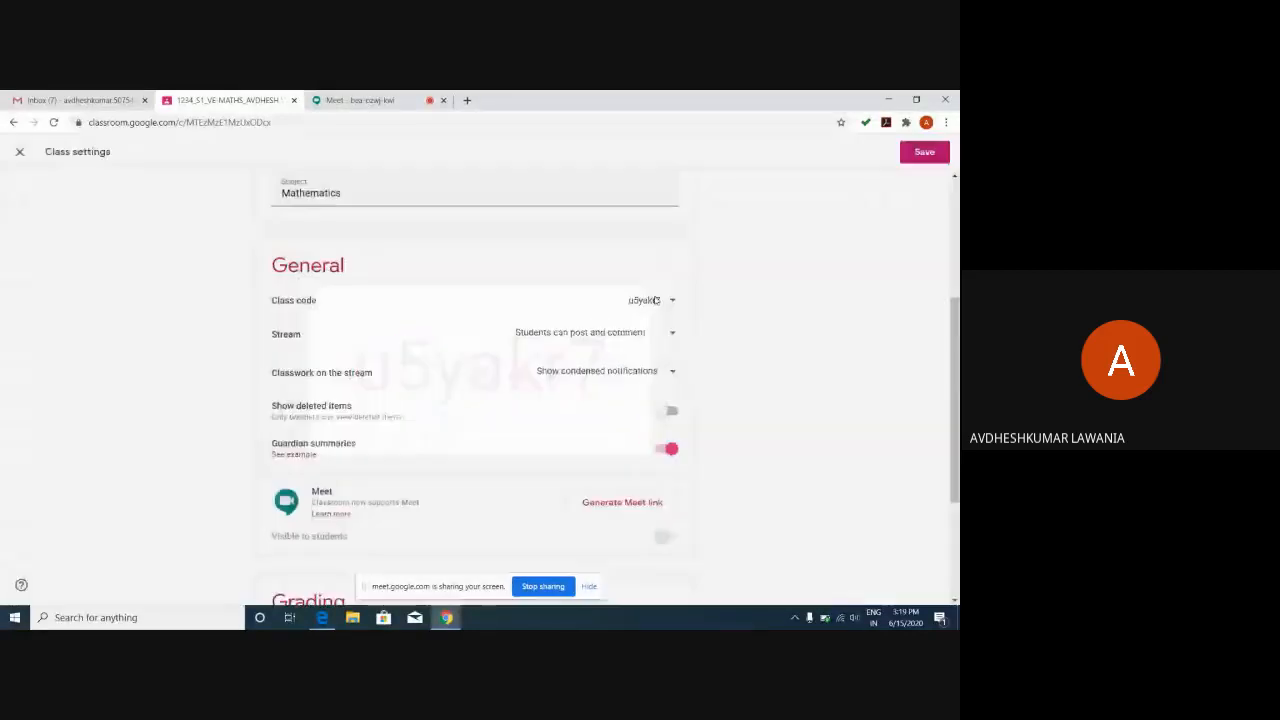
{"action": "left_click", "coordinate": [671, 302]}
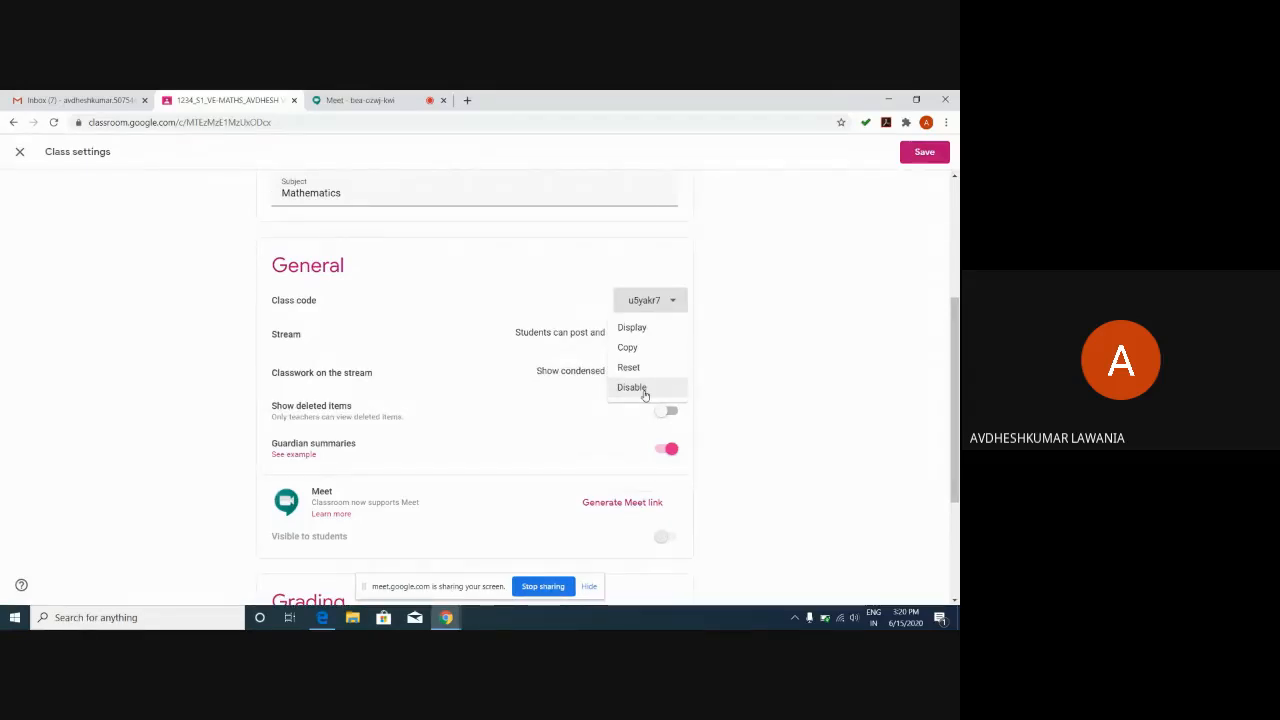
{"action": "left_click", "coordinate": [754, 332]}
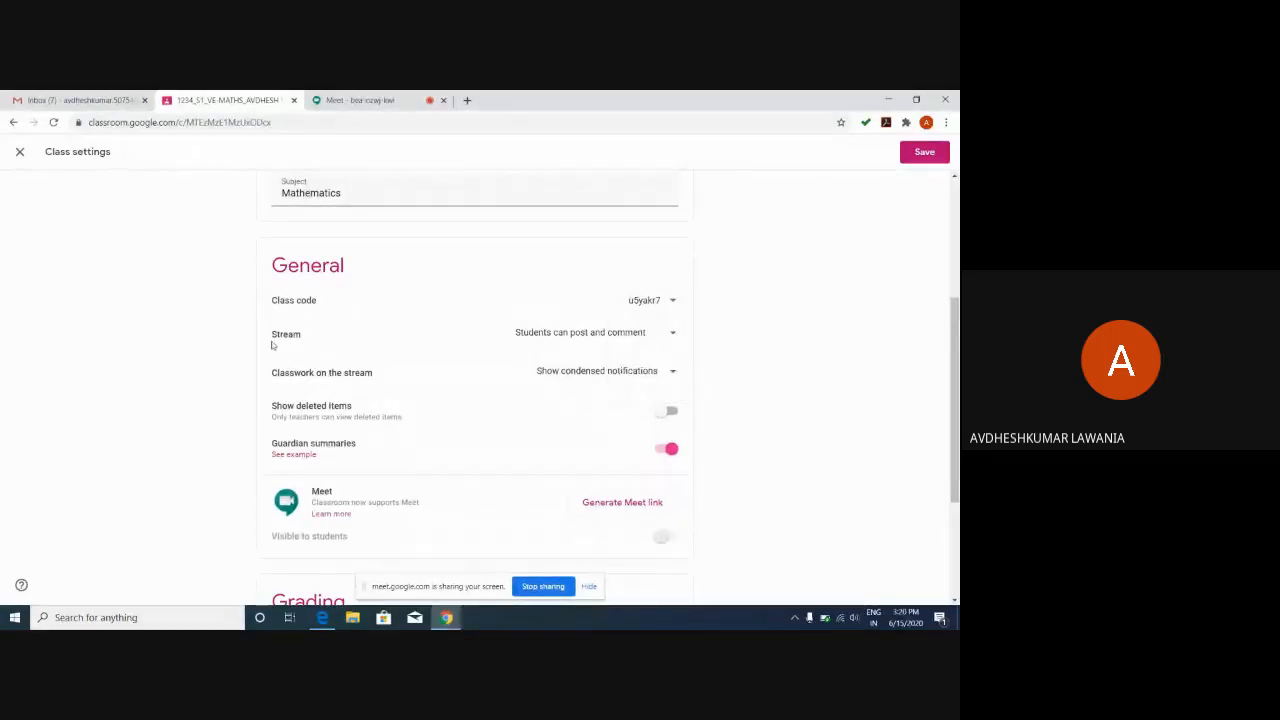
{"action": "left_click", "coordinate": [673, 336]}
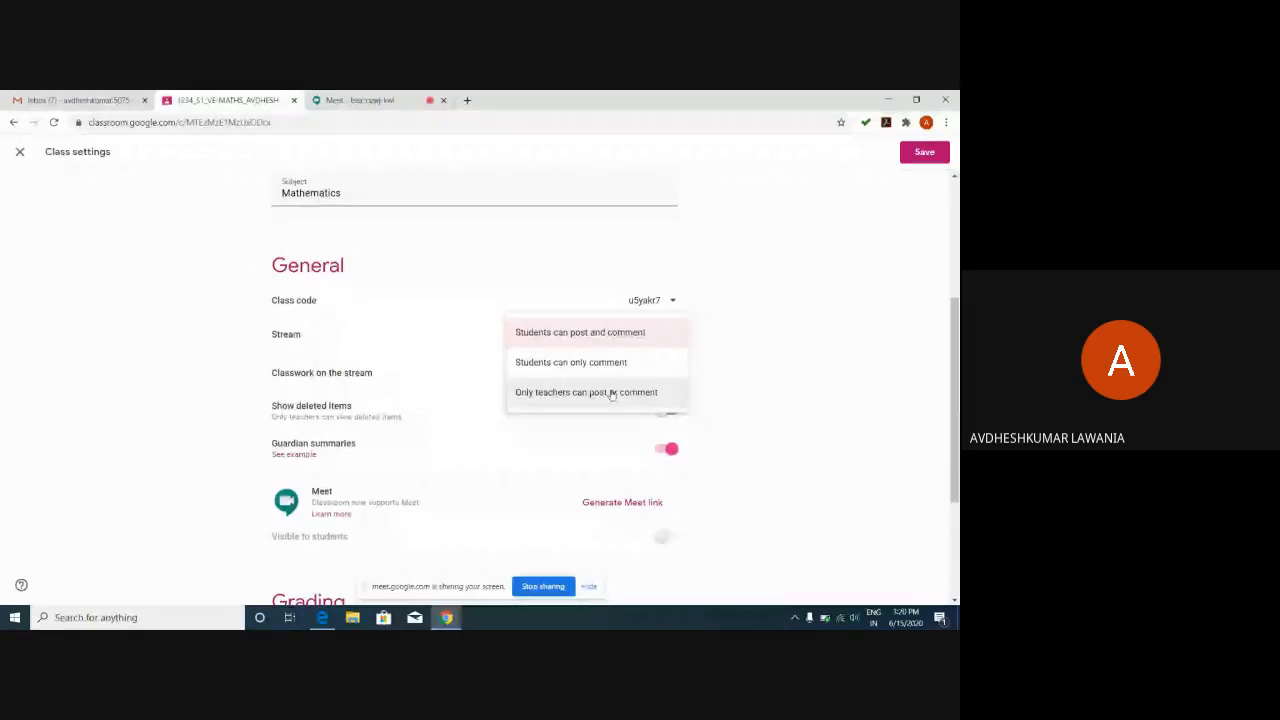
{"action": "left_click", "coordinate": [612, 394]}
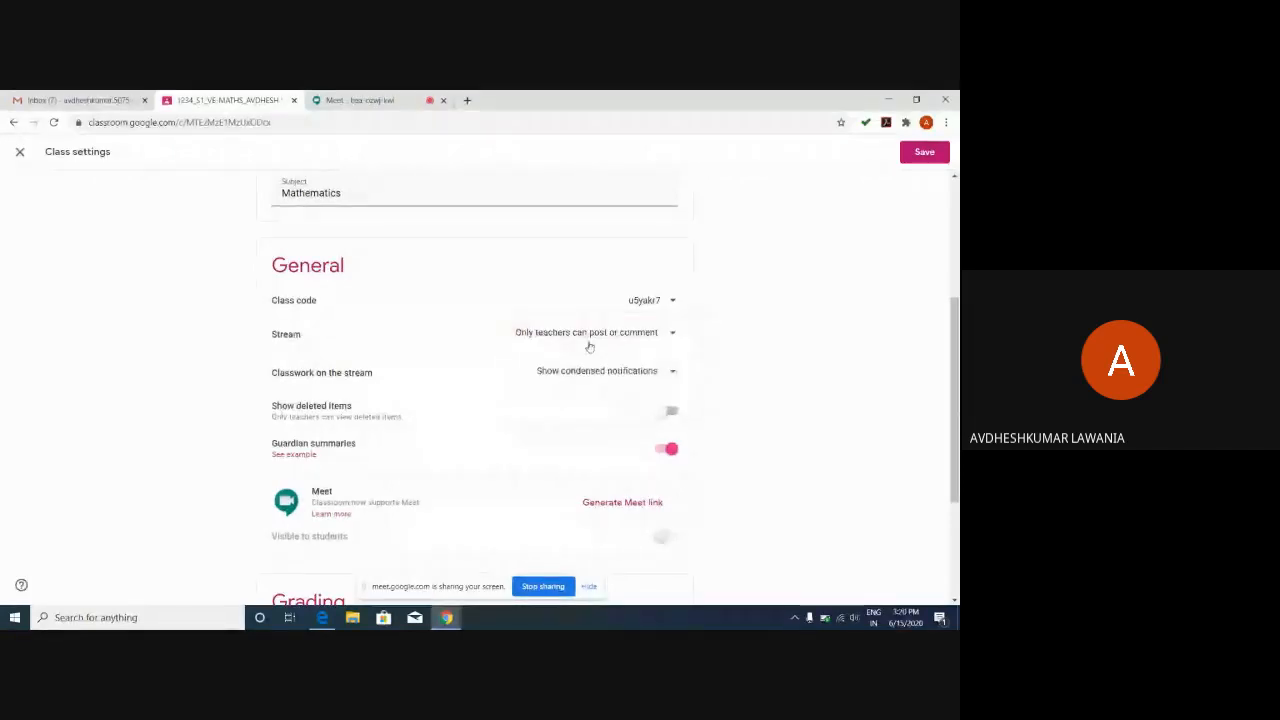
{"action": "left_click", "coordinate": [673, 336]}
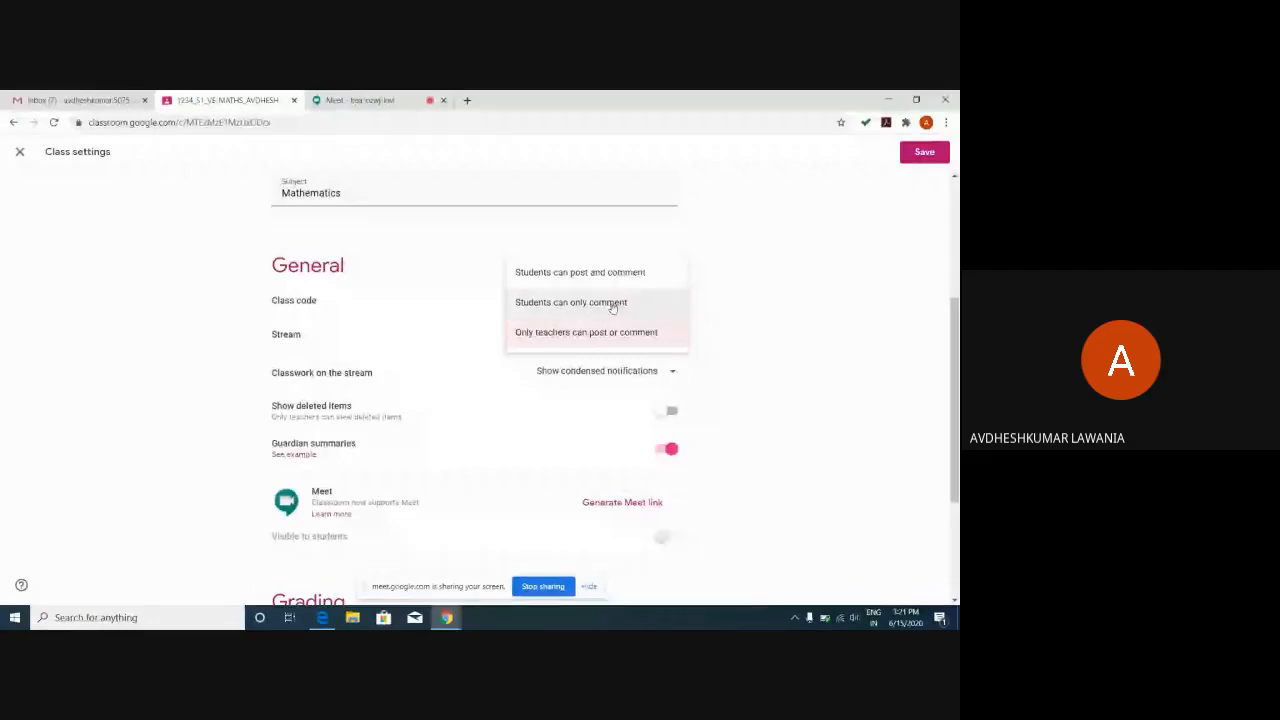
{"action": "left_click", "coordinate": [580, 272]}
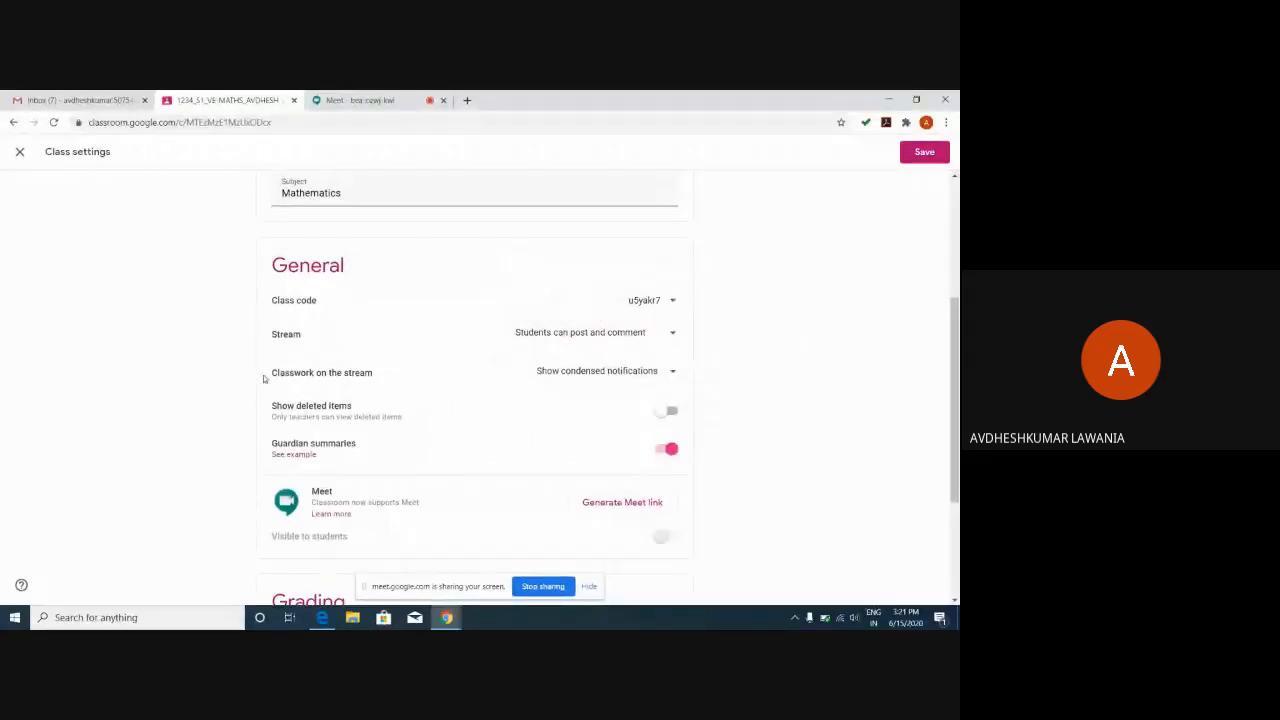
Look at the Classwork on the stream options, then go back to the maths Stream unsaved.
{"action": "left_click", "coordinate": [658, 372]}
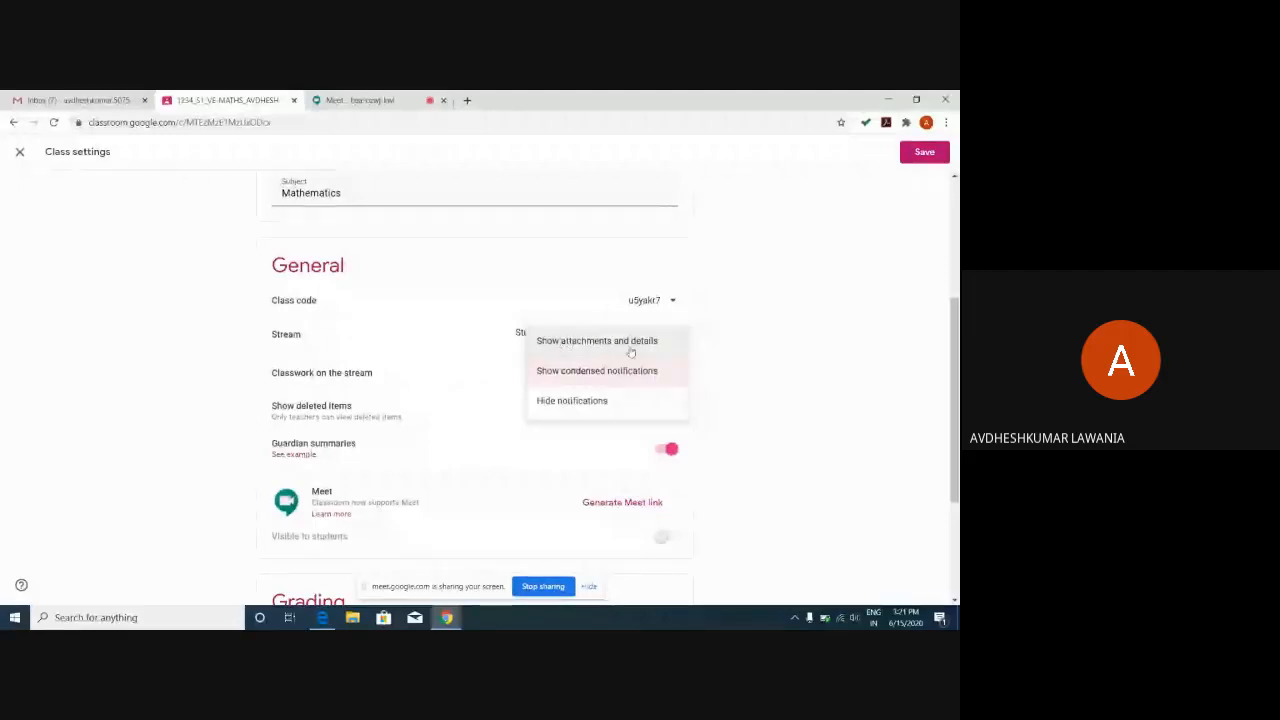
{"action": "left_click", "coordinate": [13, 122]}
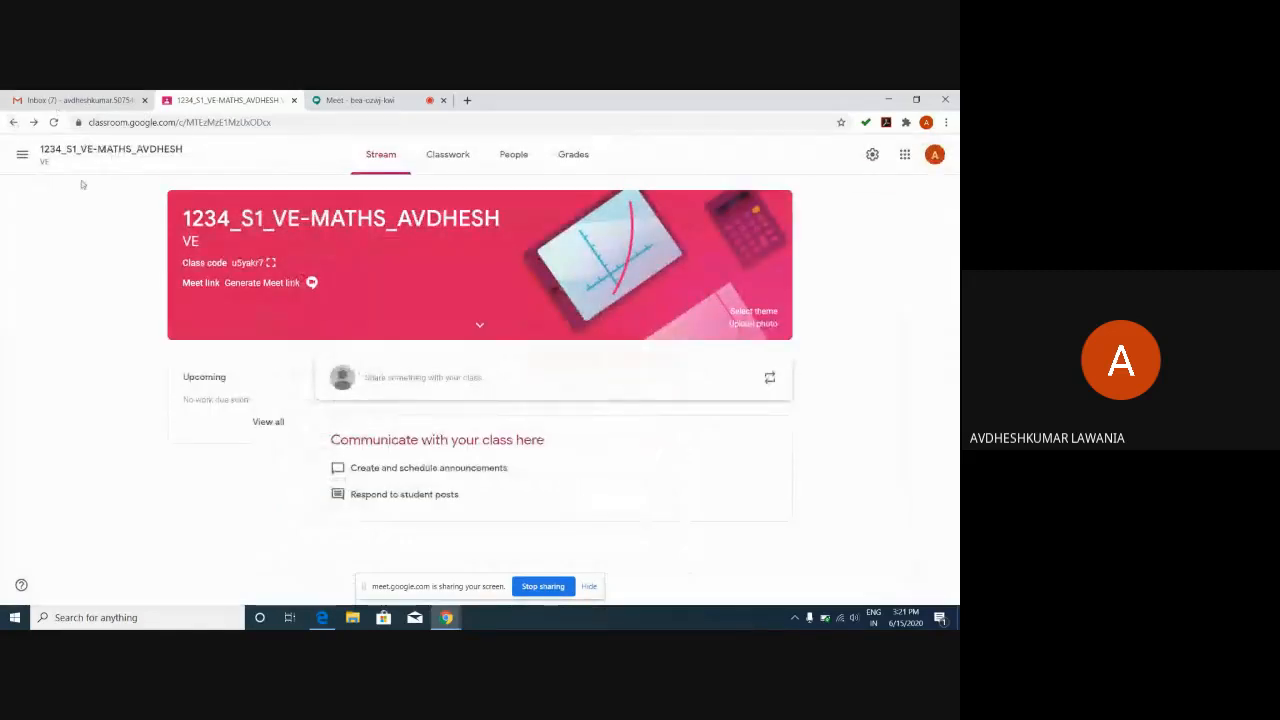
Bring forward the student's browser window listing eight classes, including 1234_S2_VE_English.
{"action": "left_click", "coordinate": [15, 124]}
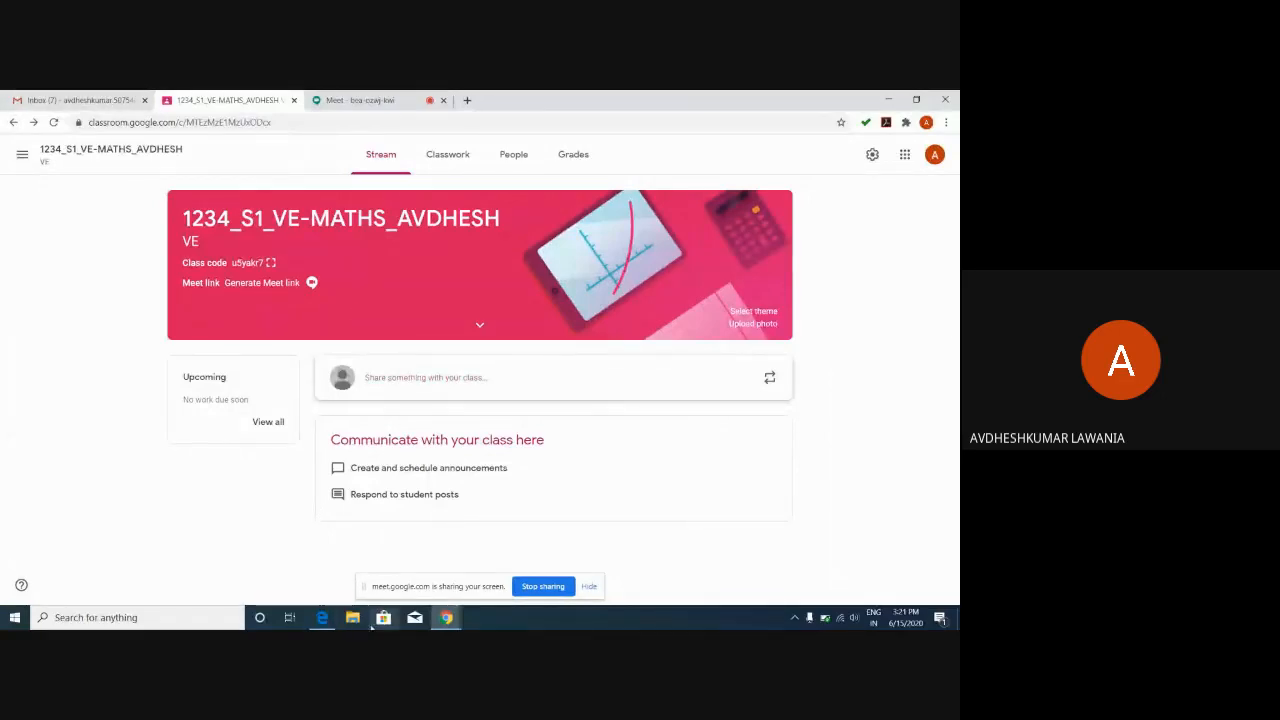
{"action": "left_click", "coordinate": [322, 619]}
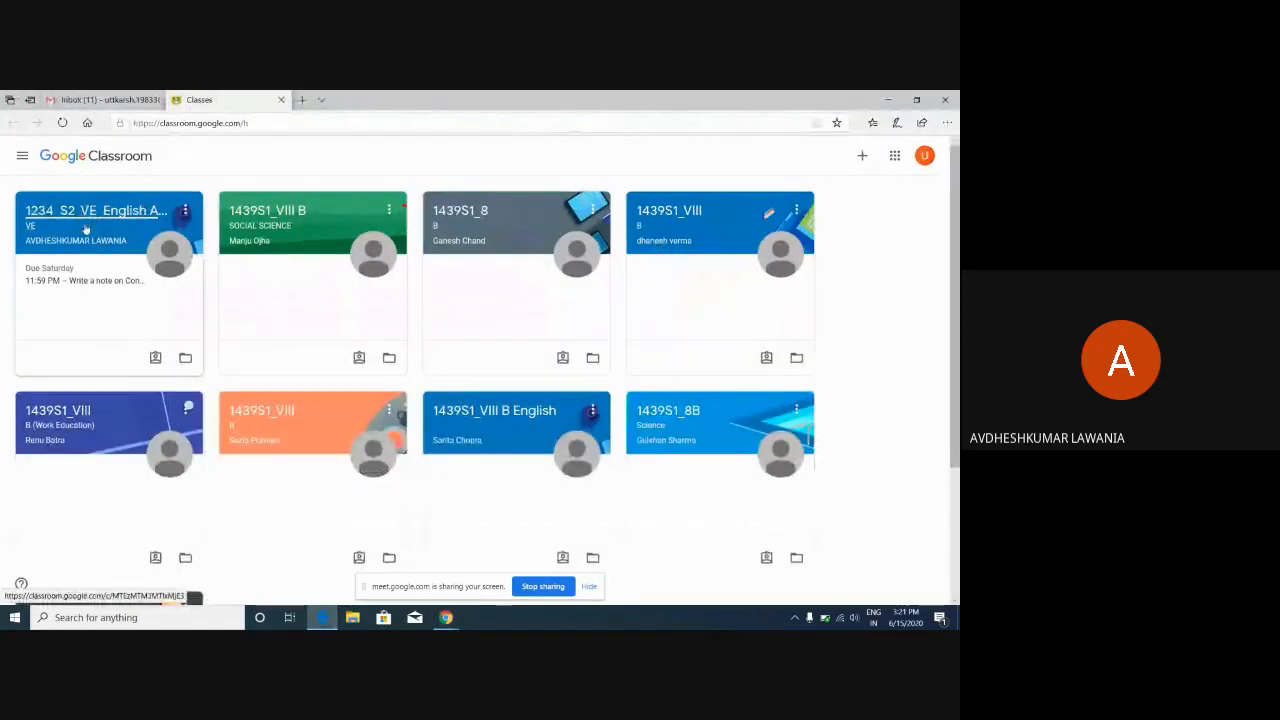
Open the 1234_S2_VE_English class and view its ATTENDANCE 13.06.2020 question.
{"action": "left_click", "coordinate": [86, 229]}
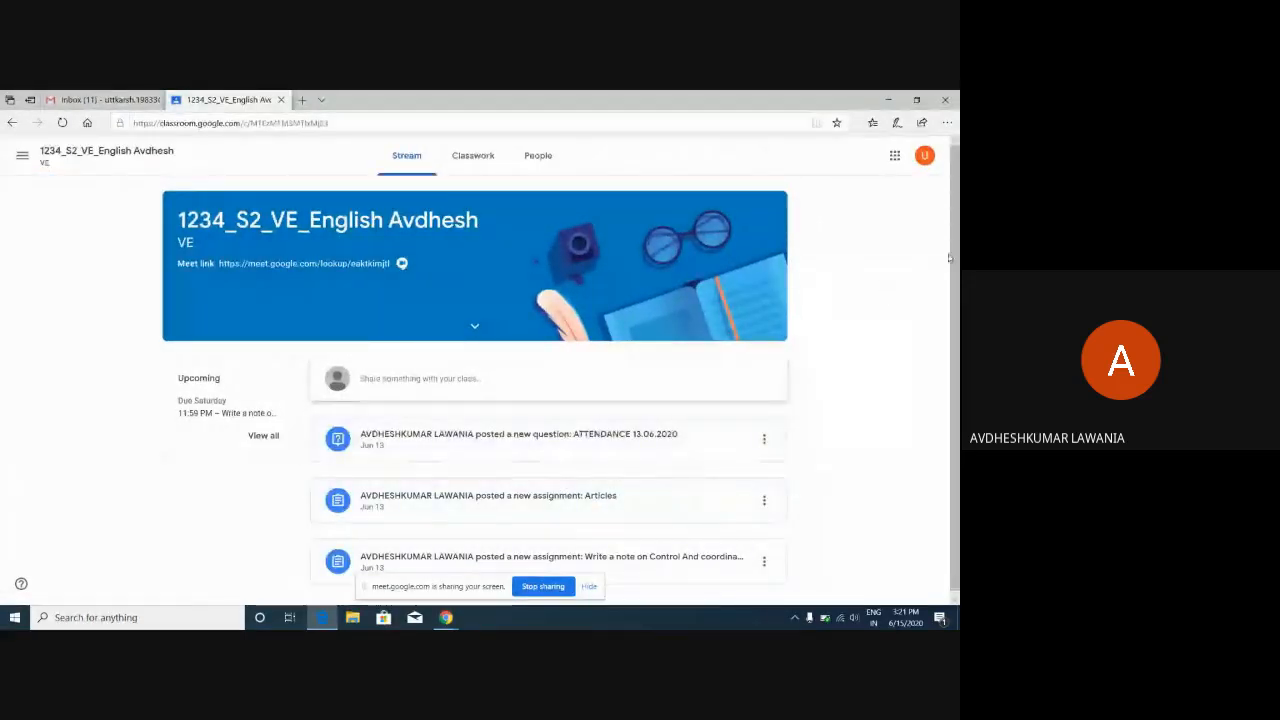
{"action": "left_click_drag", "start_coordinate": [955, 245], "coordinate": [956, 276]}
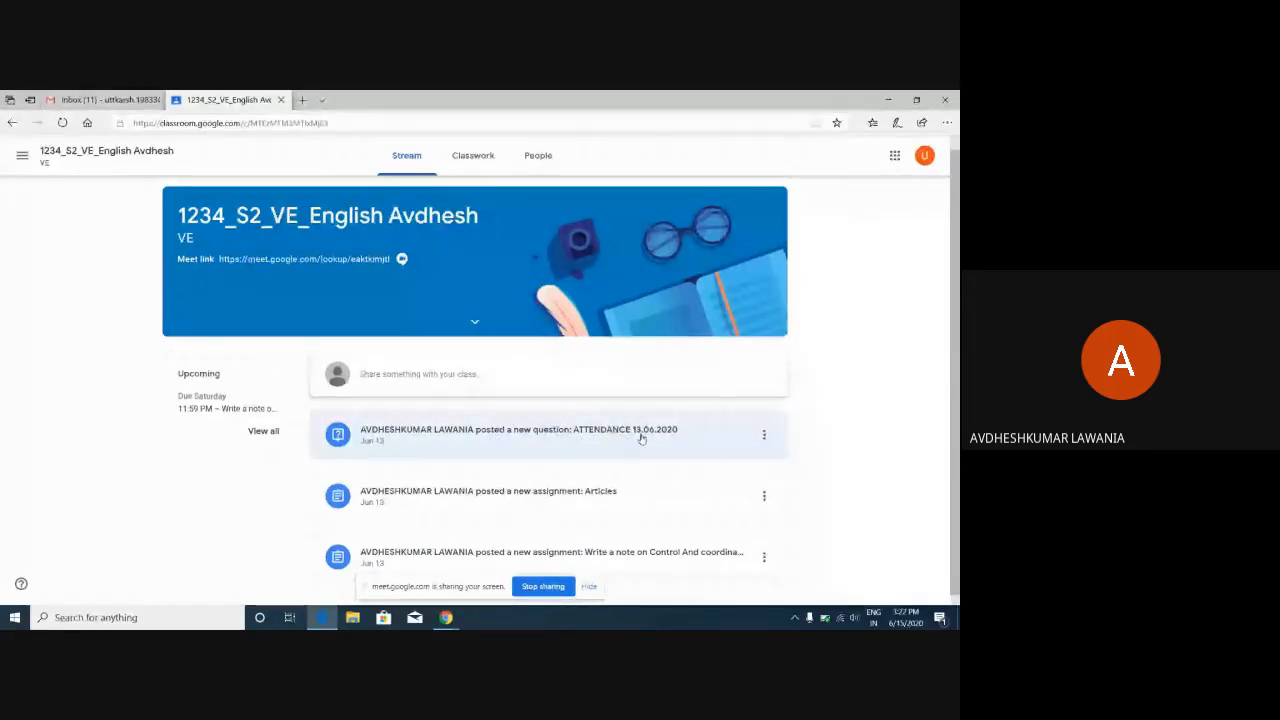
{"action": "left_click", "coordinate": [515, 437]}
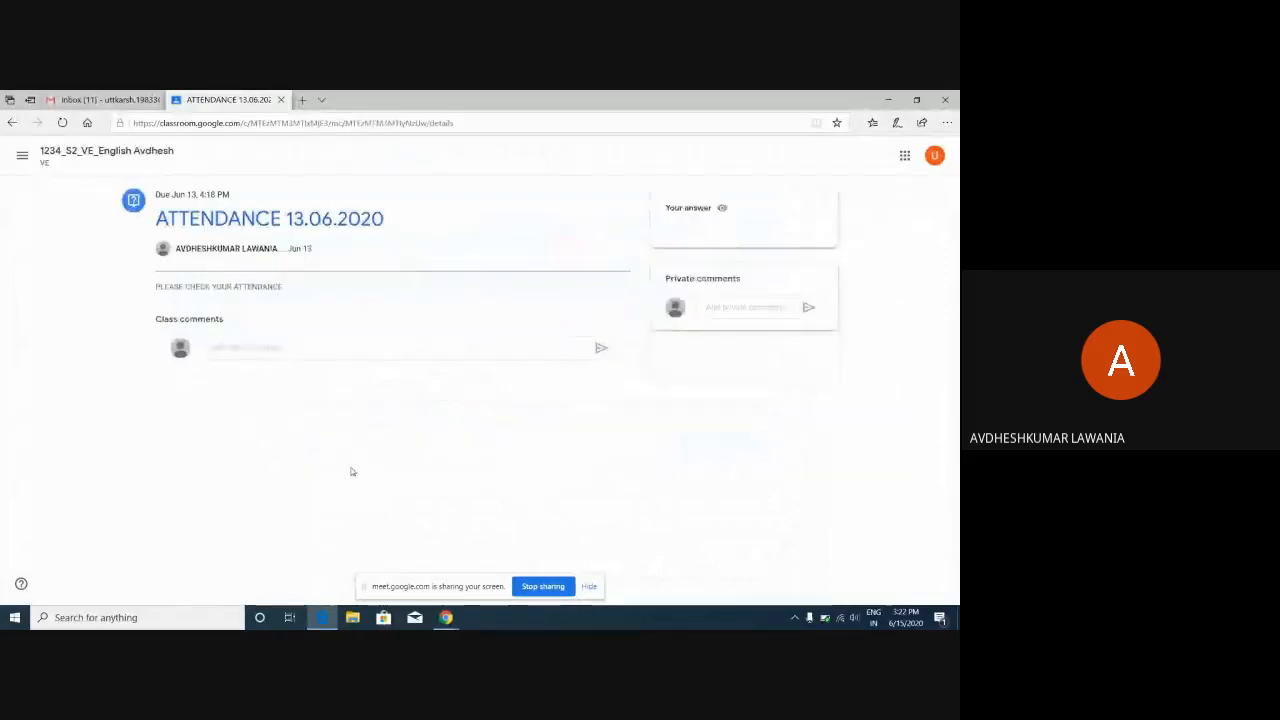
{"action": "left_click", "coordinate": [13, 123]}
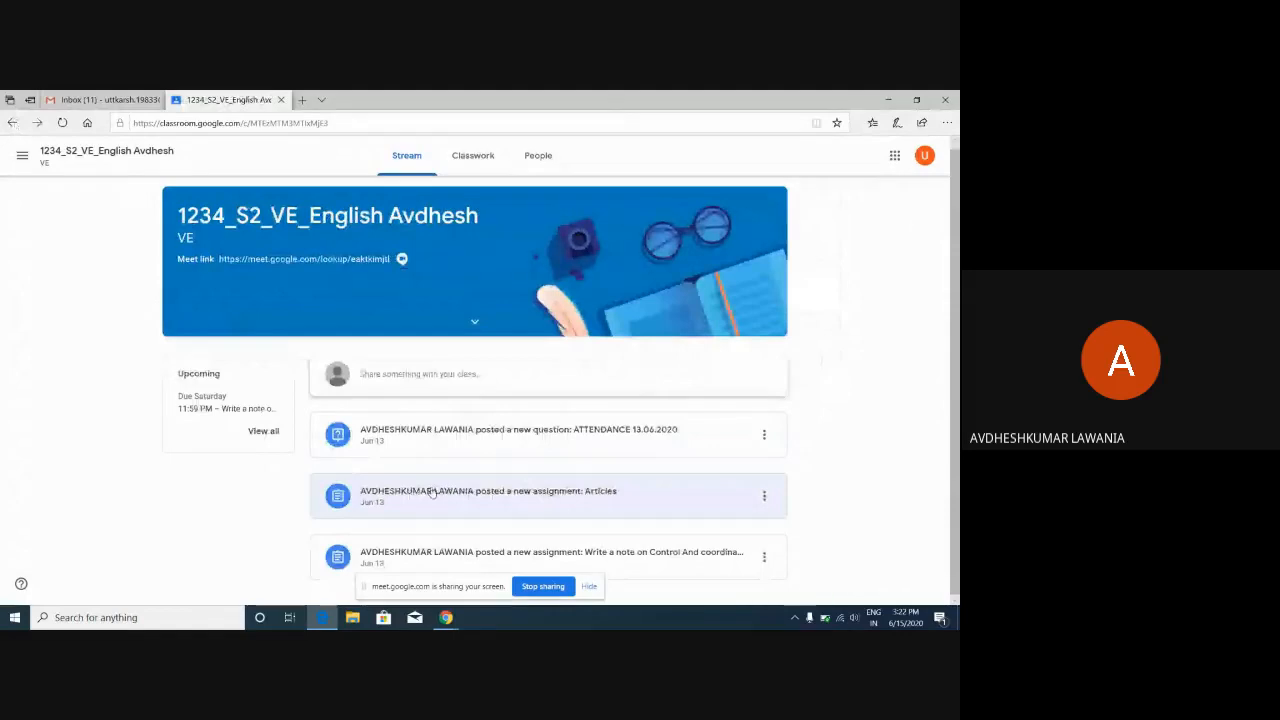
View the Articles assignment, then return to the teacher's maths class window.
{"action": "left_click", "coordinate": [432, 492]}
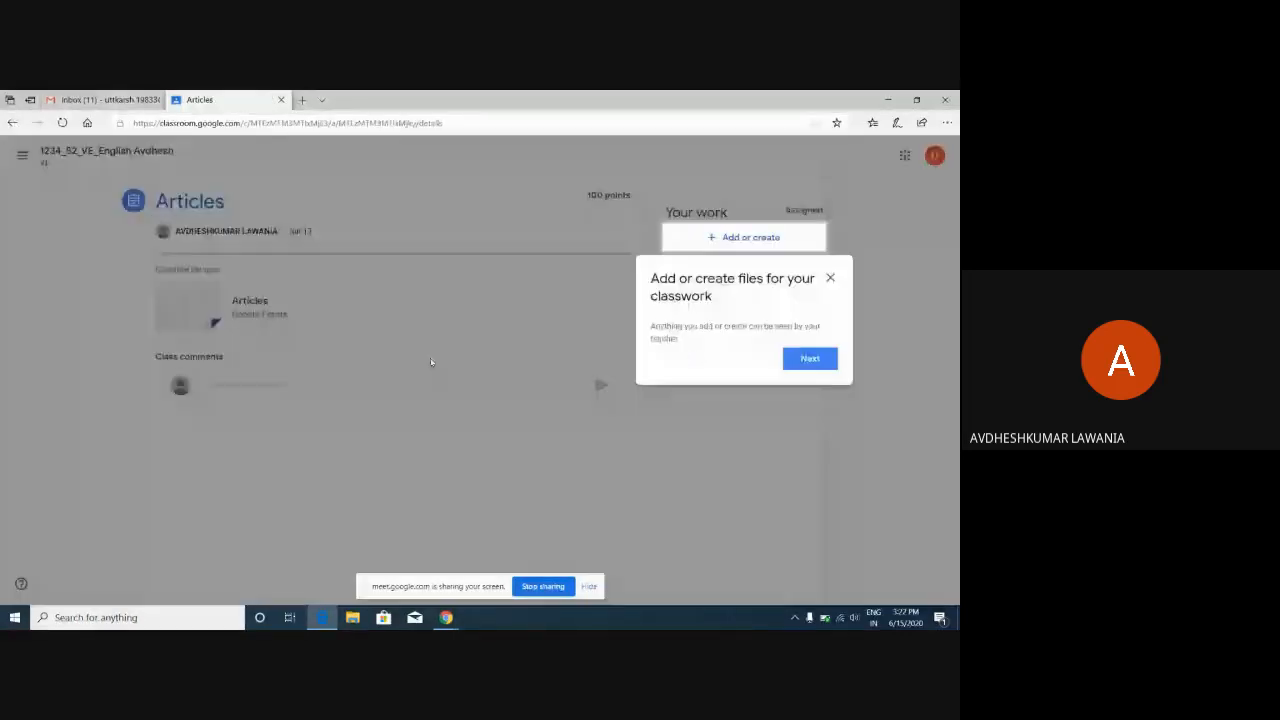
{"action": "left_click", "coordinate": [830, 280]}
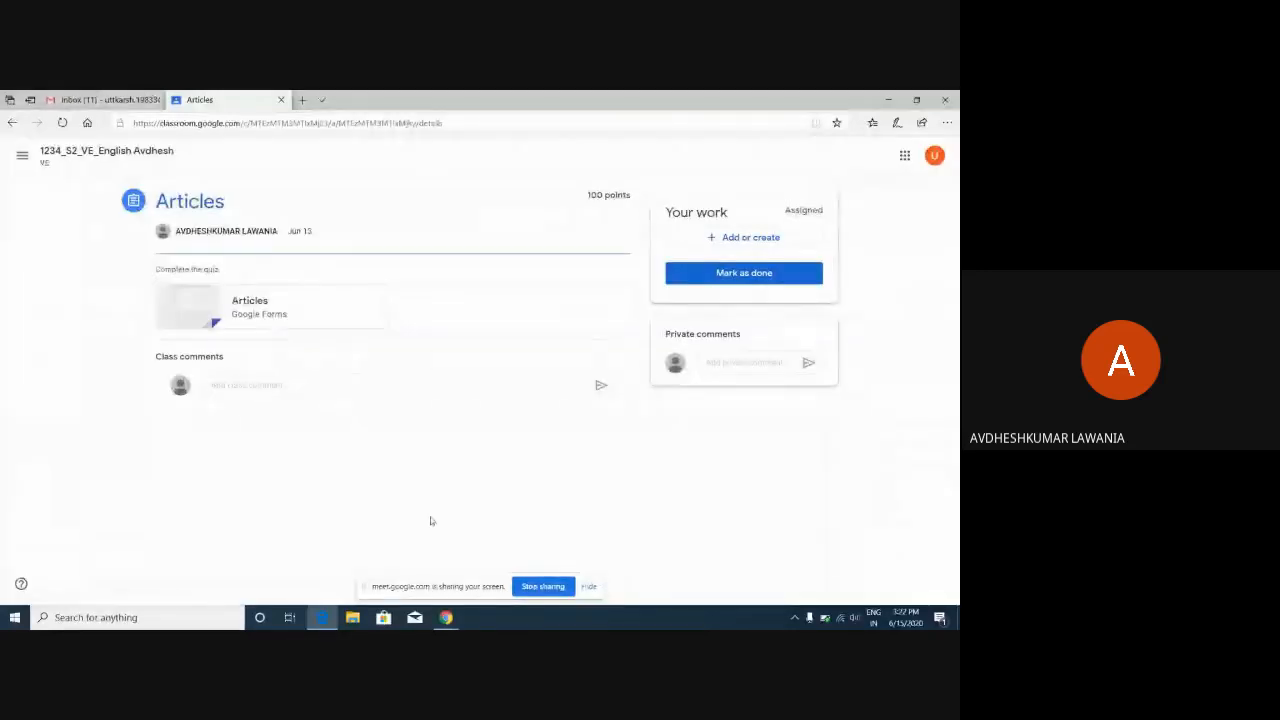
{"action": "mouse_move", "coordinate": [450, 620]}
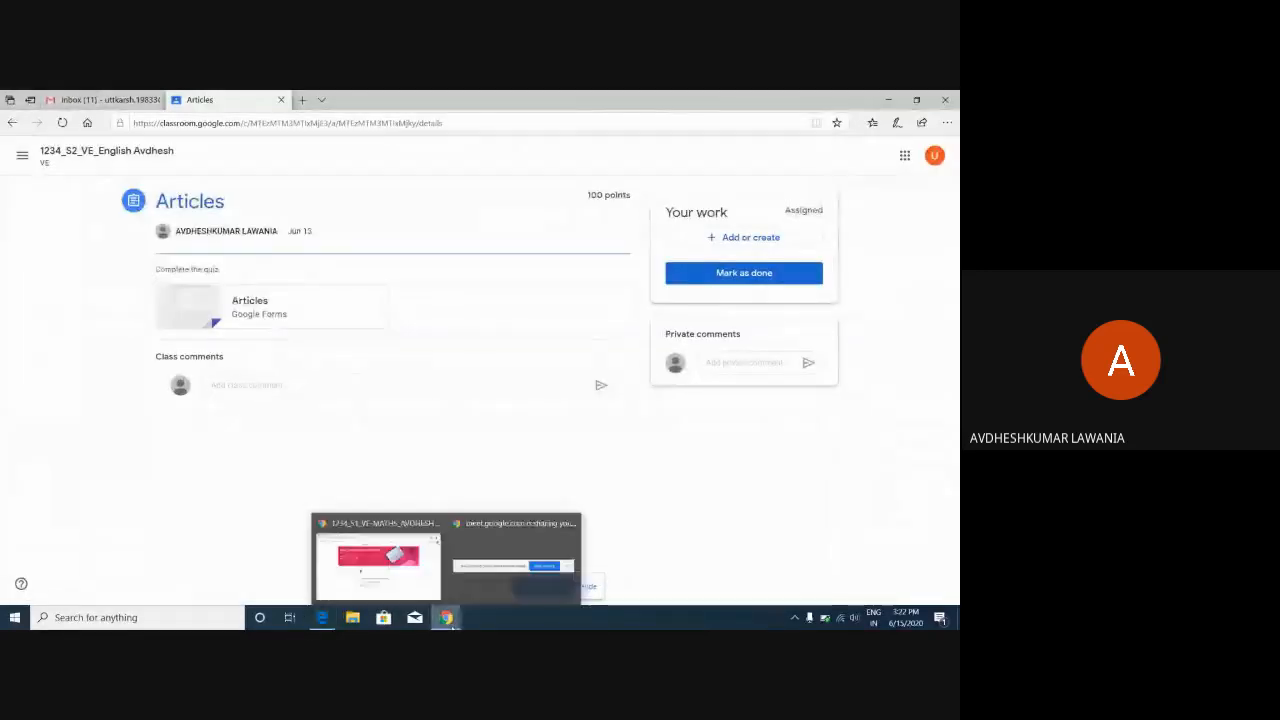
{"action": "left_click", "coordinate": [400, 524]}
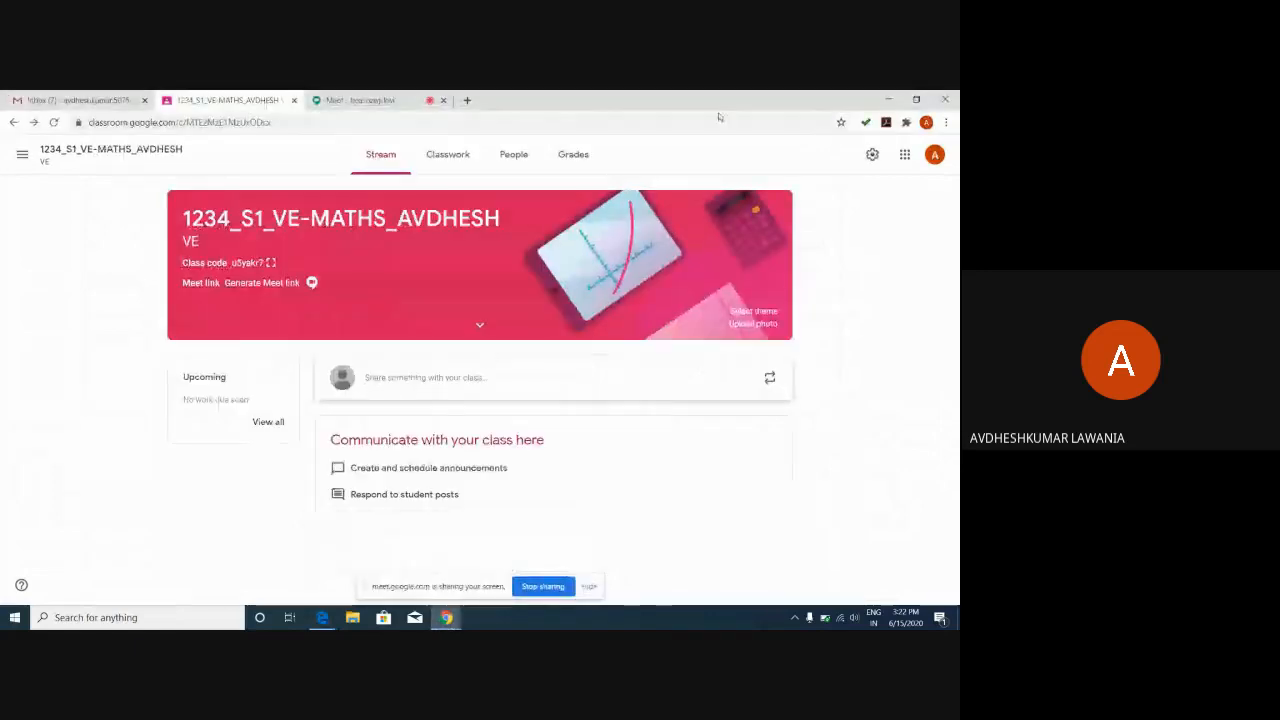
Open the maths class settings and the Classwork on the stream dropdown under General.
{"action": "left_click", "coordinate": [872, 154]}
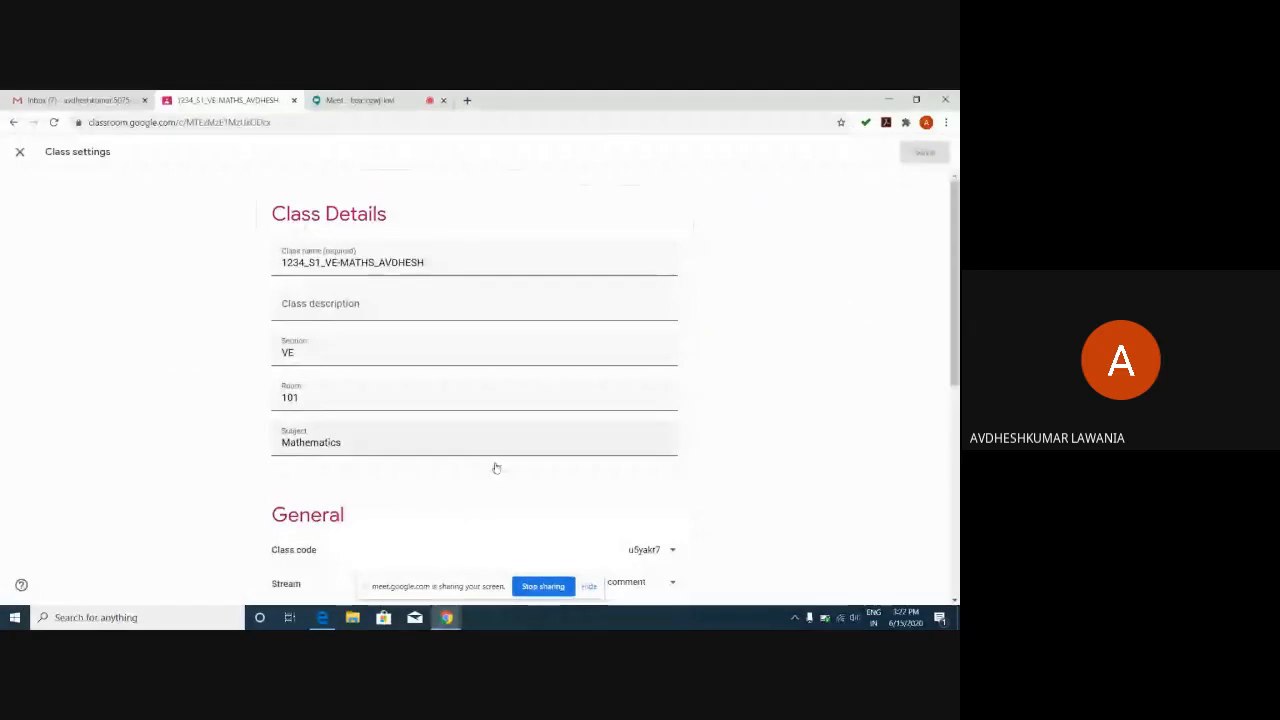
{"action": "scroll", "coordinate": [590, 266], "scroll_direction": "down", "scroll_amount": 3}
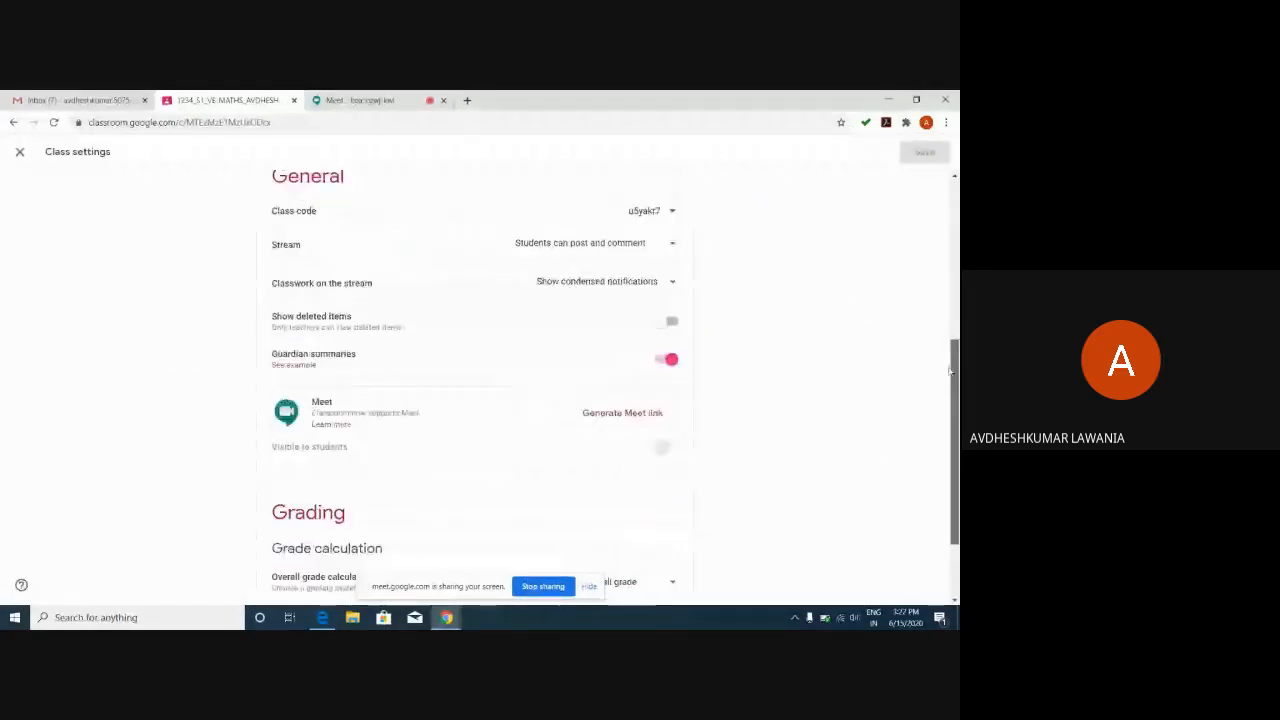
{"action": "left_click", "coordinate": [582, 285]}
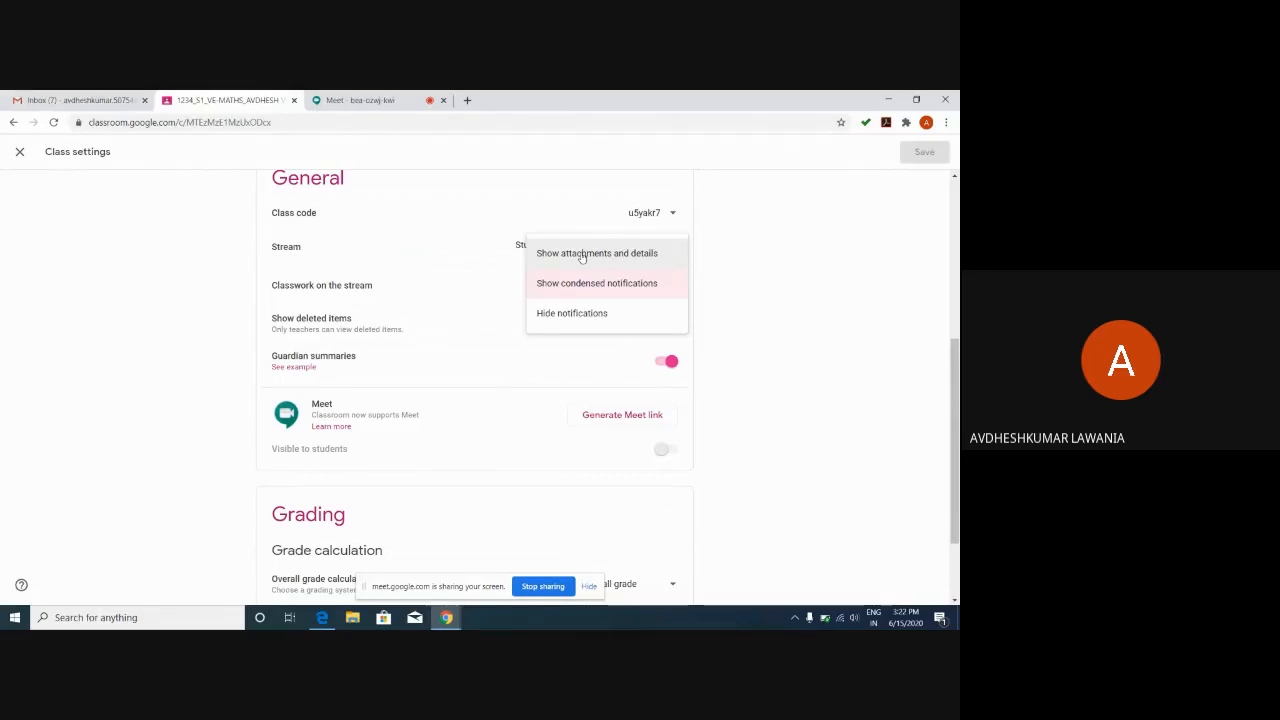
Turn Show deleted items on and open the guardian email summaries example article.
{"action": "left_click", "coordinate": [785, 344]}
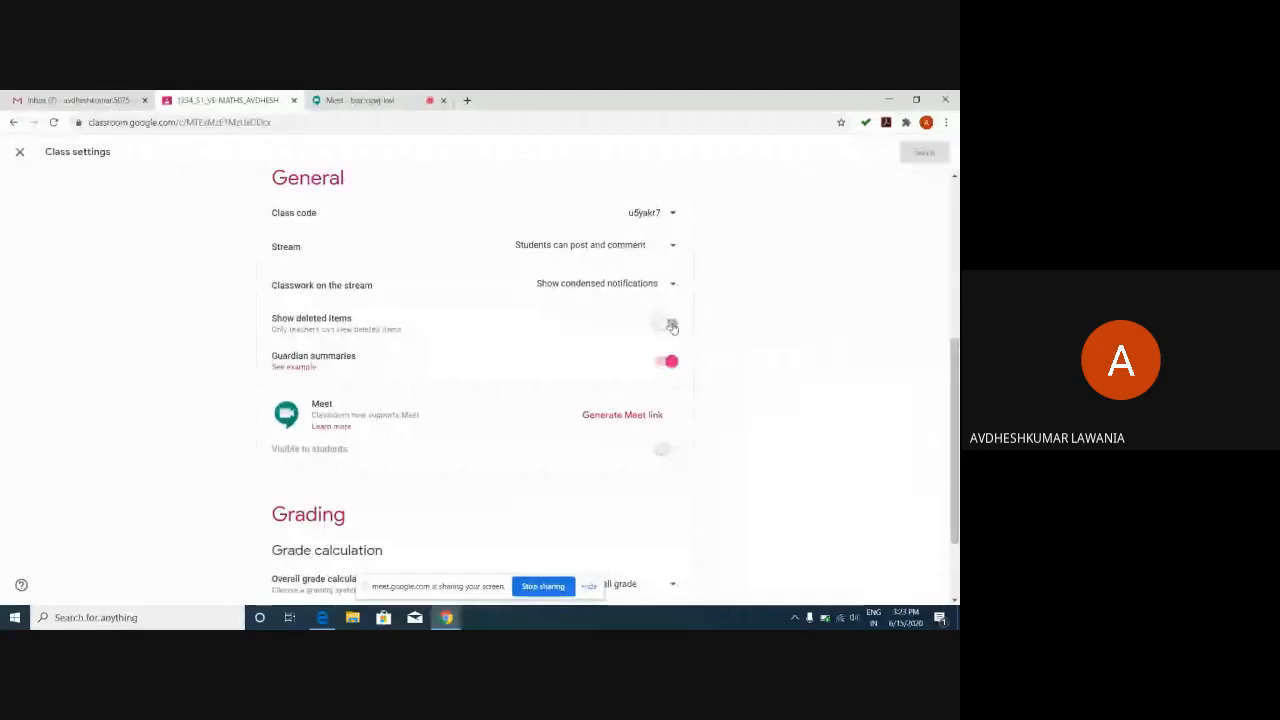
{"action": "left_click", "coordinate": [669, 325]}
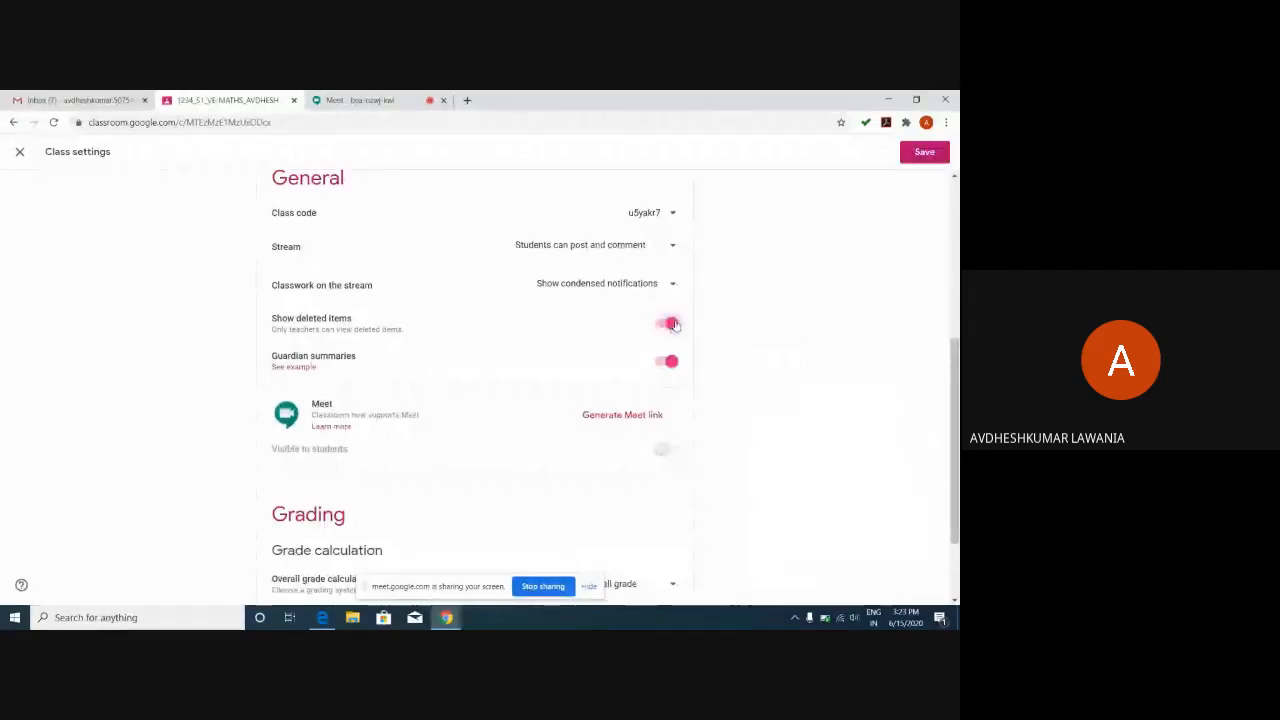
{"action": "left_click", "coordinate": [669, 325]}
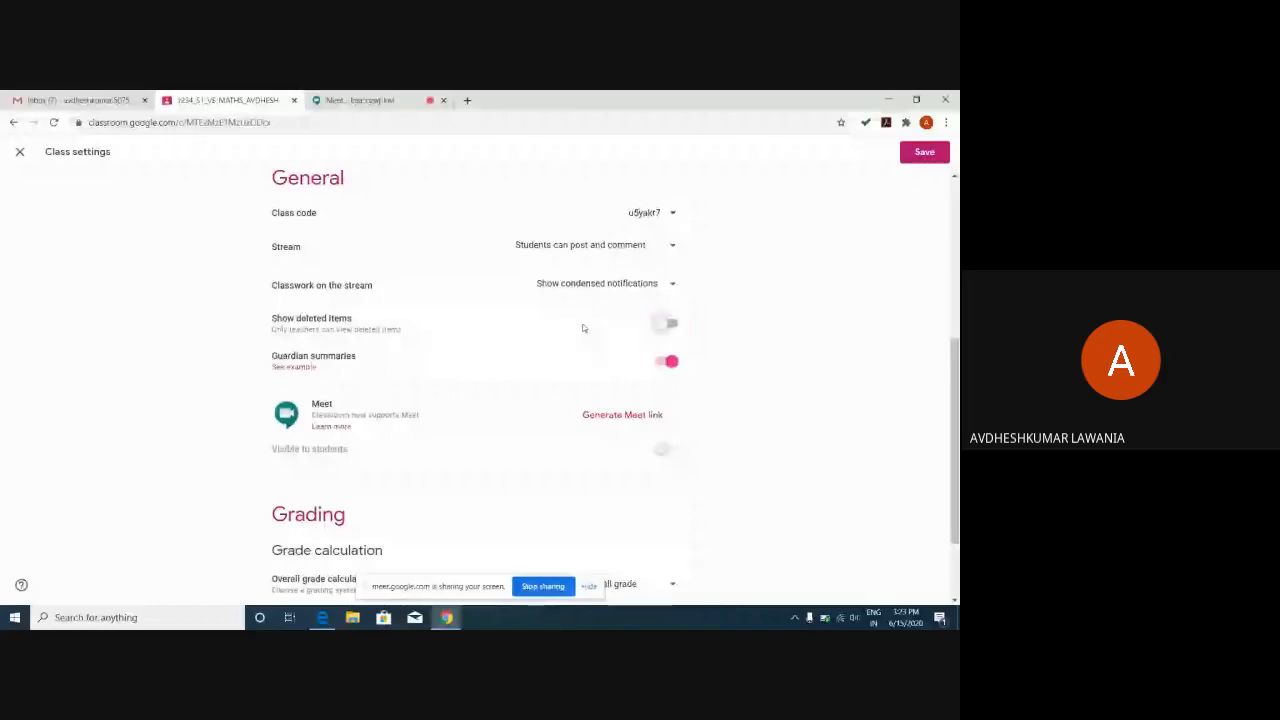
{"action": "left_click", "coordinate": [662, 327]}
{"action": "left_click", "coordinate": [302, 370]}
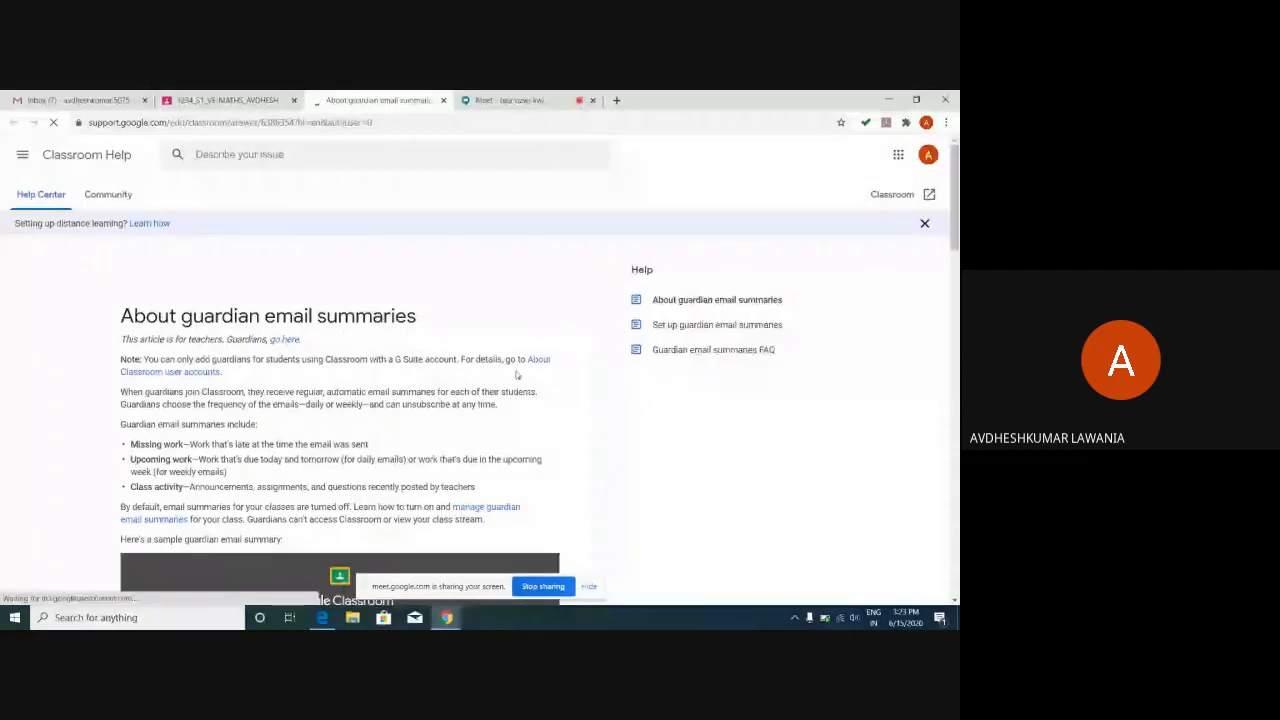
Close the 'About guardian email summaries' tab to return to Class settings.
{"action": "left_click", "coordinate": [443, 100]}
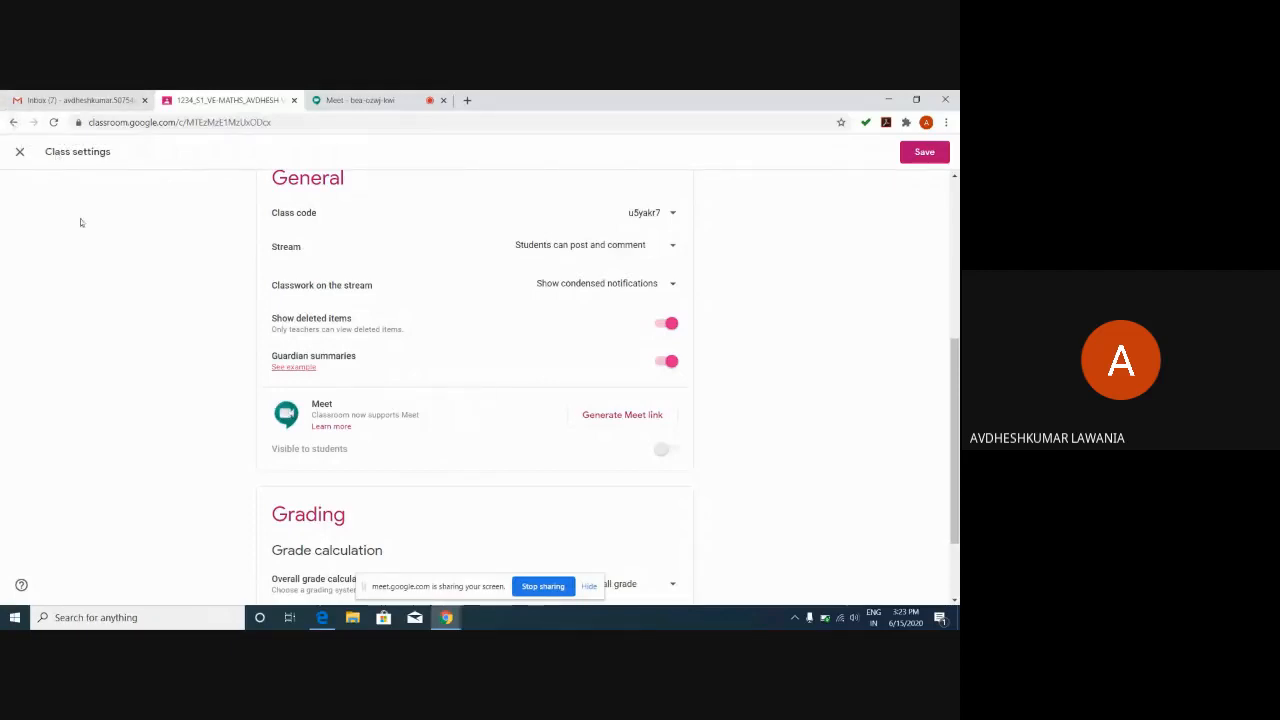
Go back to the Classes home and reopen the 1234_S1_VE-MATHS_AVDHESH class.
{"action": "left_click", "coordinate": [13, 122]}
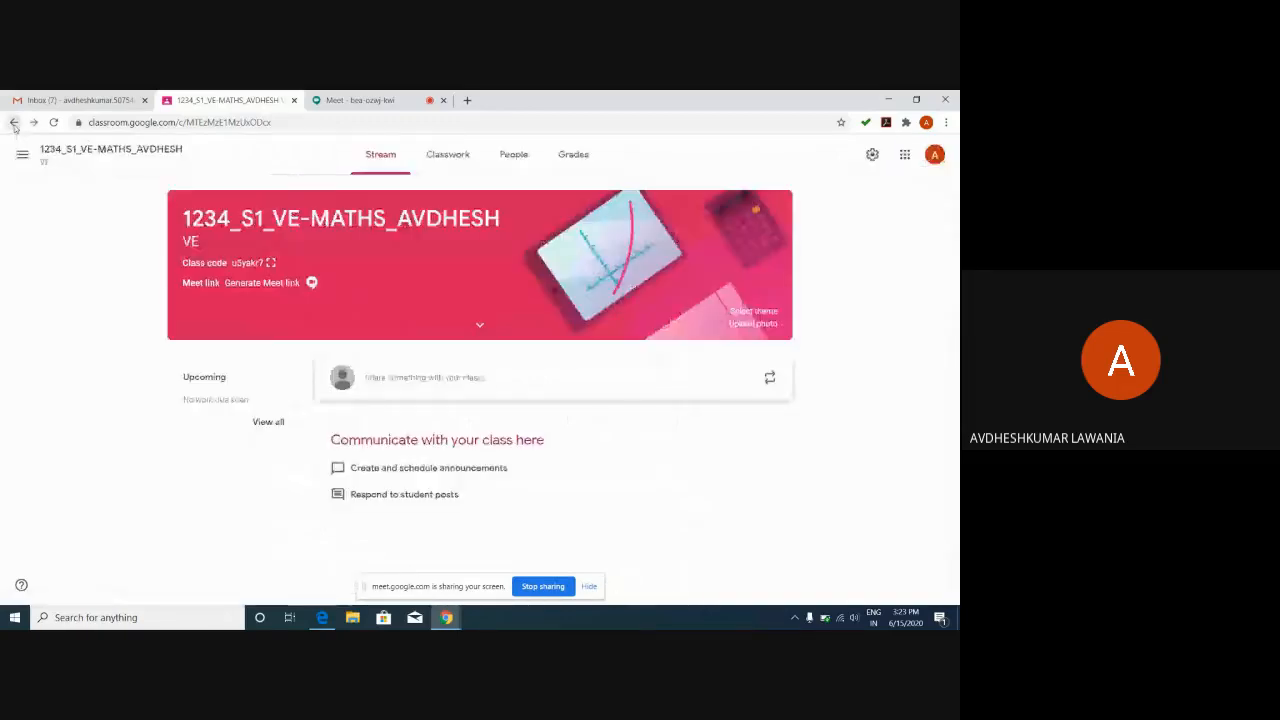
{"action": "left_click", "coordinate": [13, 122]}
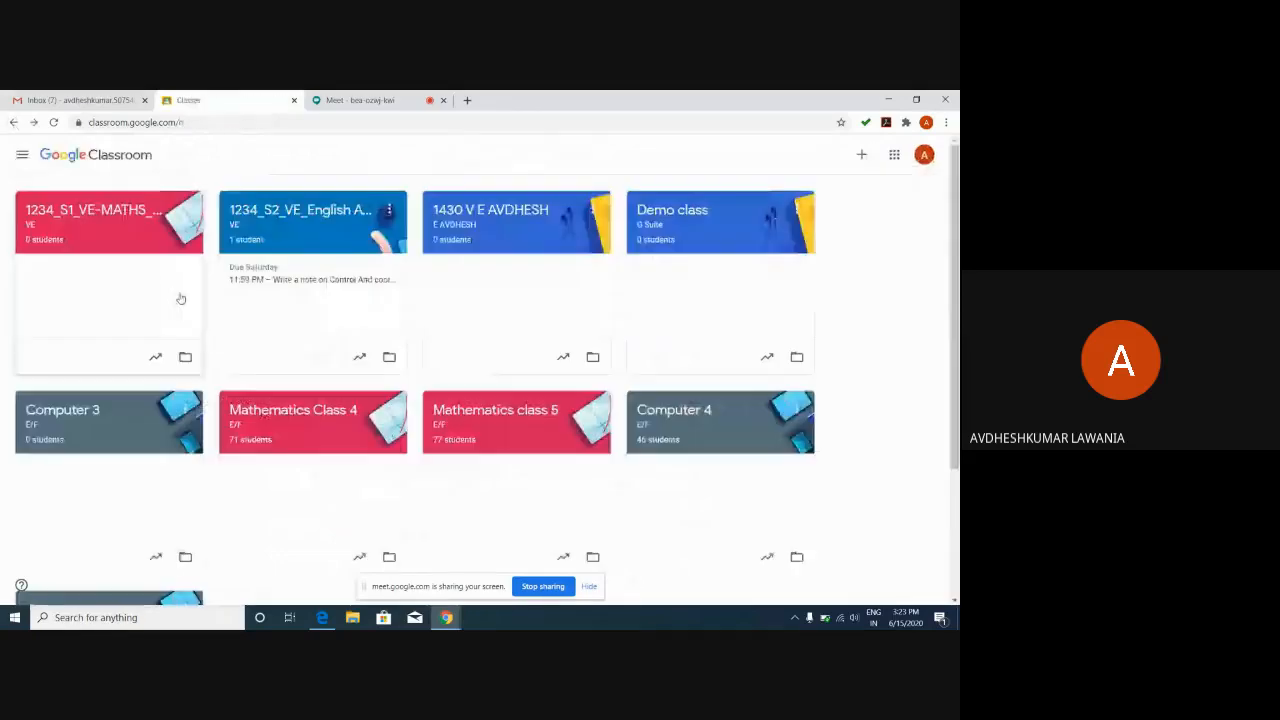
{"action": "left_click", "coordinate": [104, 237]}
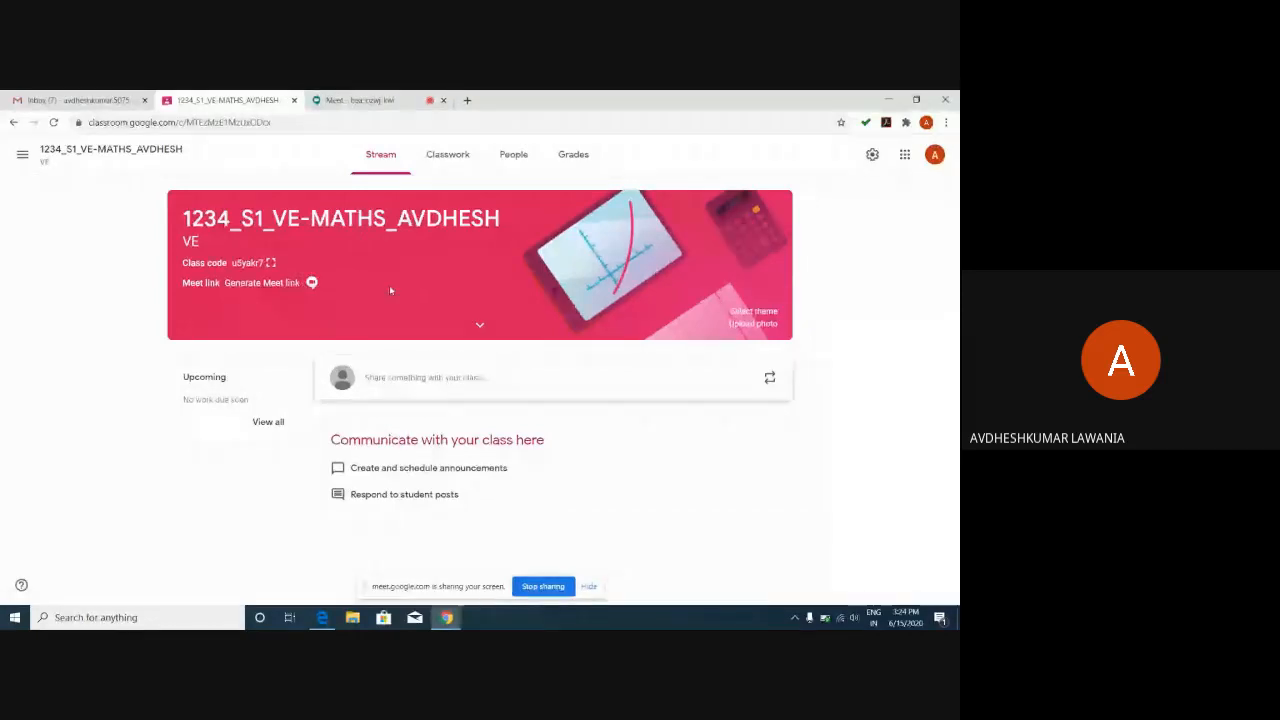
Generate a student-visible Meet link for the class and save the class settings.
{"action": "left_click", "coordinate": [872, 155]}
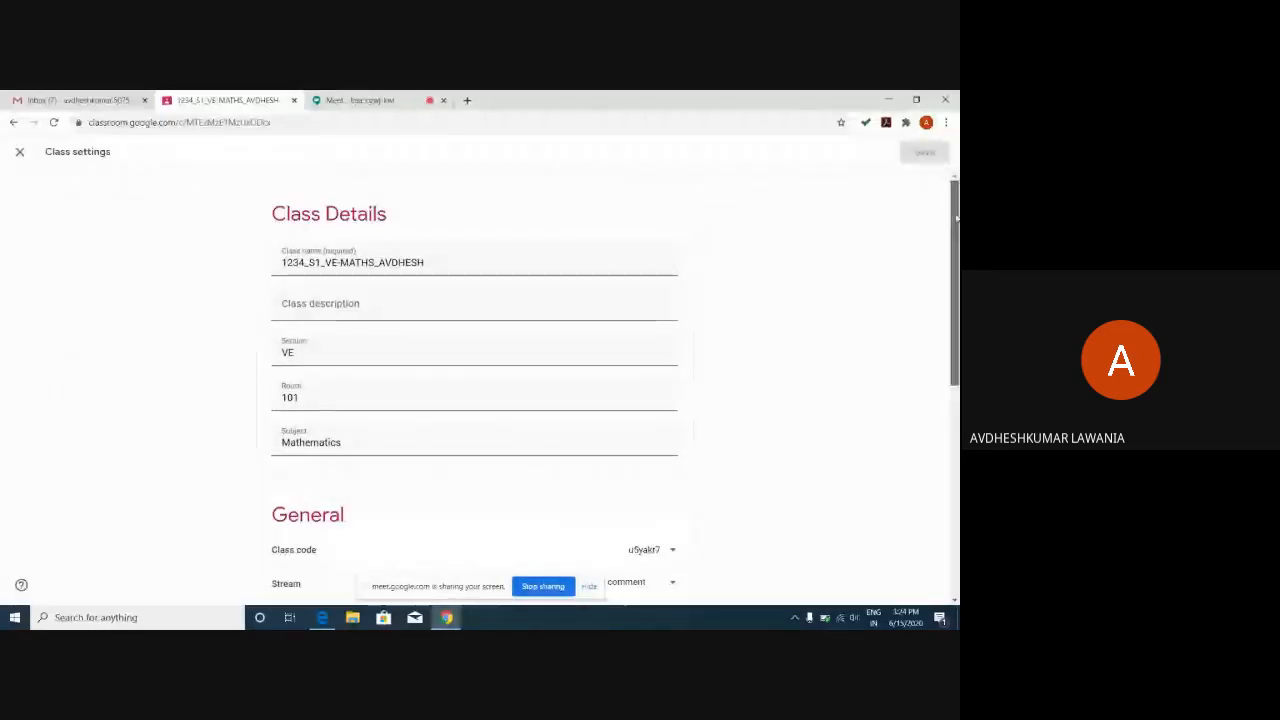
{"action": "left_click_drag", "start_coordinate": [955, 216], "coordinate": [956, 284]}
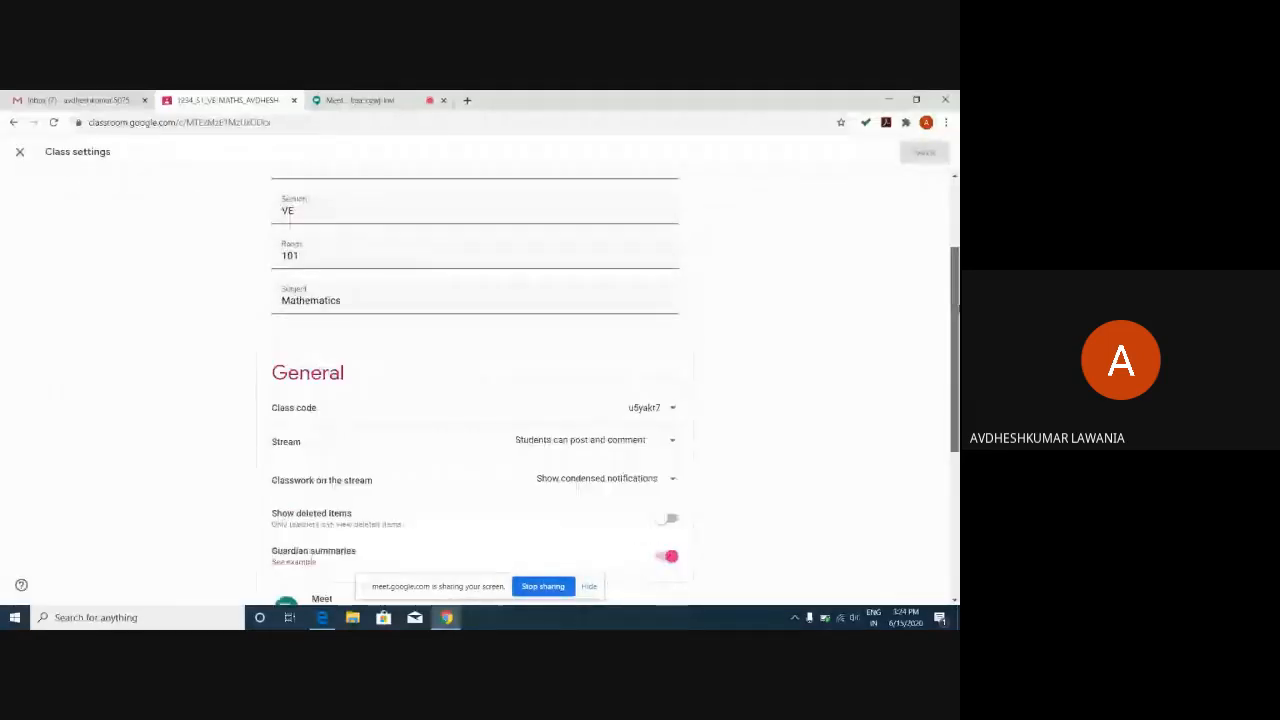
{"action": "scroll", "coordinate": [586, 434], "scroll_direction": "down", "scroll_amount": 3}
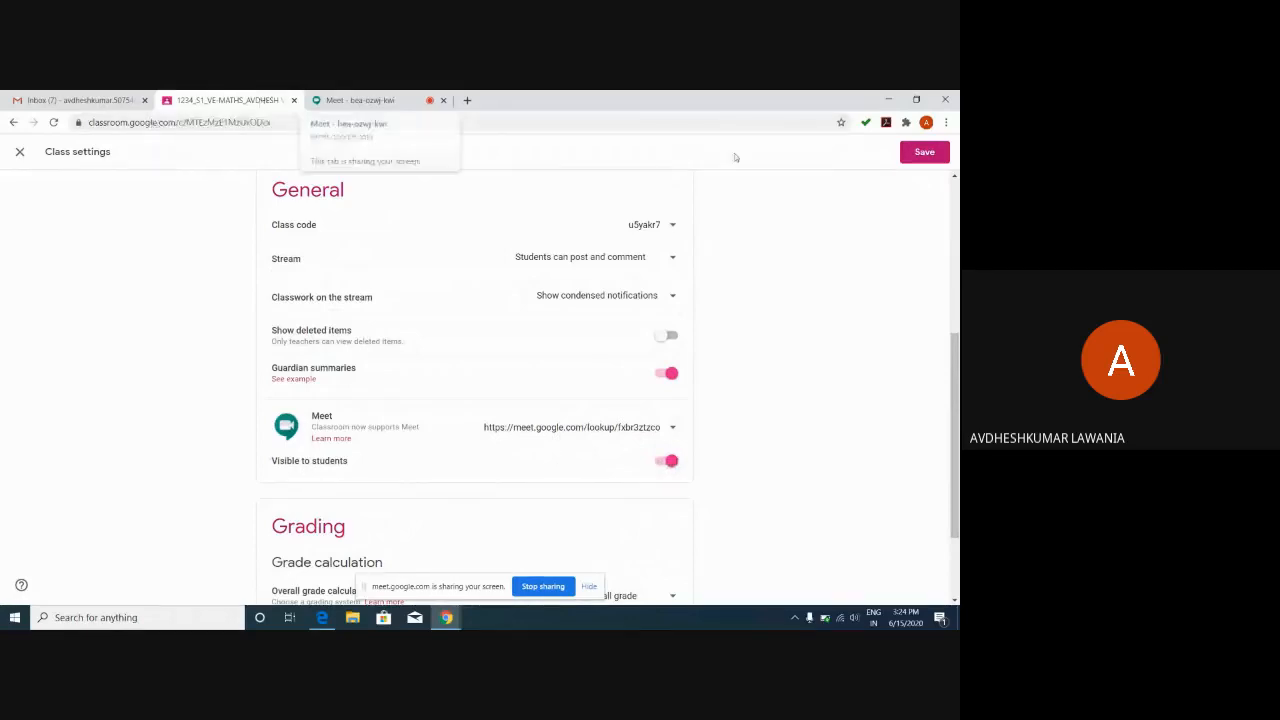
{"action": "left_click", "coordinate": [921, 154]}
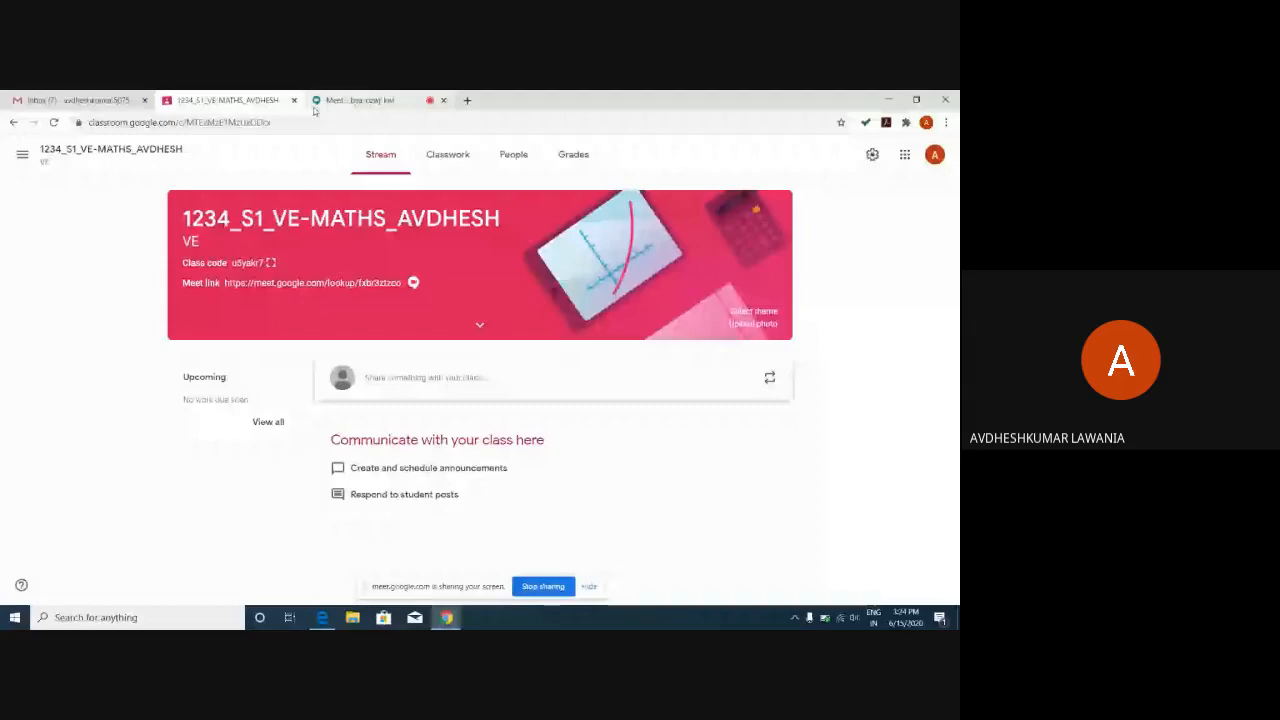
In class settings, toggle the Meet link visibility off and on, keeping 'No overall grade' calculation.
{"action": "left_click", "coordinate": [871, 157]}
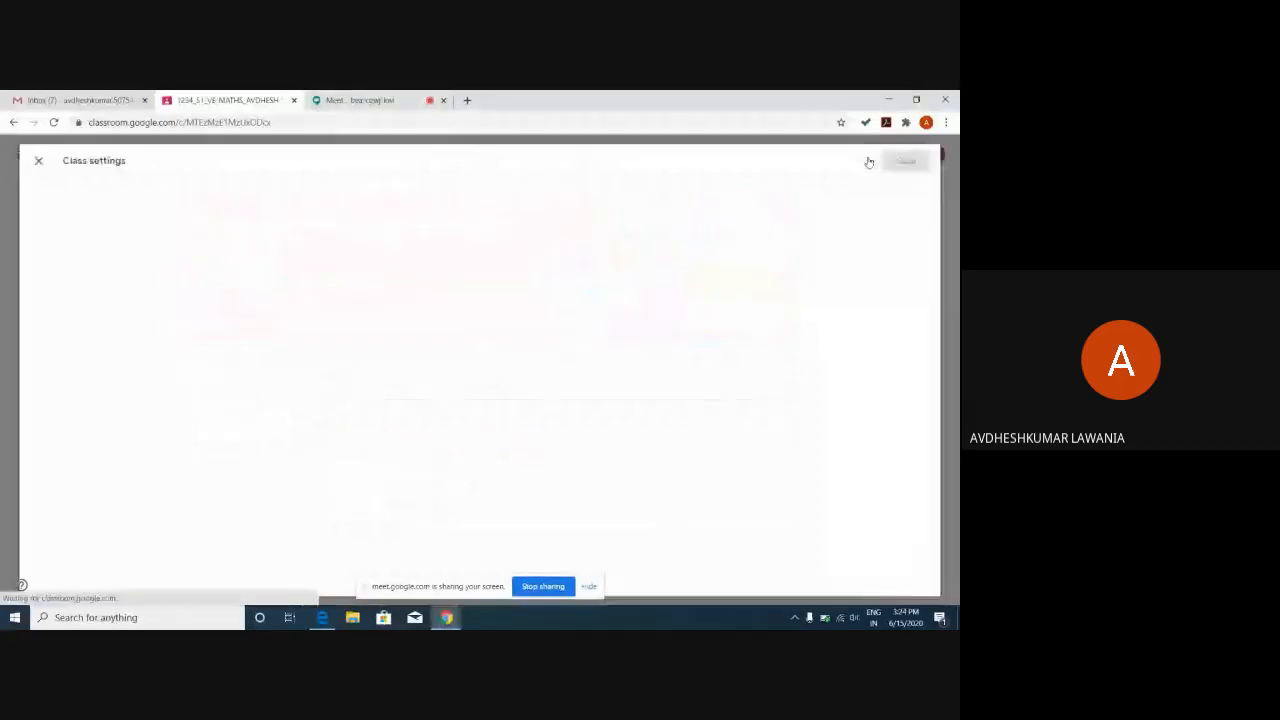
{"action": "left_click_drag", "start_coordinate": [953, 212], "coordinate": [955, 285]}
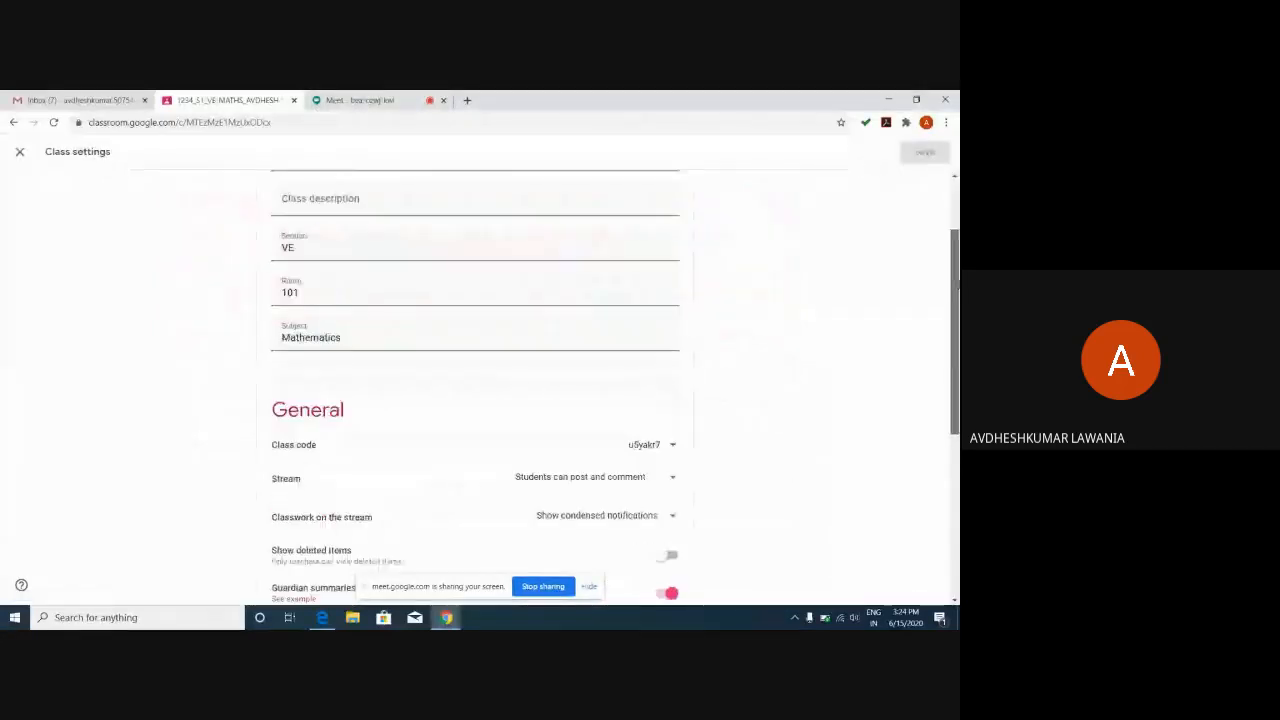
{"action": "scroll", "coordinate": [500, 320], "scroll_direction": "down", "scroll_amount": 4}
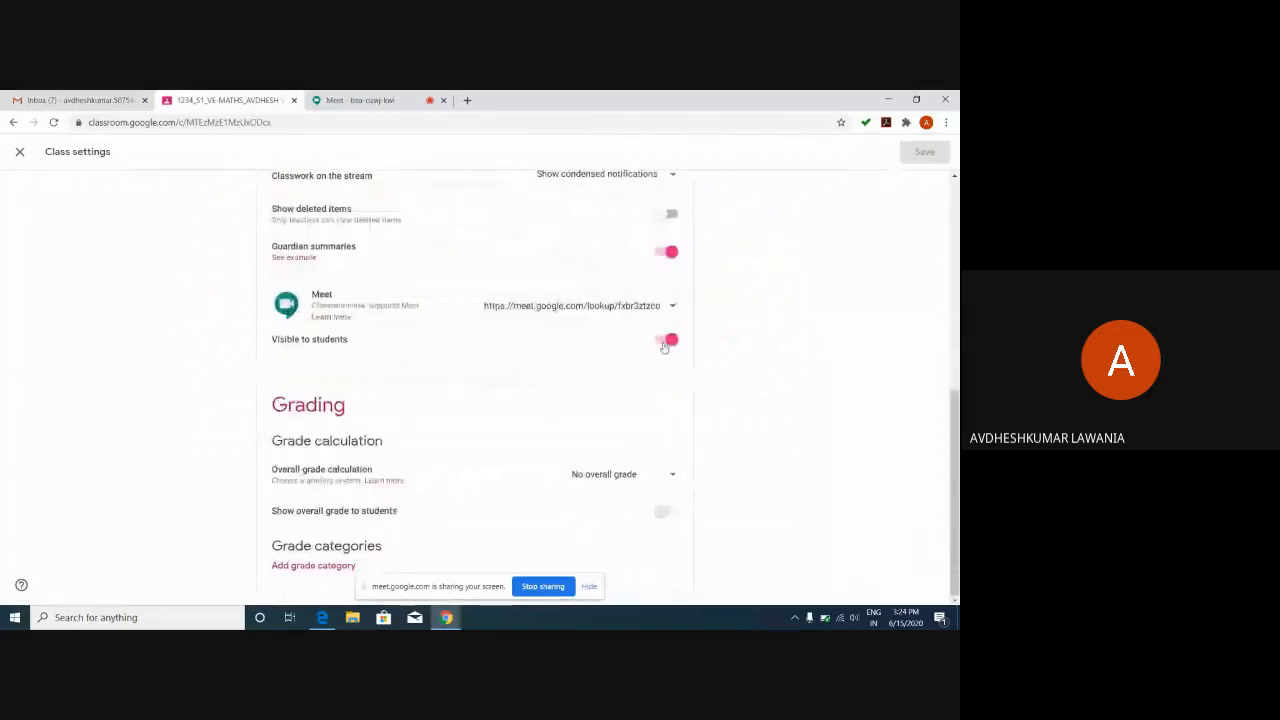
{"action": "left_click", "coordinate": [665, 343]}
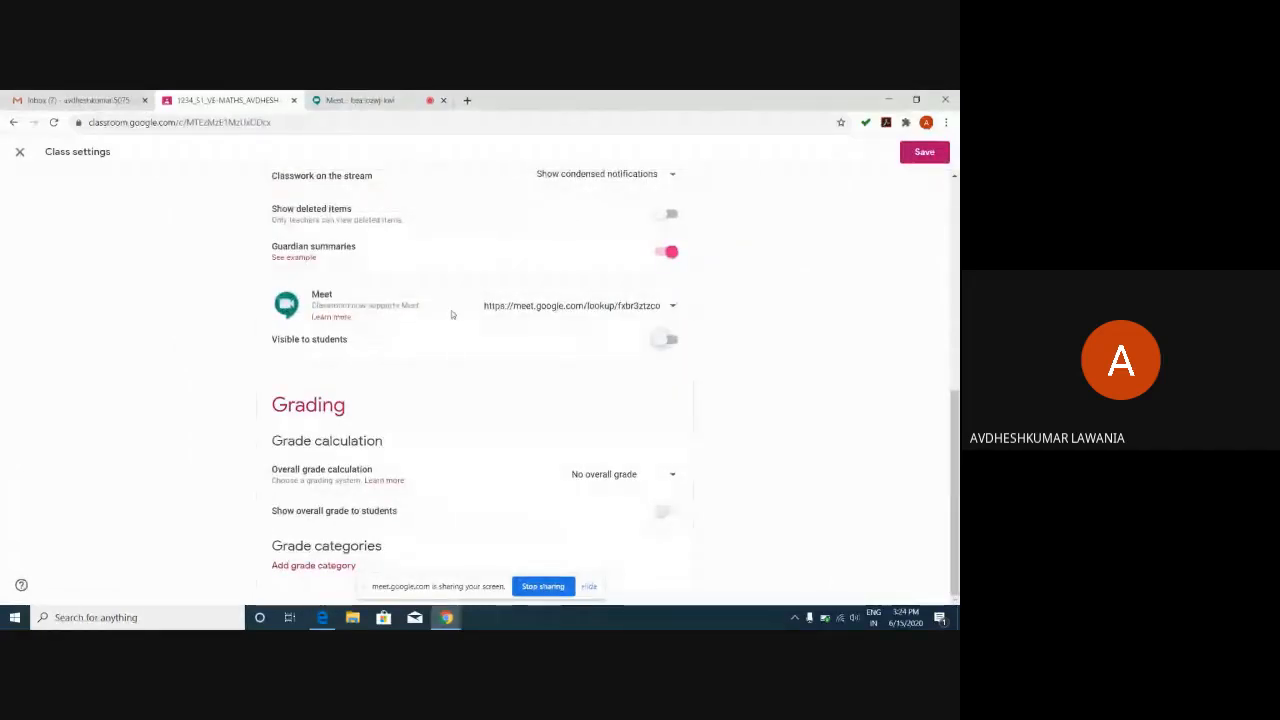
{"action": "left_click", "coordinate": [666, 341]}
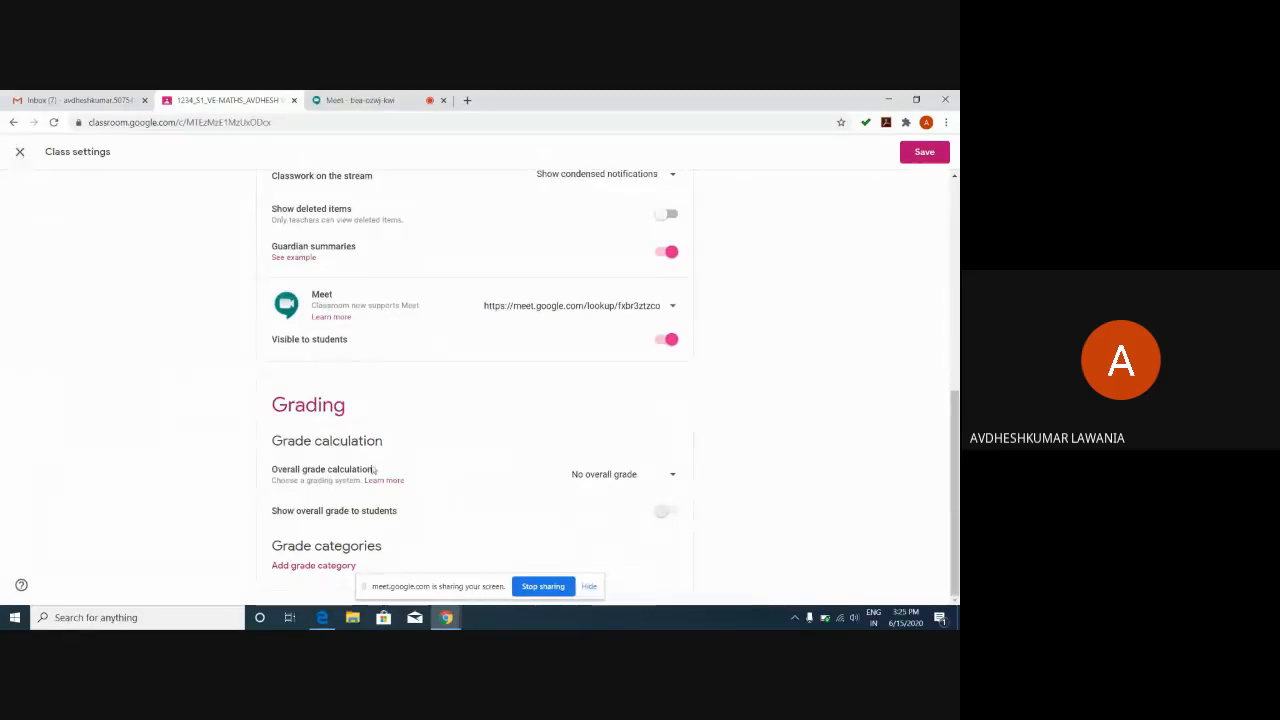
{"action": "left_click", "coordinate": [674, 477]}
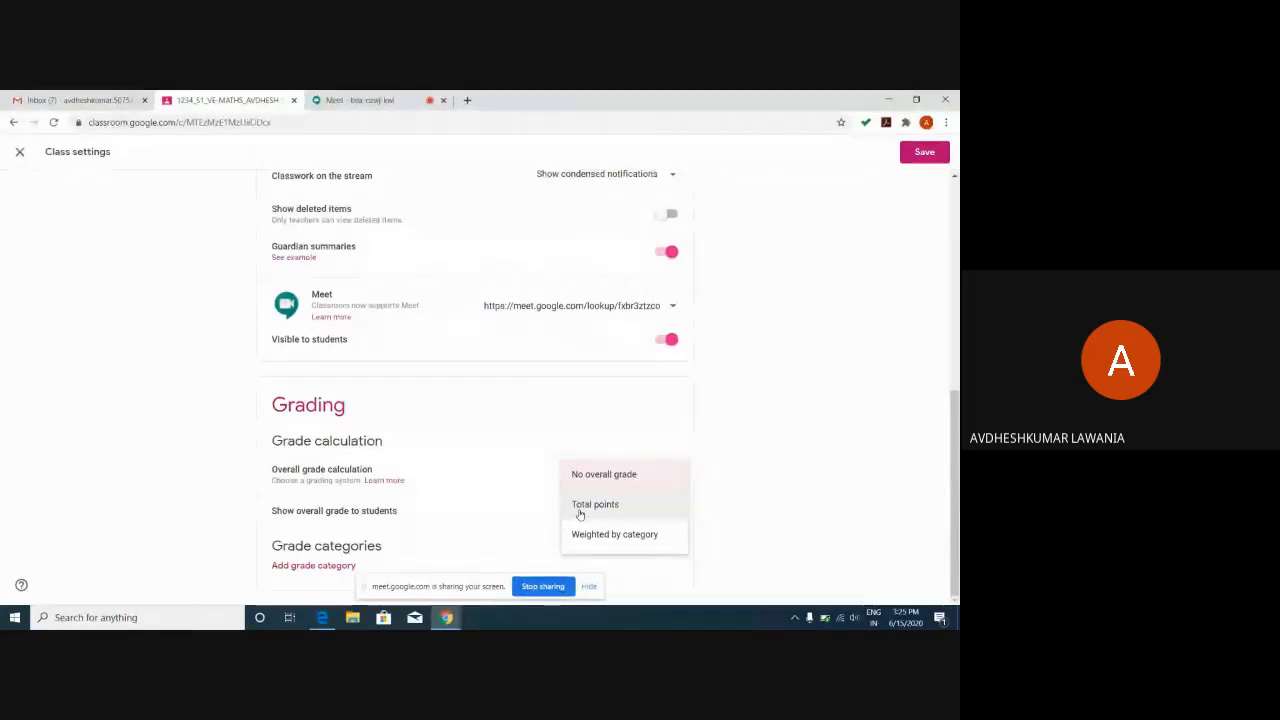
{"action": "left_click", "coordinate": [706, 492]}
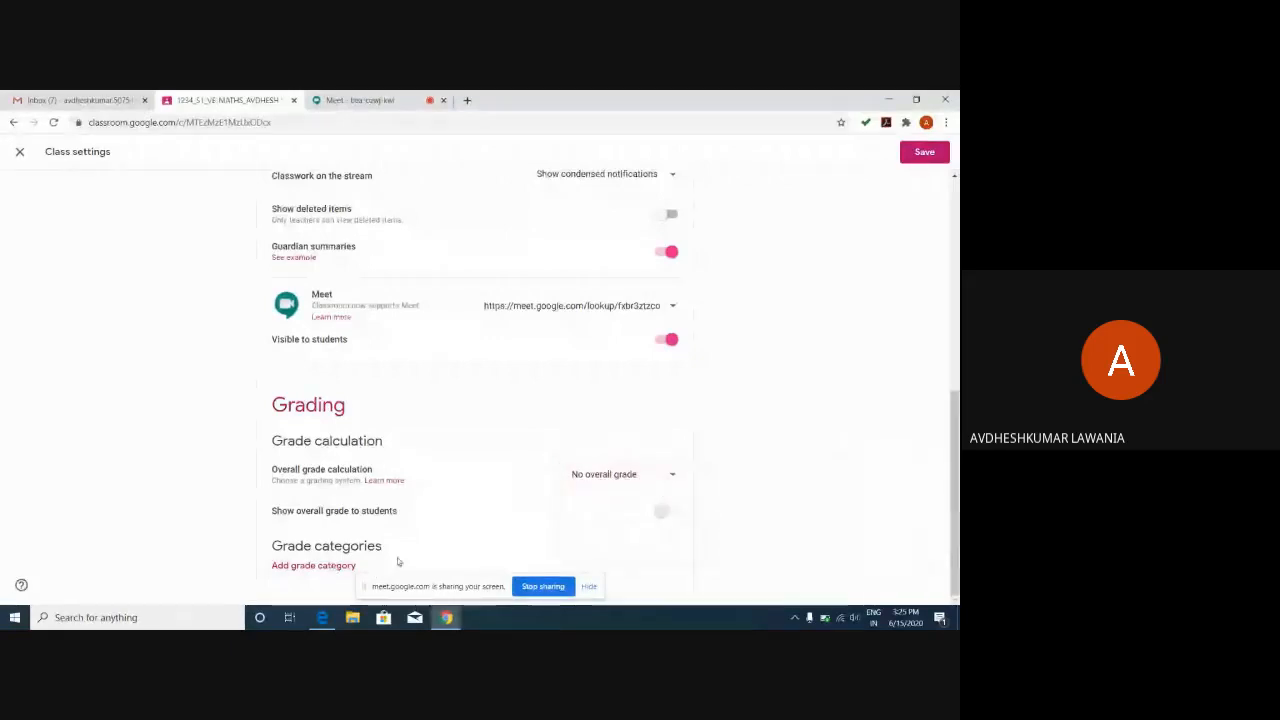
Add a grade category named '20' with 100 default points and save the class settings.
{"action": "left_click", "coordinate": [306, 566]}
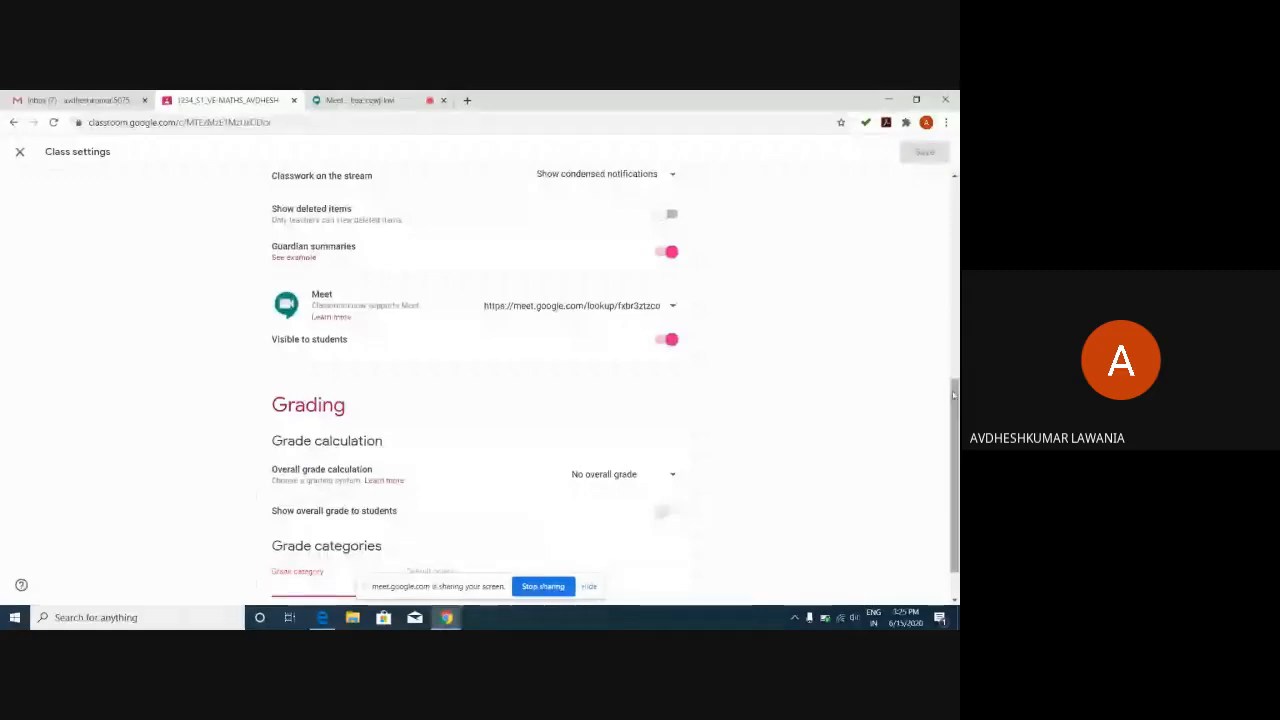
{"action": "left_click_drag", "start_coordinate": [955, 460], "coordinate": [955, 492]}
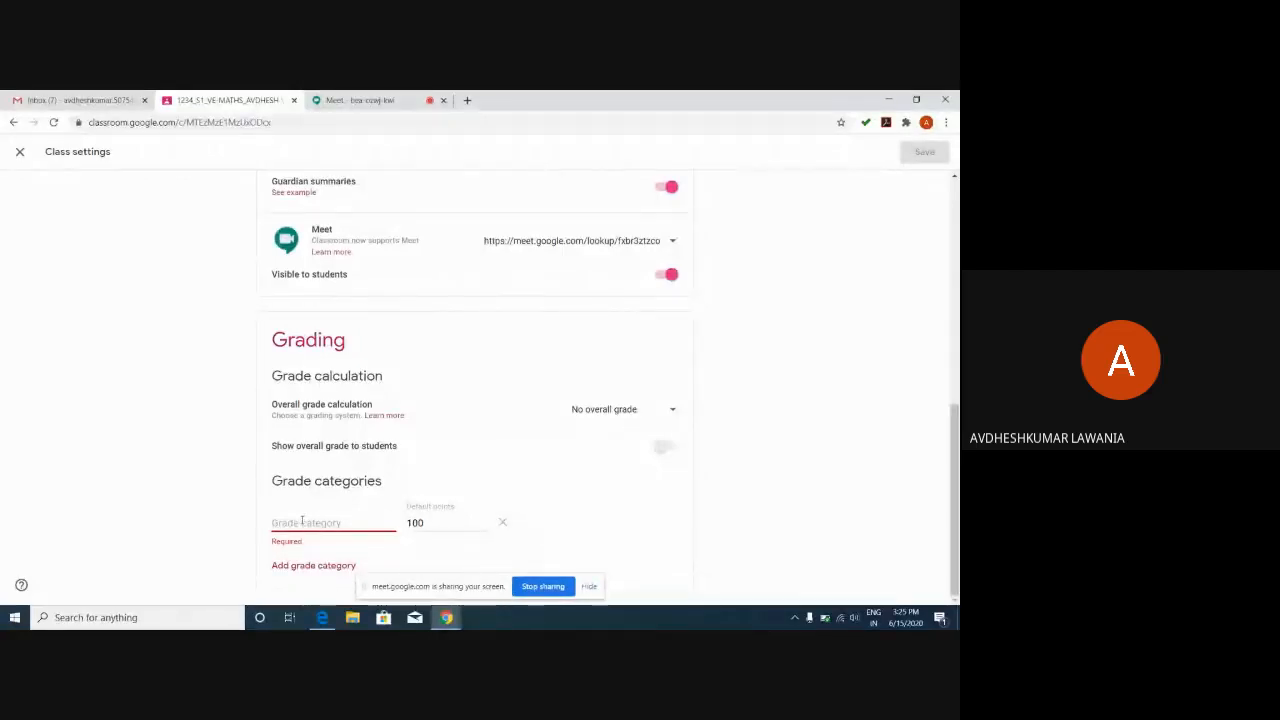
{"action": "left_click", "coordinate": [302, 521]}
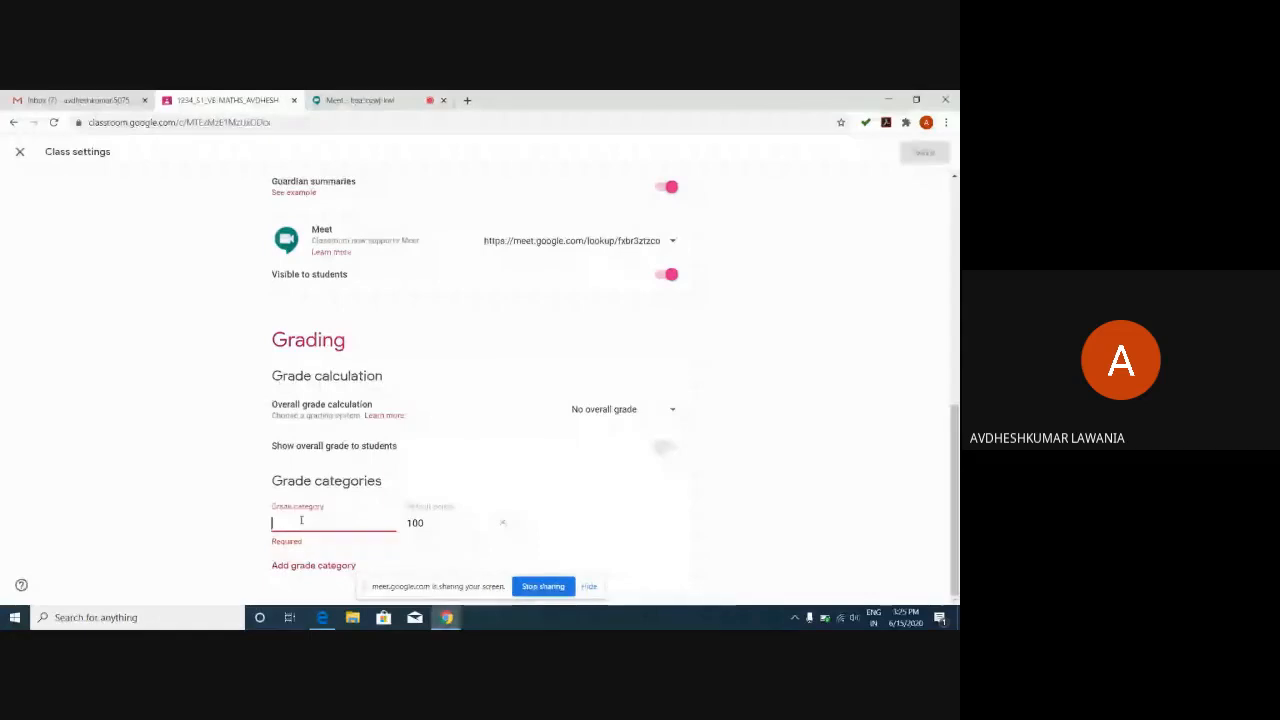
{"action": "type", "text": "20"}
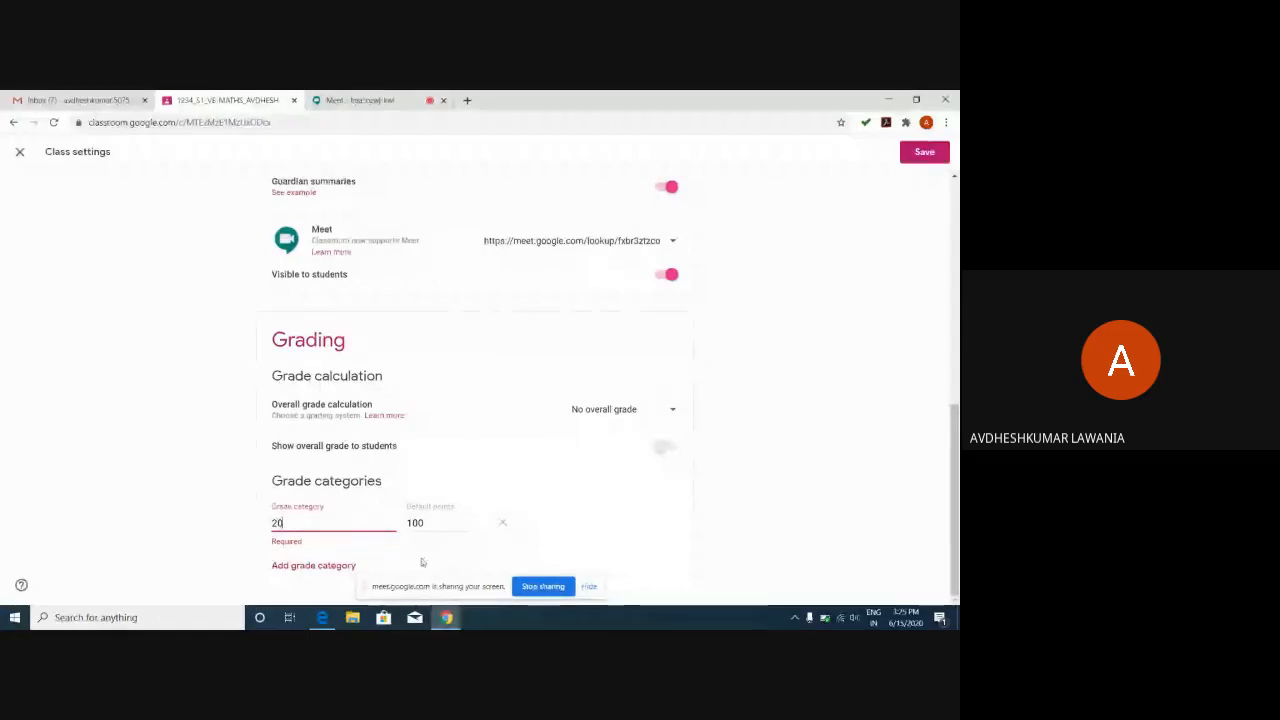
{"action": "left_click", "coordinate": [395, 554]}
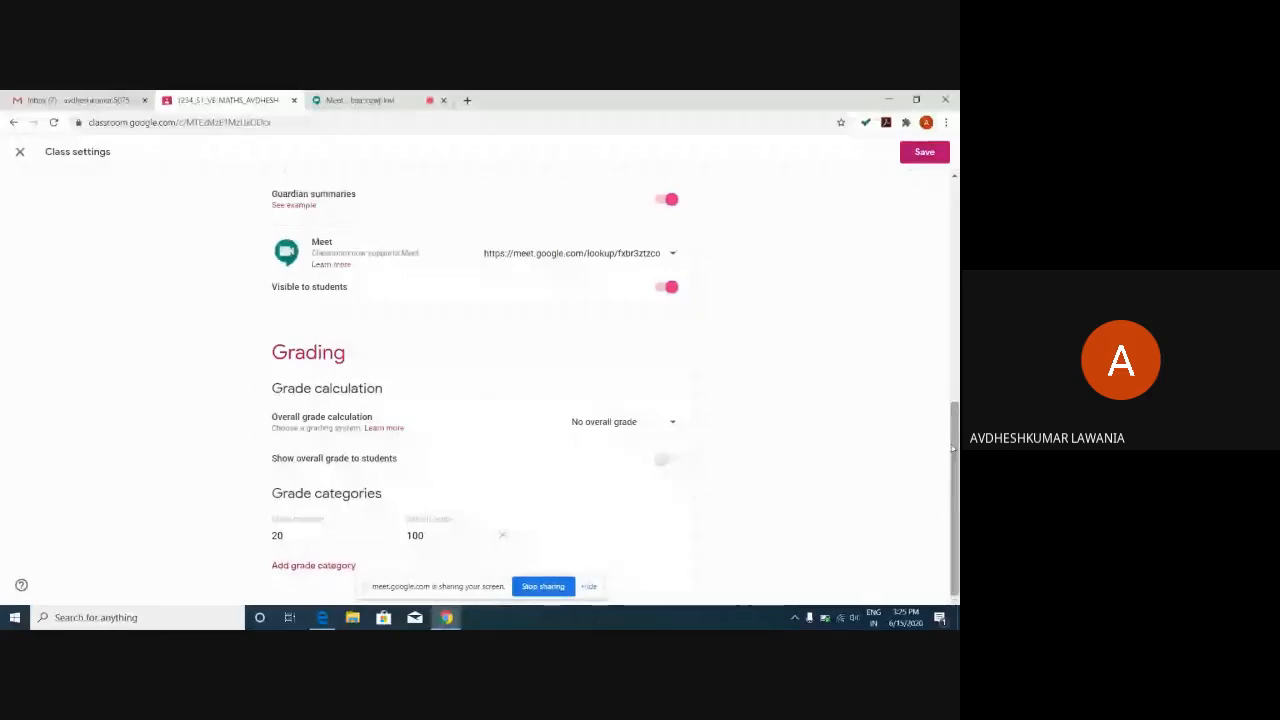
{"action": "left_click_drag", "start_coordinate": [953, 449], "coordinate": [955, 206]}
{"action": "left_click", "coordinate": [924, 152]}
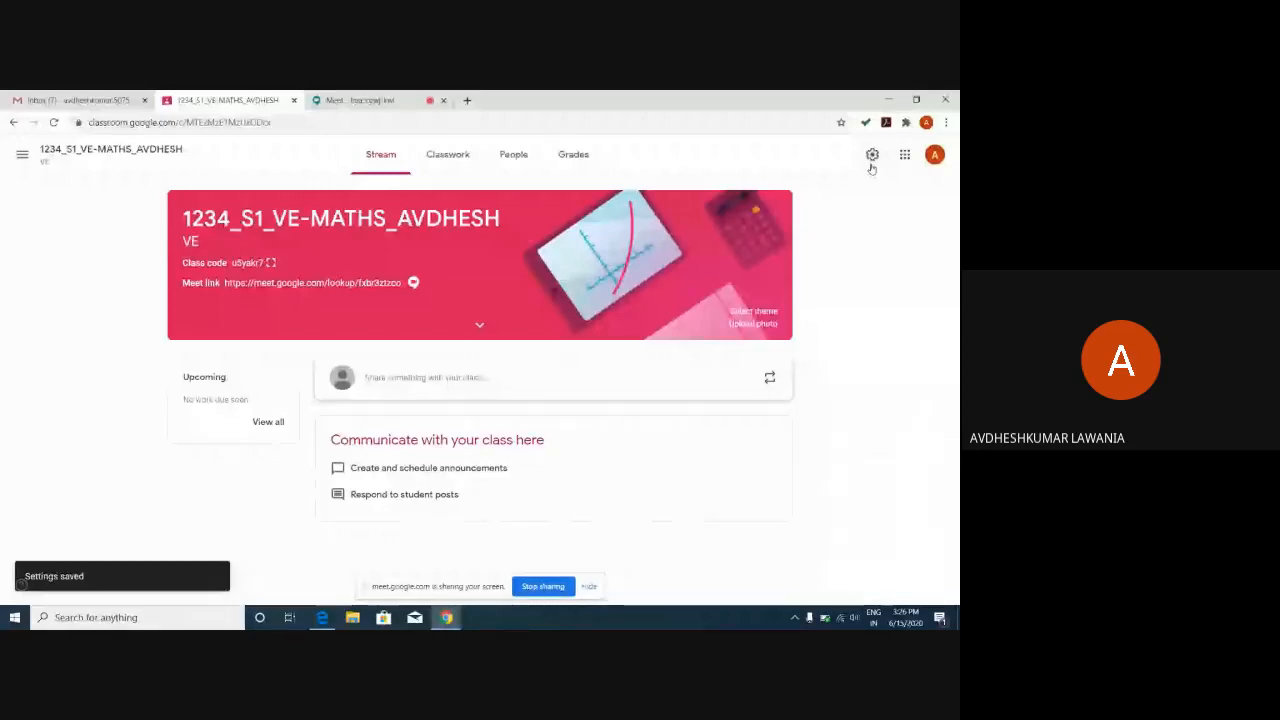
Deny the pending join request in the Meet call and return to the Classroom tab.
{"action": "left_click", "coordinate": [368, 103]}
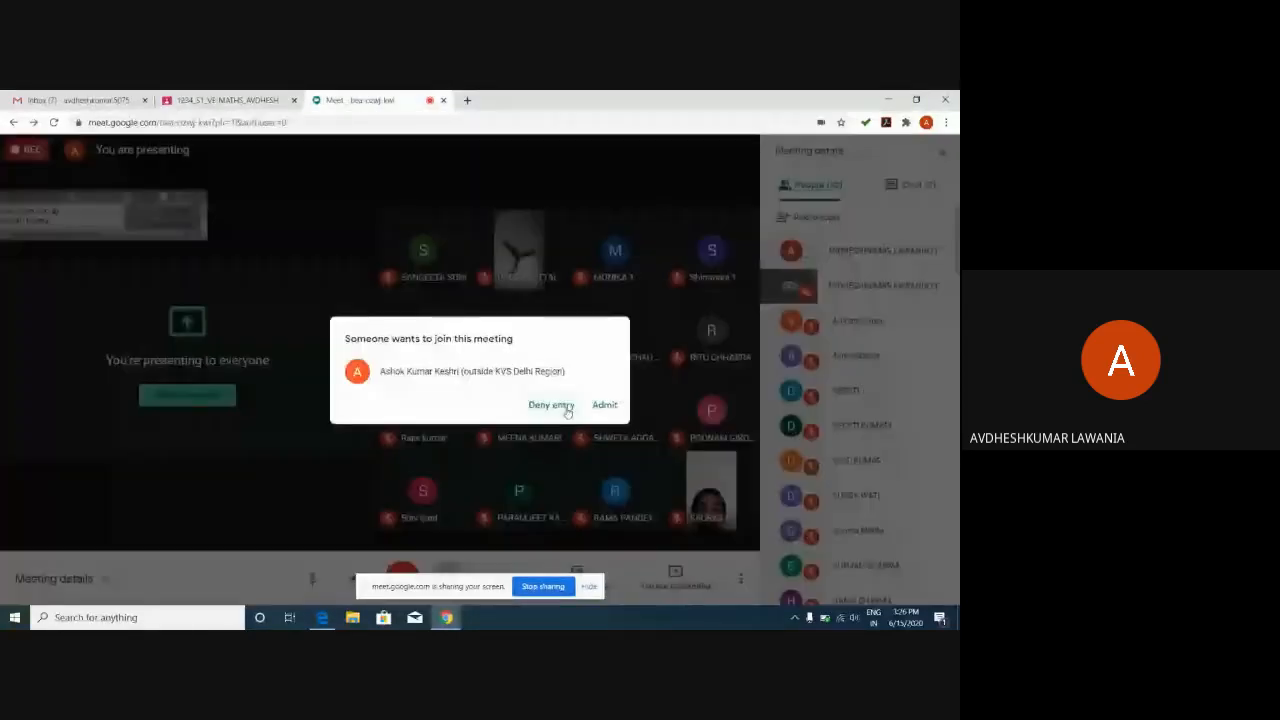
{"action": "left_click", "coordinate": [567, 408]}
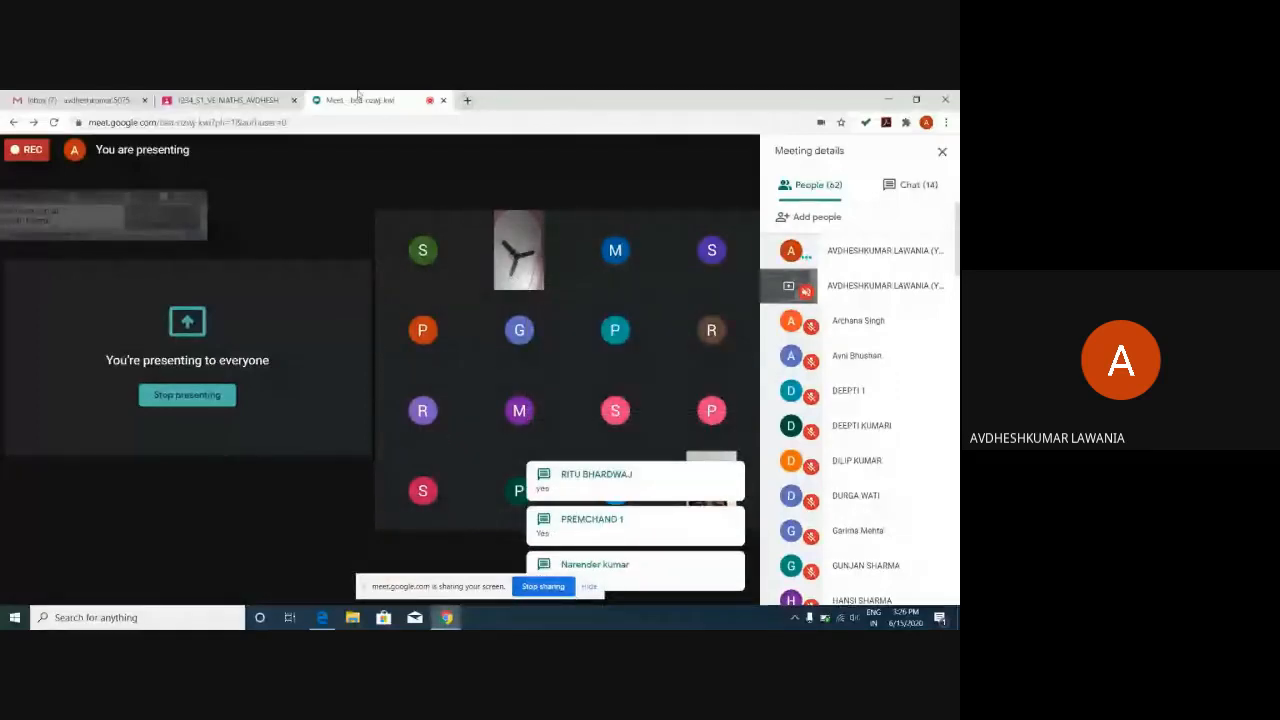
{"action": "left_click", "coordinate": [265, 100]}
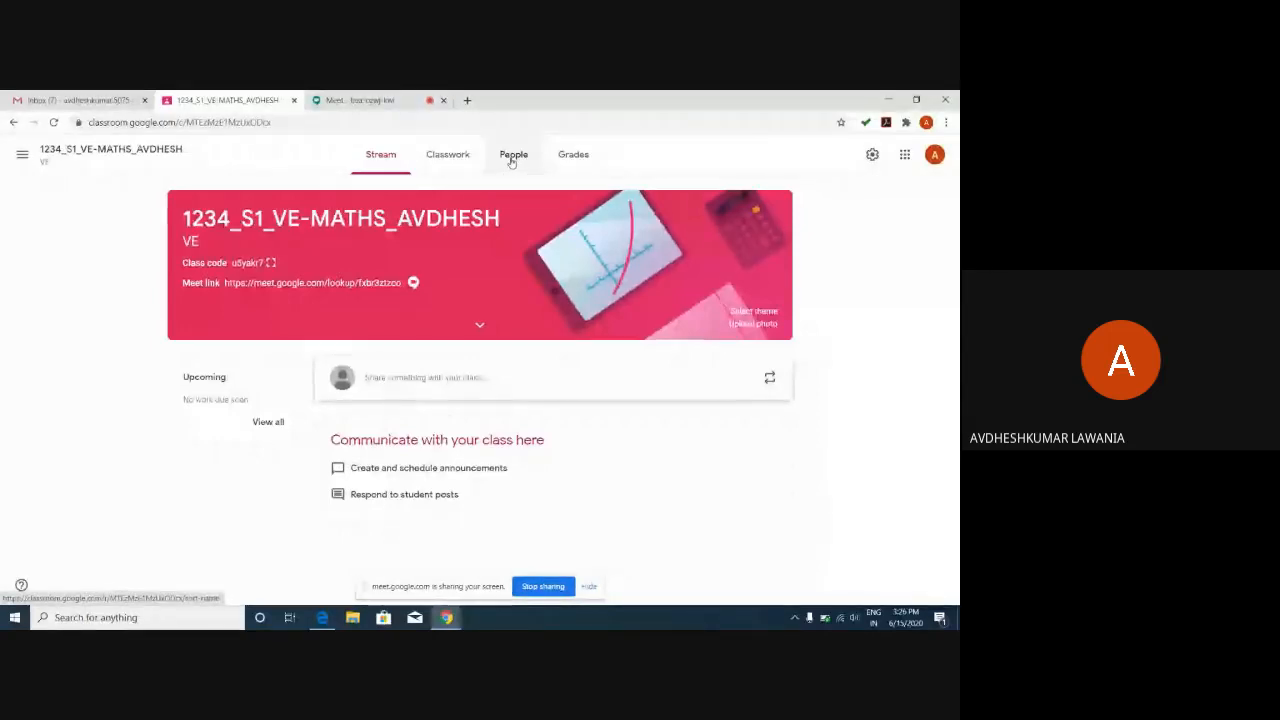
Open the class's People page and select the class code in the invite message.
{"action": "left_click", "coordinate": [511, 158]}
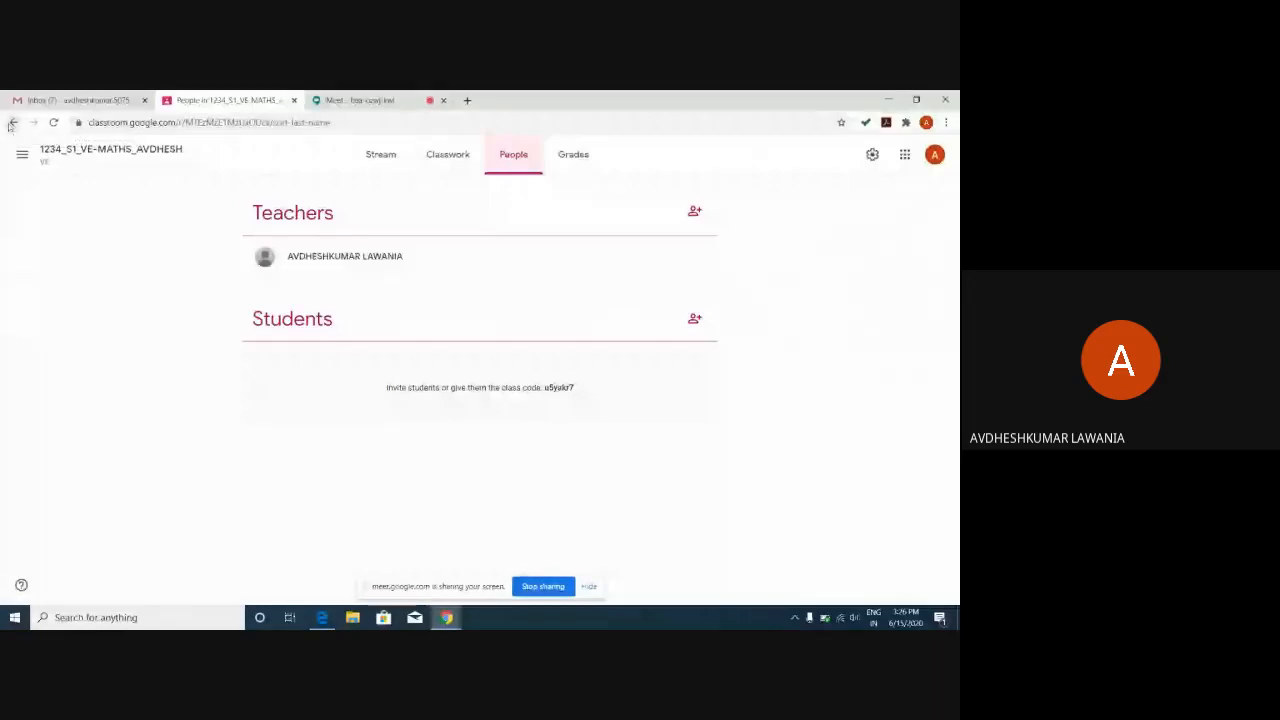
{"action": "left_click", "coordinate": [379, 158]}
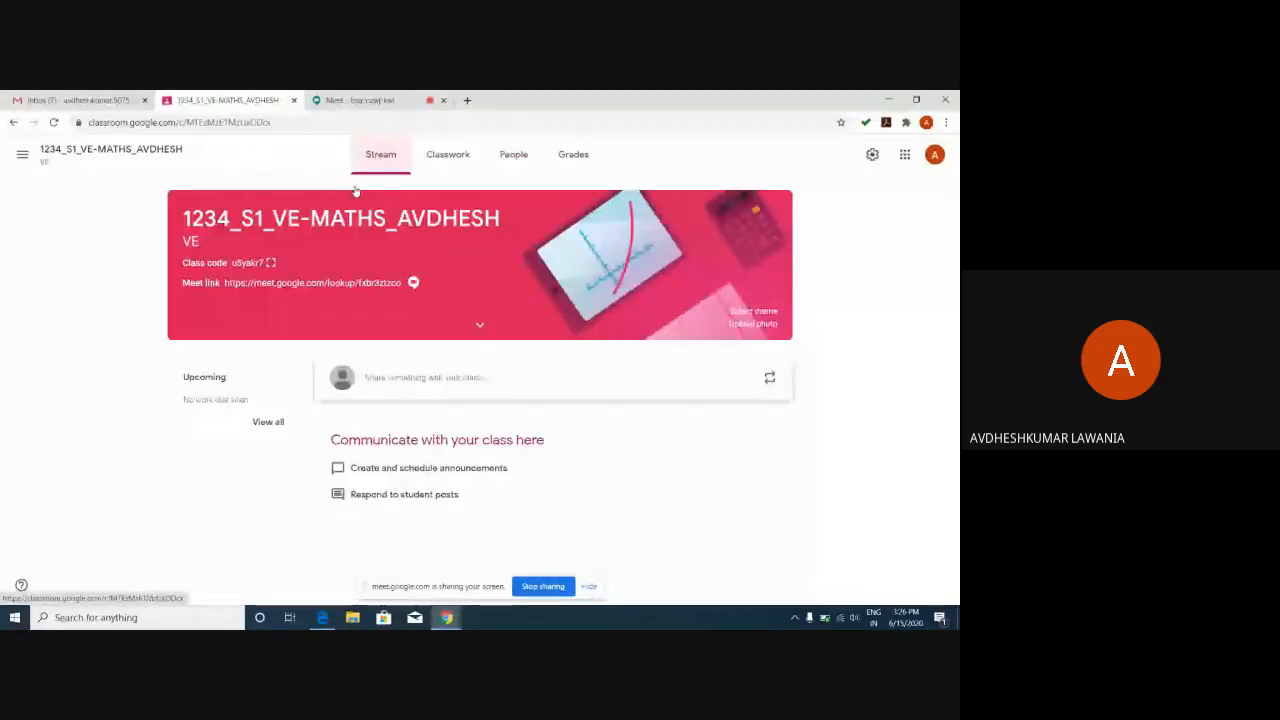
{"action": "left_click", "coordinate": [514, 158]}
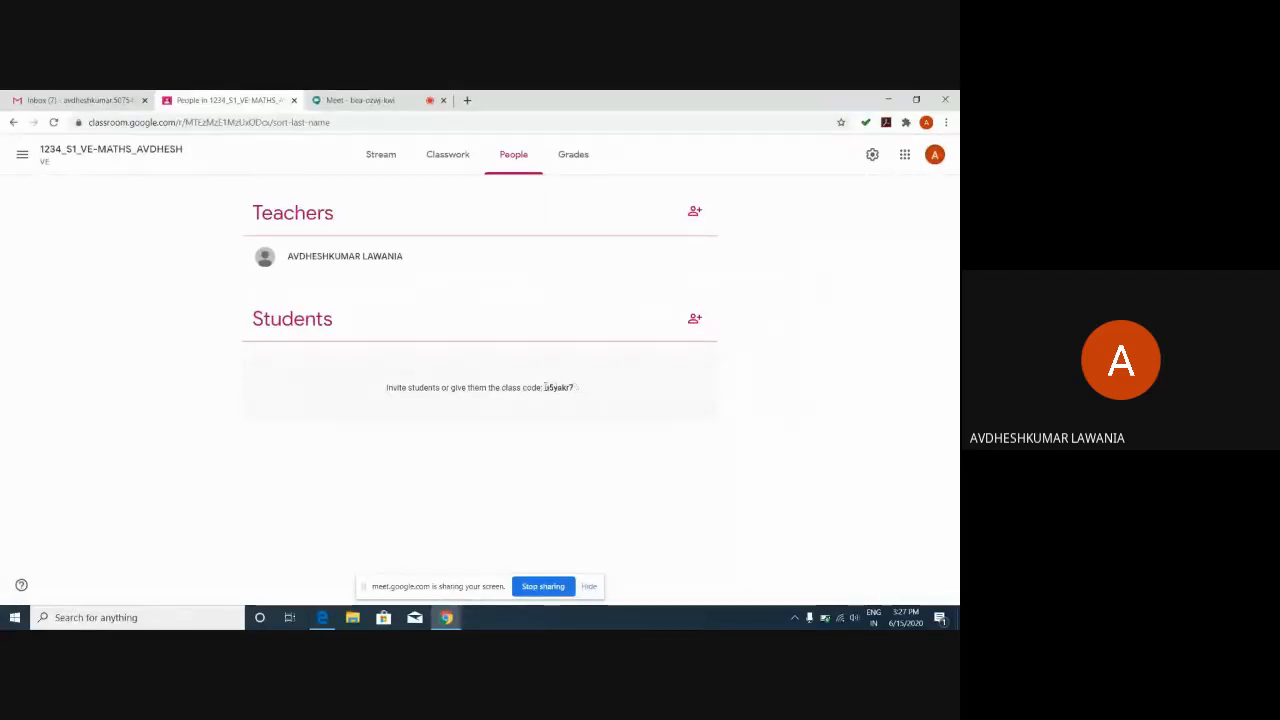
{"action": "left_click_drag", "start_coordinate": [545, 387], "coordinate": [578, 389]}
{"action": "left_click", "coordinate": [326, 617]}
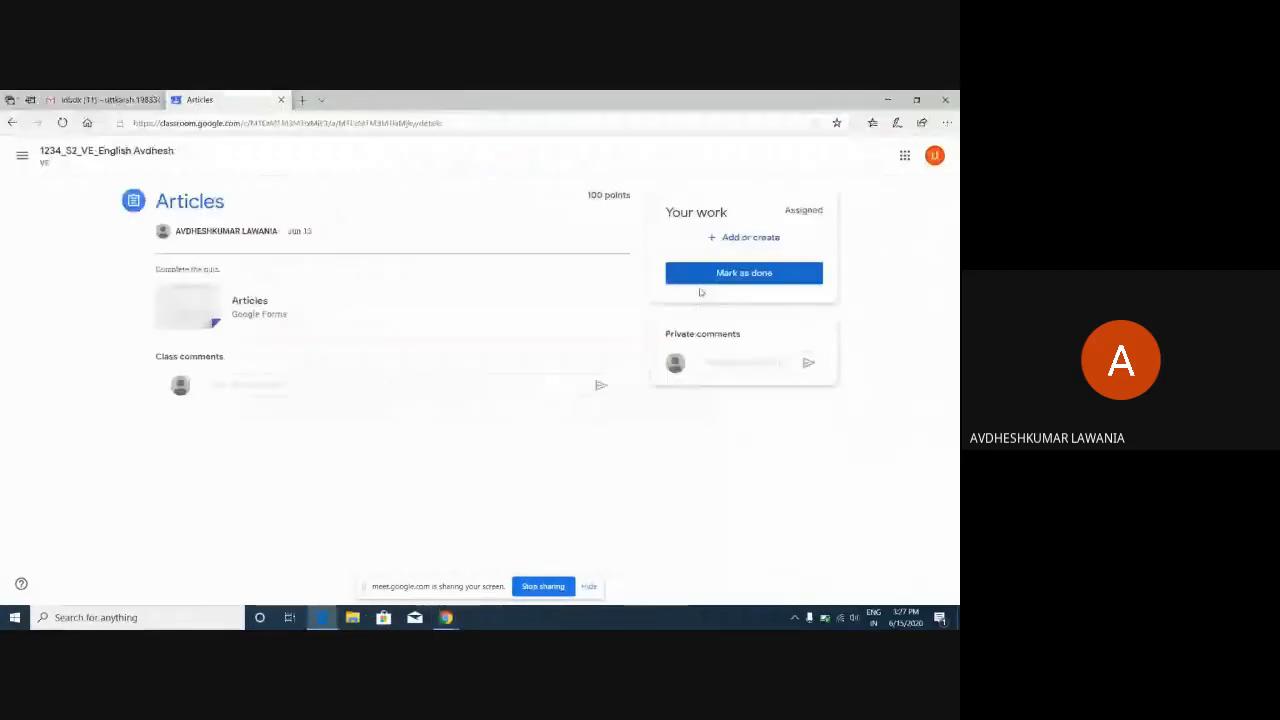
{"action": "left_click", "coordinate": [11, 123]}
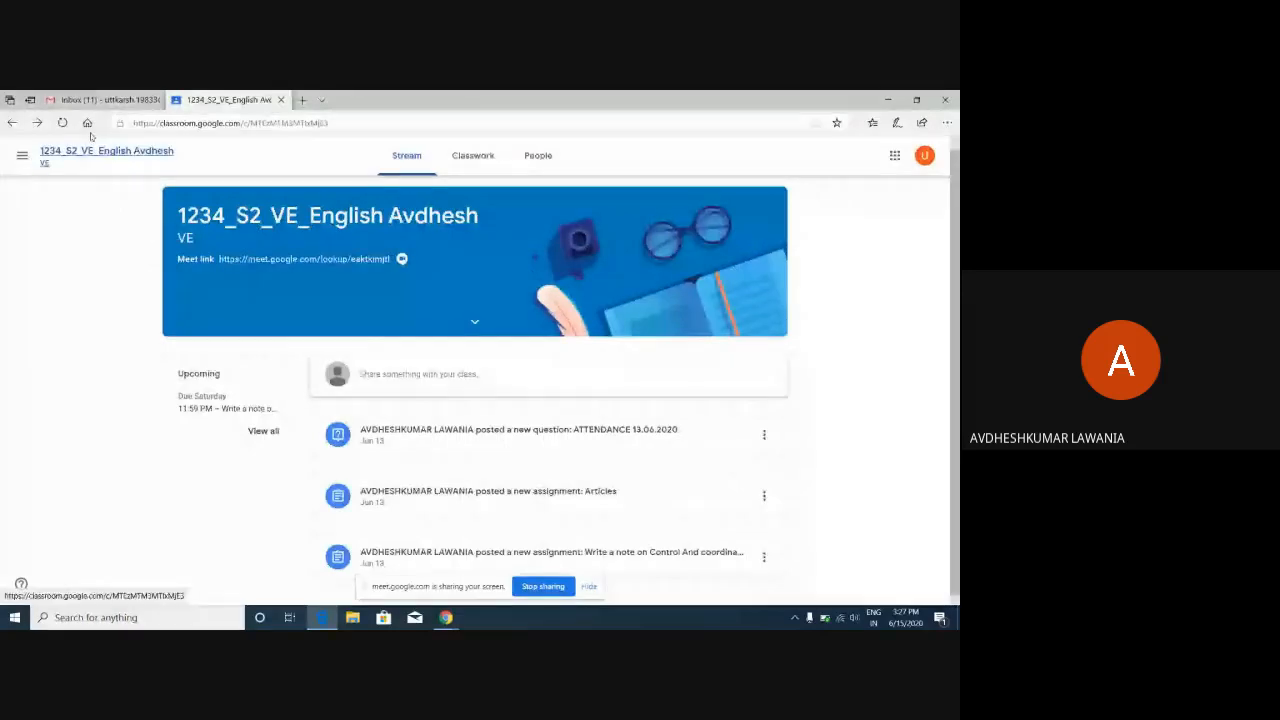
{"action": "left_click", "coordinate": [12, 123]}
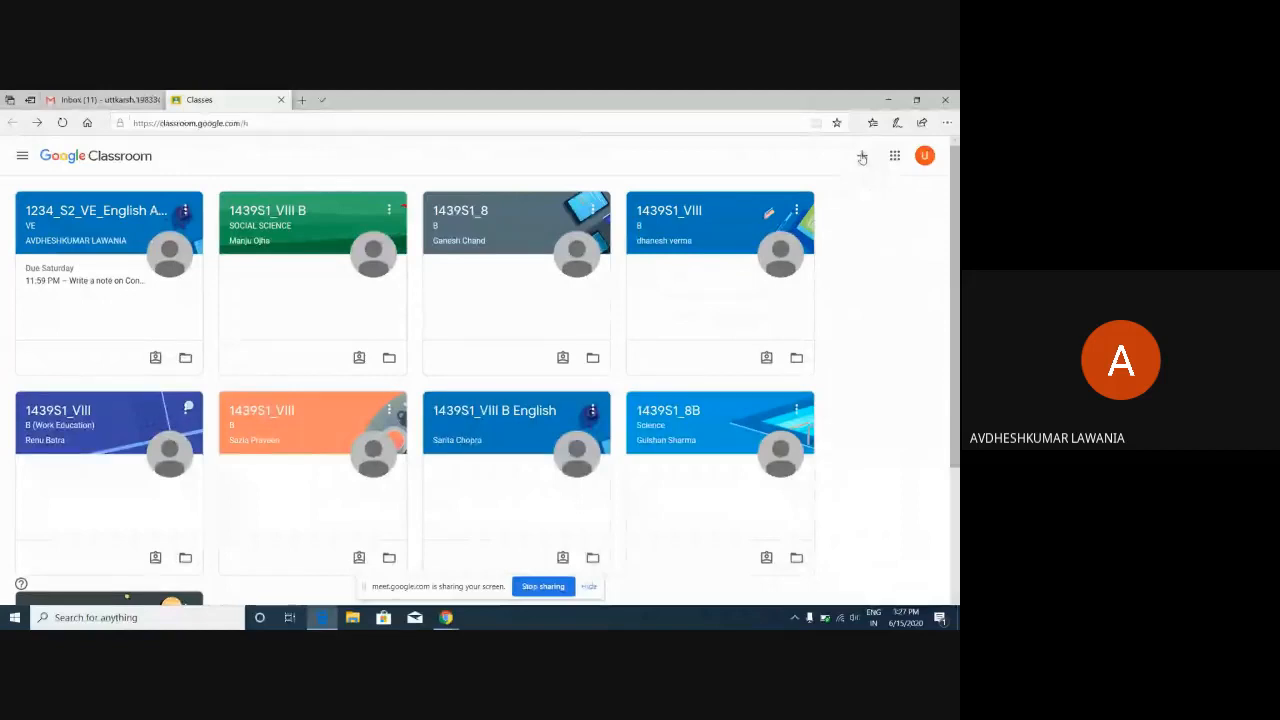
{"action": "left_click", "coordinate": [862, 158]}
{"action": "left_click", "coordinate": [431, 396]}
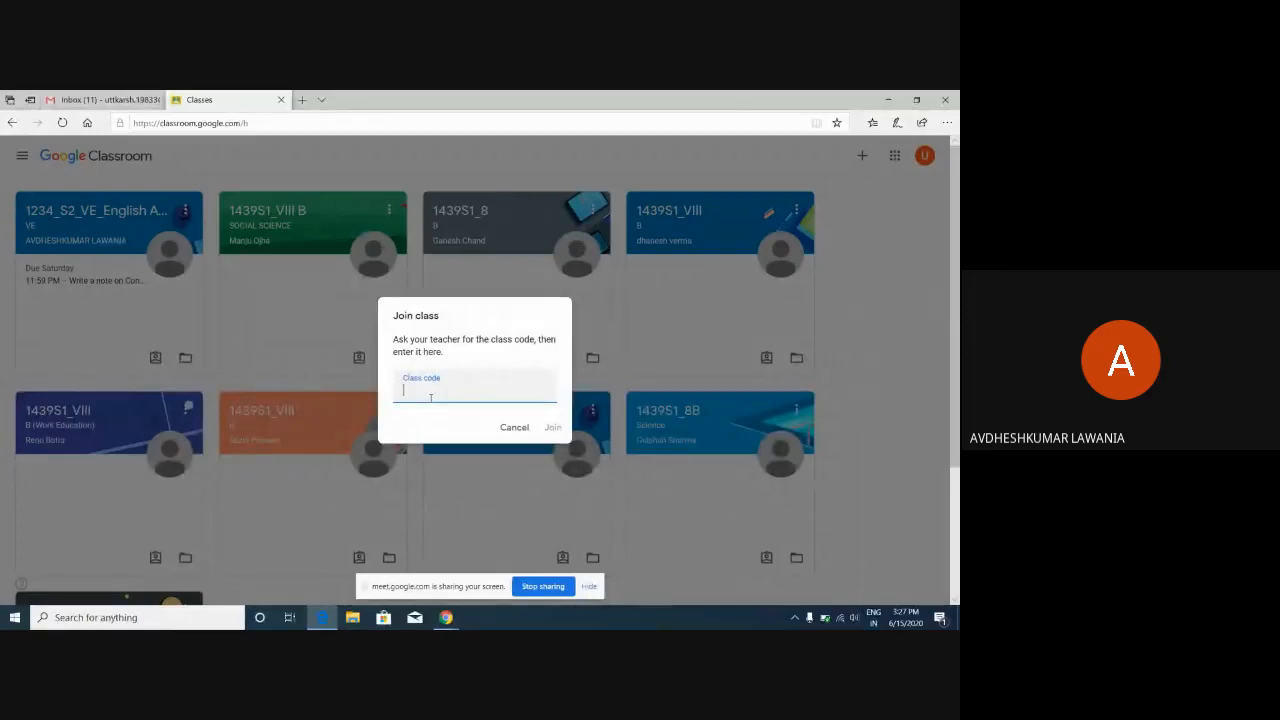
{"action": "left_click", "coordinate": [513, 428]}
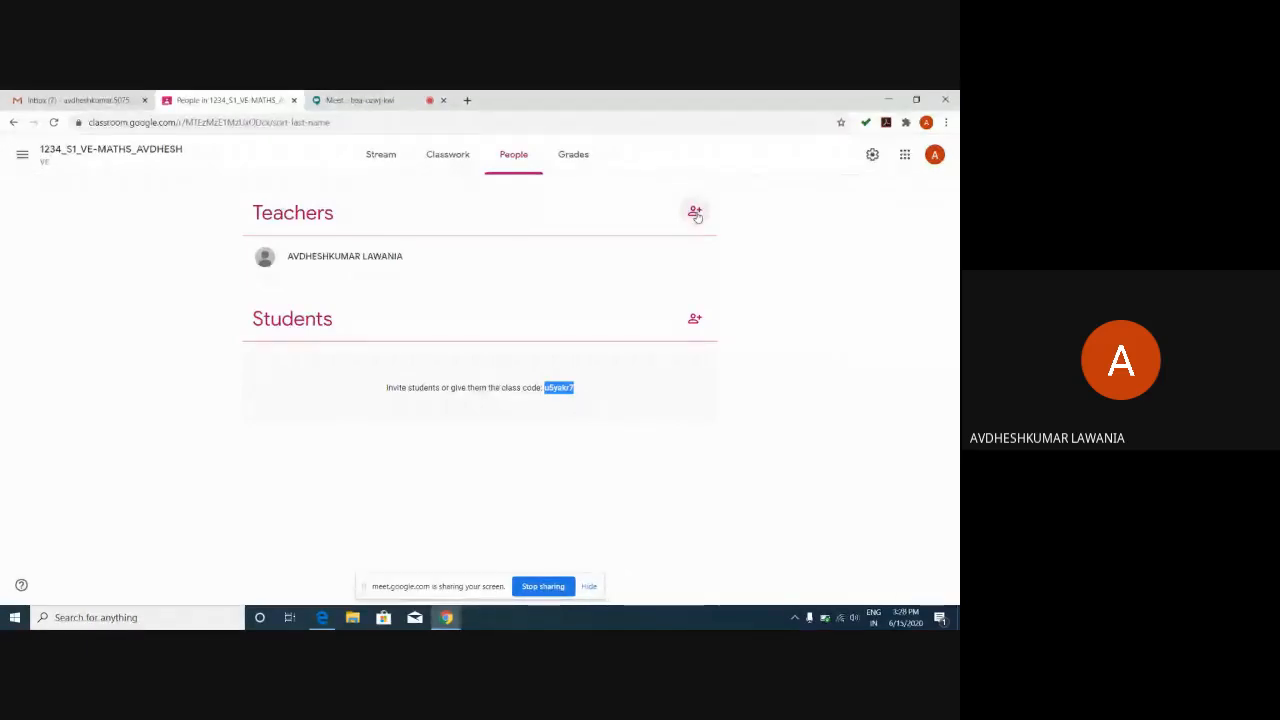
{"action": "left_click", "coordinate": [696, 213]}
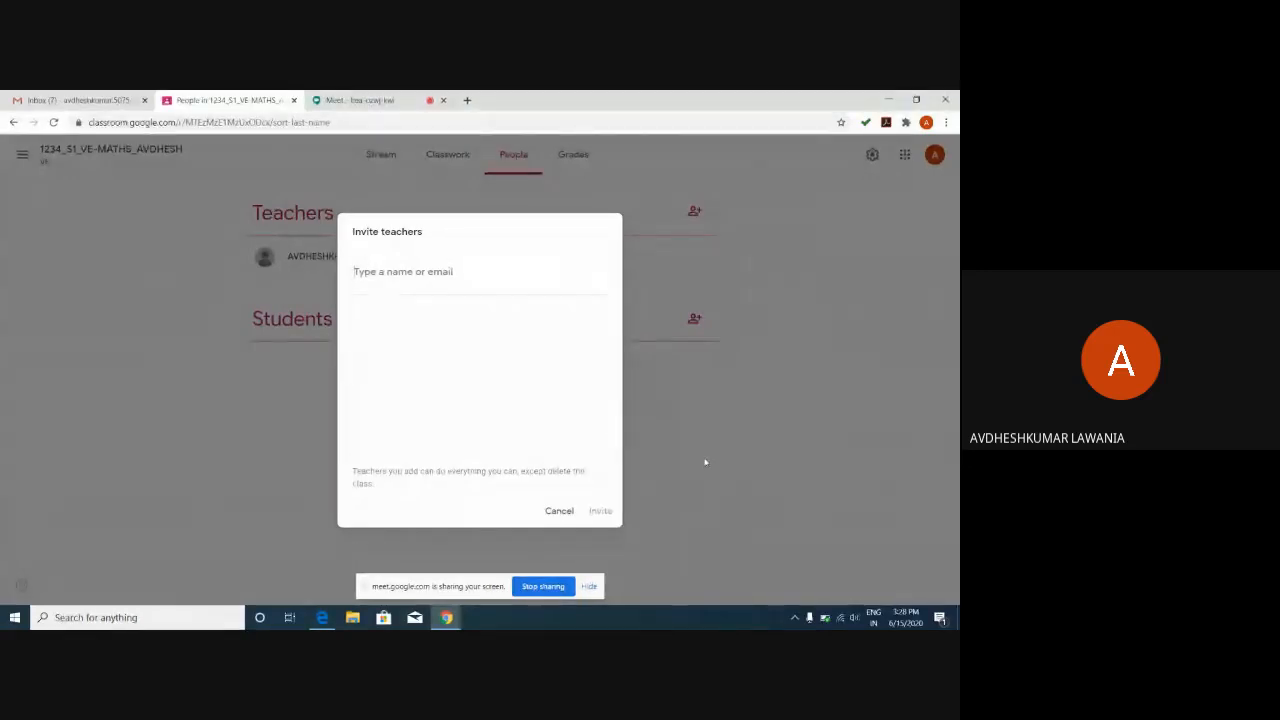
{"action": "left_click", "coordinate": [553, 511]}
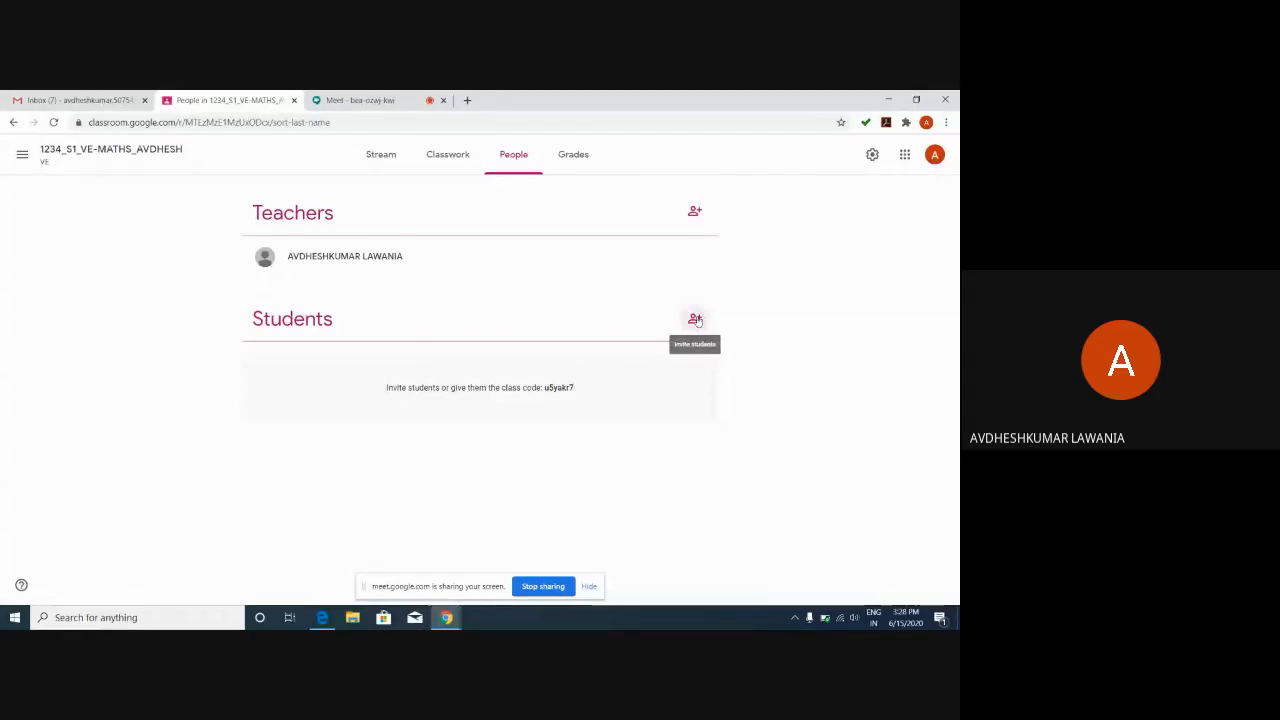
{"action": "left_click", "coordinate": [695, 320]}
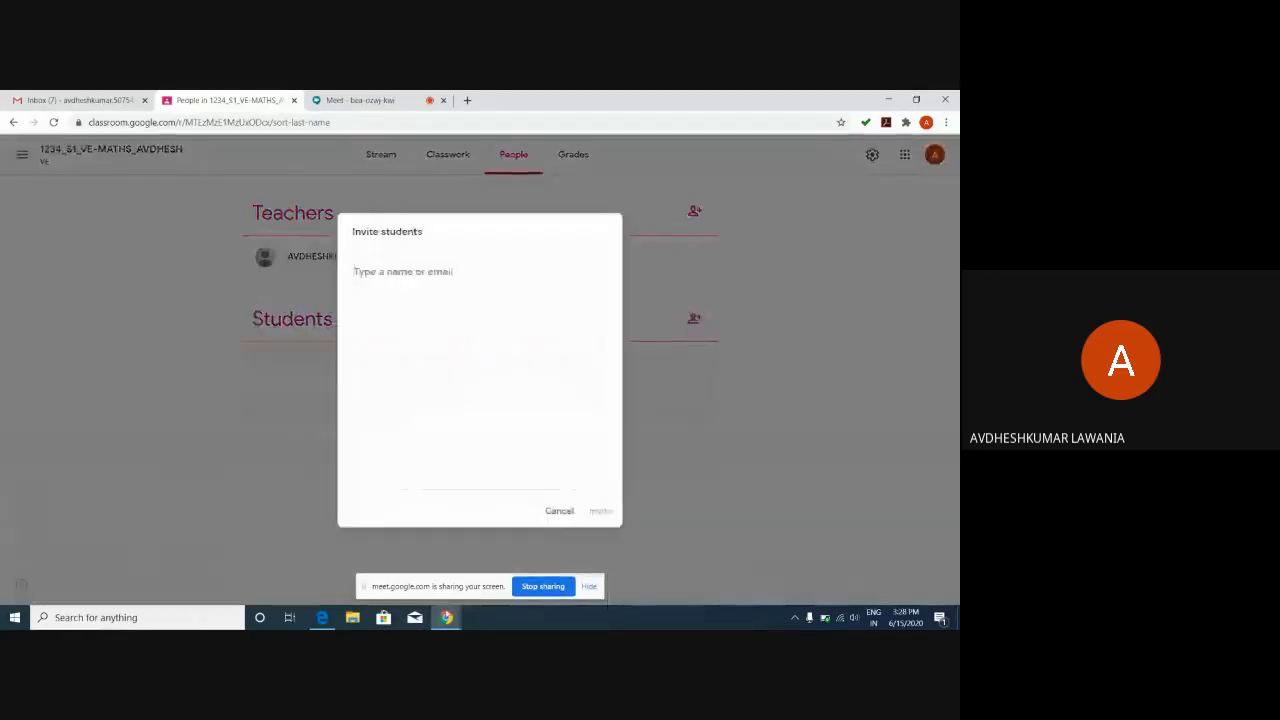
{"action": "mouse_move", "coordinate": [447, 617]}
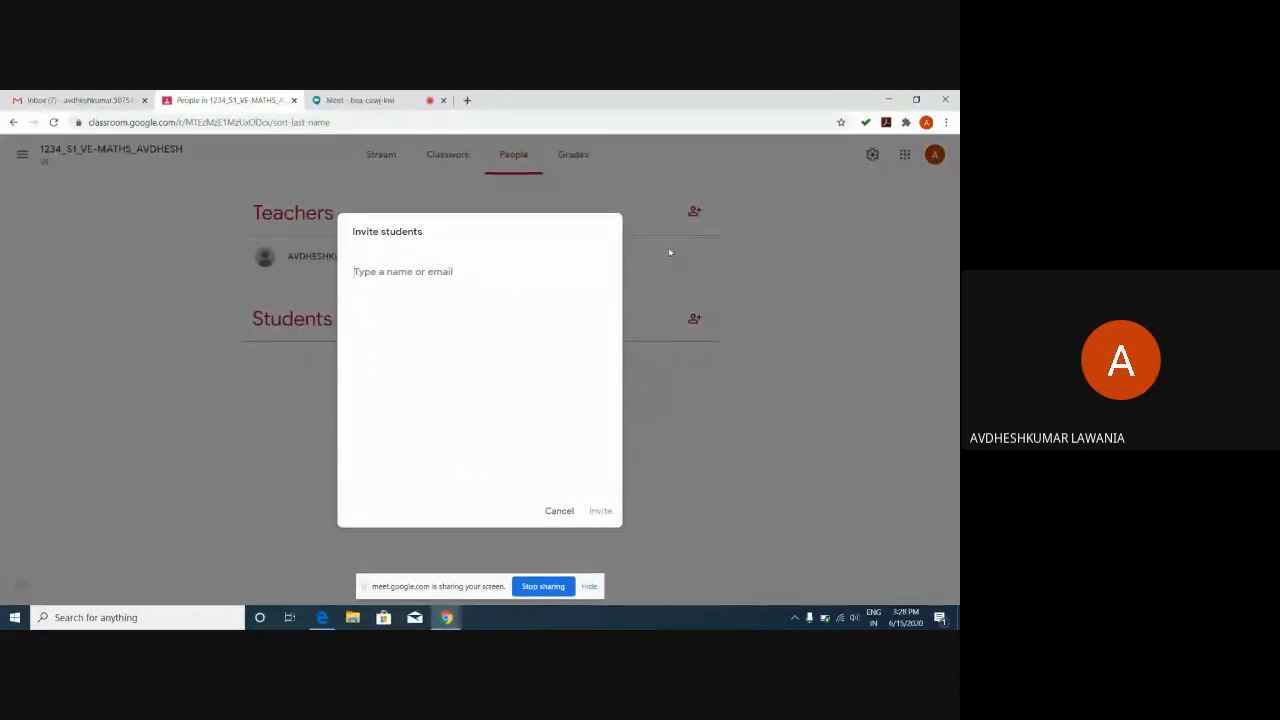
{"action": "left_click", "coordinate": [561, 511]}
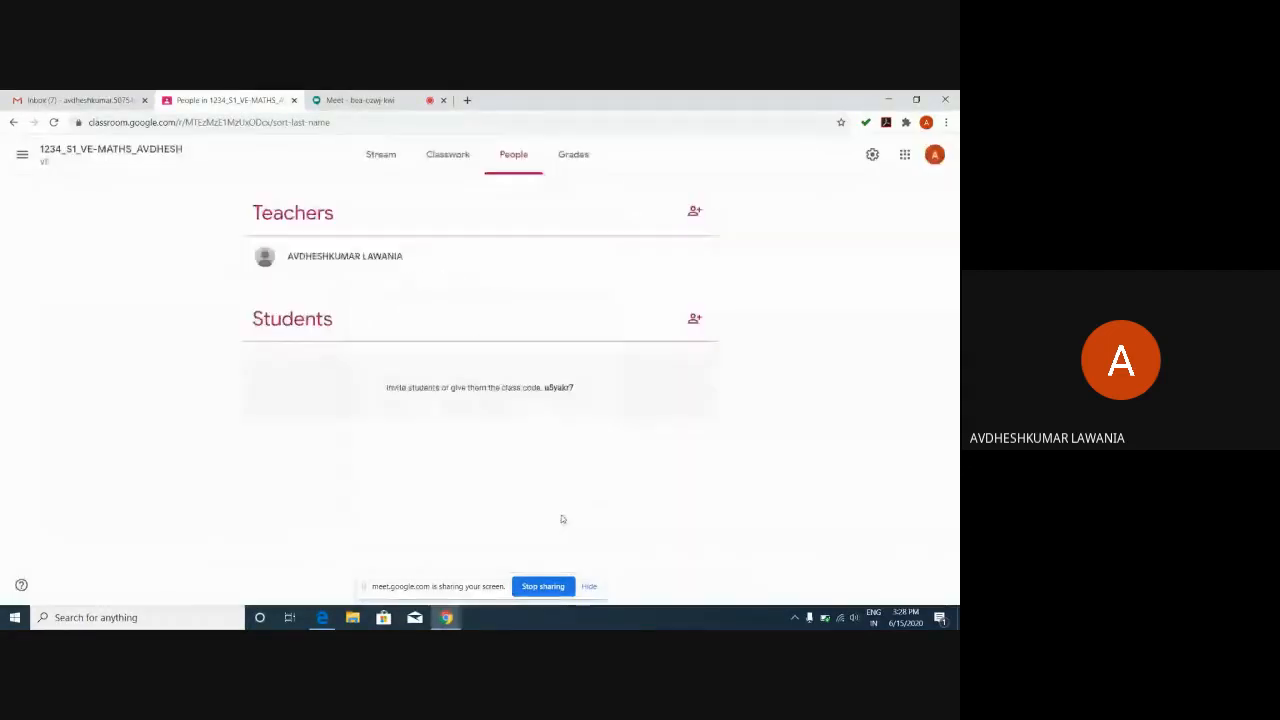
Minimize Chrome and launch the 5E Excel spreadsheet from the desktop.
{"action": "left_click", "coordinate": [888, 99]}
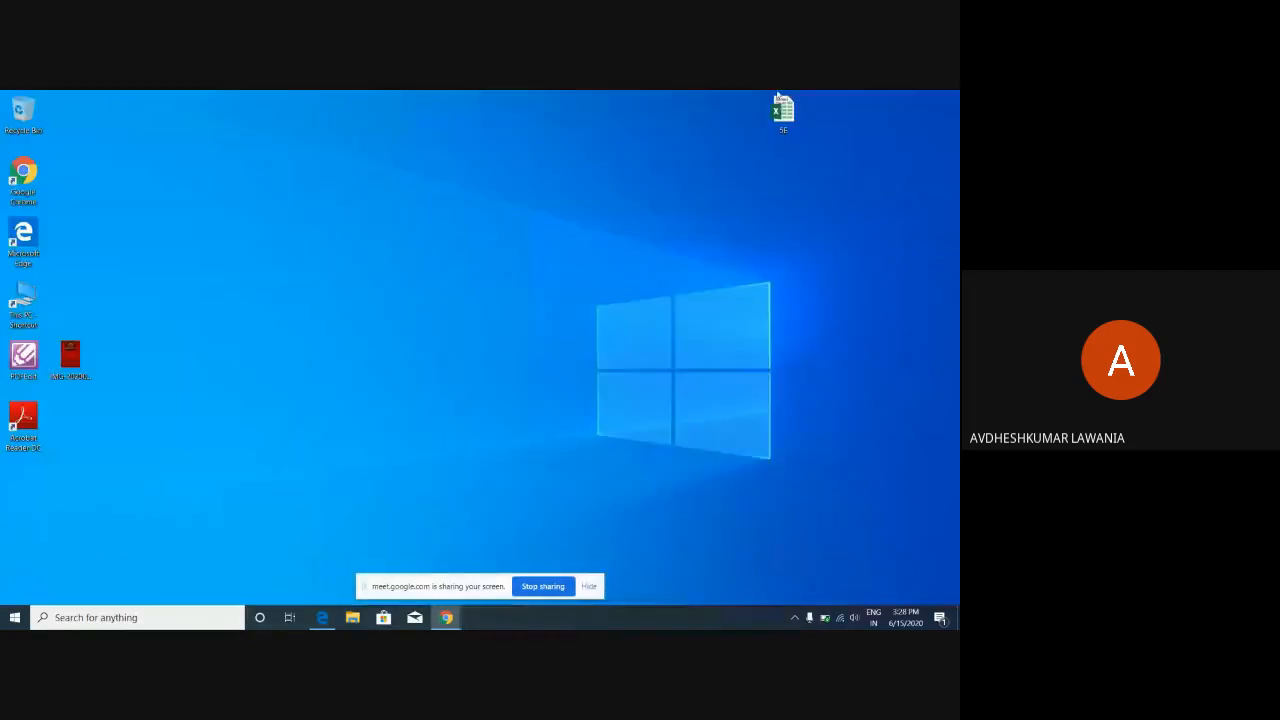
{"action": "double_click", "coordinate": [783, 120]}
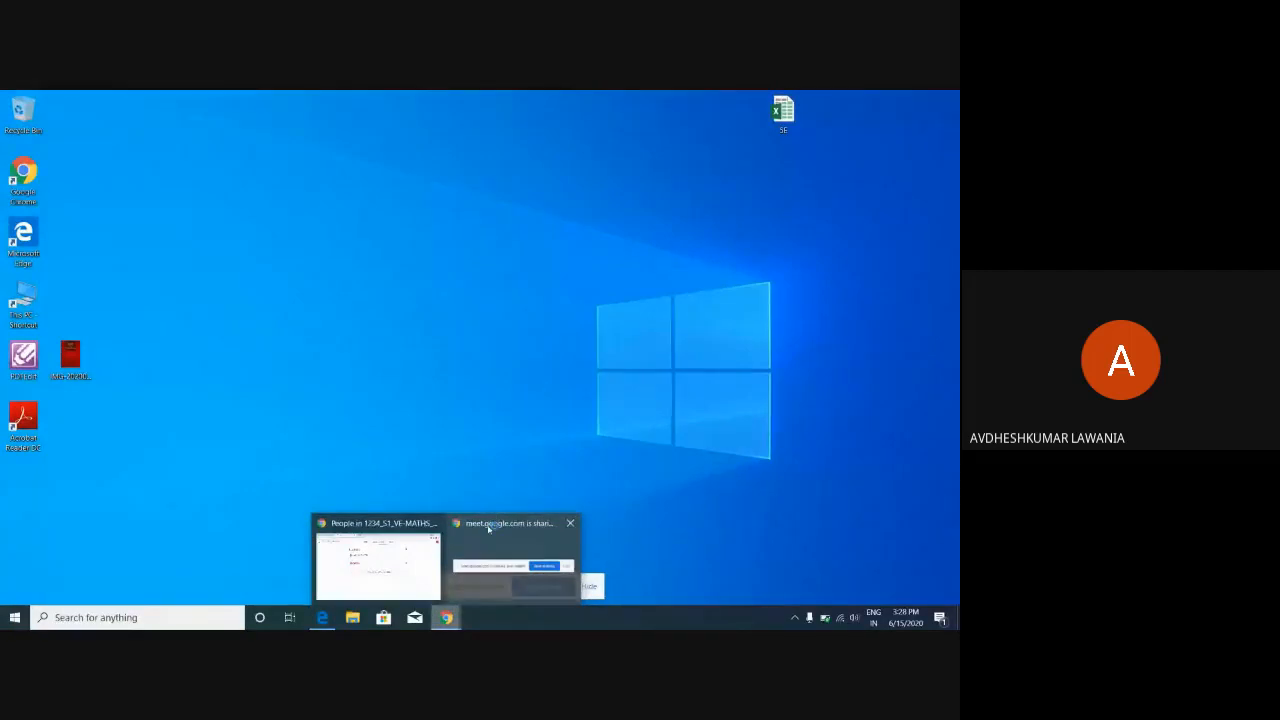
{"action": "left_click", "coordinate": [489, 528]}
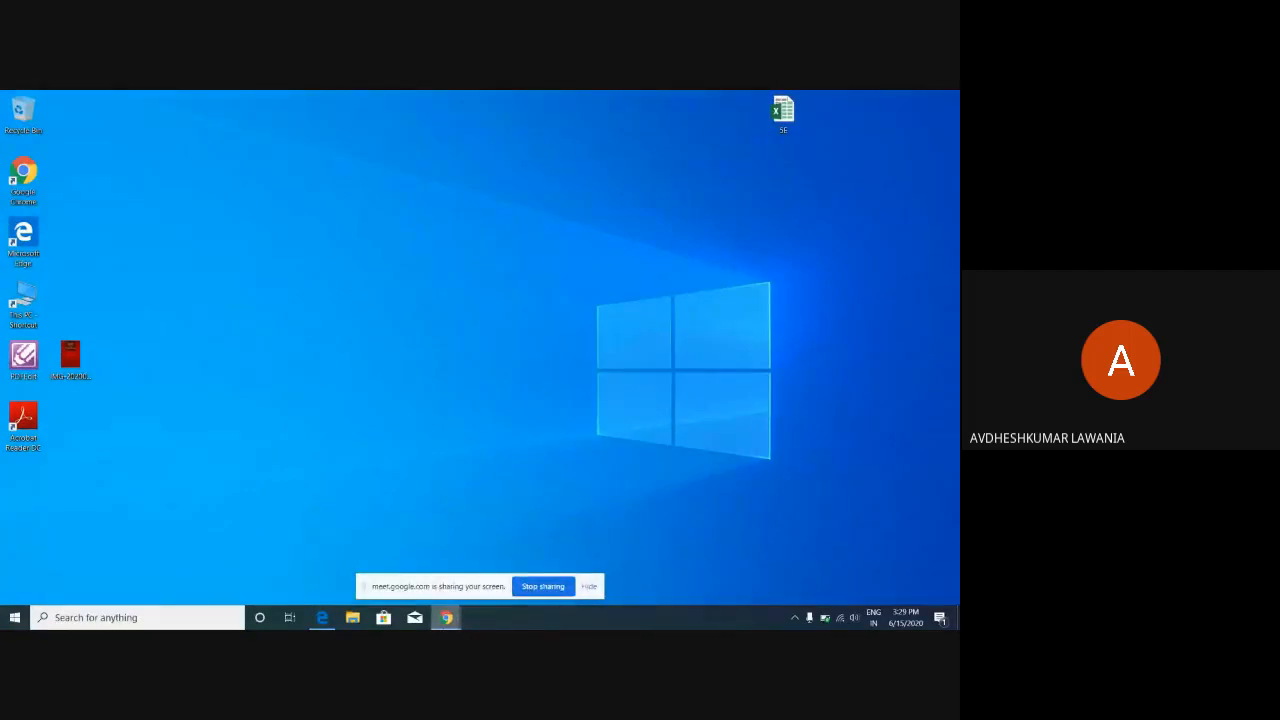
{"action": "mouse_move", "coordinate": [446, 617]}
{"action": "mouse_move", "coordinate": [383, 533]}
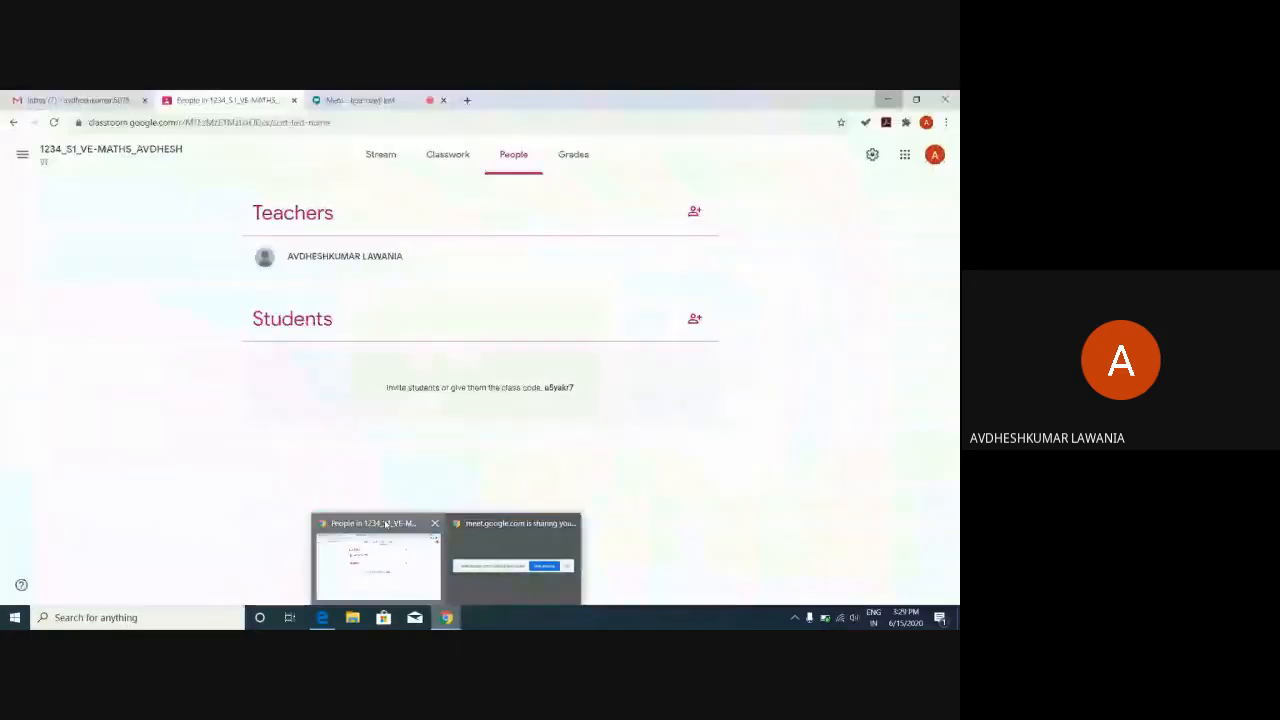
Mute one participant for everyone in the Meet call, then minimize the browser to reveal the spreadsheet.
{"action": "left_click", "coordinate": [385, 523]}
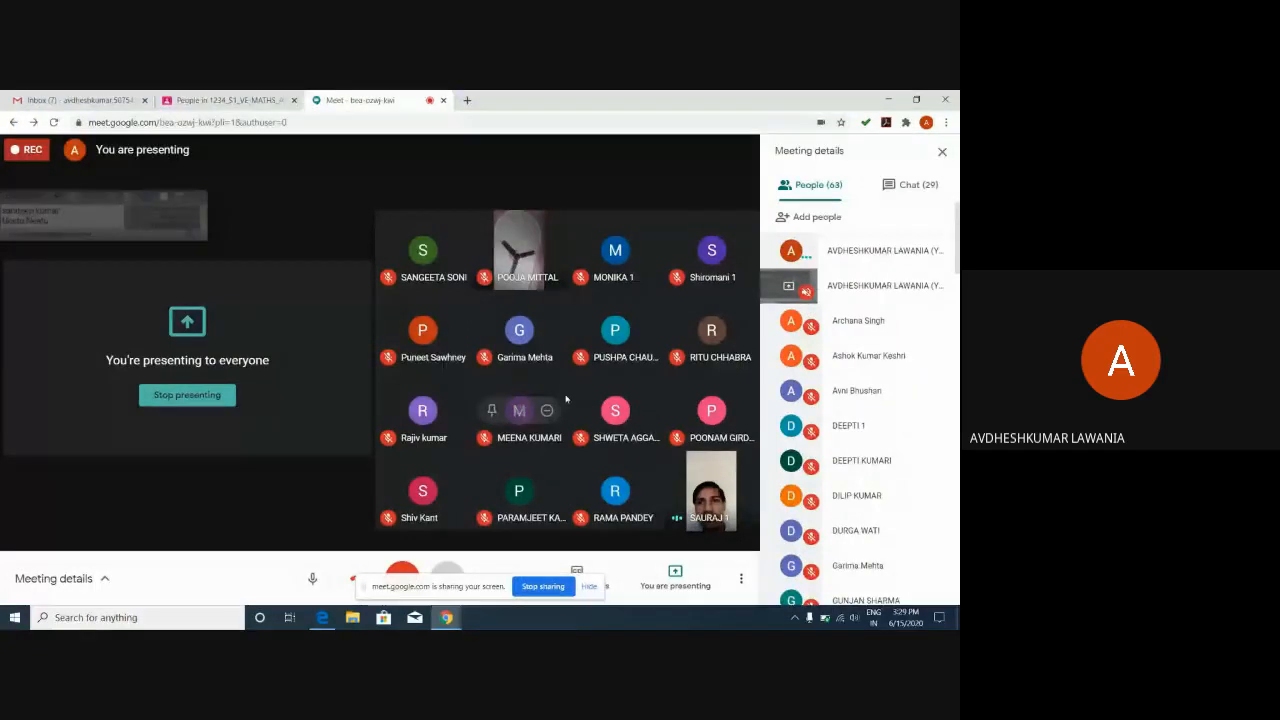
{"action": "scroll", "coordinate": [860, 400], "scroll_direction": "down", "scroll_amount": 3}
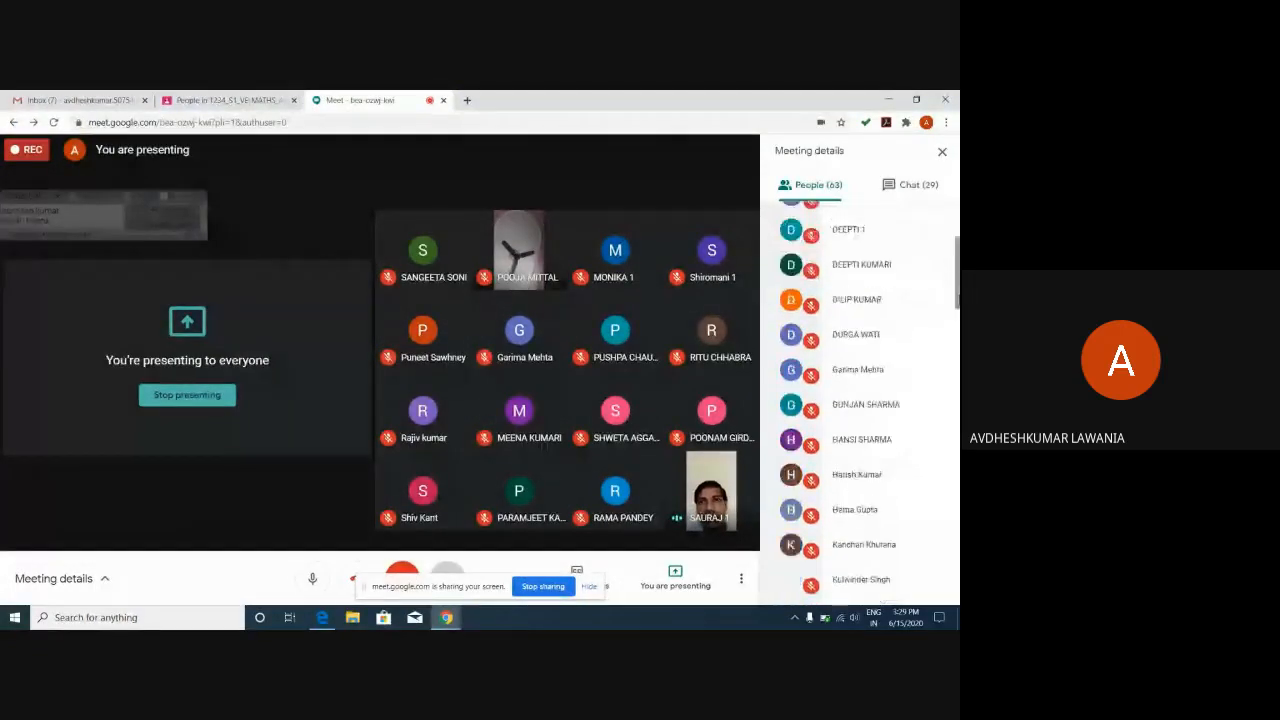
{"action": "scroll", "coordinate": [860, 400], "scroll_direction": "down", "scroll_amount": 10}
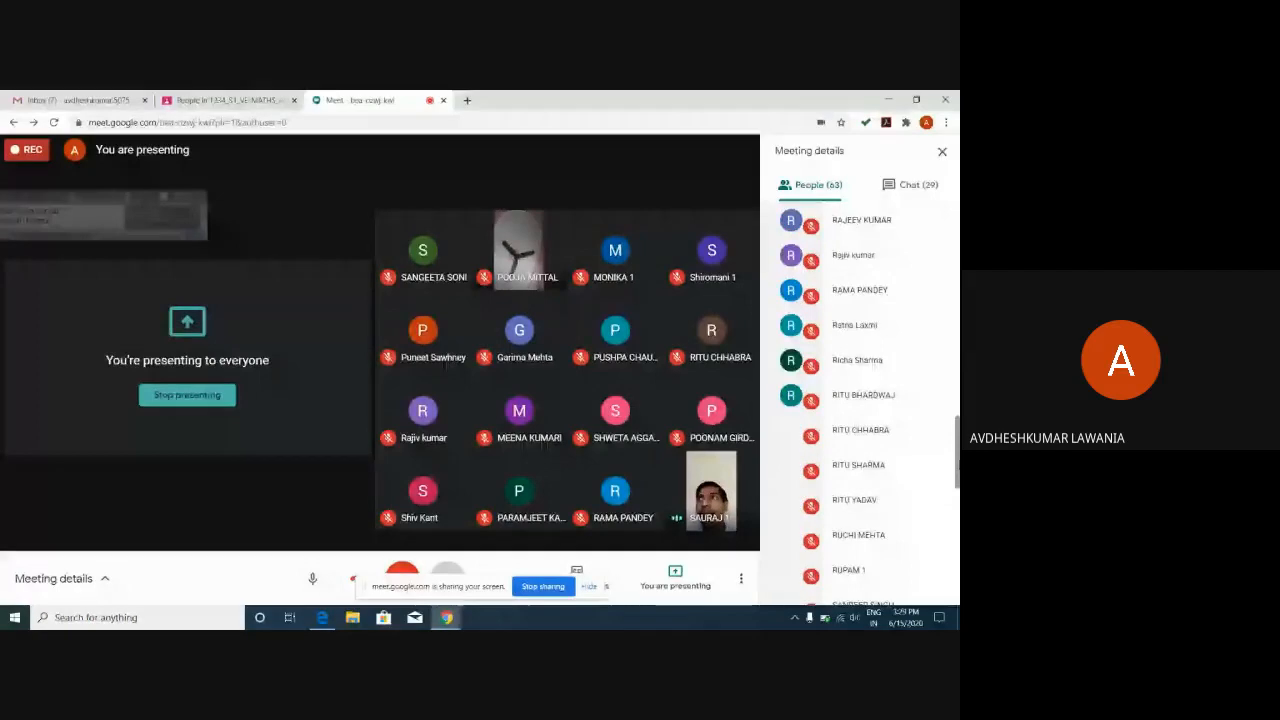
{"action": "scroll", "coordinate": [860, 400], "scroll_direction": "down", "scroll_amount": 4}
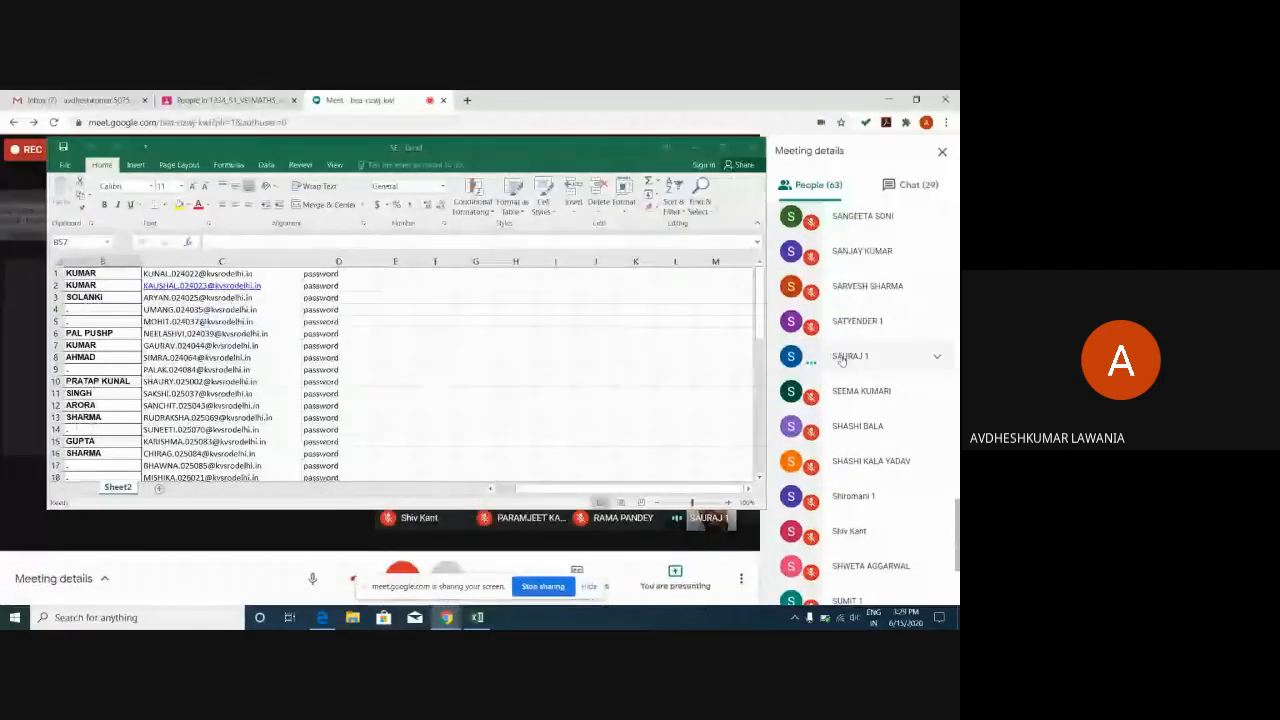
{"action": "left_click", "coordinate": [842, 364]}
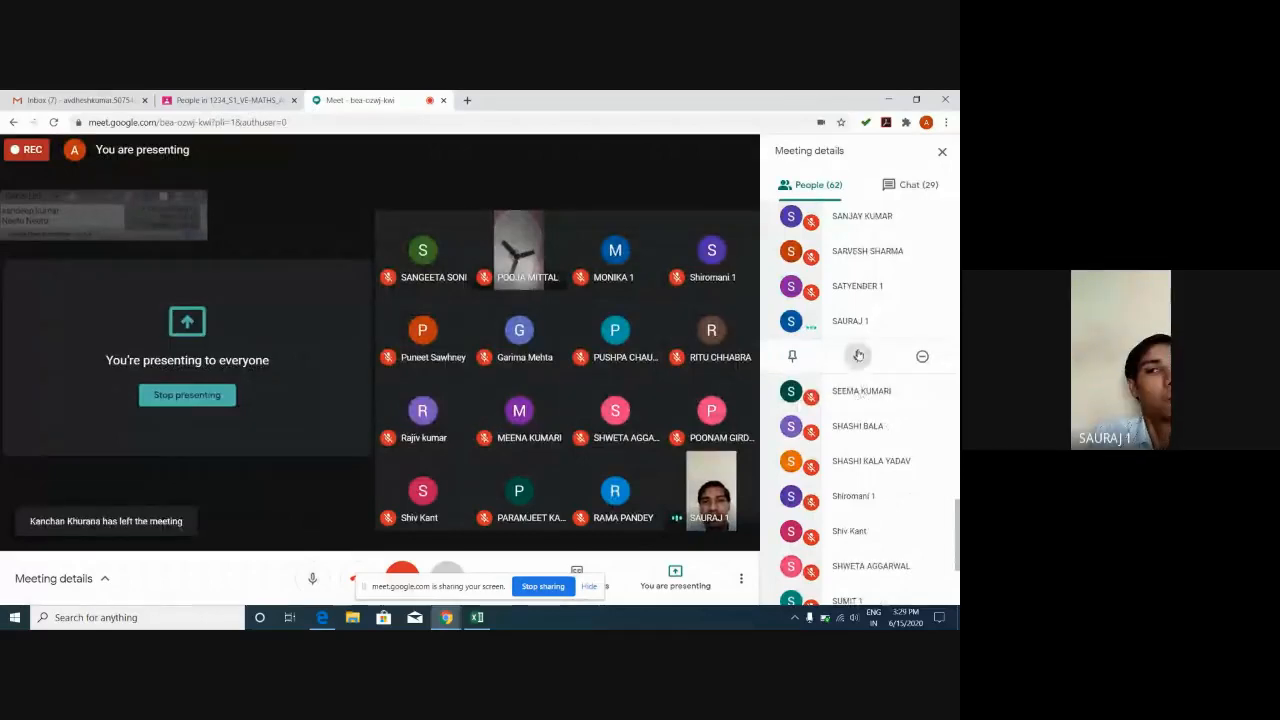
{"action": "left_click", "coordinate": [858, 356]}
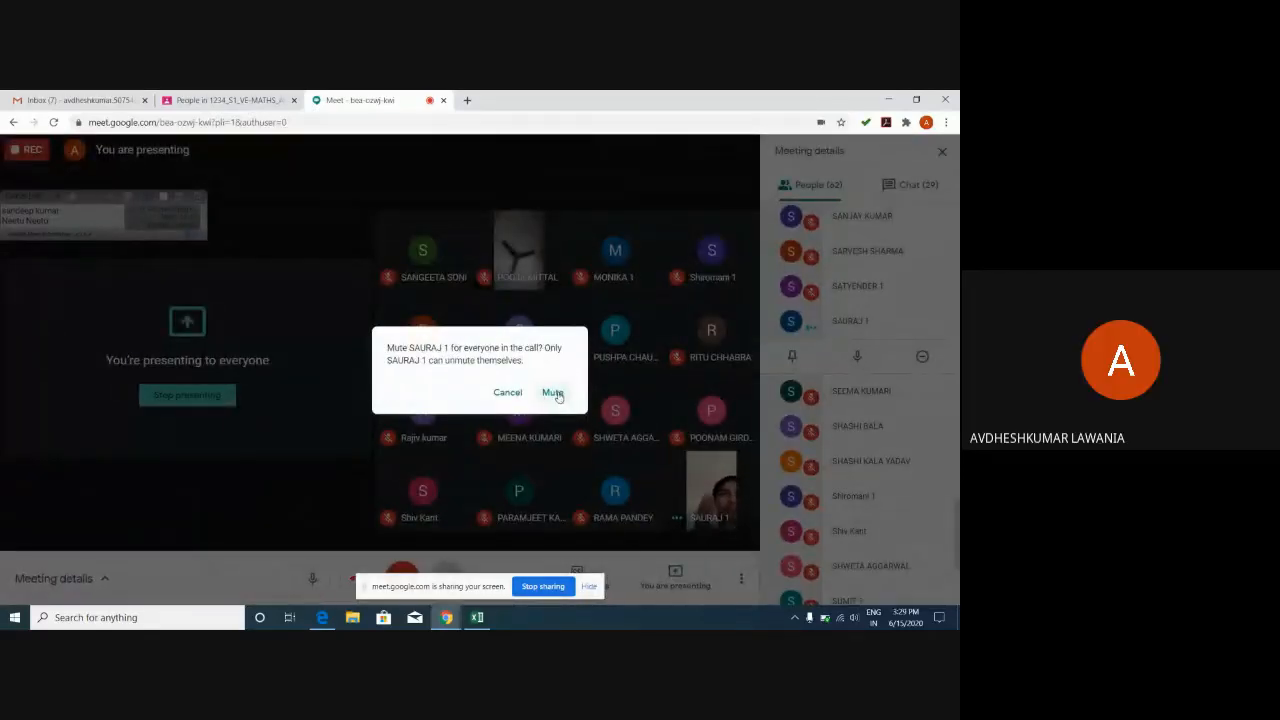
{"action": "left_click", "coordinate": [554, 393]}
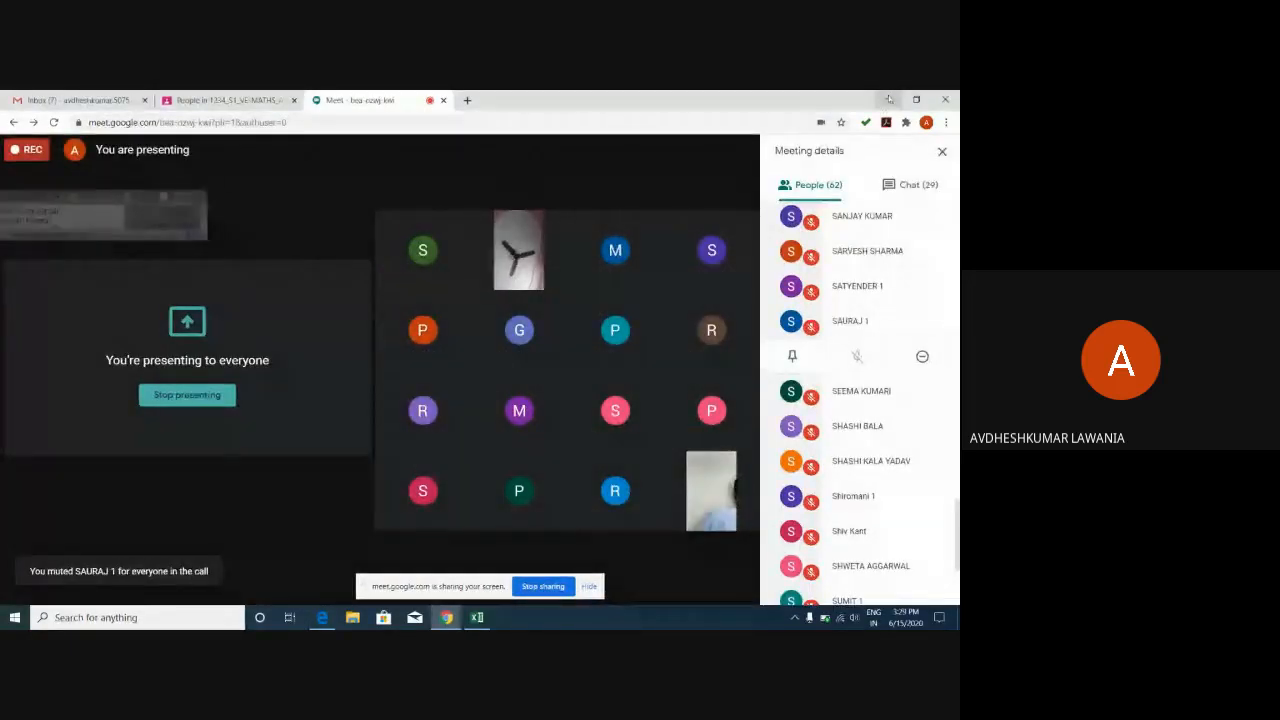
{"action": "left_click", "coordinate": [888, 99]}
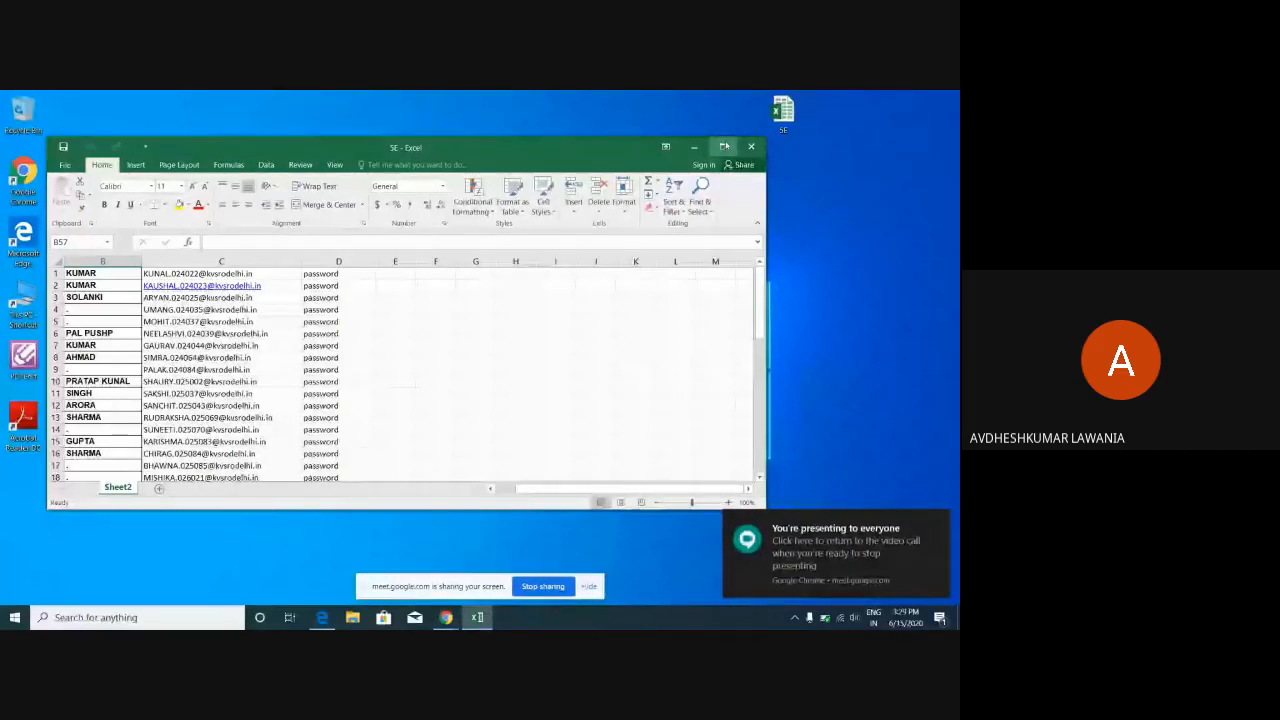
Maximize Excel and select the student e-mail addresses in column C, rows 1 to 48.
{"action": "left_click", "coordinate": [724, 147]}
{"action": "mouse_move", "coordinate": [955, 266]}
{"action": "left_mouse_down"}
{"action": "mouse_move", "coordinate": [958, 232]}
{"action": "mouse_move", "coordinate": [957, 385]}
{"action": "mouse_move", "coordinate": [955, 228]}
{"action": "left_mouse_up"}
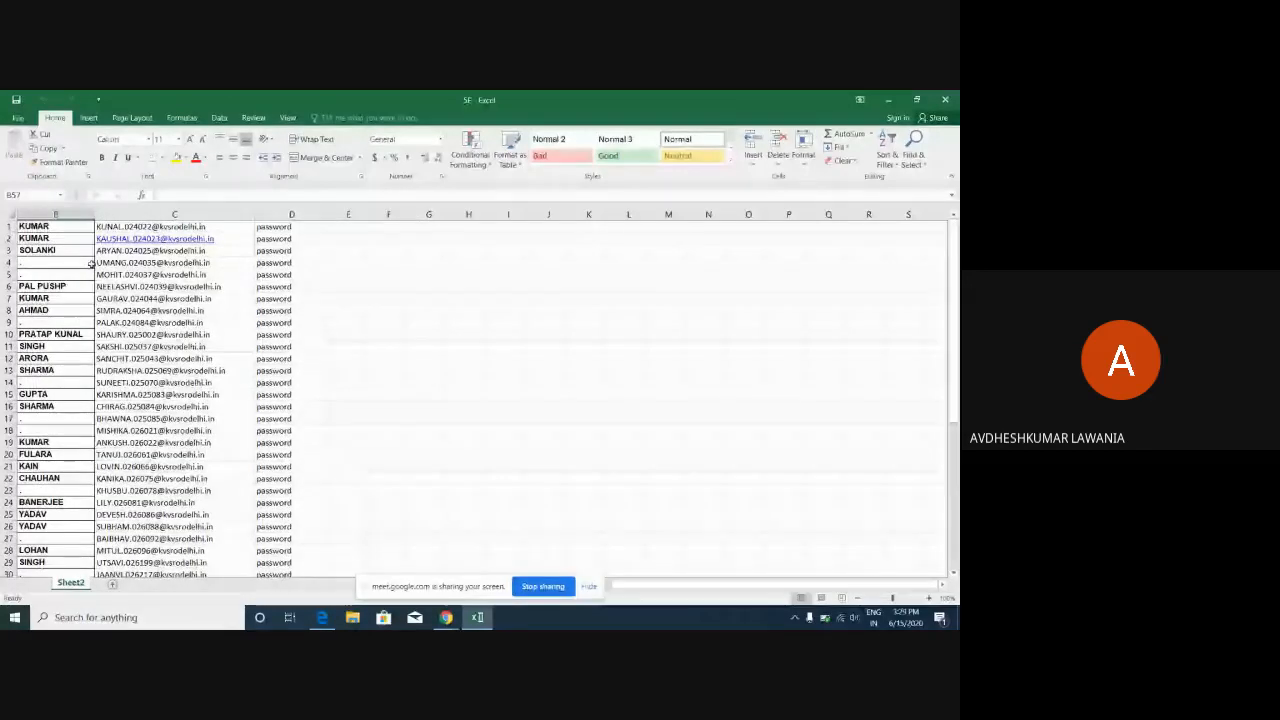
{"action": "left_click_drag", "start_coordinate": [130, 226], "coordinate": [167, 549]}
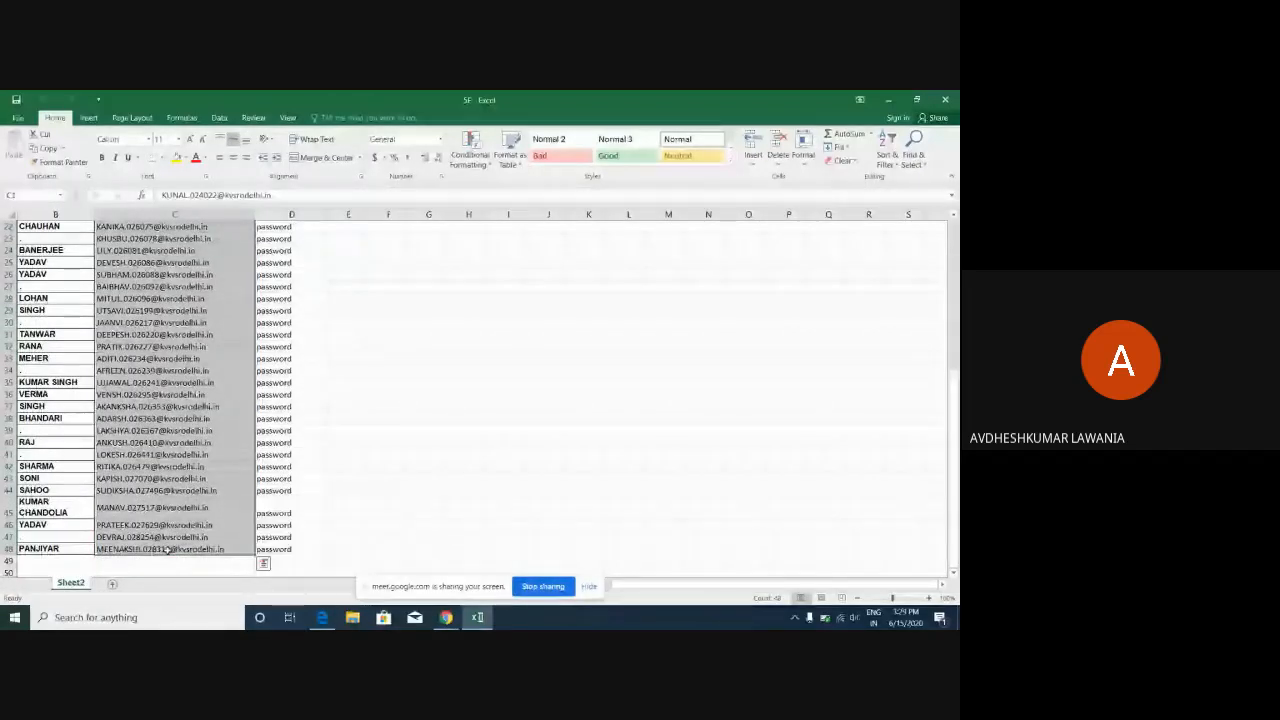
Back on the People page, paste the copied student e-mail list into Invite students as recipients.
{"action": "left_click", "coordinate": [888, 100]}
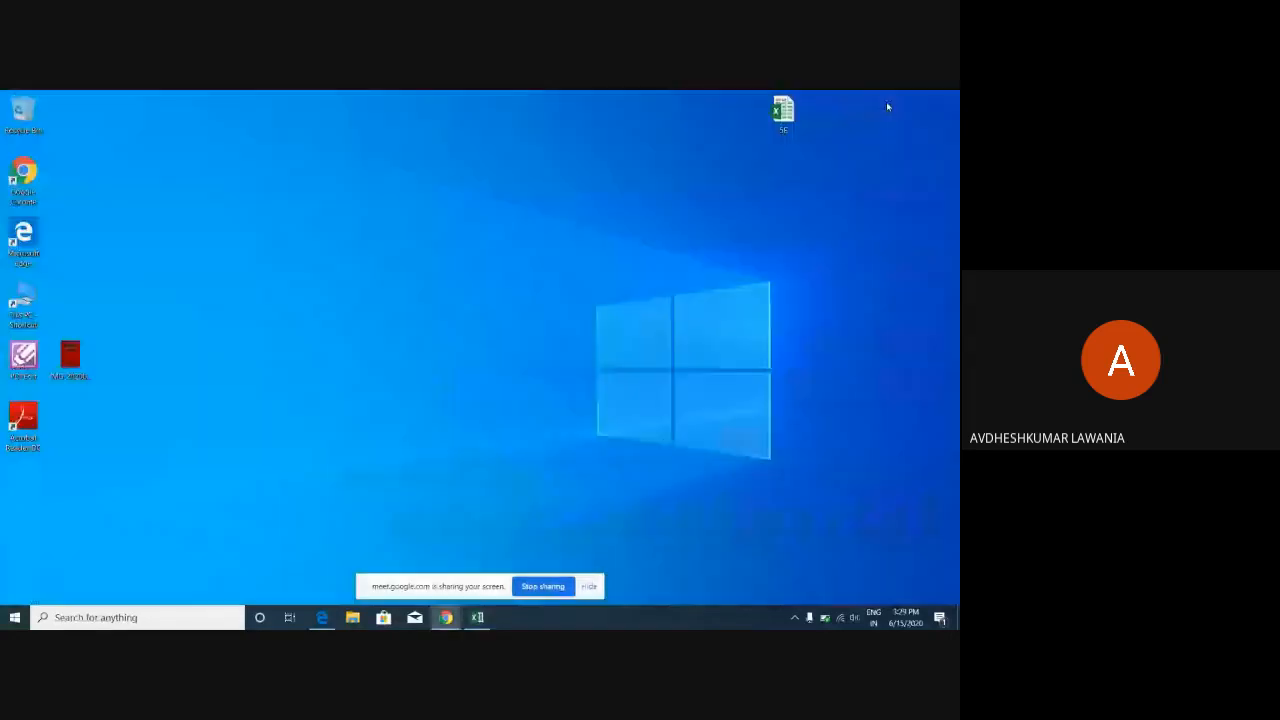
{"action": "mouse_move", "coordinate": [446, 617]}
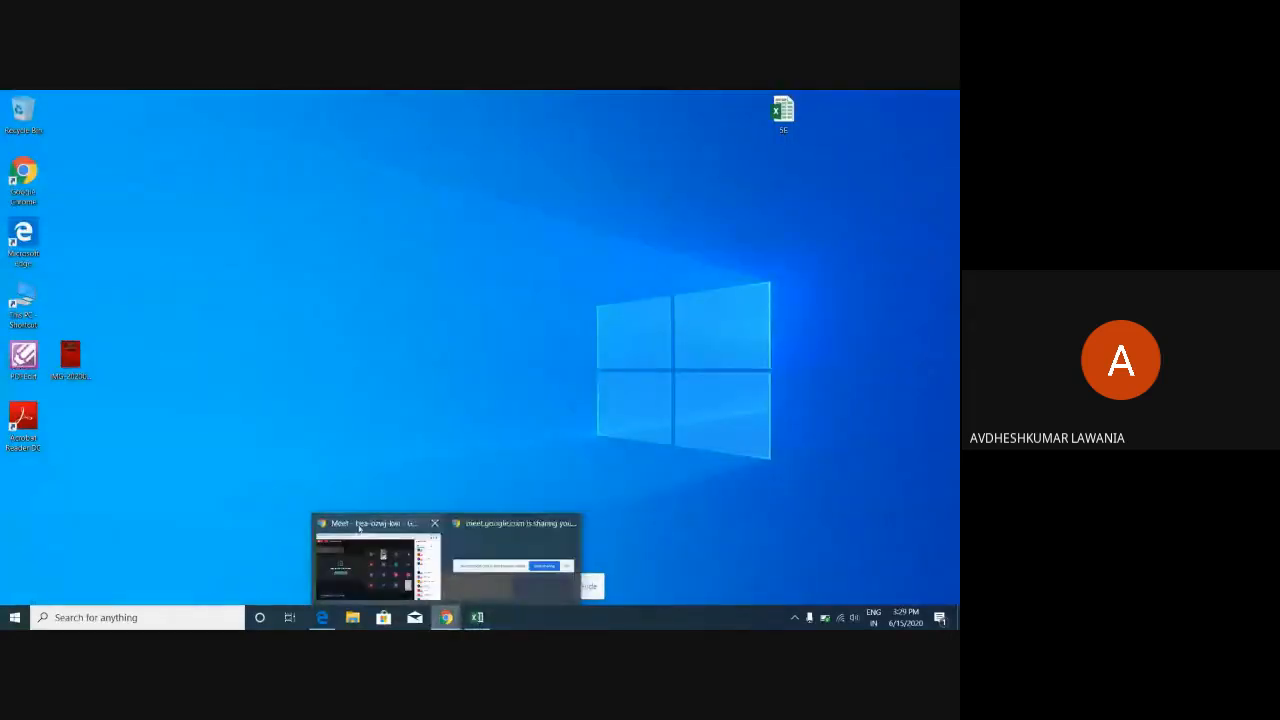
{"action": "left_click", "coordinate": [358, 527]}
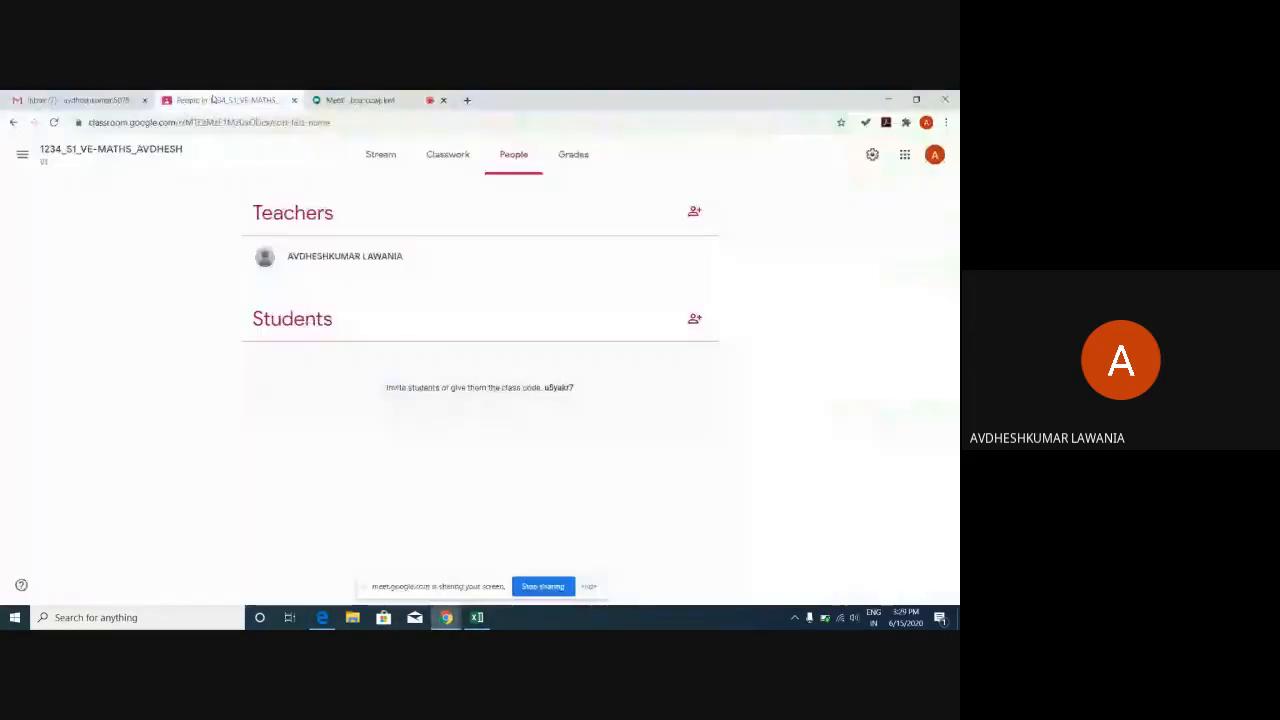
{"action": "left_click", "coordinate": [693, 318]}
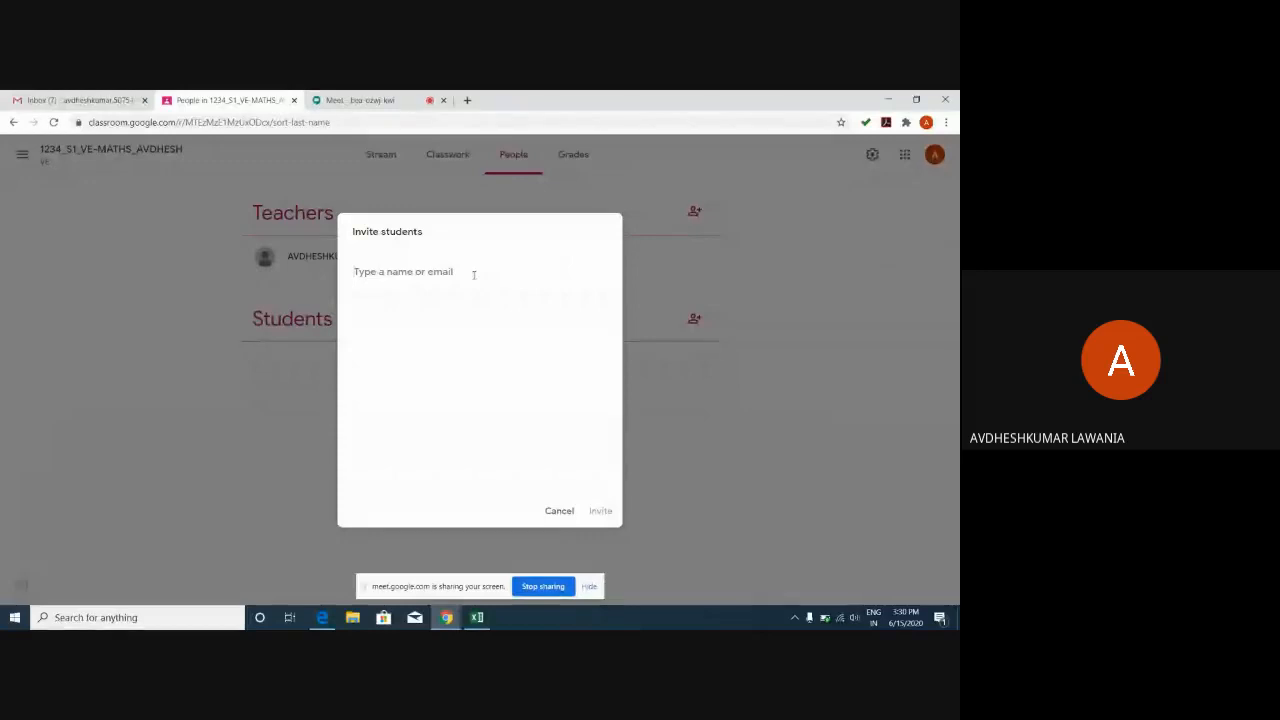
{"action": "key", "text": "ctrl+v"}
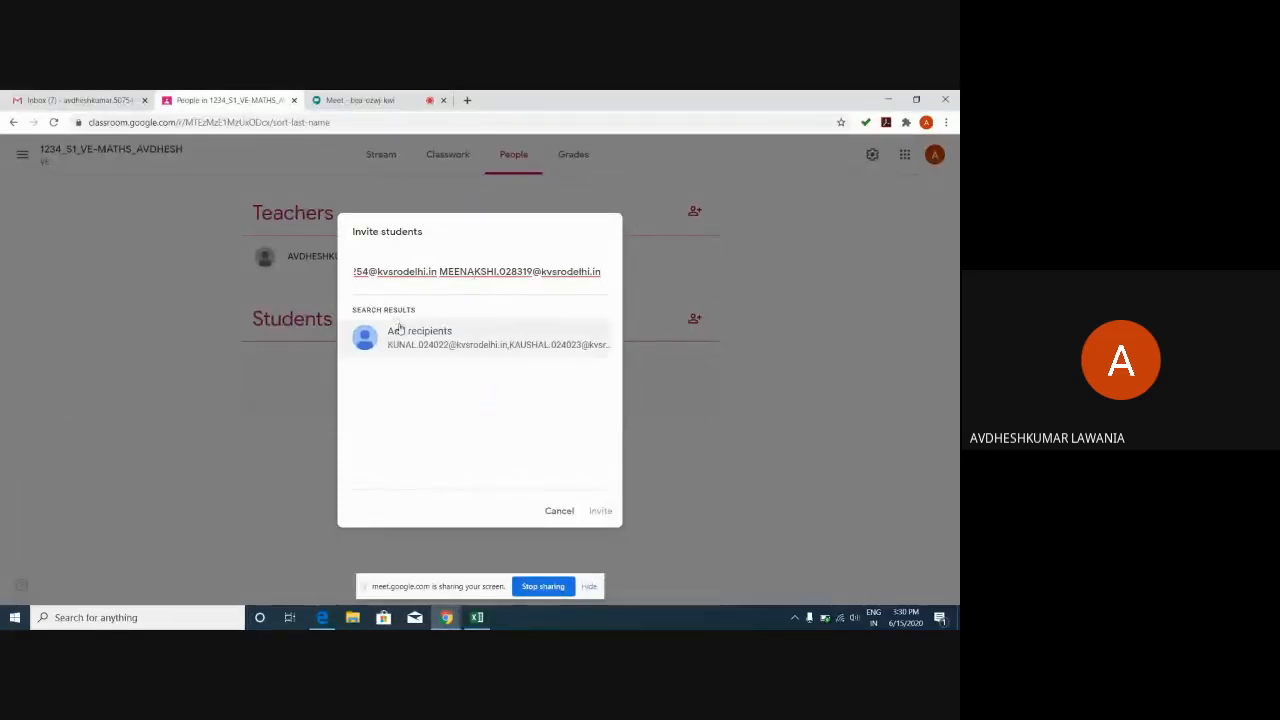
{"action": "left_click", "coordinate": [403, 332]}
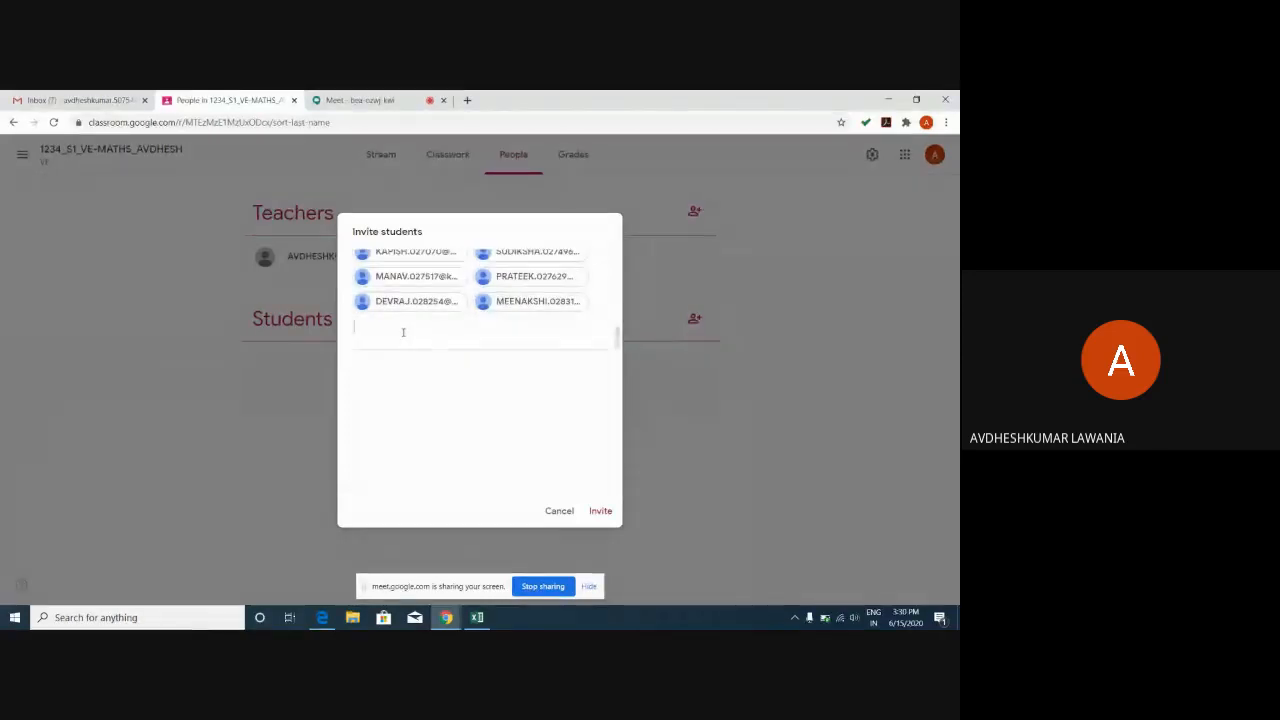
{"action": "mouse_move", "coordinate": [617, 338]}
{"action": "left_mouse_down"}
{"action": "mouse_move", "coordinate": [617, 258]}
{"action": "mouse_move", "coordinate": [623, 357]}
{"action": "left_mouse_up"}
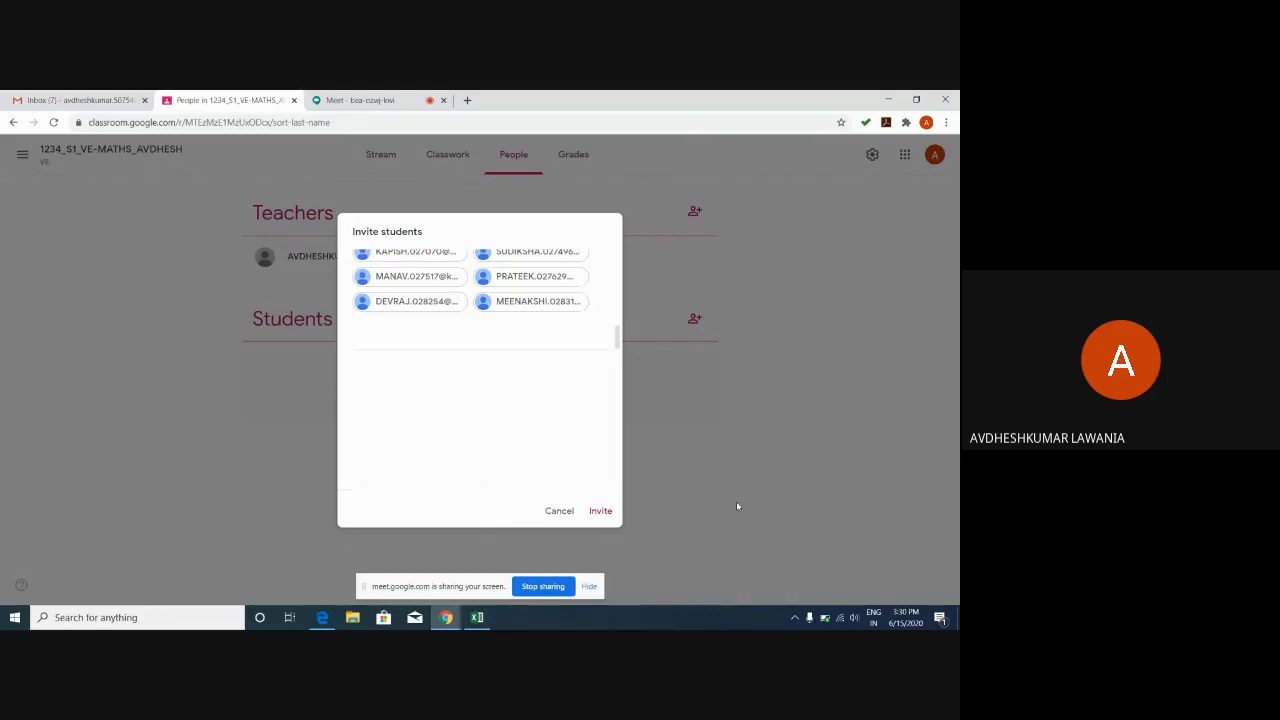
Cancel the batch invite and invite a single student by their Gmail address instead.
{"action": "left_click", "coordinate": [559, 511]}
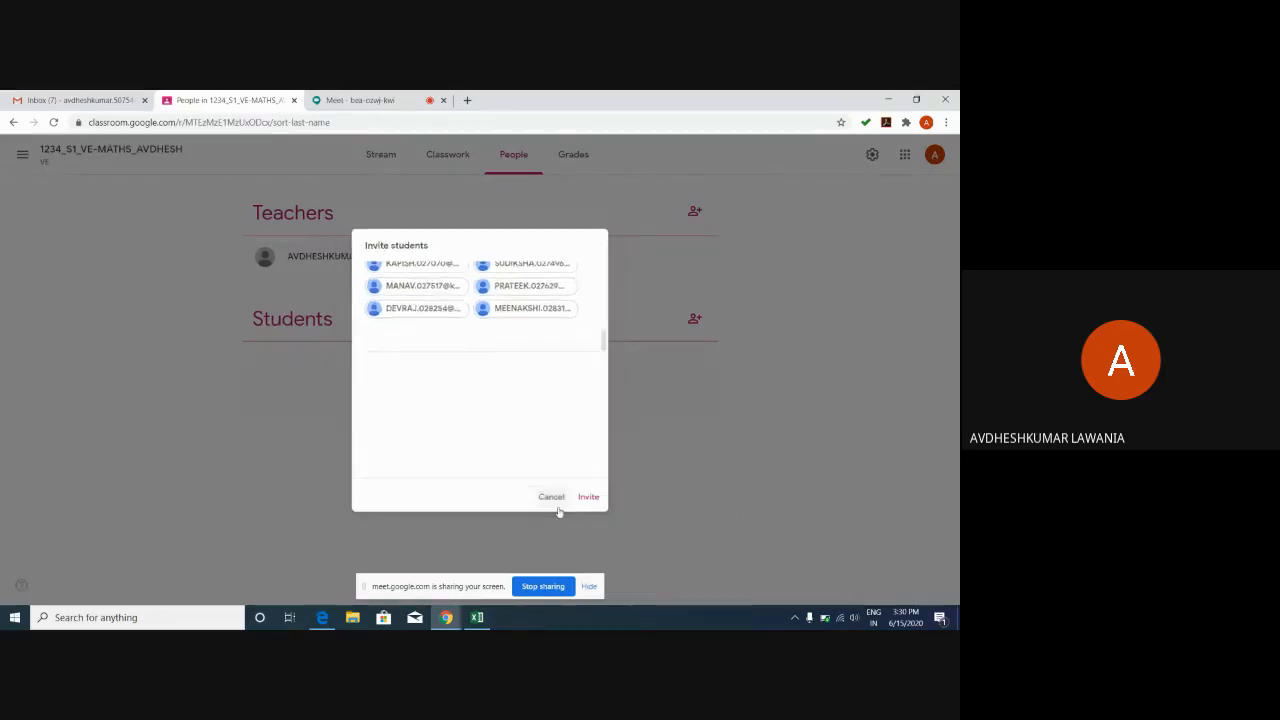
{"action": "left_click", "coordinate": [694, 319]}
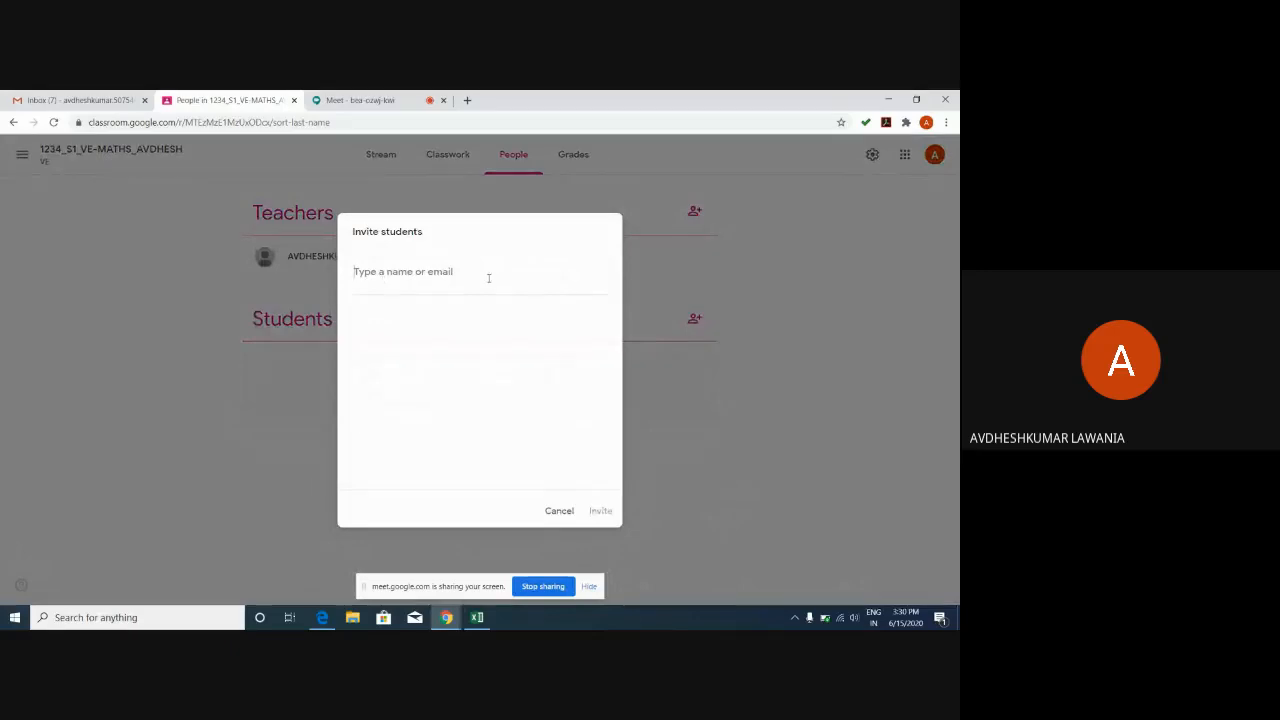
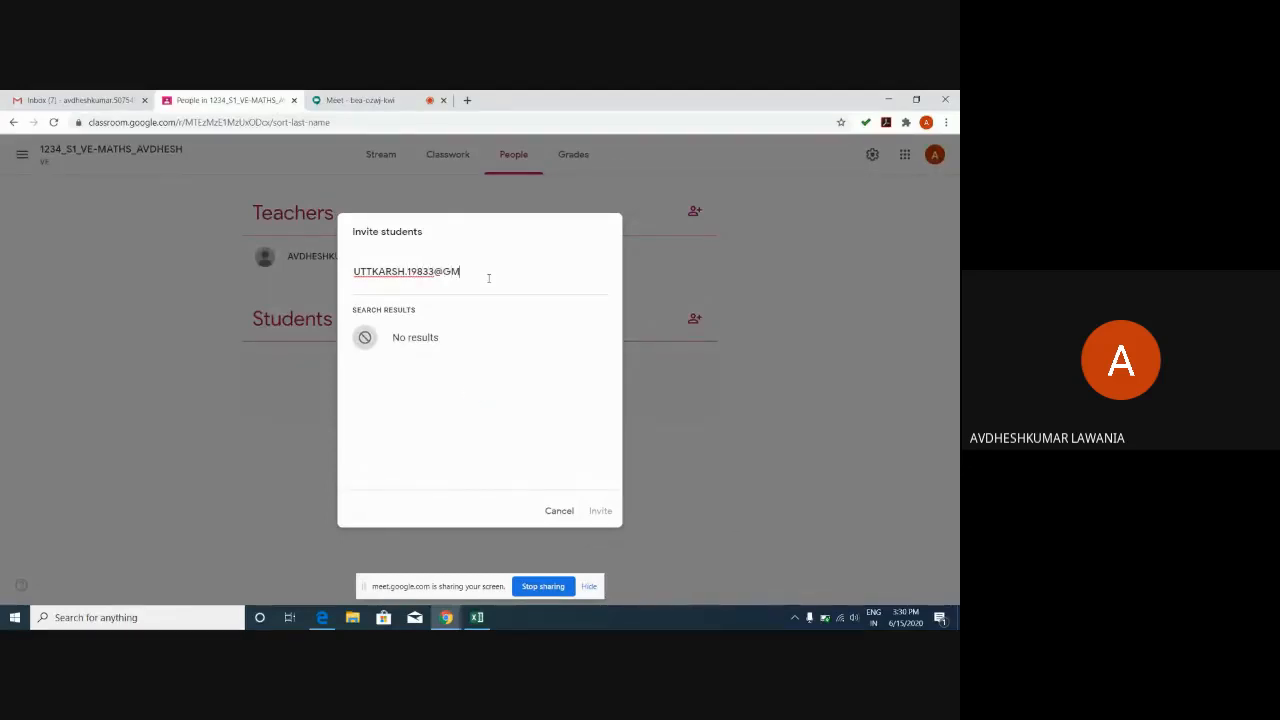
{"action": "left_click", "coordinate": [466, 334]}
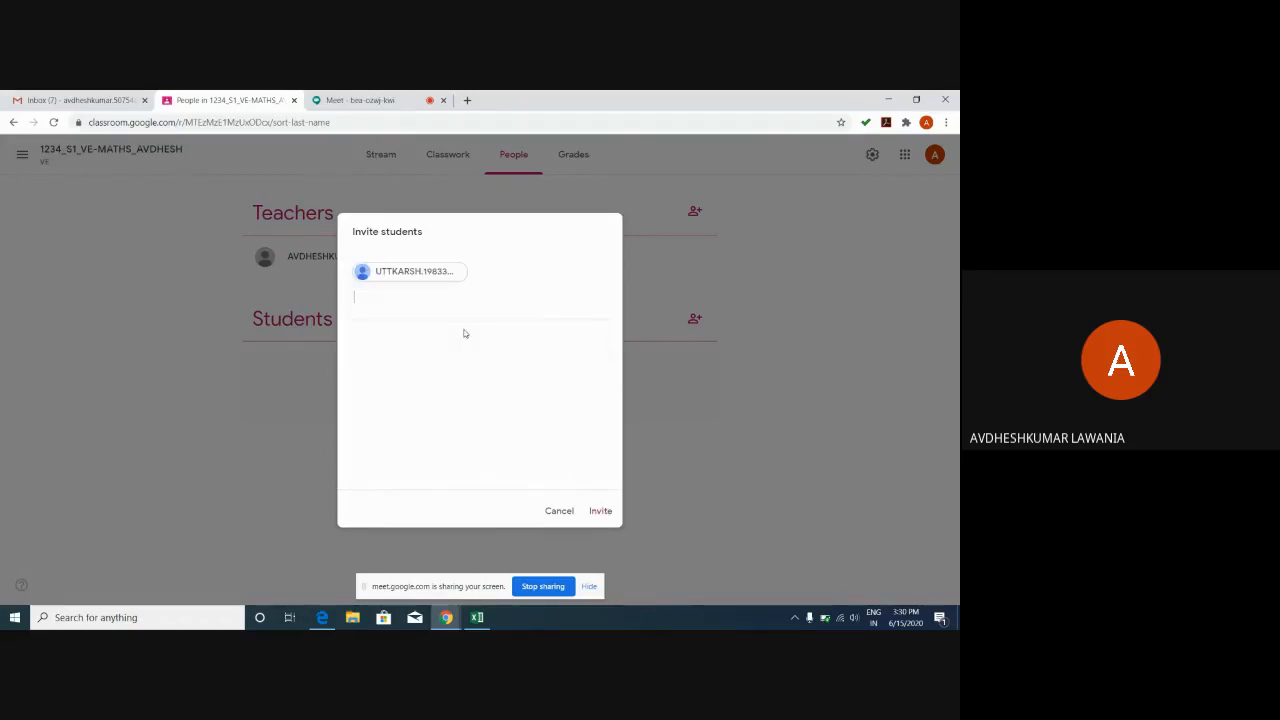
{"action": "left_click", "coordinate": [606, 512]}
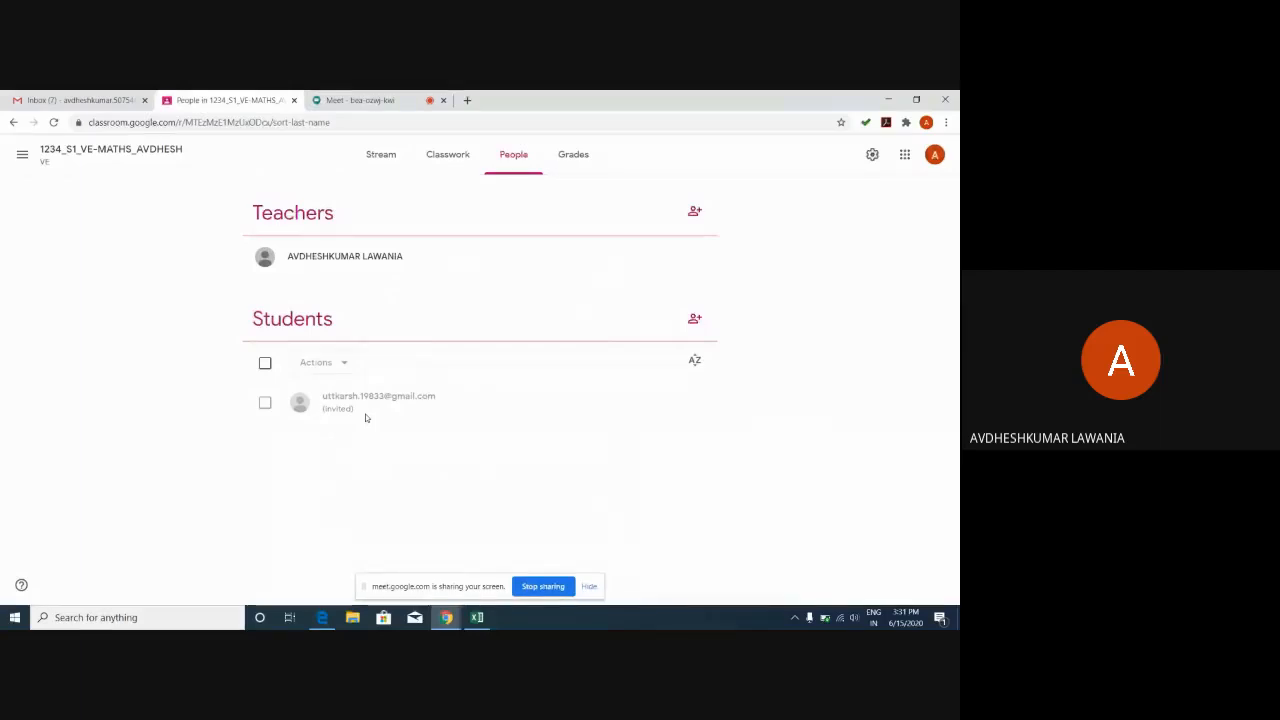
Switch to the student's Edge window and open their Gmail inbox.
{"action": "left_click", "coordinate": [323, 620]}
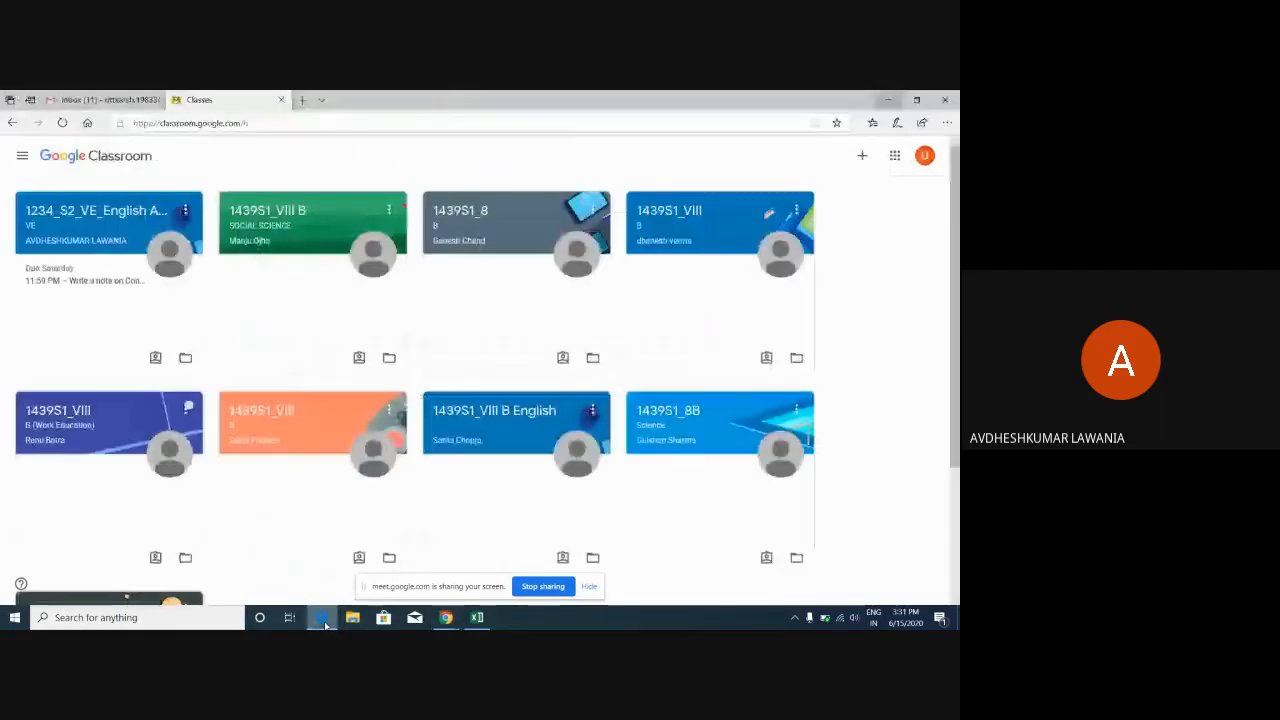
{"action": "left_click", "coordinate": [85, 100]}
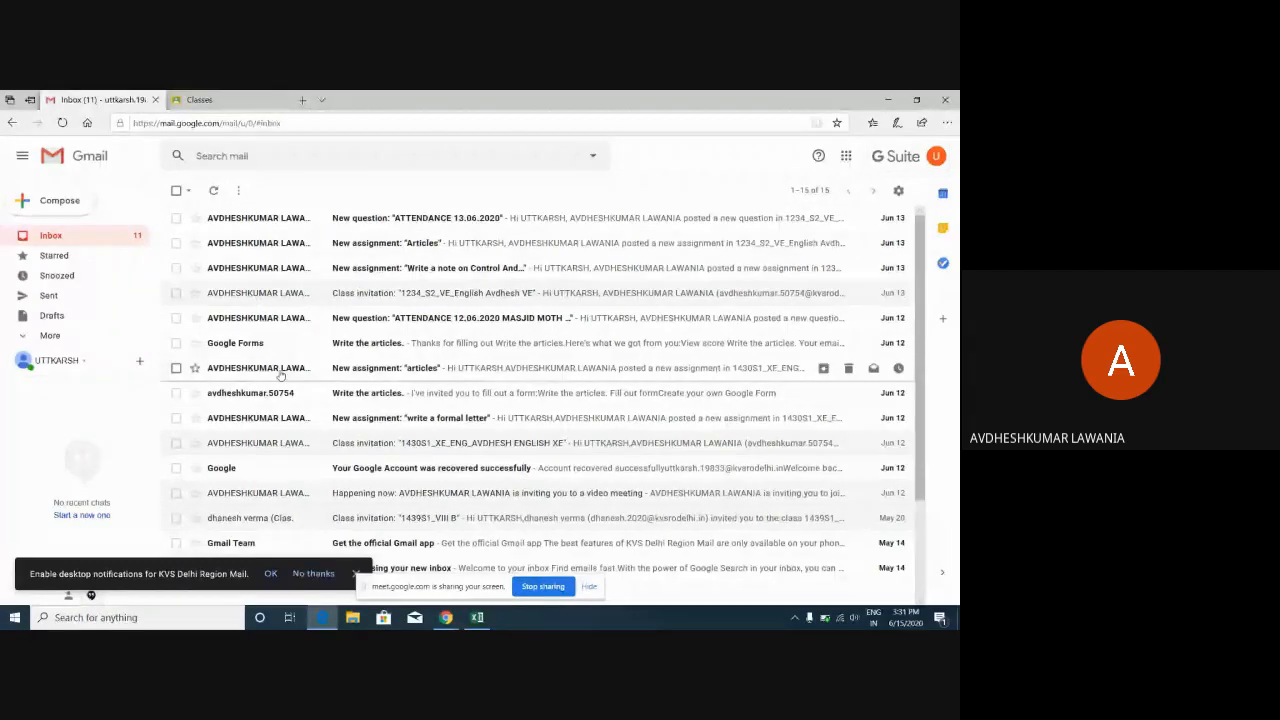
Dismiss the notifications prompt, reload the student's Gmail inbox, then return to the teacher's People page.
{"action": "left_click", "coordinate": [355, 574]}
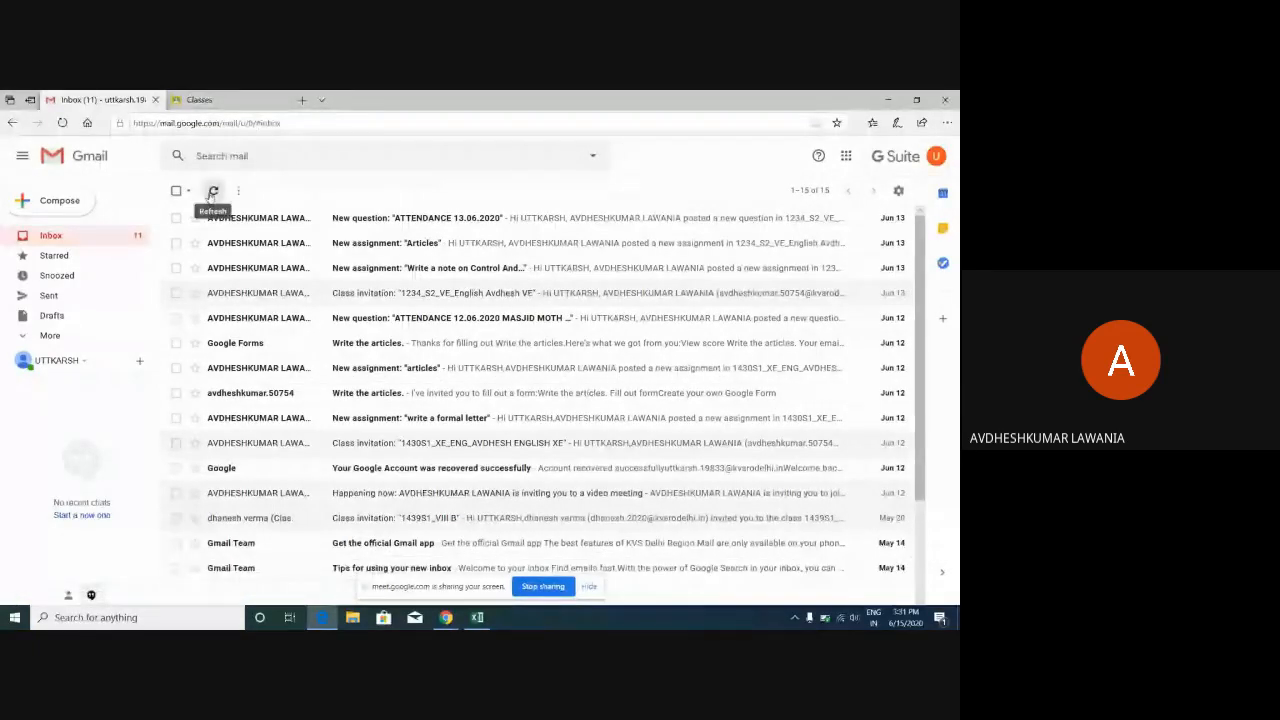
{"action": "left_click", "coordinate": [62, 123]}
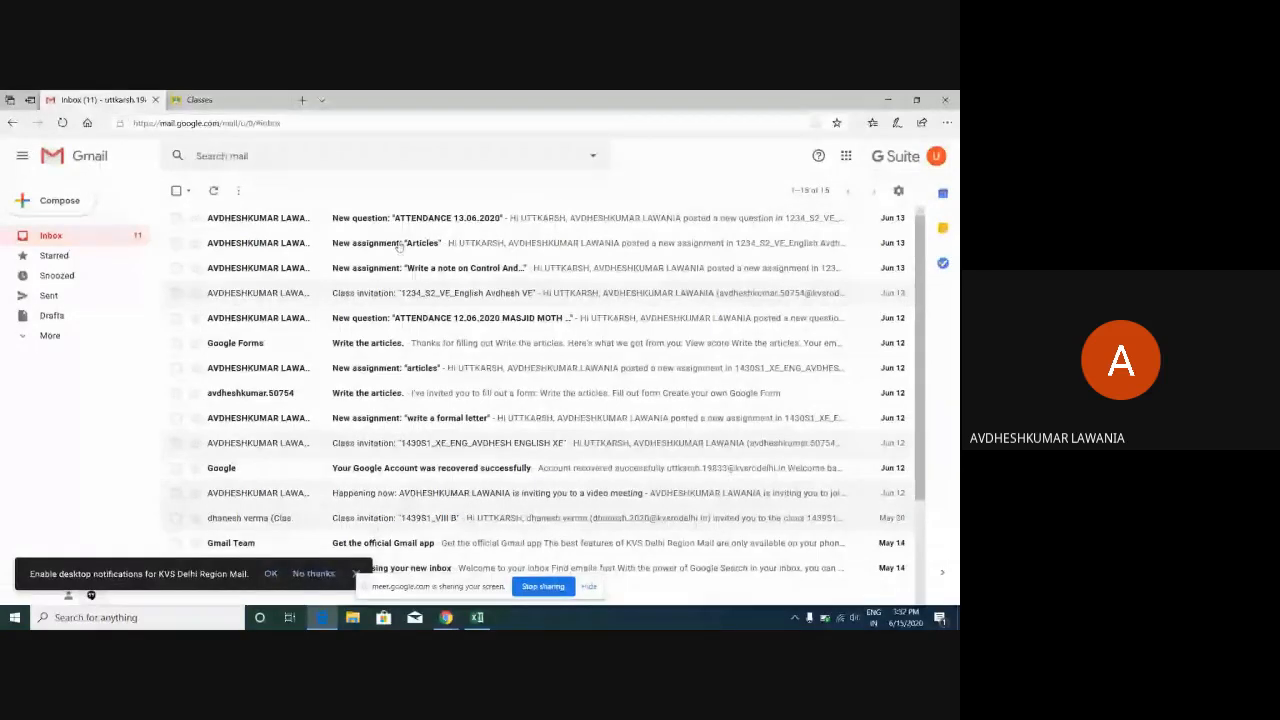
{"action": "left_click", "coordinate": [229, 101]}
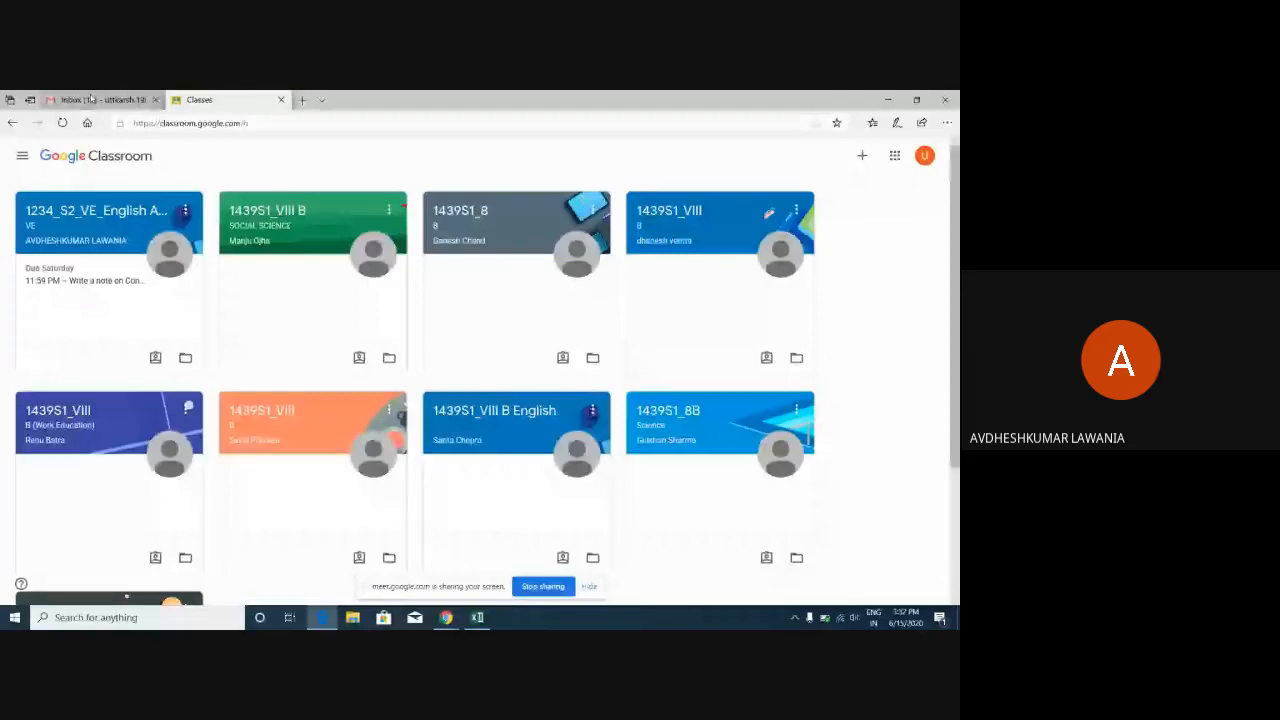
{"action": "left_click", "coordinate": [90, 100]}
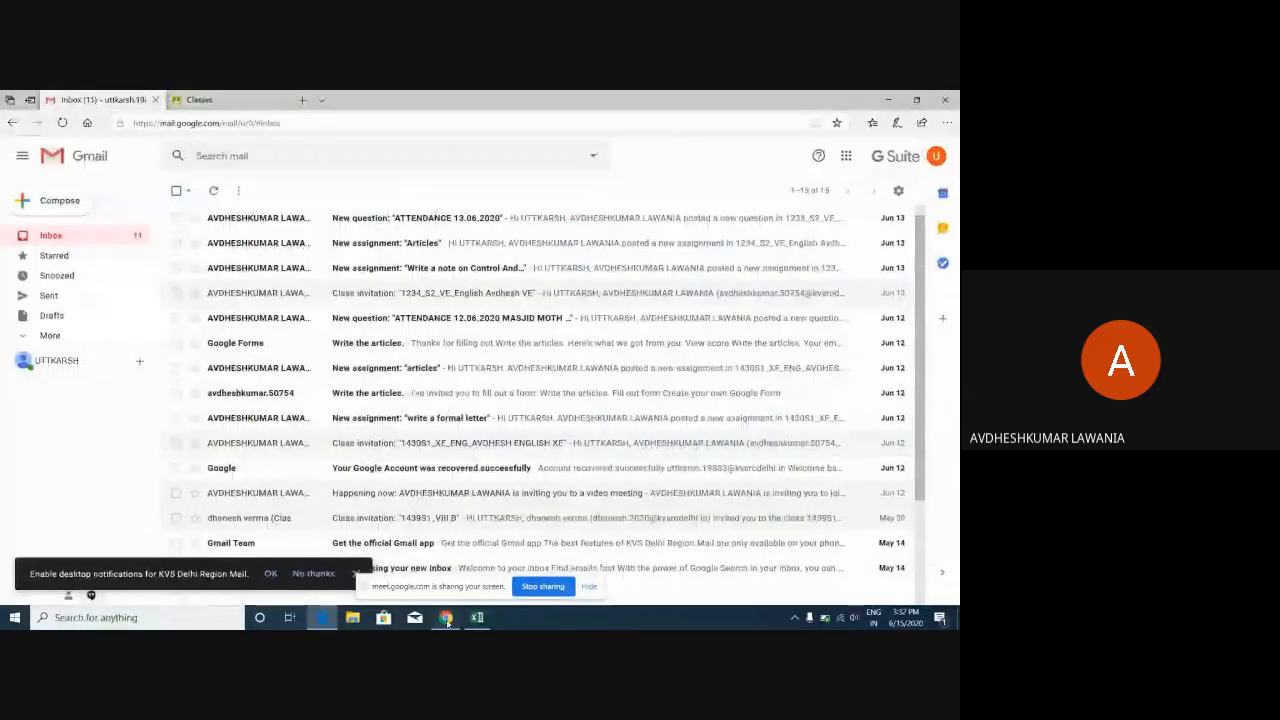
{"action": "mouse_move", "coordinate": [446, 619]}
{"action": "left_click", "coordinate": [378, 558]}
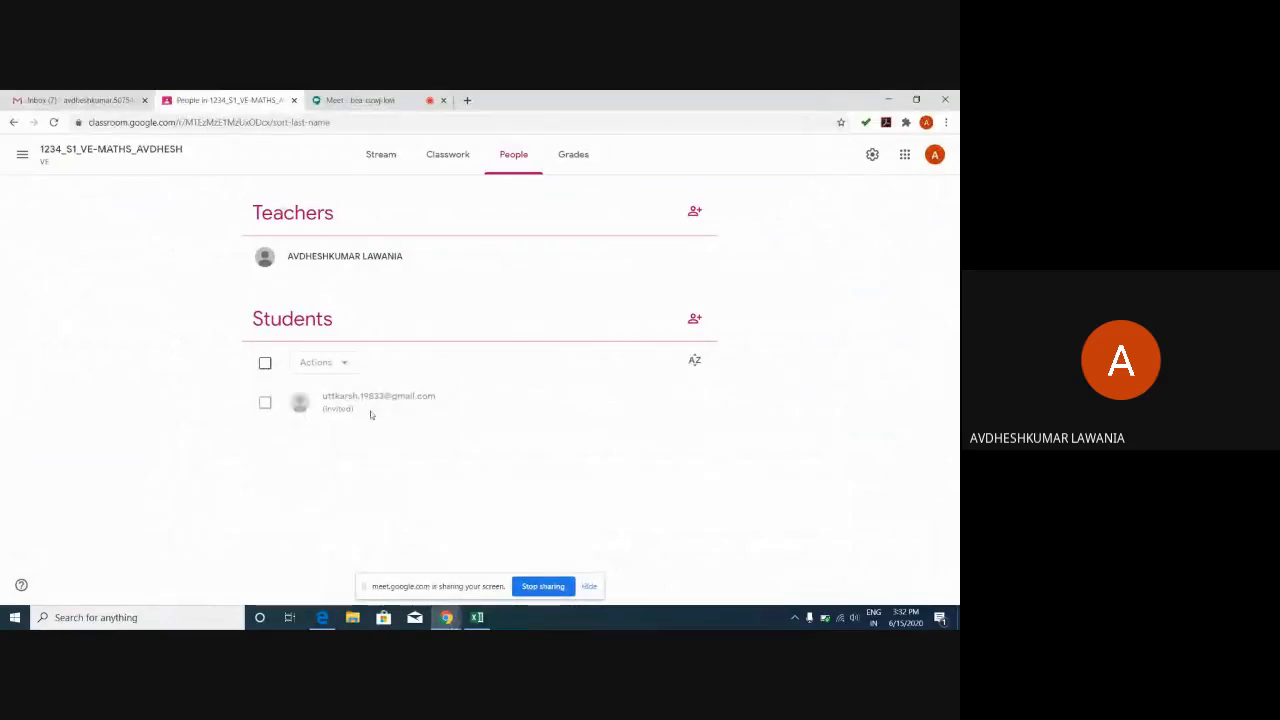
Invite the student's school email address as a second student of the maths class.
{"action": "left_click", "coordinate": [265, 402]}
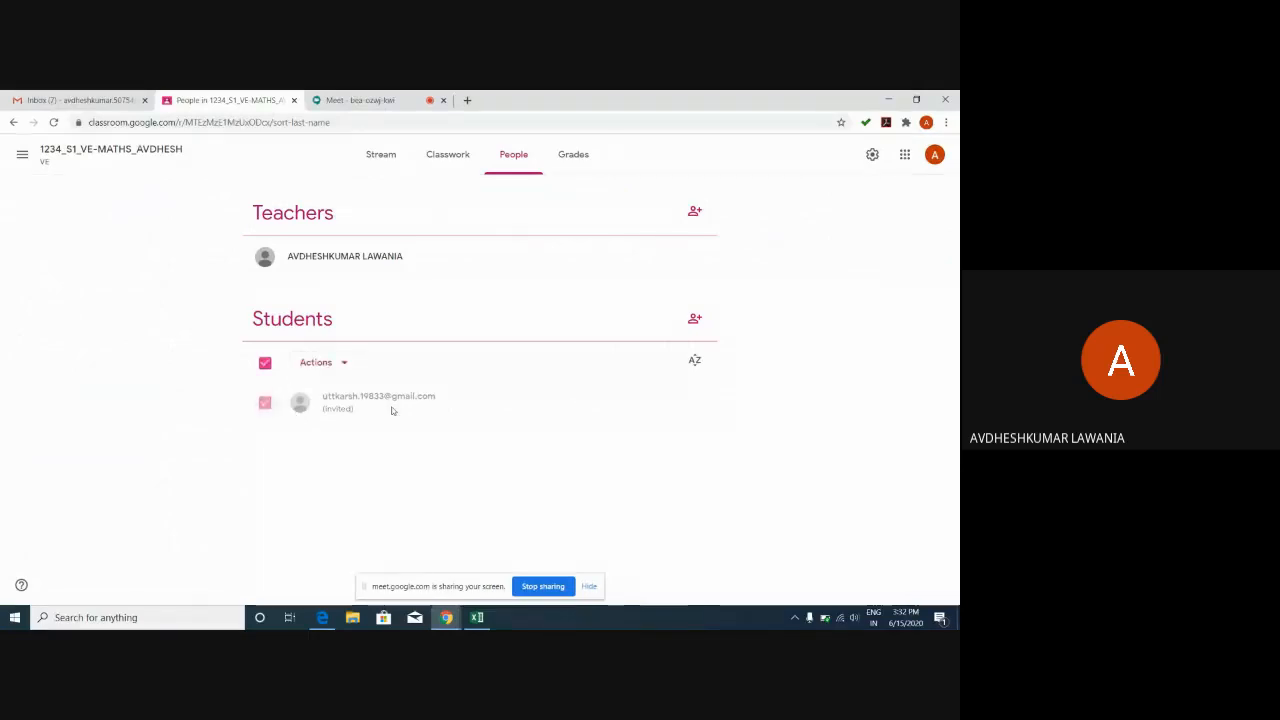
{"action": "left_click", "coordinate": [692, 319]}
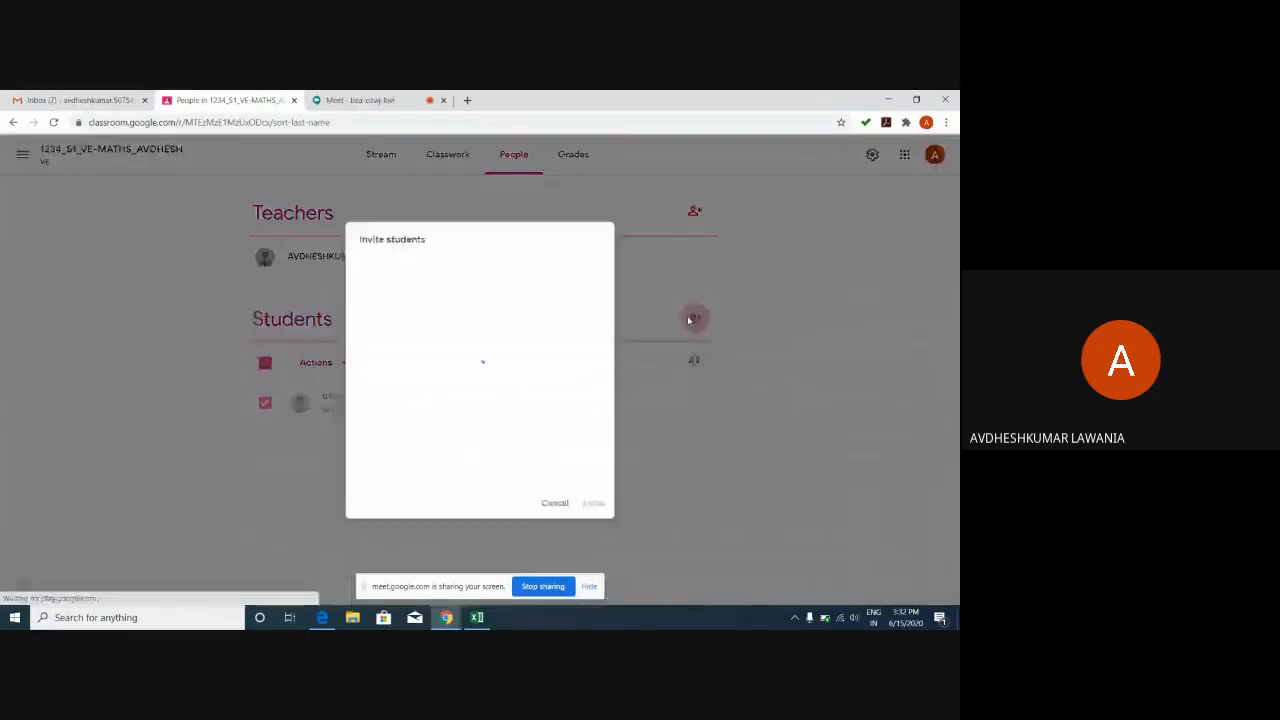
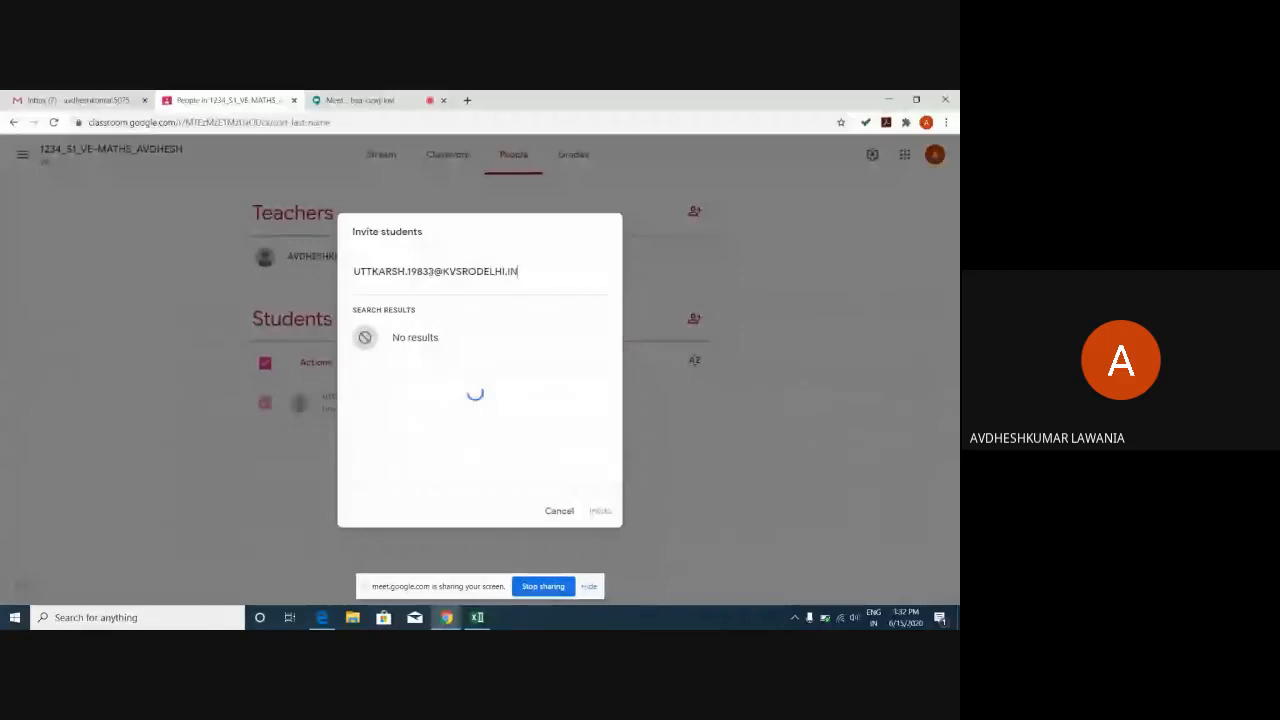
{"action": "left_click", "coordinate": [517, 343]}
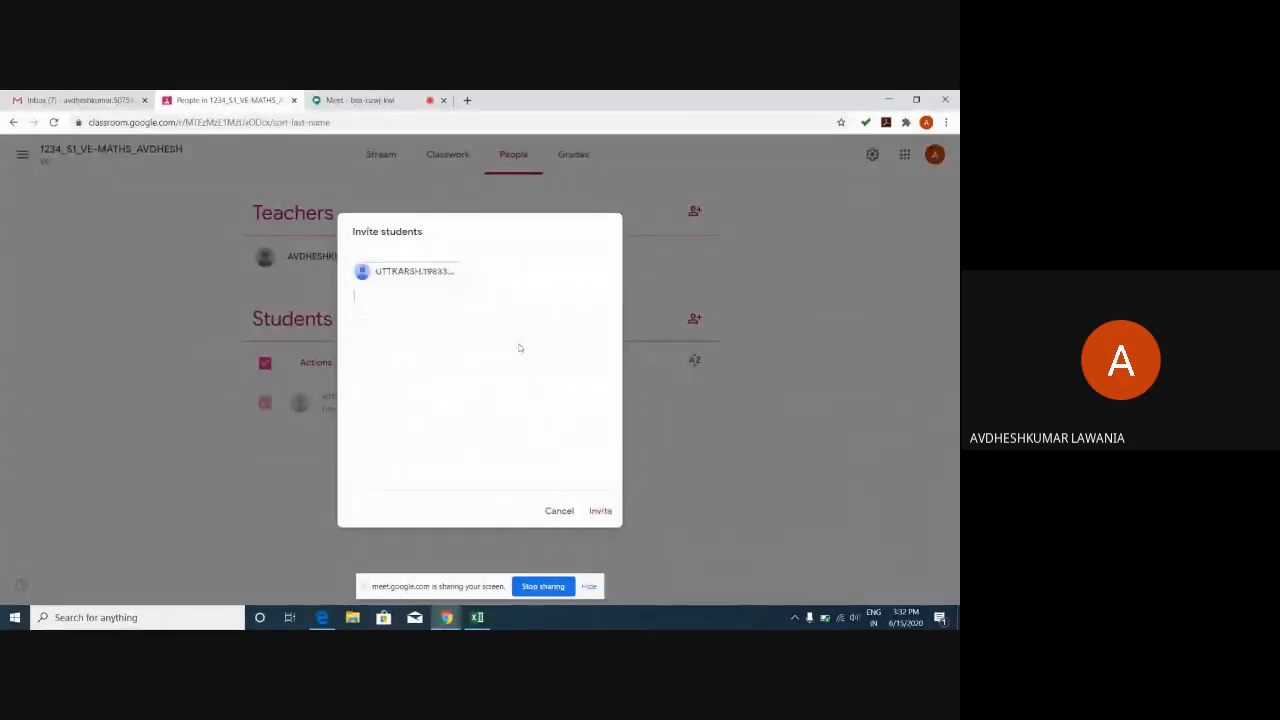
{"action": "left_click", "coordinate": [411, 278]}
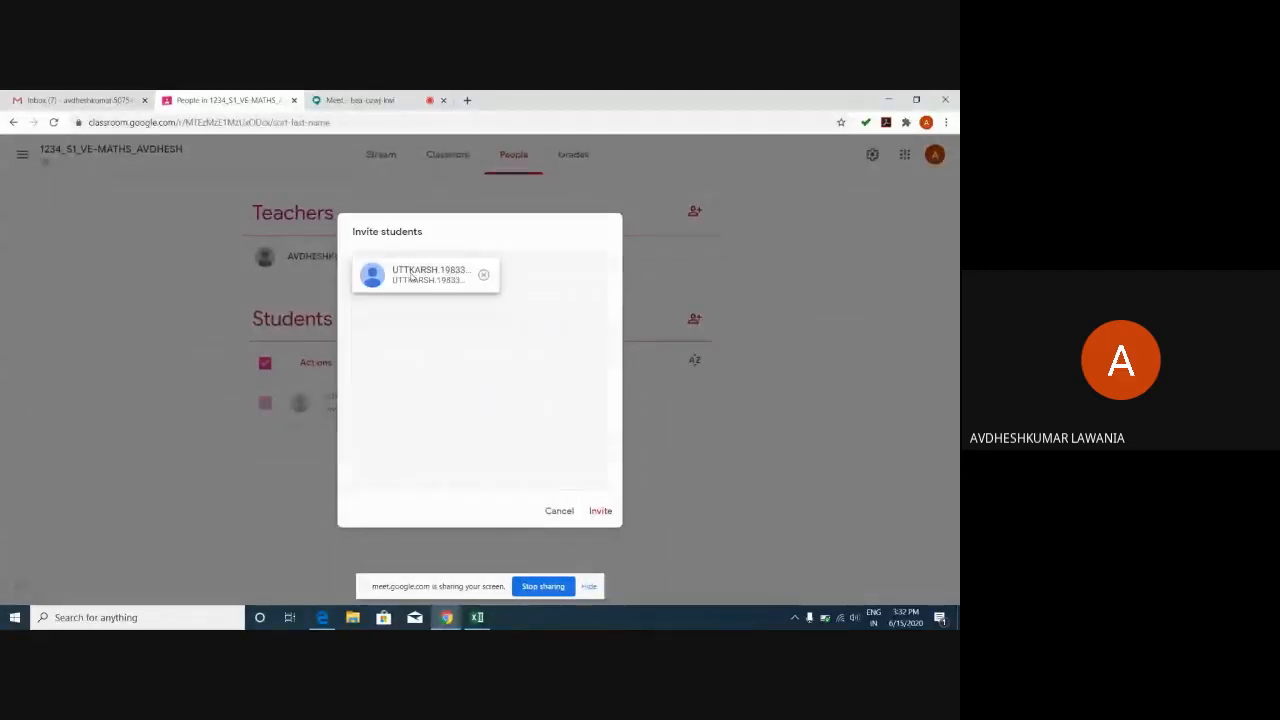
{"action": "left_click", "coordinate": [596, 512]}
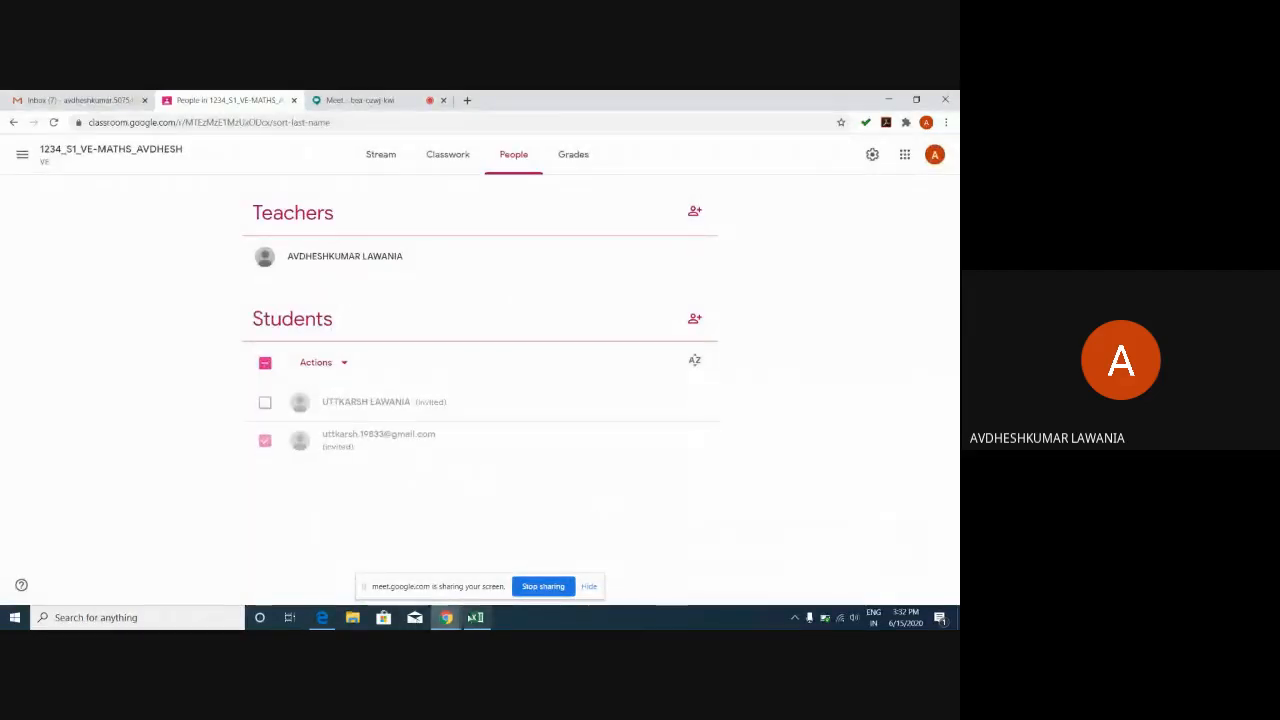
{"action": "left_click", "coordinate": [323, 620]}
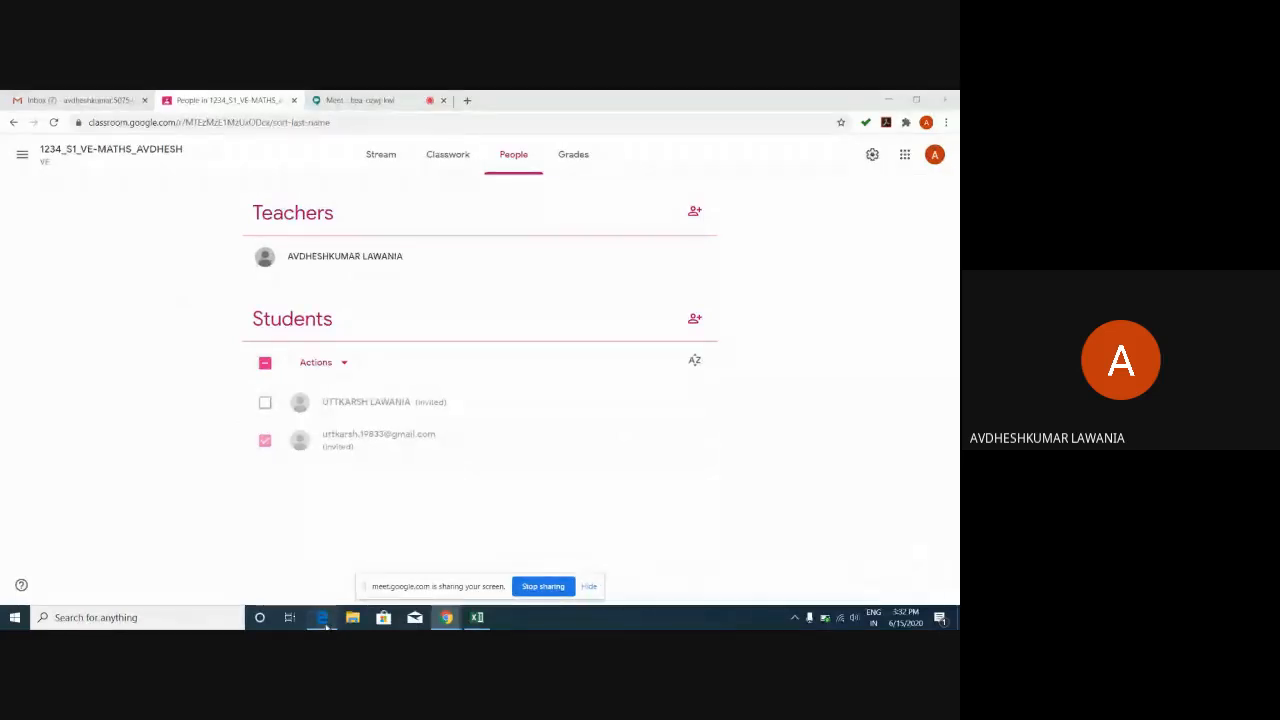
Open the 1234_S1_VE-MATHS invitation email in the student's inbox, accept it, and minimize the blank window.
{"action": "left_click", "coordinate": [213, 191]}
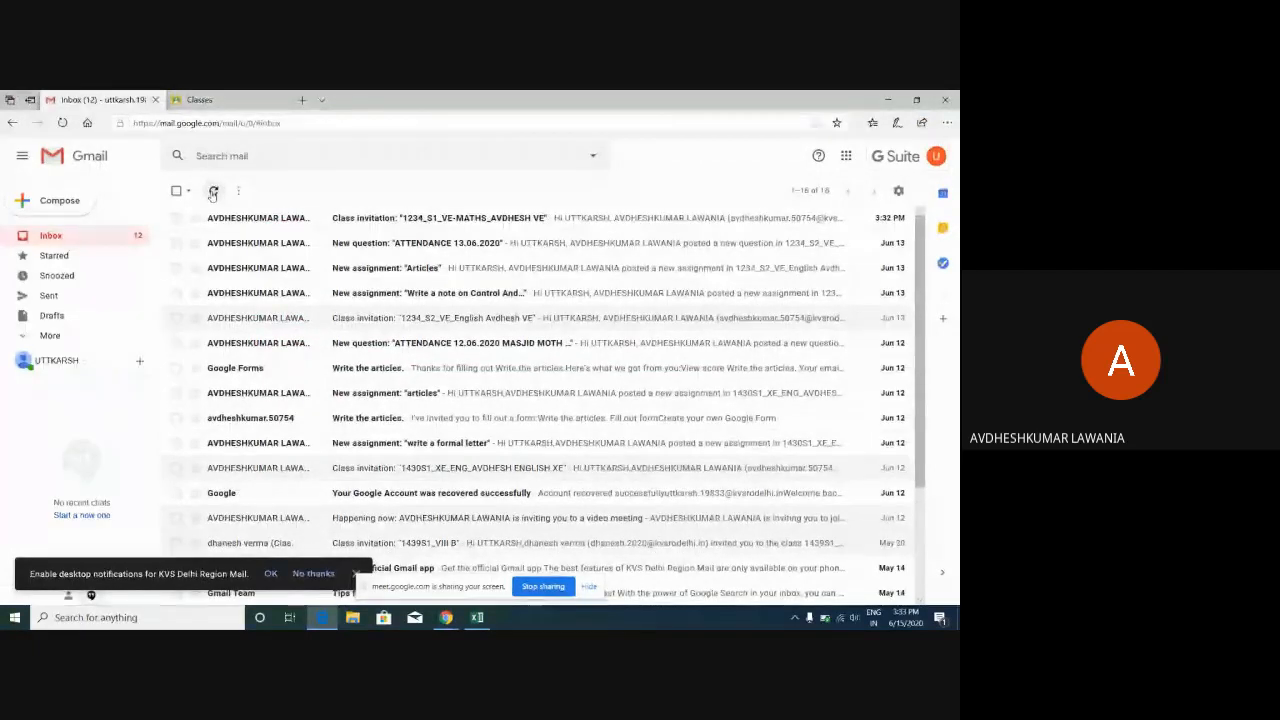
{"action": "left_click", "coordinate": [460, 220]}
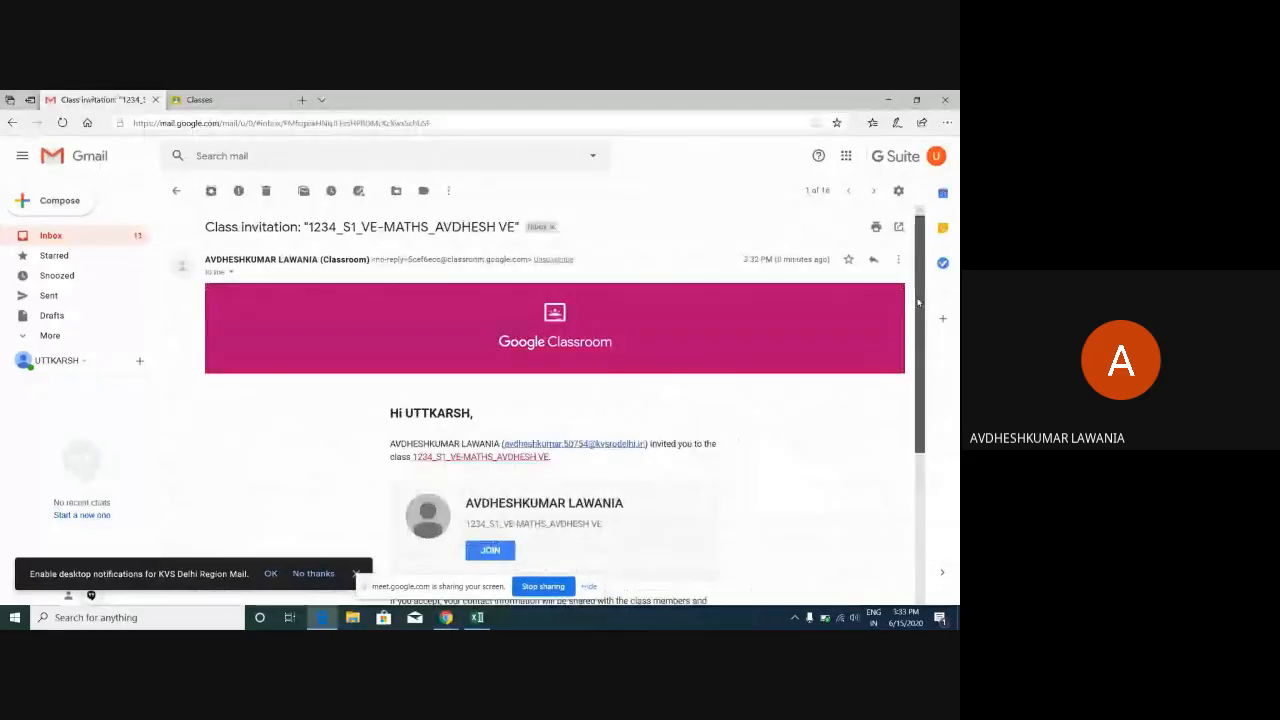
{"action": "scroll", "coordinate": [918, 303], "scroll_direction": "down", "scroll_amount": 1}
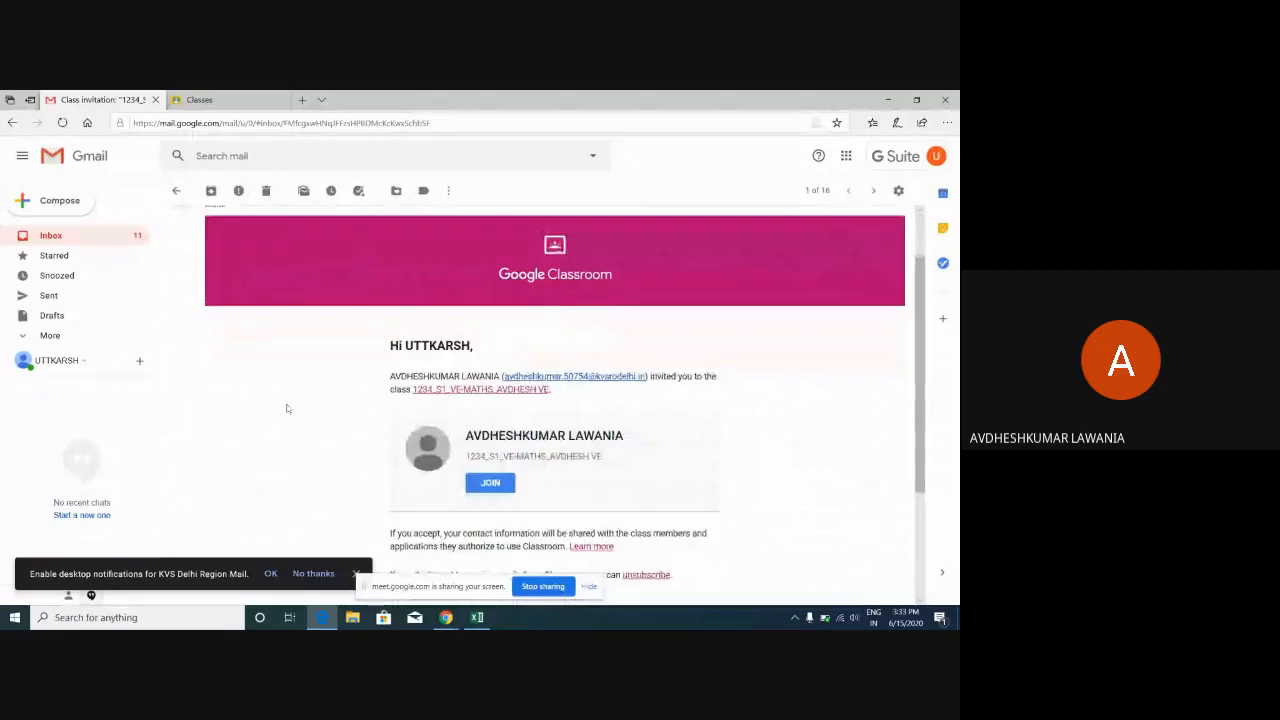
{"action": "left_click", "coordinate": [496, 486]}
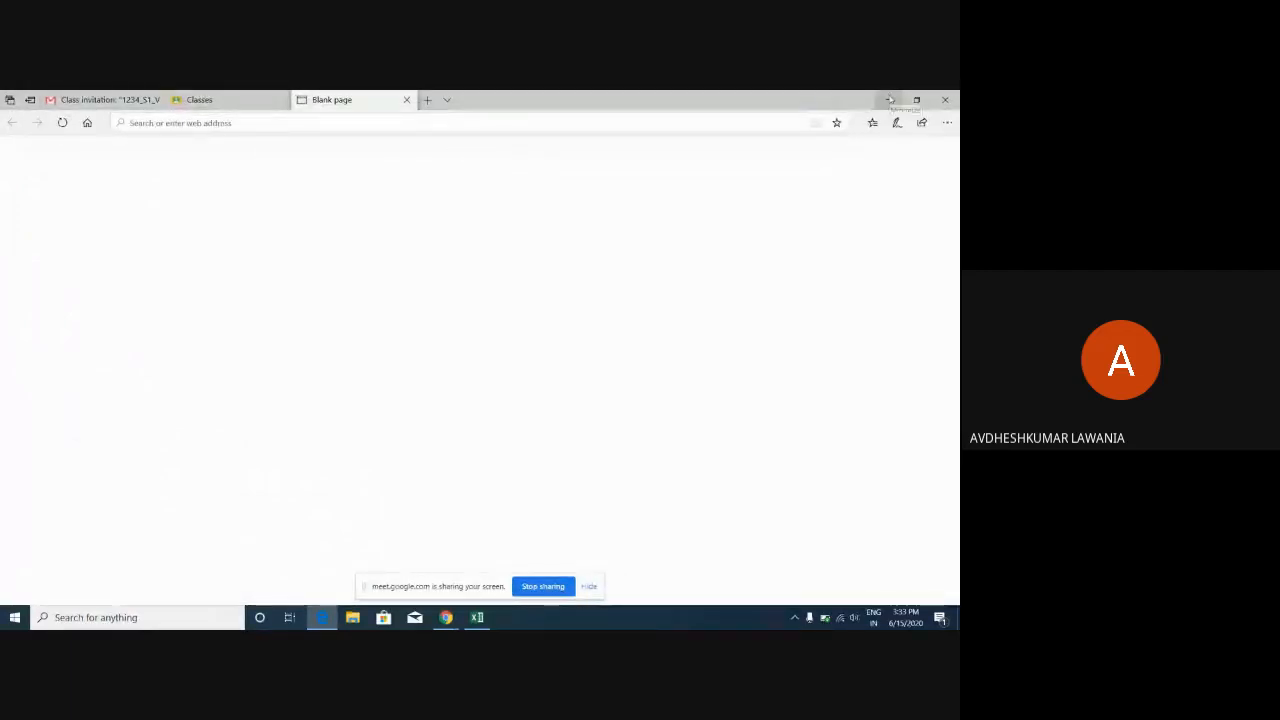
{"action": "left_click", "coordinate": [888, 100]}
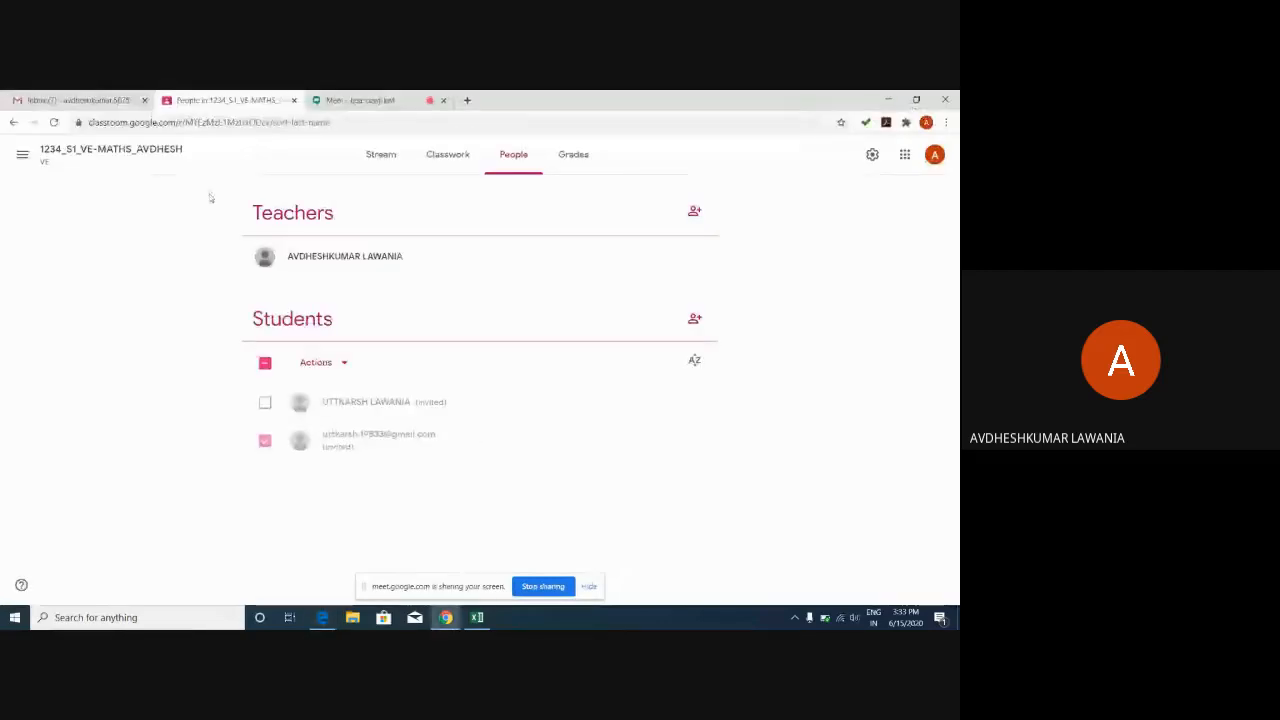
Reload the maths class People page to show the updated student roster.
{"action": "left_click", "coordinate": [53, 122]}
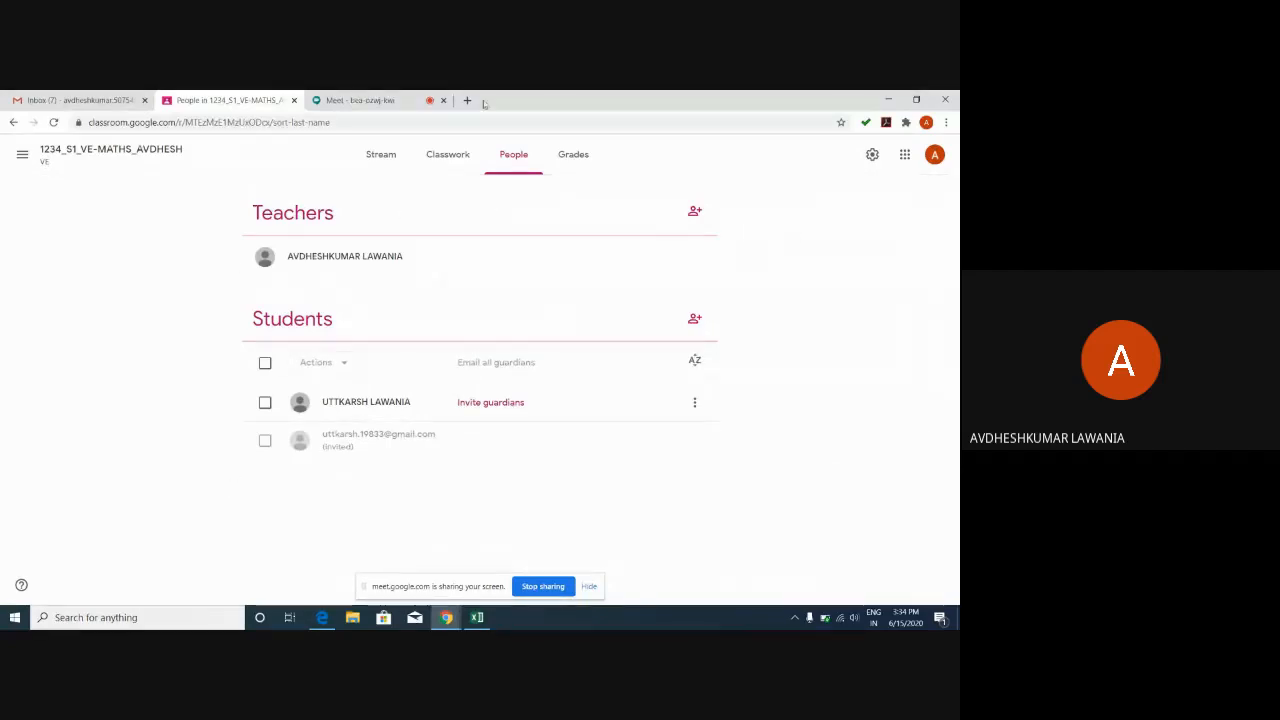
{"action": "left_click", "coordinate": [381, 104]}
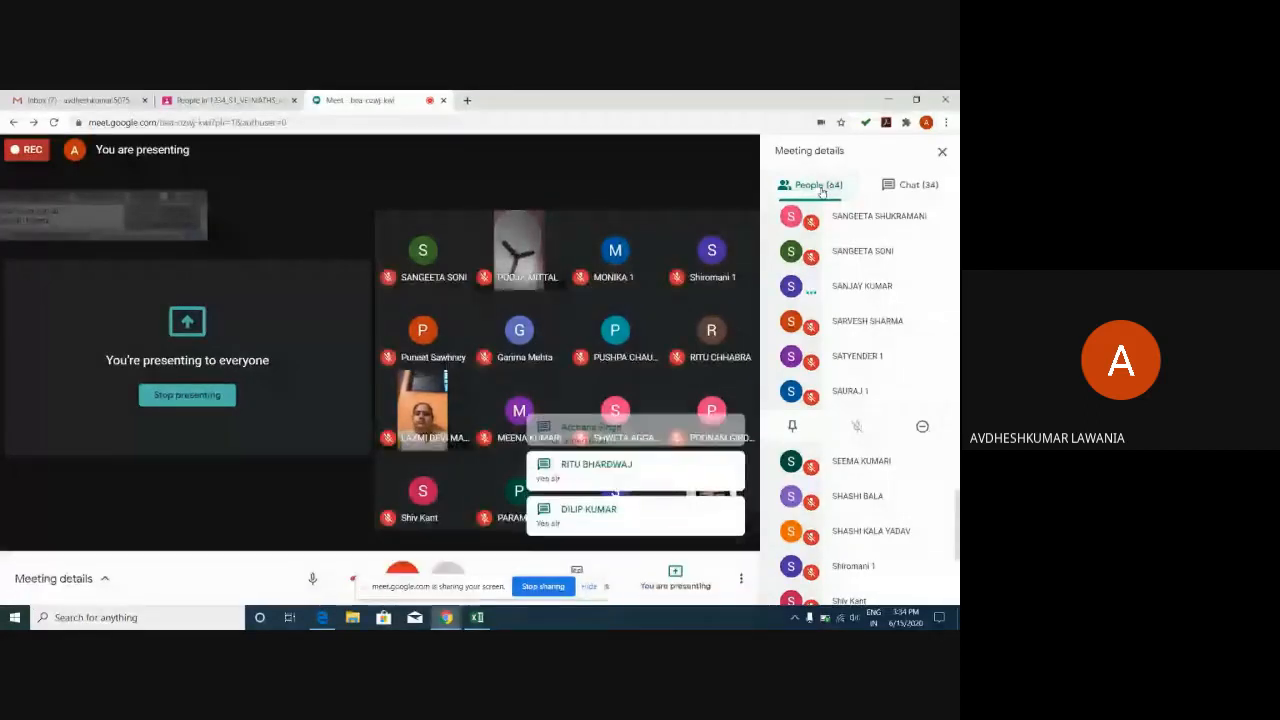
{"action": "left_click", "coordinate": [222, 100]}
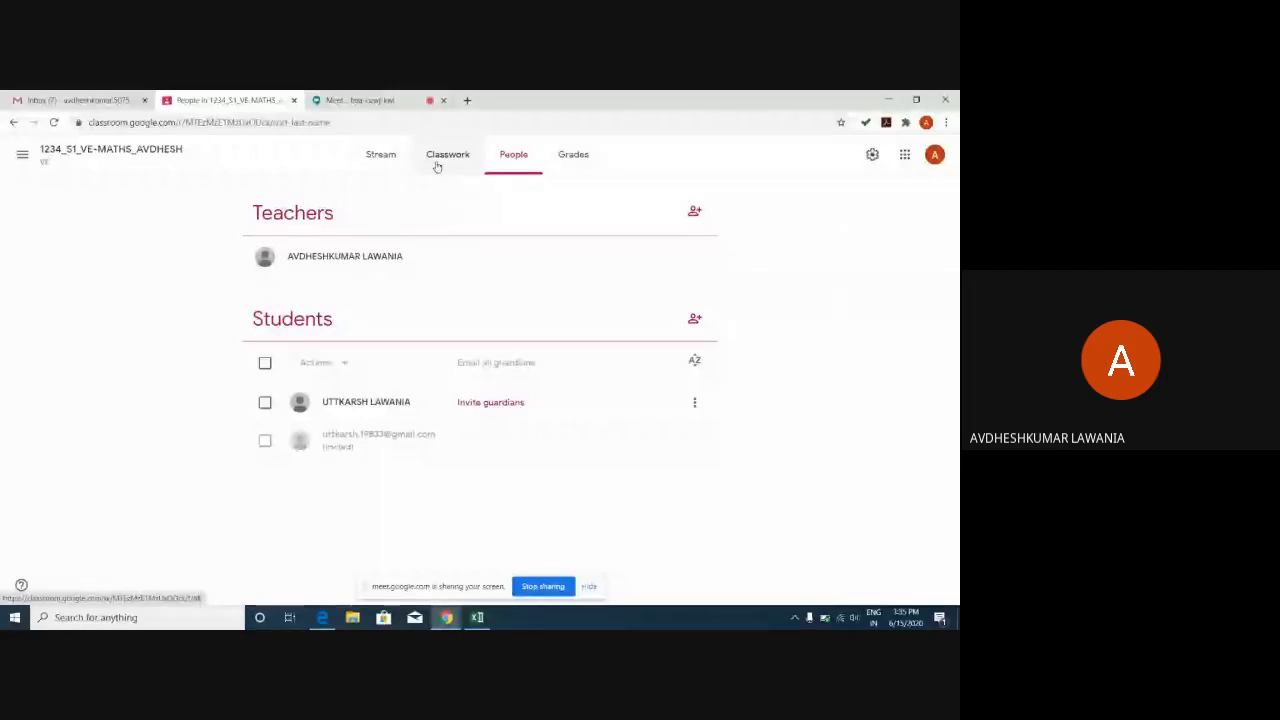
Go to the maths class's Classwork page and open the + Create menu.
{"action": "left_click", "coordinate": [436, 166]}
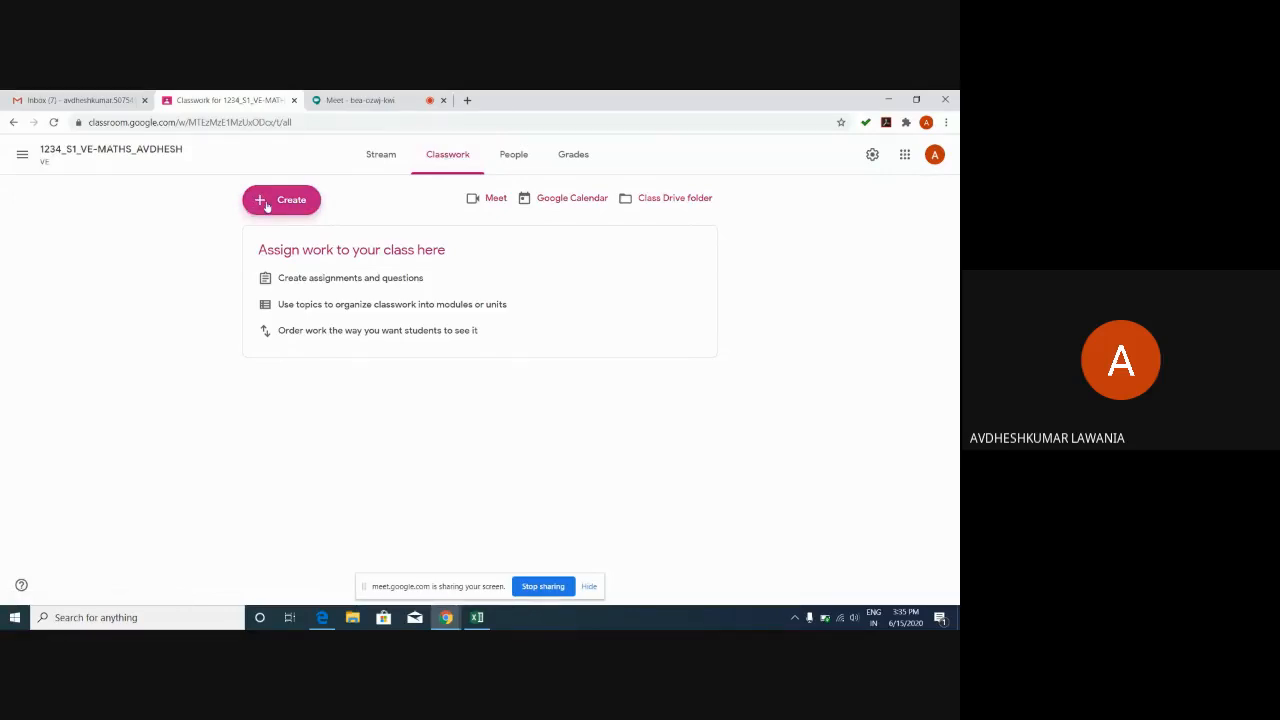
{"action": "left_click", "coordinate": [266, 204]}
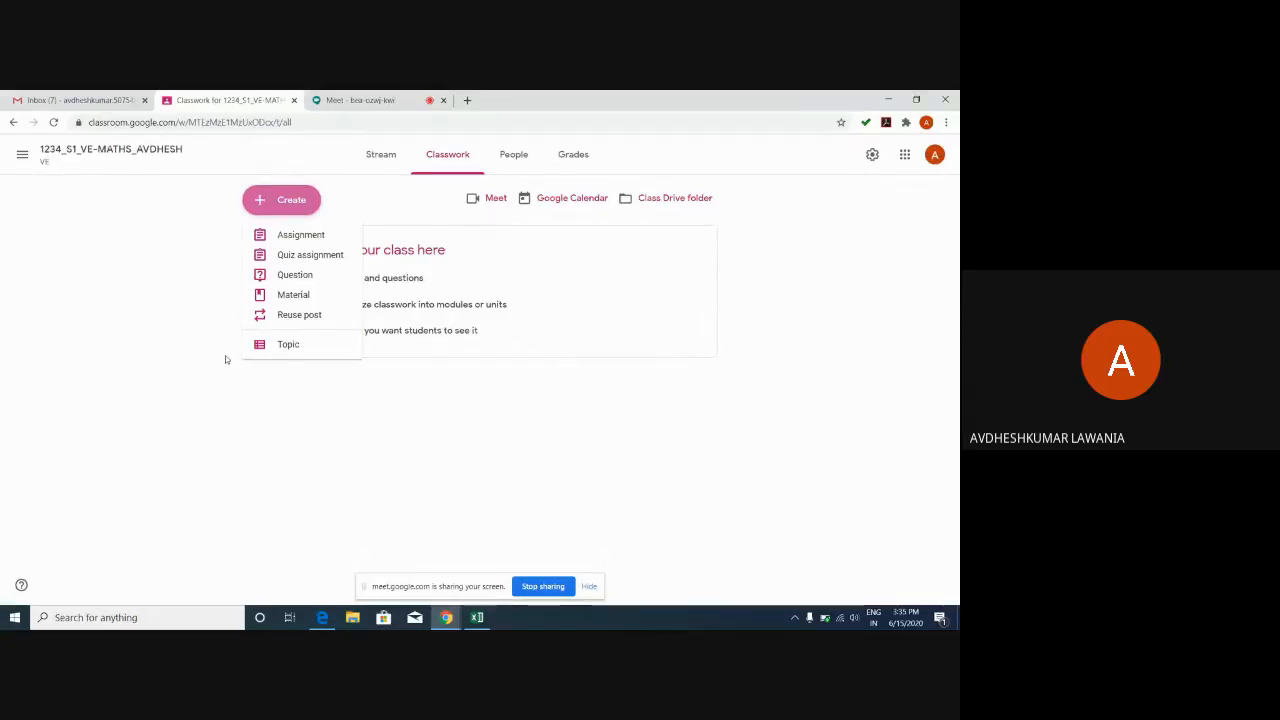
{"action": "left_click", "coordinate": [223, 258]}
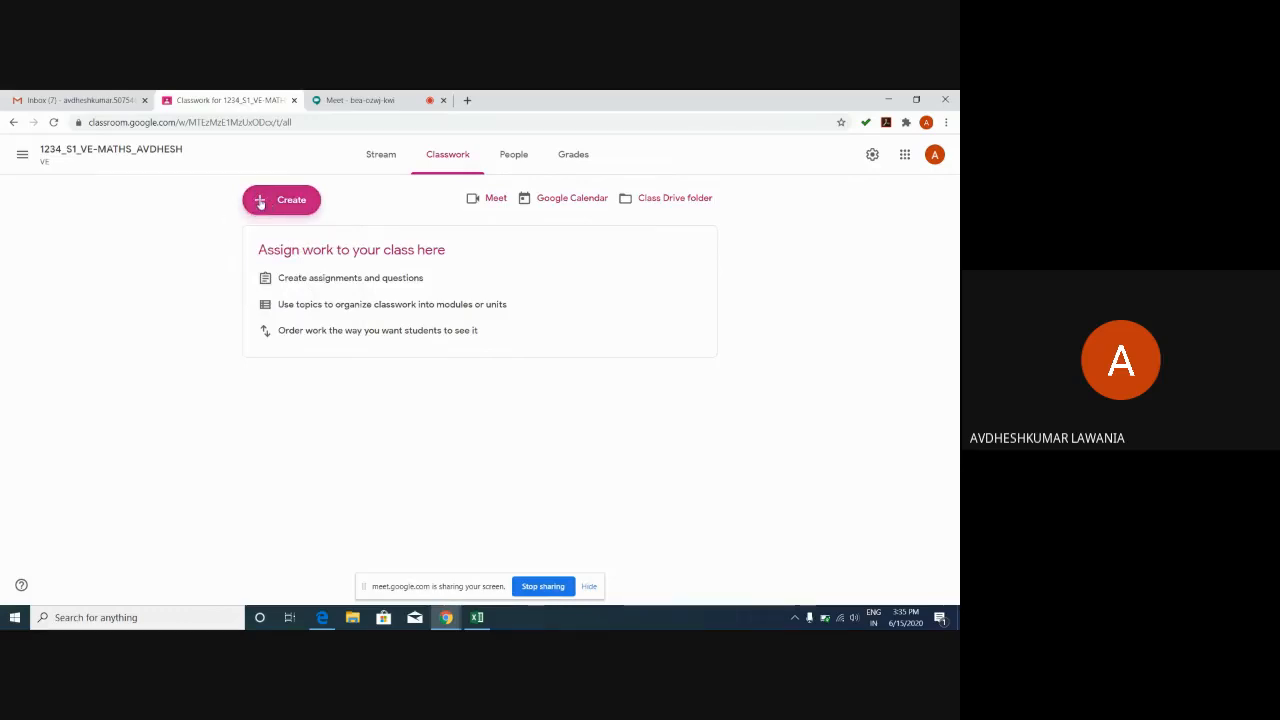
{"action": "left_click", "coordinate": [261, 203]}
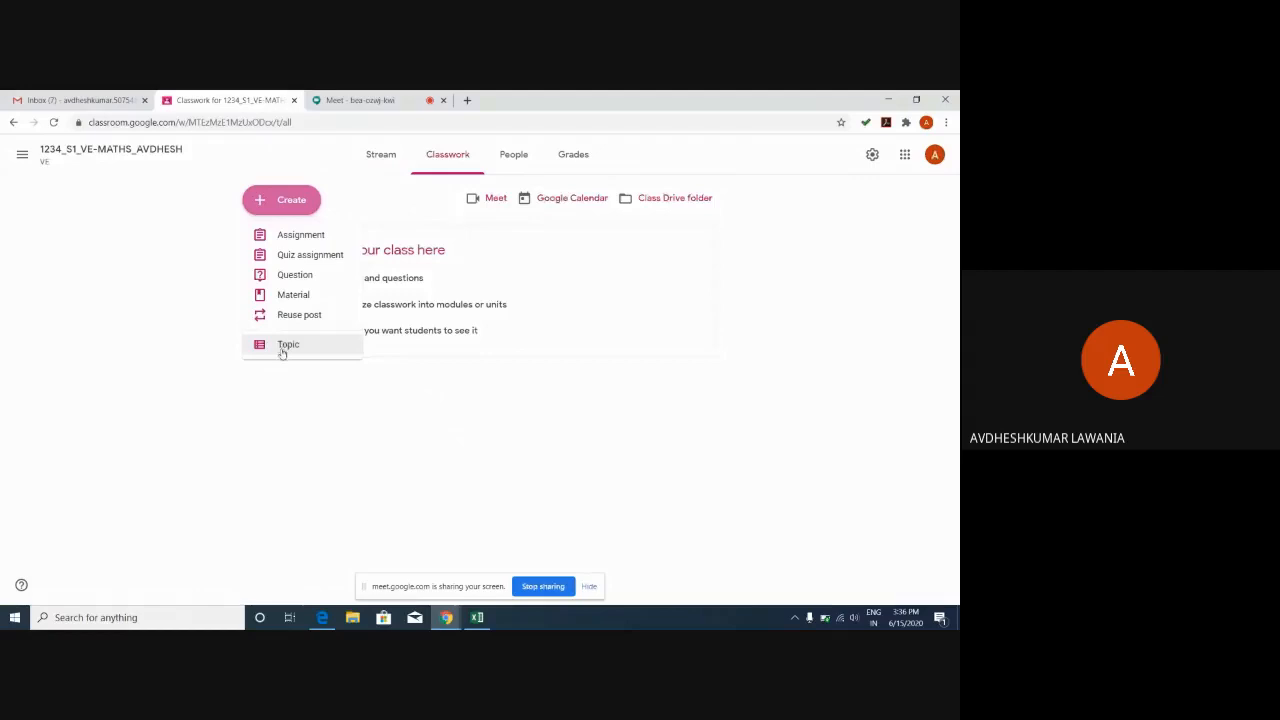
Create a topic named 'CIRCULATORY sYSTEM', correcting the mistyped name before adding it.
{"action": "left_click", "coordinate": [282, 346]}
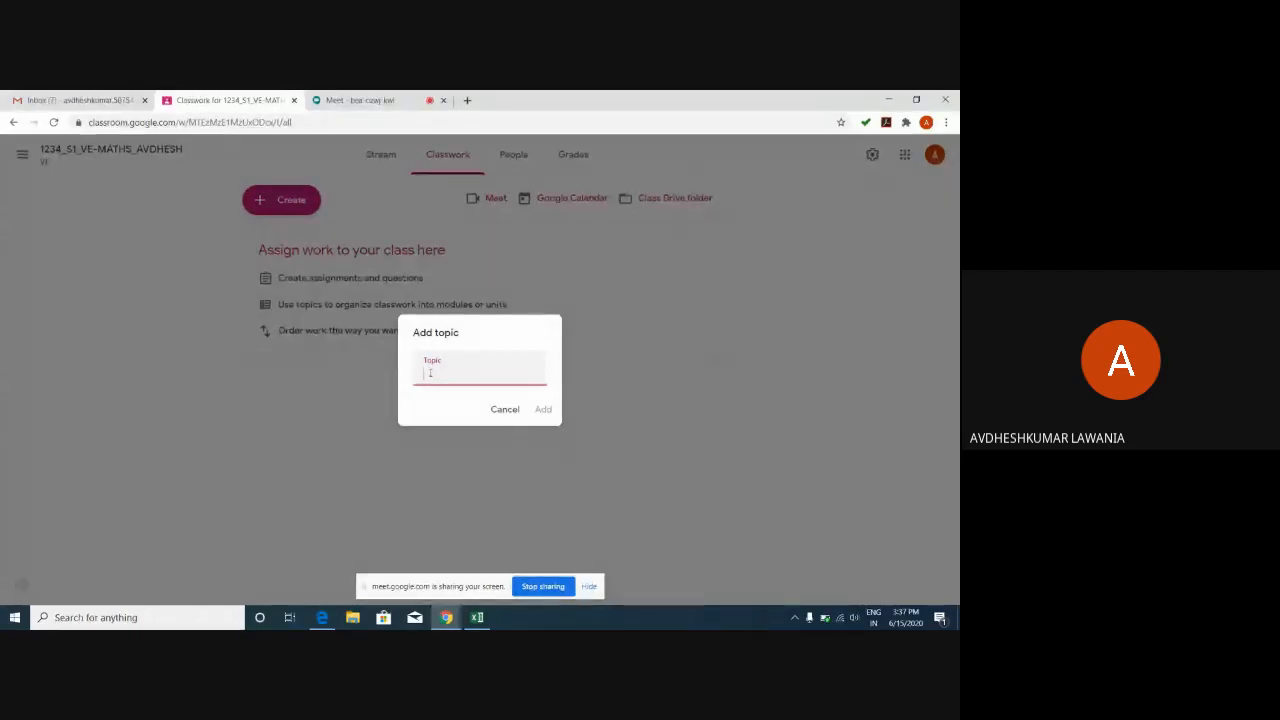
{"action": "type", "text": "hEART"}
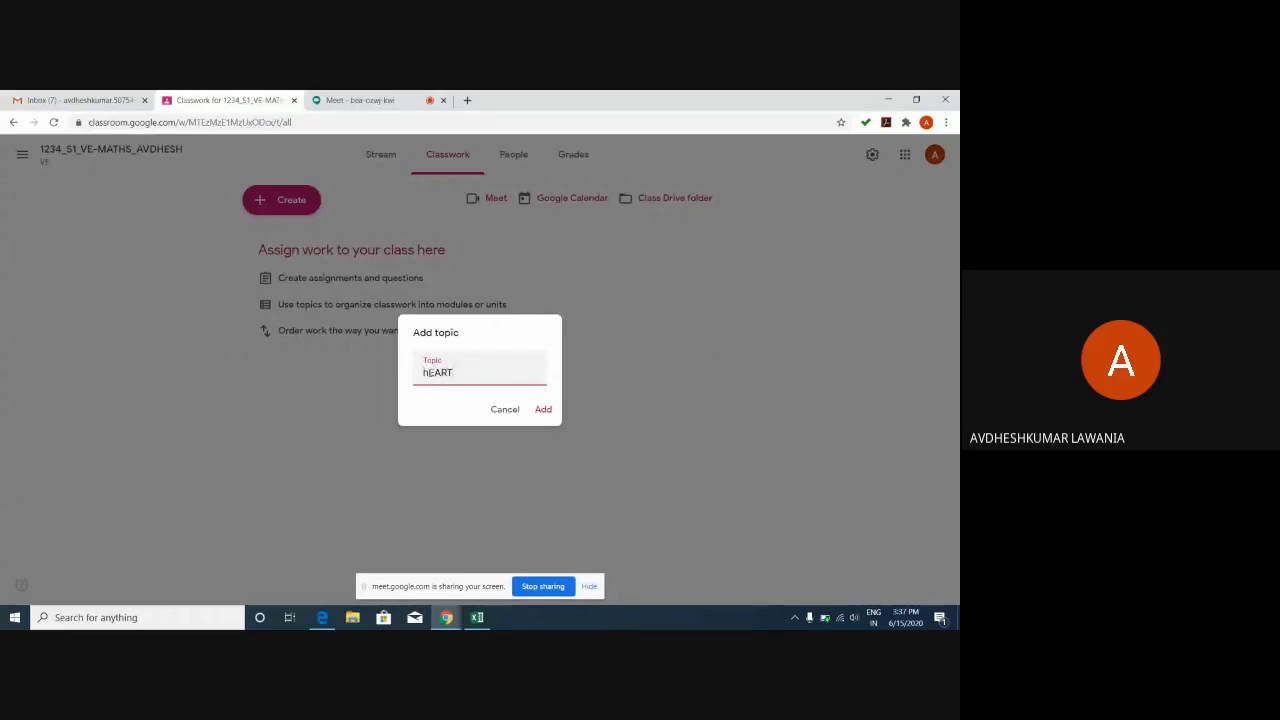
{"action": "key", "text": "BackSpace"}
{"action": "key", "text": "BackSpace"}
{"action": "key", "text": "BackSpace"}
{"action": "key", "text": "BackSpace"}
{"action": "key", "text": "BackSpace"}
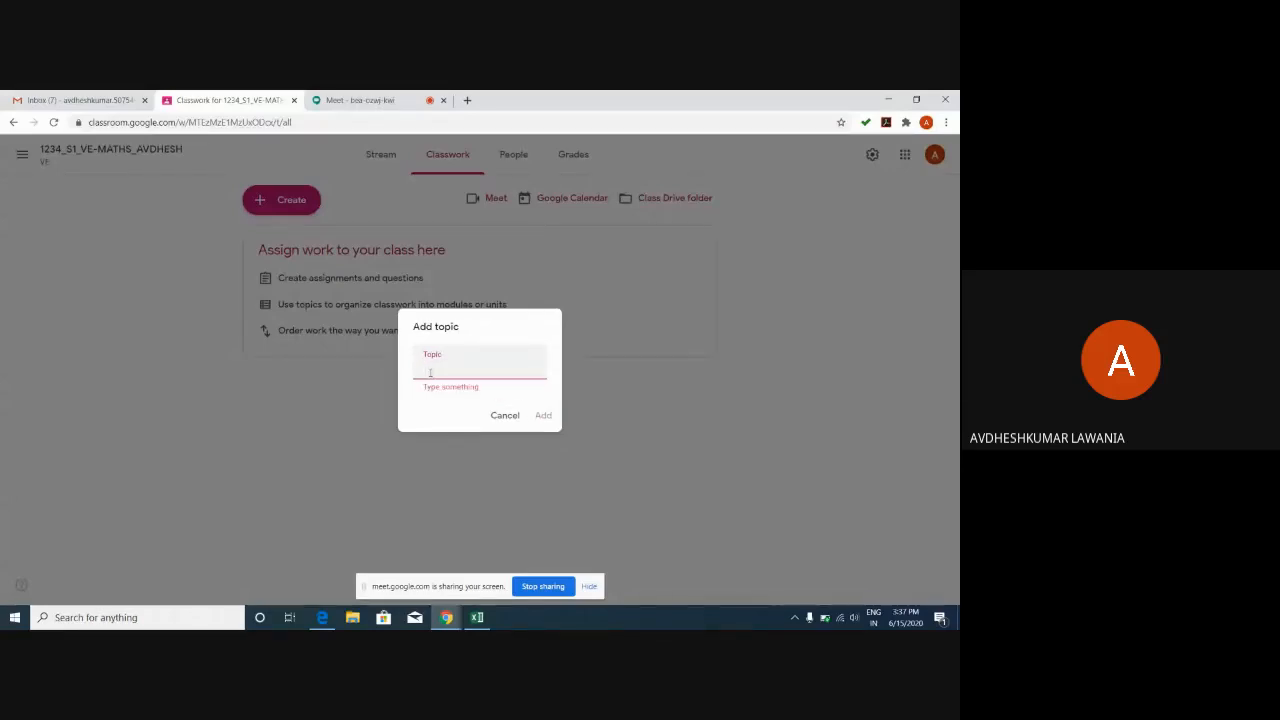
{"action": "type", "text": "C"}
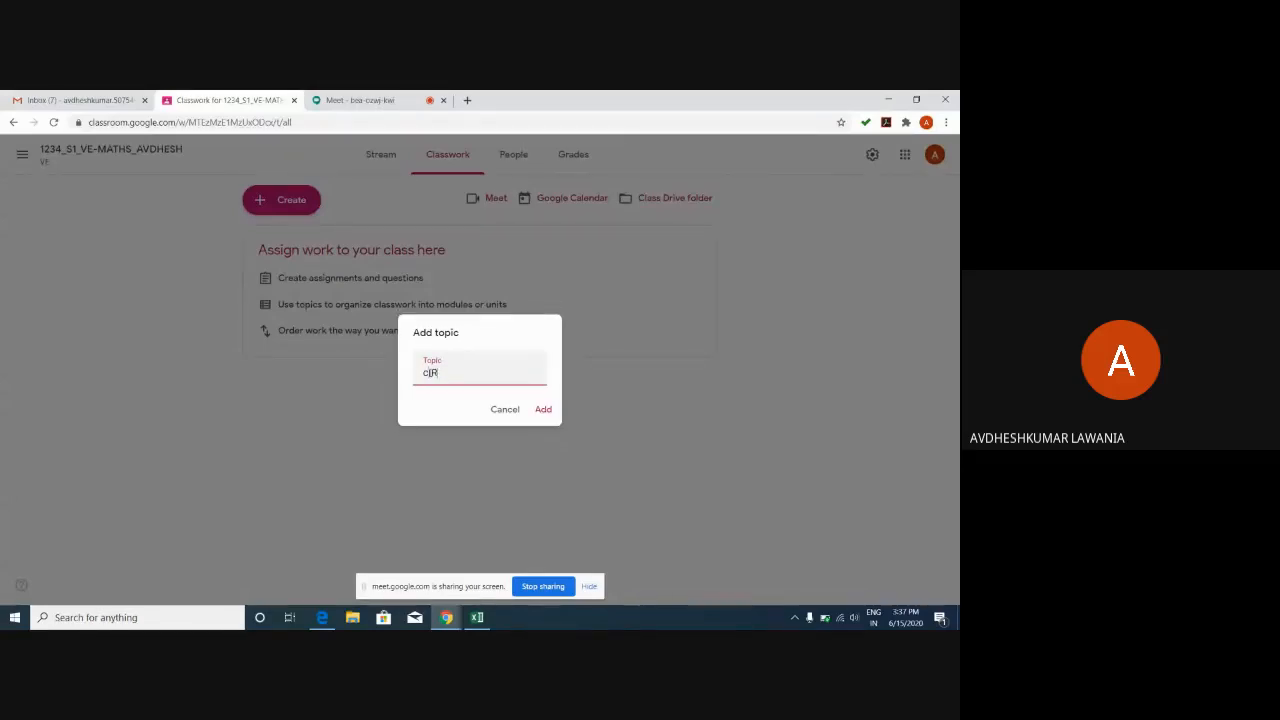
{"action": "type", "text": "IRCULATORY sYSTEM"}
{"action": "left_click", "coordinate": [429, 372]}
{"action": "key", "text": "BackSpace"}
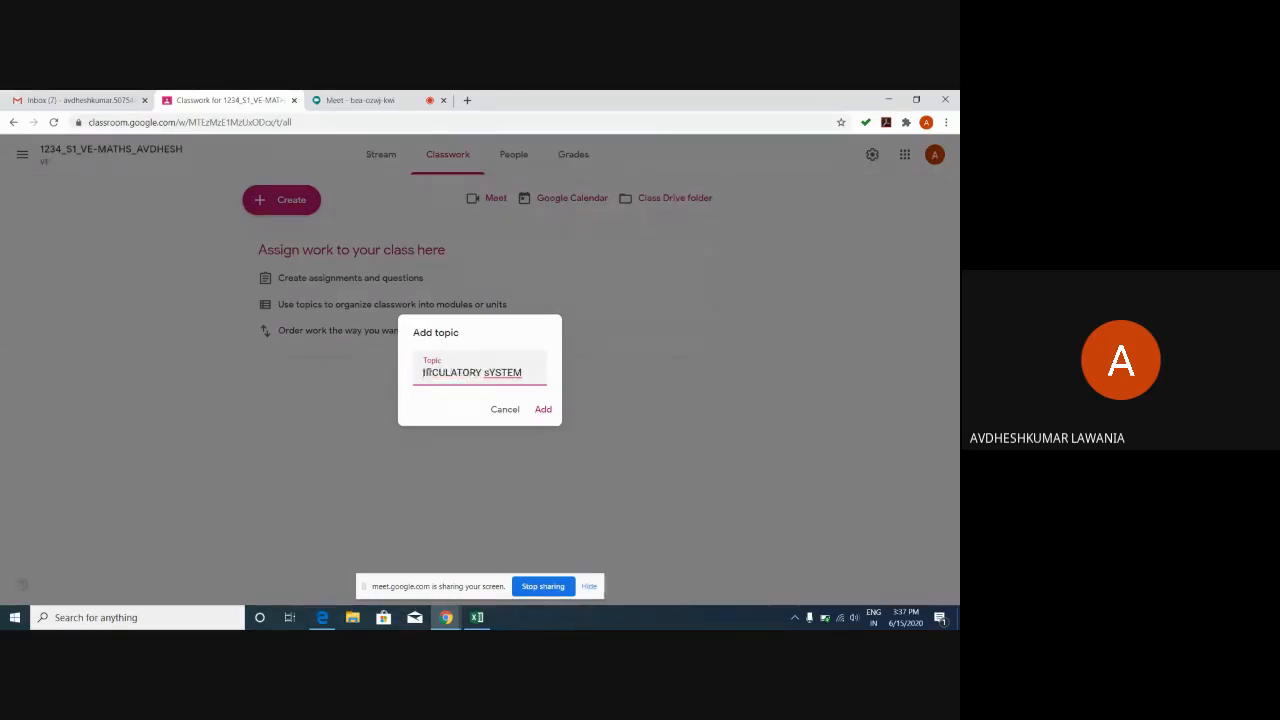
{"action": "type", "text": "C"}
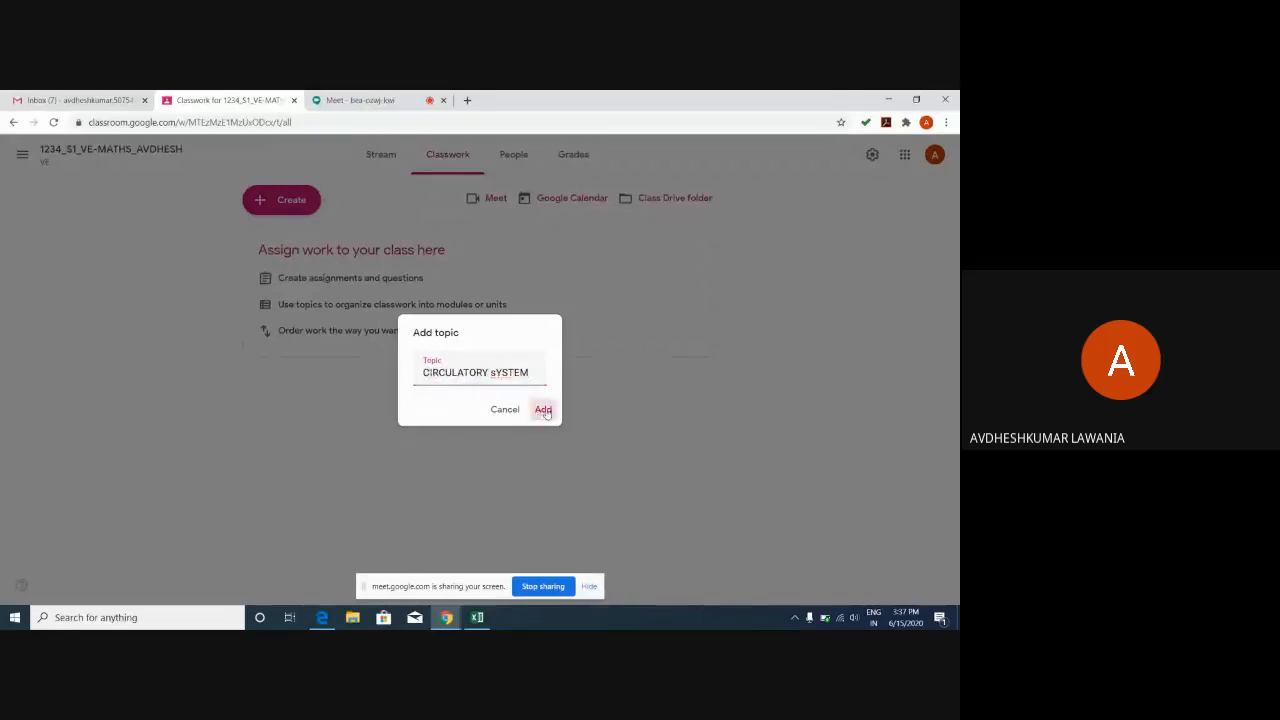
{"action": "left_click", "coordinate": [543, 410]}
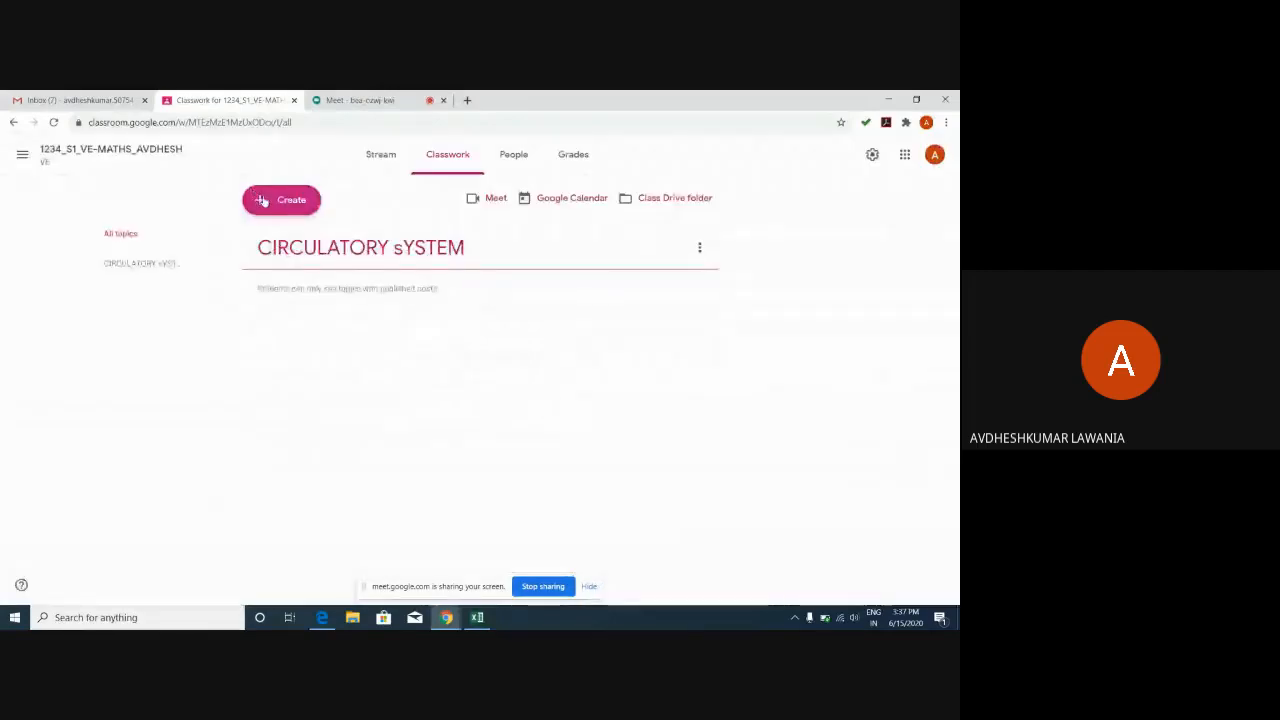
Add a topic named SKELETON to the Classwork page.
{"action": "left_click", "coordinate": [262, 201]}
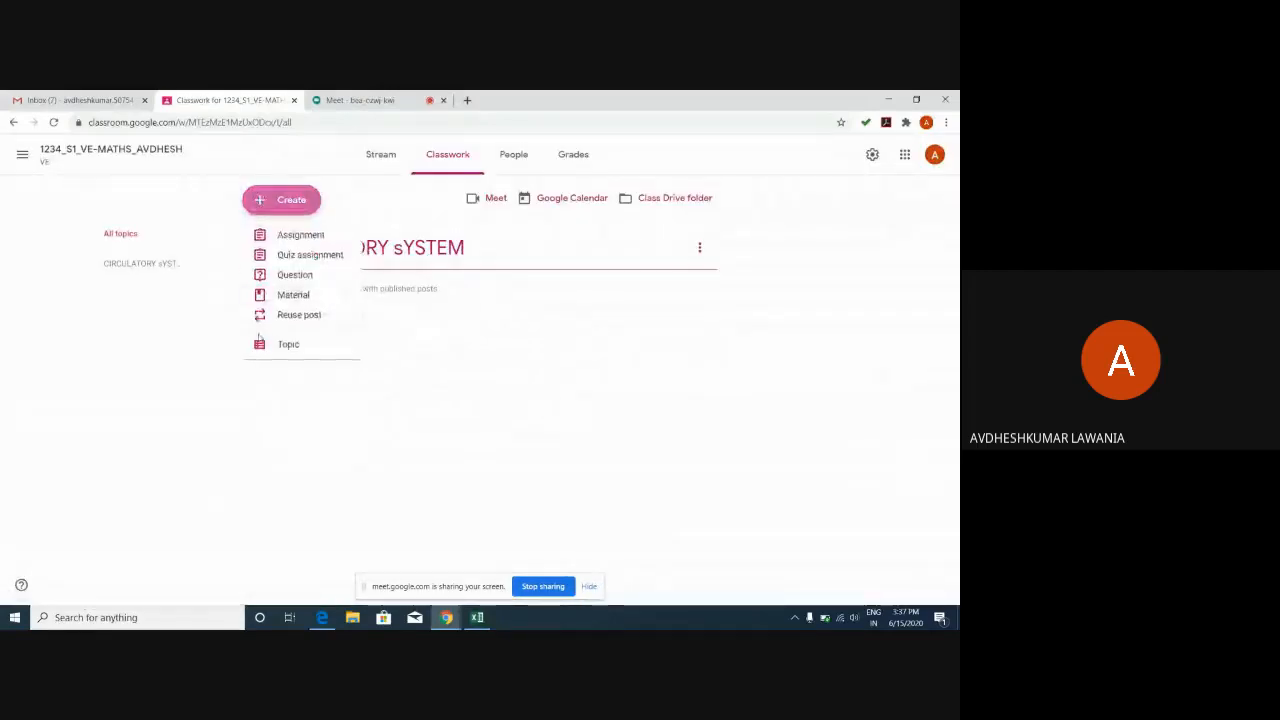
{"action": "left_click", "coordinate": [259, 346]}
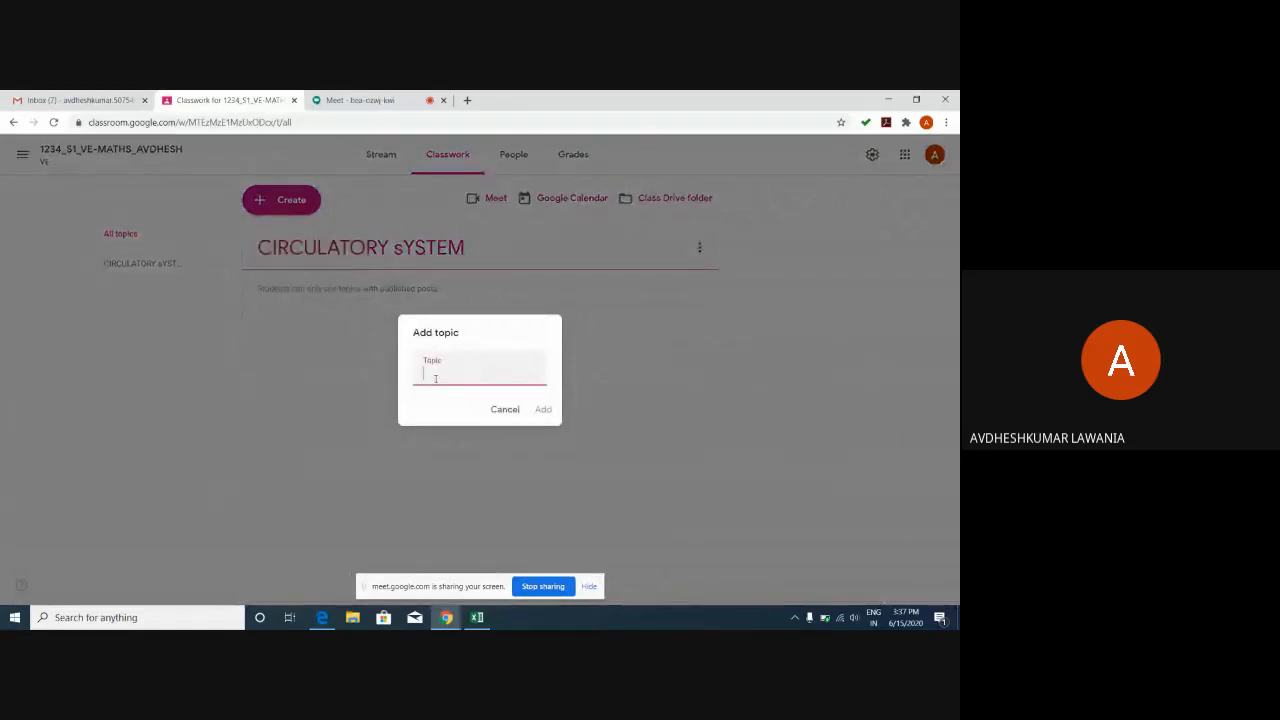
{"action": "type", "text": "SK"}
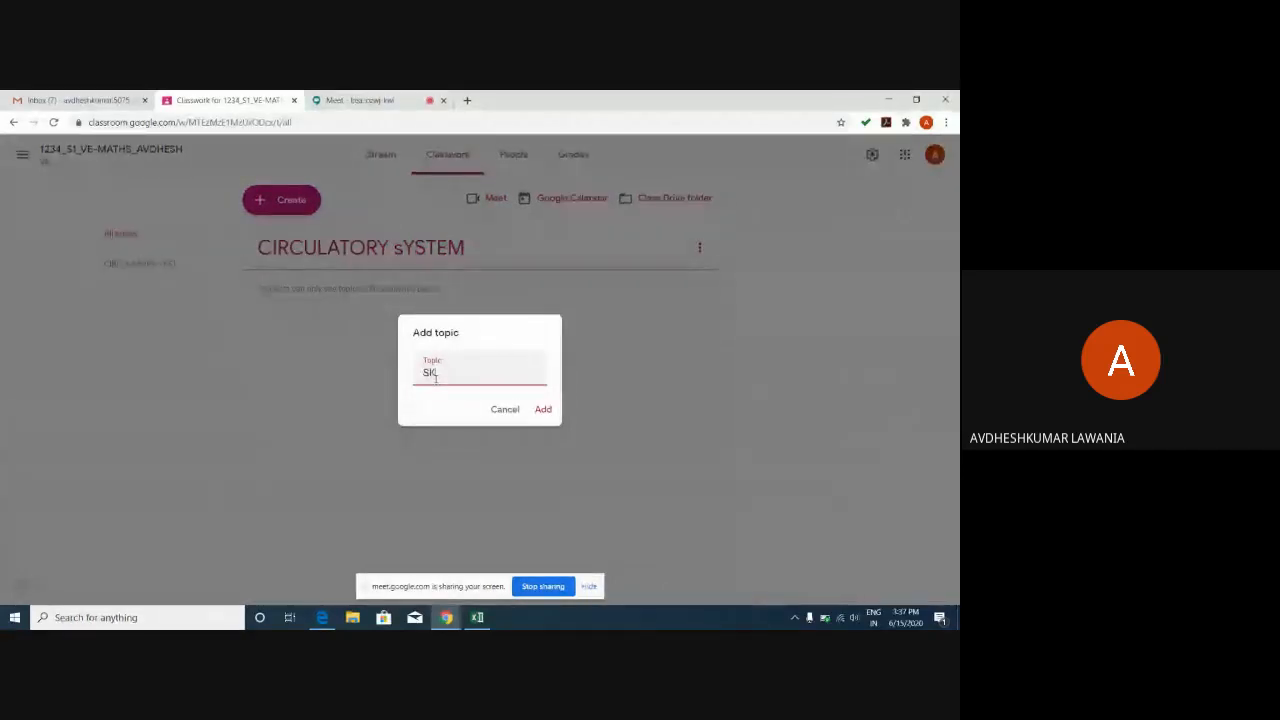
{"action": "type", "text": "ELETO"}
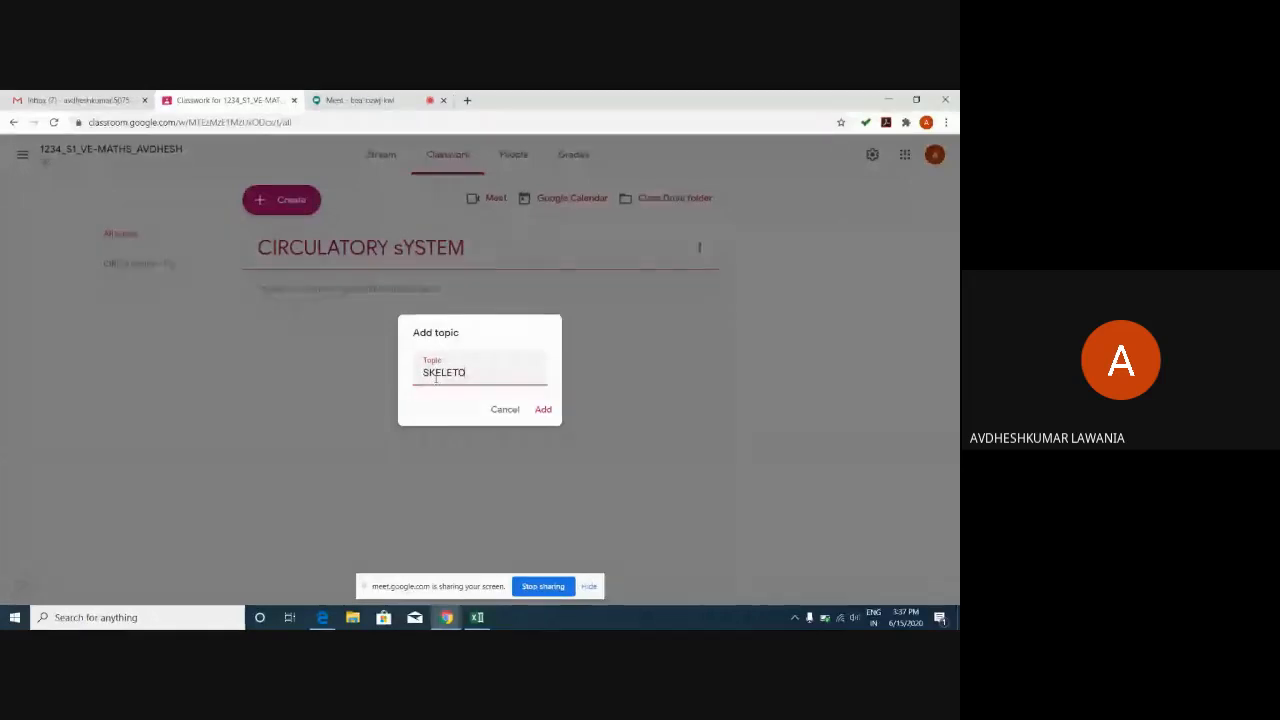
{"action": "type", "text": "N"}
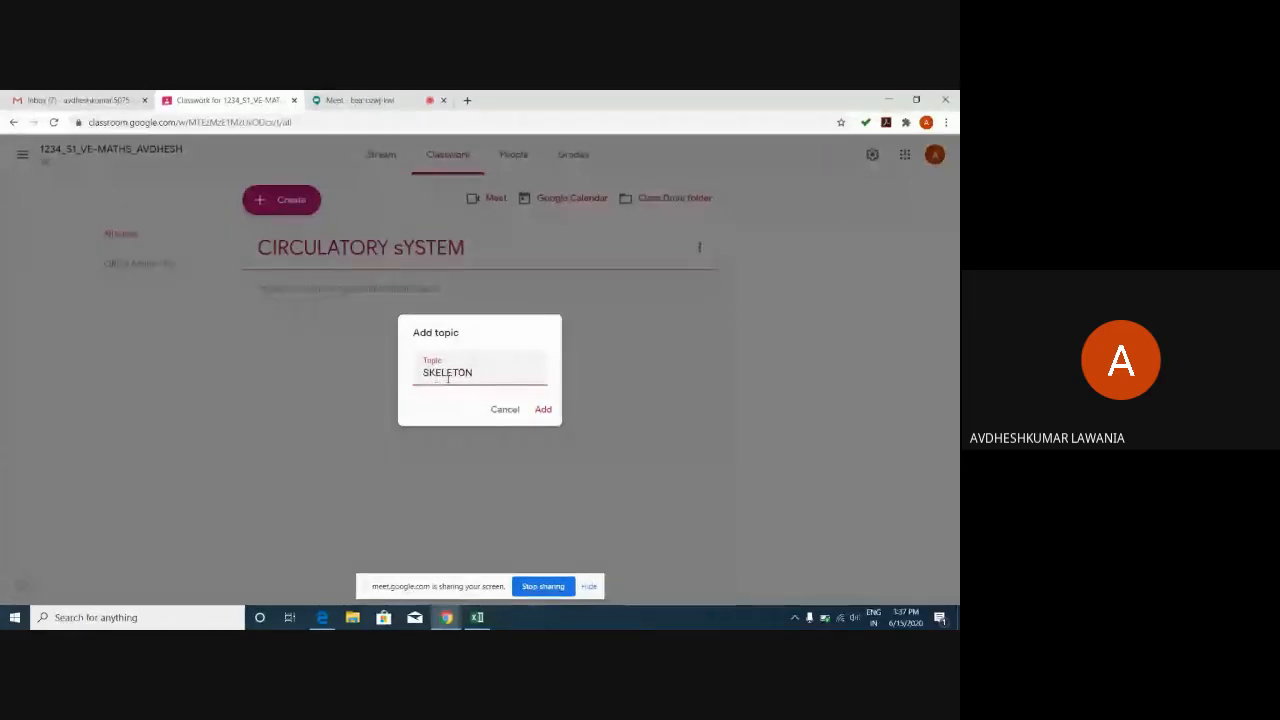
{"action": "left_click", "coordinate": [546, 409]}
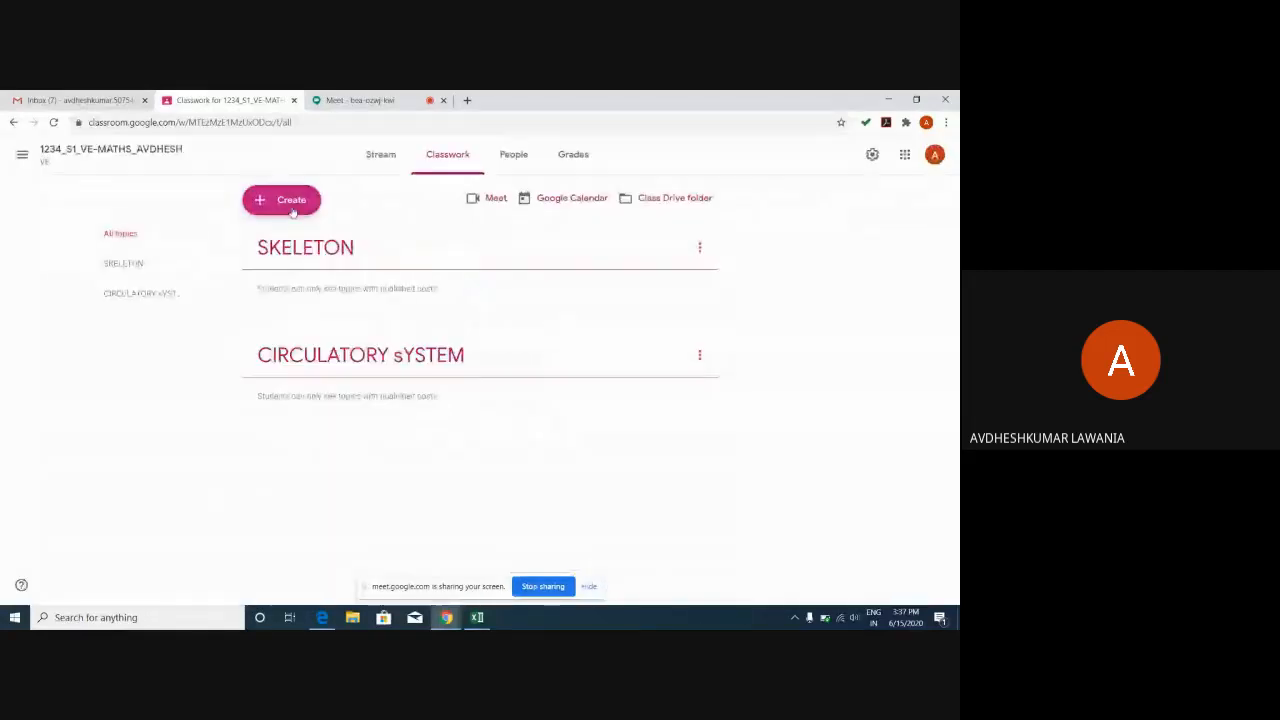
Add the RESPIRATION topic, then start a new blank assignment.
{"action": "left_click", "coordinate": [292, 210]}
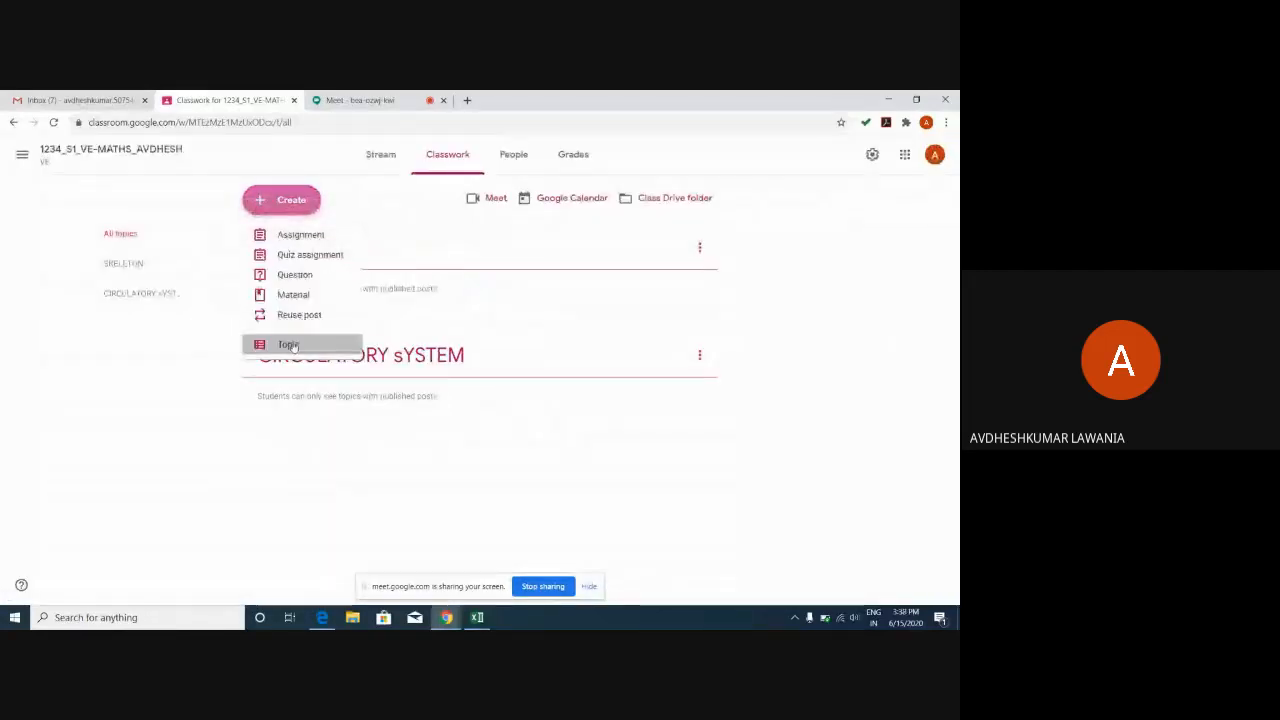
{"action": "left_click", "coordinate": [290, 344]}
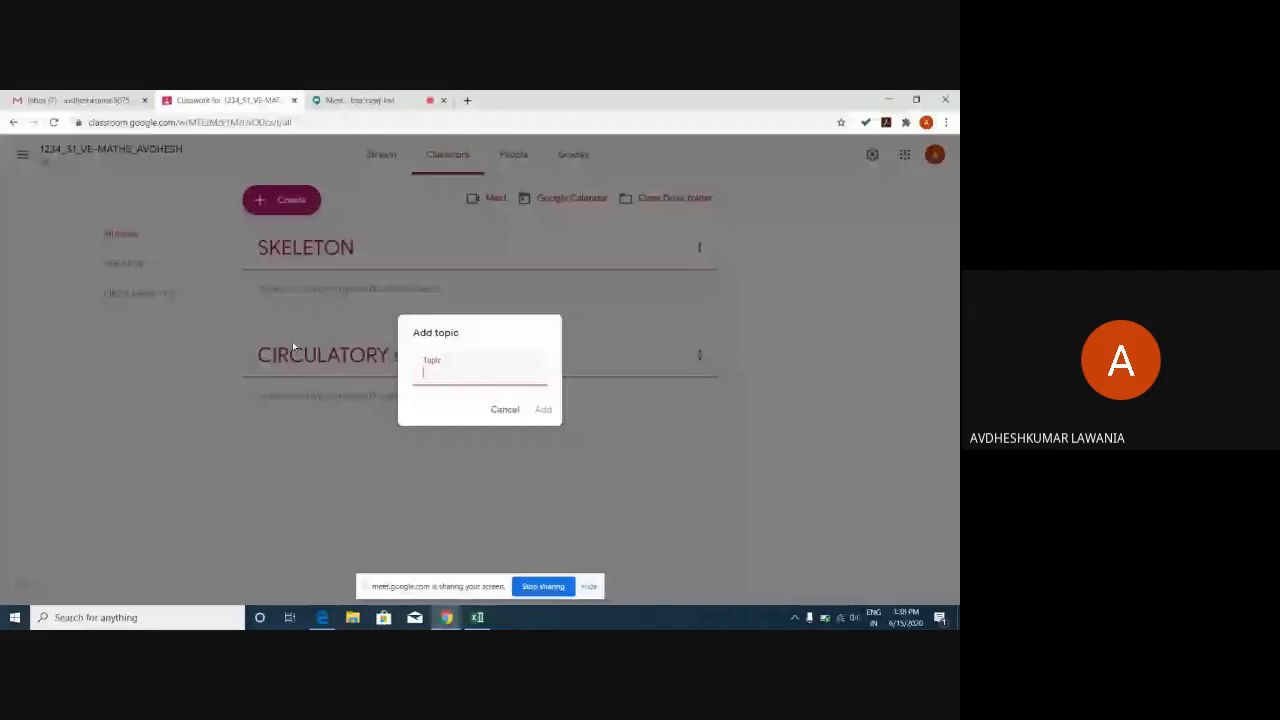
{"action": "type", "text": "RESPIRATION"}
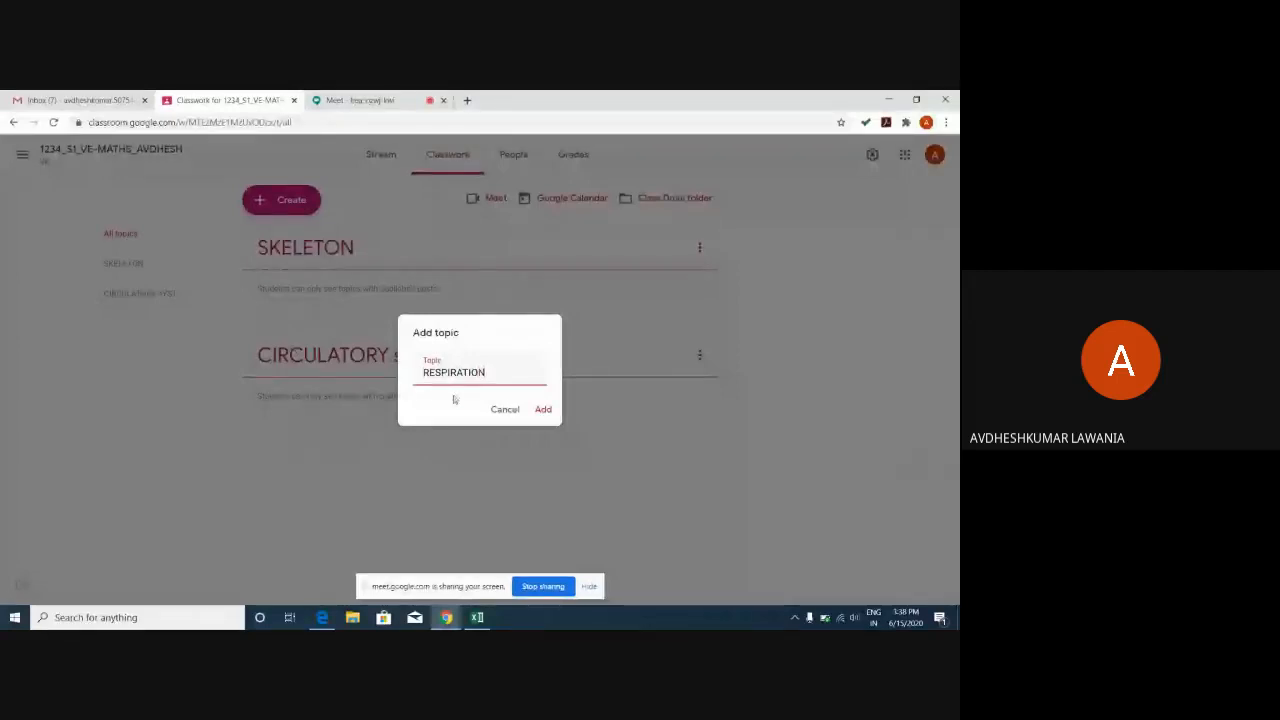
{"action": "left_click", "coordinate": [543, 410]}
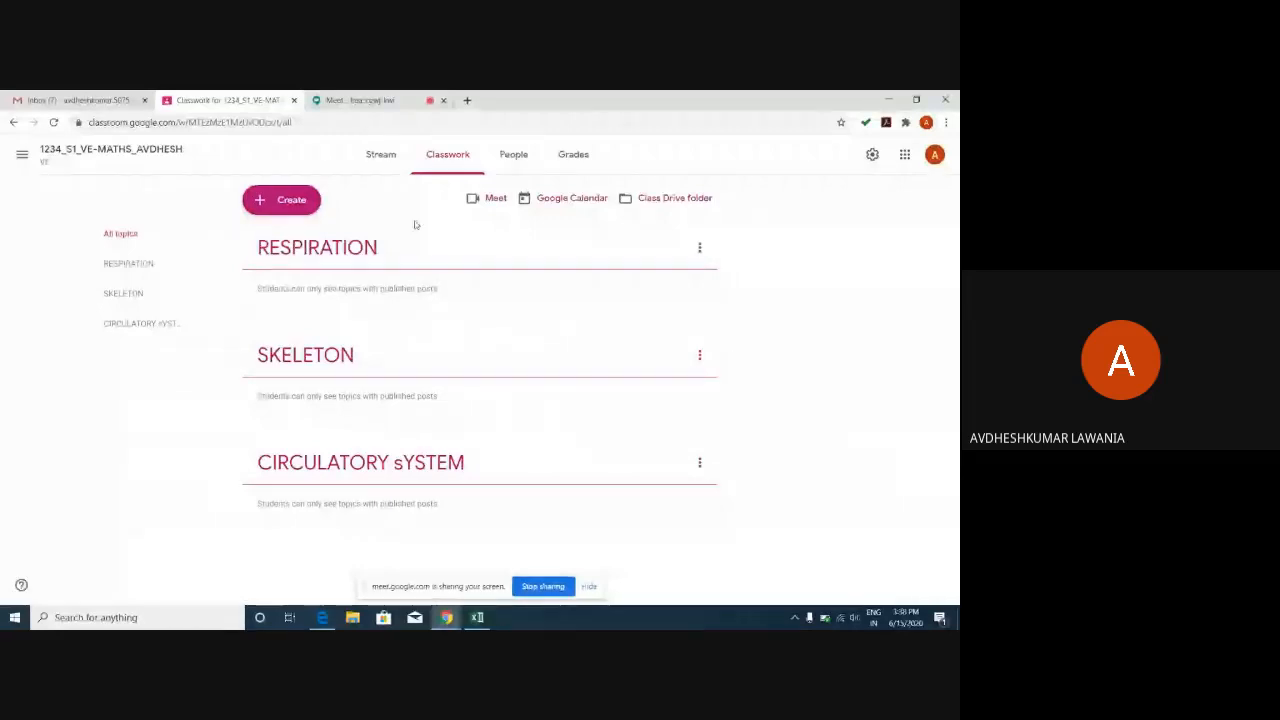
{"action": "left_click", "coordinate": [260, 203]}
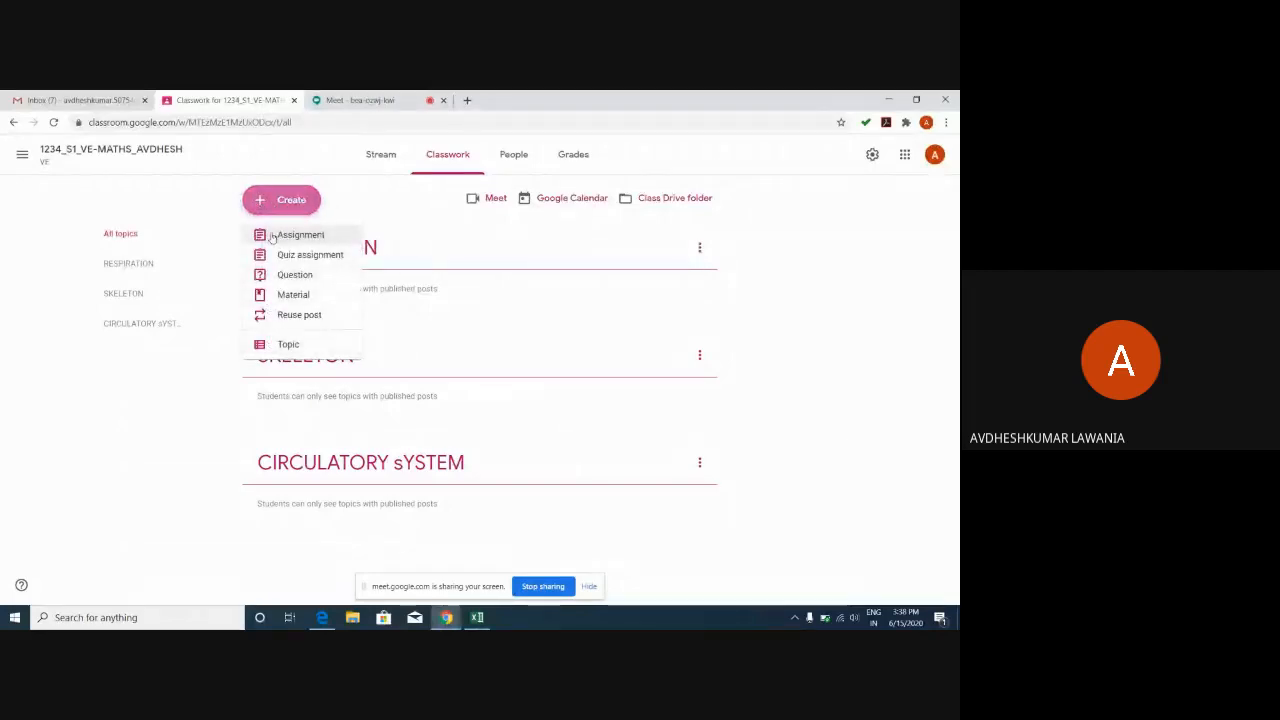
{"action": "left_click", "coordinate": [271, 236]}
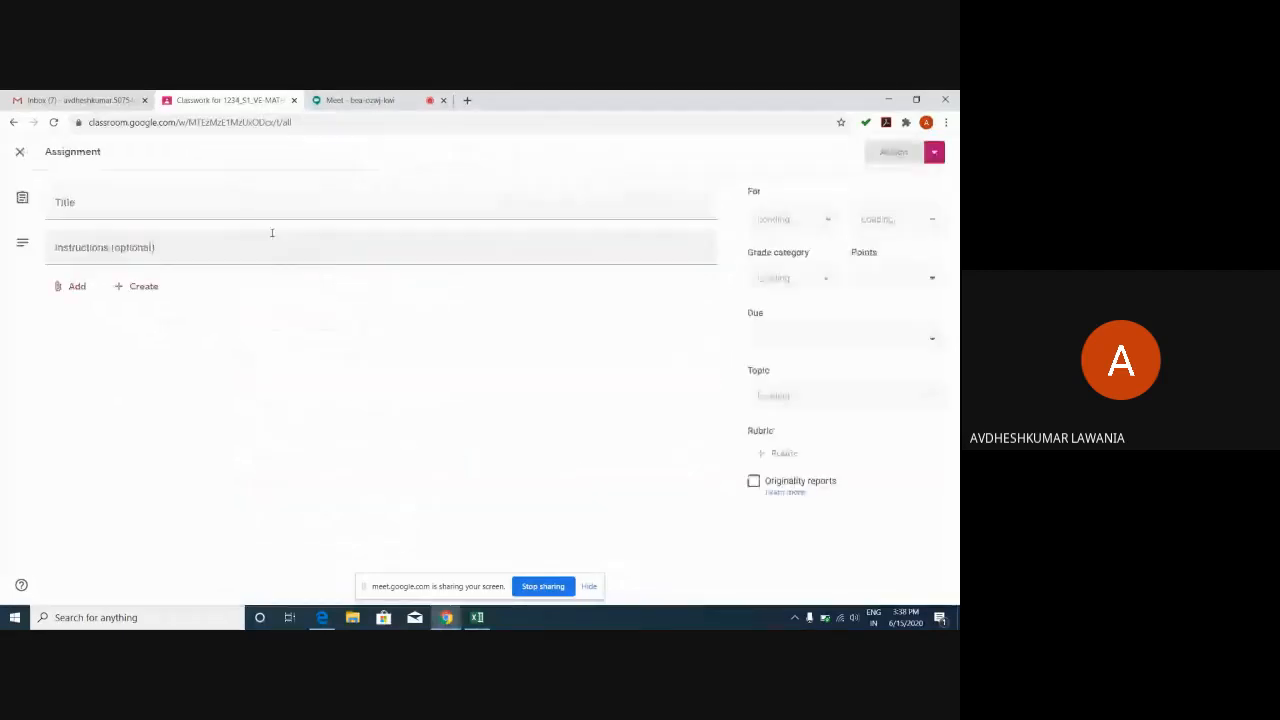
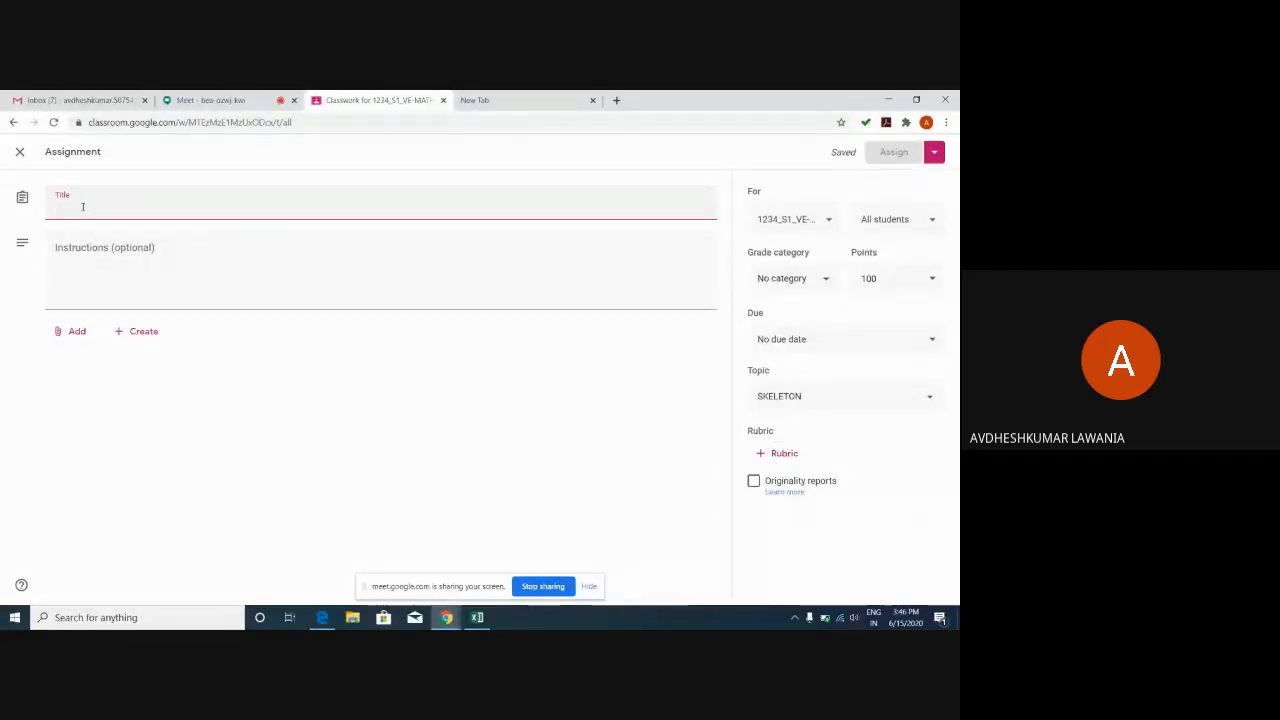
Title the new assignment 'human system', correcting the typo.
{"action": "type", "text": "humaili"}
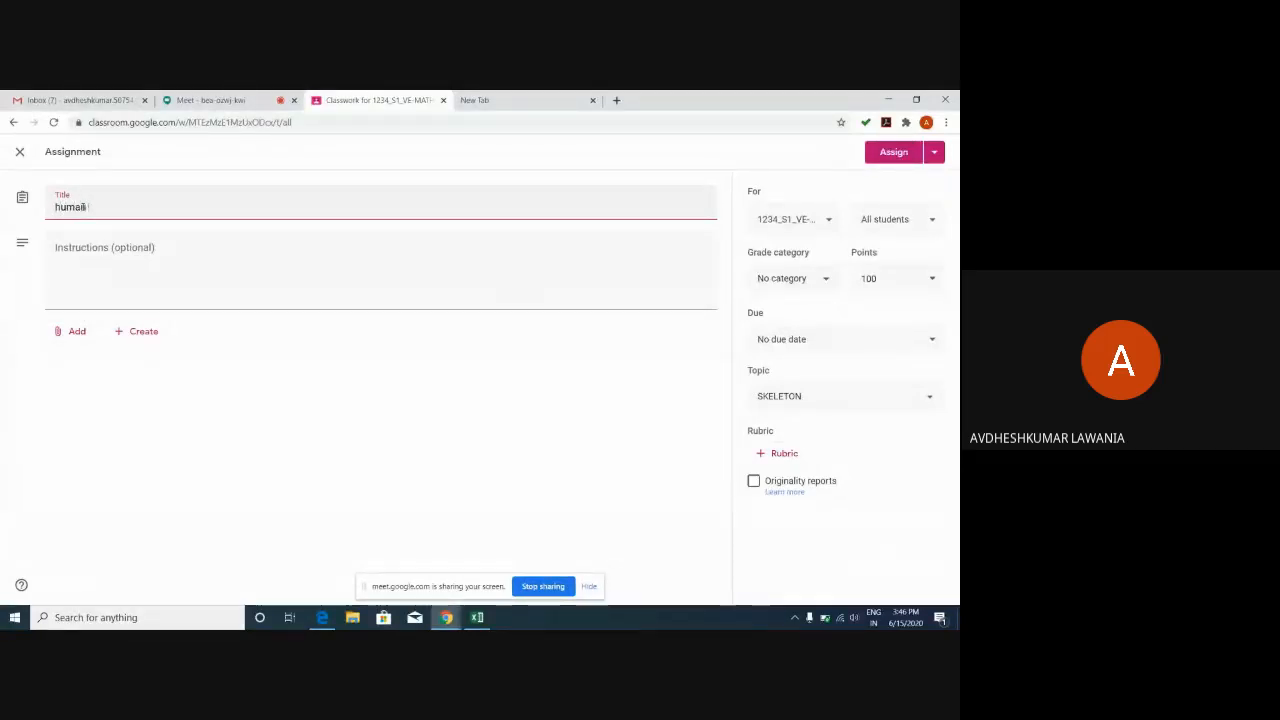
{"action": "type", "text": " system"}
{"action": "key", "text": "BackSpace"}
{"action": "type", "text": "n"}
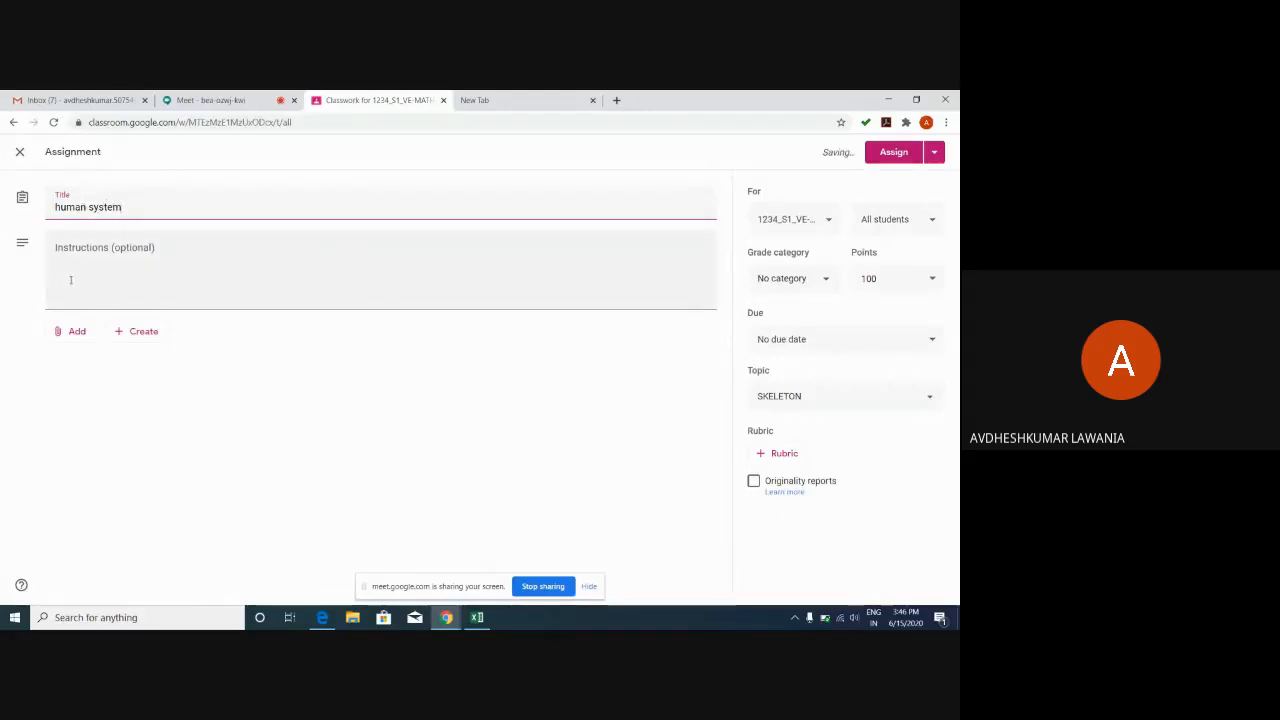
Write numbered lines 1. through 4. in the assignment instructions.
{"action": "left_click", "coordinate": [71, 279]}
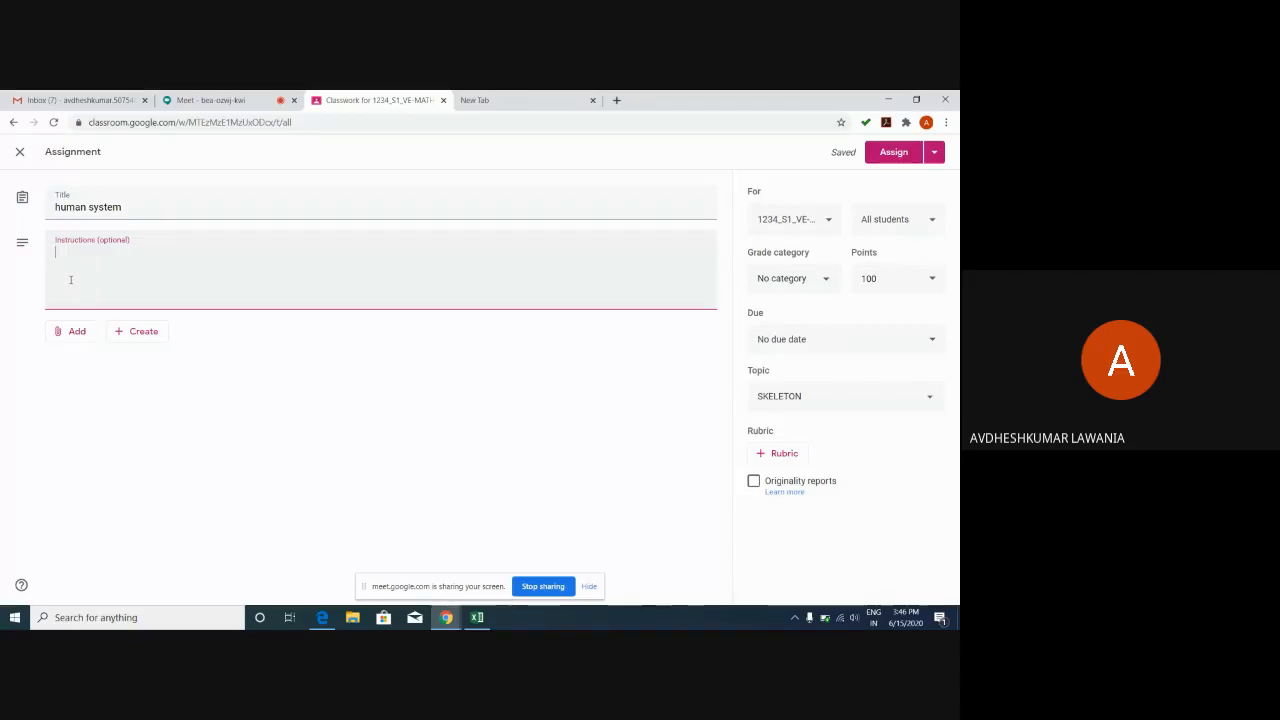
{"action": "type", "text": "1."}
{"action": "key", "text": "Return"}
{"action": "type", "text": "2."}
{"action": "key", "text": "Return"}
{"action": "type", "text": "3."}
{"action": "key", "text": "Return"}
{"action": "type", "text": "4."}
{"action": "key", "text": "Return"}
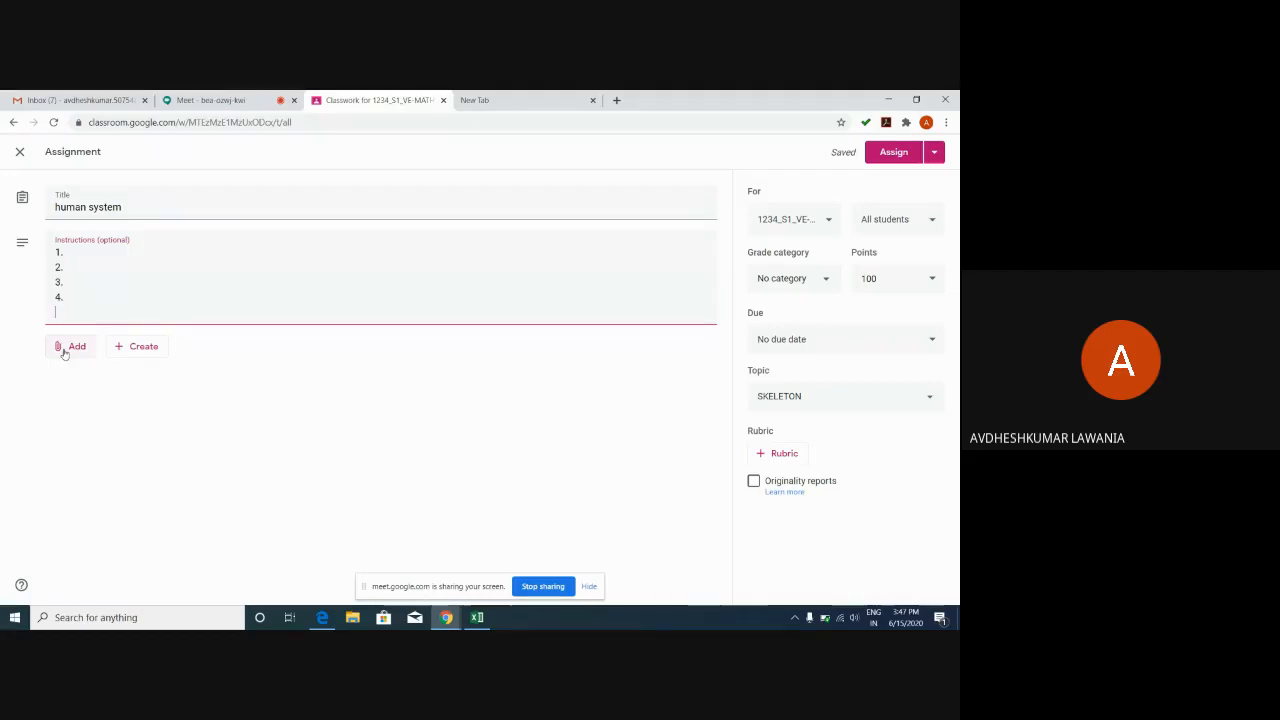
Attach 5-fun-with-give-and-take.pdf from Google Drive to the assignment.
{"action": "left_click", "coordinate": [65, 349]}
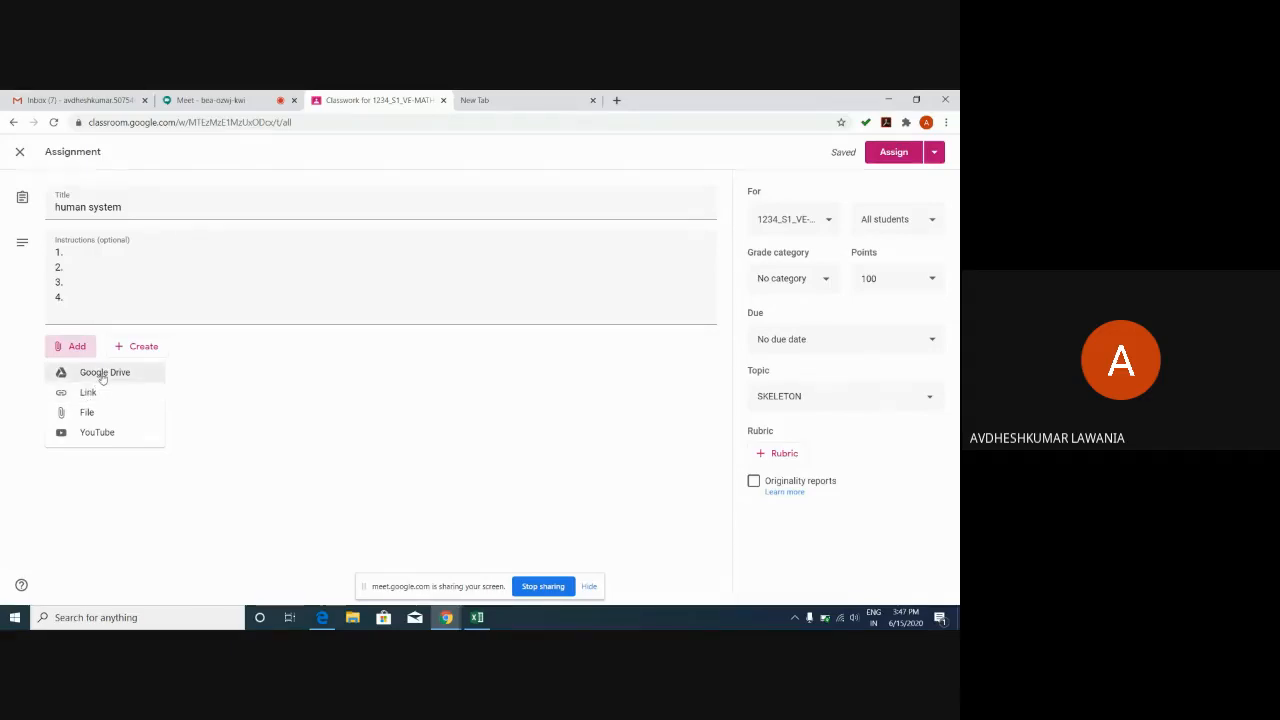
{"action": "left_click", "coordinate": [102, 374]}
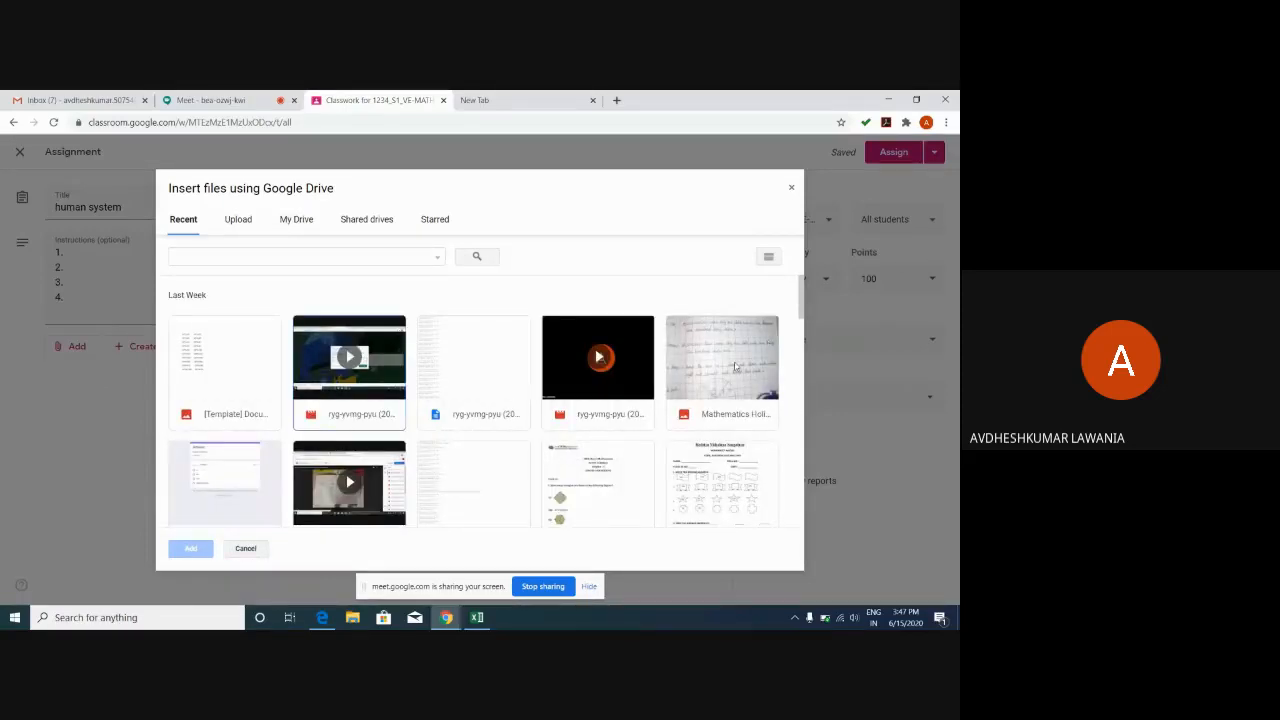
{"action": "left_click_drag", "start_coordinate": [803, 299], "coordinate": [809, 339]}
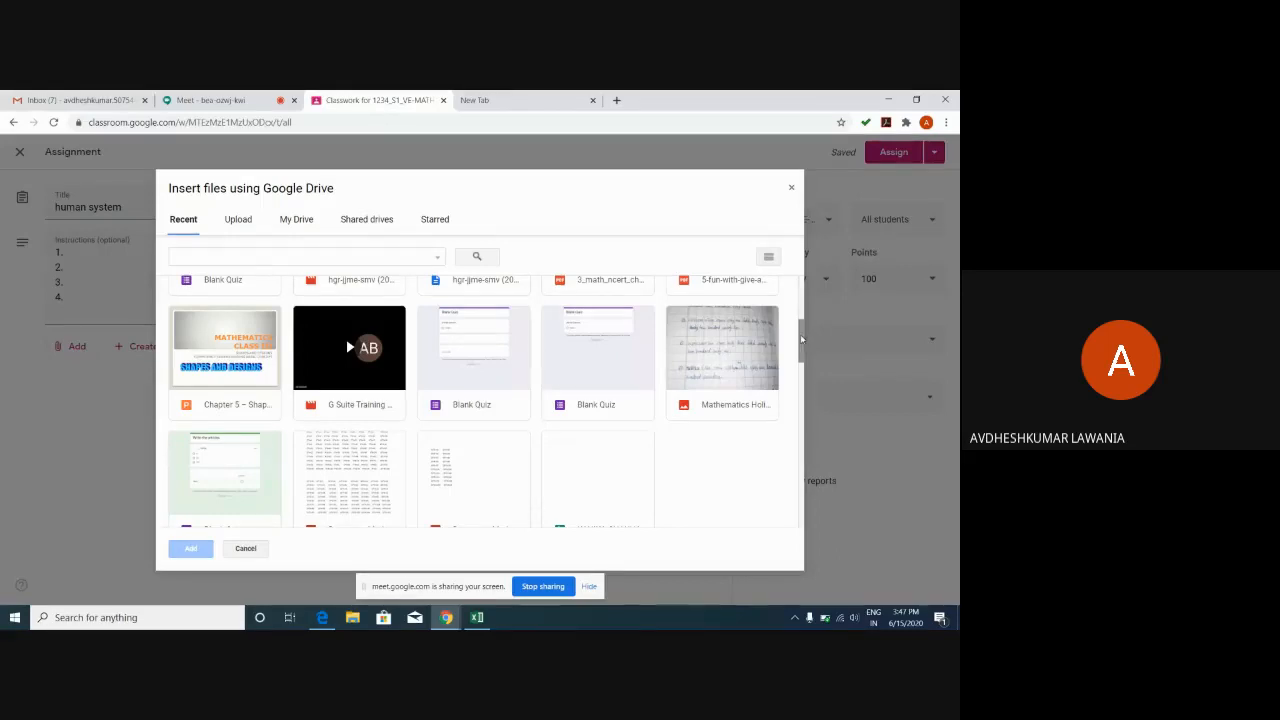
{"action": "scroll", "coordinate": [801, 340], "scroll_direction": "up", "scroll_amount": 1}
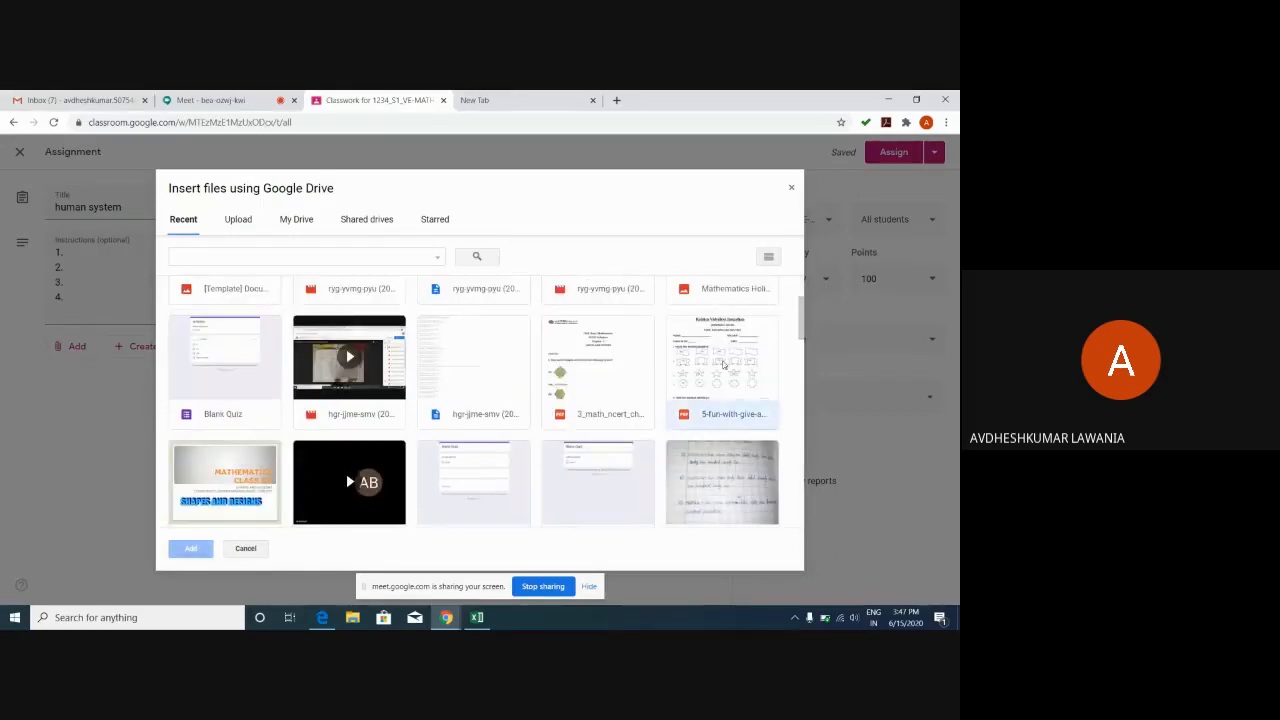
{"action": "left_click", "coordinate": [723, 365]}
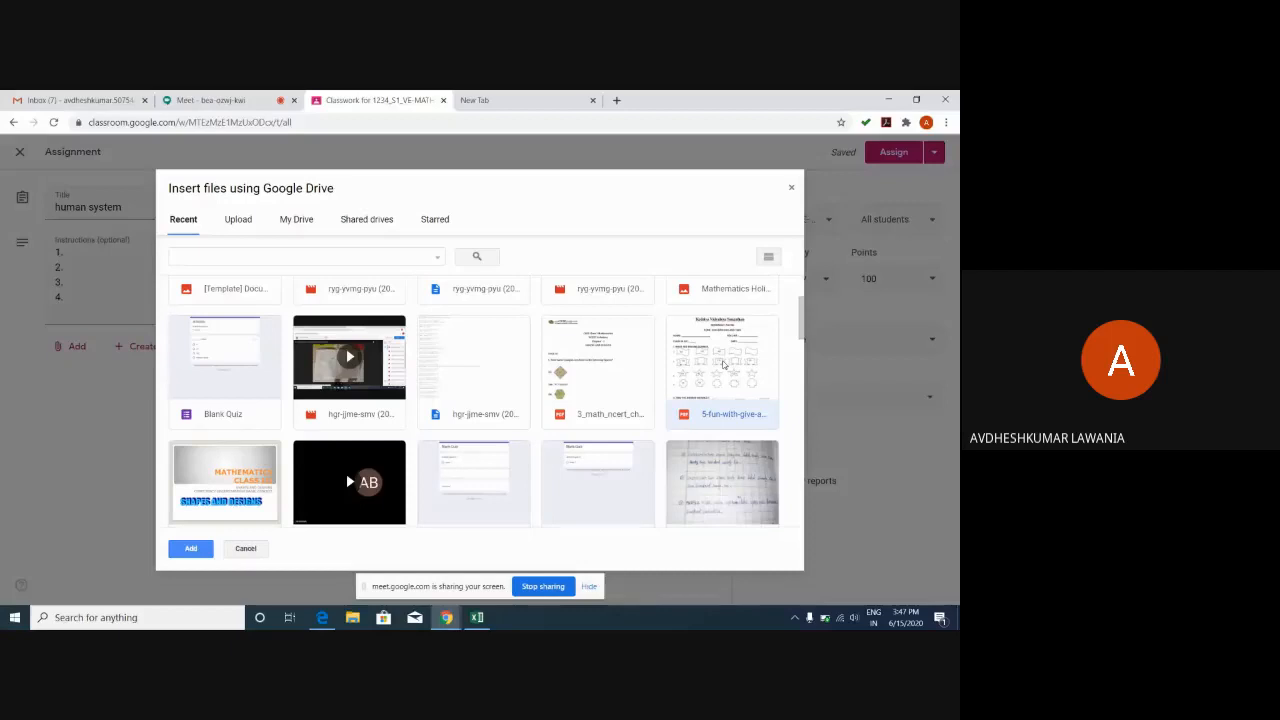
{"action": "left_click", "coordinate": [191, 548]}
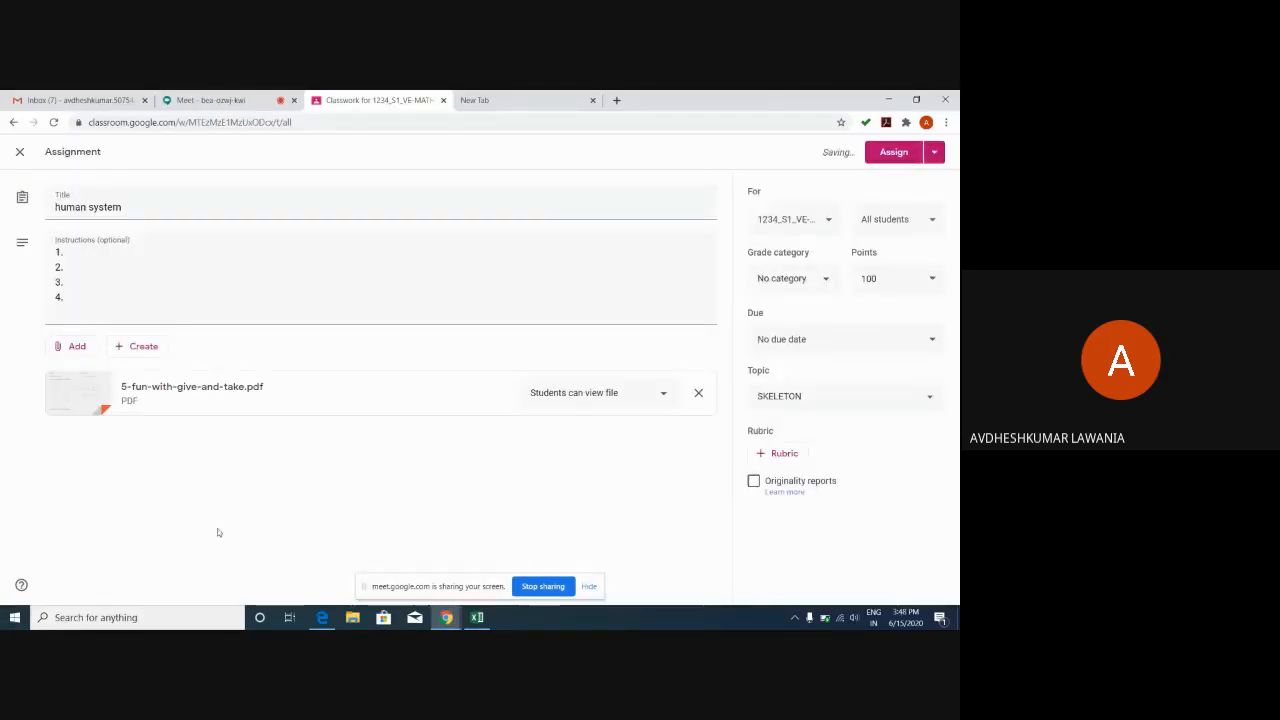
Change the attached PDF's sharing from view-only to 'Make a copy for each student'.
{"action": "left_click", "coordinate": [665, 397]}
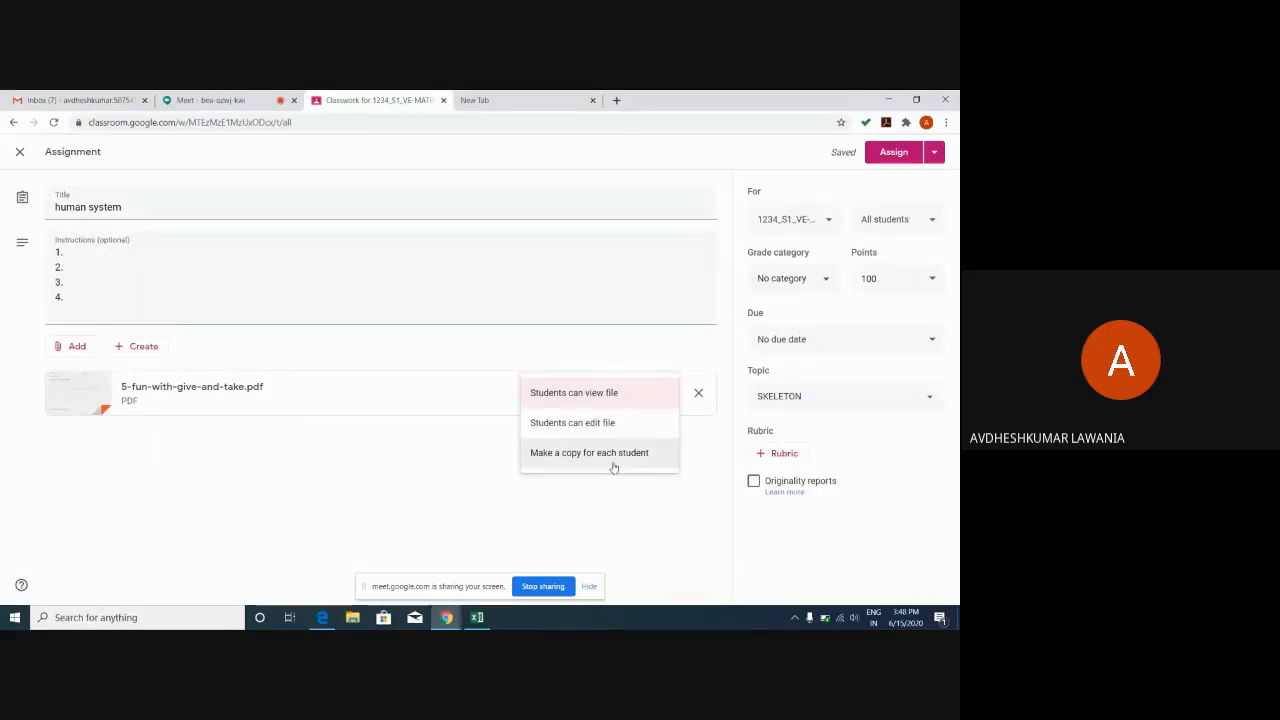
{"action": "left_click", "coordinate": [614, 463]}
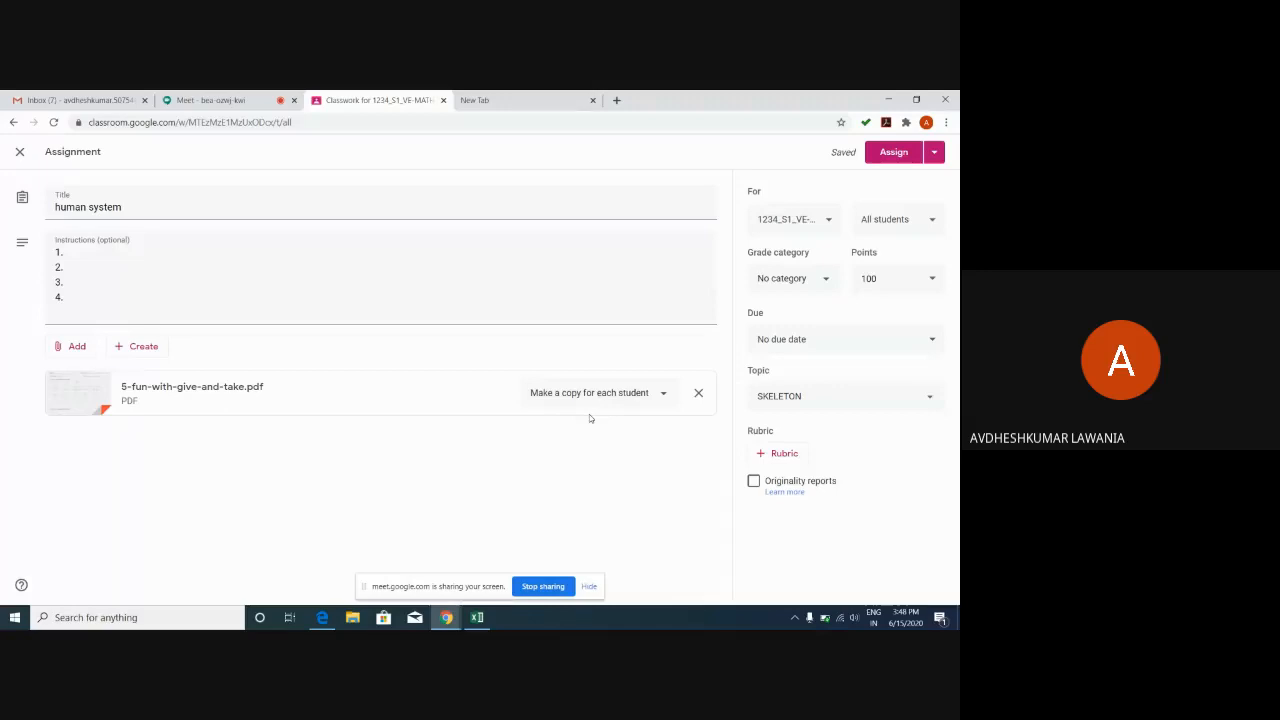
{"action": "left_click", "coordinate": [80, 345]}
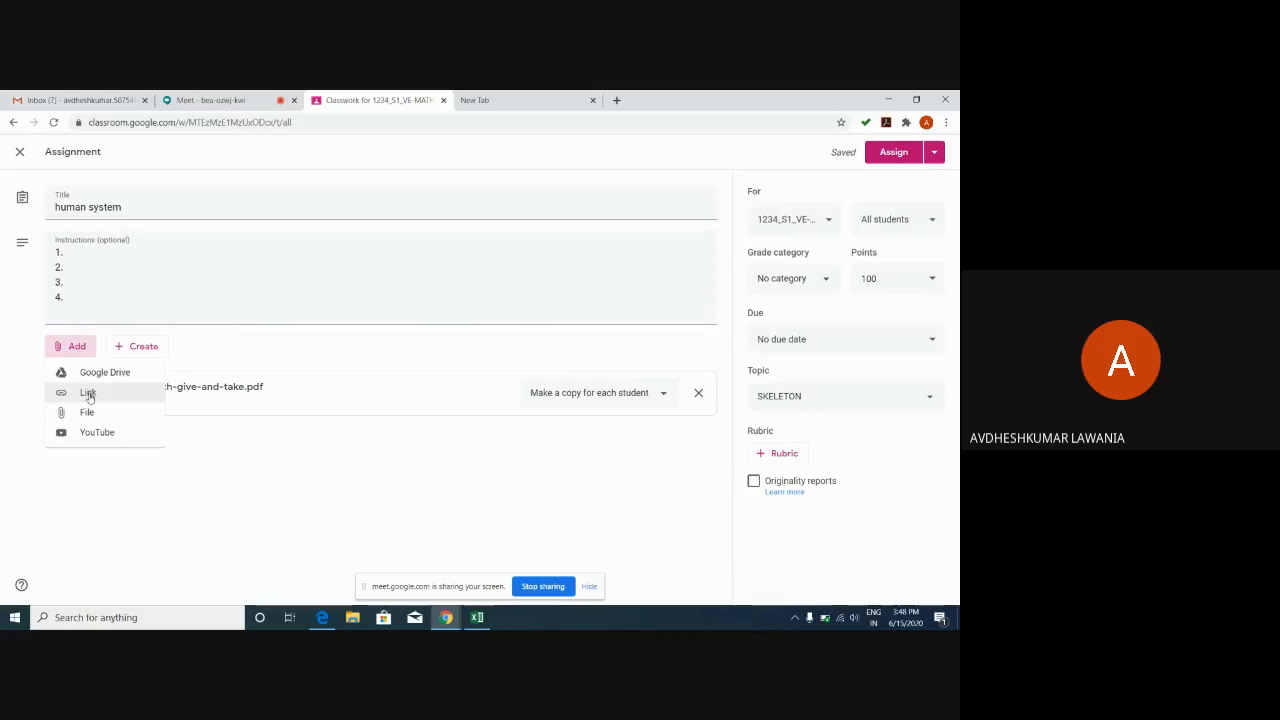
{"action": "left_click", "coordinate": [89, 394]}
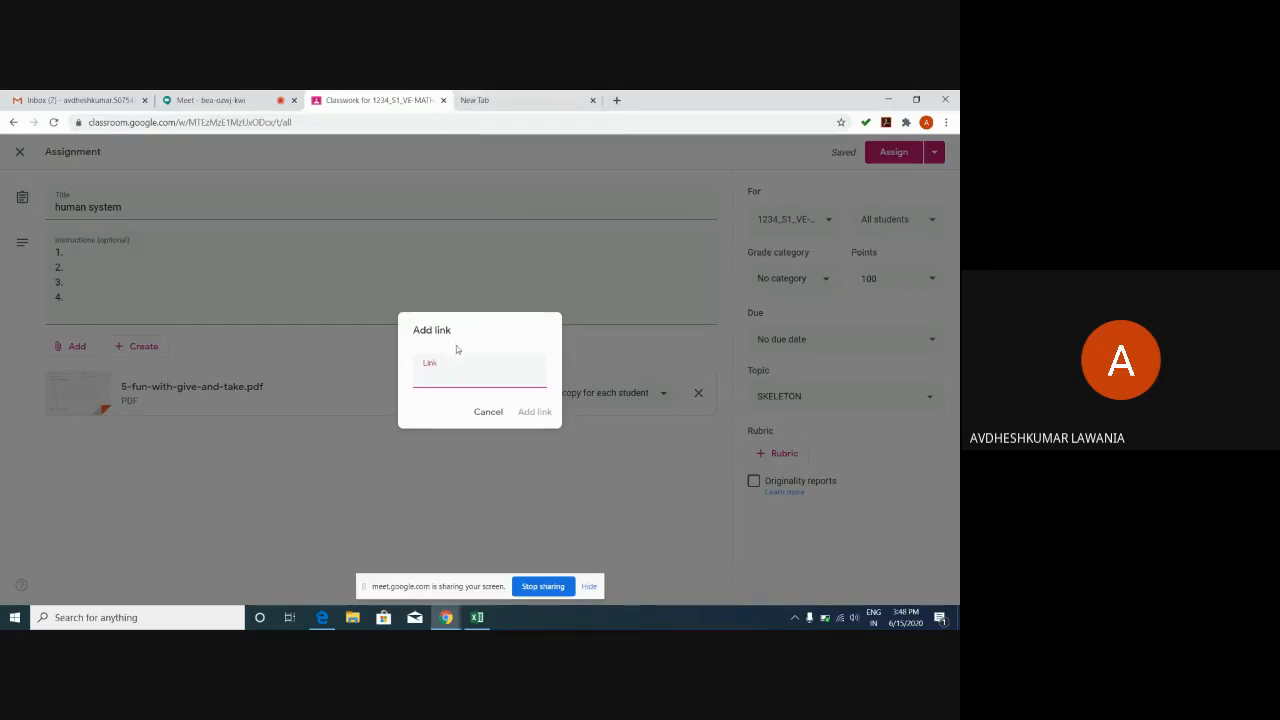
{"action": "left_click", "coordinate": [486, 412]}
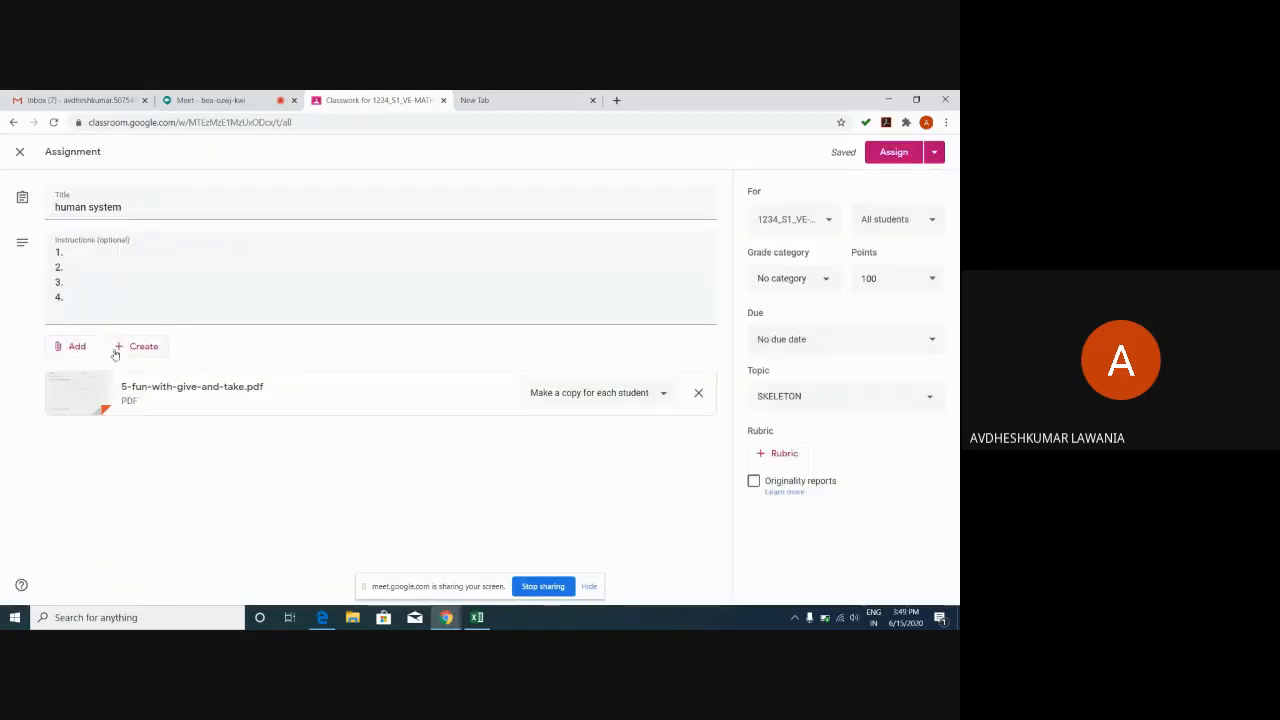
{"action": "left_click", "coordinate": [78, 346]}
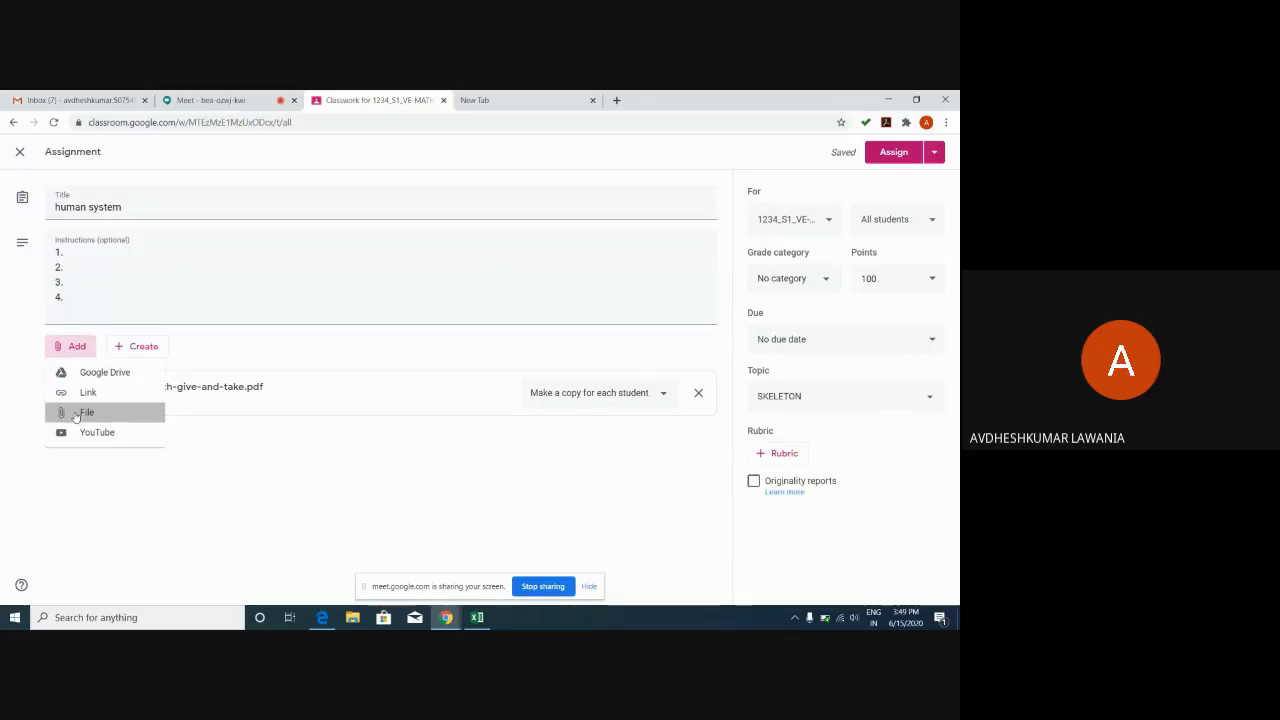
{"action": "left_click", "coordinate": [75, 414]}
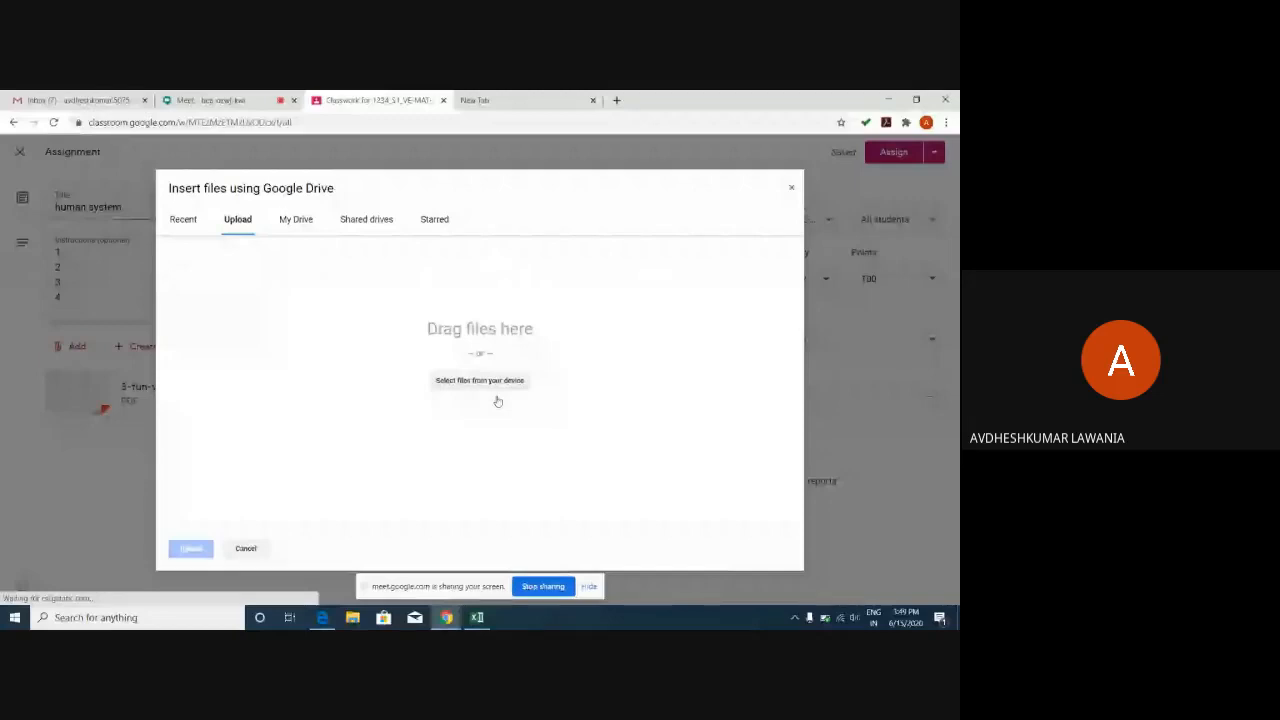
{"action": "left_click", "coordinate": [789, 185]}
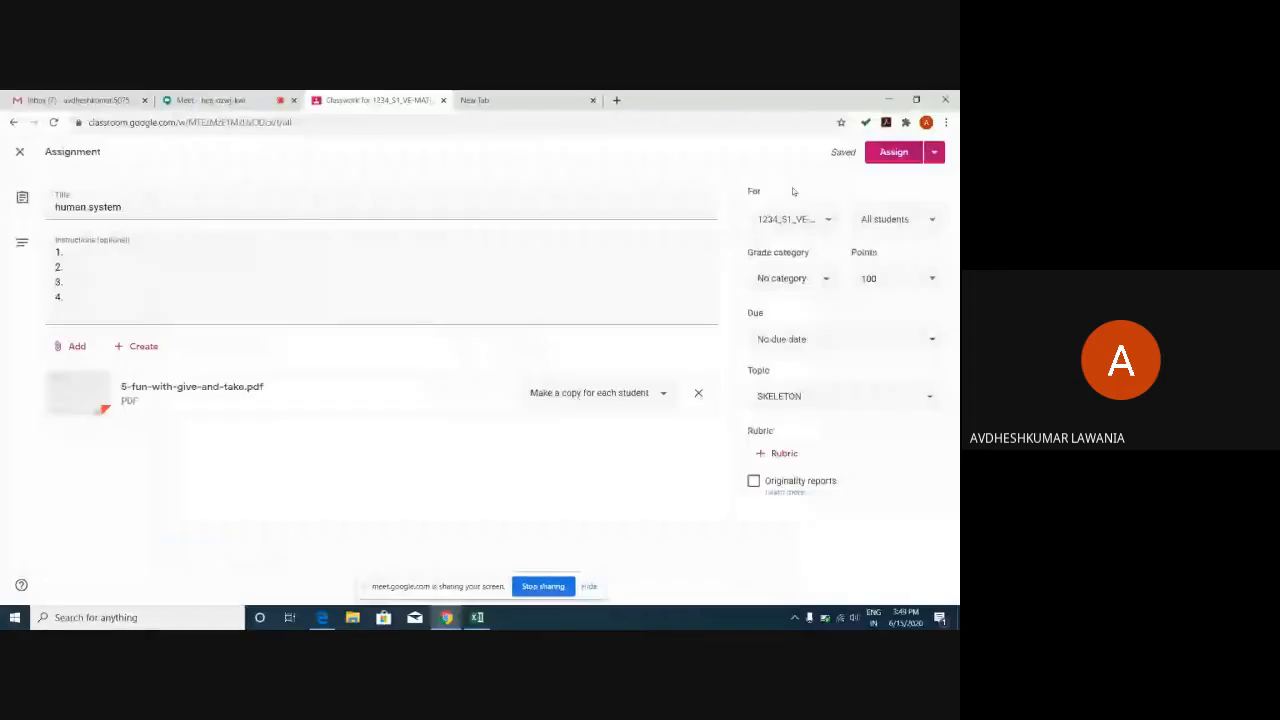
{"action": "left_click", "coordinate": [68, 348]}
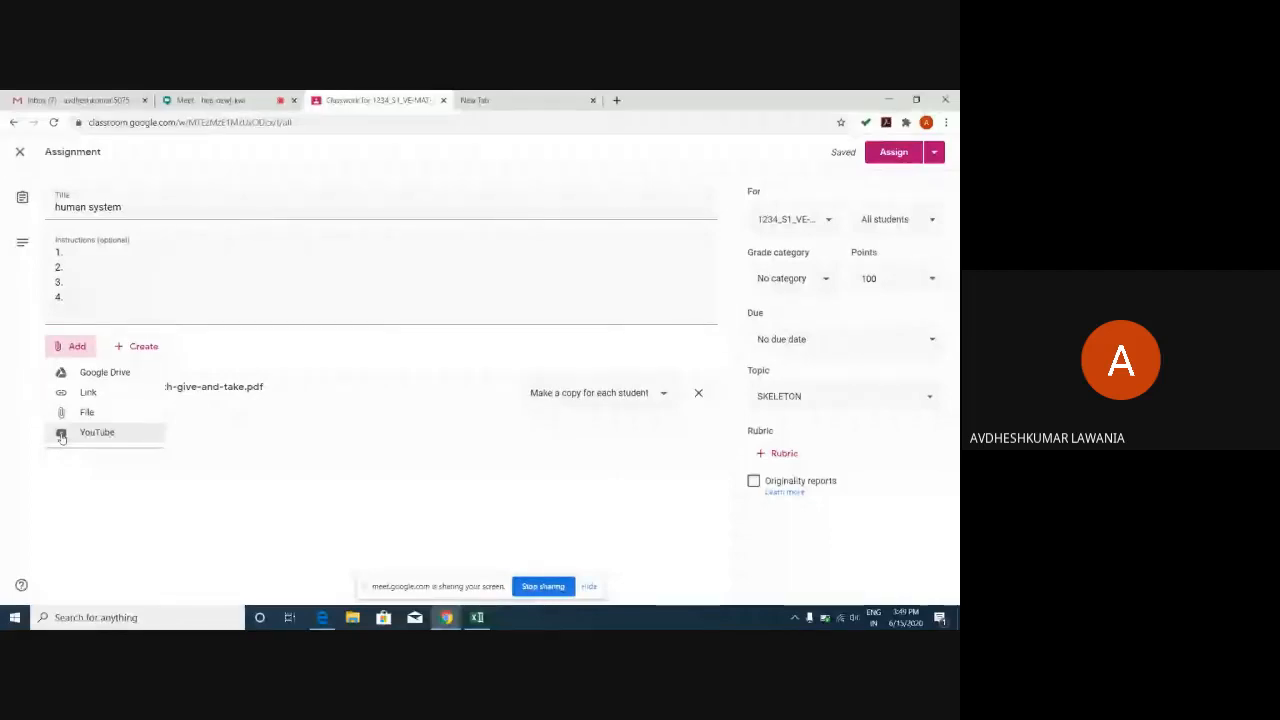
Search YouTube for 'skeleton system' and attach The Skeletal System video.
{"action": "left_click", "coordinate": [61, 435]}
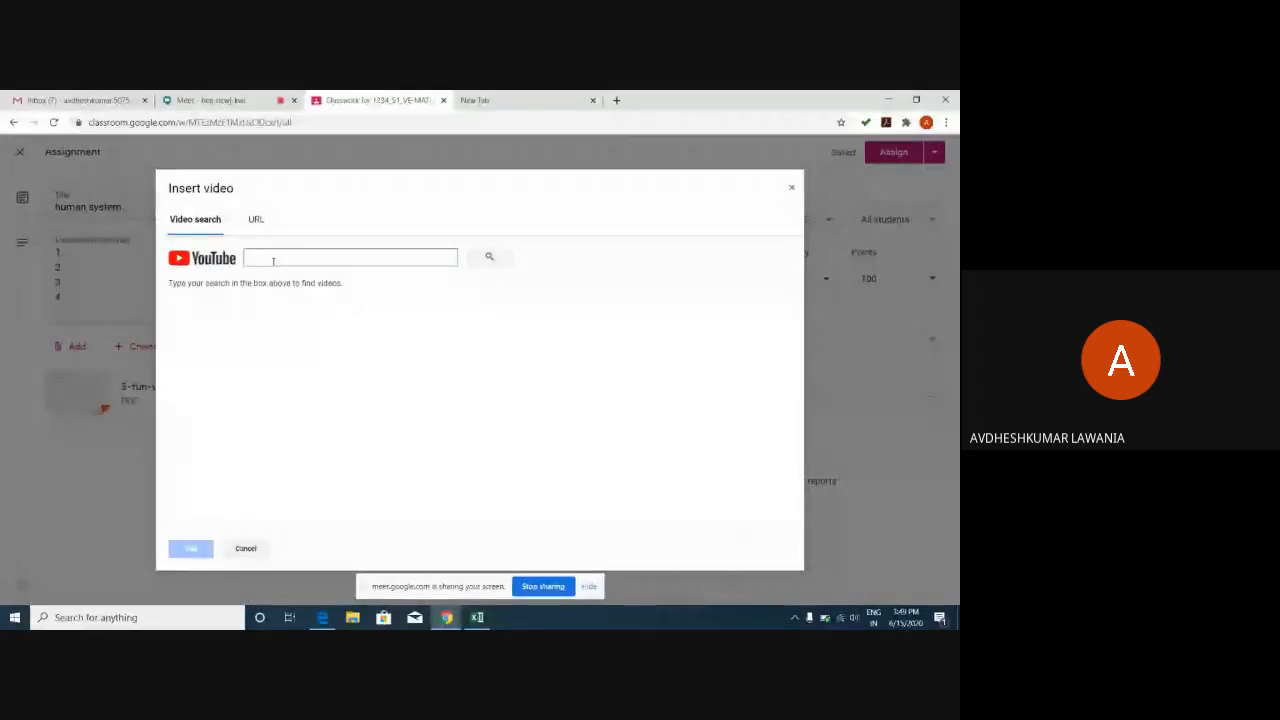
{"action": "left_click", "coordinate": [255, 220]}
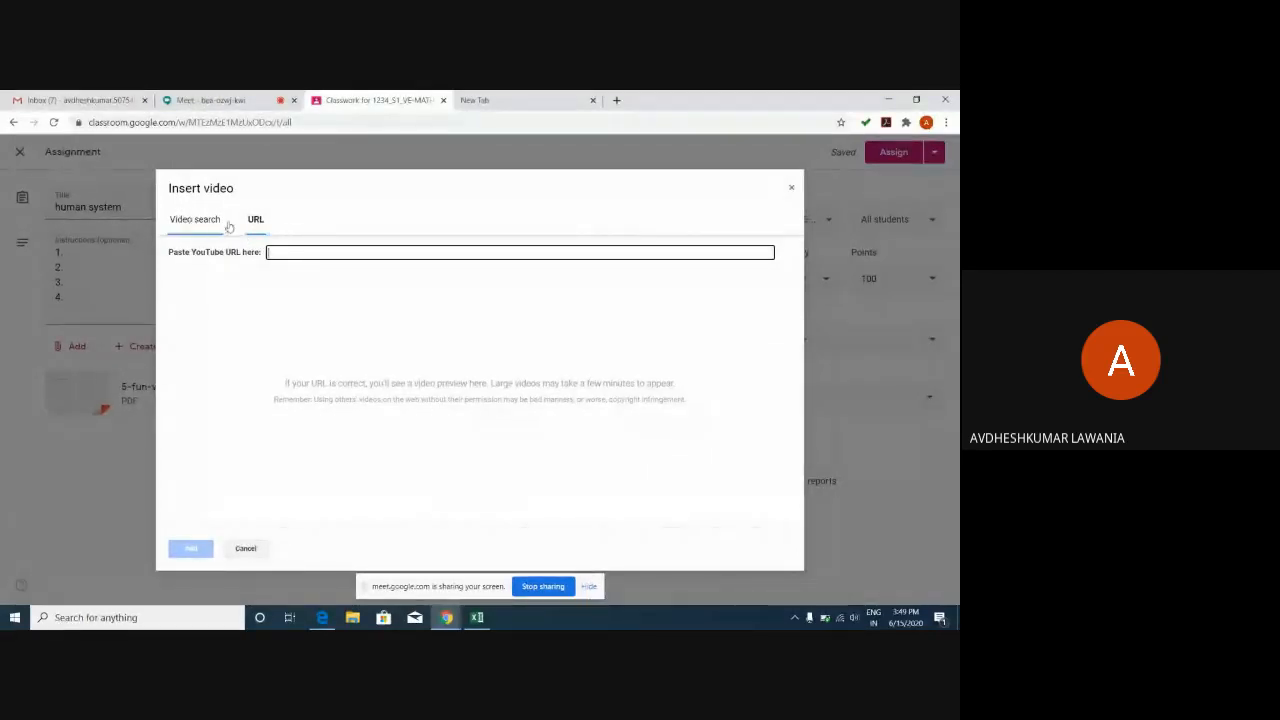
{"action": "left_click", "coordinate": [186, 221]}
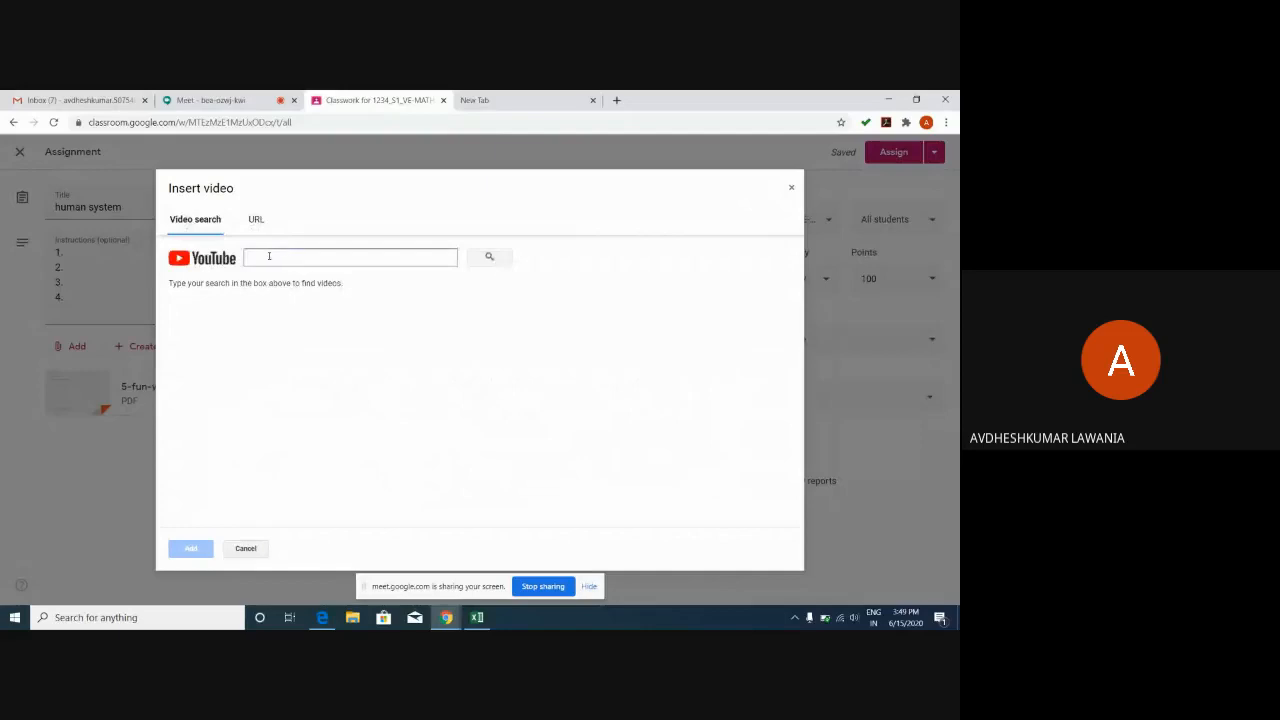
{"action": "left_click", "coordinate": [269, 256]}
{"action": "type", "text": "ske"}
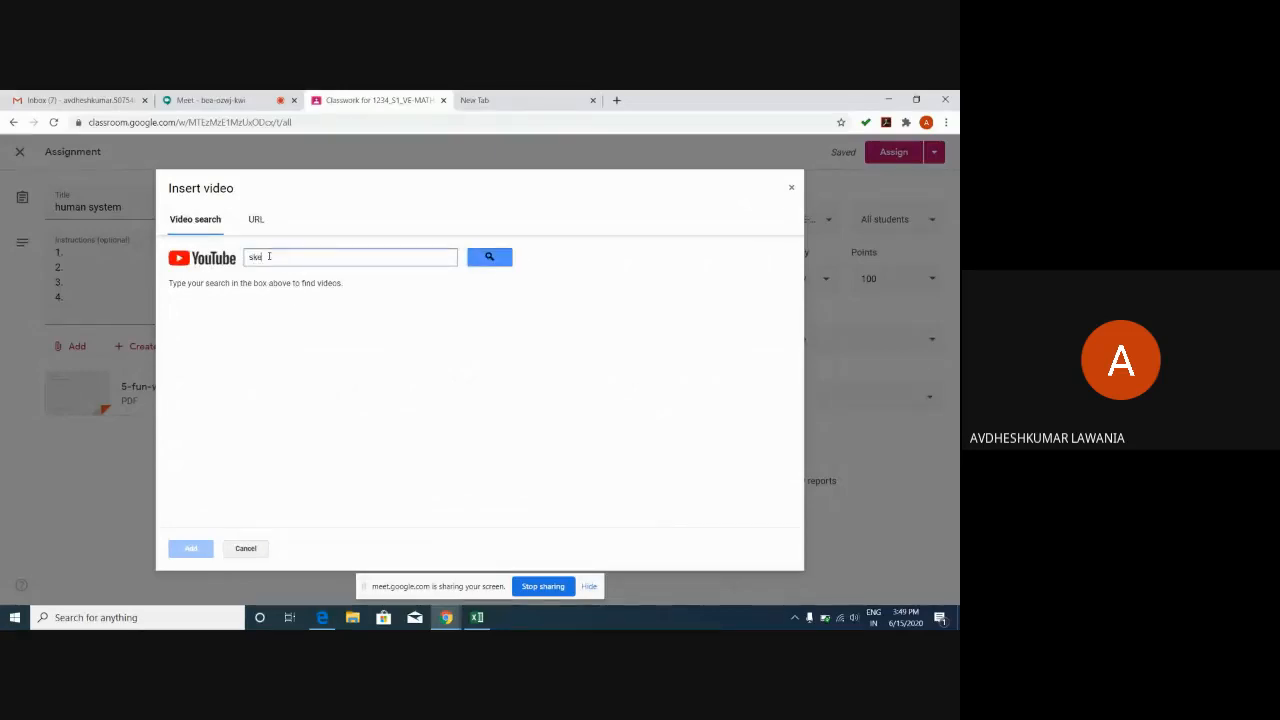
{"action": "type", "text": "leton system"}
{"action": "left_click", "coordinate": [500, 260]}
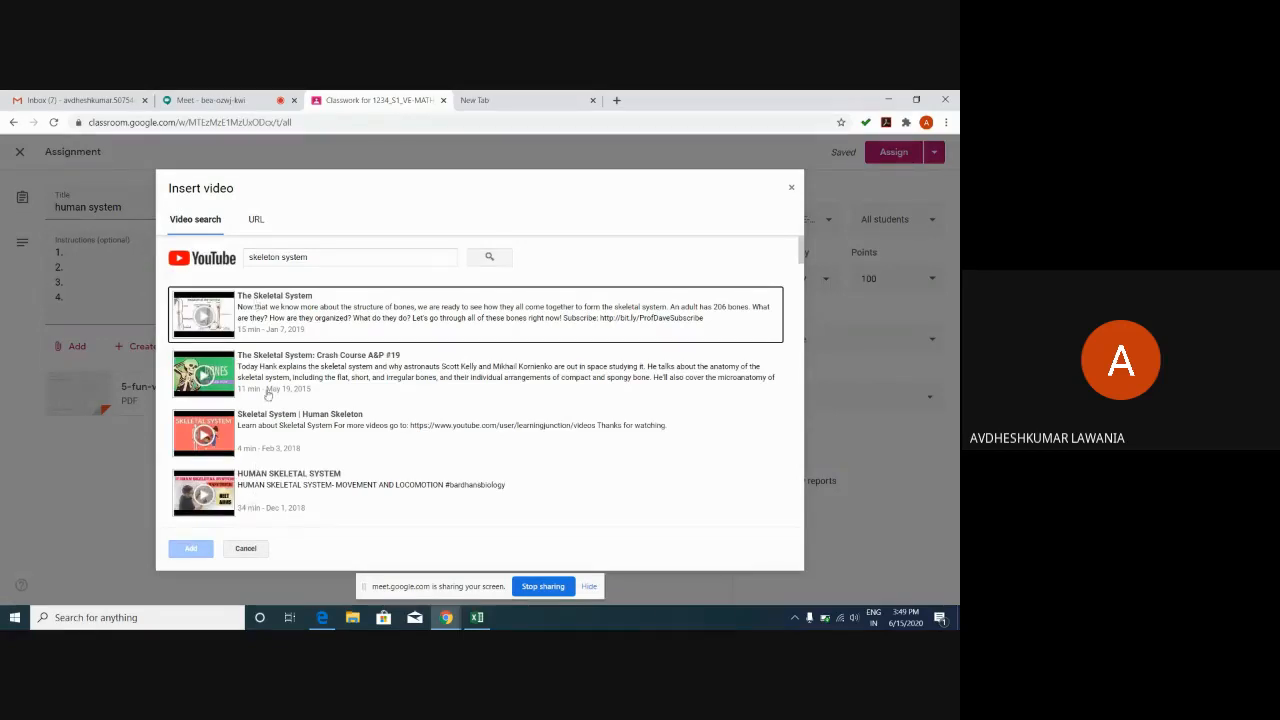
{"action": "left_click", "coordinate": [268, 298]}
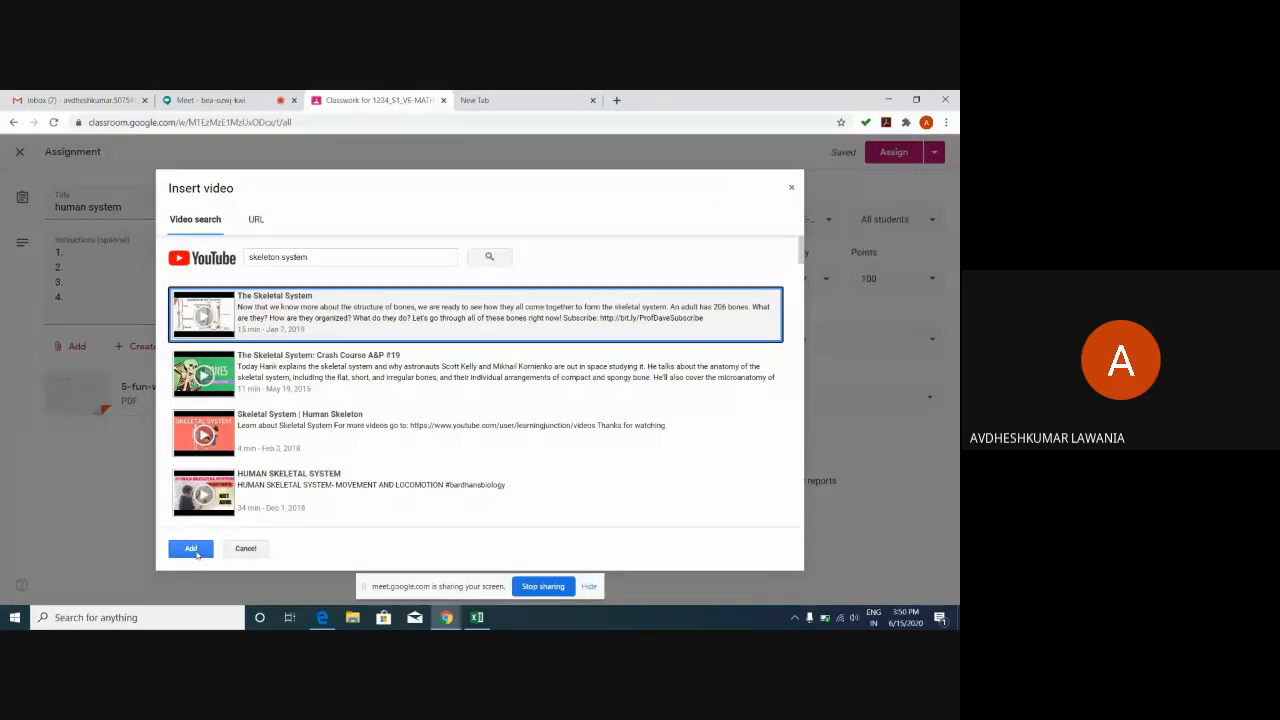
{"action": "left_click", "coordinate": [194, 549]}
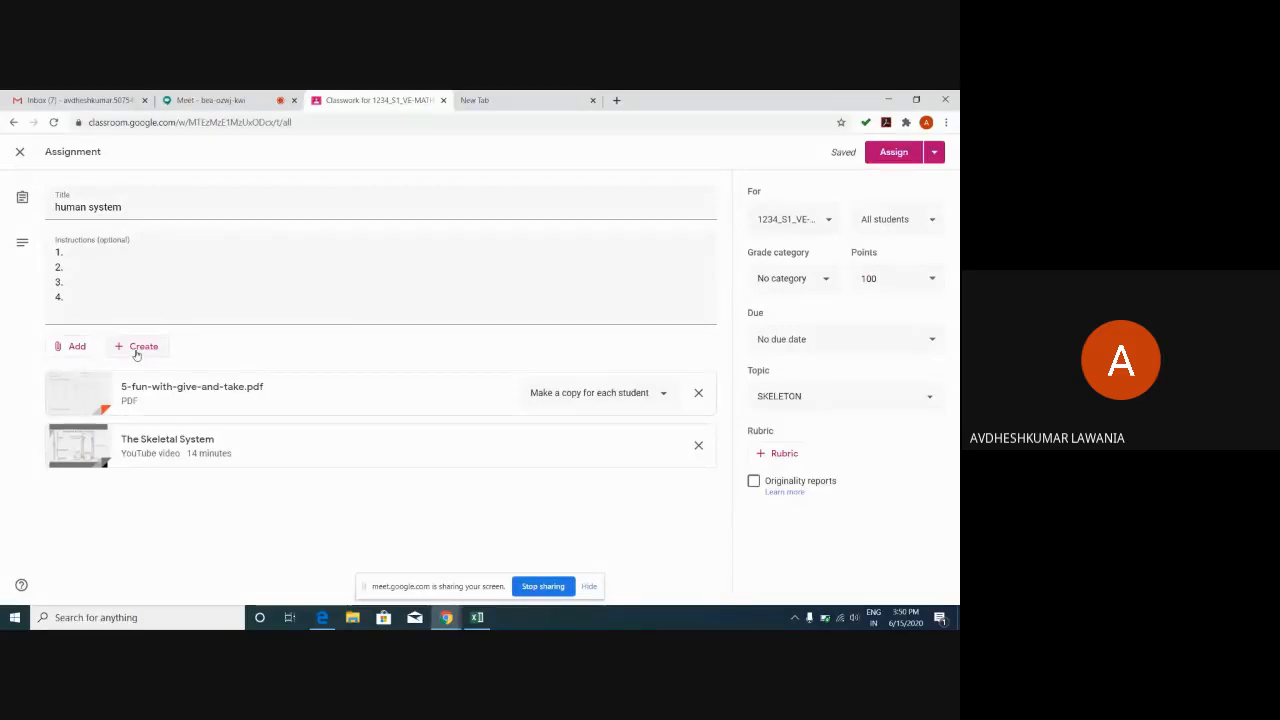
Add a new blank Google Form to the assignment via Create > Forms.
{"action": "left_click", "coordinate": [142, 348]}
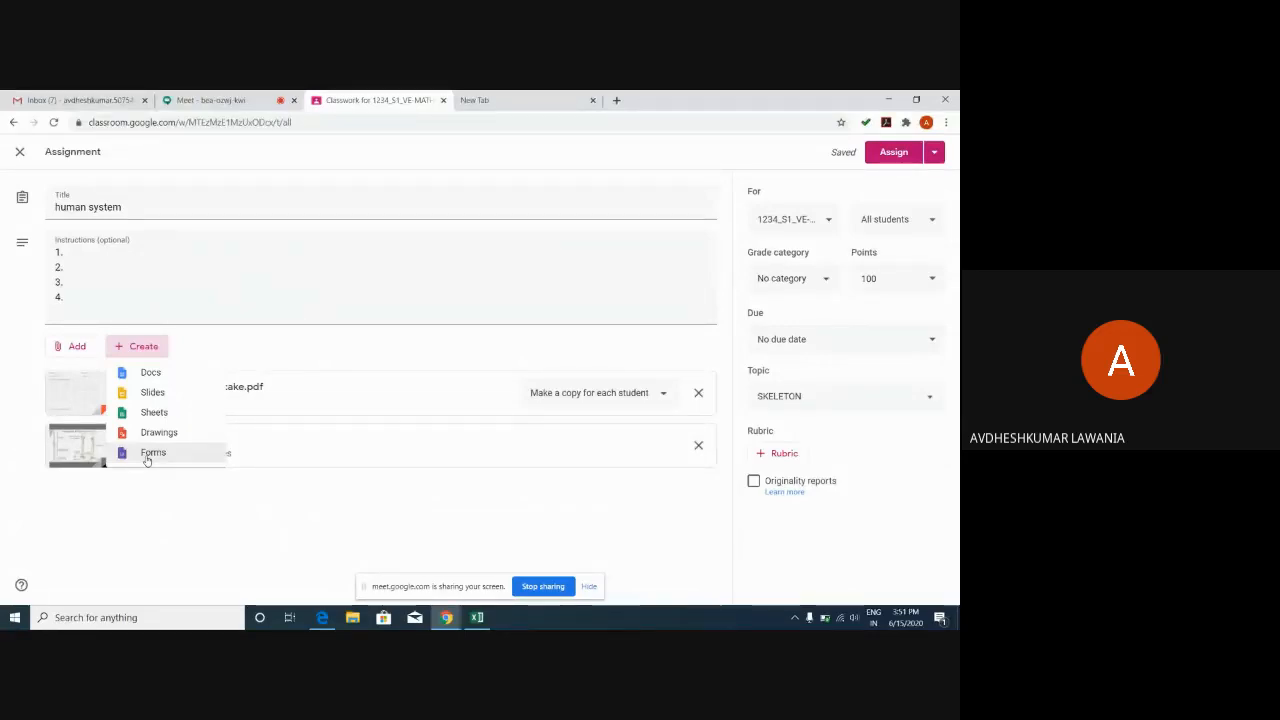
{"action": "left_click", "coordinate": [147, 456]}
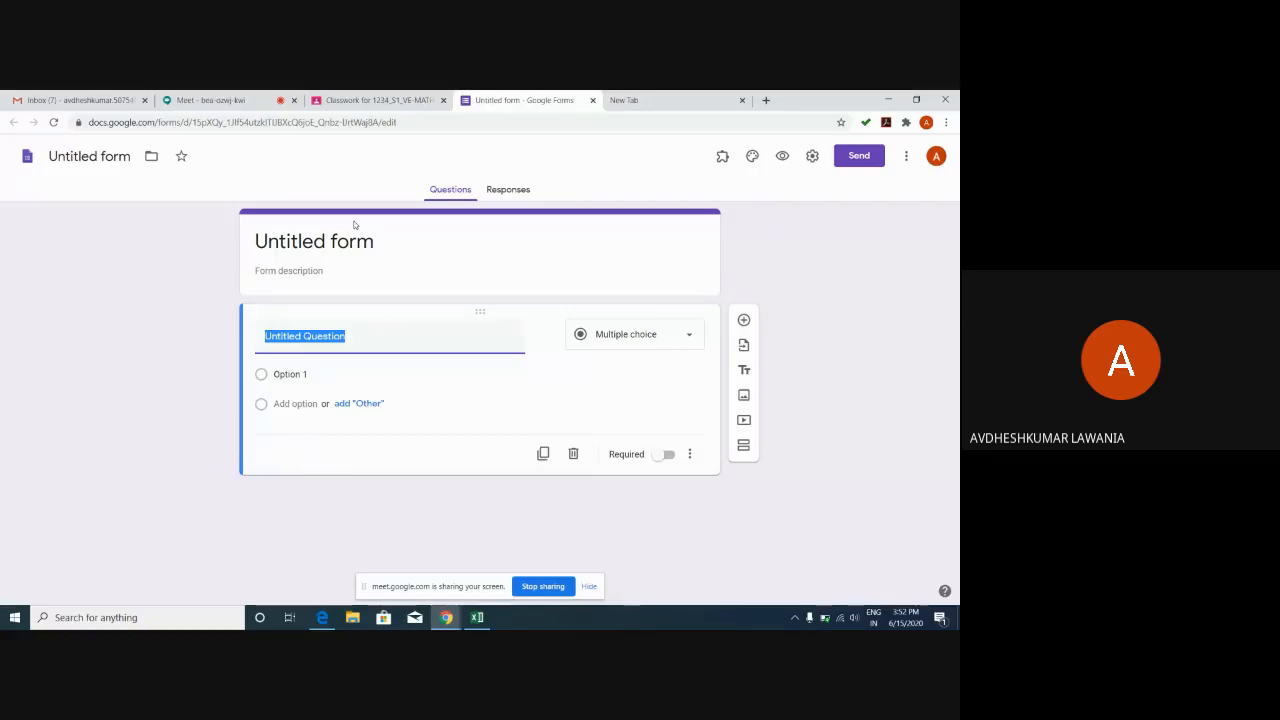
Show the question-type options for the Untitled Question card.
{"action": "left_click", "coordinate": [687, 337]}
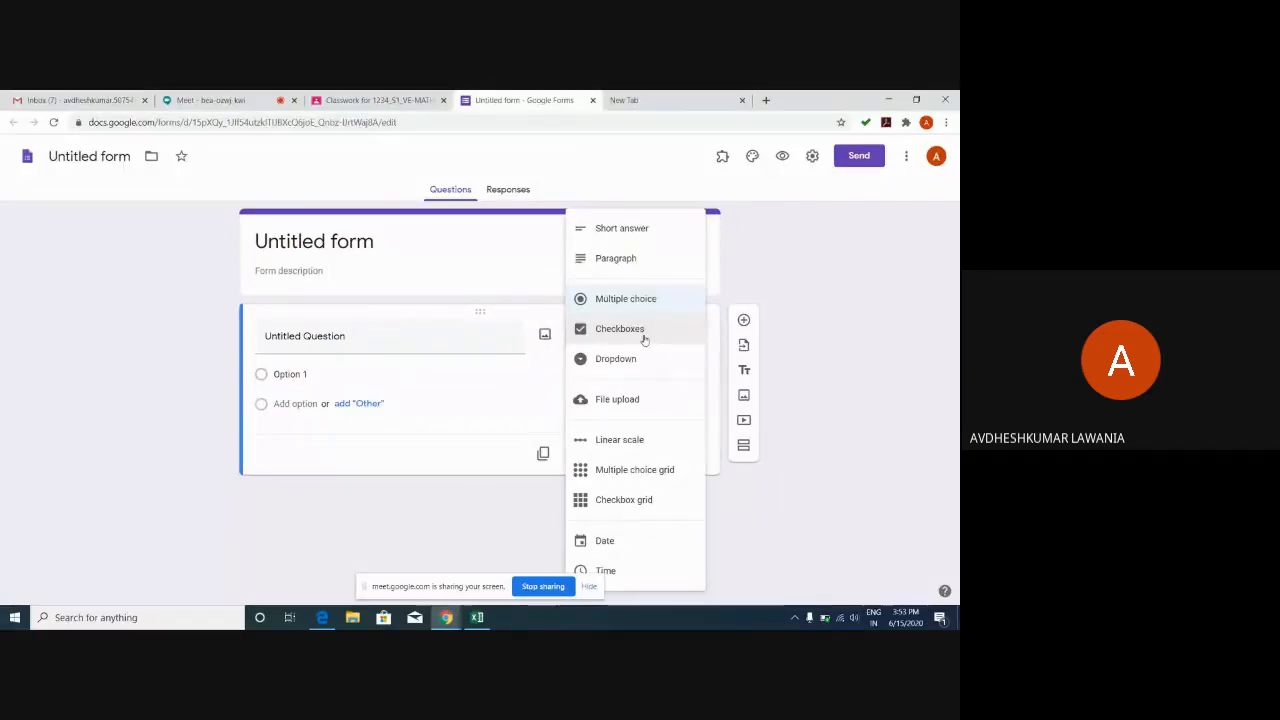
Change the Untitled Question's type to Checkboxes.
{"action": "left_click", "coordinate": [644, 340]}
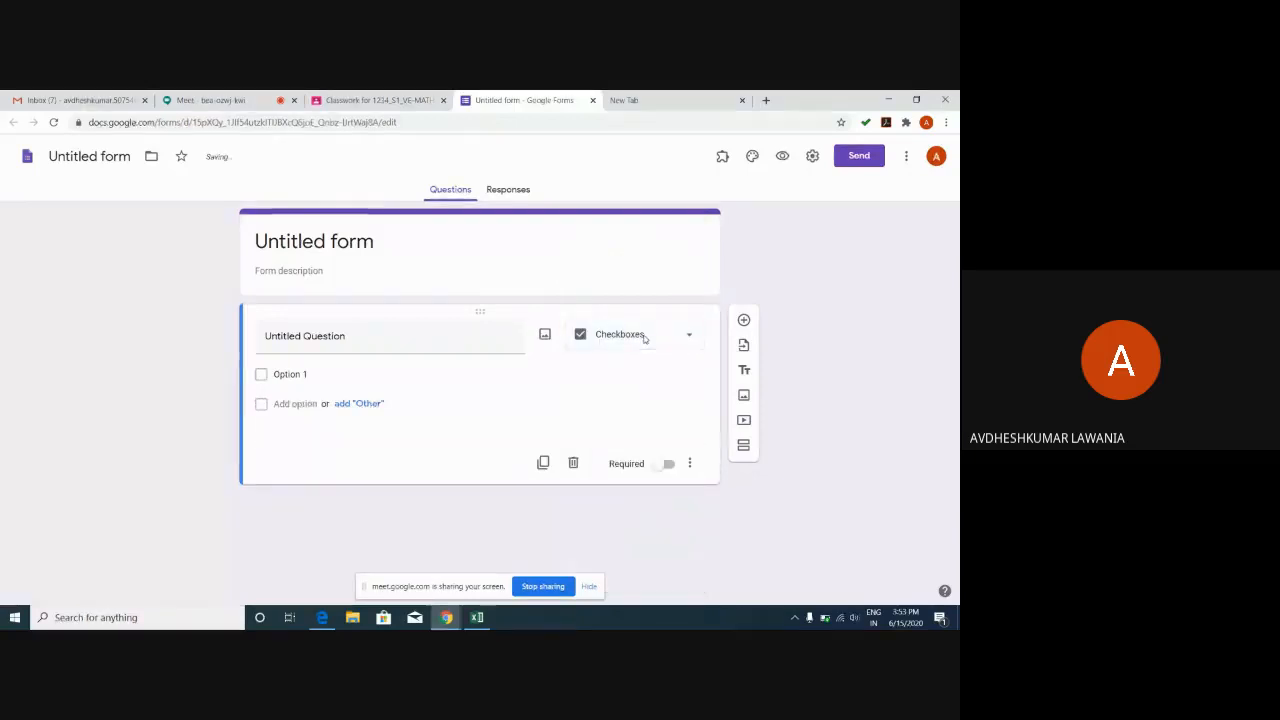
{"action": "left_click", "coordinate": [644, 340]}
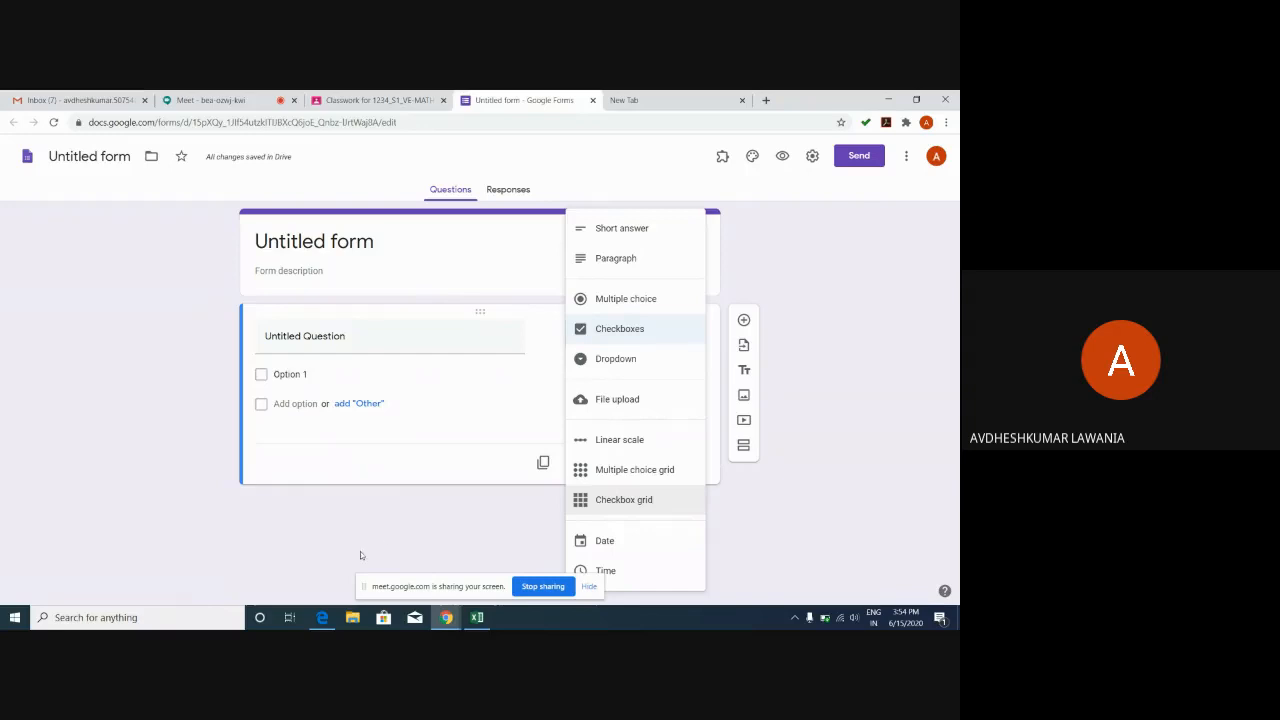
{"action": "left_click", "coordinate": [389, 525]}
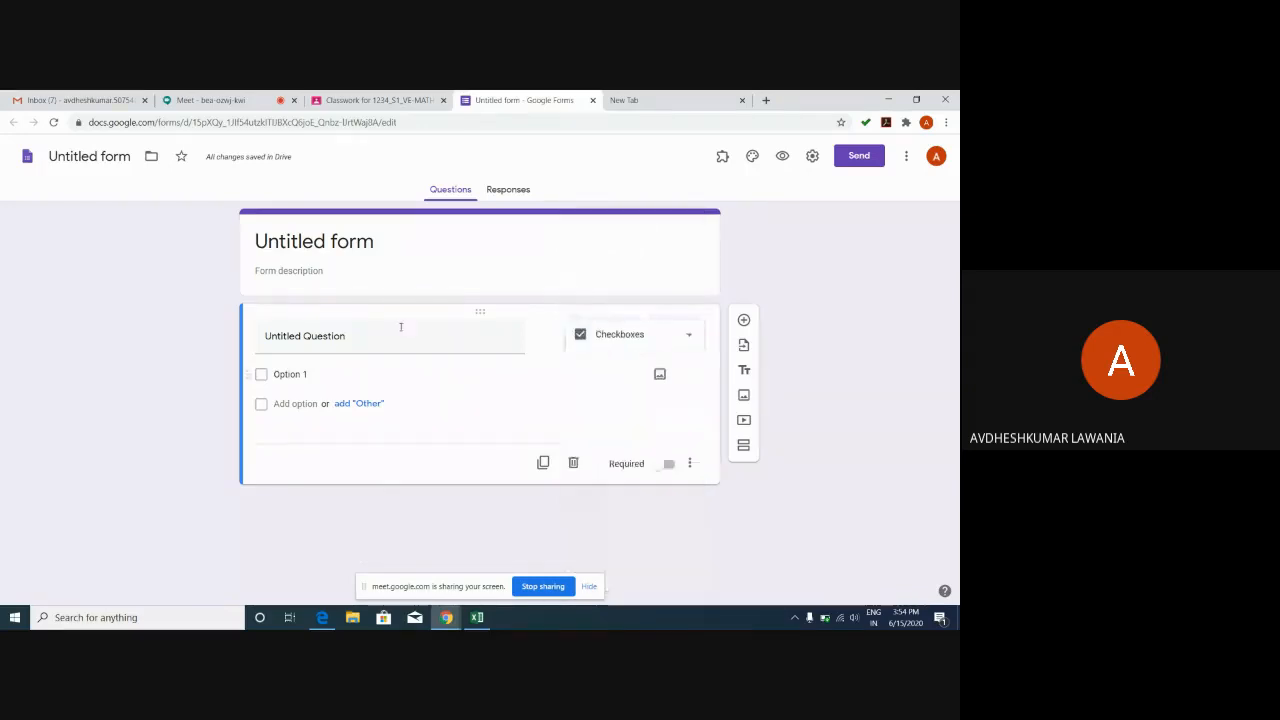
Title the form 'skeleton system', adding the missing 'k'.
{"action": "left_click", "coordinate": [379, 248]}
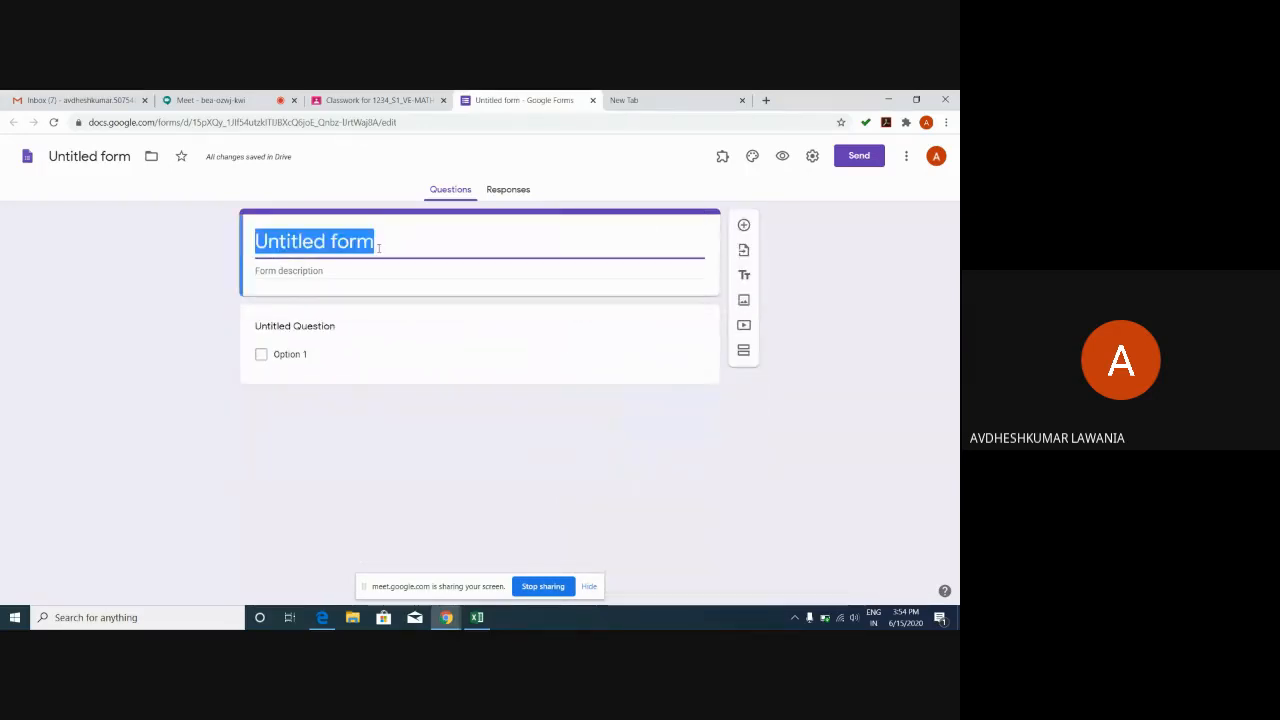
{"action": "type", "text": "seleton "}
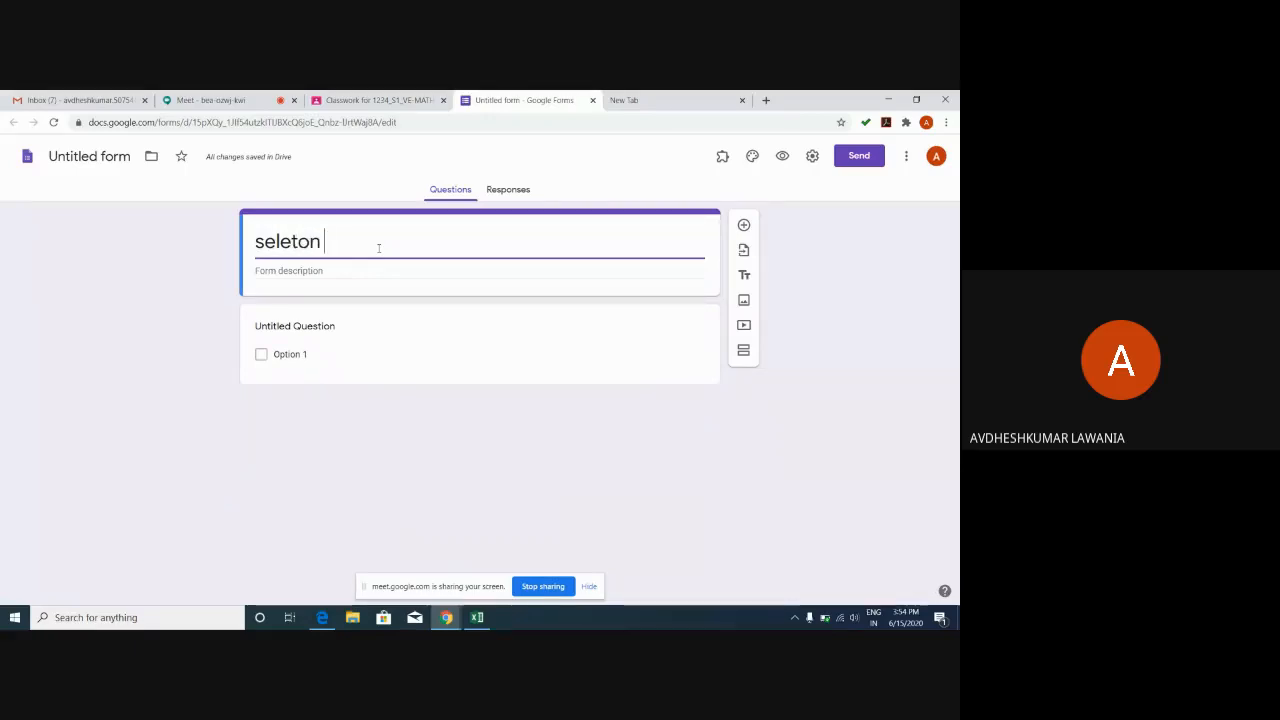
{"action": "type", "text": "system"}
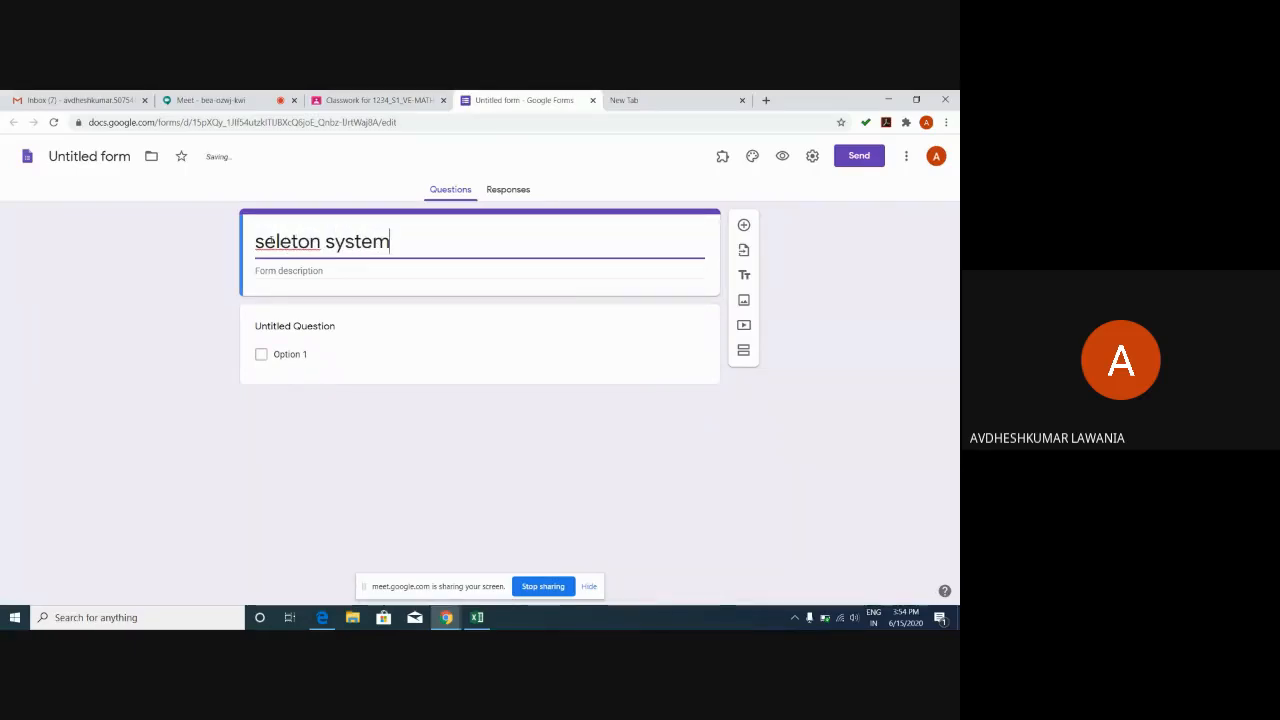
{"action": "left_click", "coordinate": [265, 241]}
{"action": "type", "text": "k"}
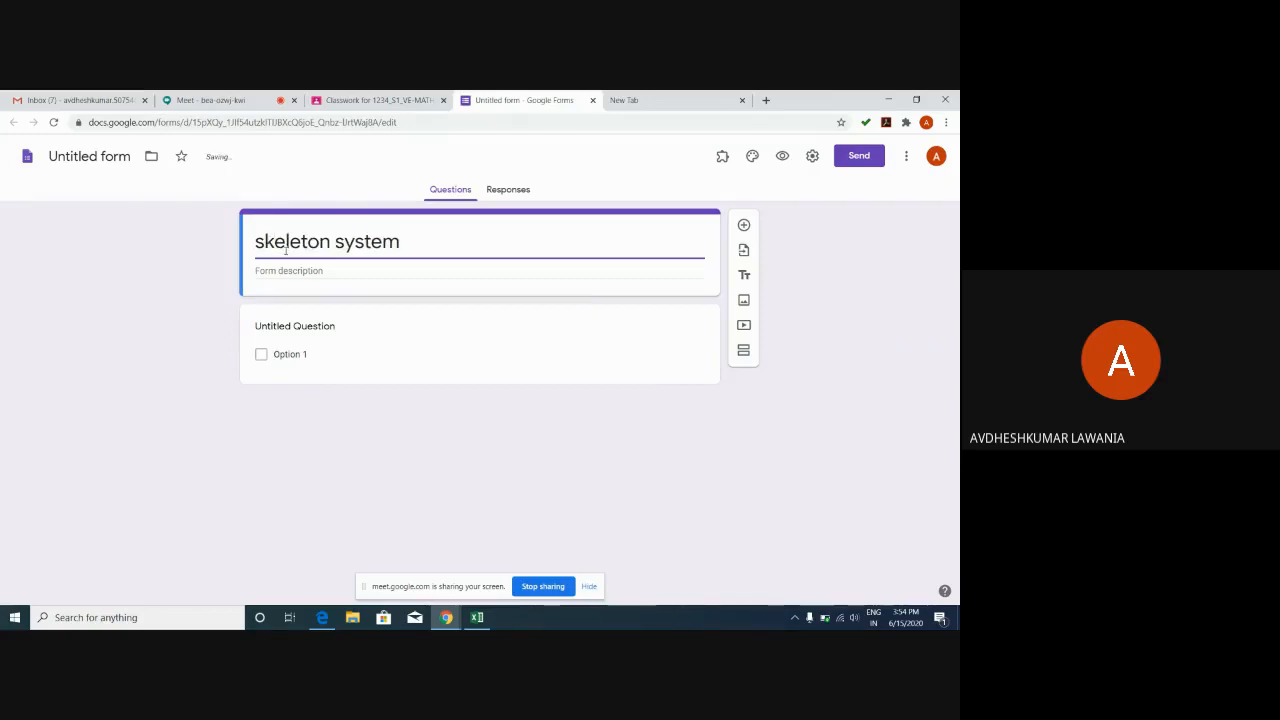
{"action": "left_click", "coordinate": [318, 271]}
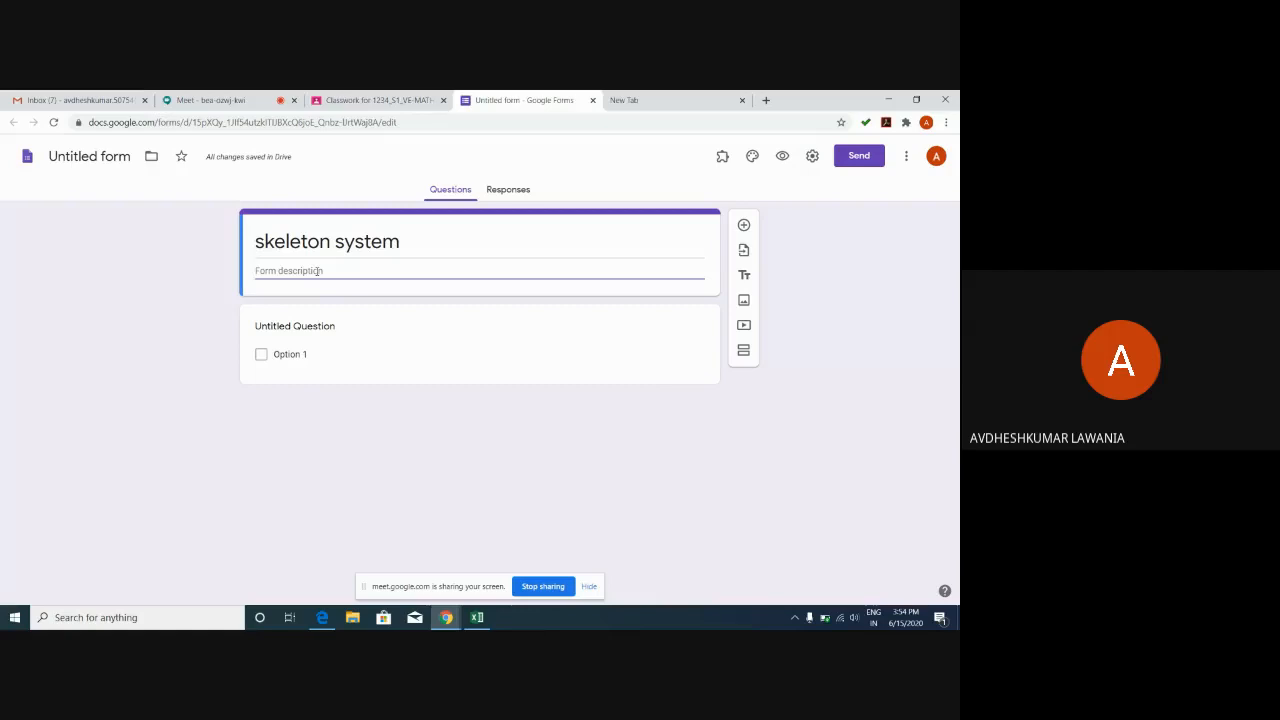
Make the first question multiple choice, titled 'how many bones are there in human body?'.
{"action": "left_click", "coordinate": [298, 326]}
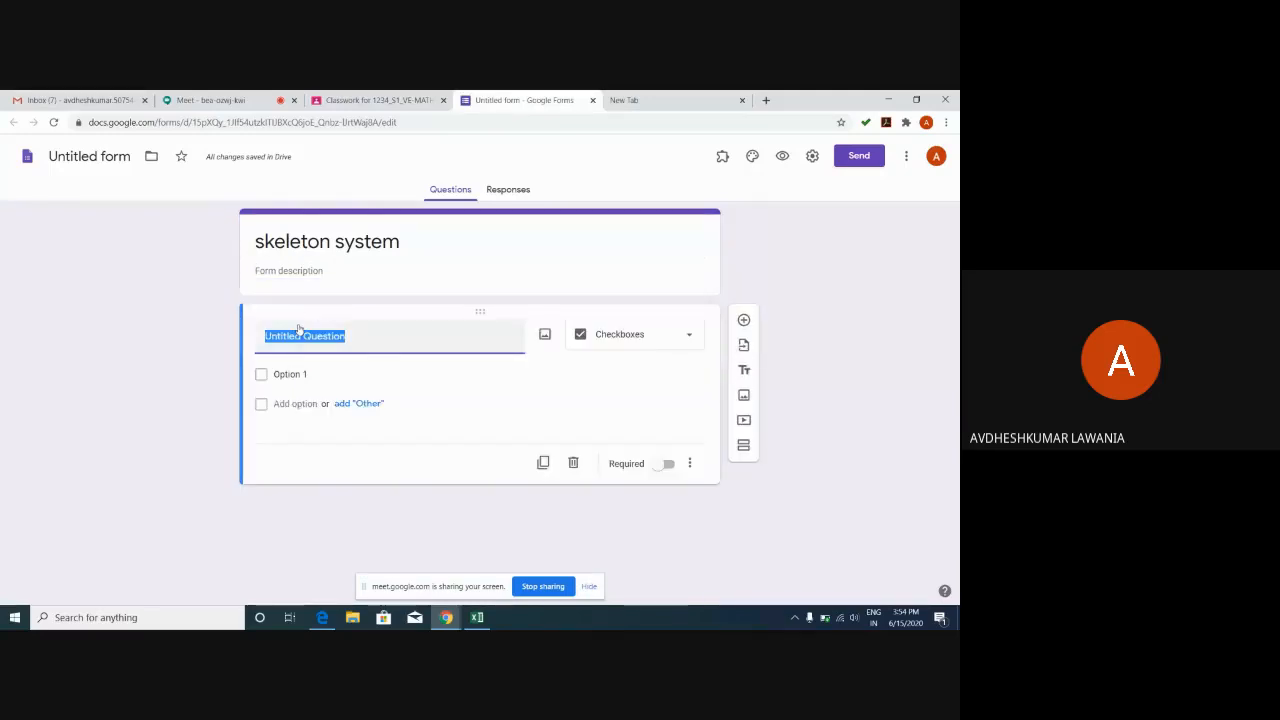
{"action": "left_click", "coordinate": [646, 335]}
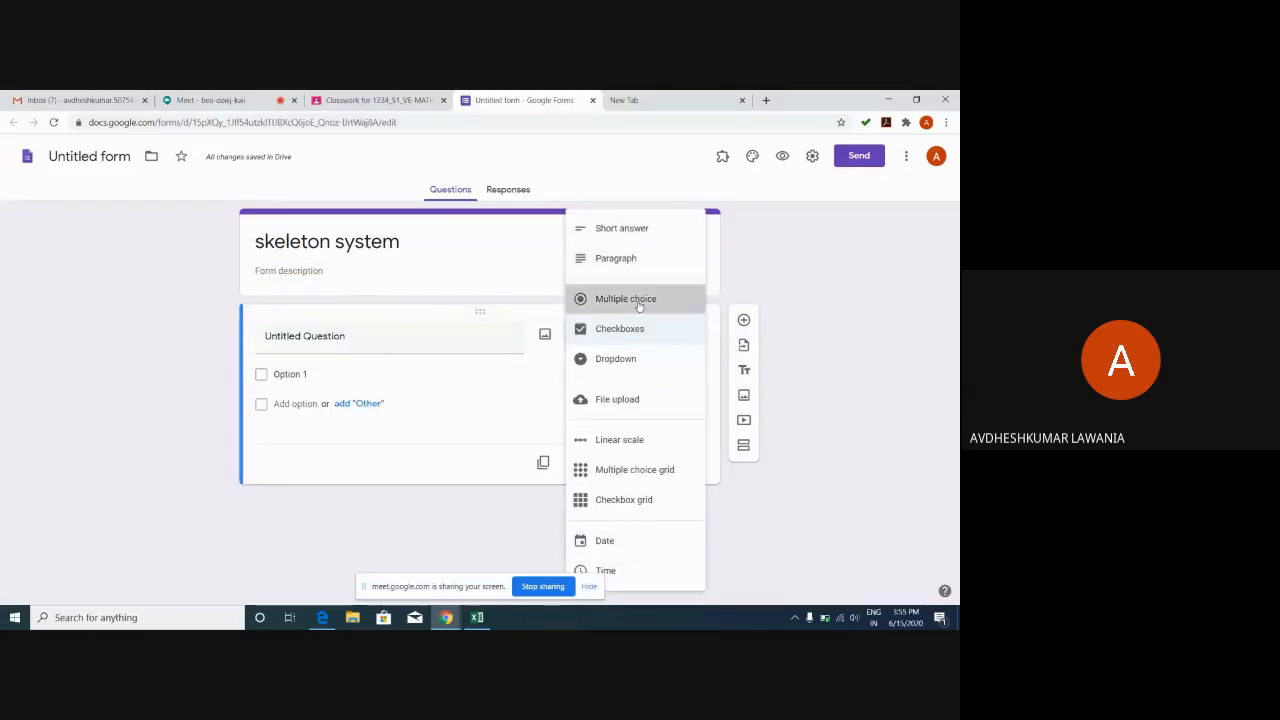
{"action": "left_click", "coordinate": [638, 302]}
{"action": "left_click", "coordinate": [320, 346]}
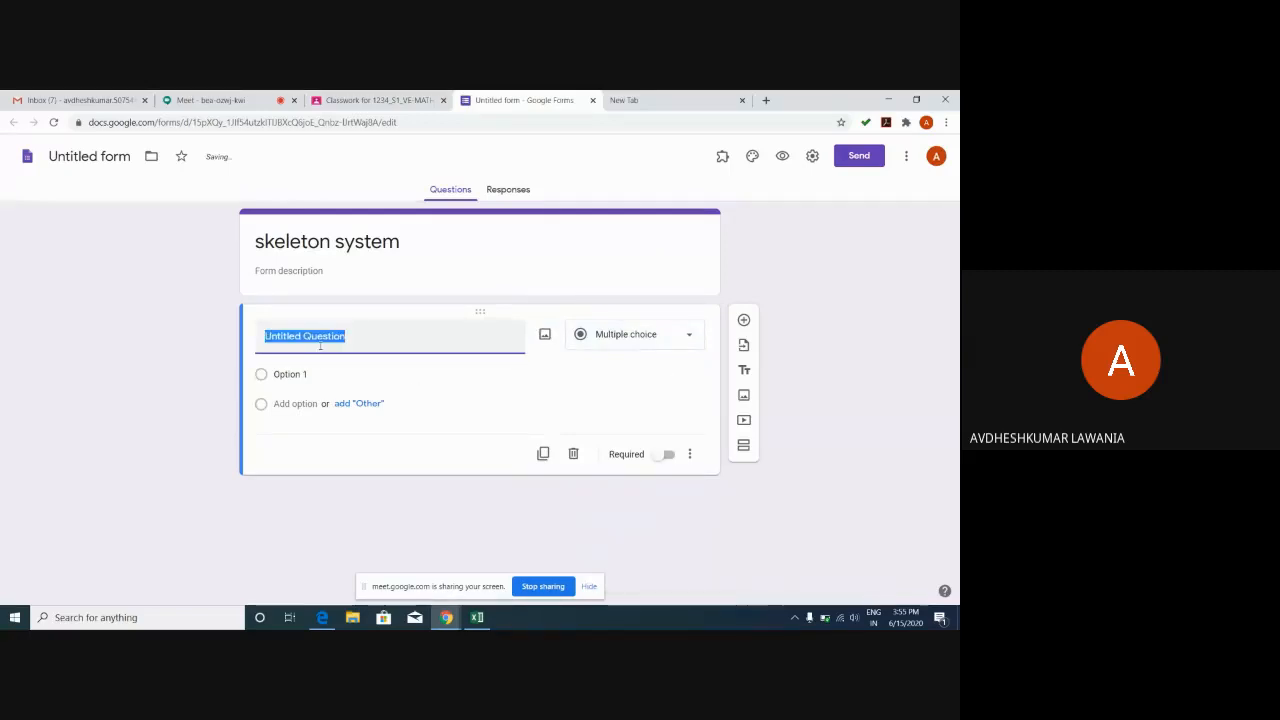
{"action": "type", "text": "how man"}
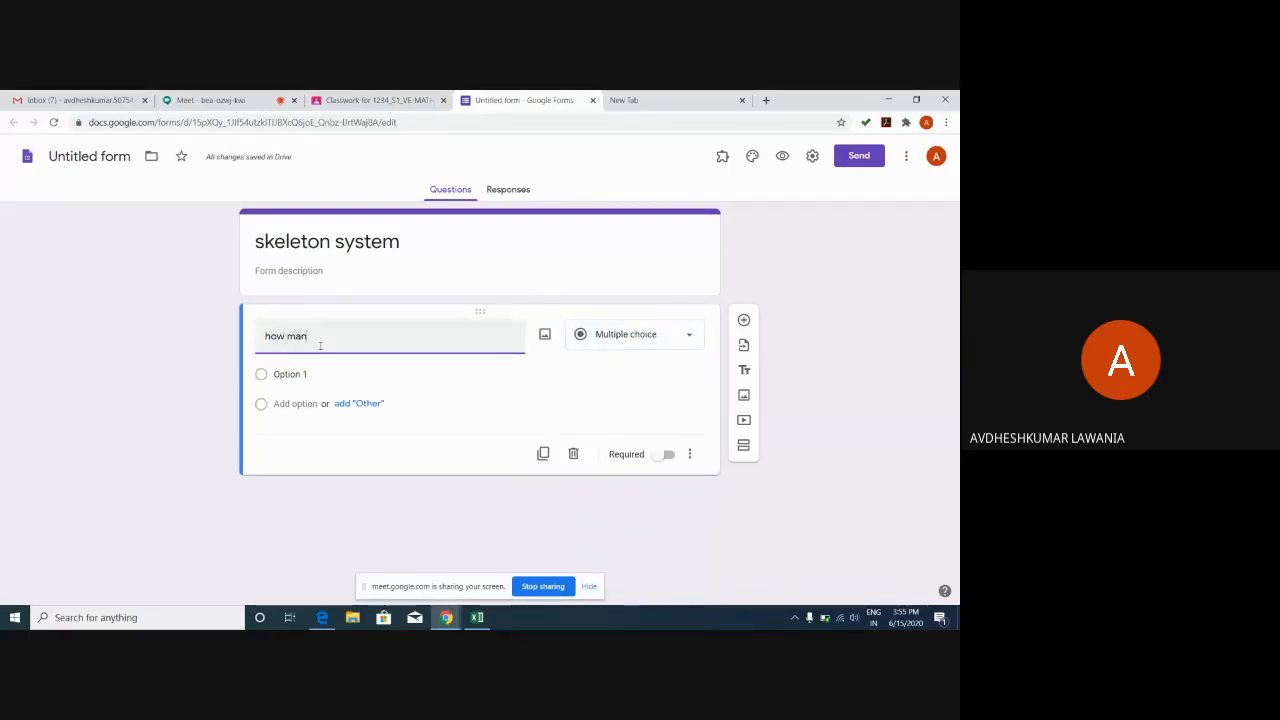
{"action": "type", "text": "y b"}
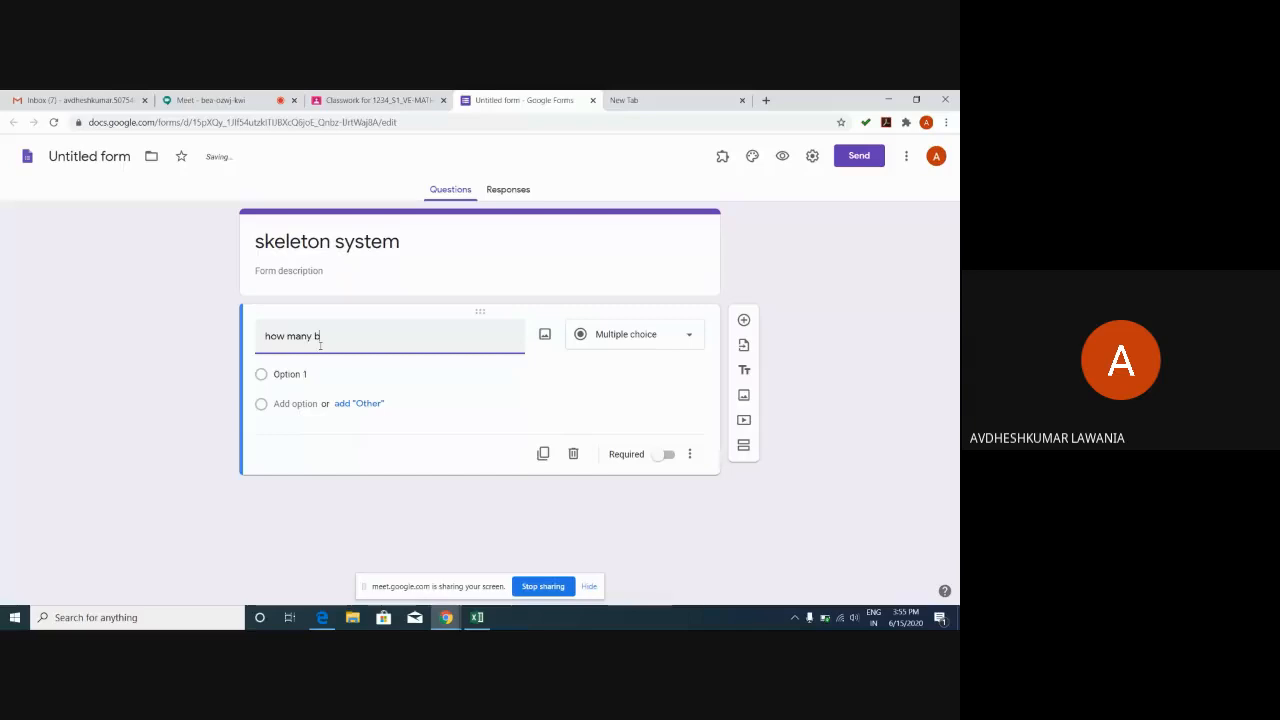
{"action": "type", "text": "ones are there in hu"}
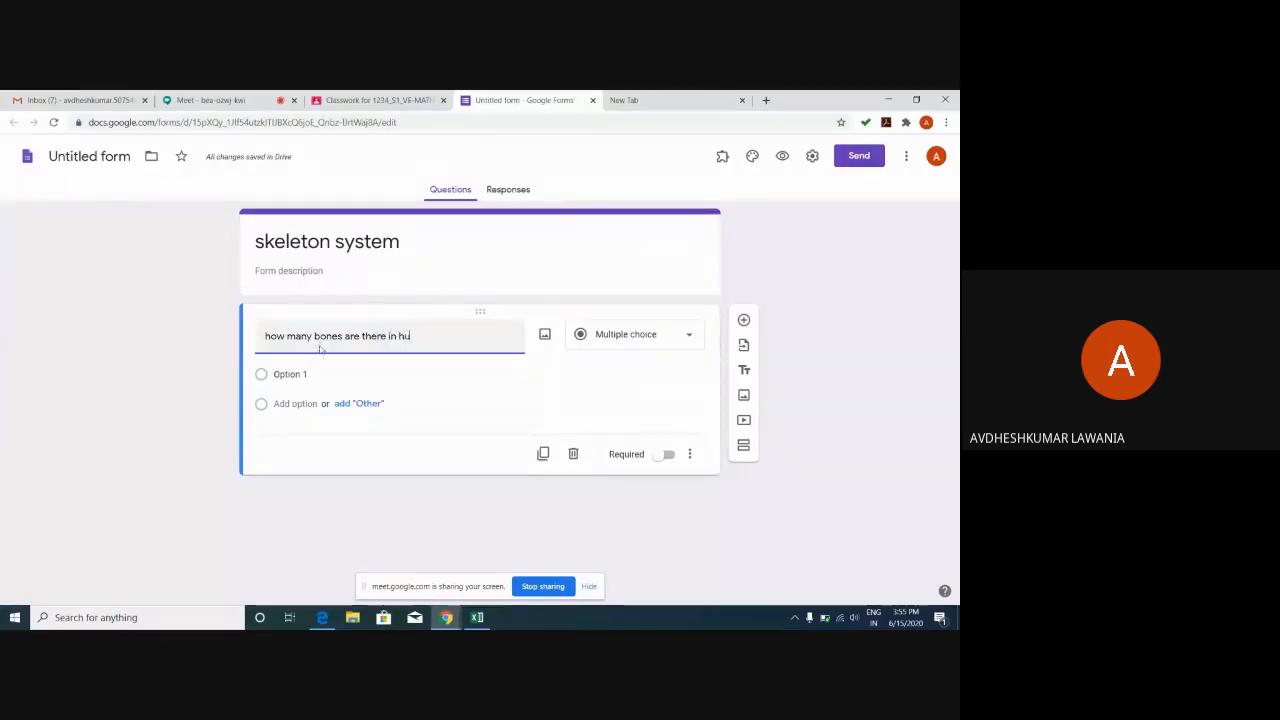
{"action": "type", "text": "man bod"}
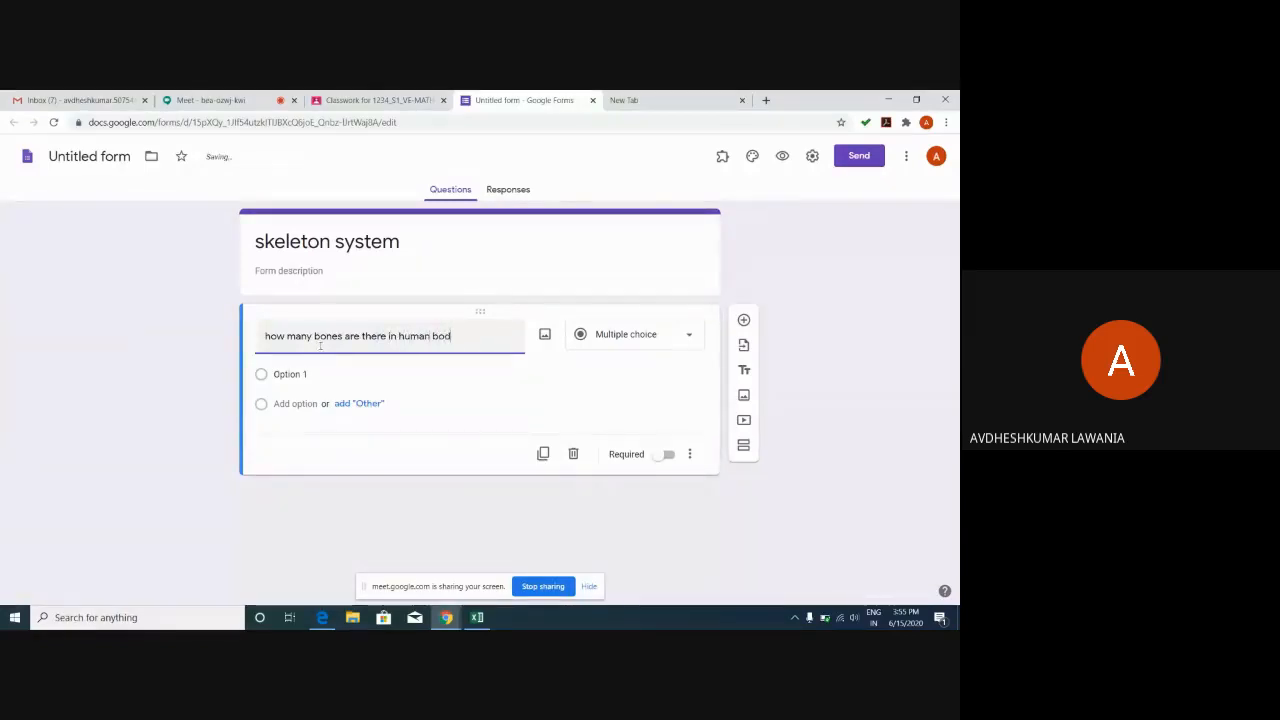
{"action": "type", "text": "y?"}
{"action": "left_click", "coordinate": [300, 374]}
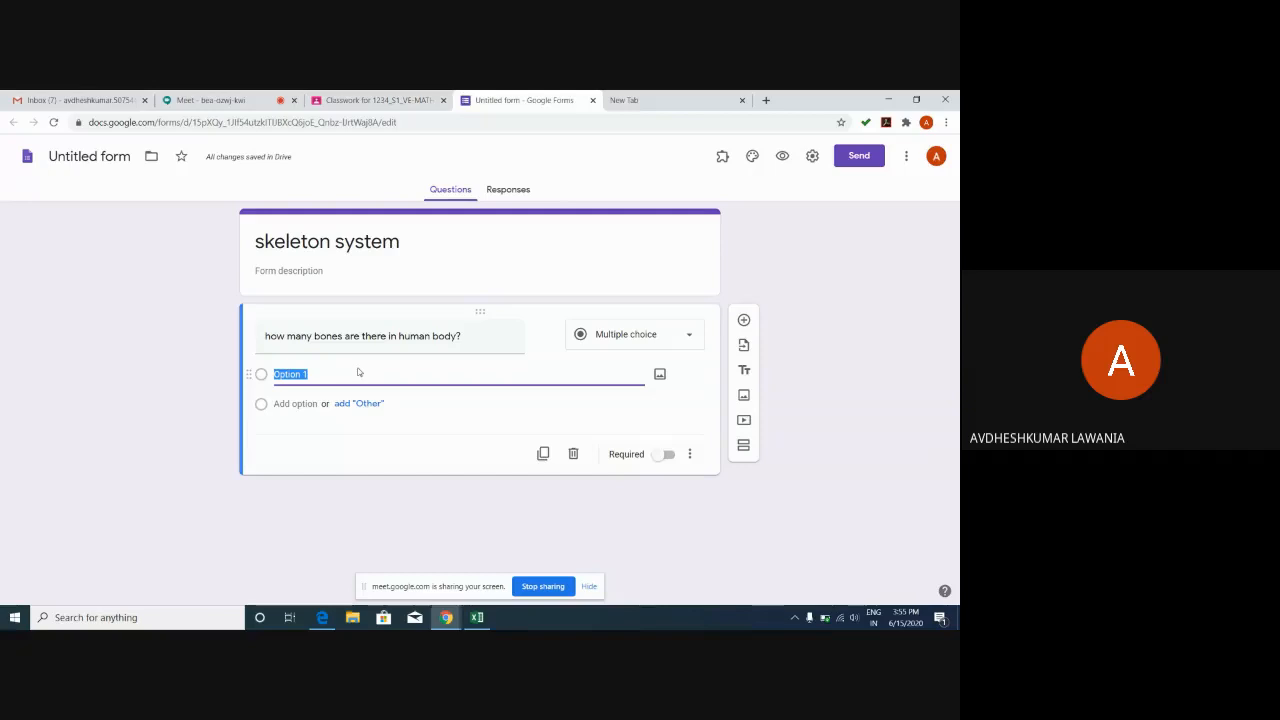
Enter answer options 209, 302, 206 and 300 for the bones question.
{"action": "type", "text": "209"}
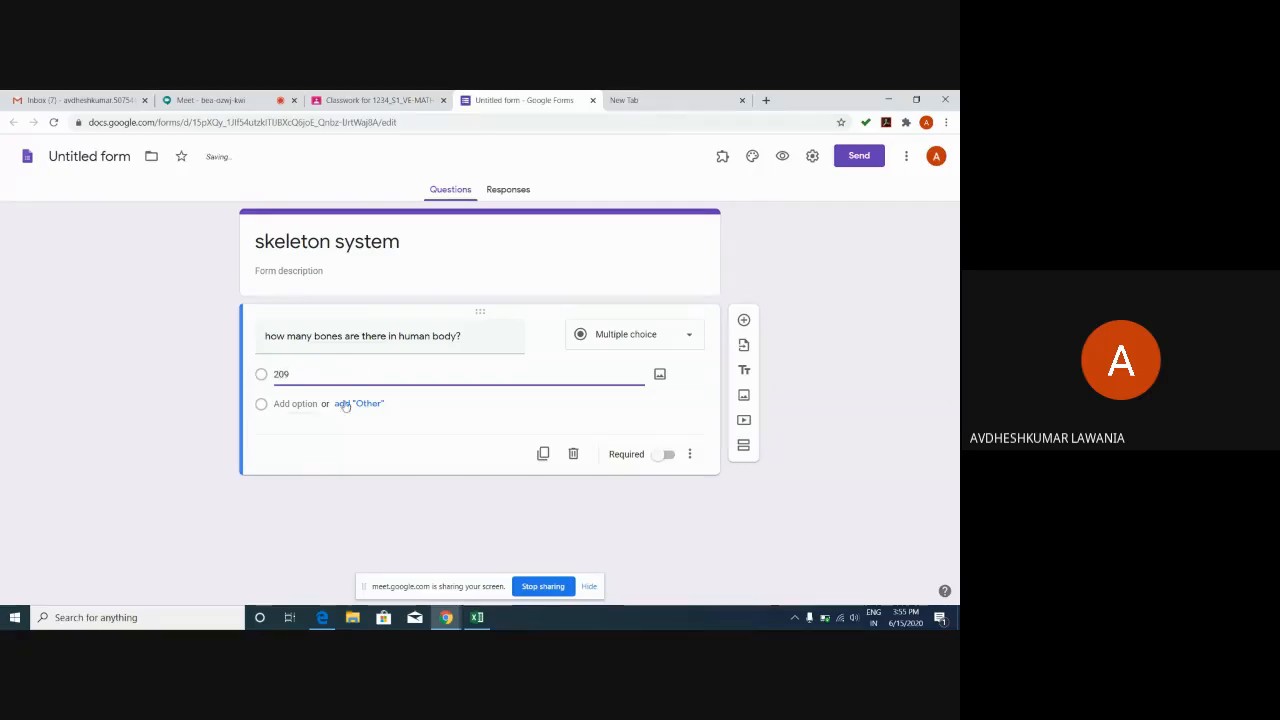
{"action": "left_click", "coordinate": [283, 405]}
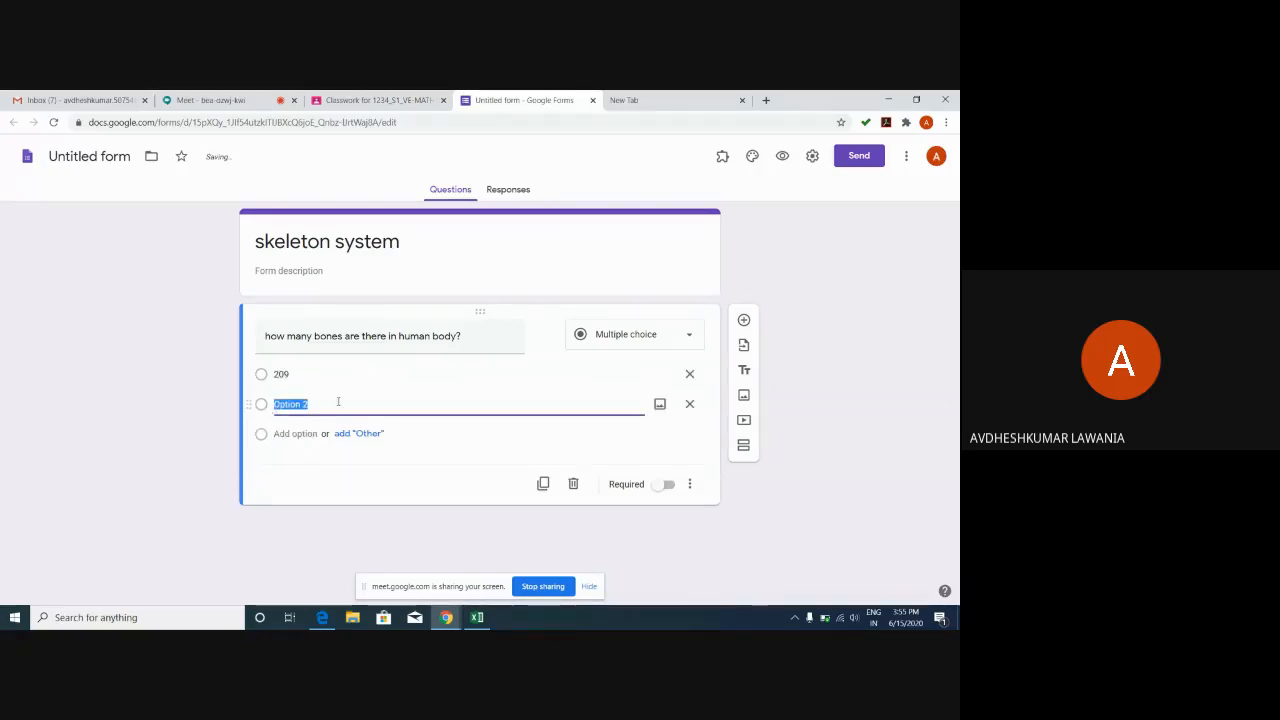
{"action": "type", "text": "302"}
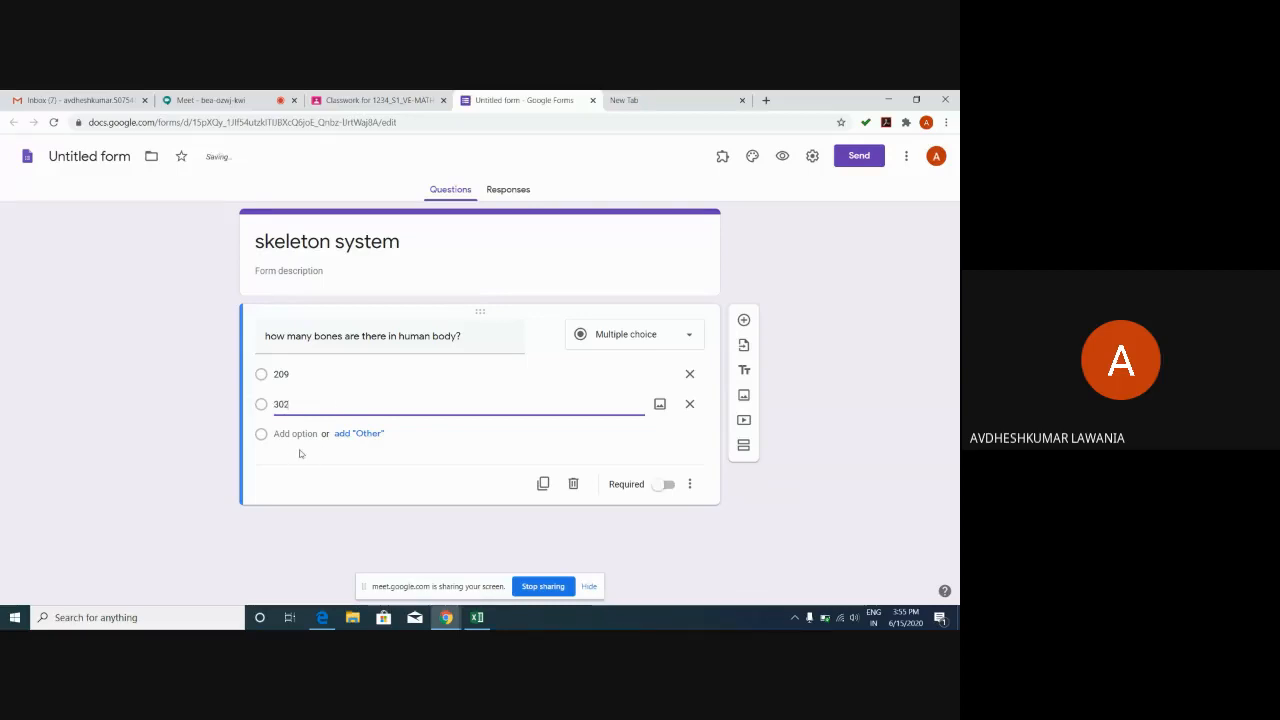
{"action": "left_click", "coordinate": [292, 435]}
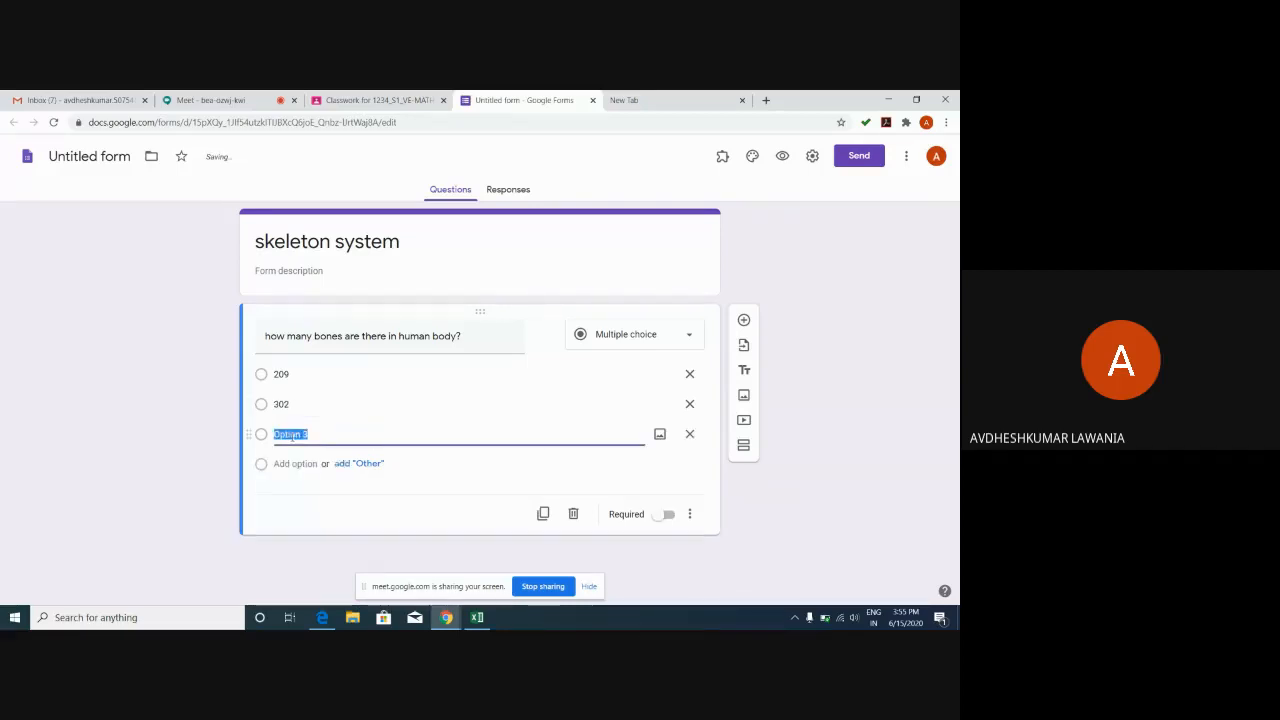
{"action": "type", "text": "206"}
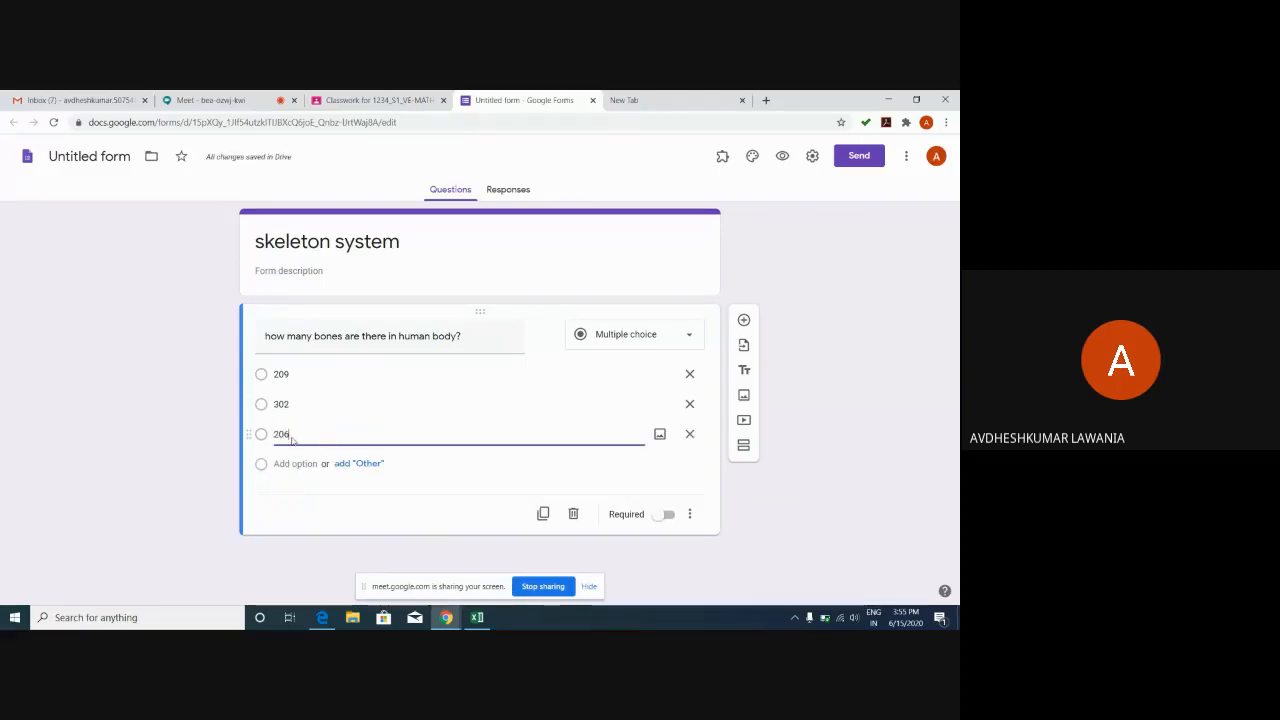
{"action": "left_click", "coordinate": [281, 466]}
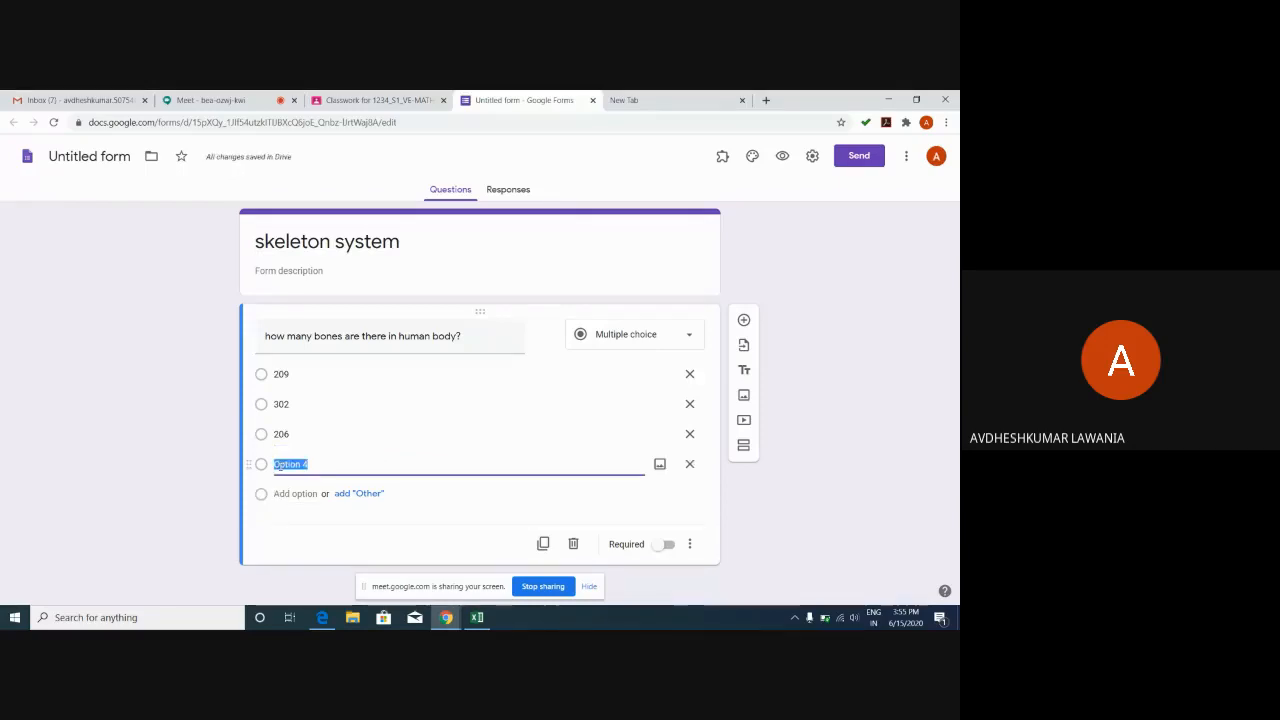
{"action": "type", "text": "300"}
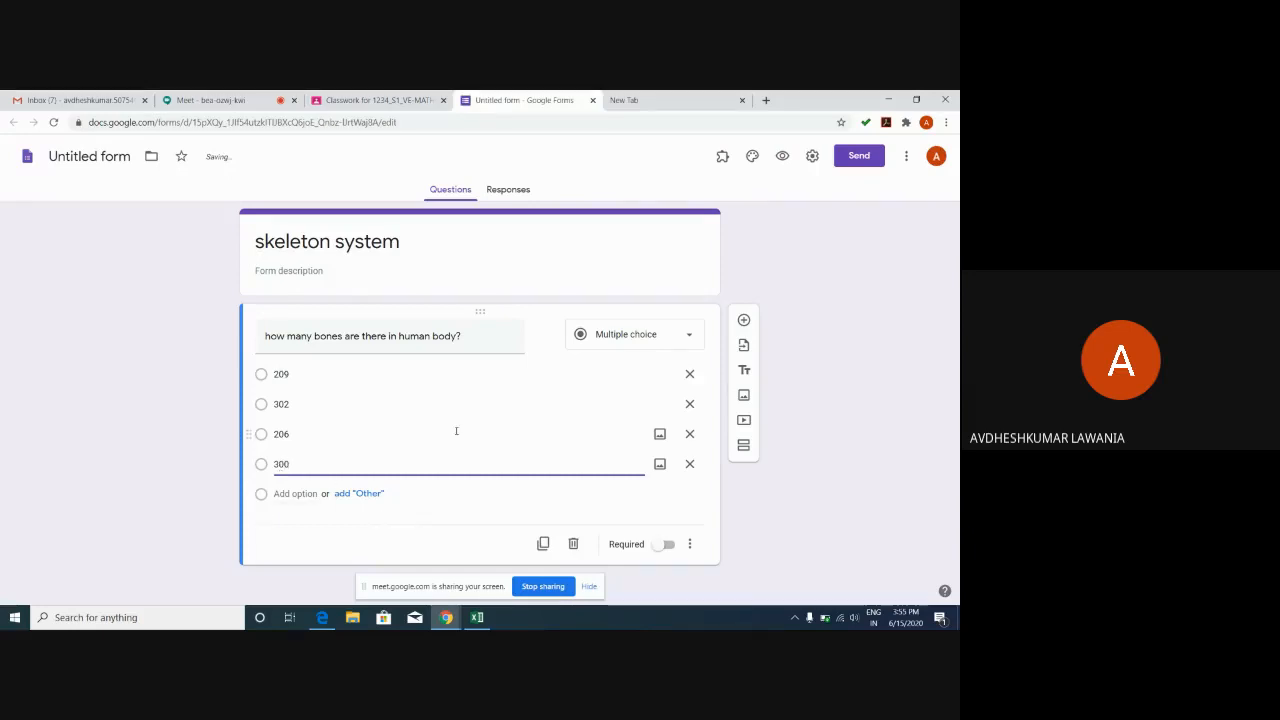
{"action": "double_click", "coordinate": [280, 434]}
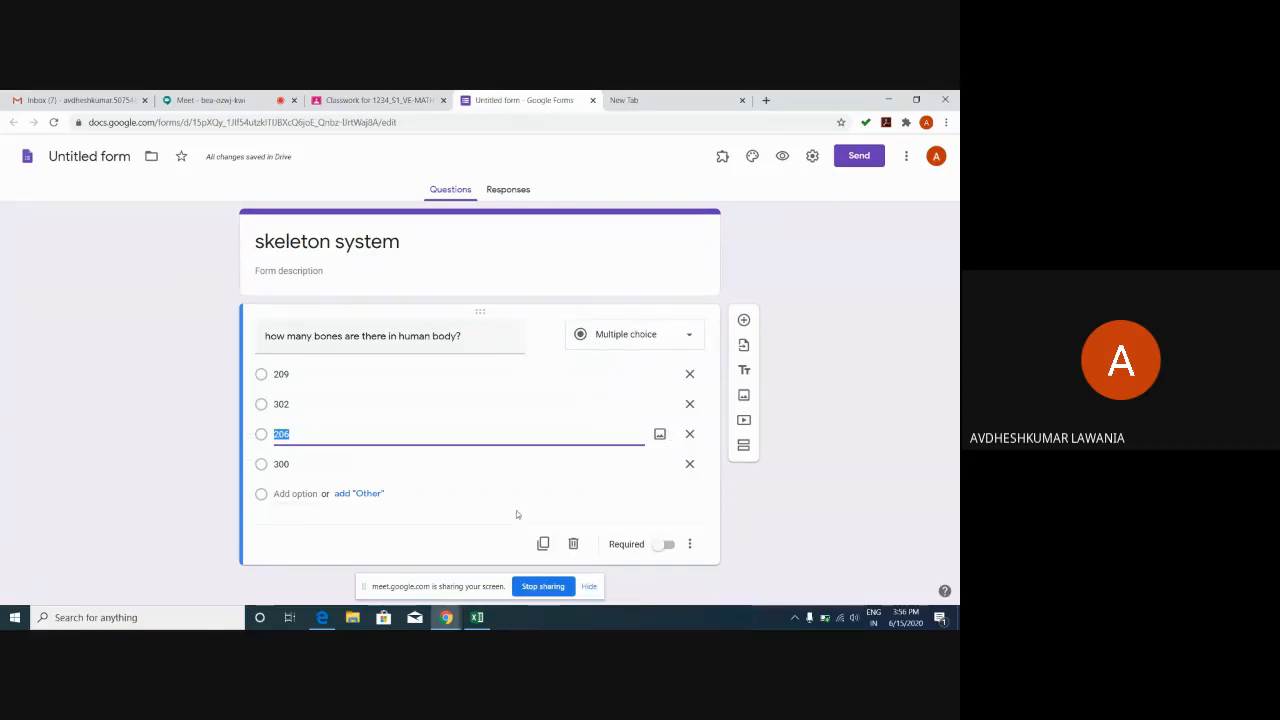
Switch on Required for the bones question.
{"action": "left_click", "coordinate": [664, 545]}
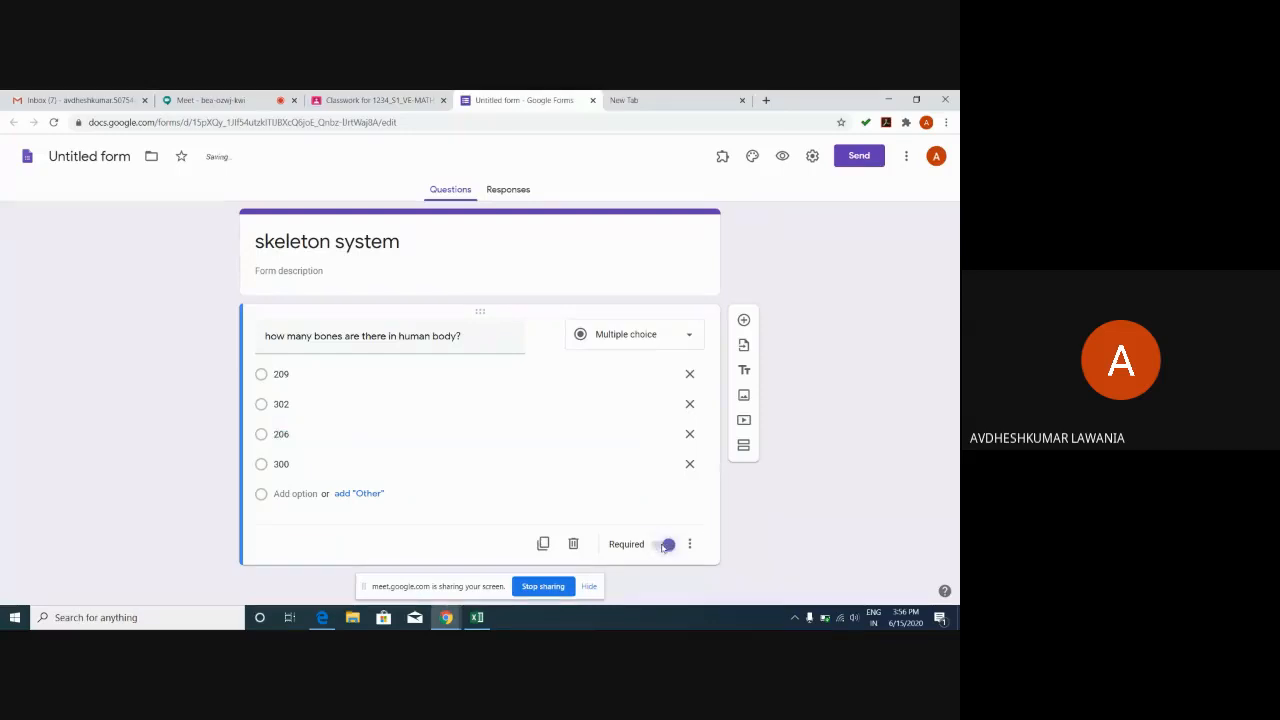
{"action": "left_click", "coordinate": [595, 446]}
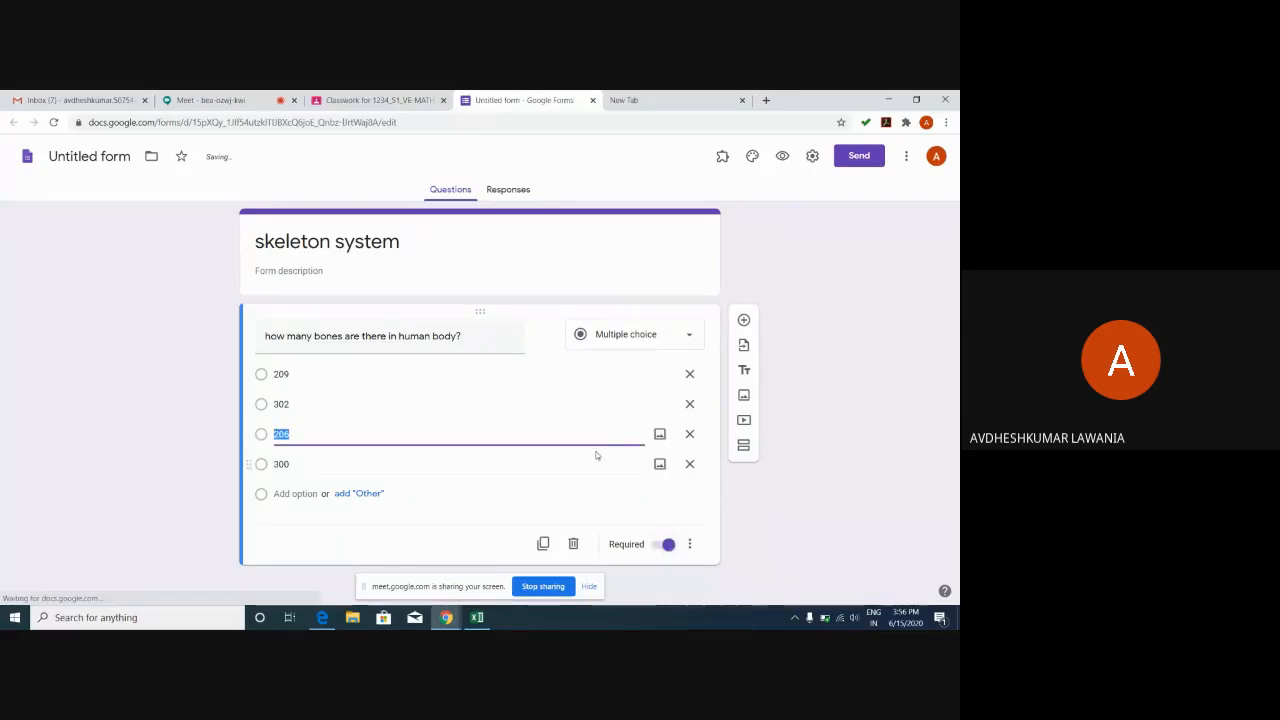
{"action": "left_click", "coordinate": [437, 536]}
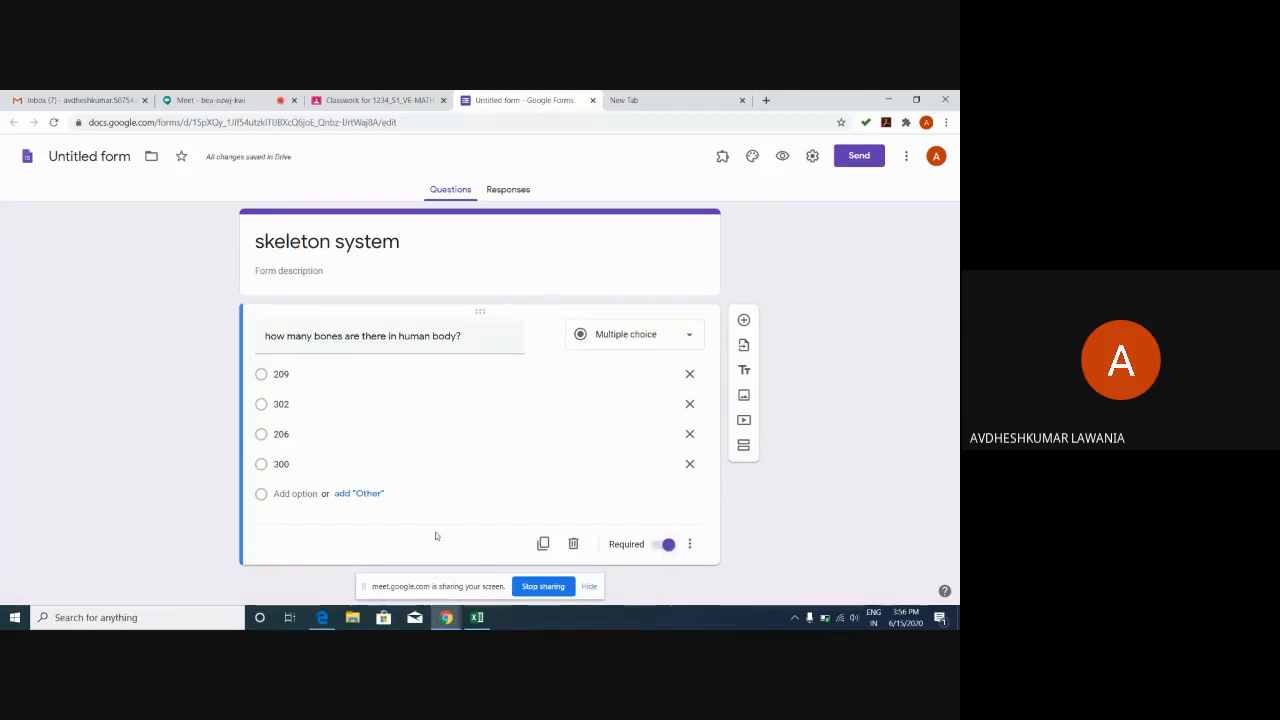
{"action": "left_click", "coordinate": [272, 435]}
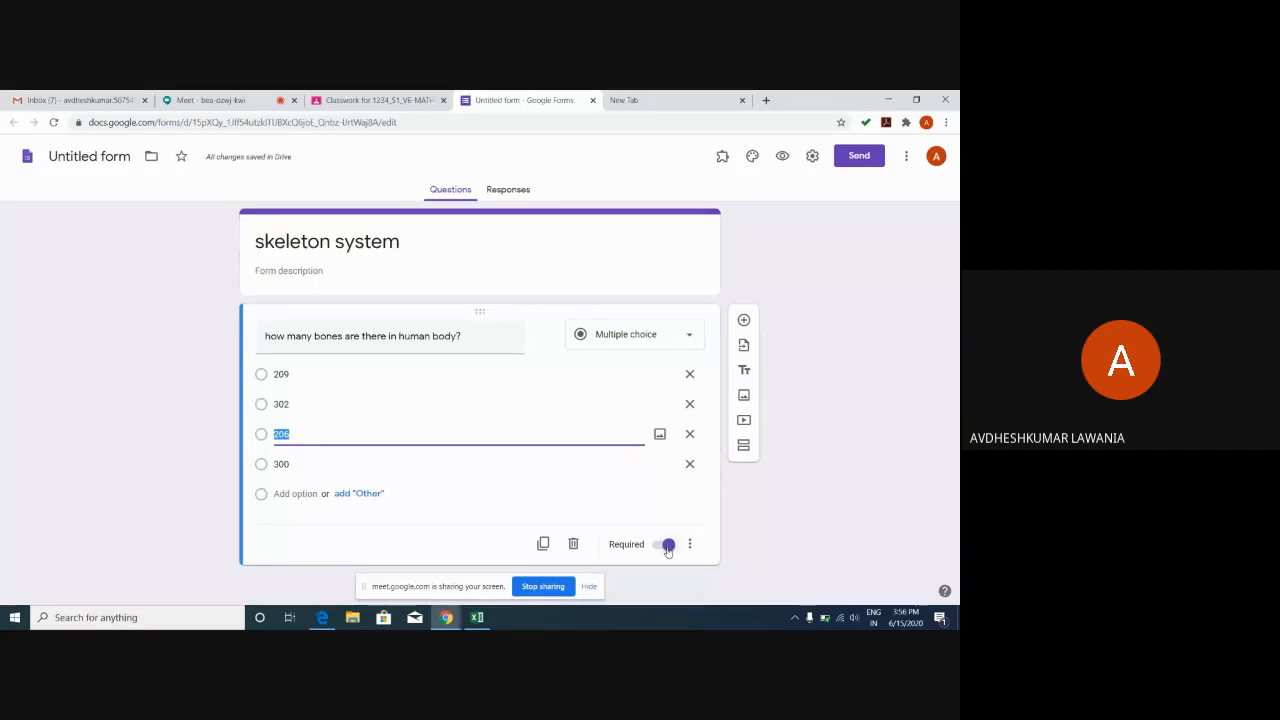
Add a blank question below, then confirm the bones question stays multiple choice.
{"action": "left_click", "coordinate": [743, 320]}
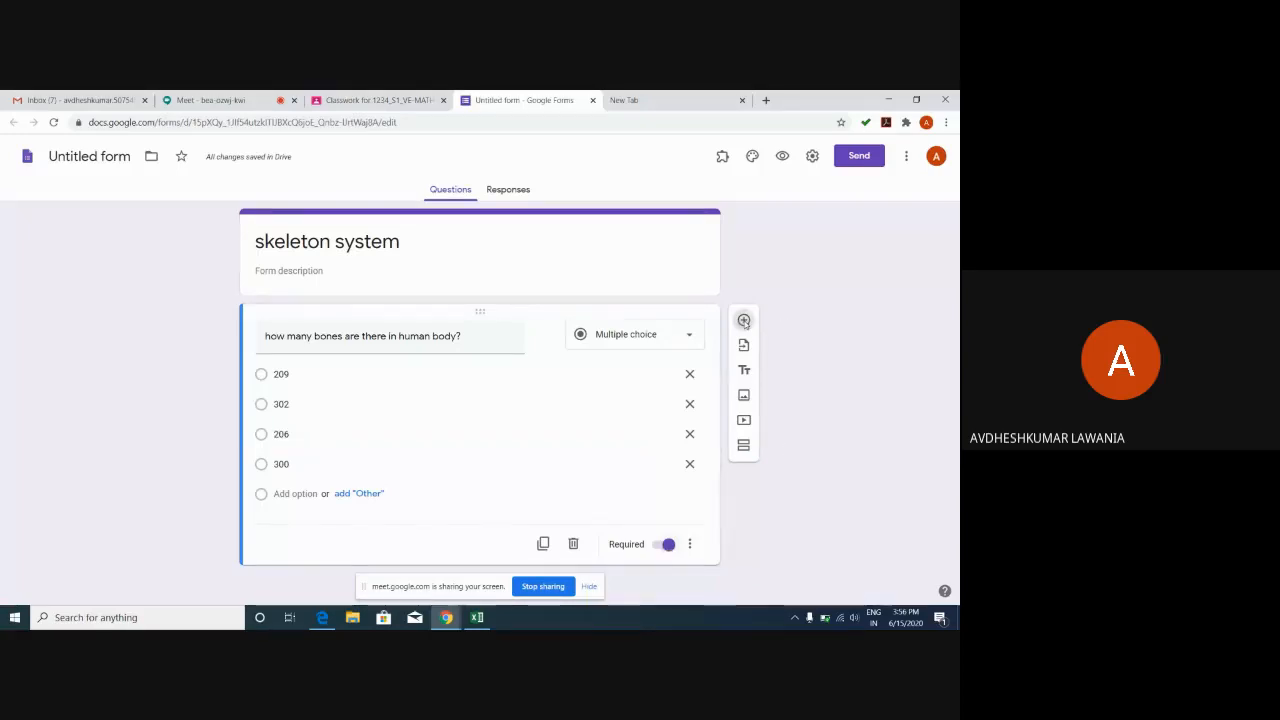
{"action": "left_click", "coordinate": [408, 386]}
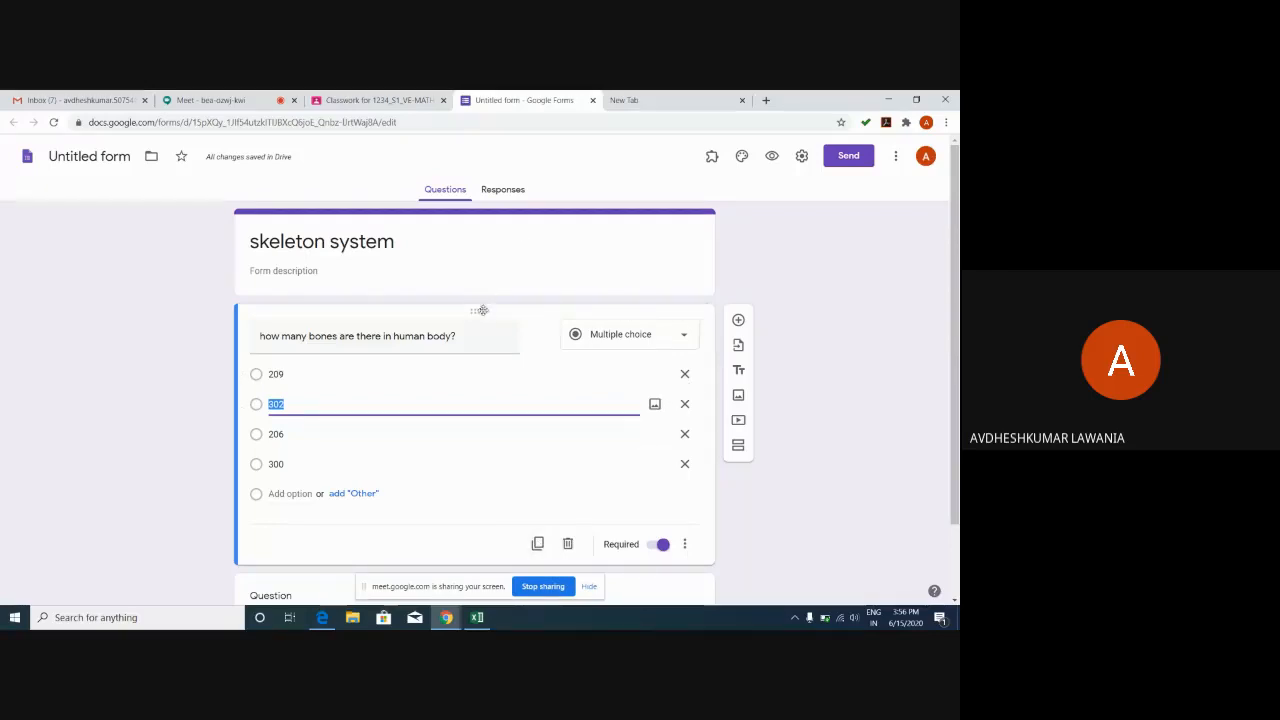
{"action": "left_click", "coordinate": [613, 334]}
{"action": "left_click", "coordinate": [605, 299]}
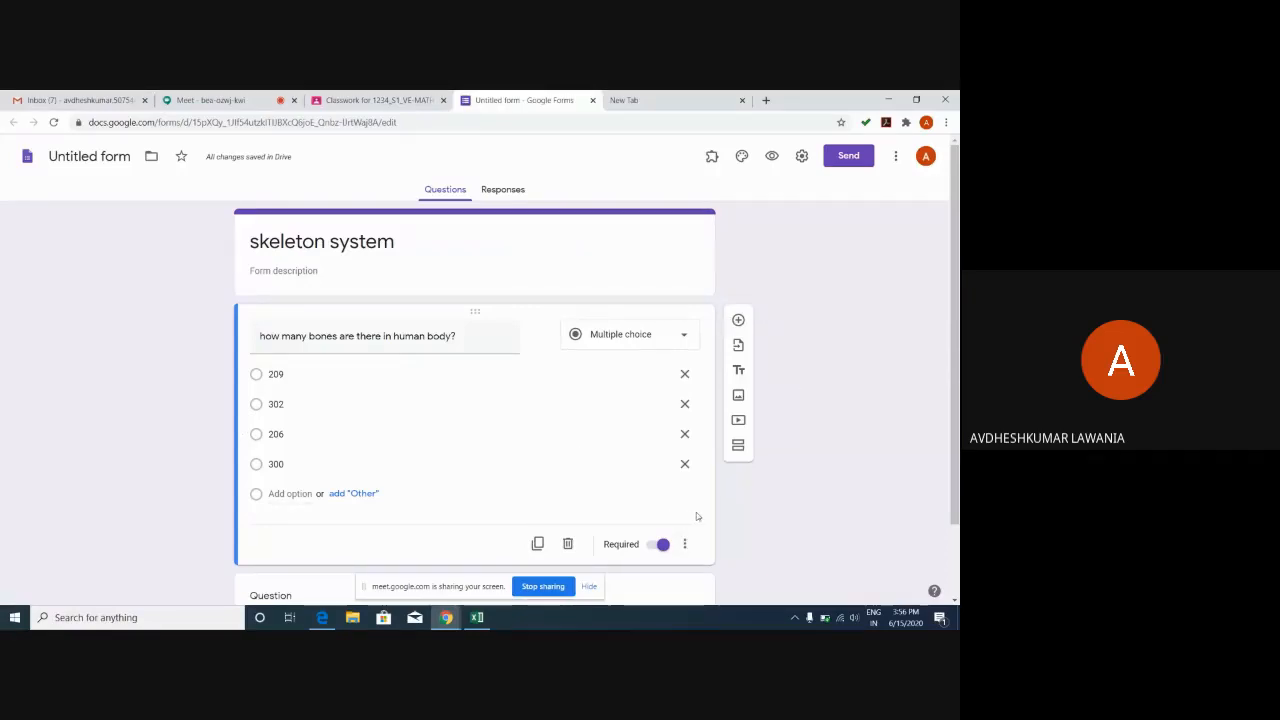
Show a description line under the bones question.
{"action": "left_click", "coordinate": [685, 544]}
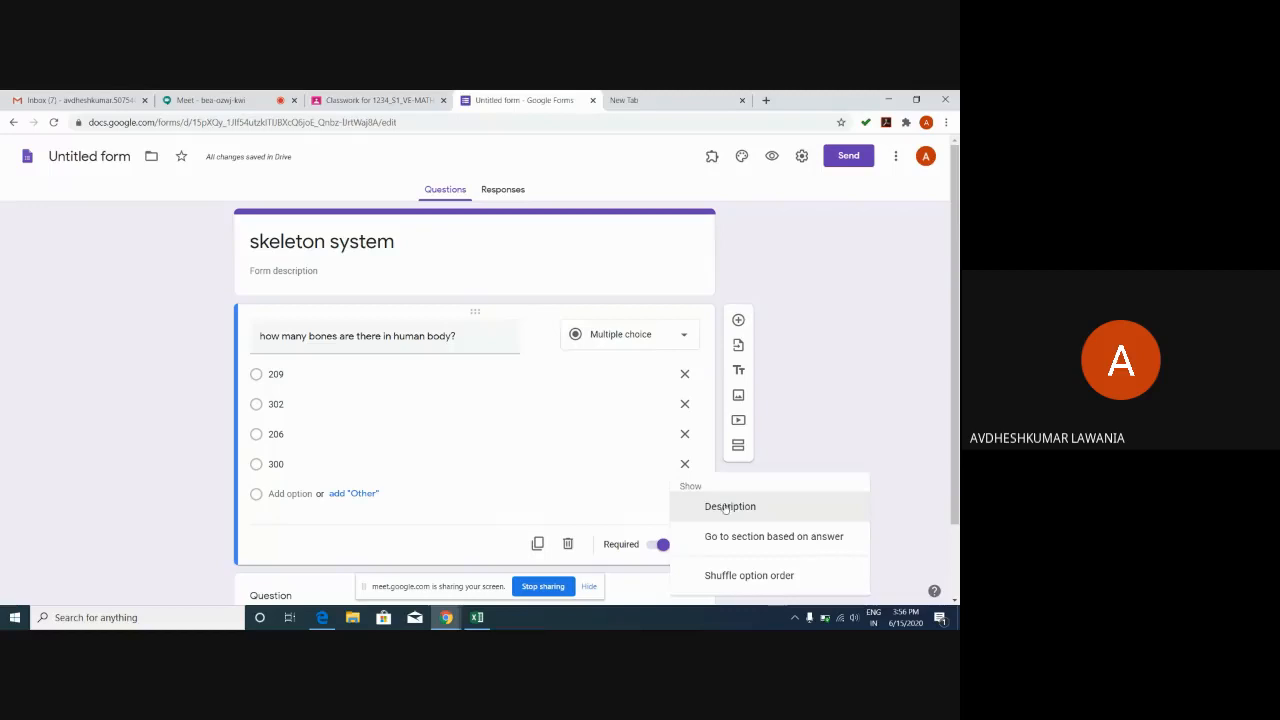
{"action": "left_click", "coordinate": [724, 512]}
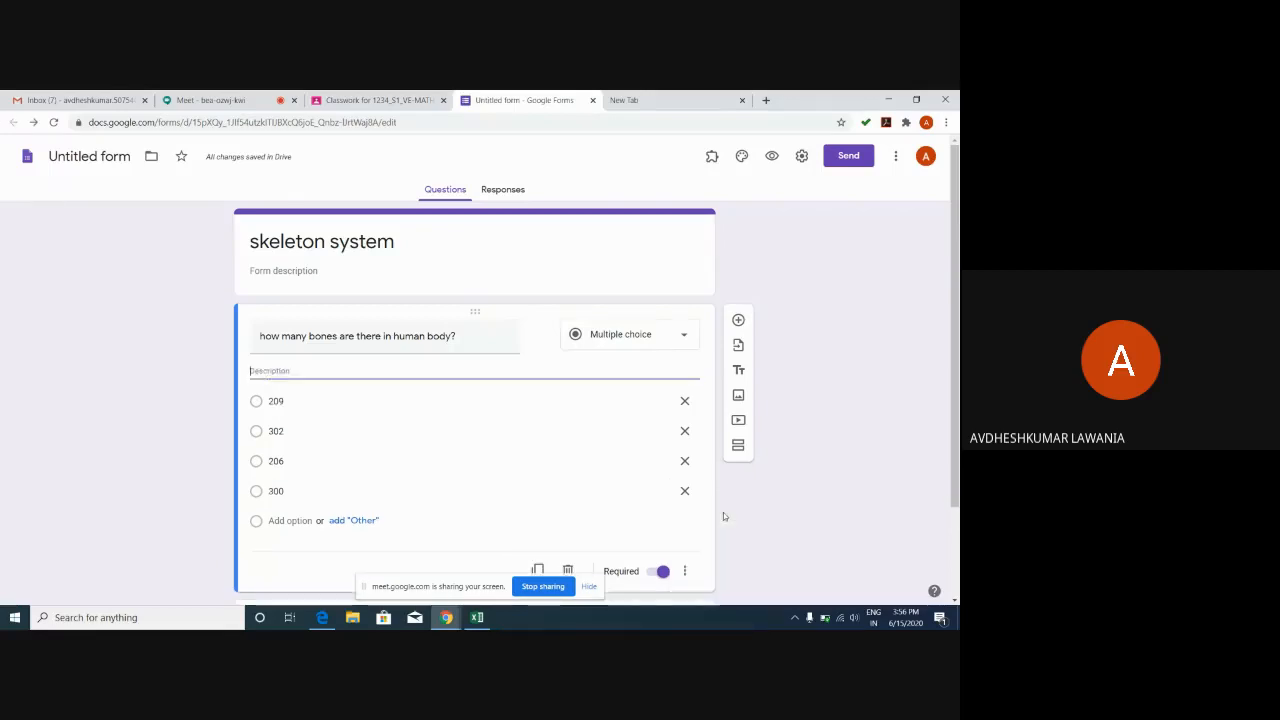
{"action": "left_click", "coordinate": [257, 461]}
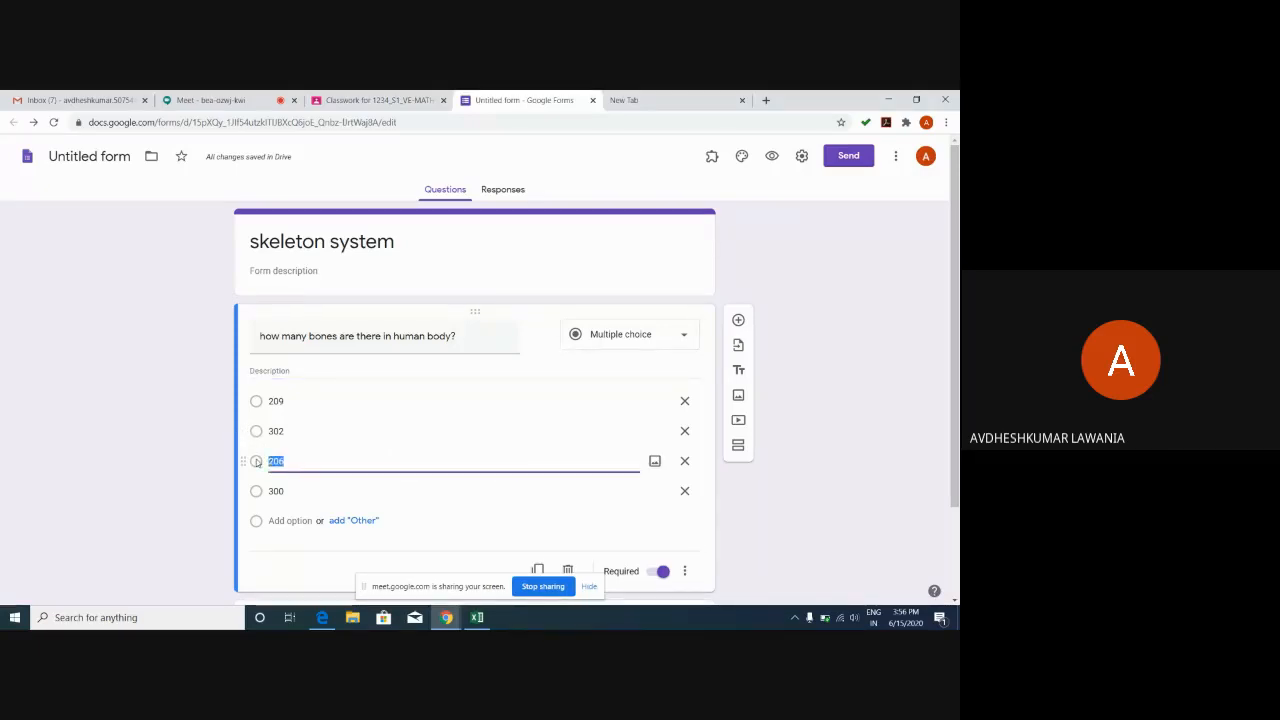
{"action": "left_click", "coordinate": [257, 462]}
{"action": "left_click", "coordinate": [257, 462]}
Keep Multiple choice as the question type and hide the description line again.
{"action": "left_click", "coordinate": [662, 340]}
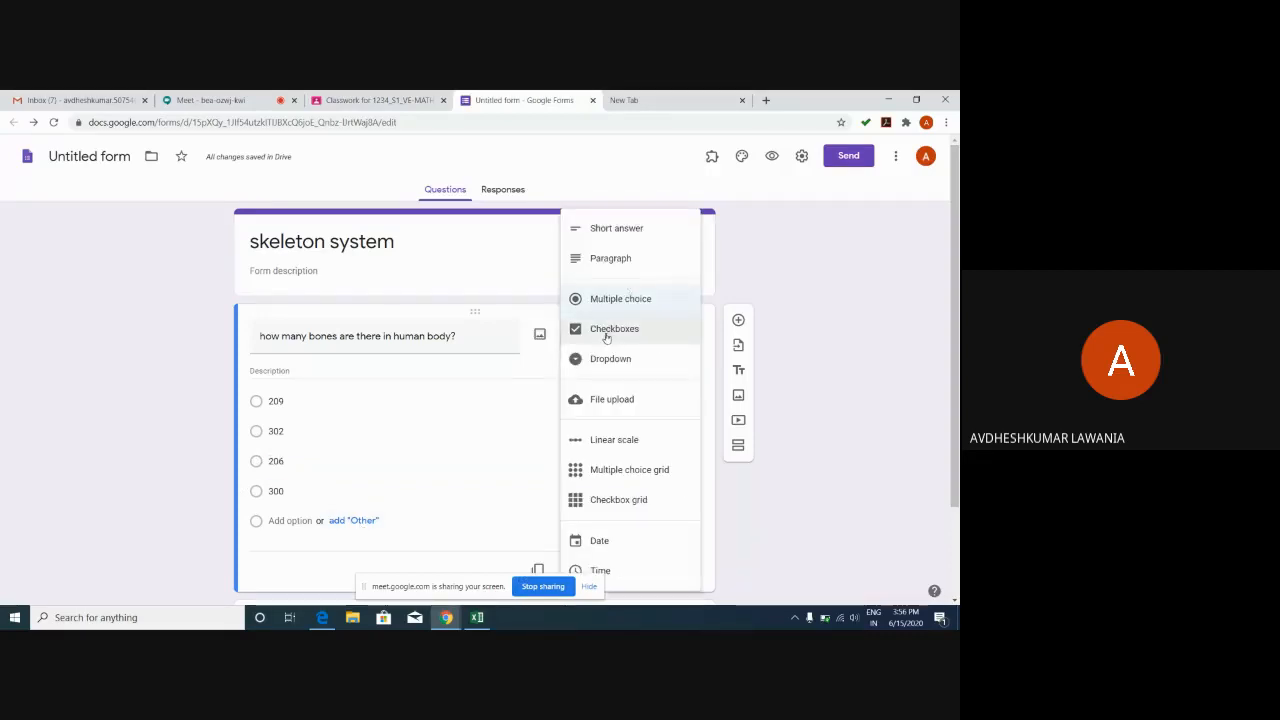
{"action": "left_click", "coordinate": [620, 300]}
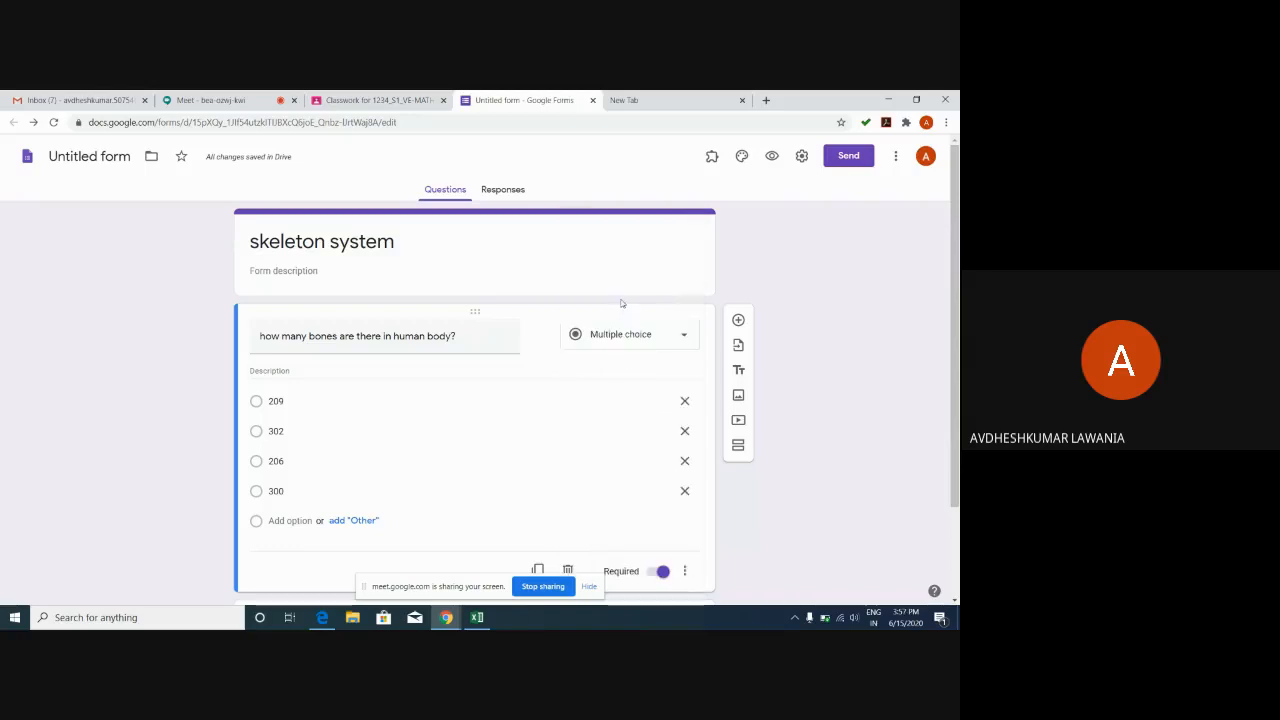
{"action": "left_click", "coordinate": [608, 340]}
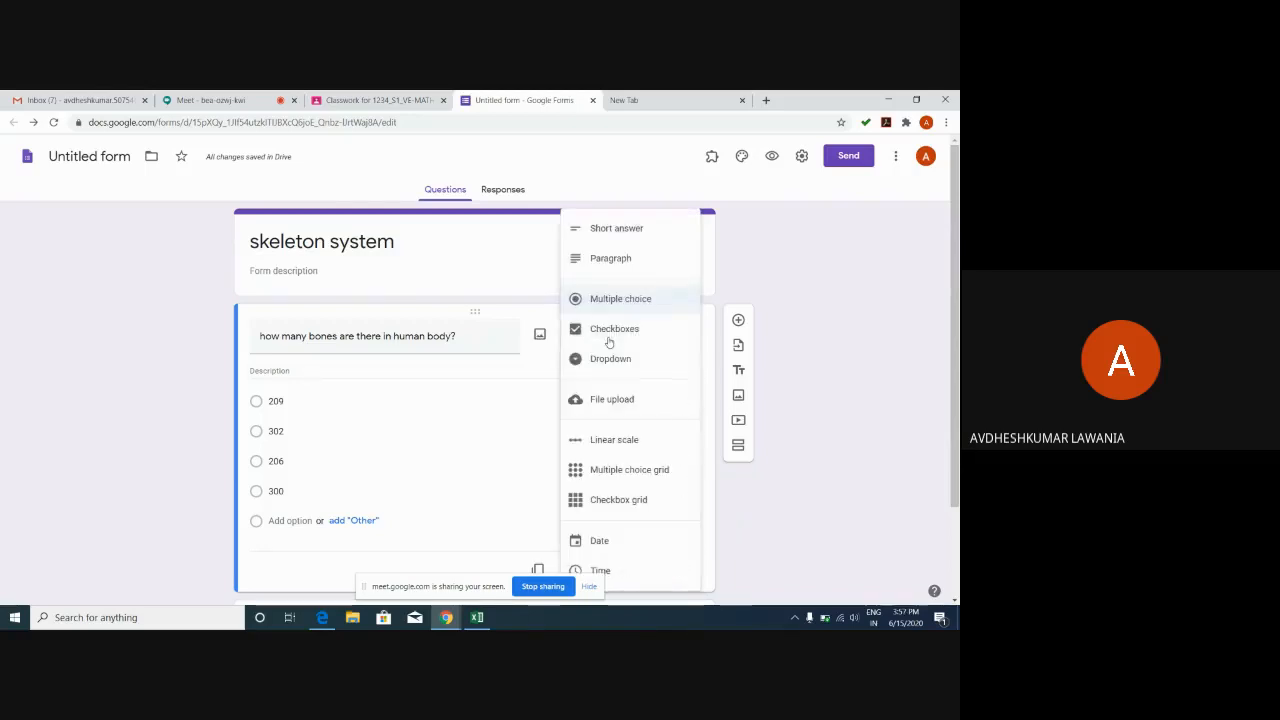
{"action": "left_click", "coordinate": [480, 393]}
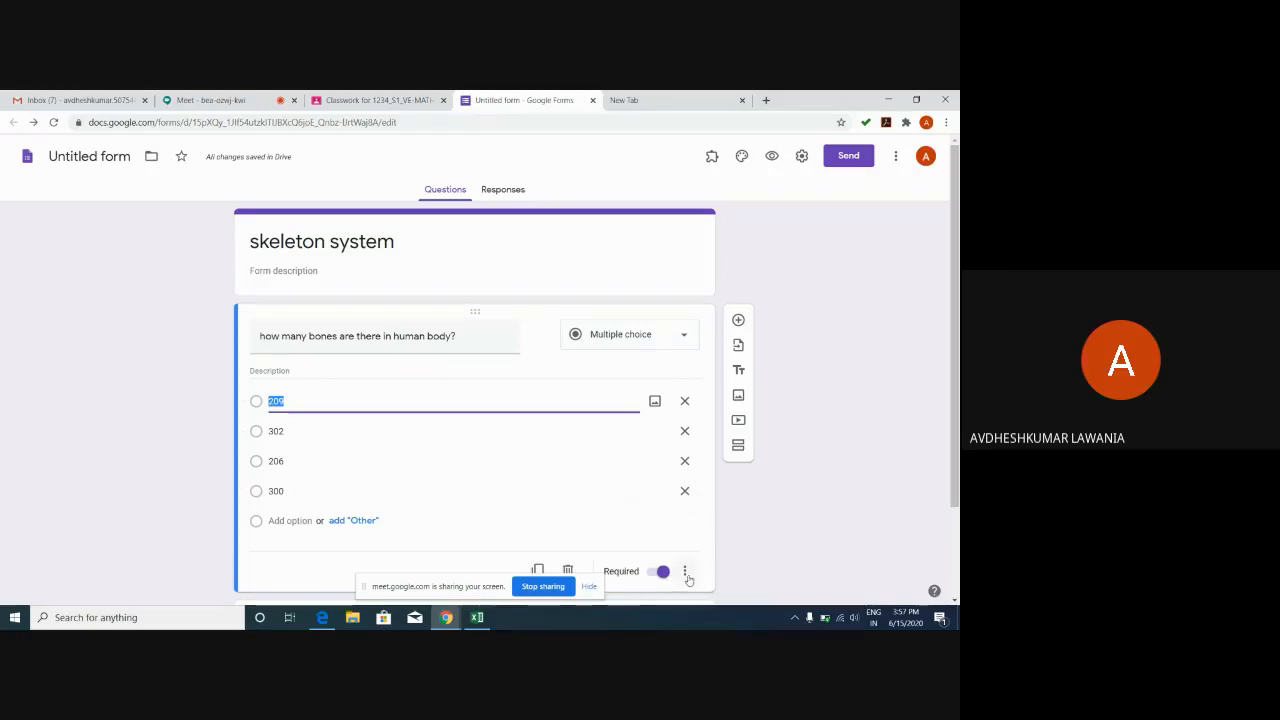
{"action": "left_click", "coordinate": [687, 575]}
{"action": "left_click", "coordinate": [706, 506]}
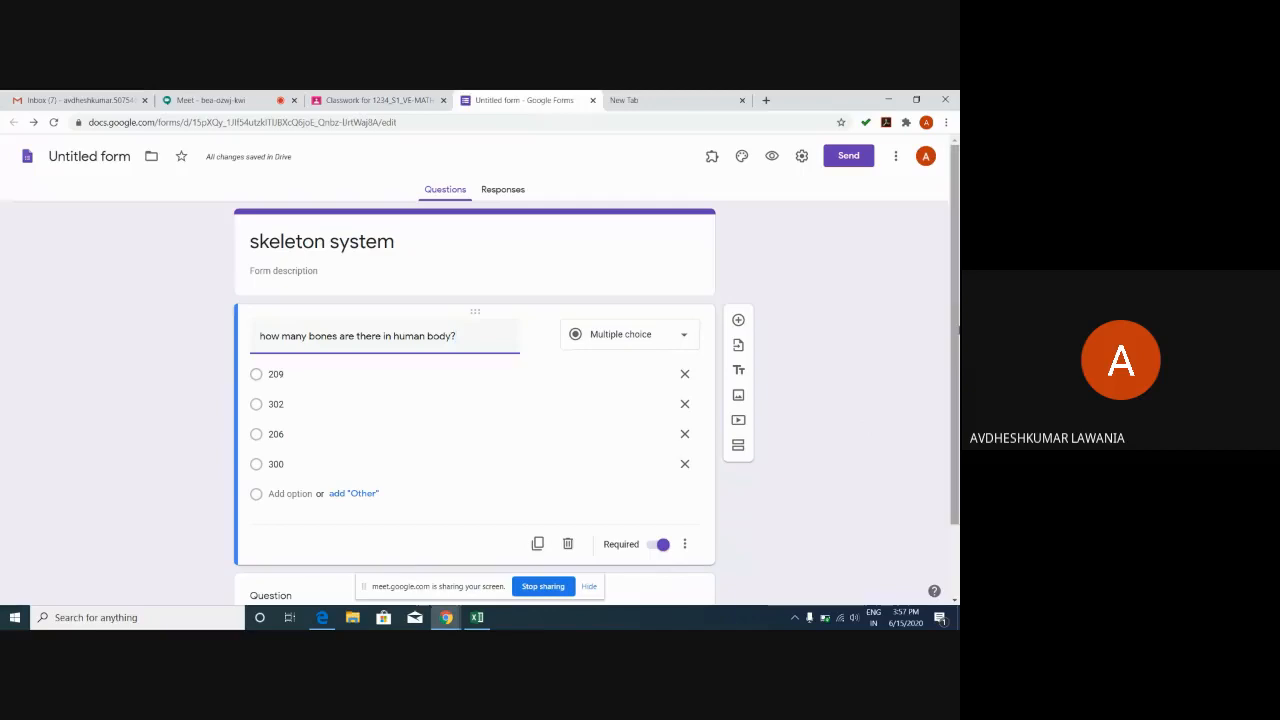
Select the blank second question and leave its type as Multiple choice.
{"action": "scroll", "coordinate": [958, 330], "scroll_direction": "down", "scroll_amount": 1}
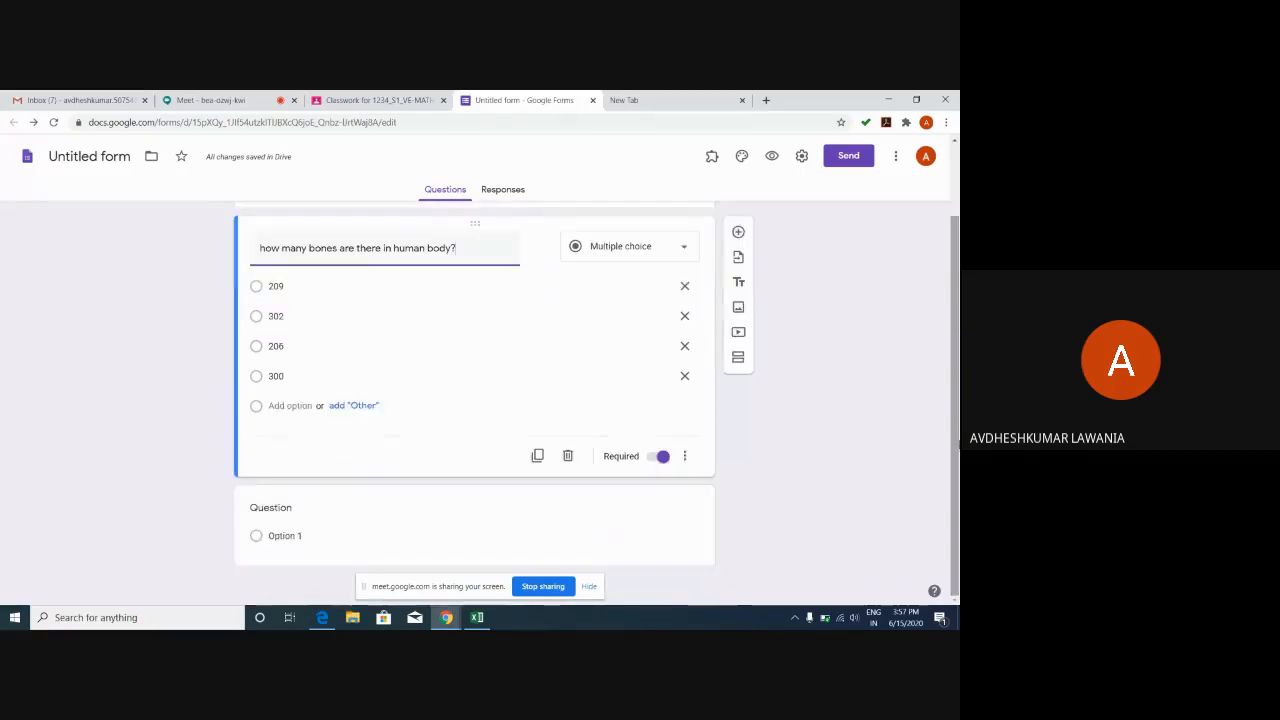
{"action": "left_click", "coordinate": [291, 505]}
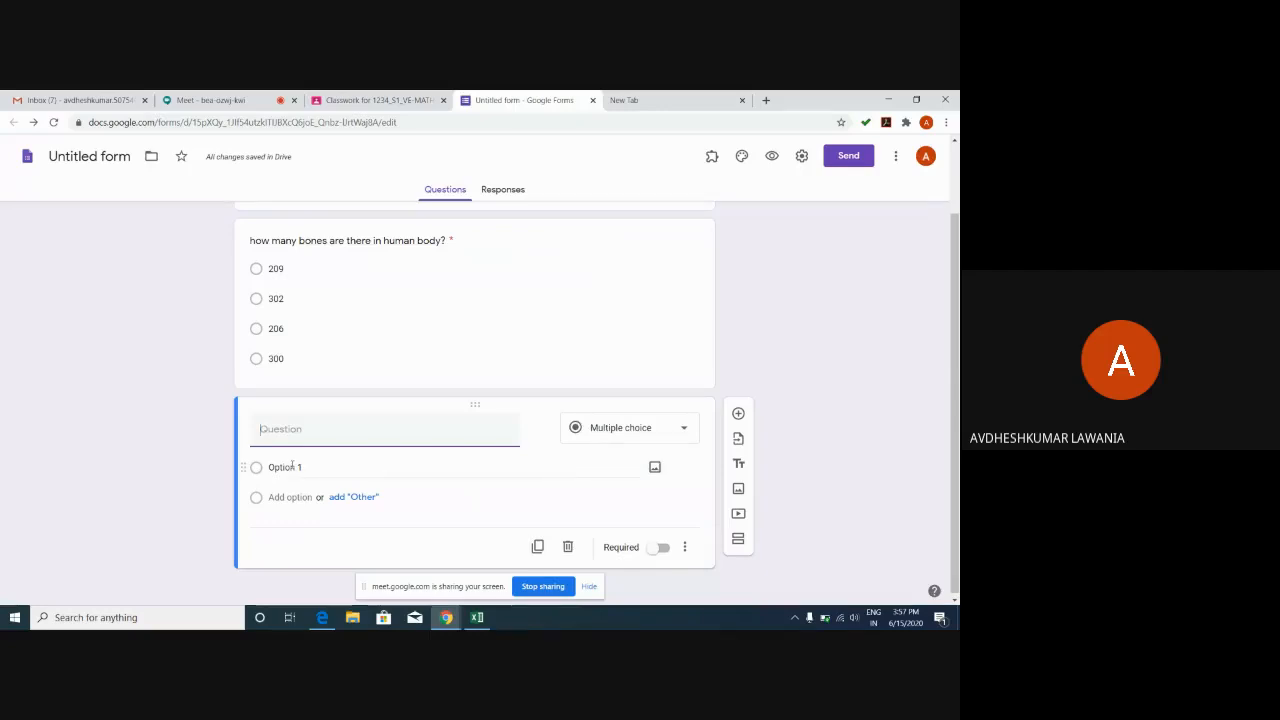
{"action": "left_click", "coordinate": [660, 427]}
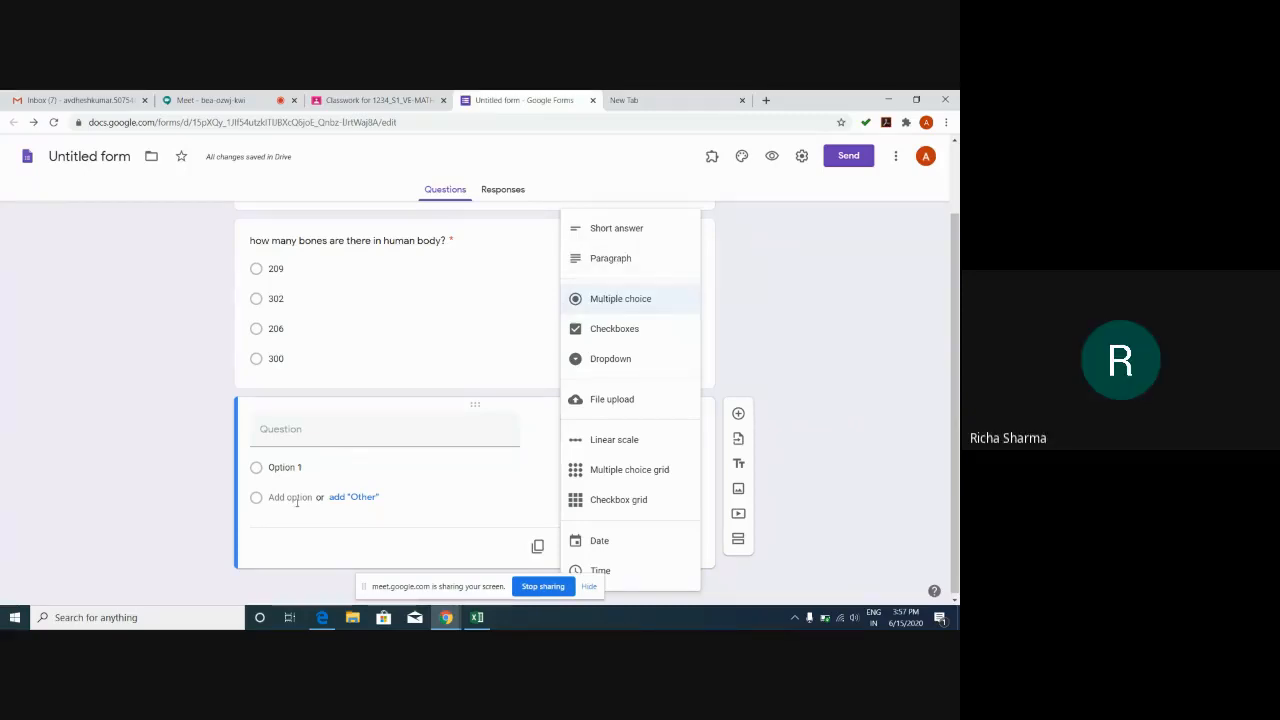
{"action": "left_click", "coordinate": [270, 539]}
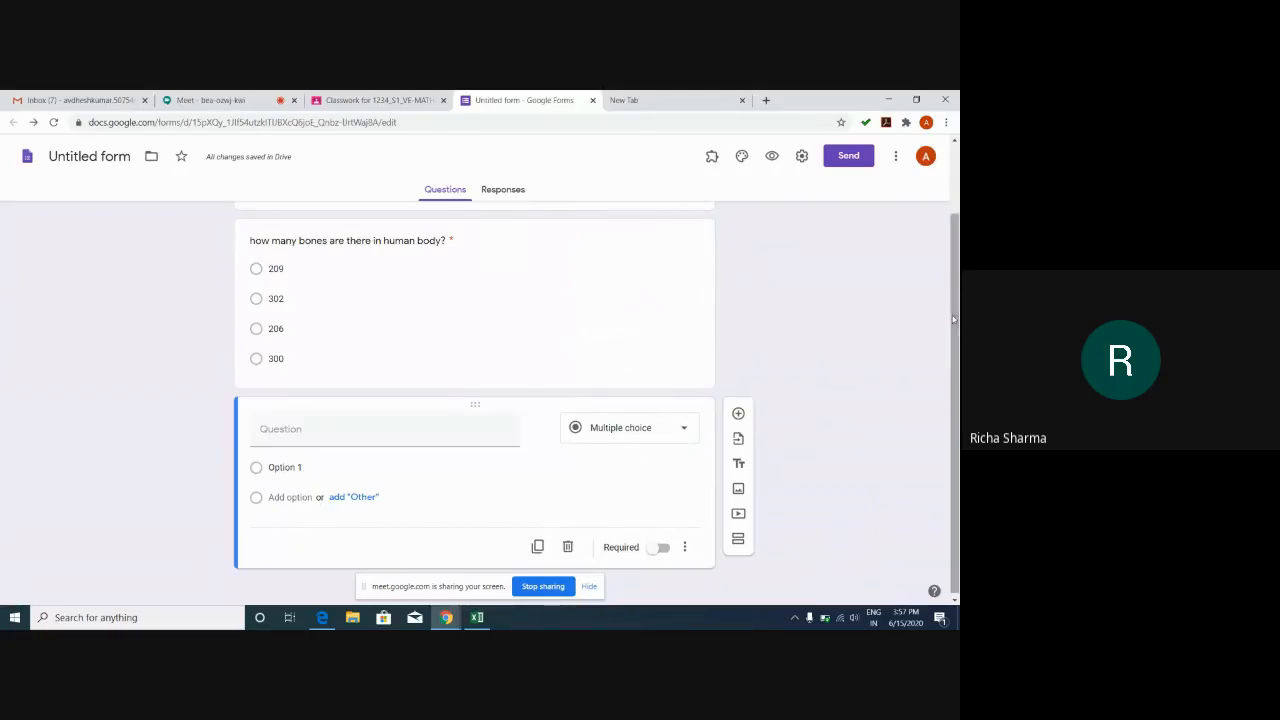
{"action": "left_click_drag", "start_coordinate": [953, 320], "coordinate": [958, 196]}
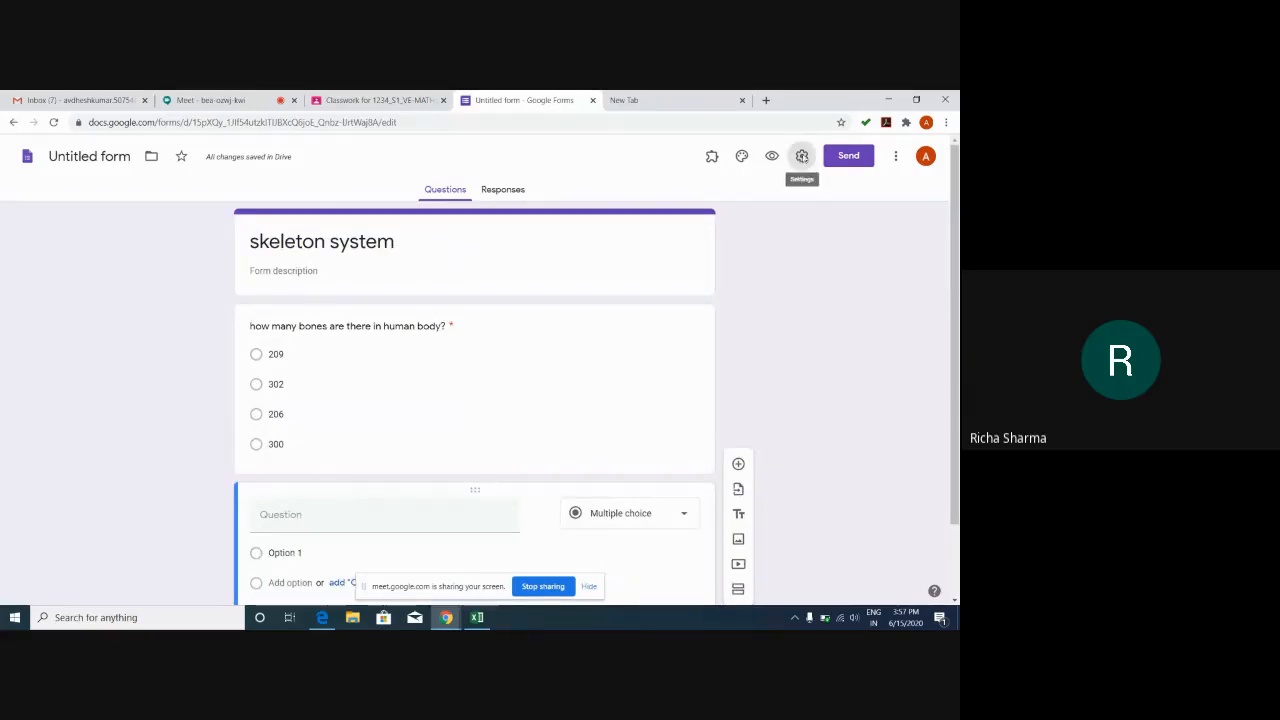
Turn on 'Make this a quiz' in the Quizzes settings and save.
{"action": "left_click", "coordinate": [802, 156]}
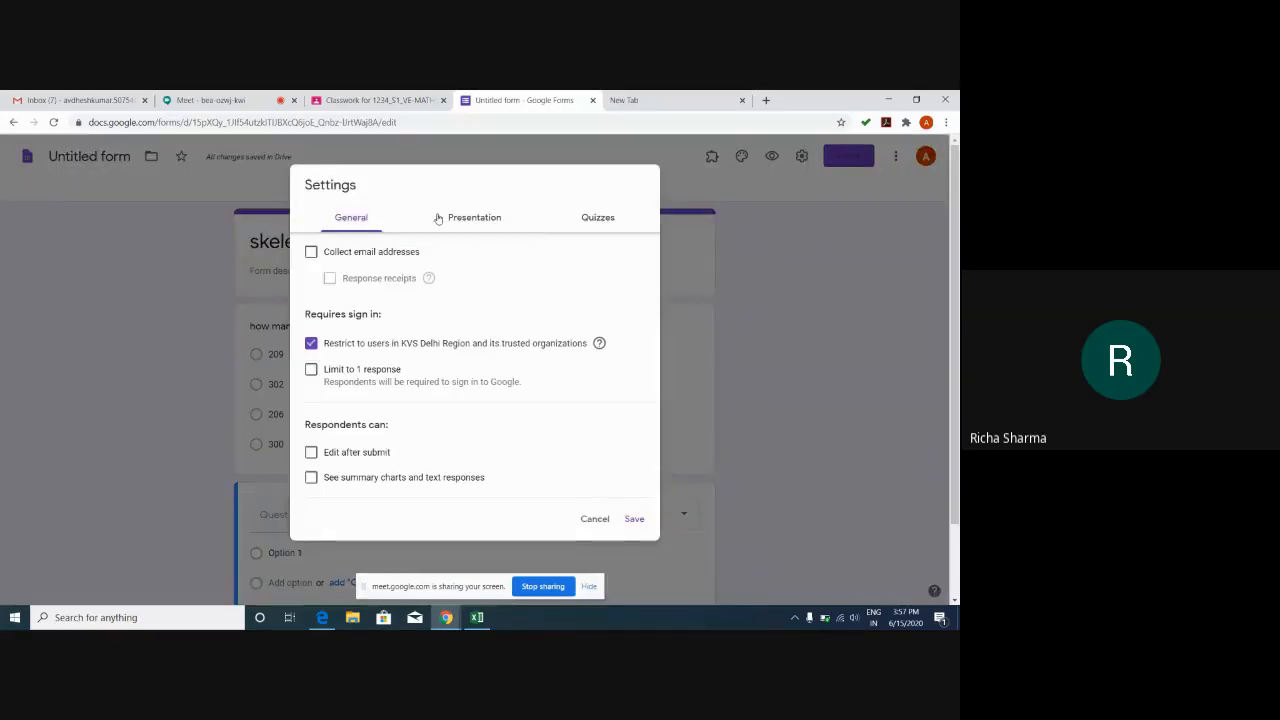
{"action": "left_click", "coordinate": [602, 220]}
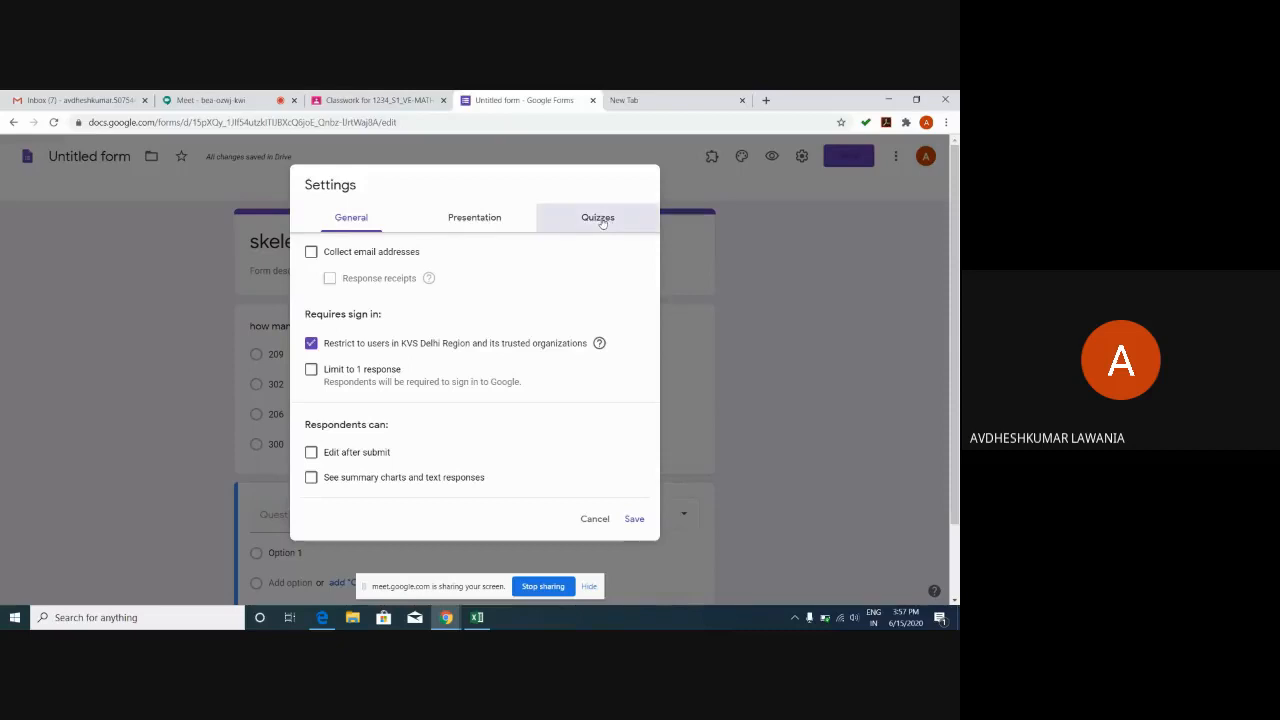
{"action": "left_click", "coordinate": [312, 252]}
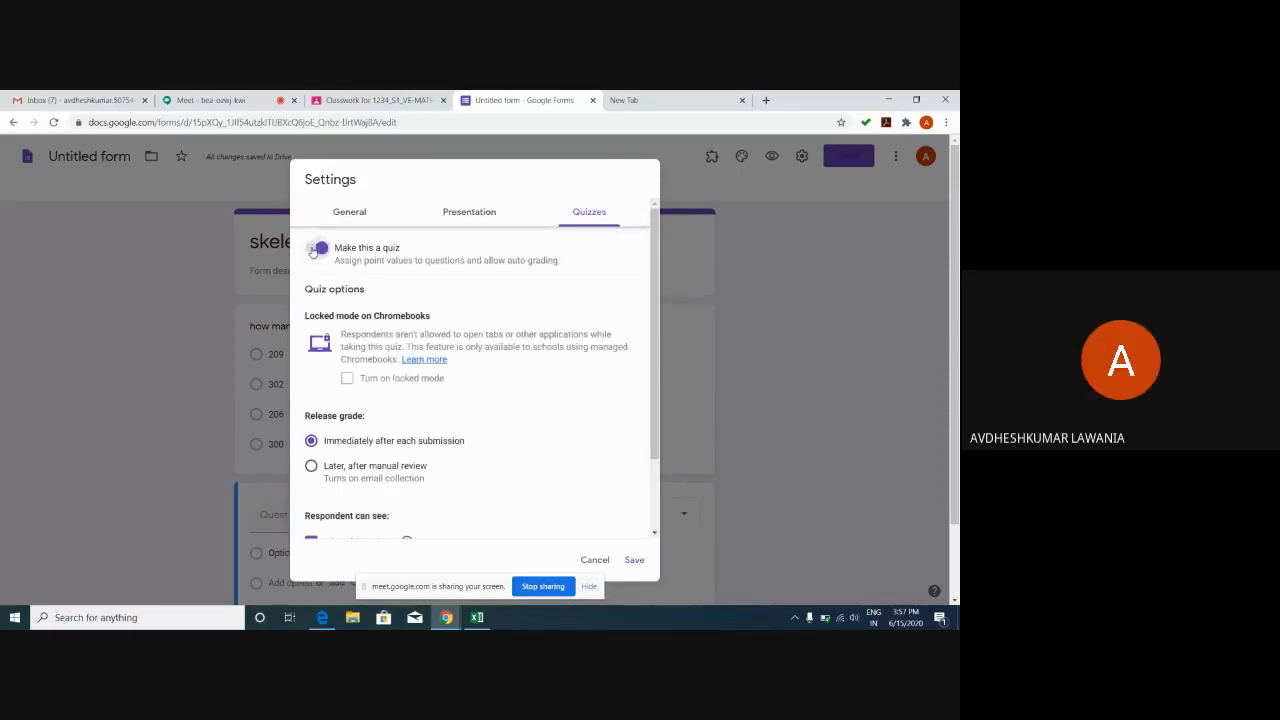
{"action": "left_click", "coordinate": [634, 559]}
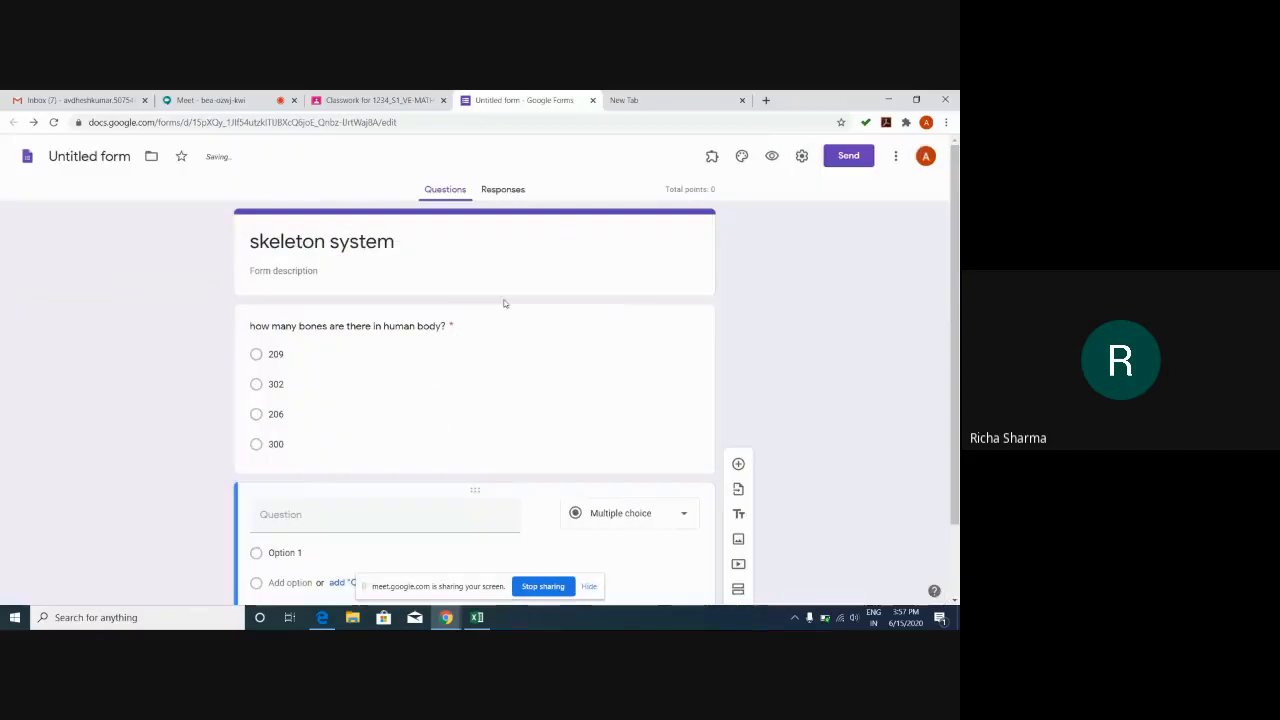
In the bones question's answer key, mark 206 as correct for 1 point.
{"action": "left_click", "coordinate": [496, 426]}
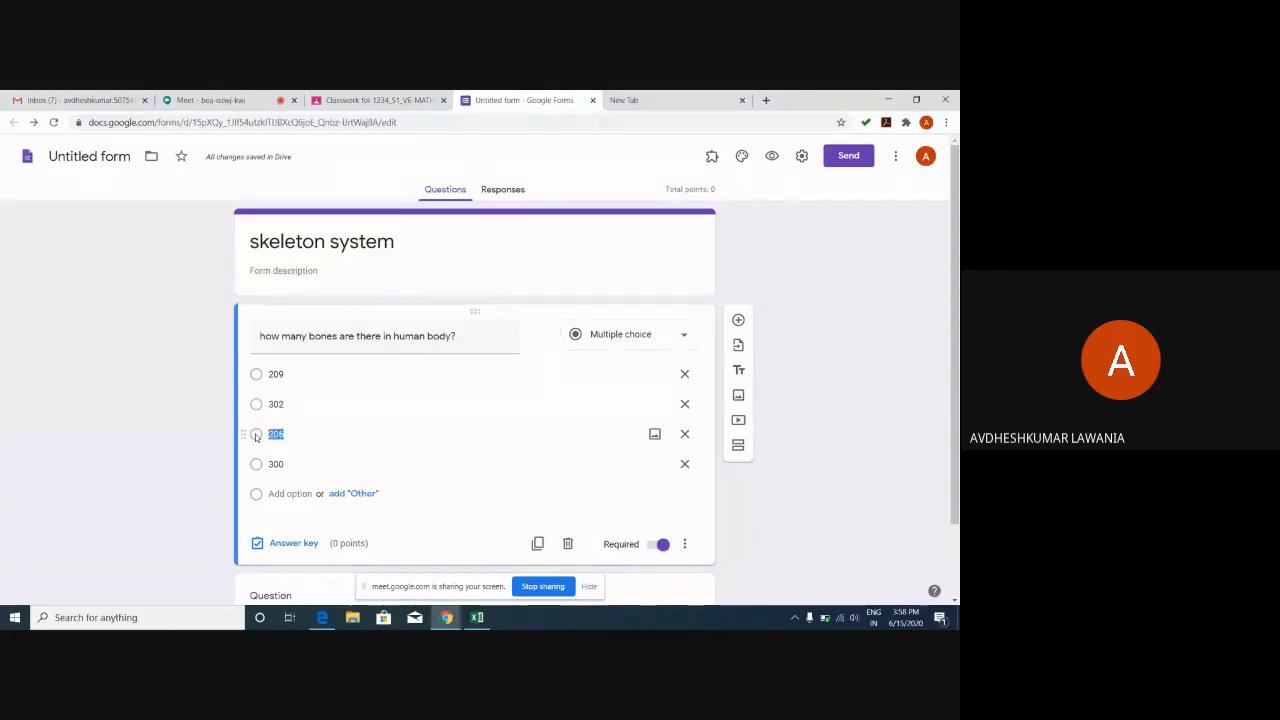
{"action": "left_click", "coordinate": [256, 404]}
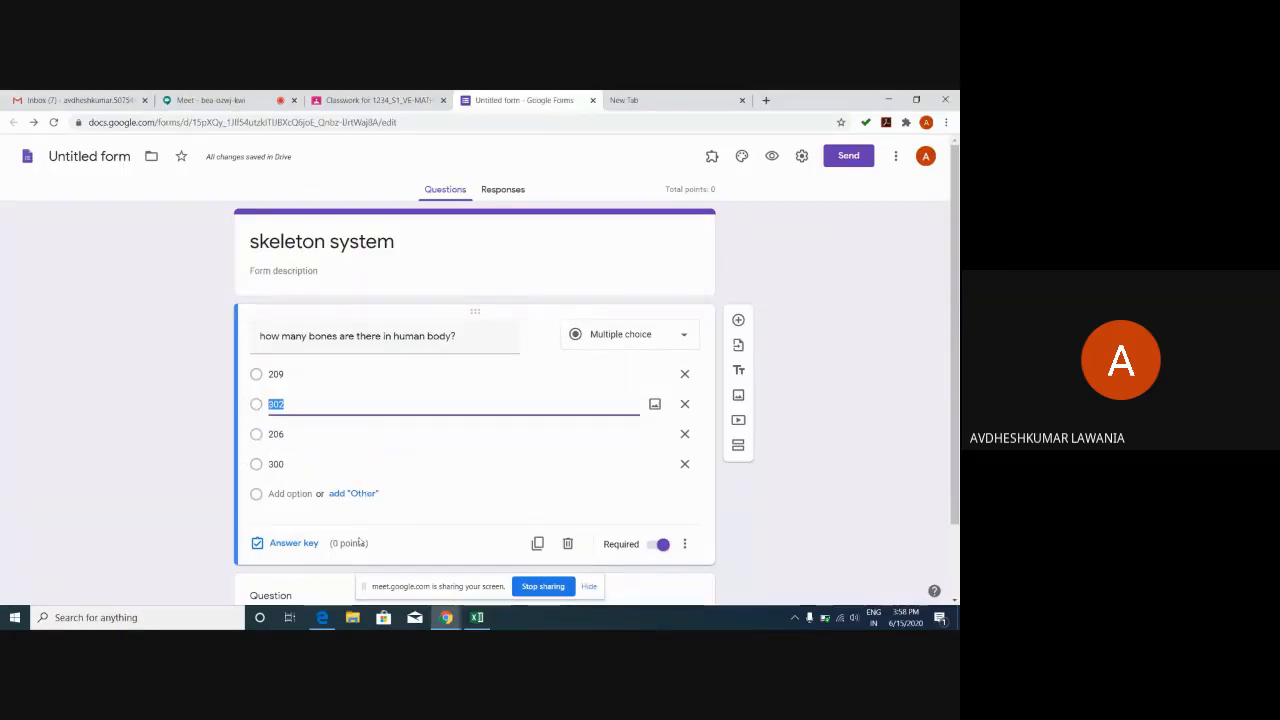
{"action": "left_click", "coordinate": [286, 546]}
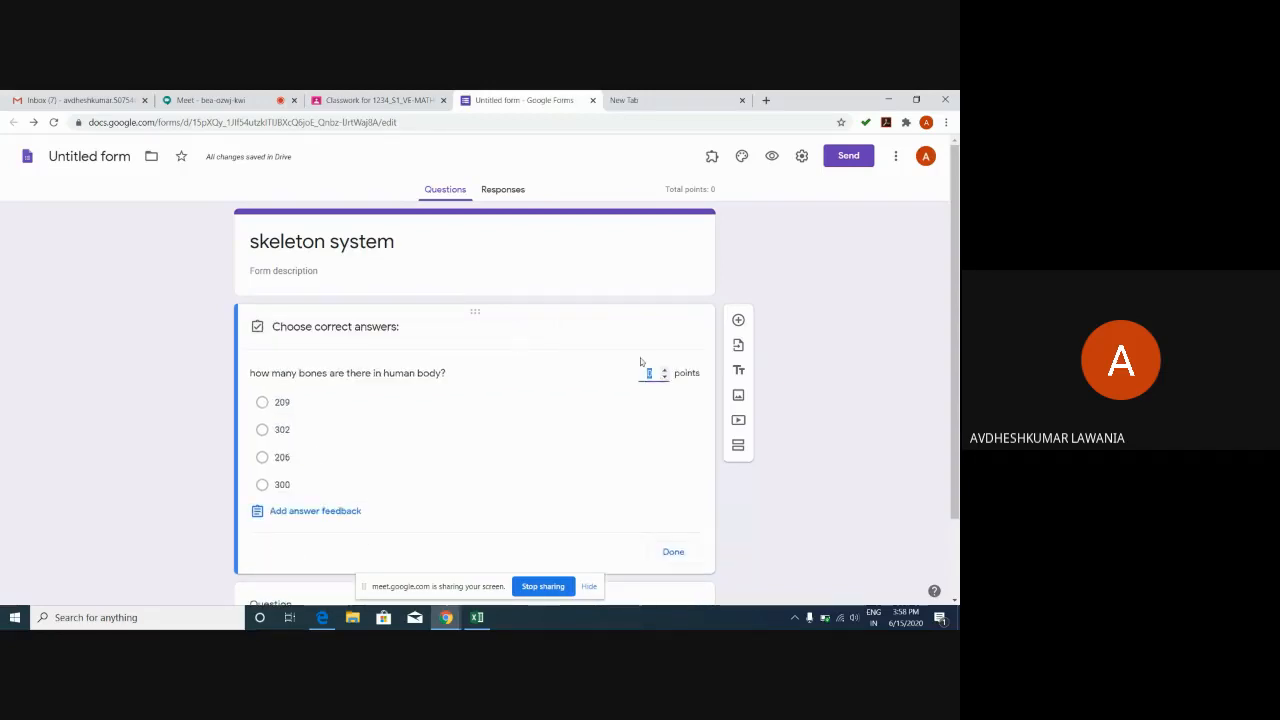
{"action": "left_click", "coordinate": [262, 457]}
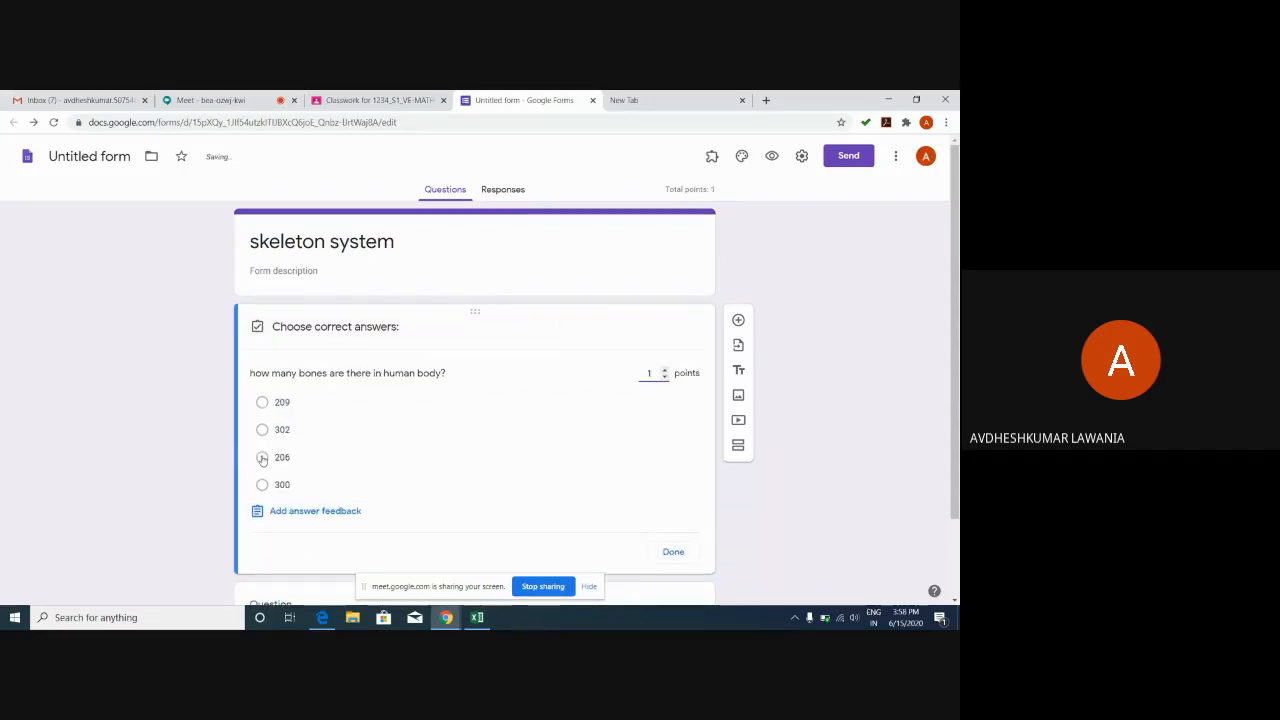
{"action": "left_click", "coordinate": [674, 551]}
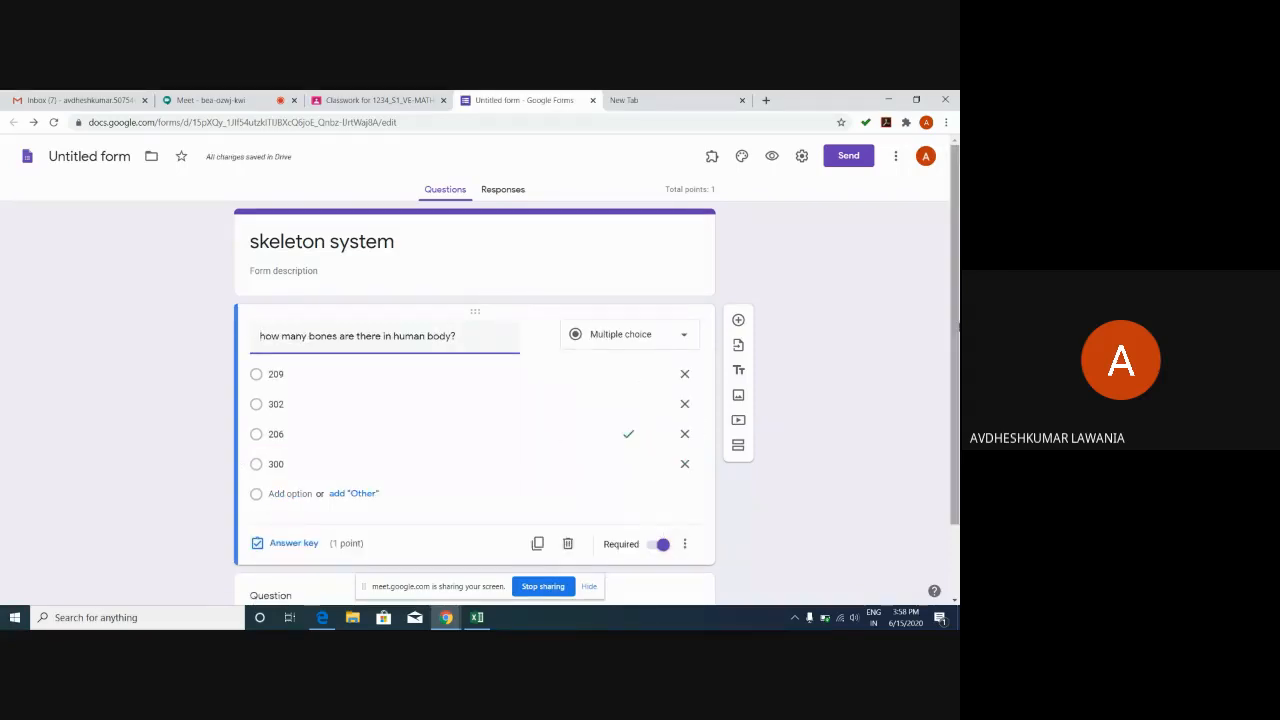
Add a new section titled 'Descriptive' with a blank question beneath it.
{"action": "scroll", "coordinate": [955, 305], "scroll_direction": "down", "scroll_amount": 2}
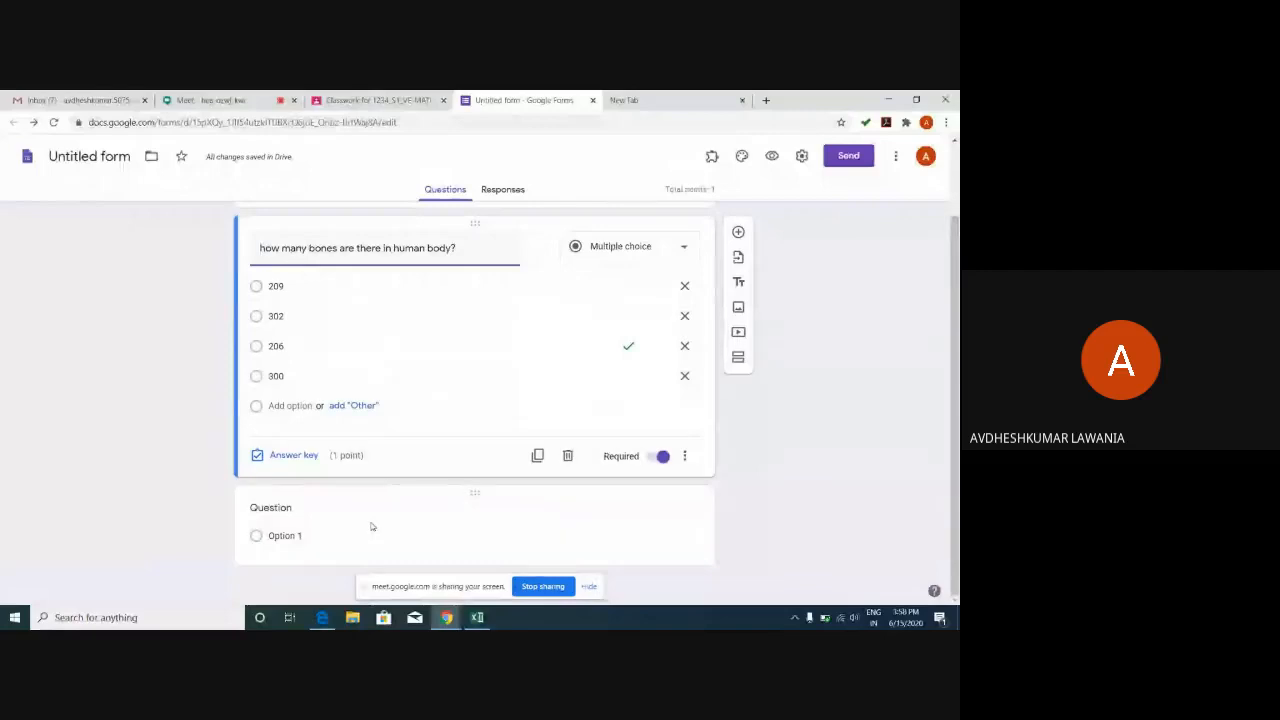
{"action": "left_click", "coordinate": [475, 555]}
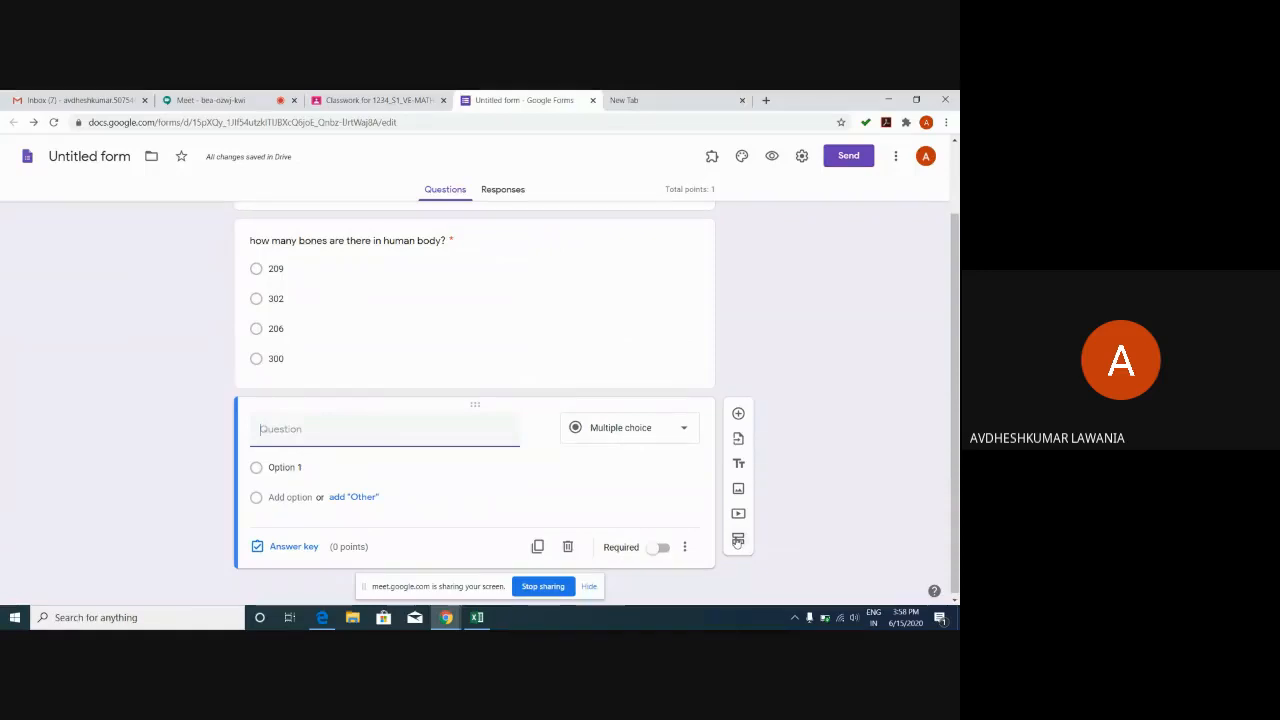
{"action": "left_click", "coordinate": [737, 541]}
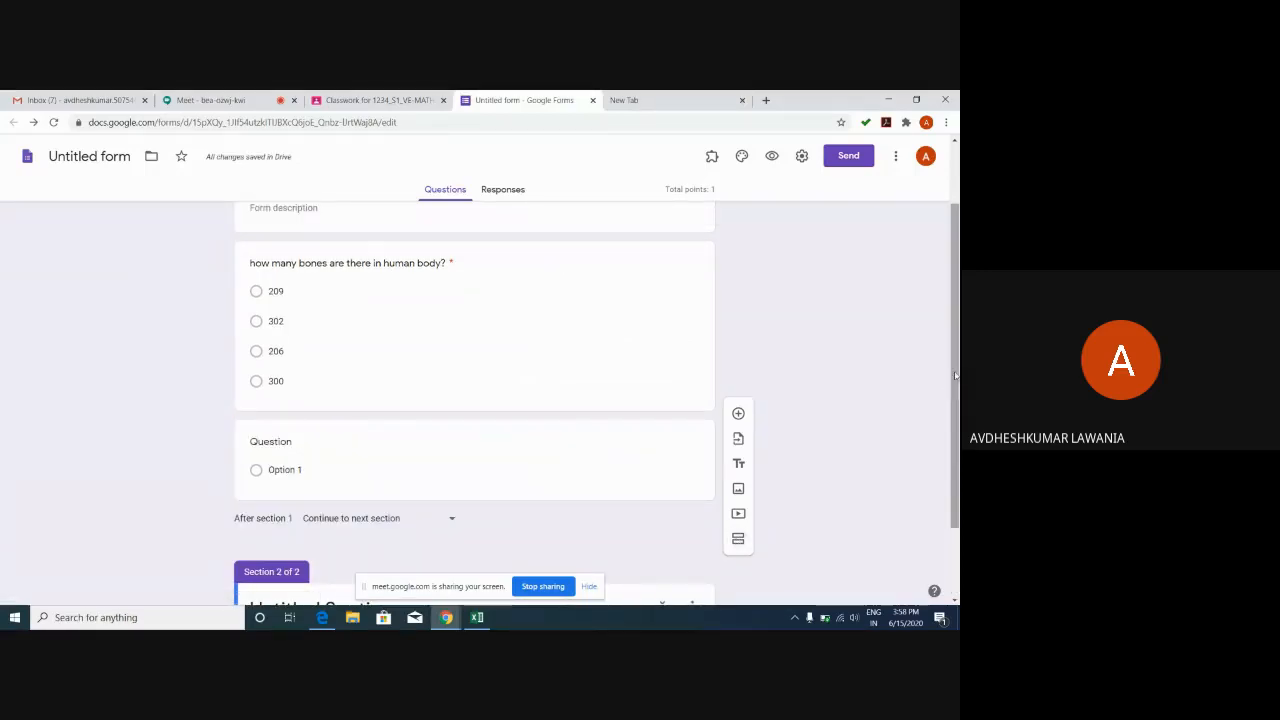
{"action": "left_click_drag", "start_coordinate": [955, 376], "coordinate": [955, 450]}
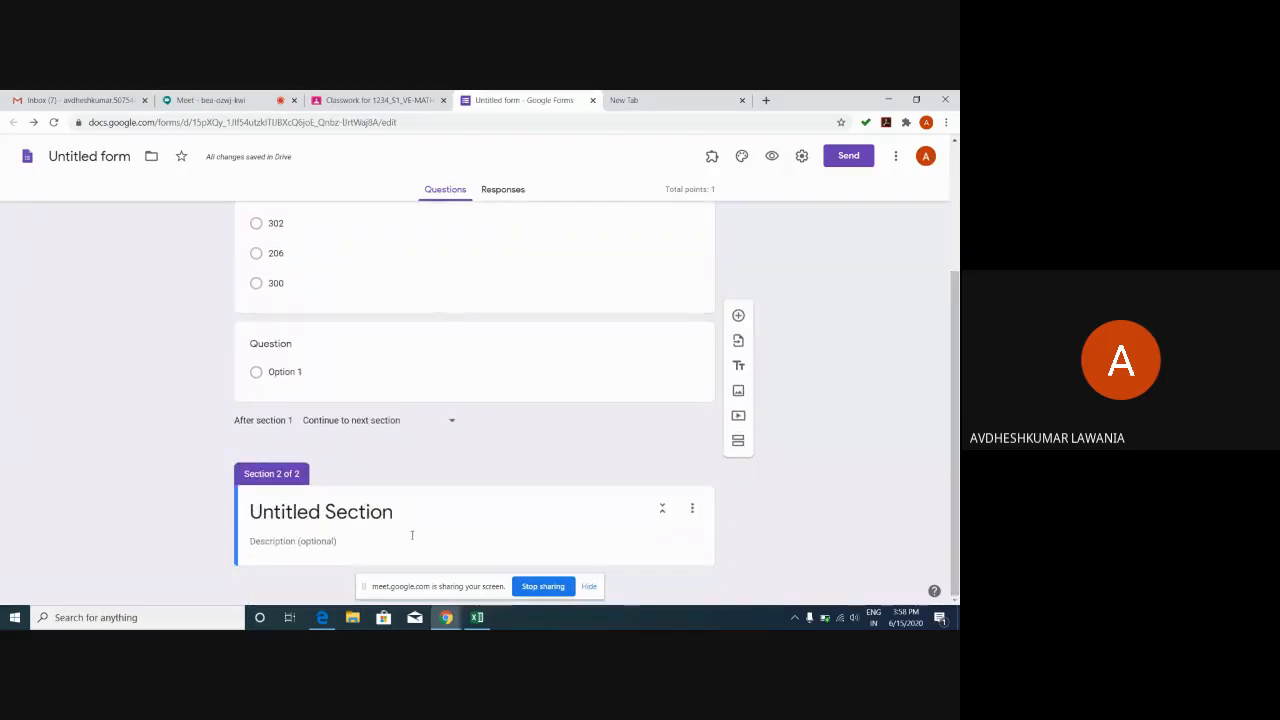
{"action": "left_click", "coordinate": [395, 513]}
{"action": "type", "text": "De"}
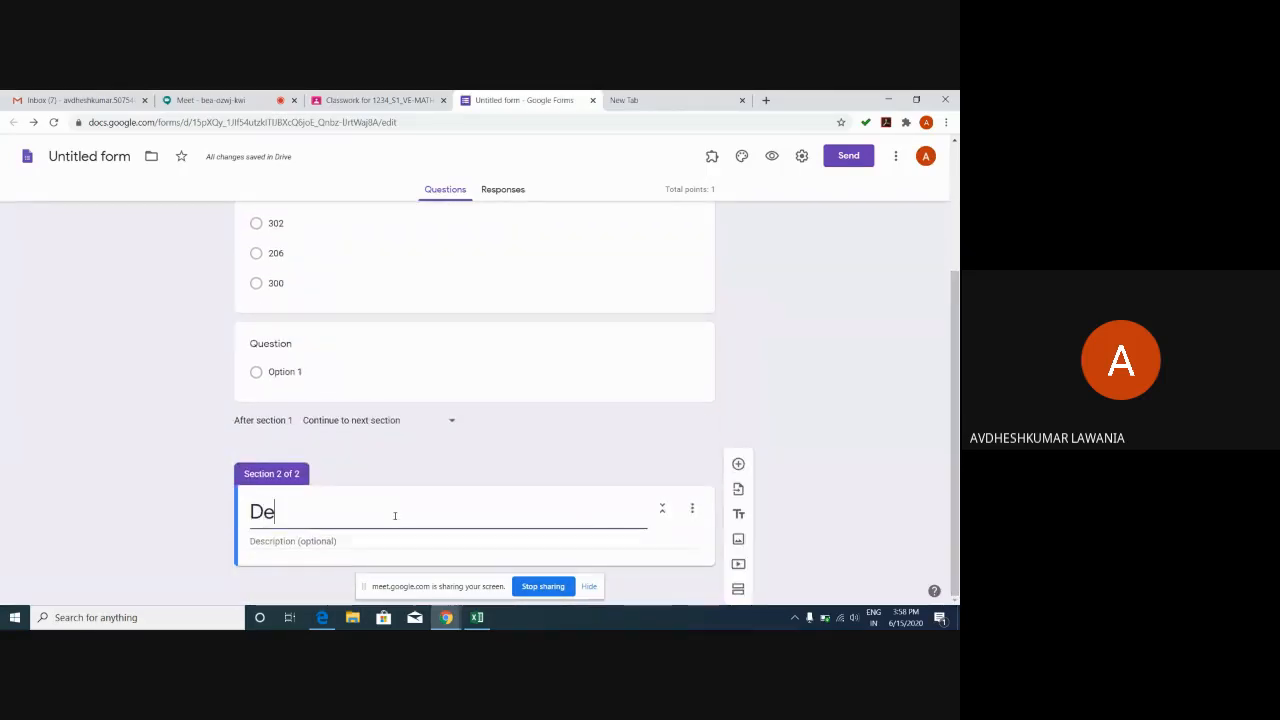
{"action": "type", "text": "scrip"}
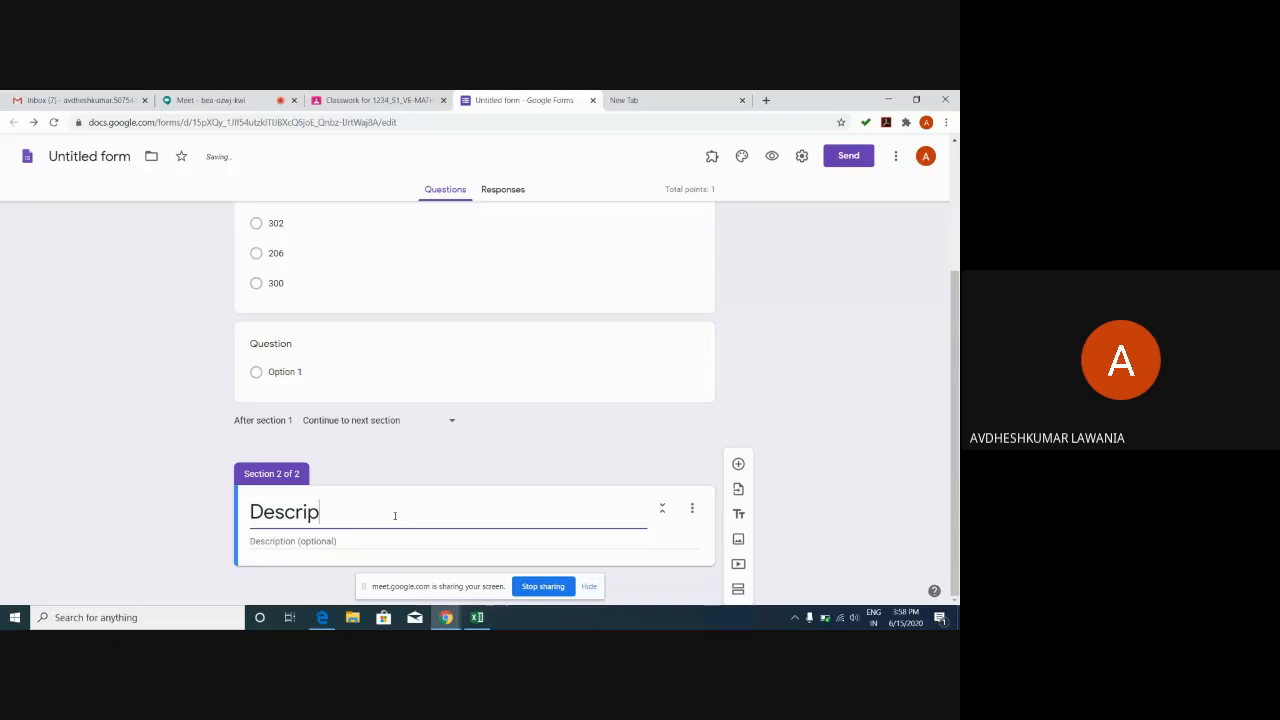
{"action": "type", "text": "tive"}
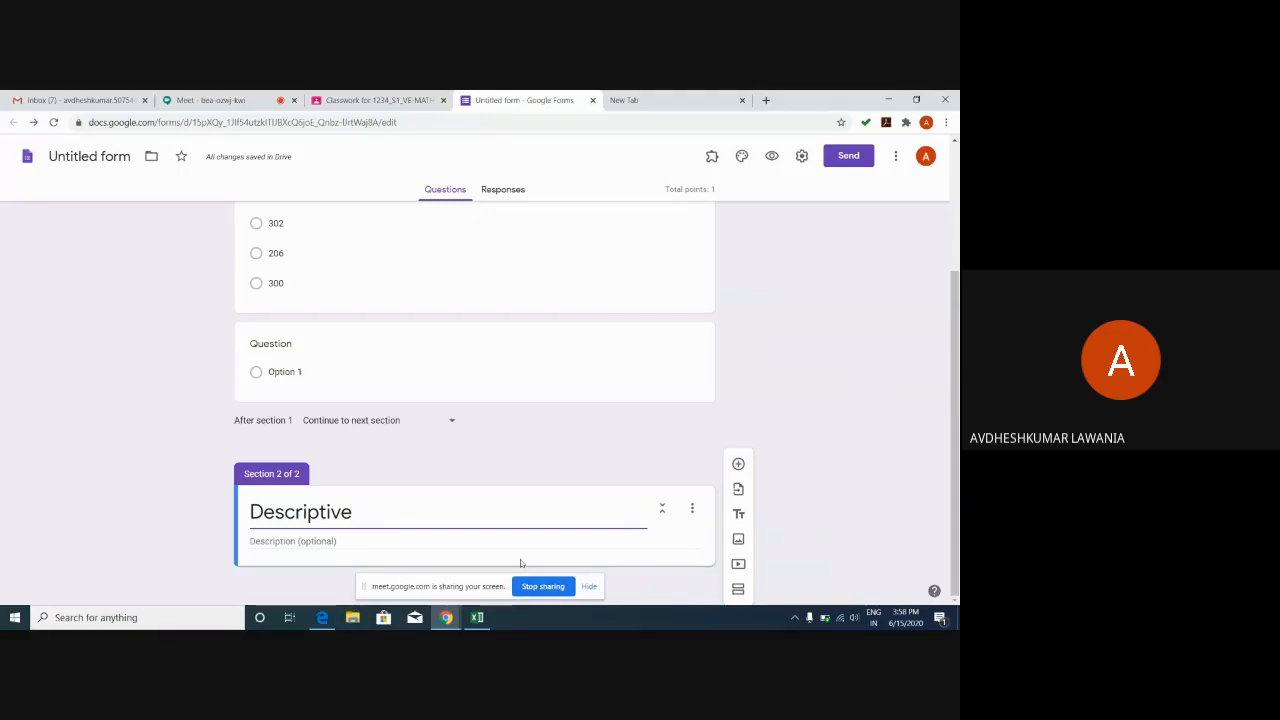
{"action": "left_click", "coordinate": [739, 464]}
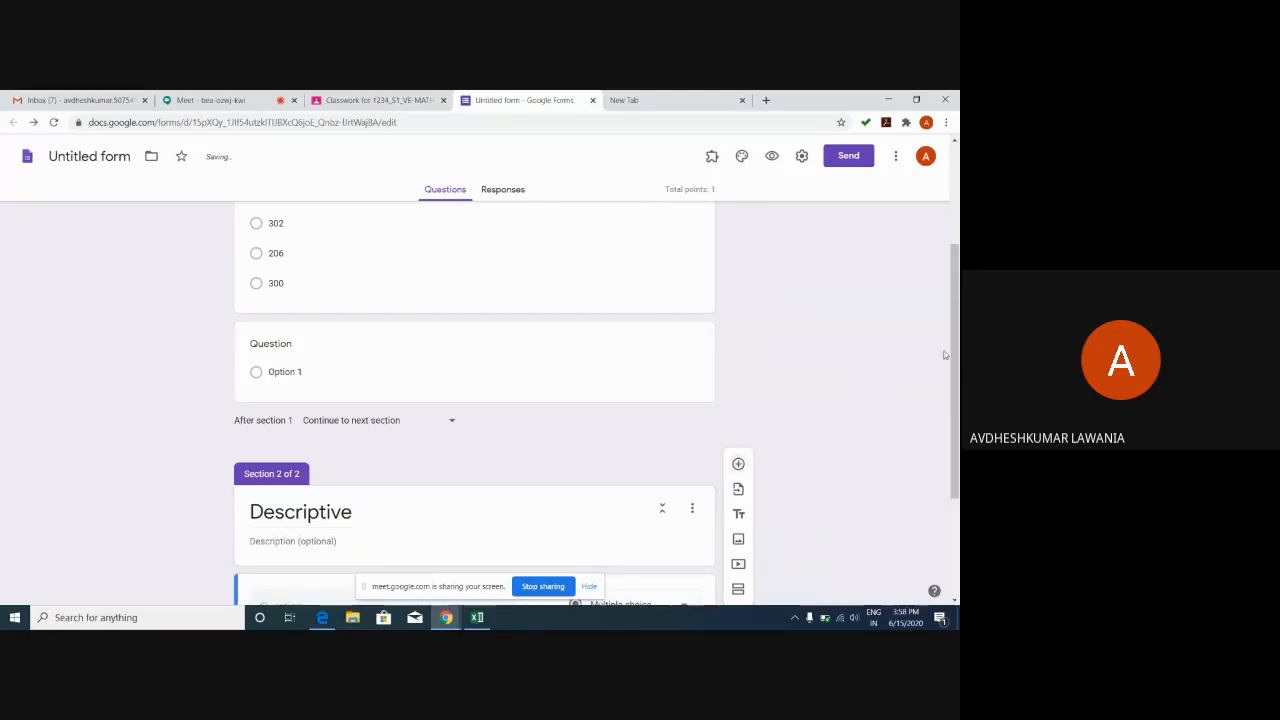
{"action": "scroll", "coordinate": [666, 440], "scroll_direction": "down", "scroll_amount": 2}
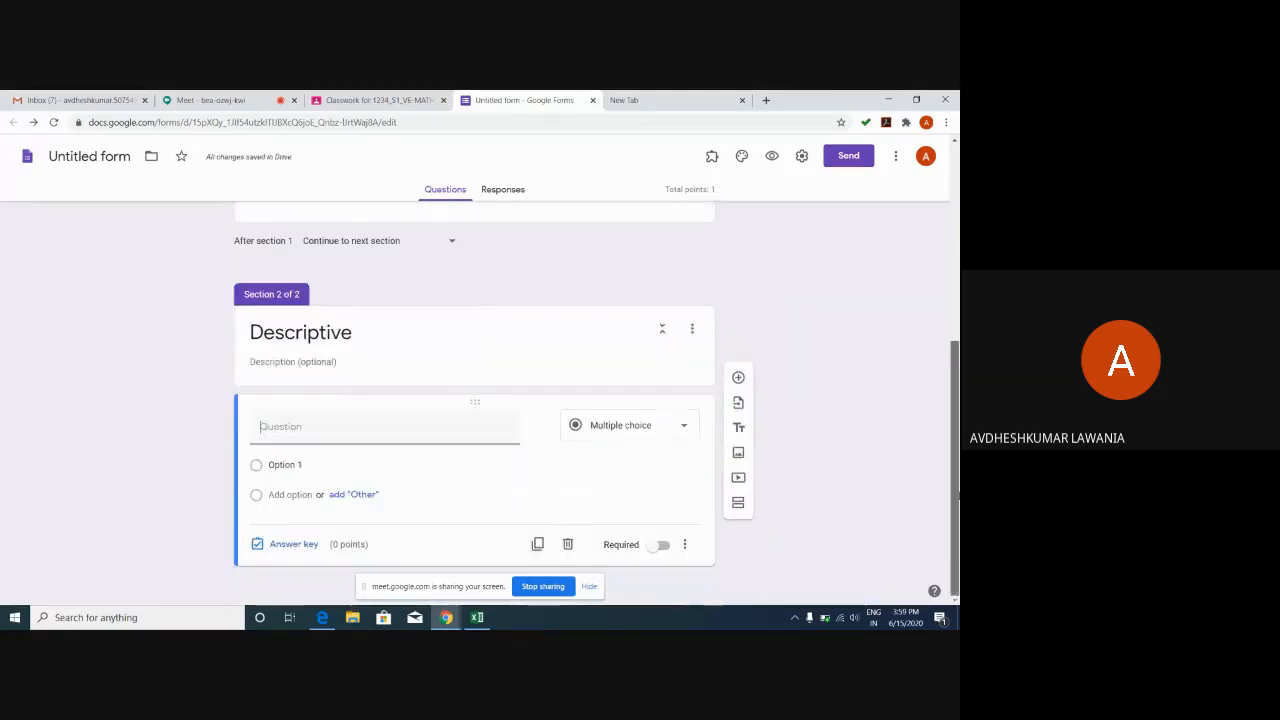
{"action": "left_click", "coordinate": [683, 428]}
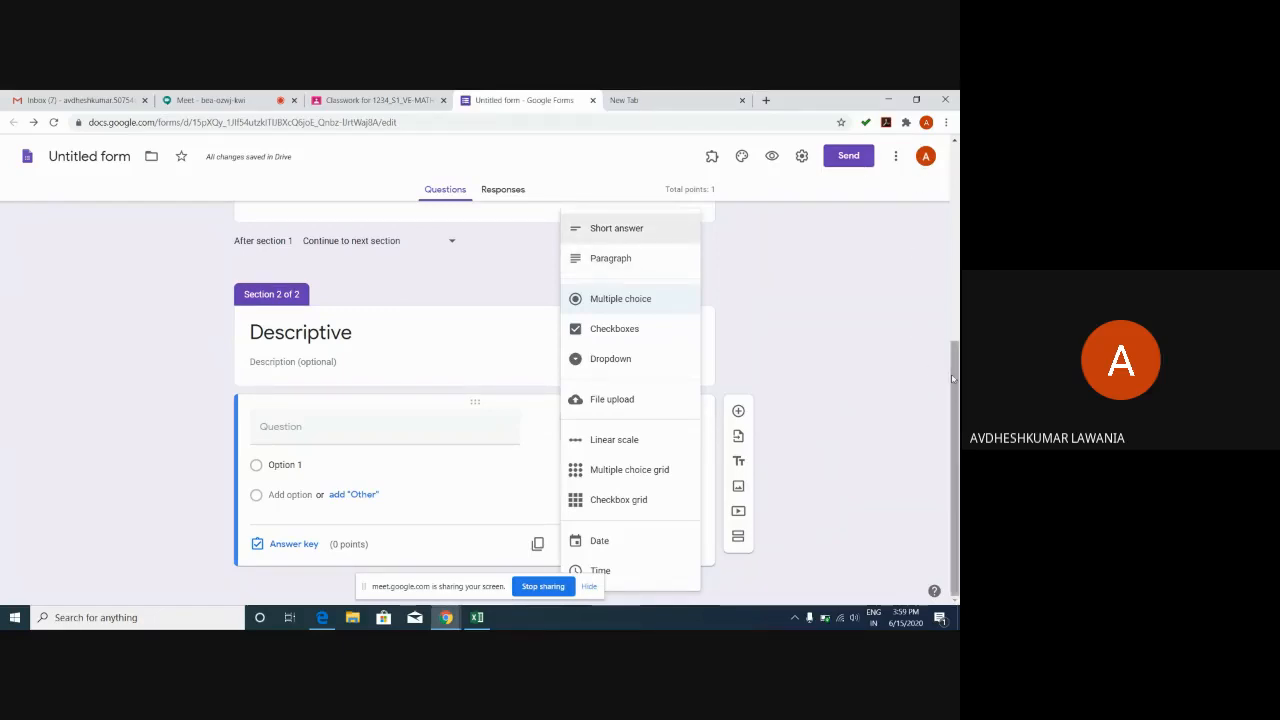
{"action": "left_click_drag", "start_coordinate": [953, 378], "coordinate": [955, 155]}
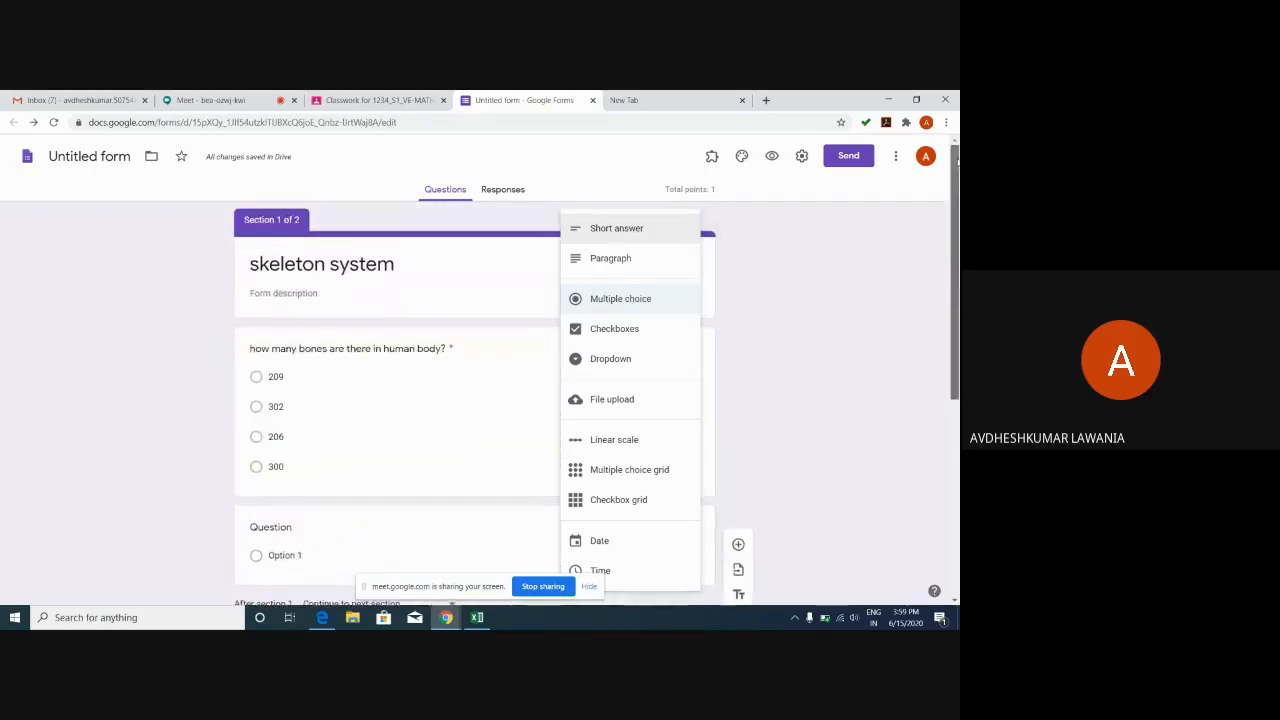
{"action": "left_click", "coordinate": [837, 278]}
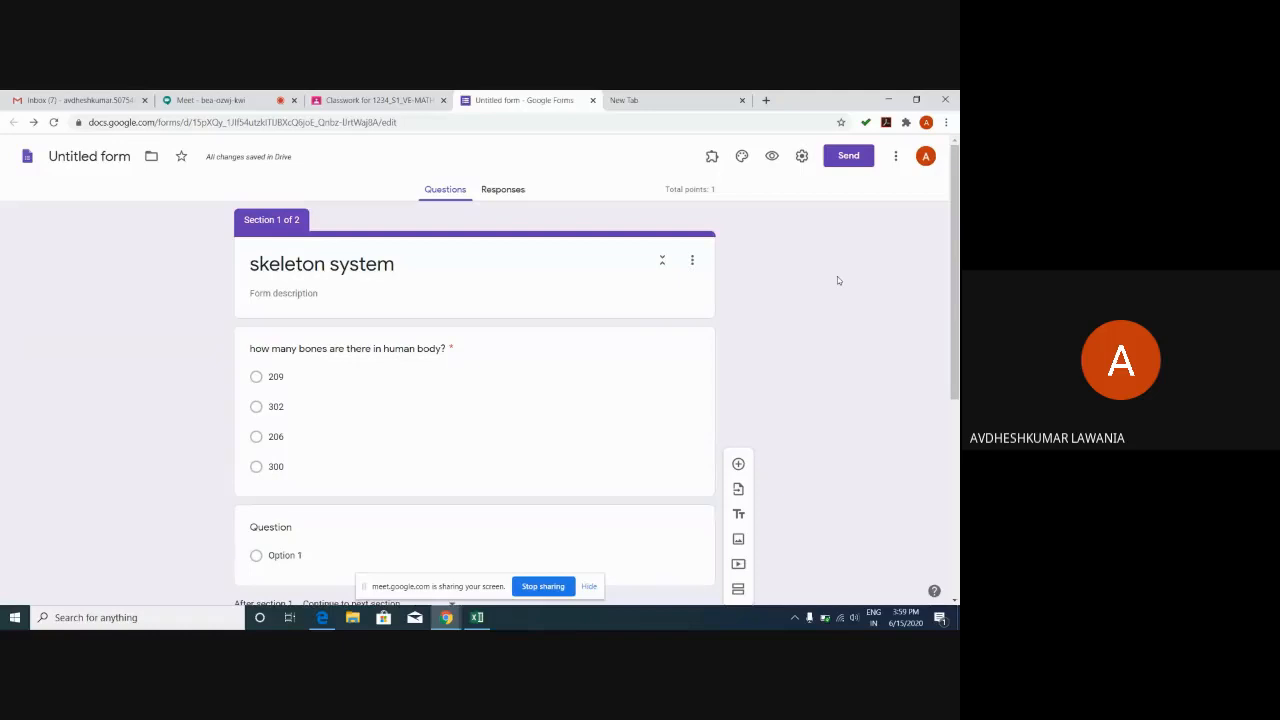
{"action": "left_click", "coordinate": [802, 158]}
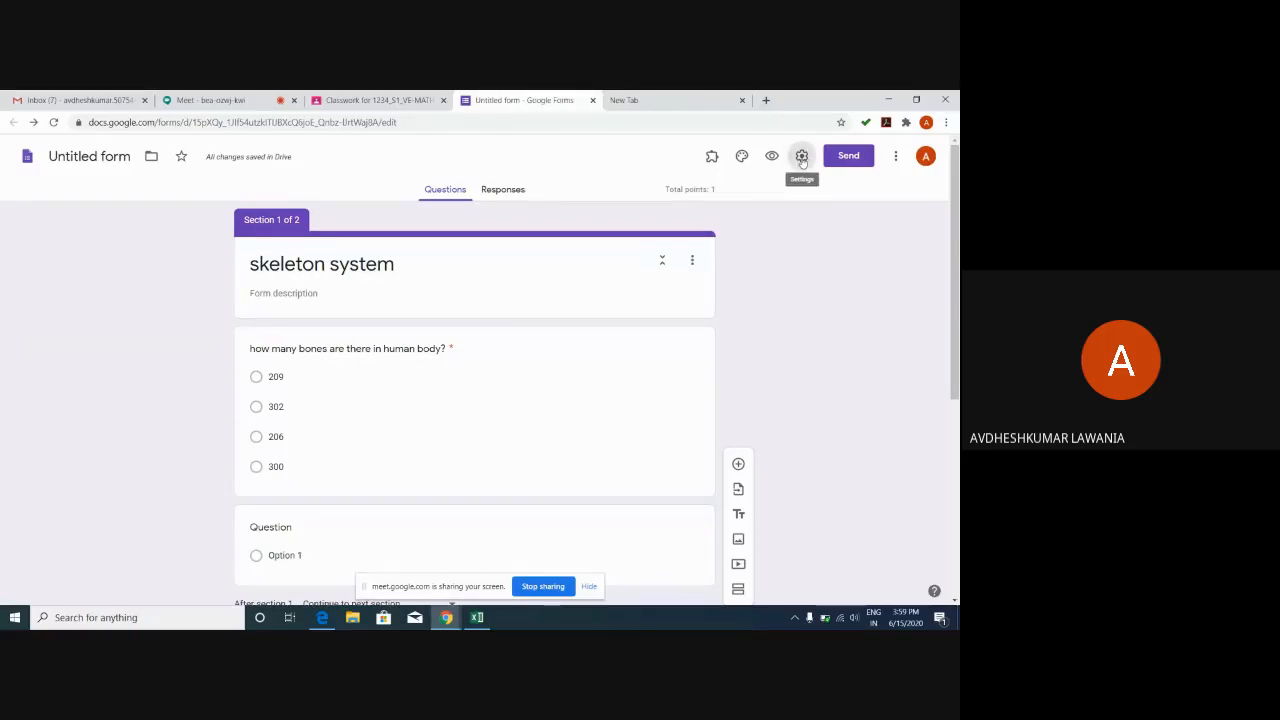
{"action": "left_click", "coordinate": [810, 154]}
{"action": "left_click", "coordinate": [801, 156]}
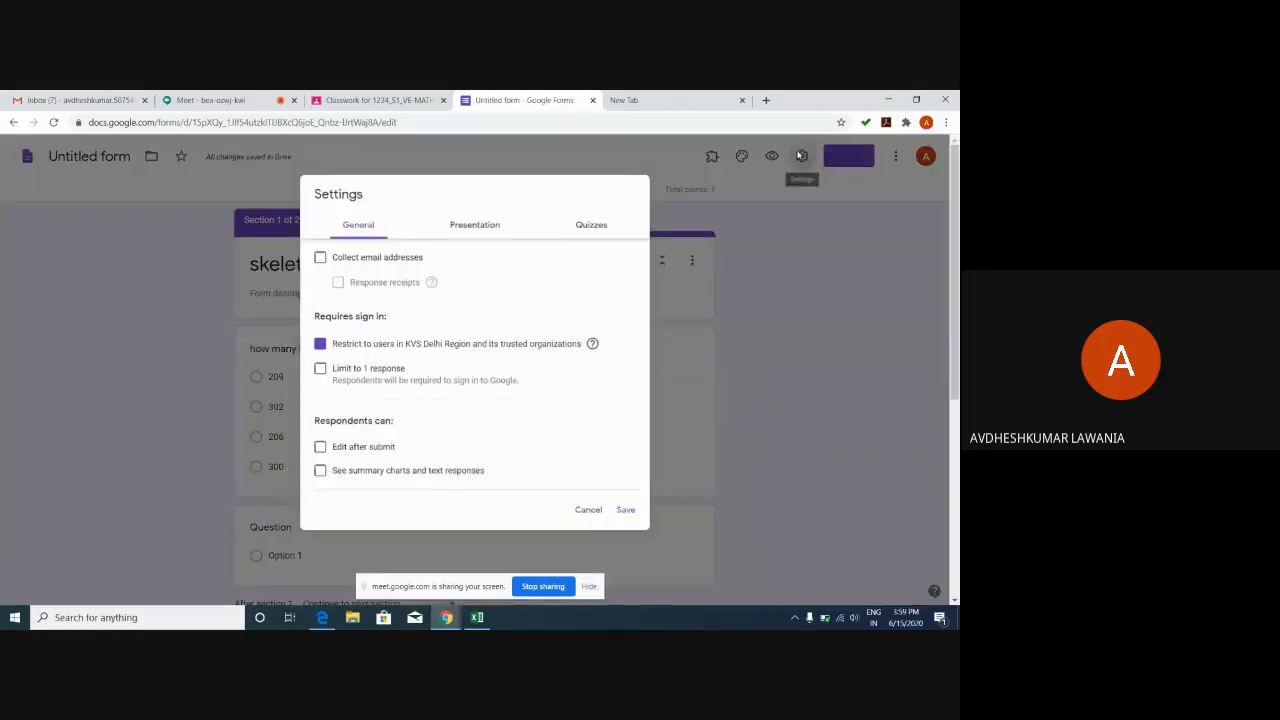
{"action": "left_click", "coordinate": [594, 518]}
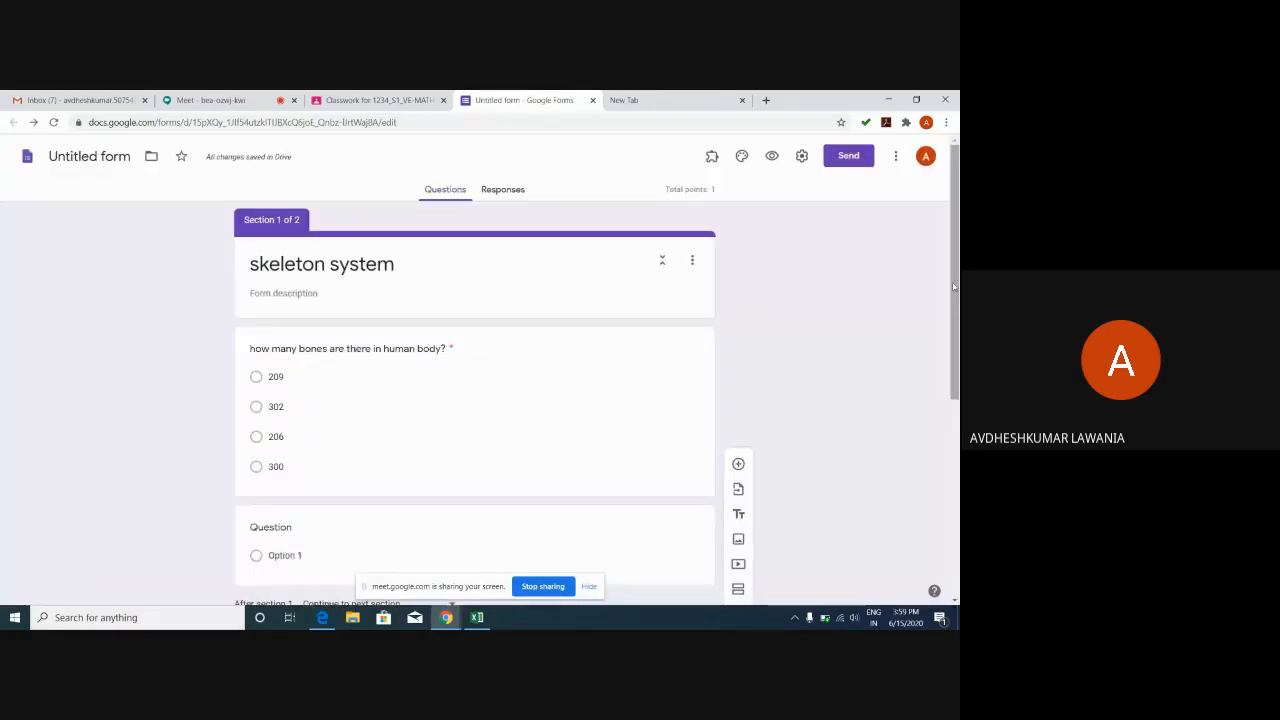
{"action": "scroll", "coordinate": [629, 411], "scroll_direction": "down", "scroll_amount": 2}
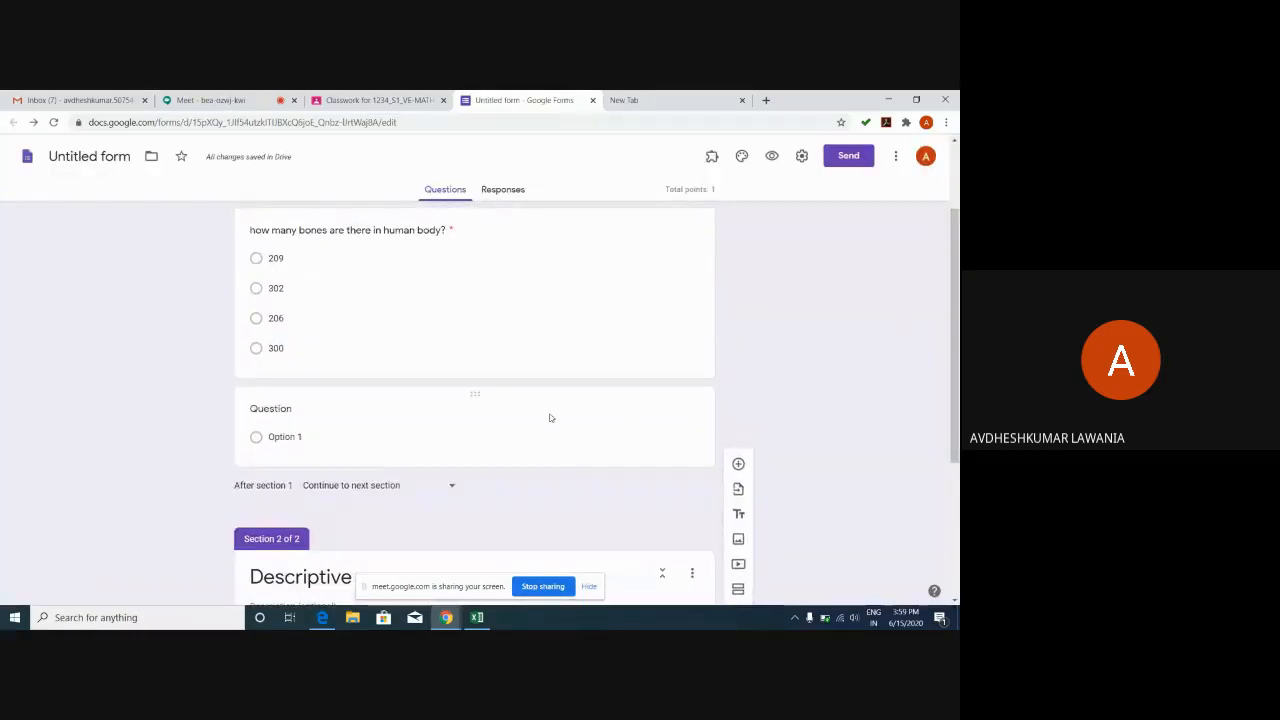
Upload IMG-20200612-WA0004 from the Desktop as an image item below the blank question.
{"action": "left_click", "coordinate": [616, 426]}
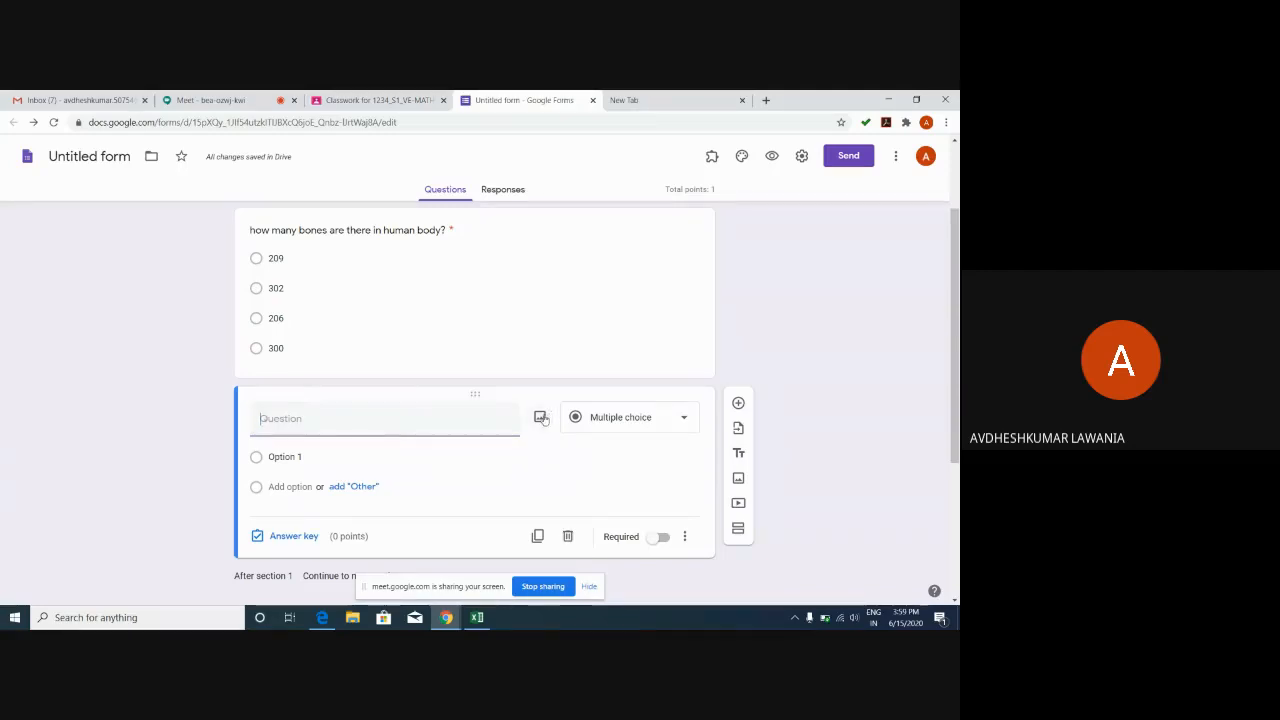
{"action": "left_click", "coordinate": [739, 482]}
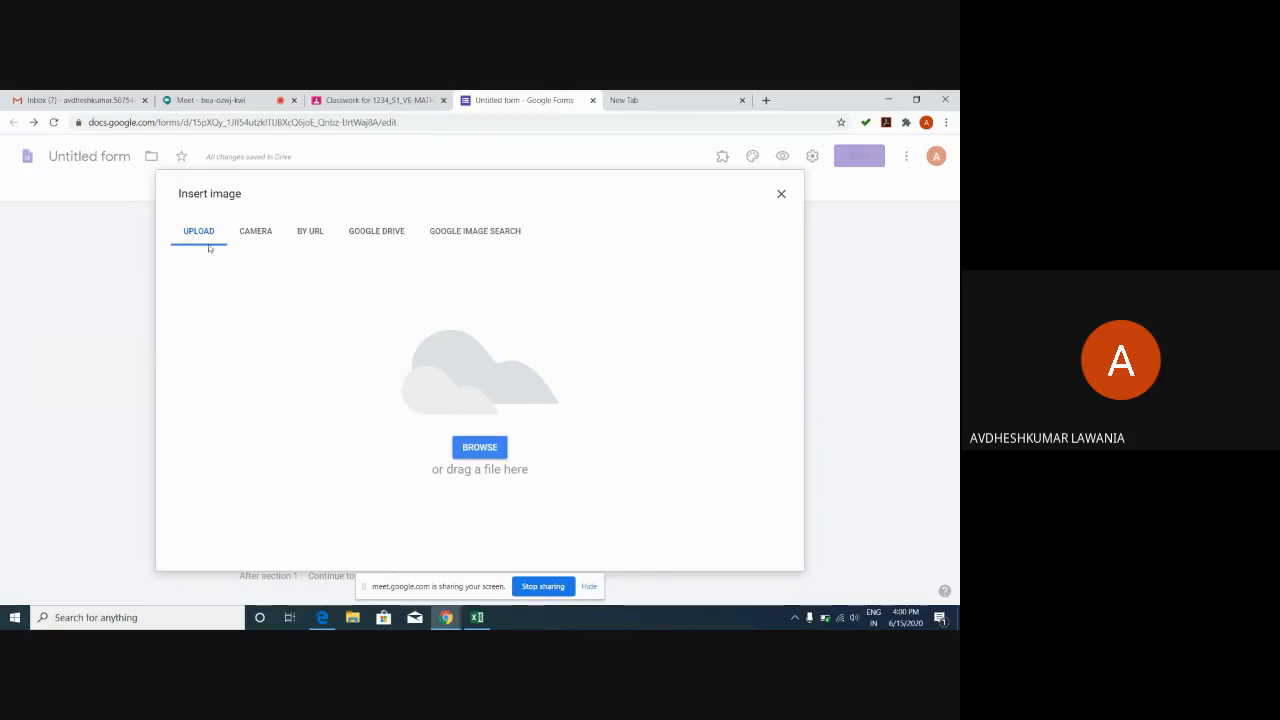
{"action": "left_click", "coordinate": [474, 453]}
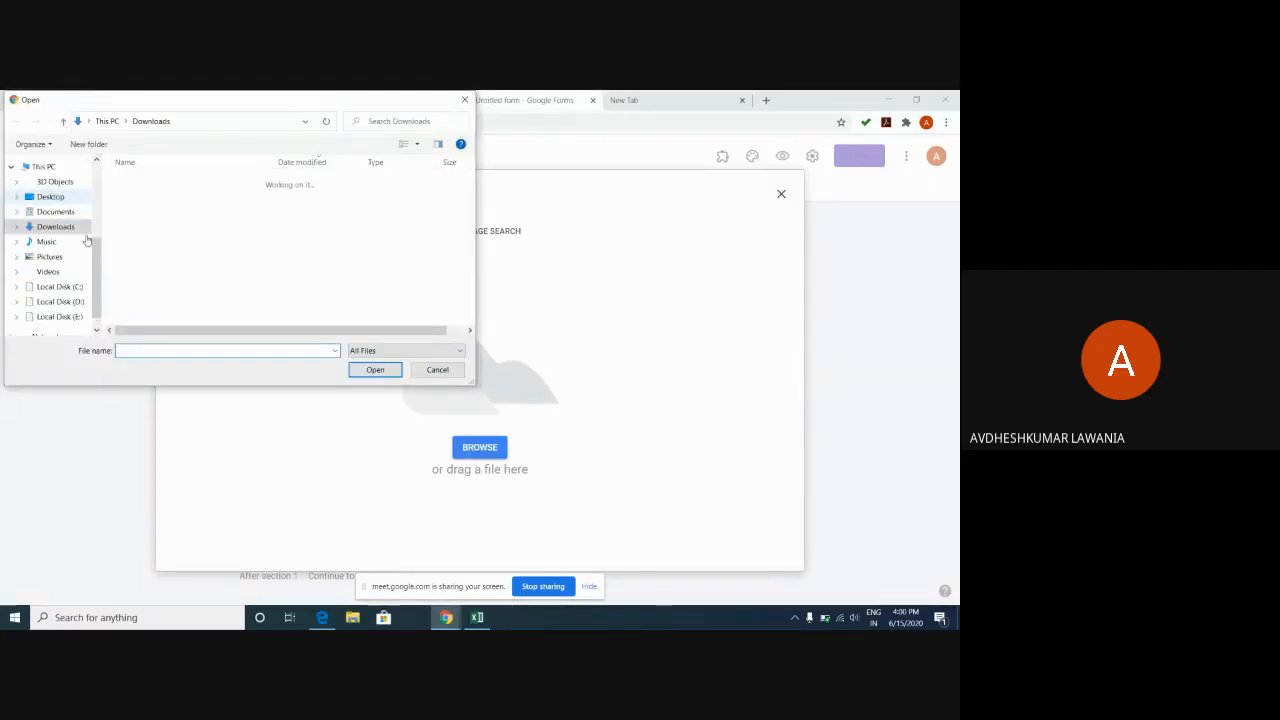
{"action": "left_click", "coordinate": [52, 197]}
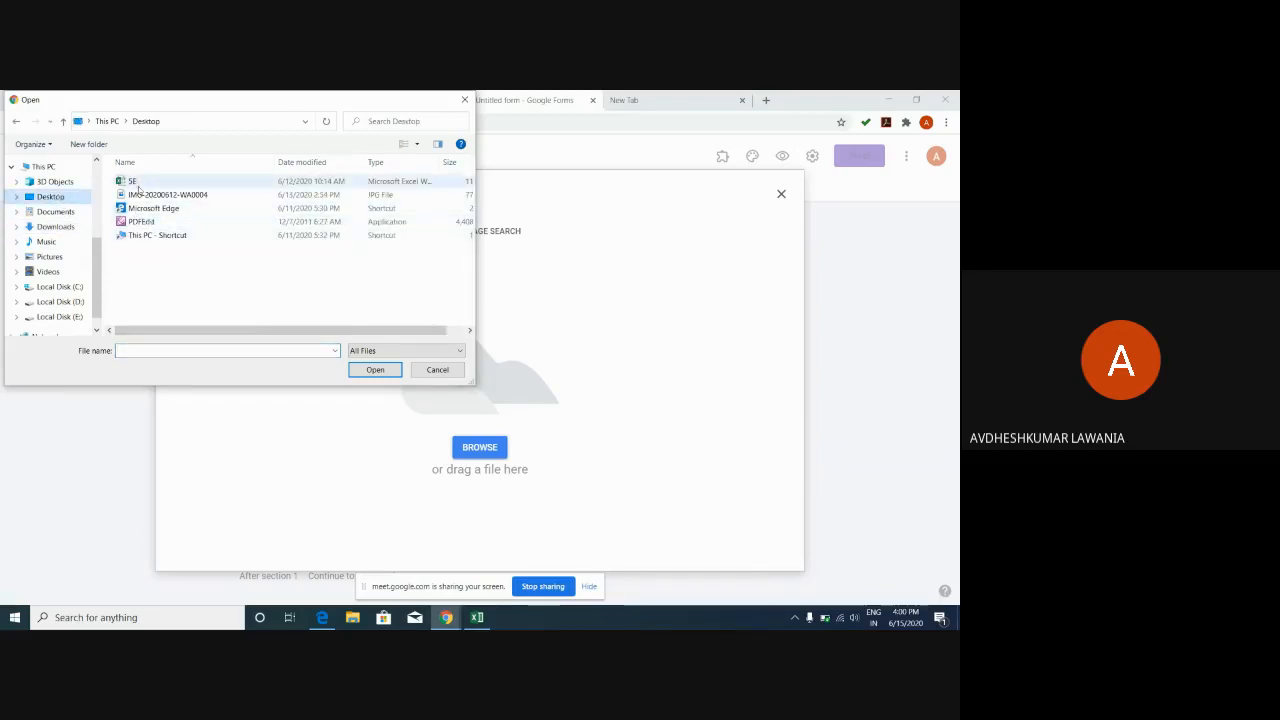
{"action": "left_click", "coordinate": [138, 195]}
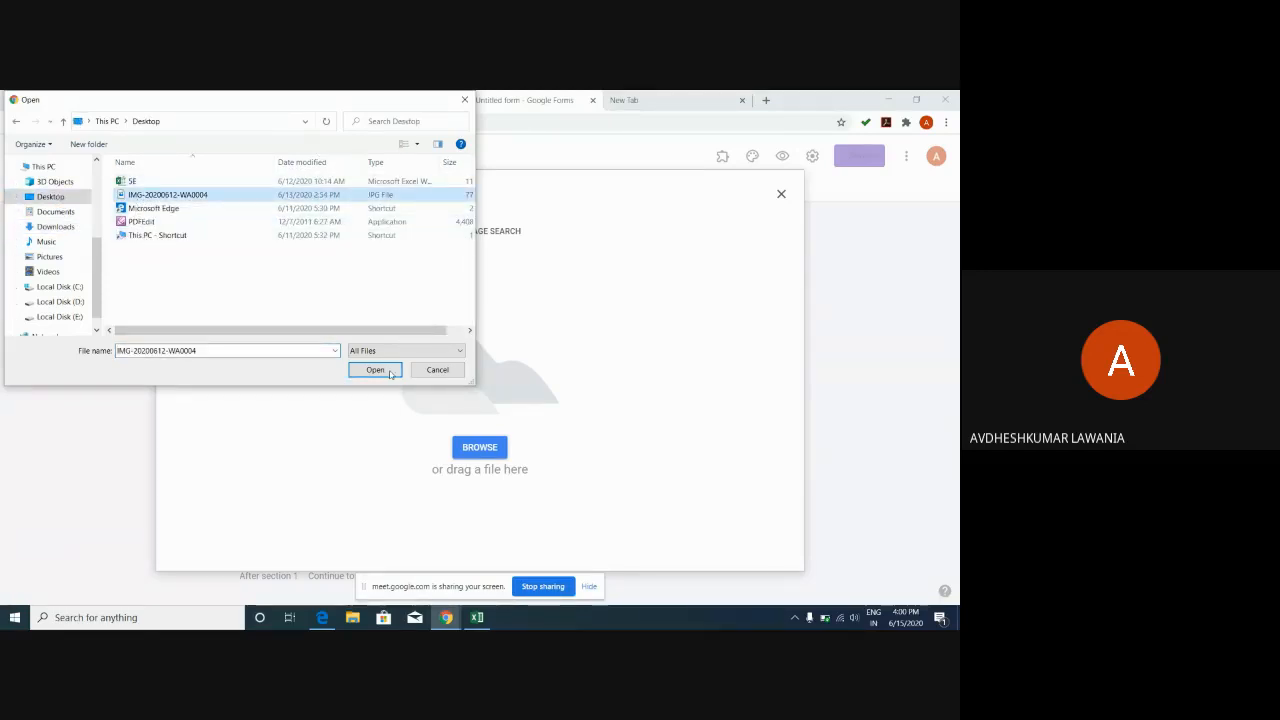
{"action": "left_click", "coordinate": [375, 369]}
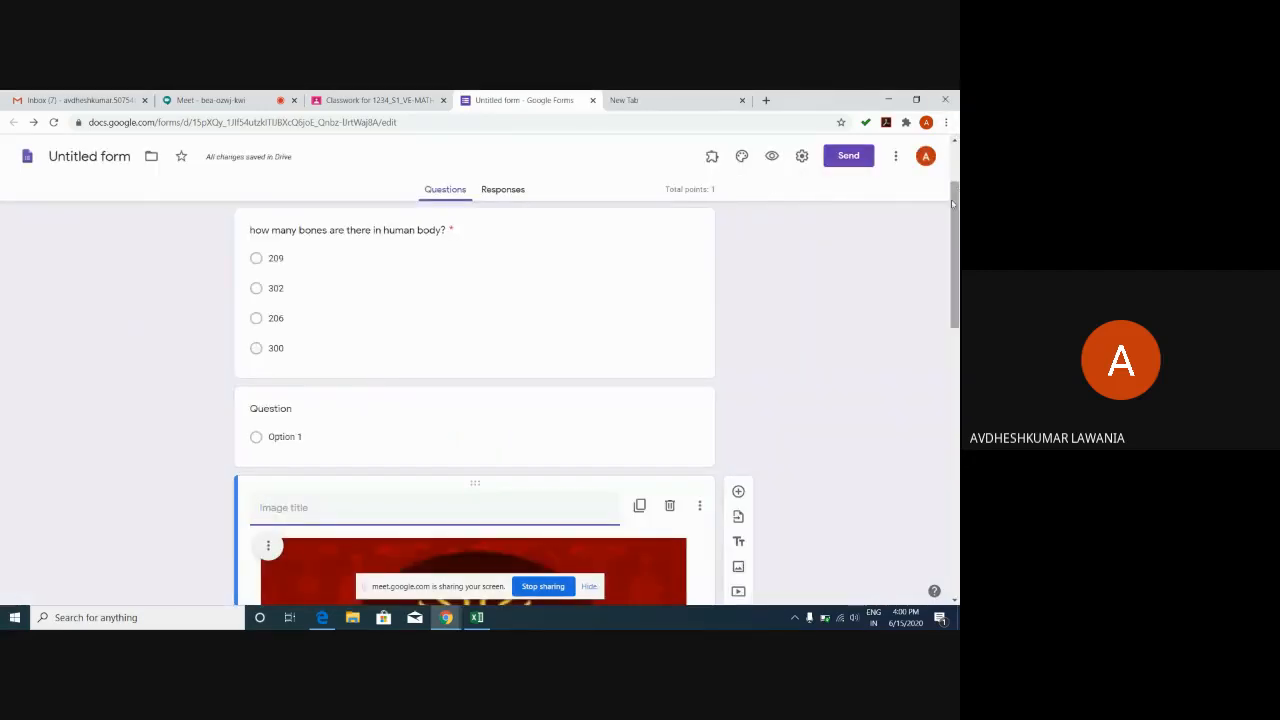
{"action": "mouse_move", "coordinate": [953, 203]}
{"action": "left_mouse_down"}
{"action": "mouse_move", "coordinate": [957, 490]}
{"action": "mouse_move", "coordinate": [957, 213]}
{"action": "left_mouse_up"}
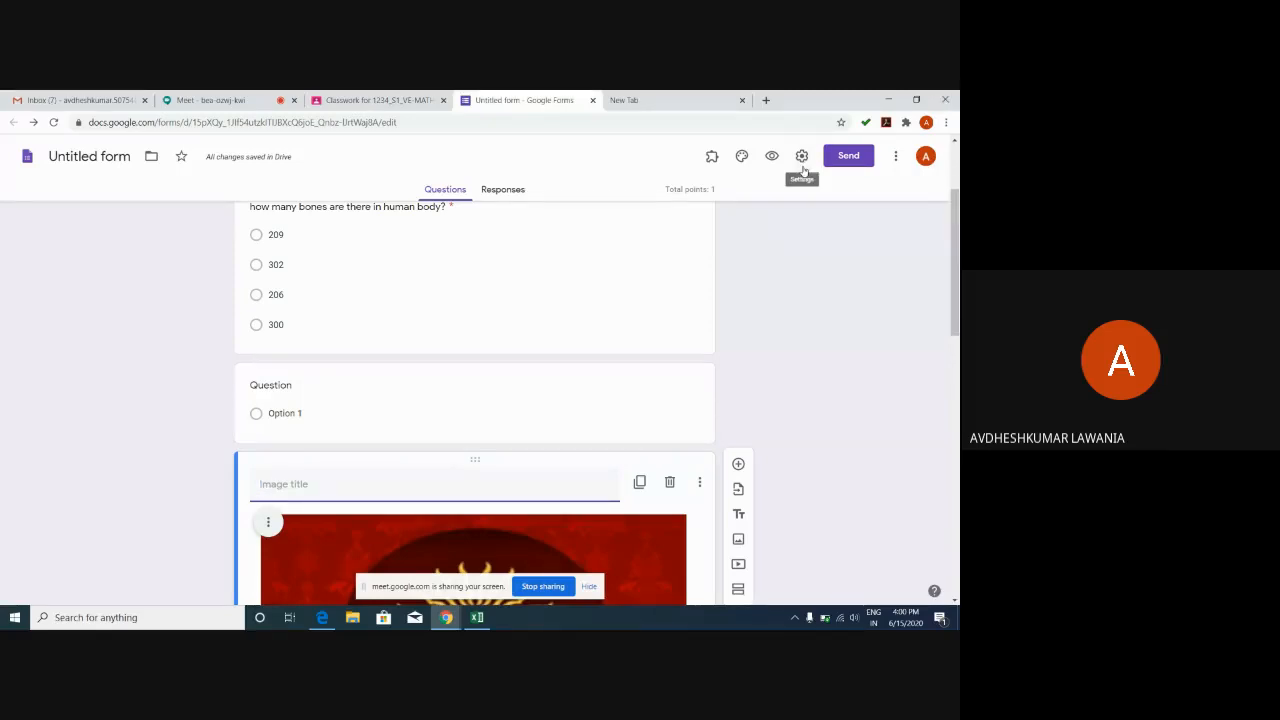
Turn on Collect email addresses, Response receipts and Limit to 1 response.
{"action": "left_click", "coordinate": [801, 157]}
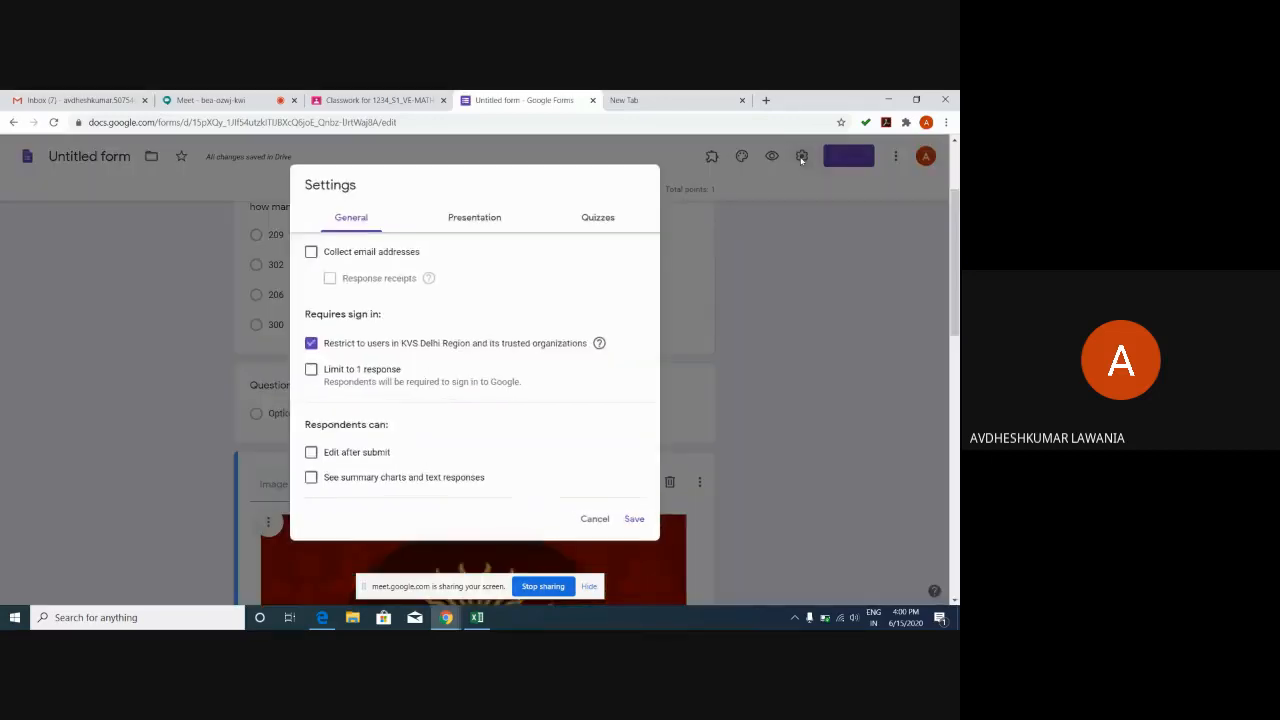
{"action": "left_click", "coordinate": [312, 253]}
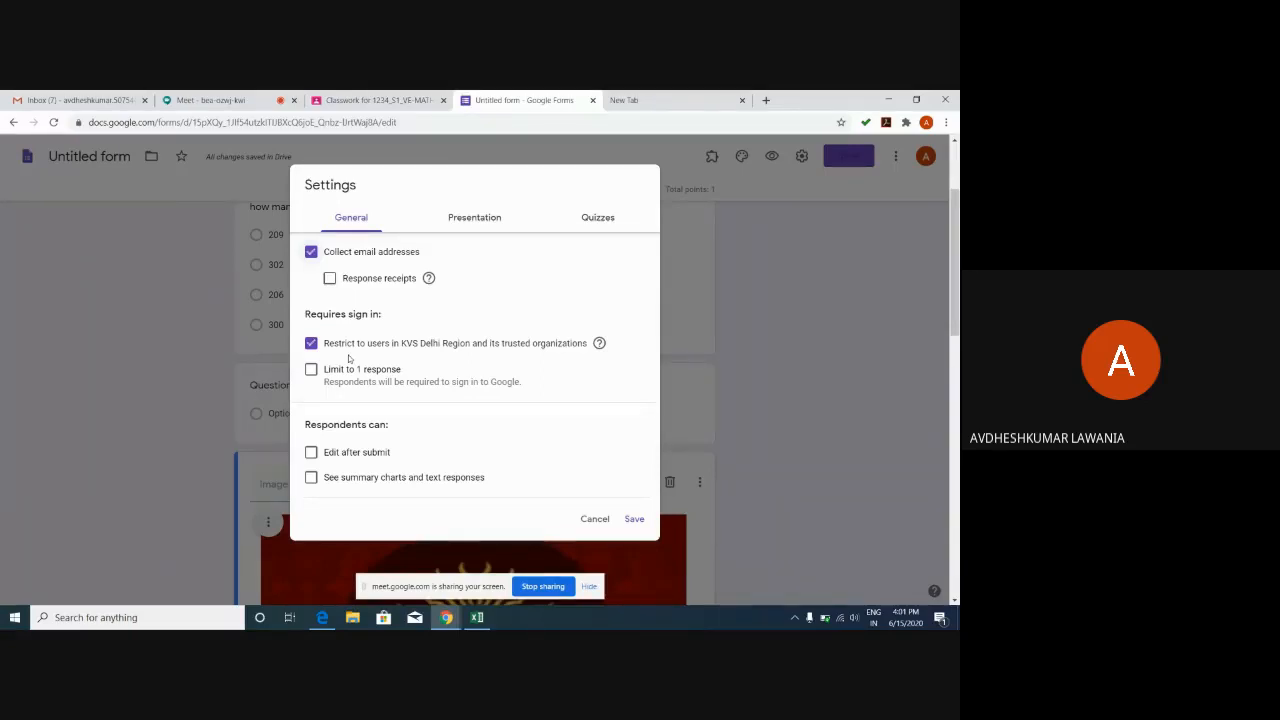
{"action": "left_click", "coordinate": [330, 278]}
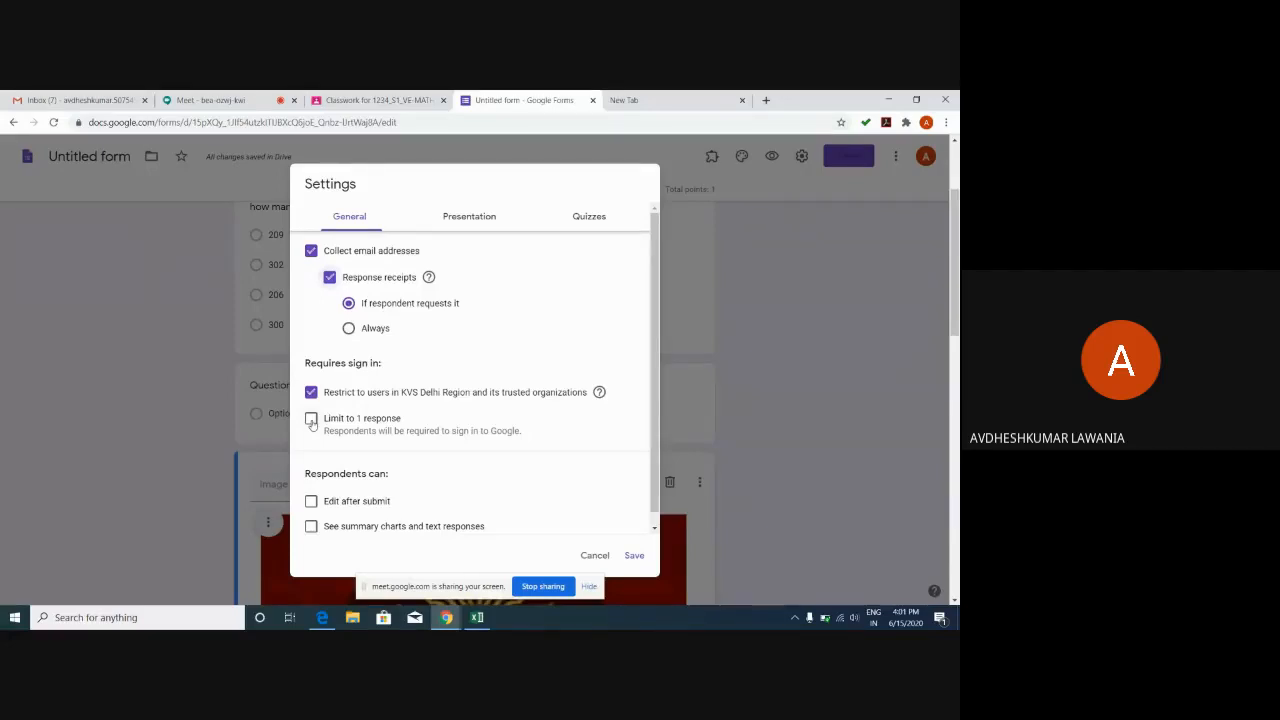
{"action": "left_click", "coordinate": [311, 420]}
{"action": "left_click", "coordinate": [311, 420]}
{"action": "left_click", "coordinate": [311, 420]}
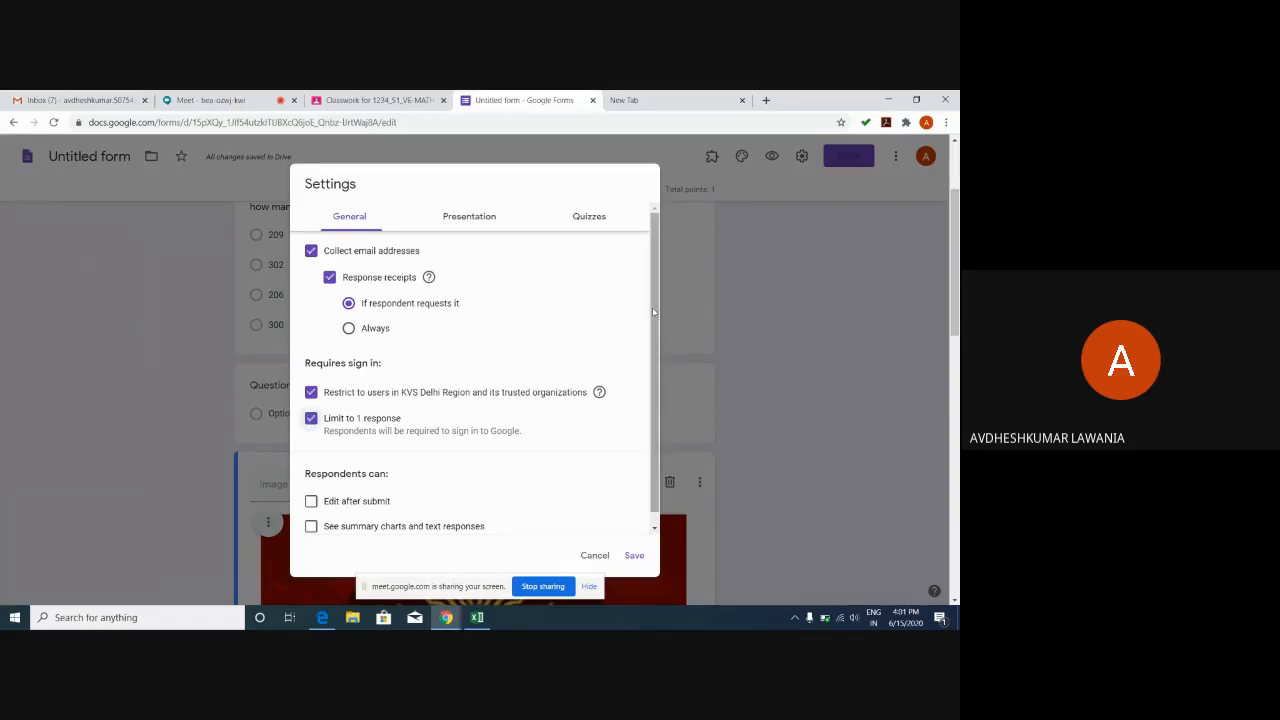
Keep editing after submit off and let respondents see summary charts.
{"action": "scroll", "coordinate": [653, 313], "scroll_direction": "down", "scroll_amount": 1}
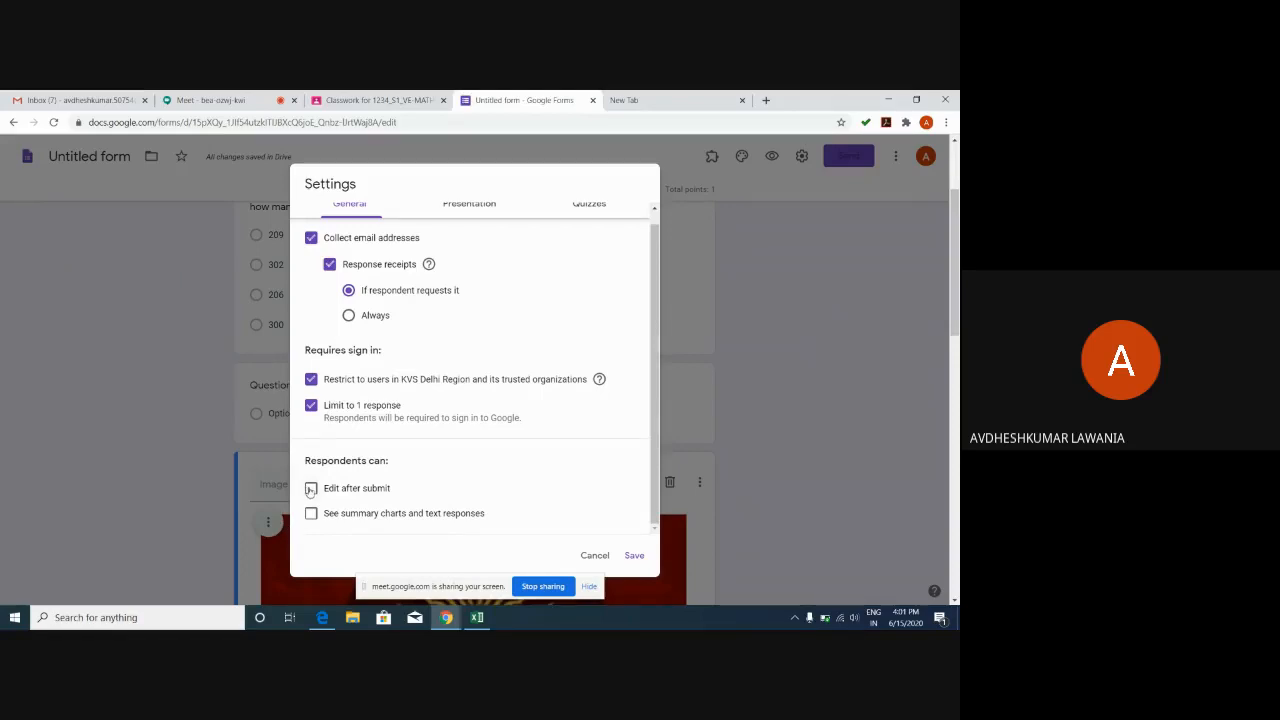
{"action": "left_click", "coordinate": [311, 488]}
{"action": "left_click", "coordinate": [311, 488]}
{"action": "left_click", "coordinate": [311, 514]}
{"action": "left_click", "coordinate": [476, 209]}
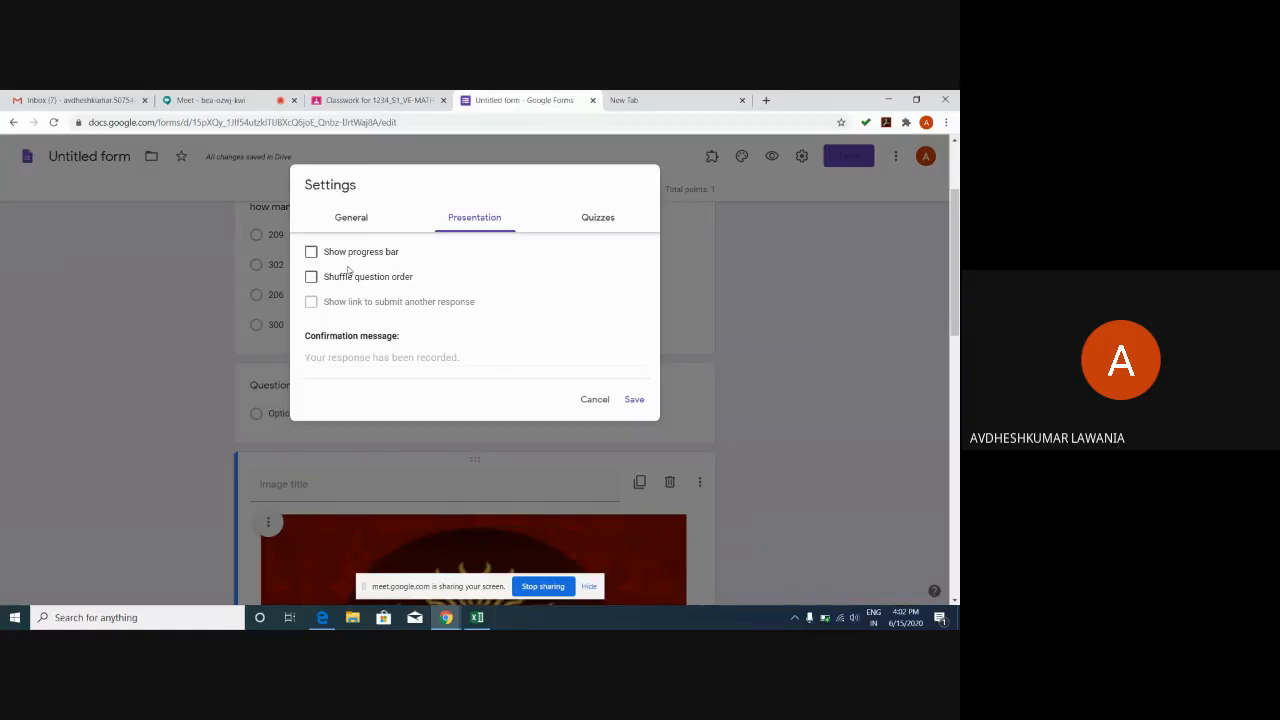
Leave the progress bar off and tick Shuffle question order.
{"action": "left_click", "coordinate": [311, 252]}
{"action": "left_click", "coordinate": [311, 253]}
{"action": "left_click", "coordinate": [311, 278]}
Untick Shuffle question order, review the quiz options, and save the settings.
{"action": "left_click", "coordinate": [311, 277]}
{"action": "left_click", "coordinate": [594, 224]}
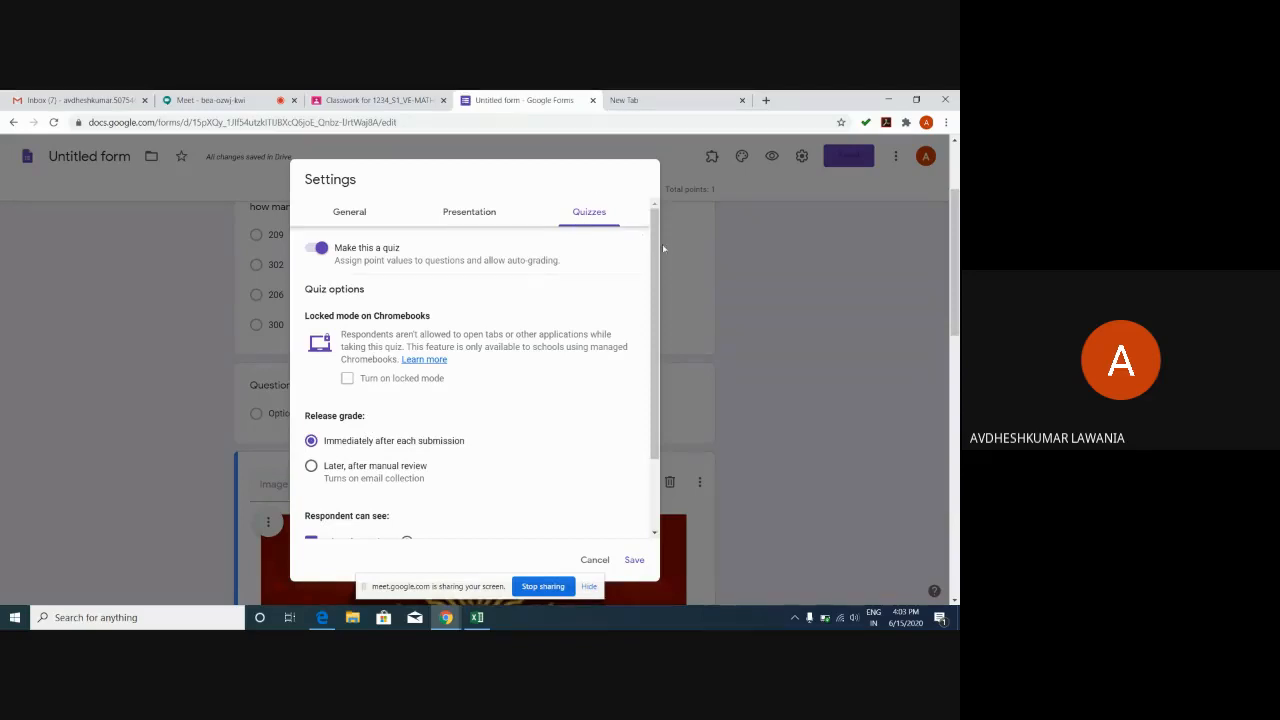
{"action": "left_click_drag", "start_coordinate": [656, 261], "coordinate": [661, 358]}
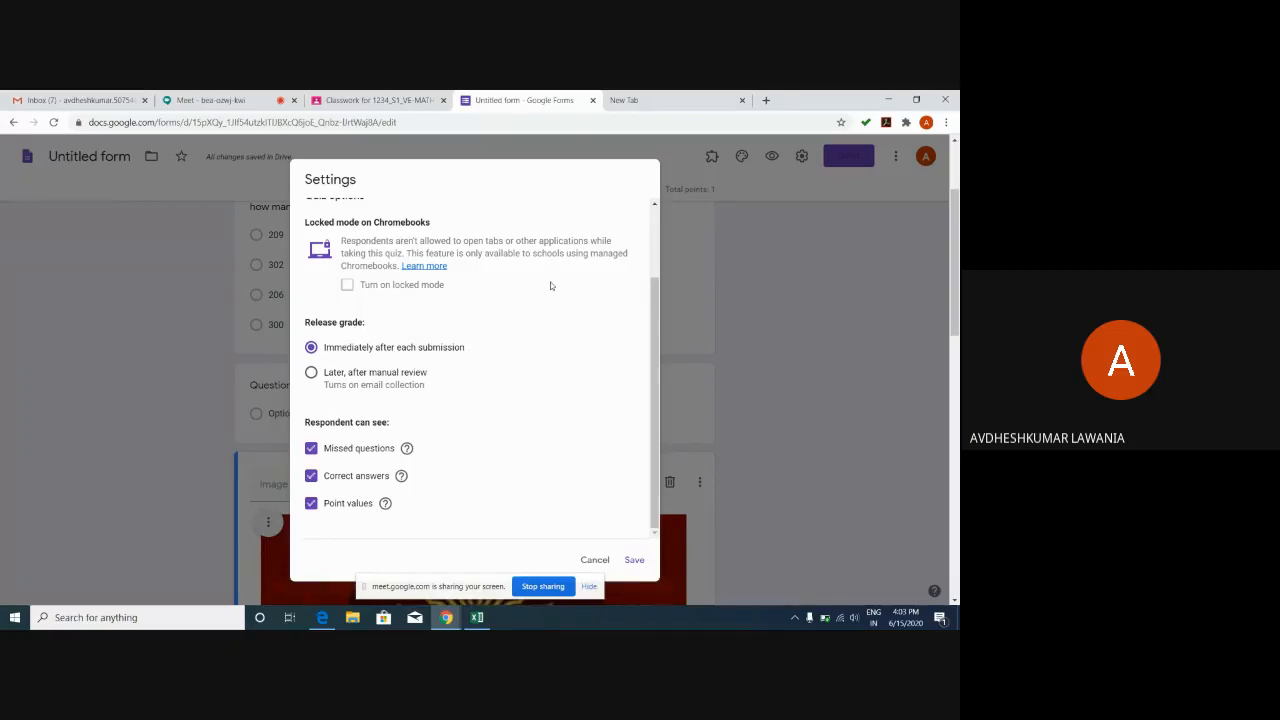
{"action": "left_click", "coordinate": [635, 562]}
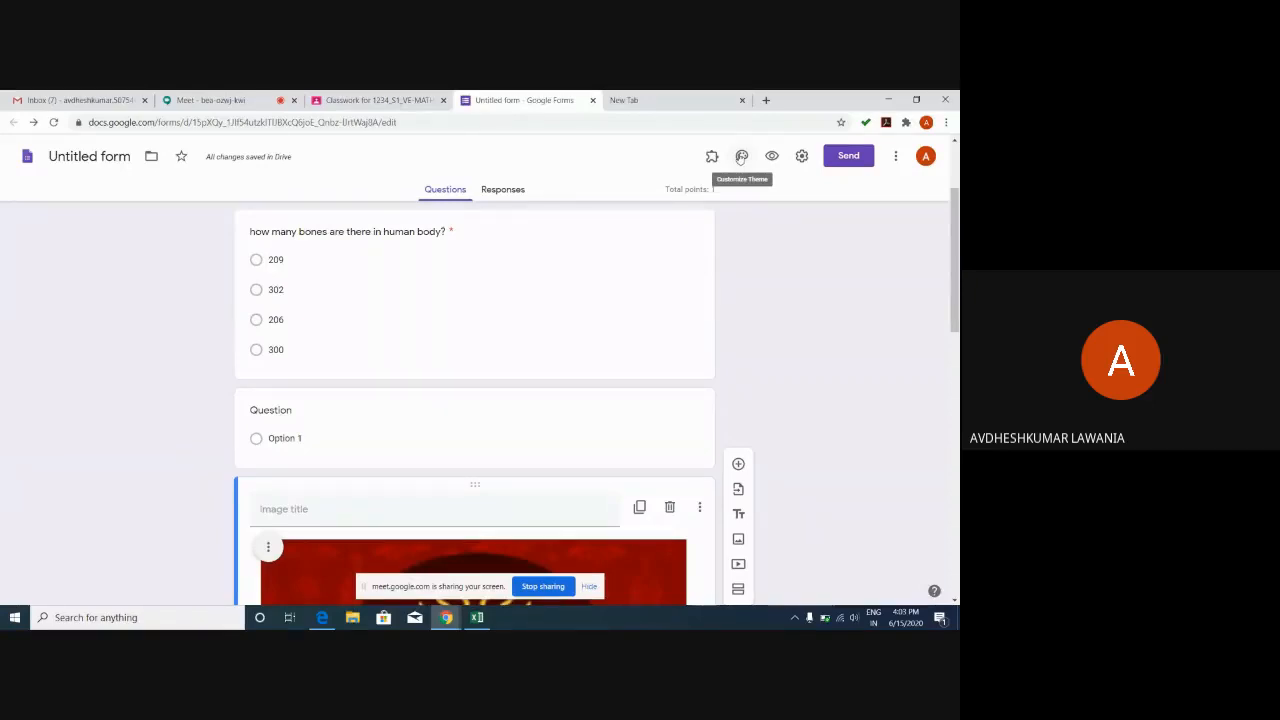
Set the form's theme colour to green with a light green background.
{"action": "left_click", "coordinate": [740, 157]}
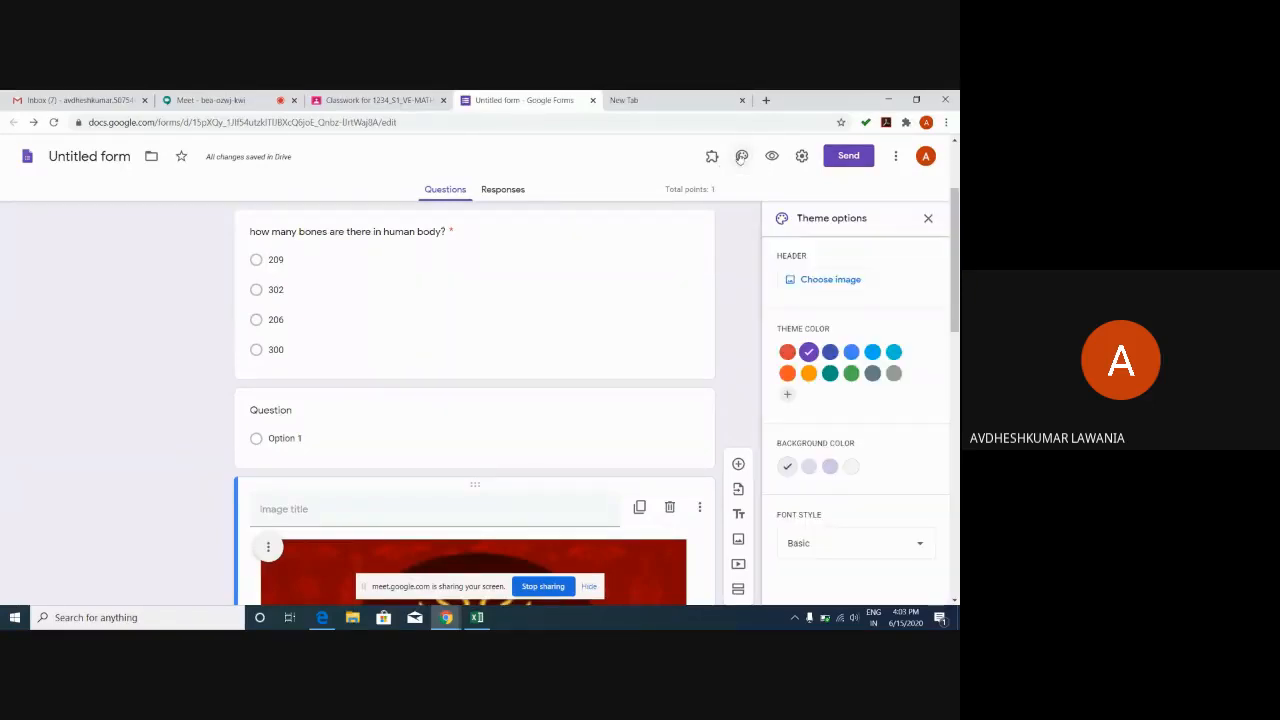
{"action": "left_click", "coordinate": [787, 374]}
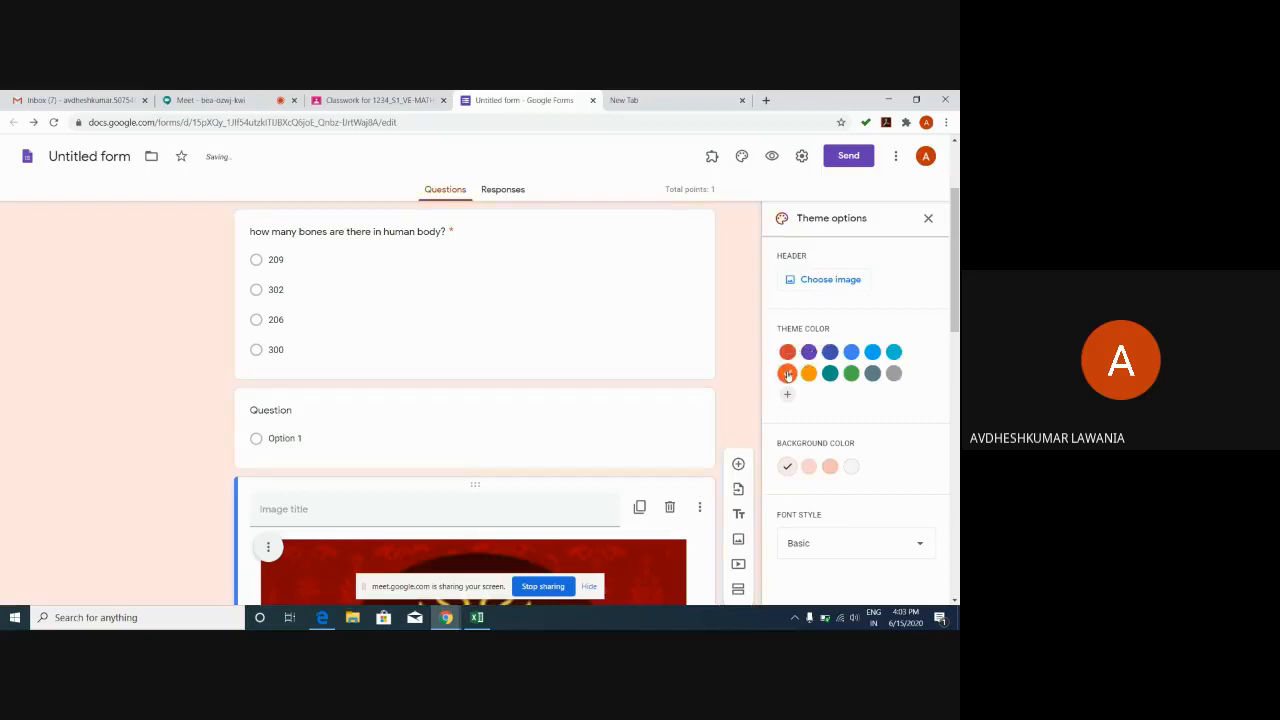
{"action": "left_click", "coordinate": [851, 375]}
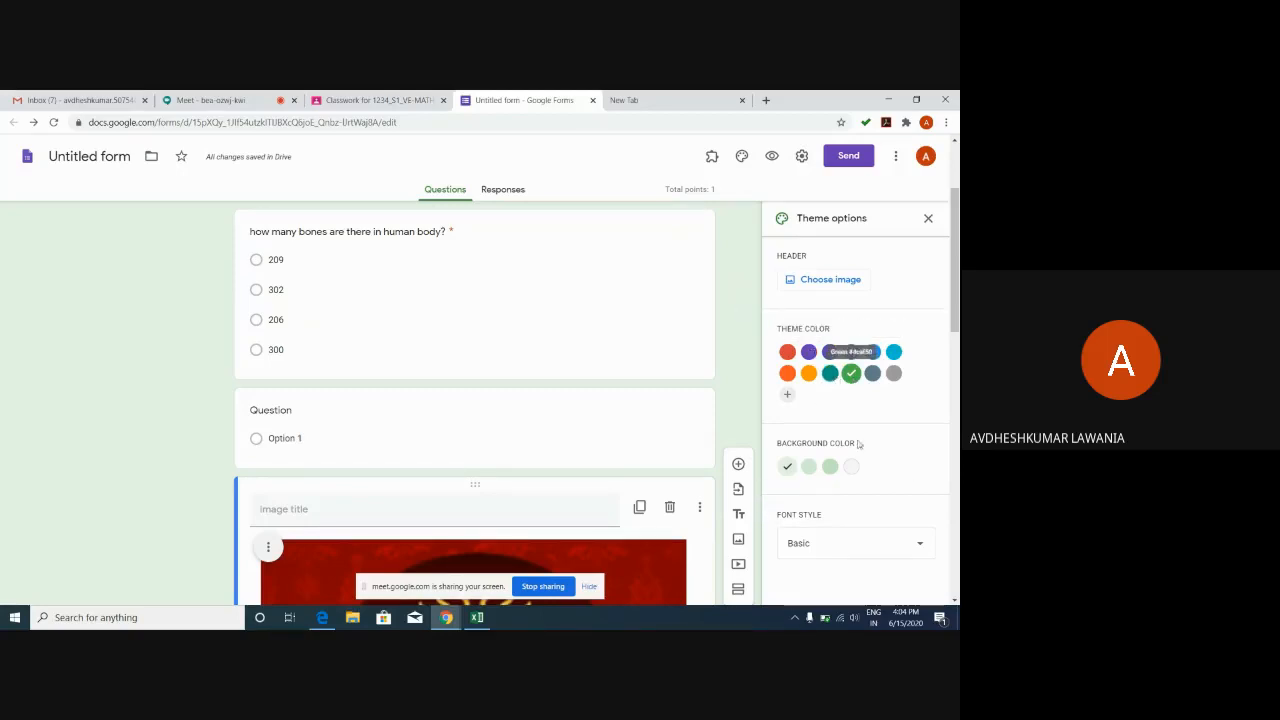
{"action": "left_click", "coordinate": [830, 466]}
{"action": "left_click", "coordinate": [852, 469]}
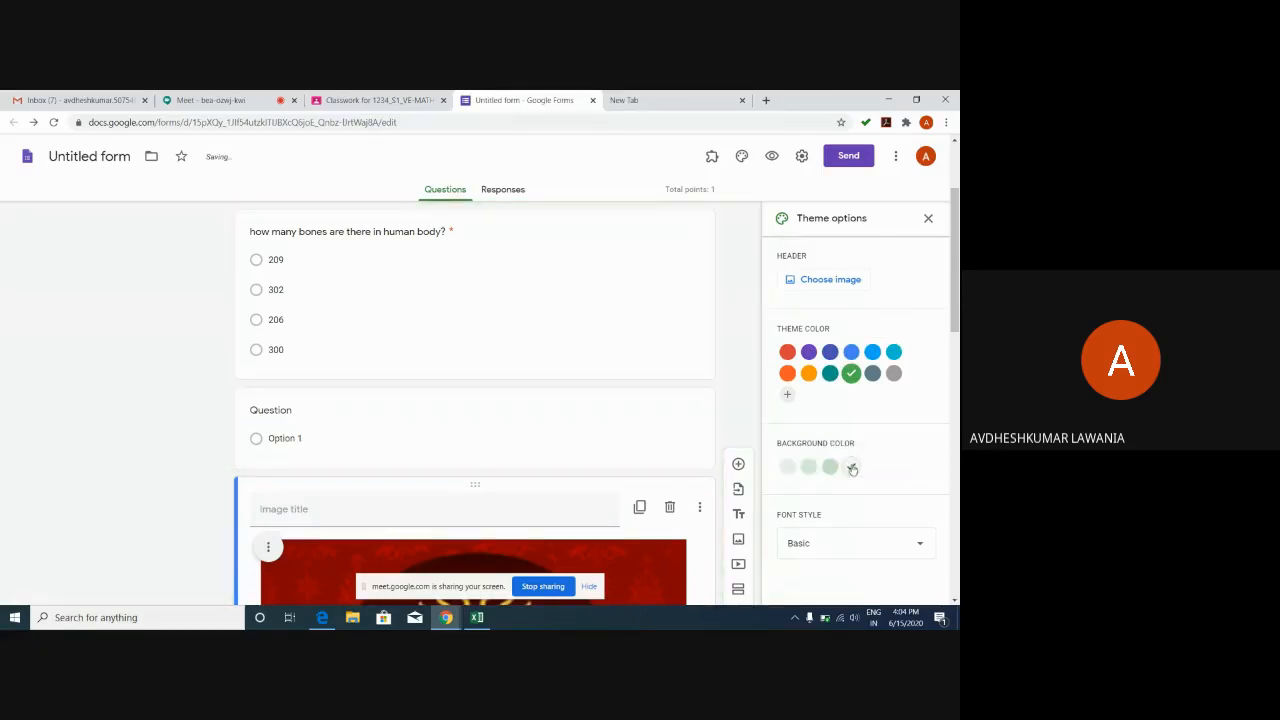
{"action": "left_click", "coordinate": [808, 466]}
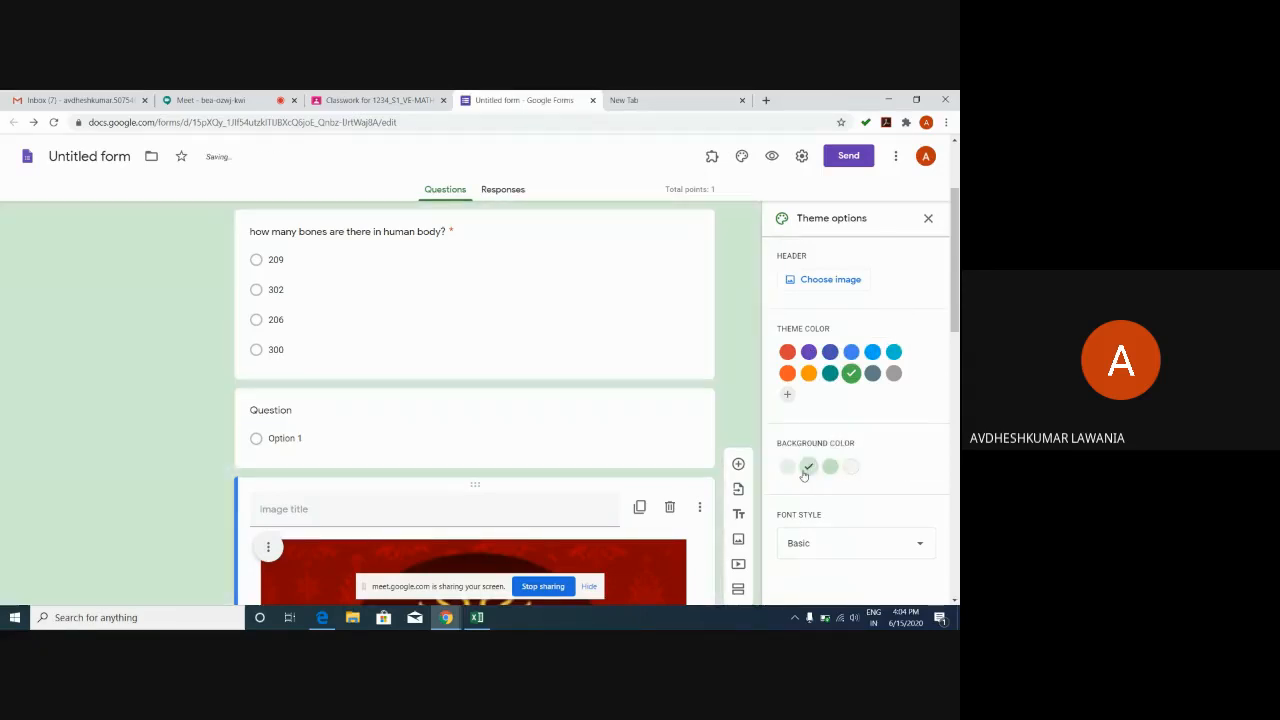
Try the Decorative and Playful font styles, then settle on Basic.
{"action": "left_click", "coordinate": [852, 545]}
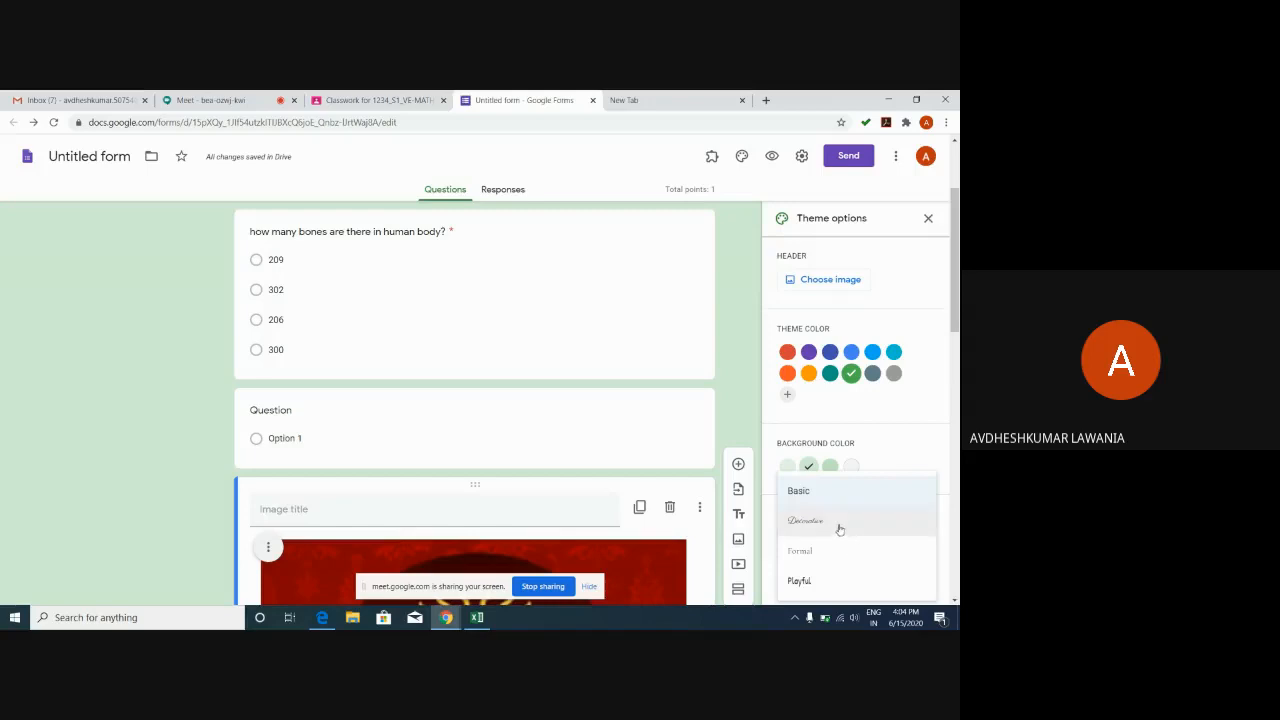
{"action": "left_click", "coordinate": [840, 526]}
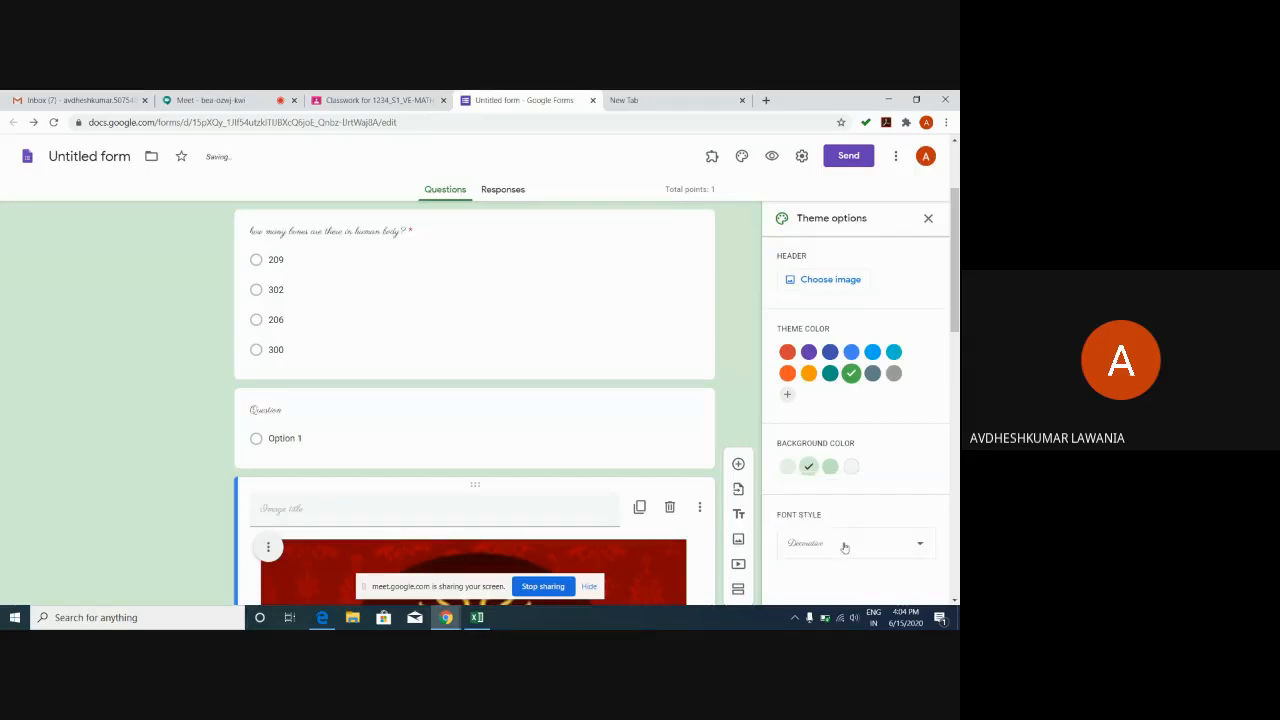
{"action": "left_click", "coordinate": [843, 545]}
{"action": "left_click", "coordinate": [825, 586]}
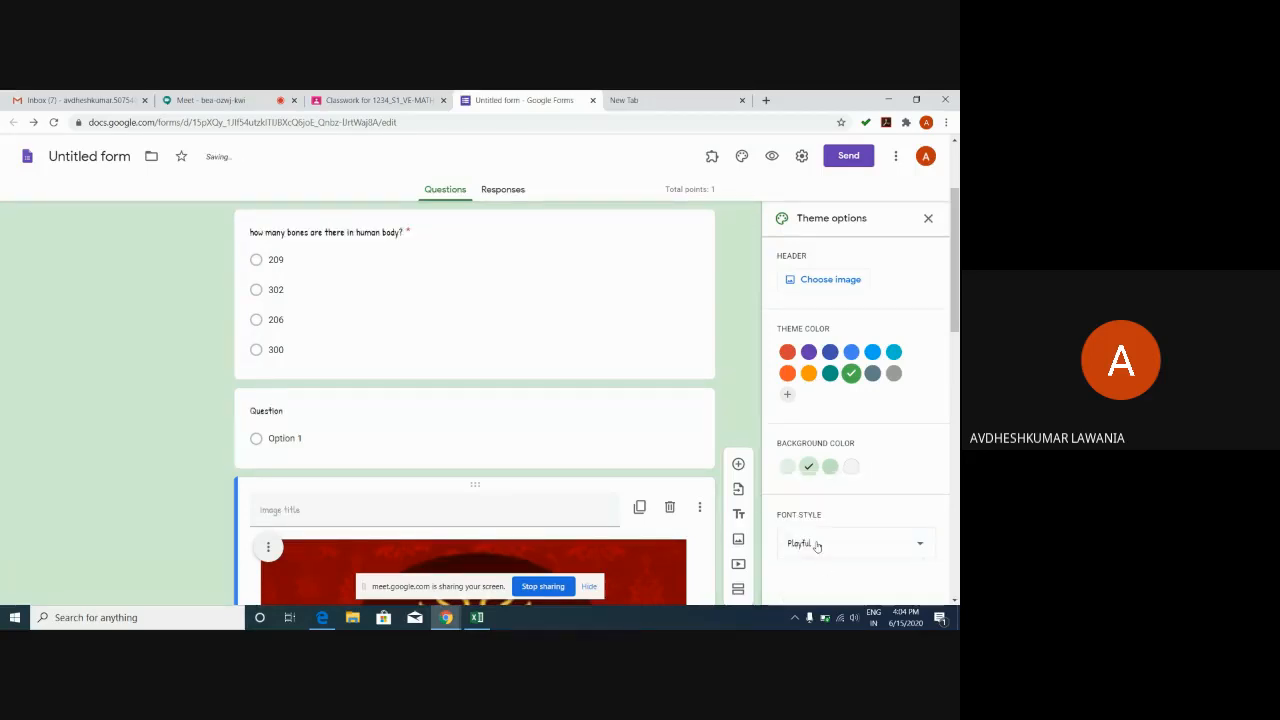
{"action": "left_click", "coordinate": [817, 545]}
{"action": "left_click", "coordinate": [814, 460]}
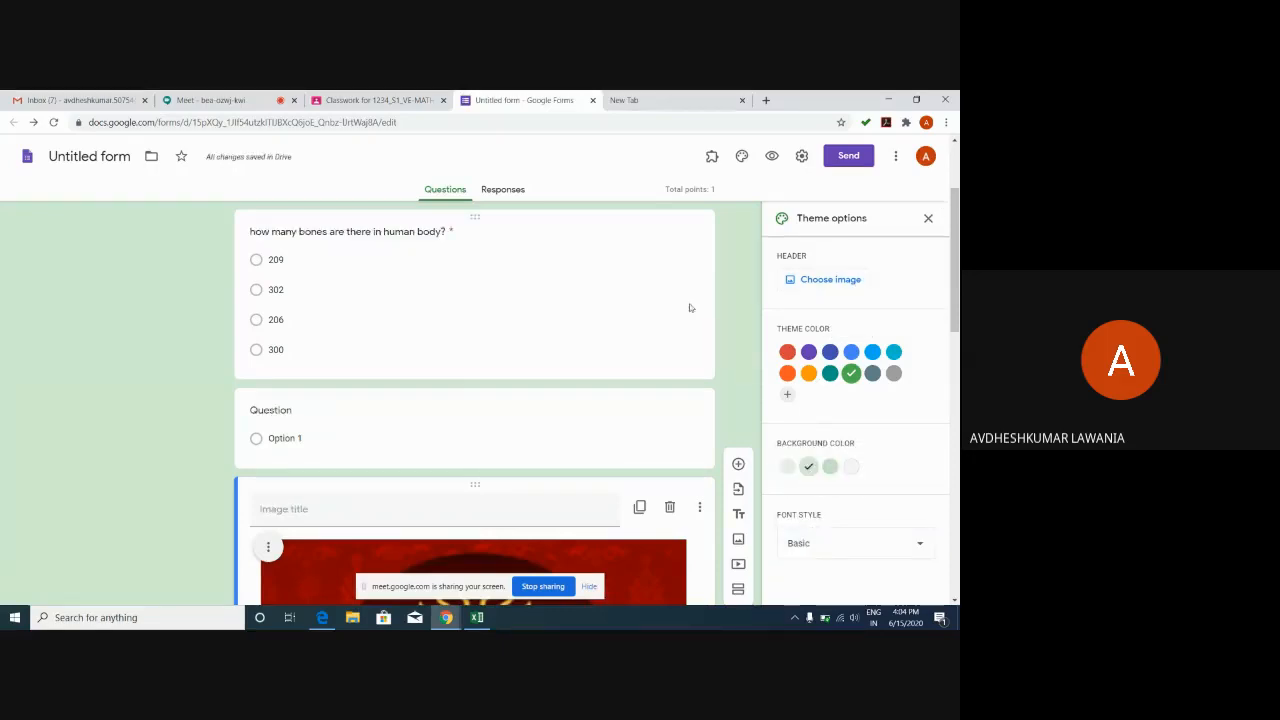
{"action": "left_click", "coordinate": [928, 218]}
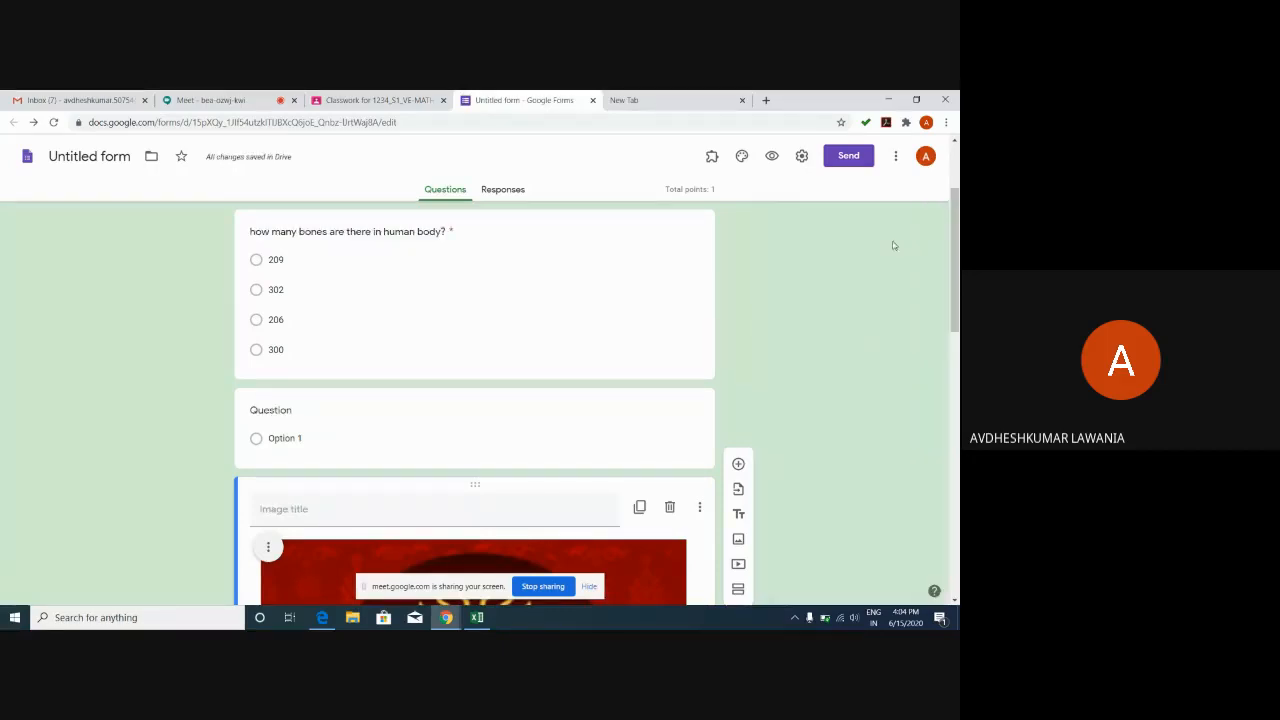
Preview the skeleton system form as respondents see it, then close the preview.
{"action": "left_click", "coordinate": [771, 157]}
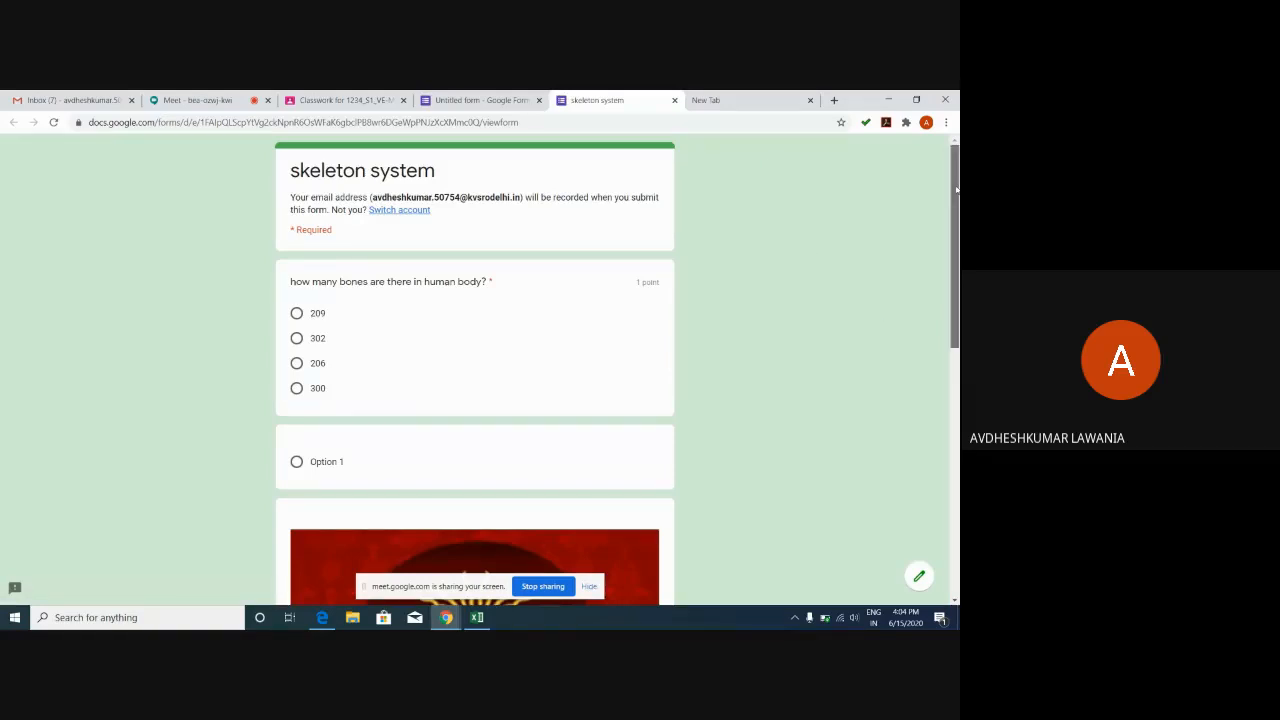
{"action": "left_click_drag", "start_coordinate": [956, 192], "coordinate": [958, 97]}
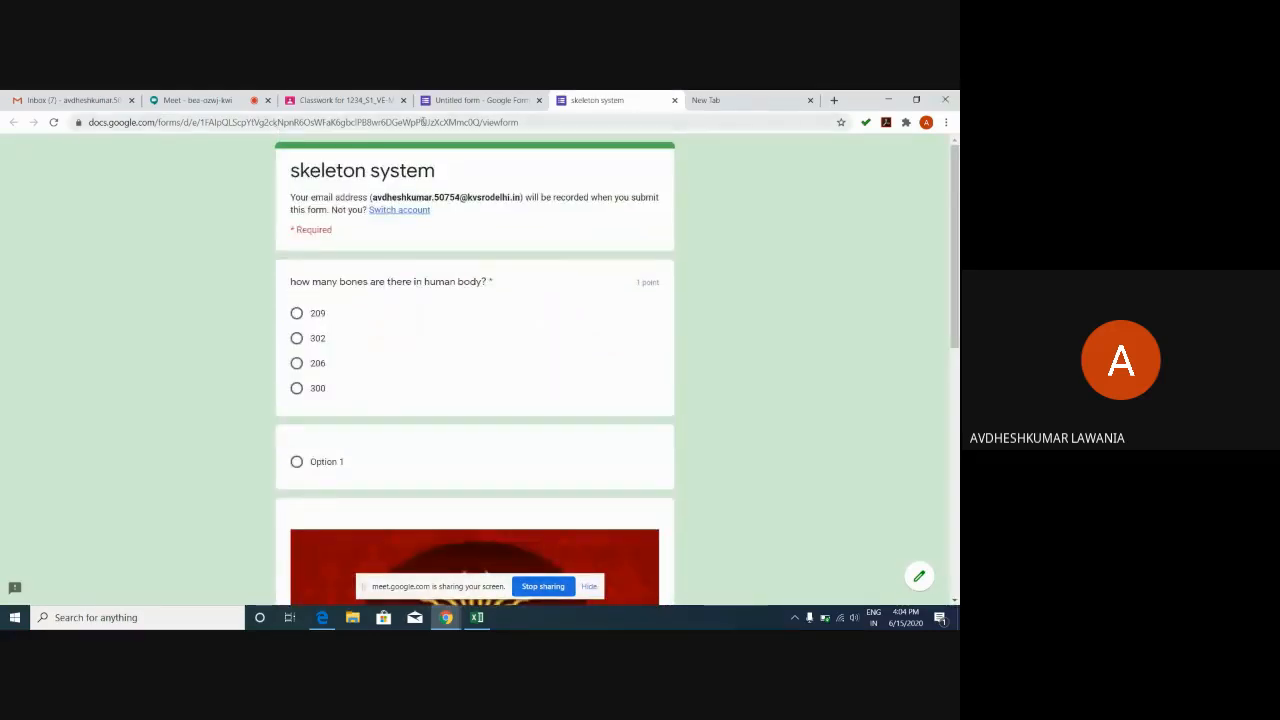
{"action": "left_click", "coordinate": [674, 100]}
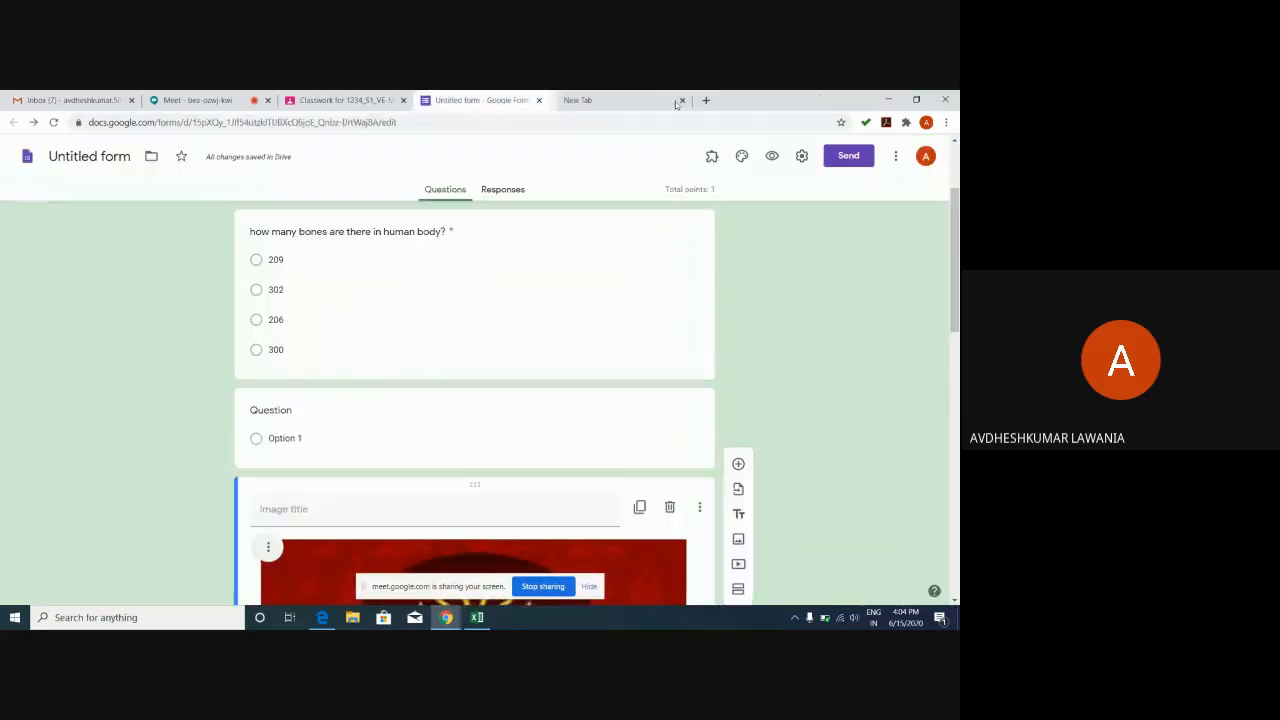
{"action": "left_click", "coordinate": [898, 157]}
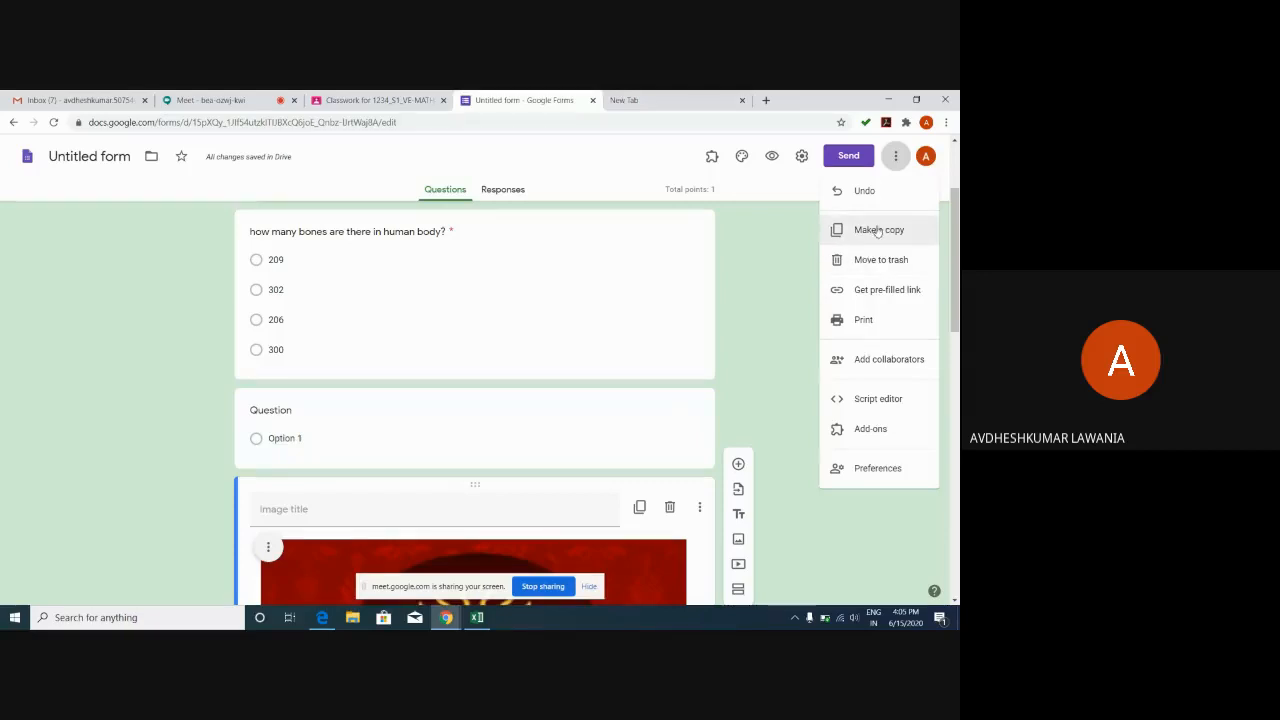
{"action": "left_click", "coordinate": [765, 297]}
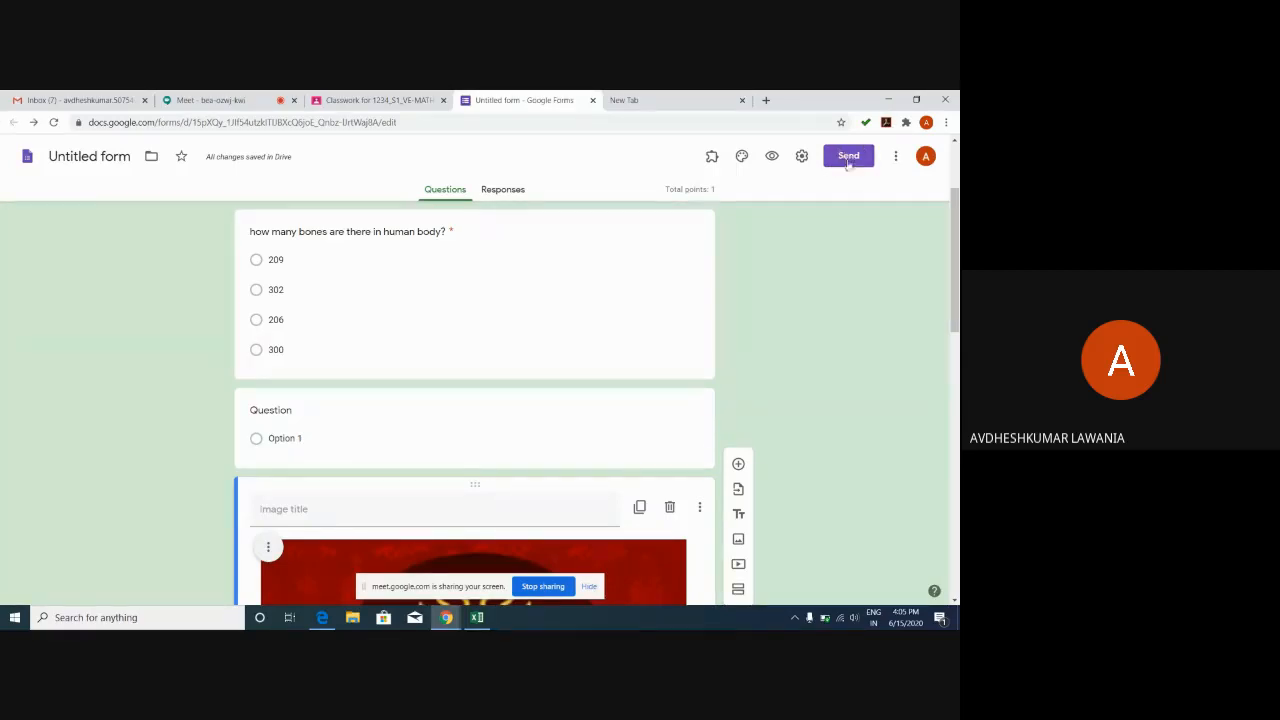
{"action": "left_click", "coordinate": [848, 157]}
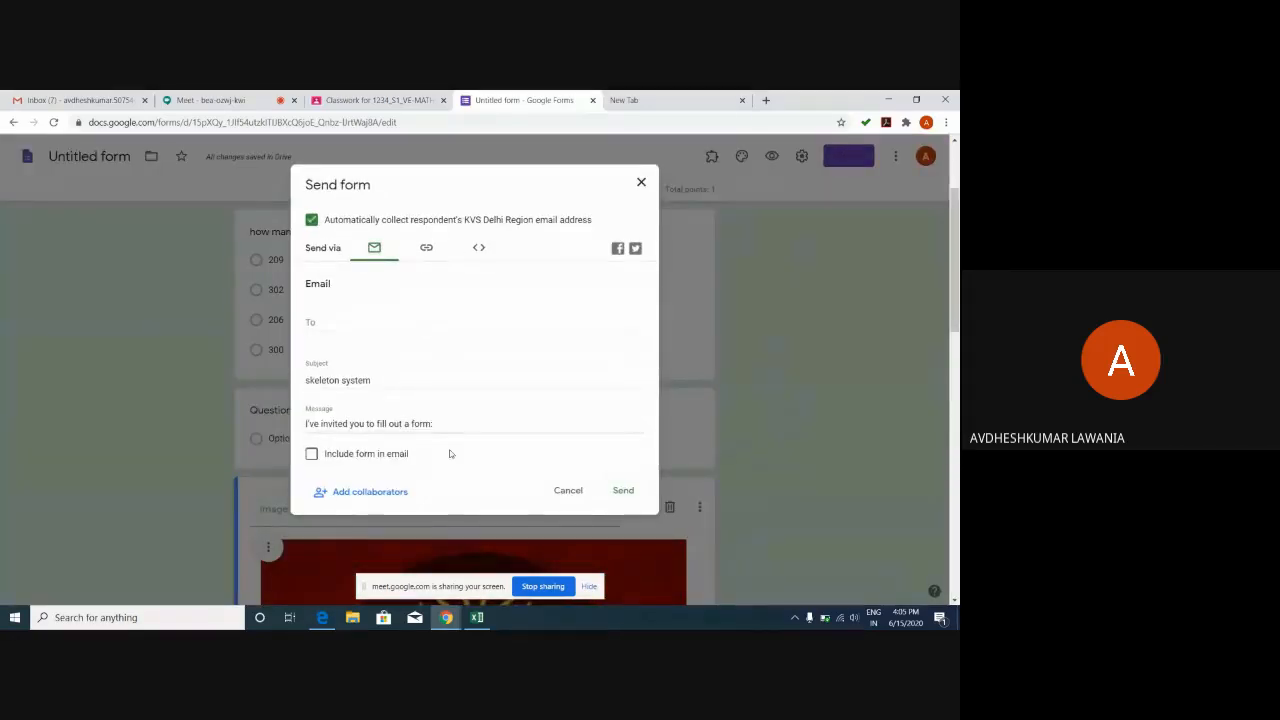
{"action": "left_click", "coordinate": [312, 455]}
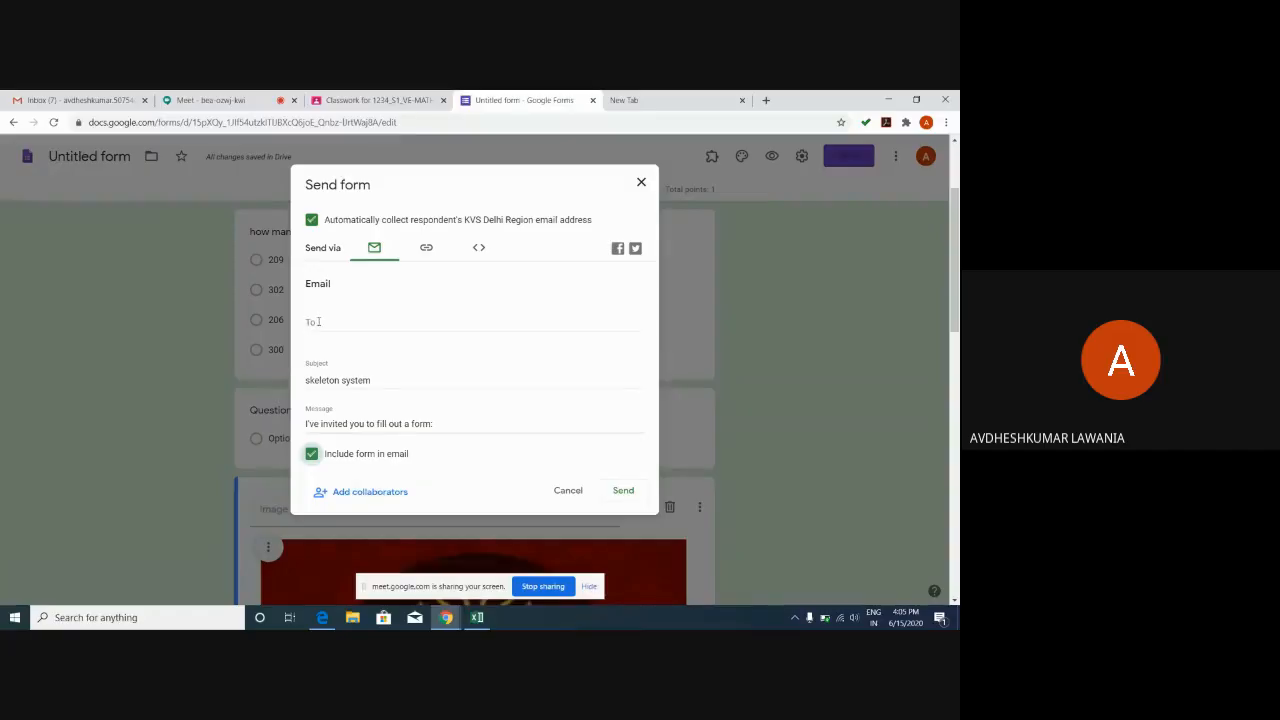
{"action": "left_click", "coordinate": [318, 322]}
{"action": "right_click", "coordinate": [318, 324]}
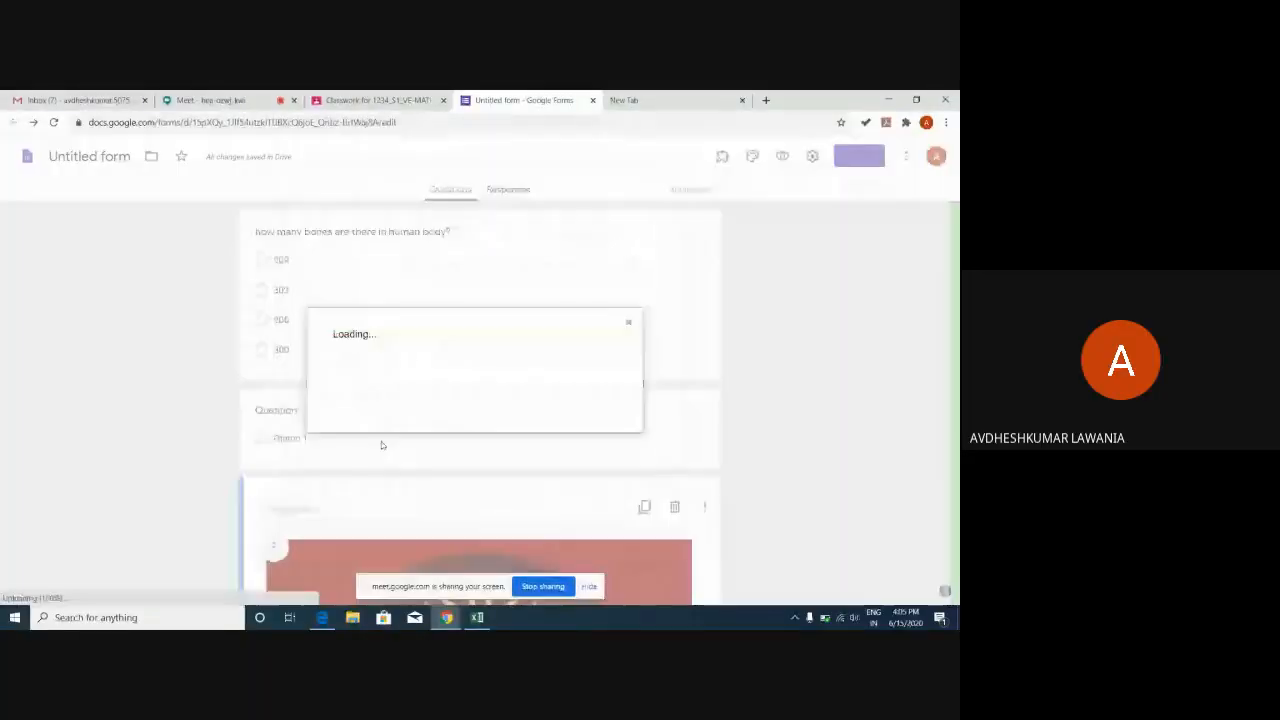
{"action": "left_click", "coordinate": [350, 492]}
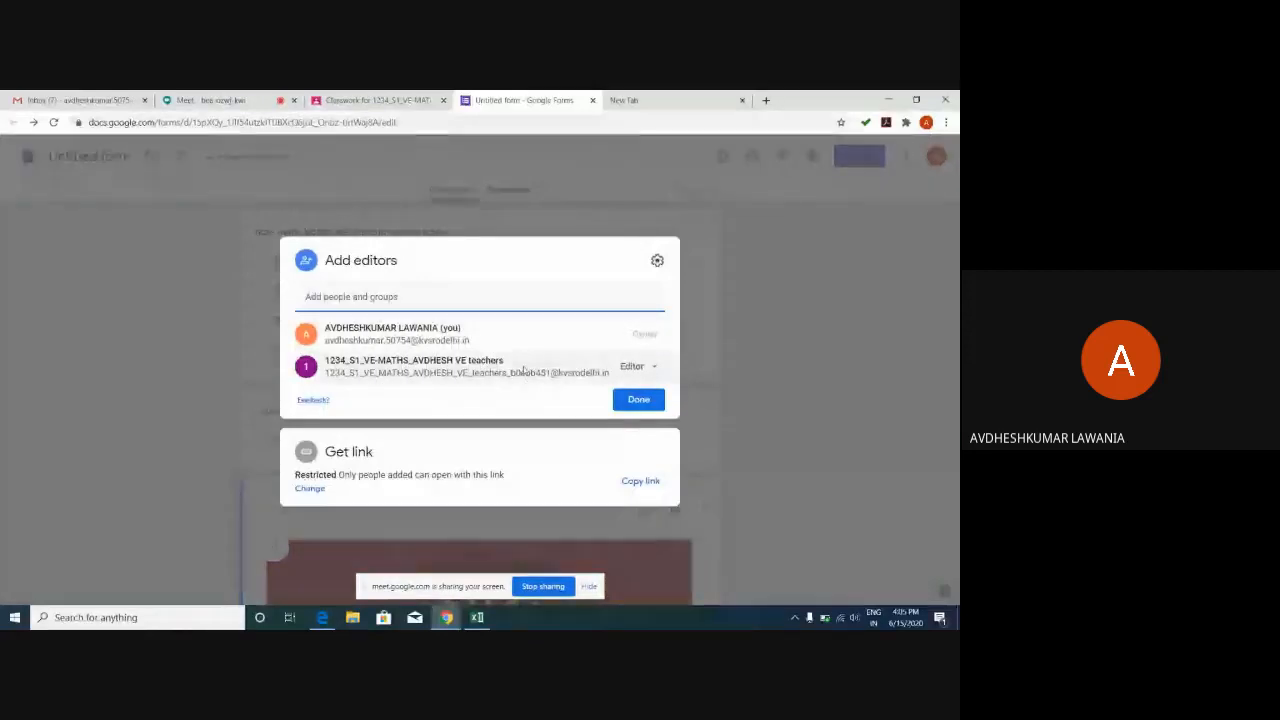
{"action": "left_click", "coordinate": [634, 403]}
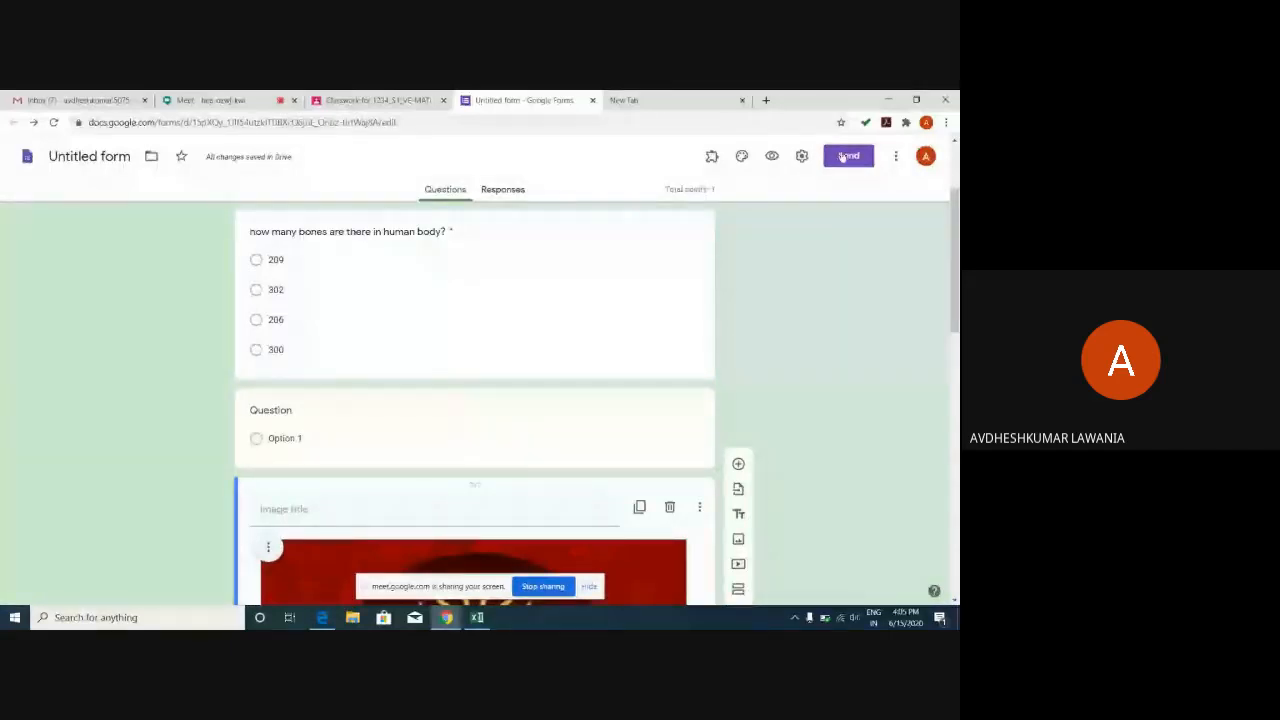
{"action": "left_click", "coordinate": [848, 156]}
Copy the form's shortened forms.gle link and close the Send form dialog.
{"action": "left_click", "coordinate": [426, 247]}
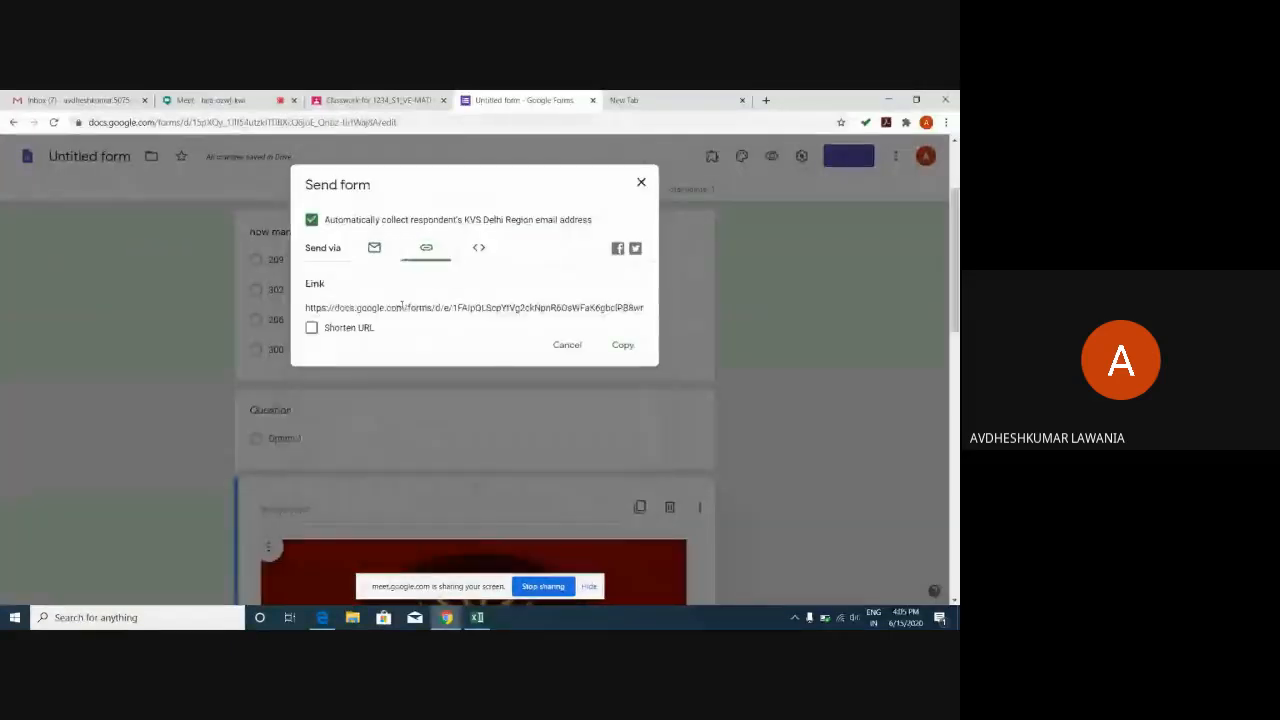
{"action": "left_click", "coordinate": [312, 327]}
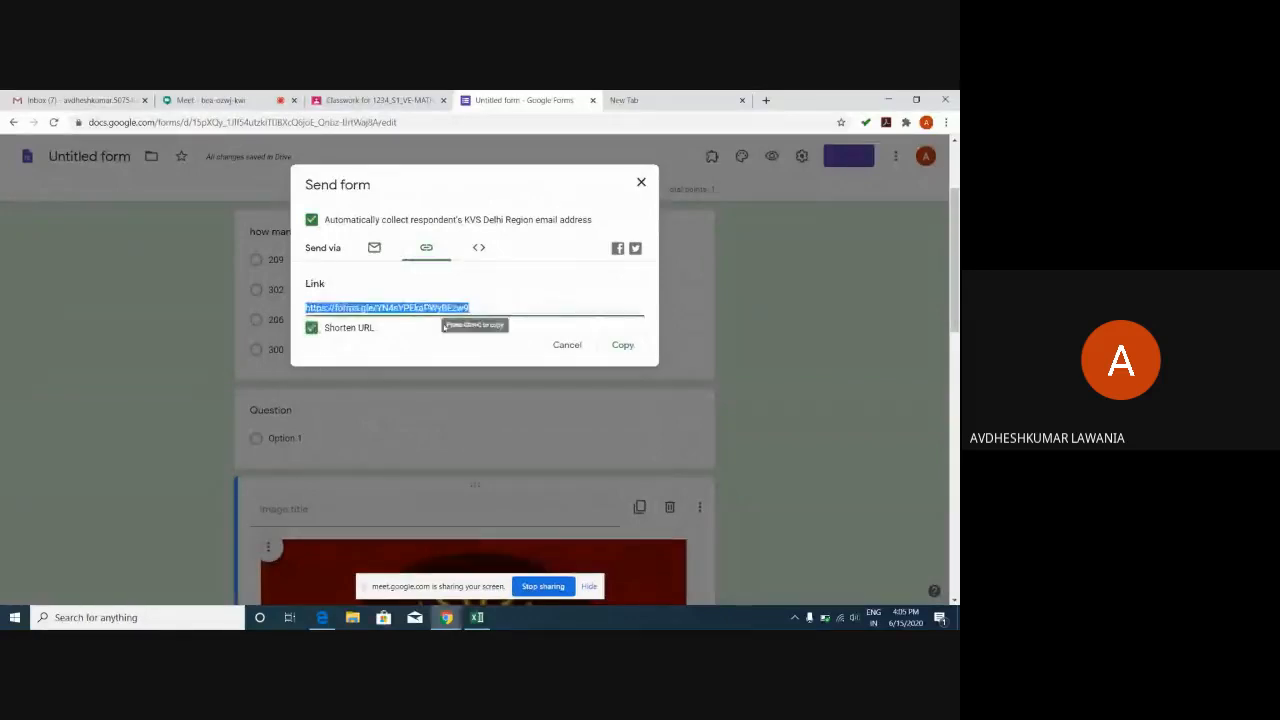
{"action": "left_click", "coordinate": [620, 345]}
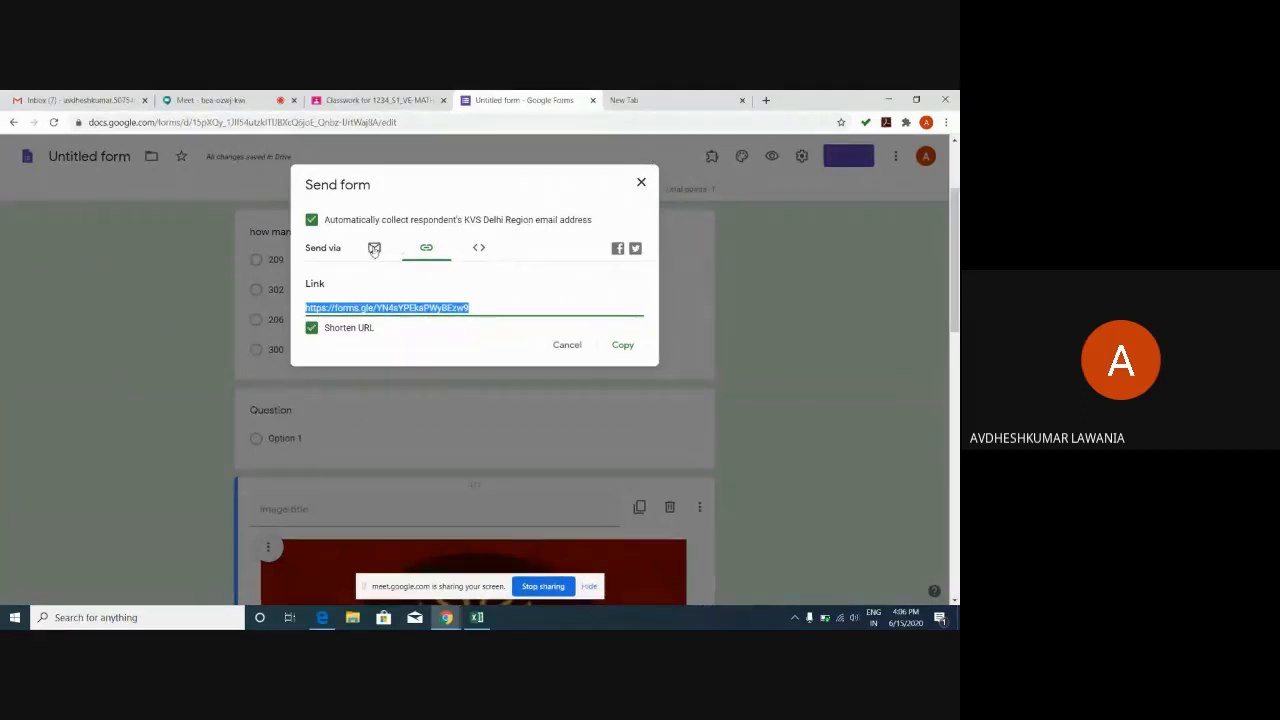
{"action": "left_click", "coordinate": [639, 185]}
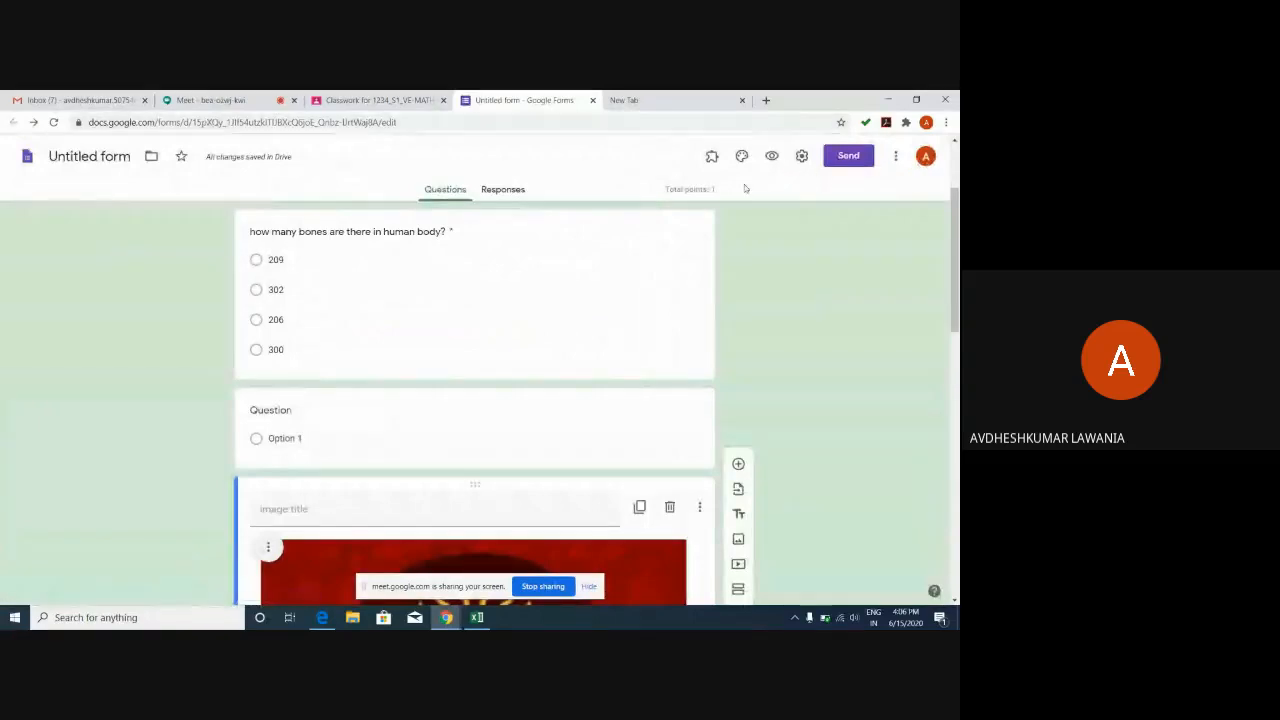
Send the form by email to the student's school email address.
{"action": "left_click", "coordinate": [848, 155]}
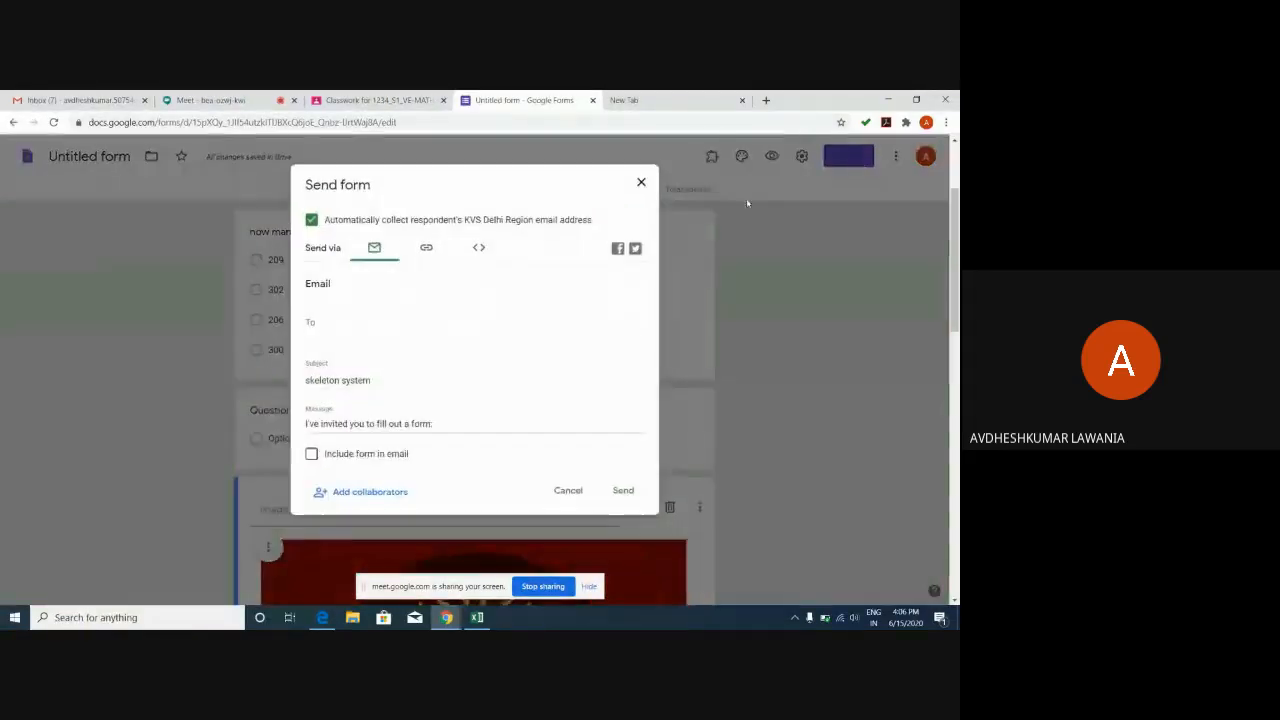
{"action": "left_click", "coordinate": [361, 321]}
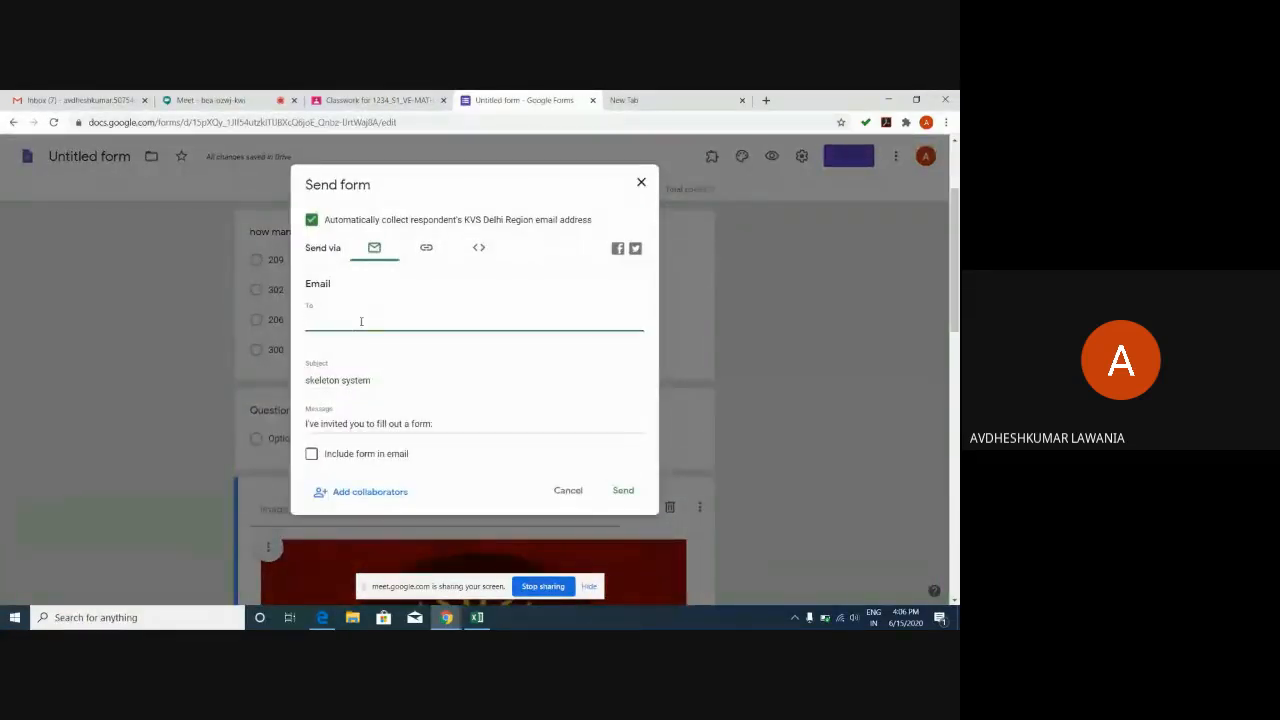
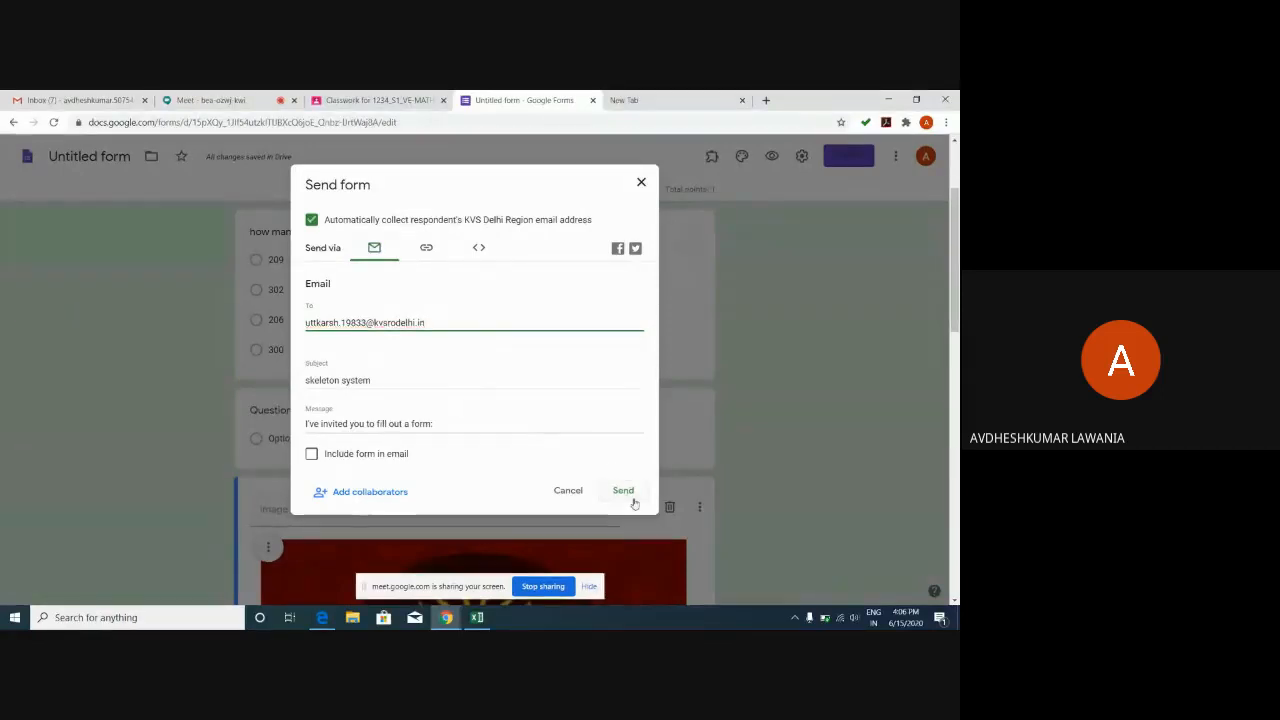
{"action": "left_click", "coordinate": [632, 499]}
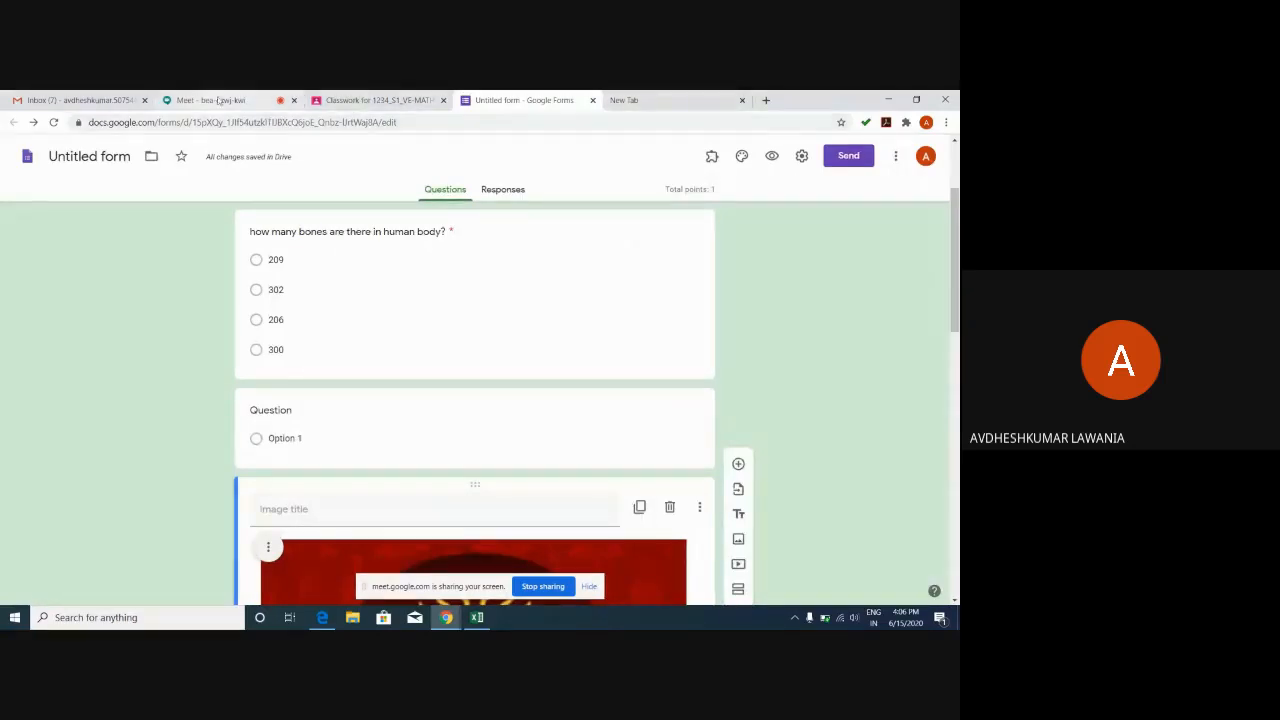
Open the assignment's attached form, then close both form editor copies and return to Classroom.
{"action": "left_click", "coordinate": [382, 101]}
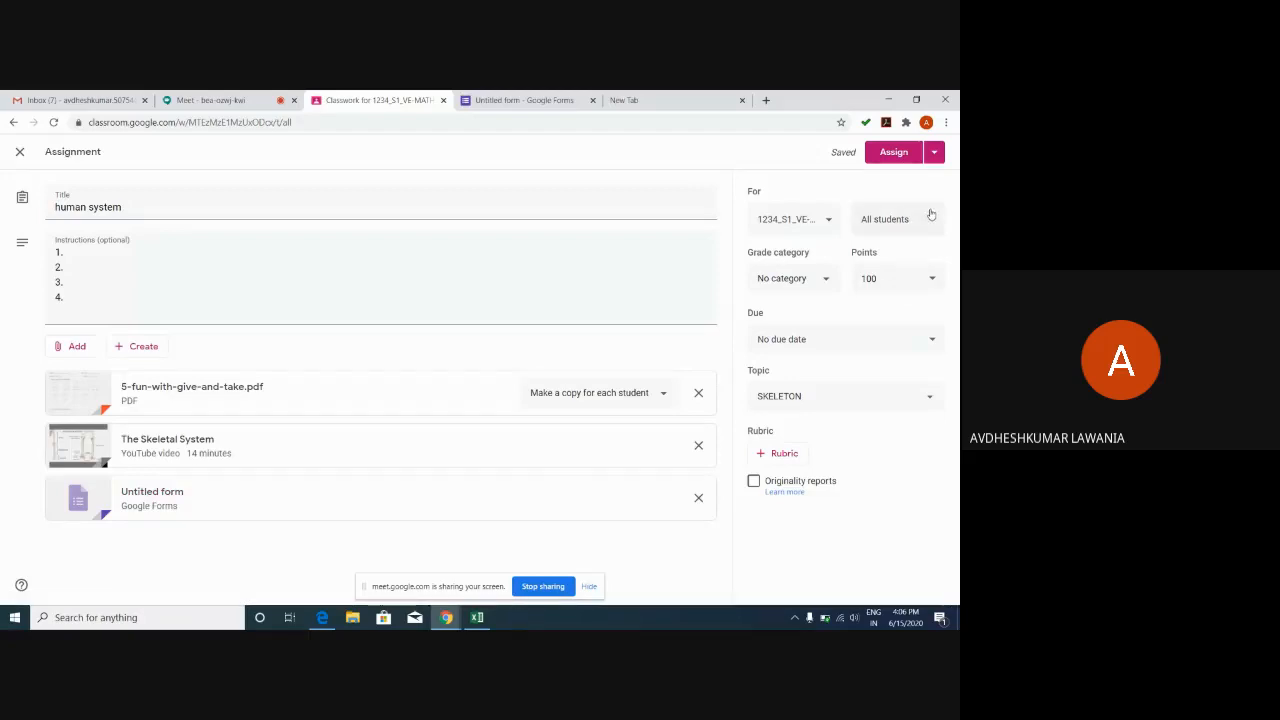
{"action": "left_click", "coordinate": [229, 498]}
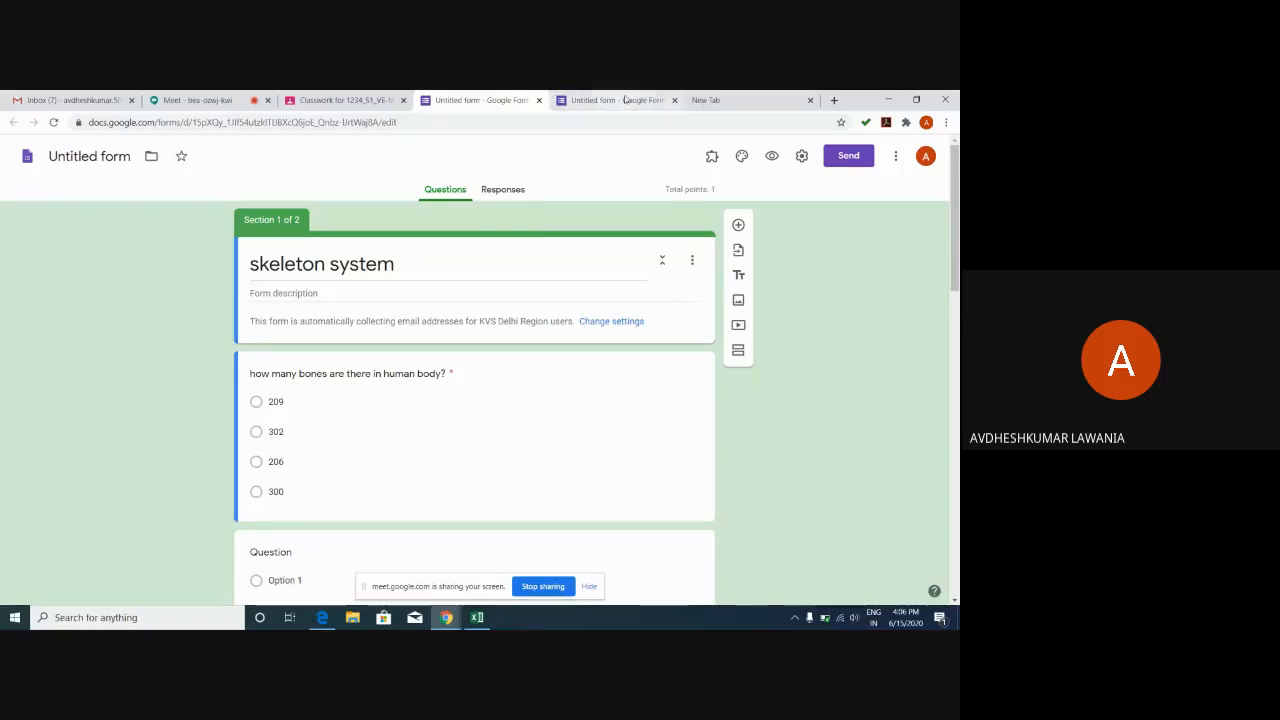
{"action": "left_click", "coordinate": [663, 101]}
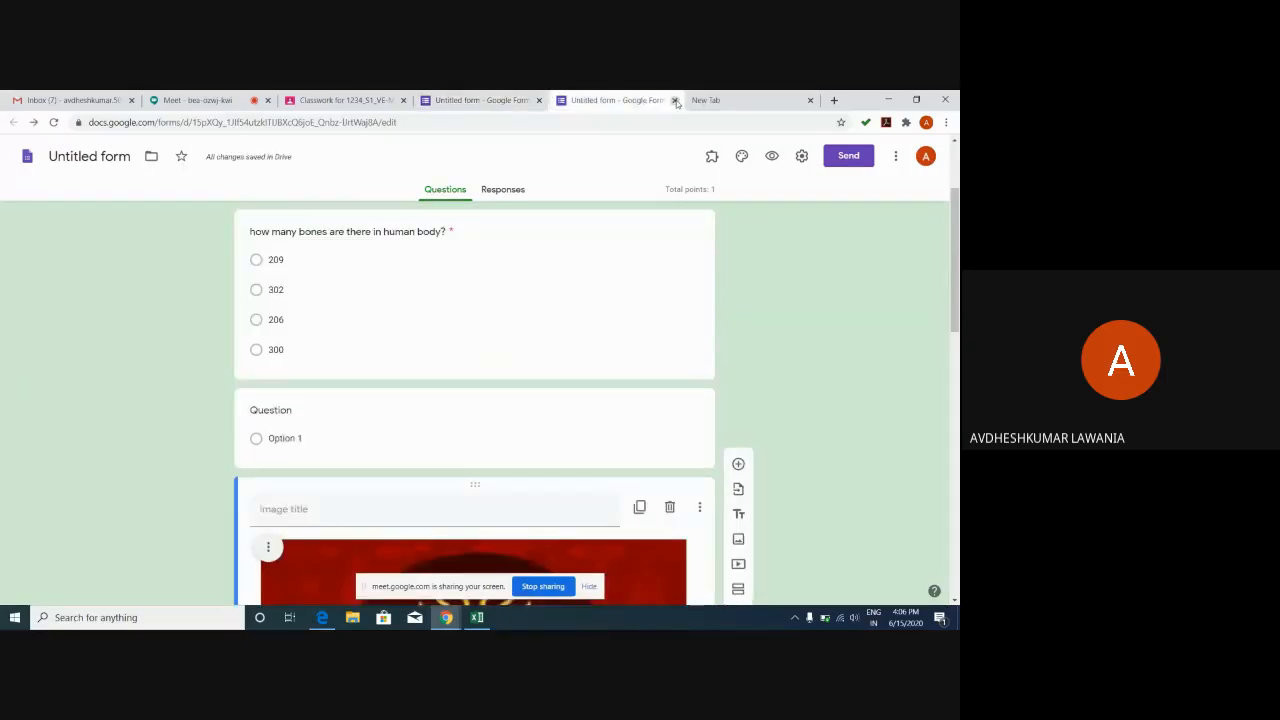
{"action": "left_click", "coordinate": [675, 101]}
{"action": "left_click", "coordinate": [517, 101]}
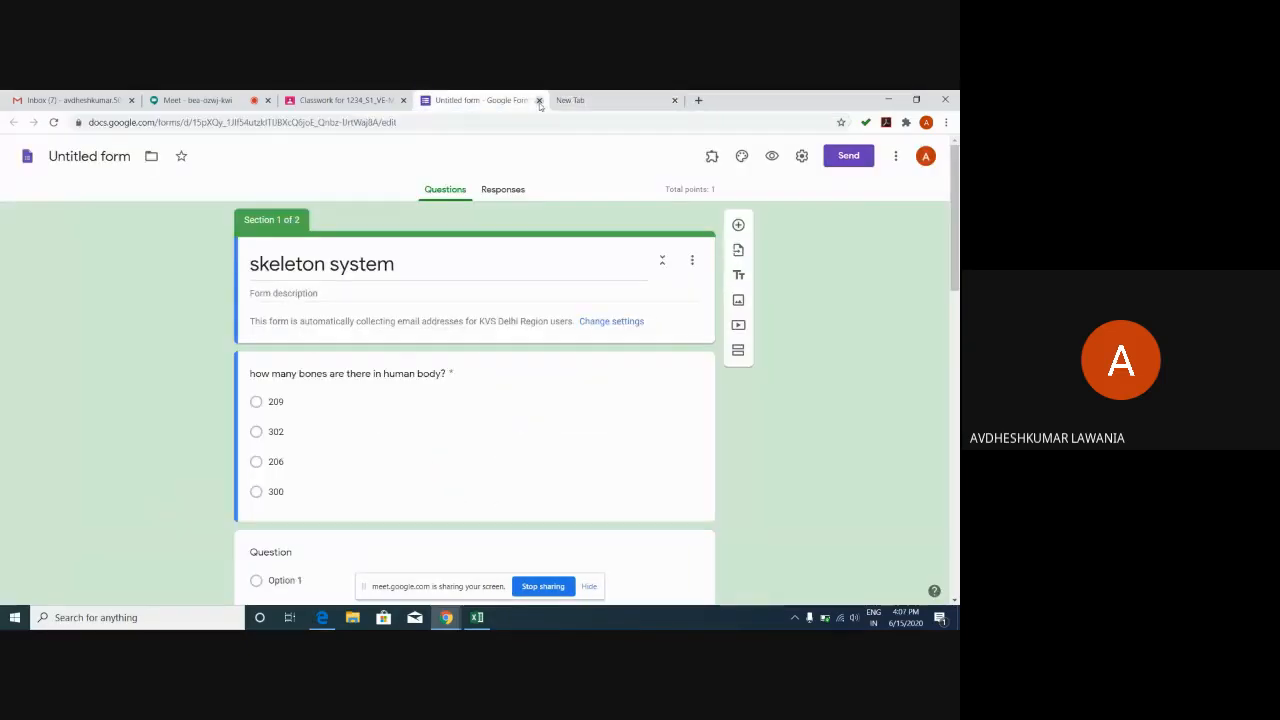
{"action": "left_click", "coordinate": [538, 100]}
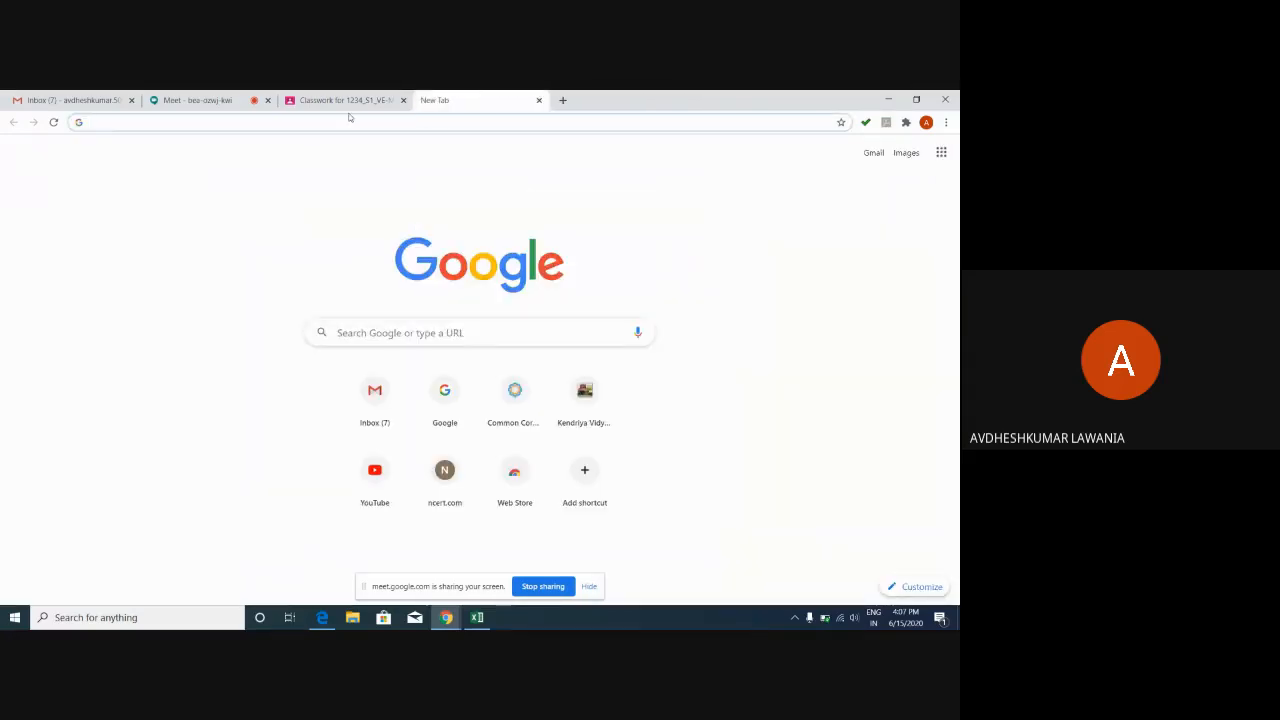
{"action": "left_click", "coordinate": [352, 100]}
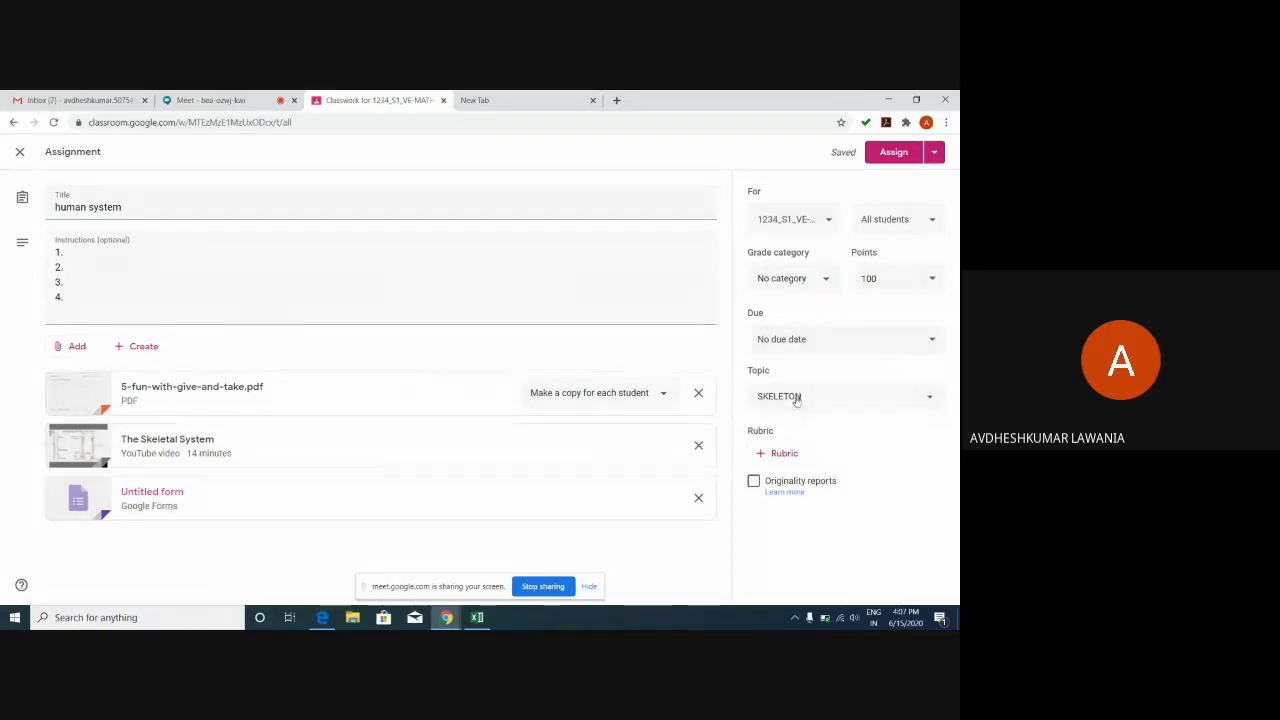
Set the human system assignment due date to Tue, Jun 30 at 12:00 AM.
{"action": "left_click", "coordinate": [873, 333]}
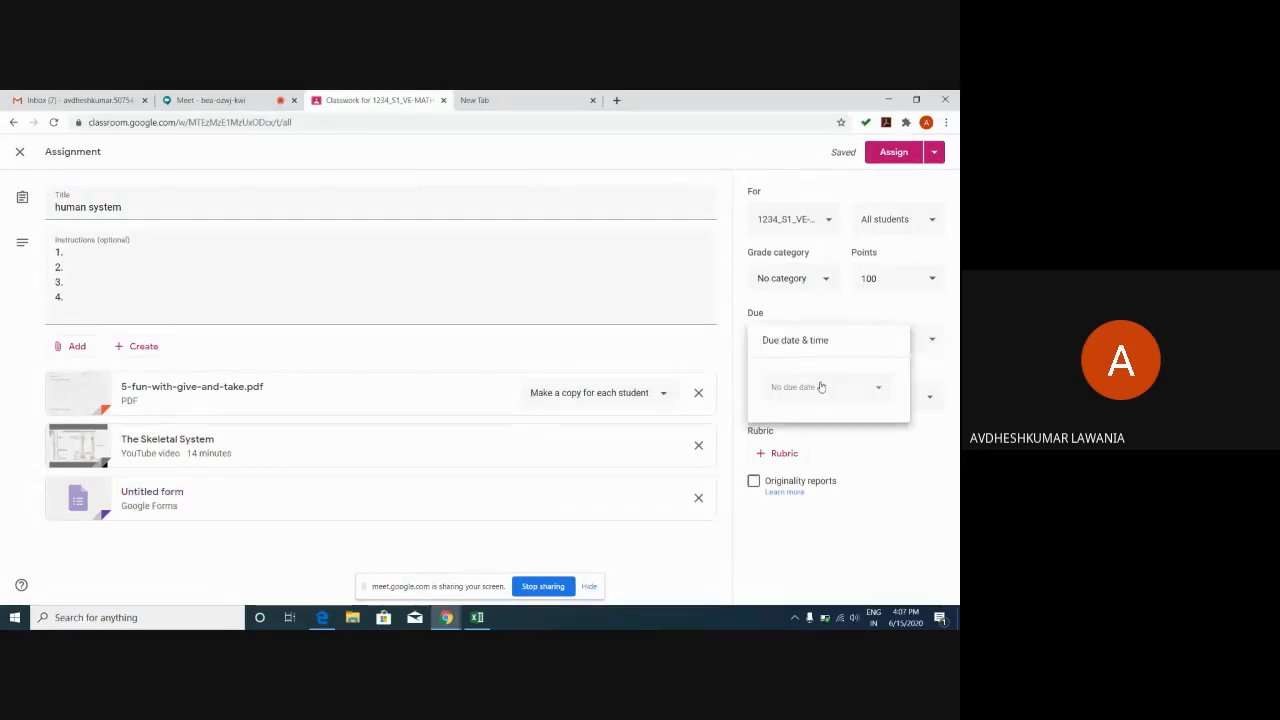
{"action": "left_click", "coordinate": [820, 387]}
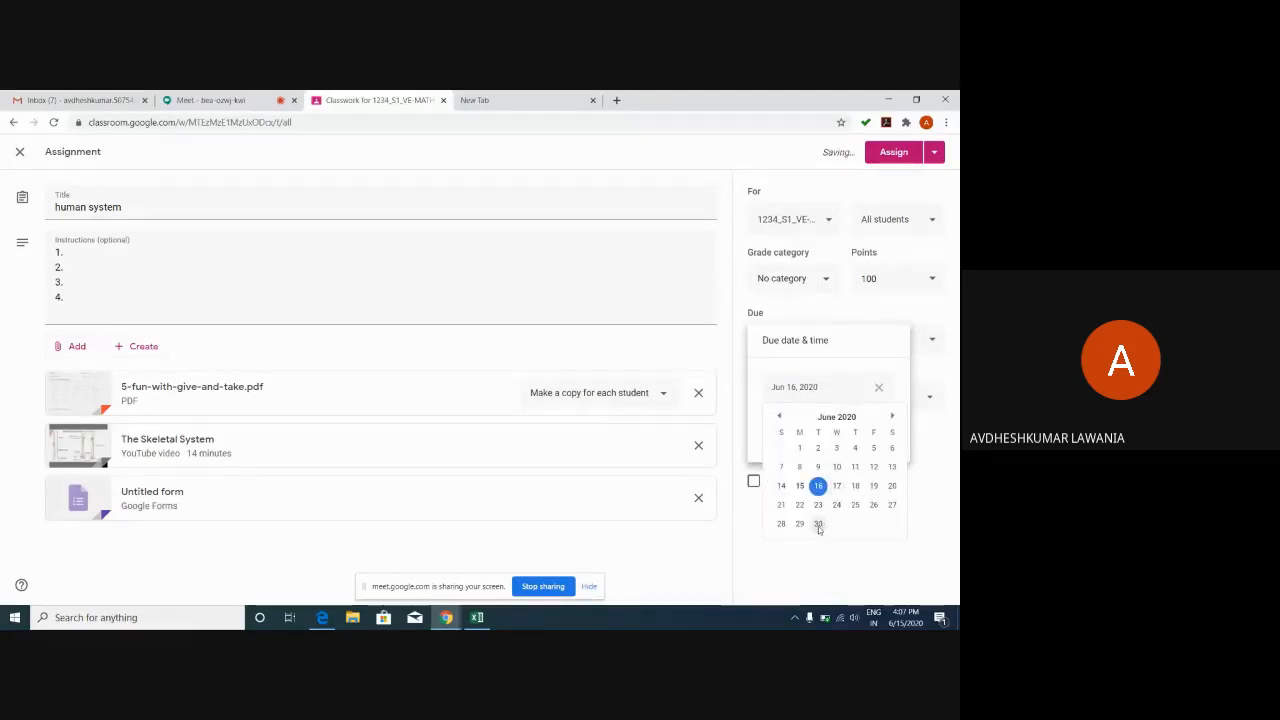
{"action": "left_click", "coordinate": [818, 524]}
{"action": "left_click", "coordinate": [835, 425]}
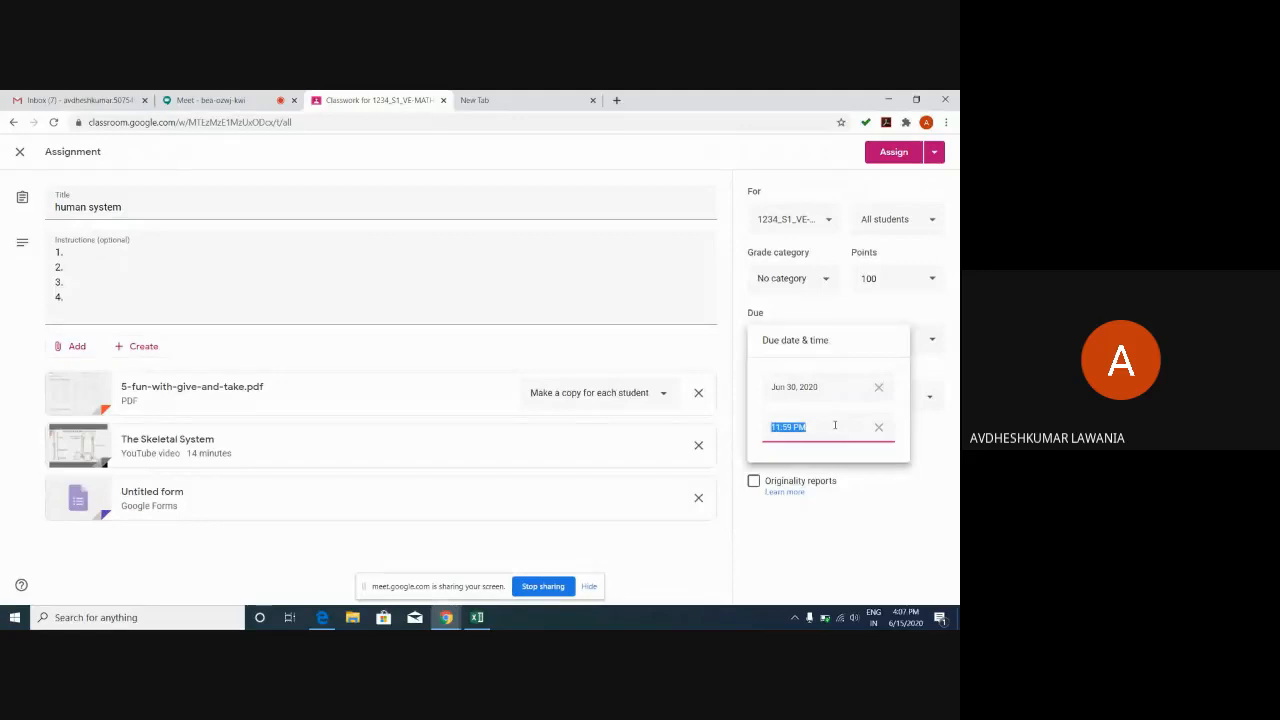
{"action": "type", "text": "12"}
{"action": "type", "text": "2"}
{"action": "type", "text": "00"}
{"action": "type", "text": ":"}
{"action": "type", "text": "00"}
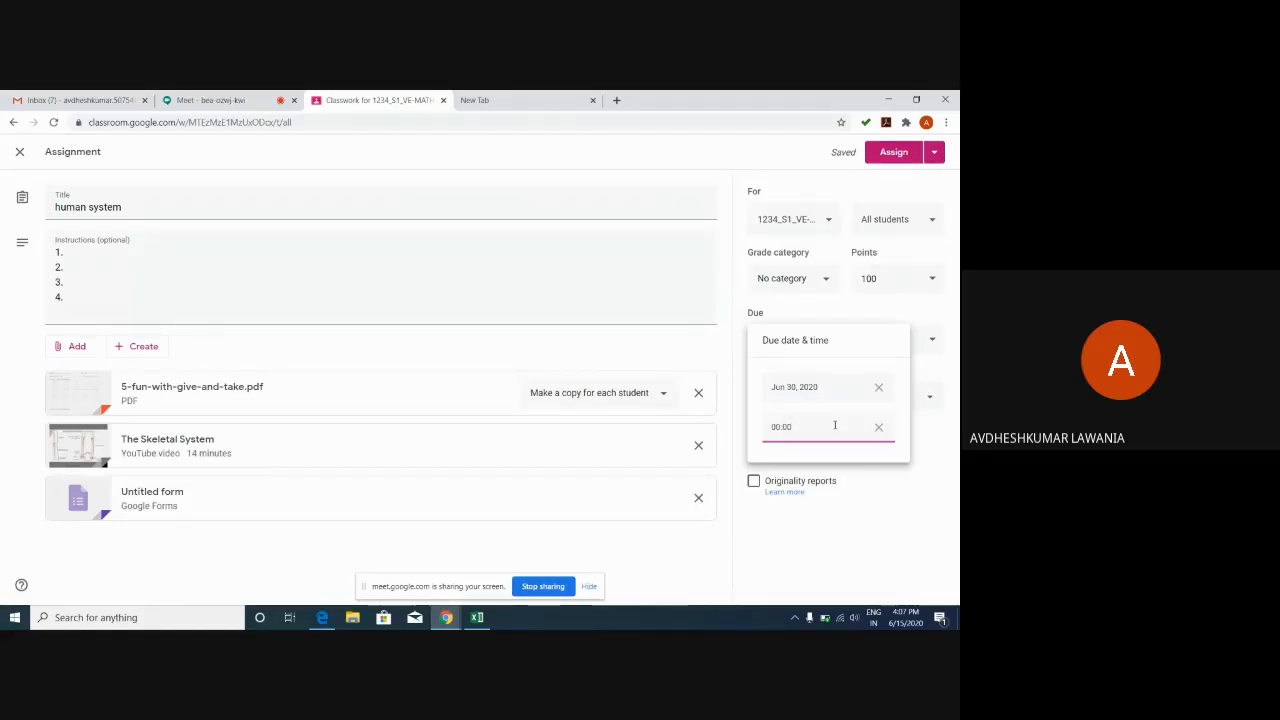
{"action": "type", "text": "am"}
{"action": "left_click", "coordinate": [846, 511]}
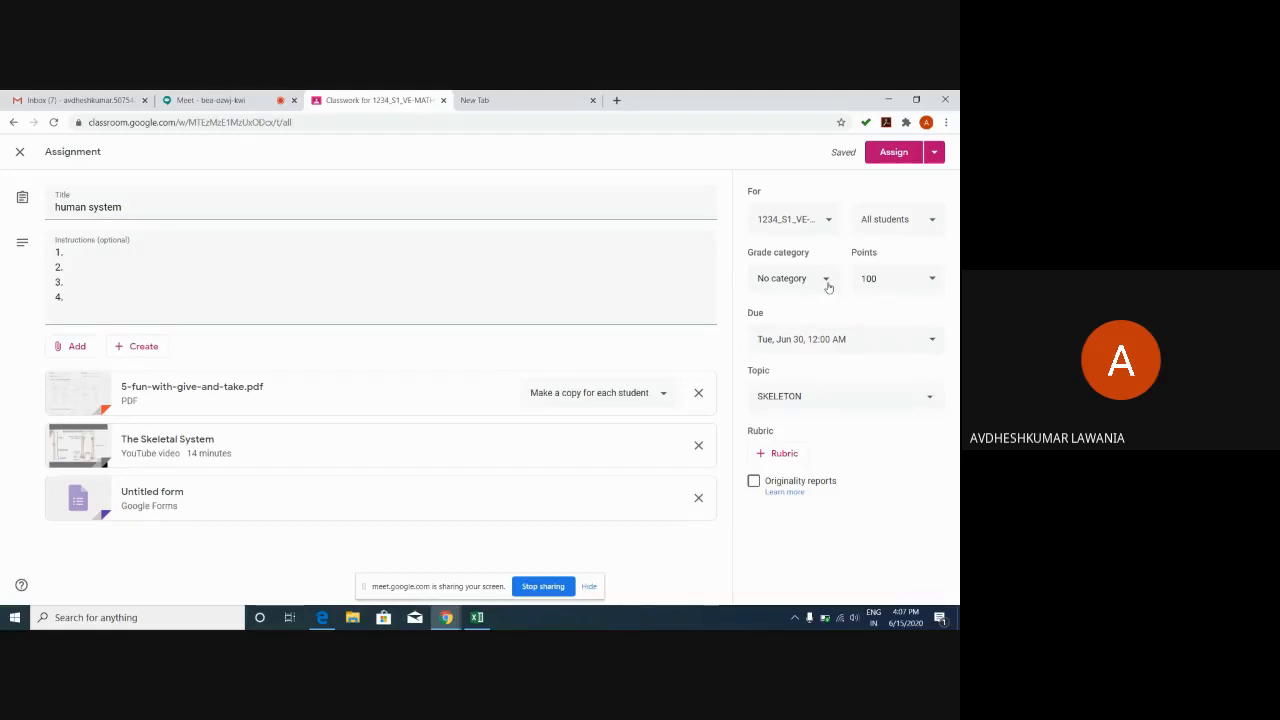
Make the assignment worth 30 points with No category, and show the rubric options.
{"action": "left_click", "coordinate": [885, 276]}
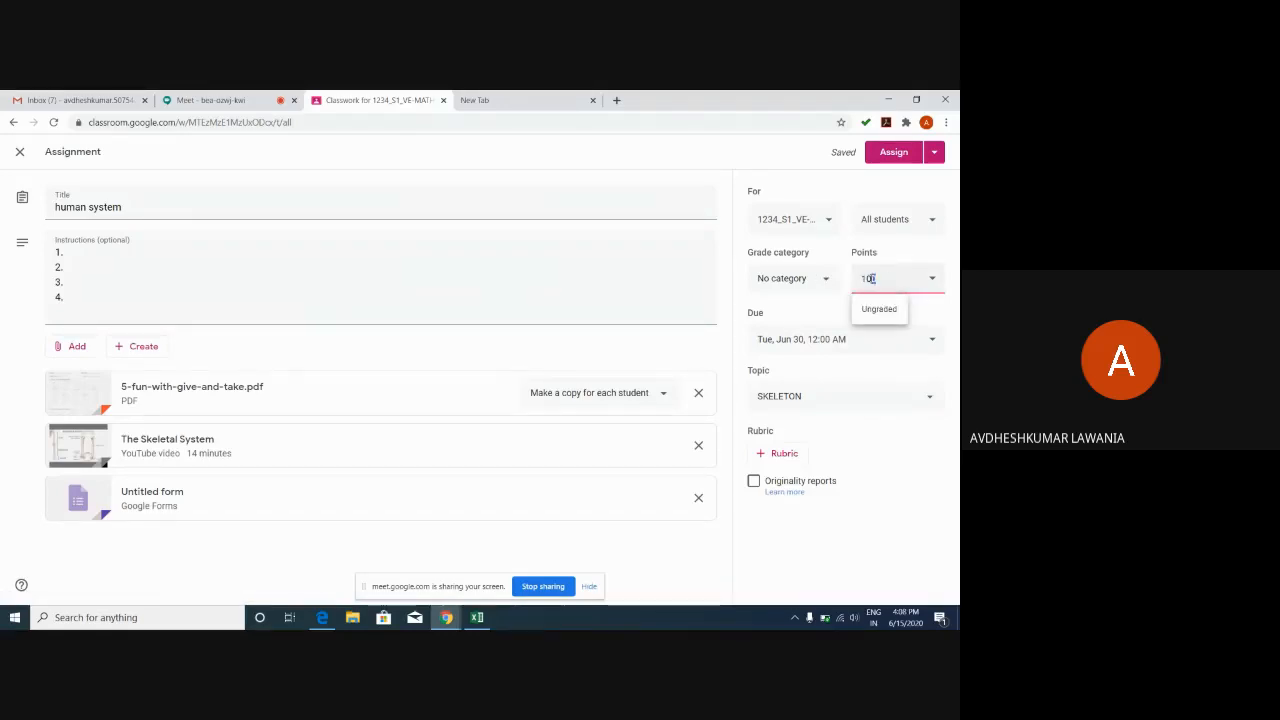
{"action": "left_click", "coordinate": [777, 278]}
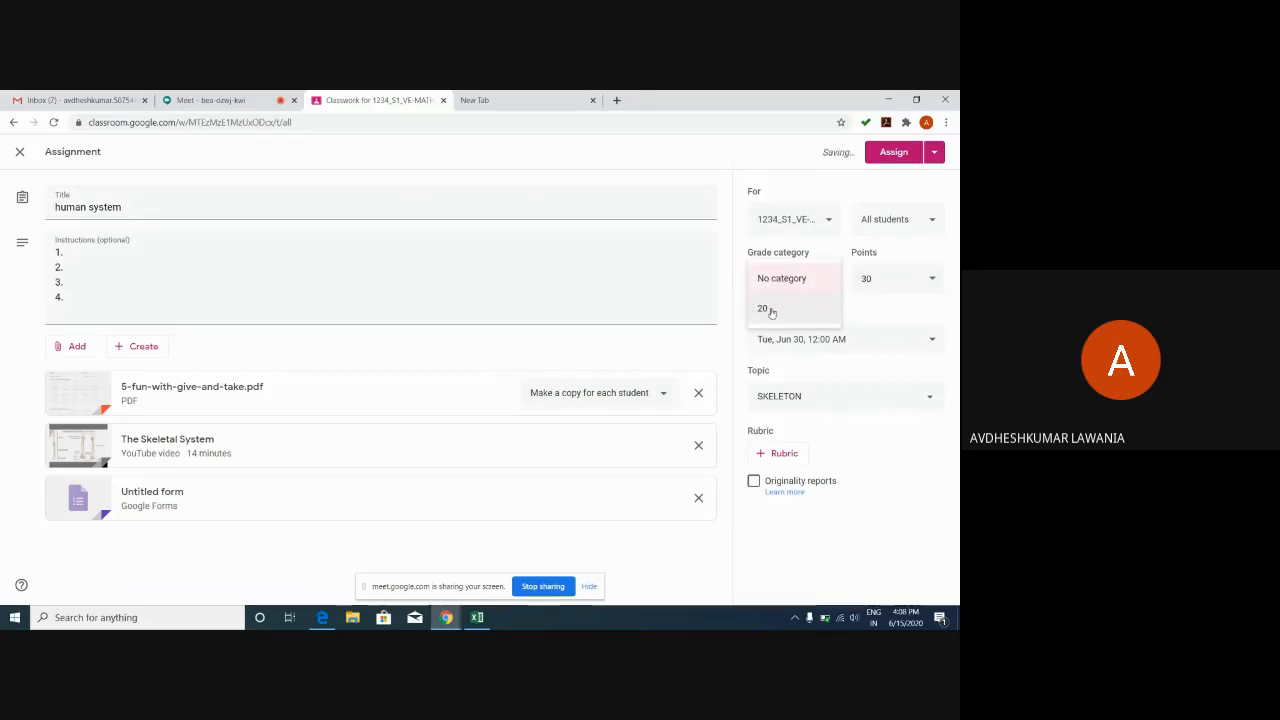
{"action": "left_click", "coordinate": [787, 280]}
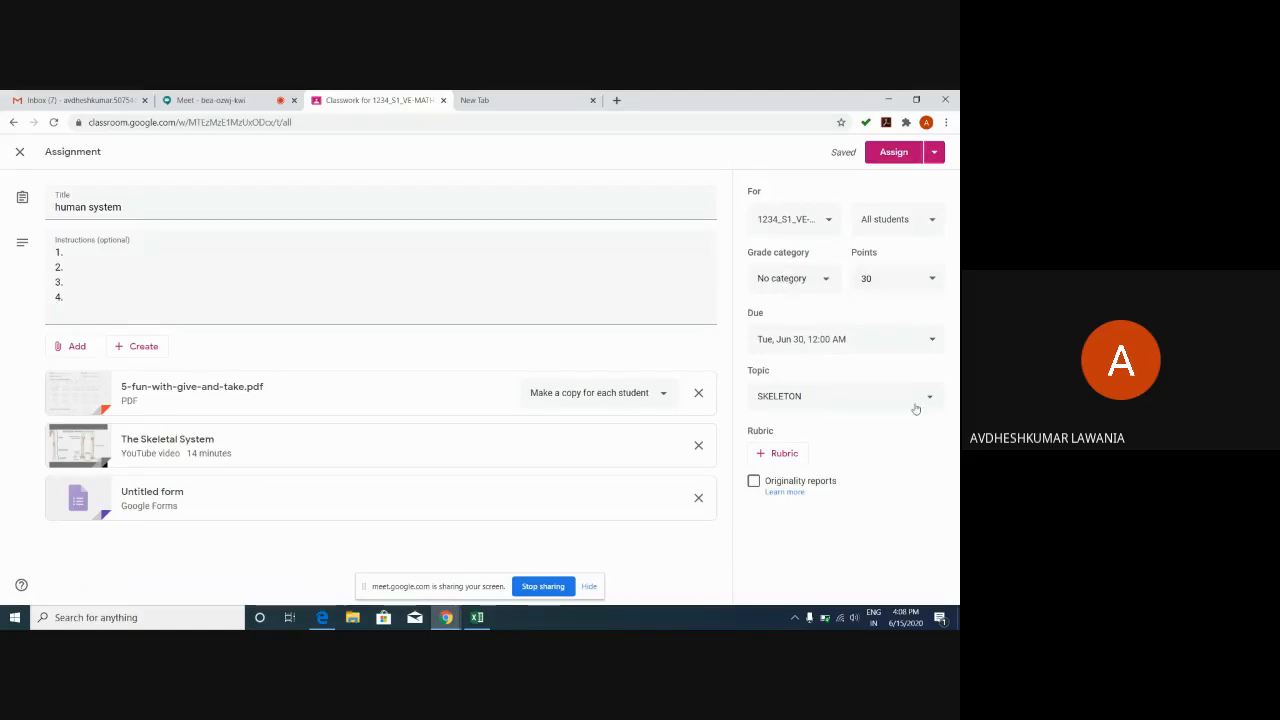
{"action": "left_click", "coordinate": [785, 454]}
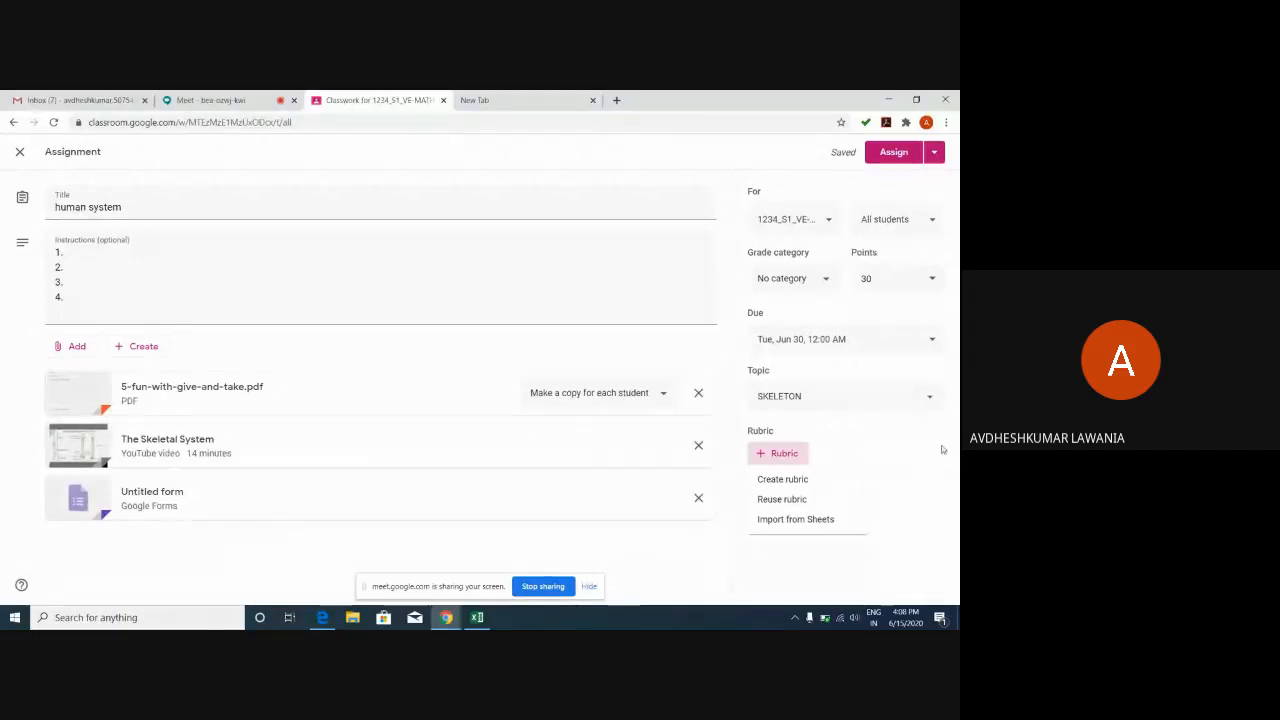
Create a new rubric with four levels scored 4, 3, 2 and 1 points.
{"action": "left_click", "coordinate": [784, 480]}
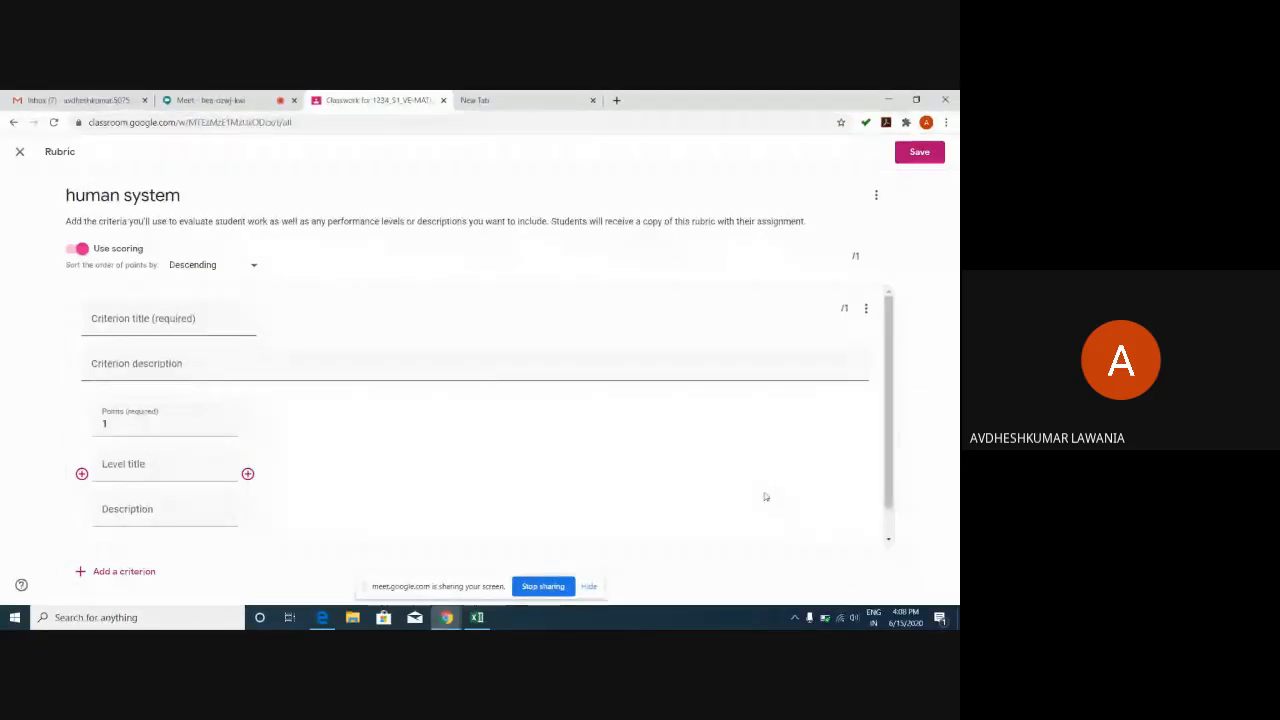
{"action": "left_click", "coordinate": [248, 474]}
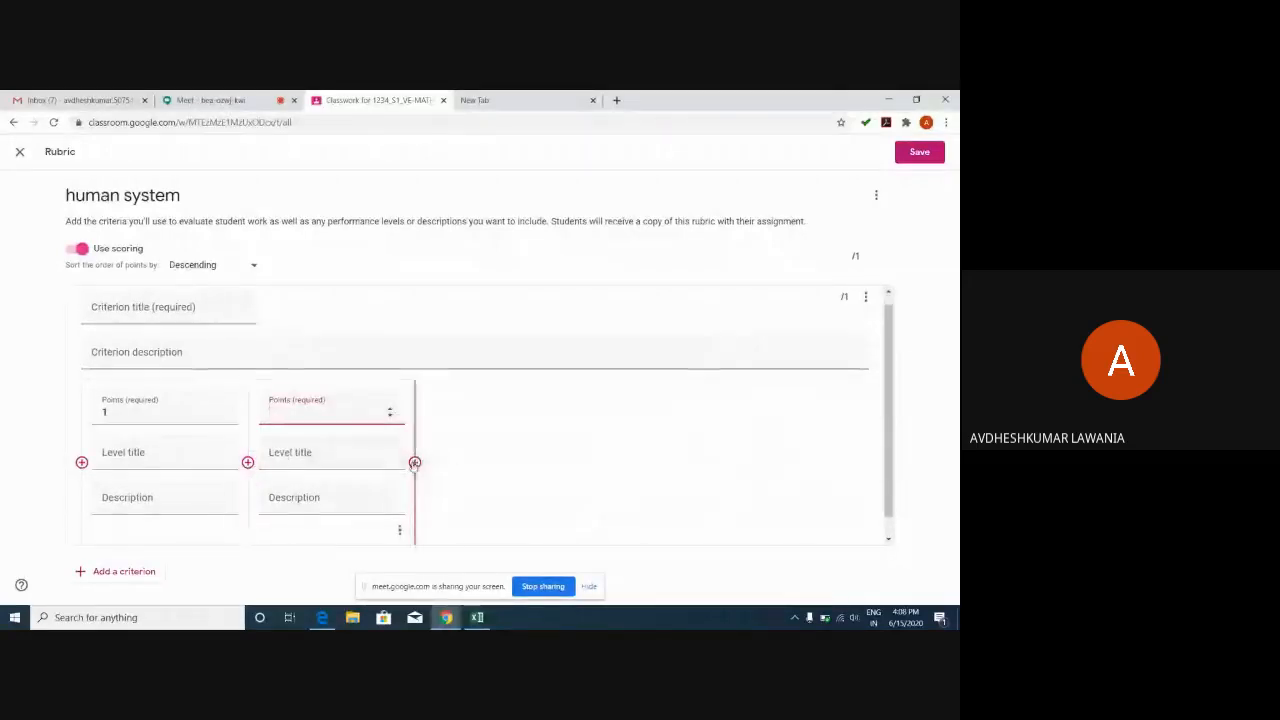
{"action": "left_click", "coordinate": [414, 458]}
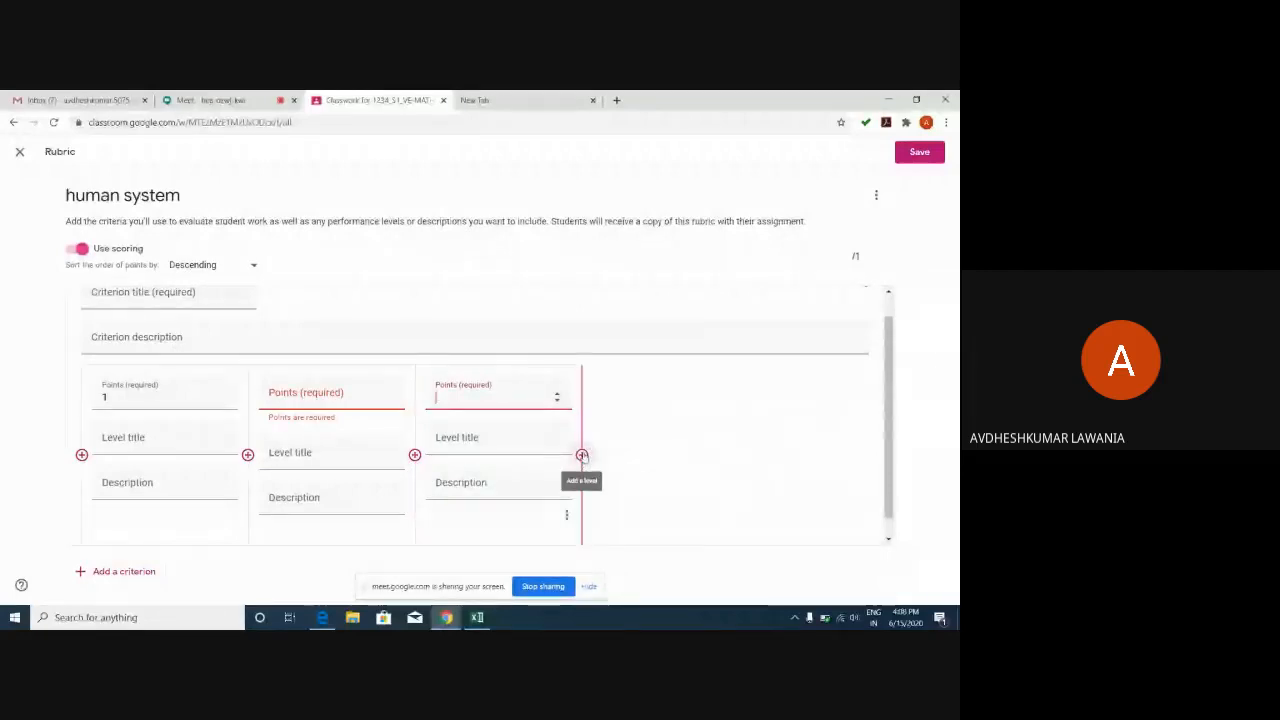
{"action": "left_click", "coordinate": [582, 456]}
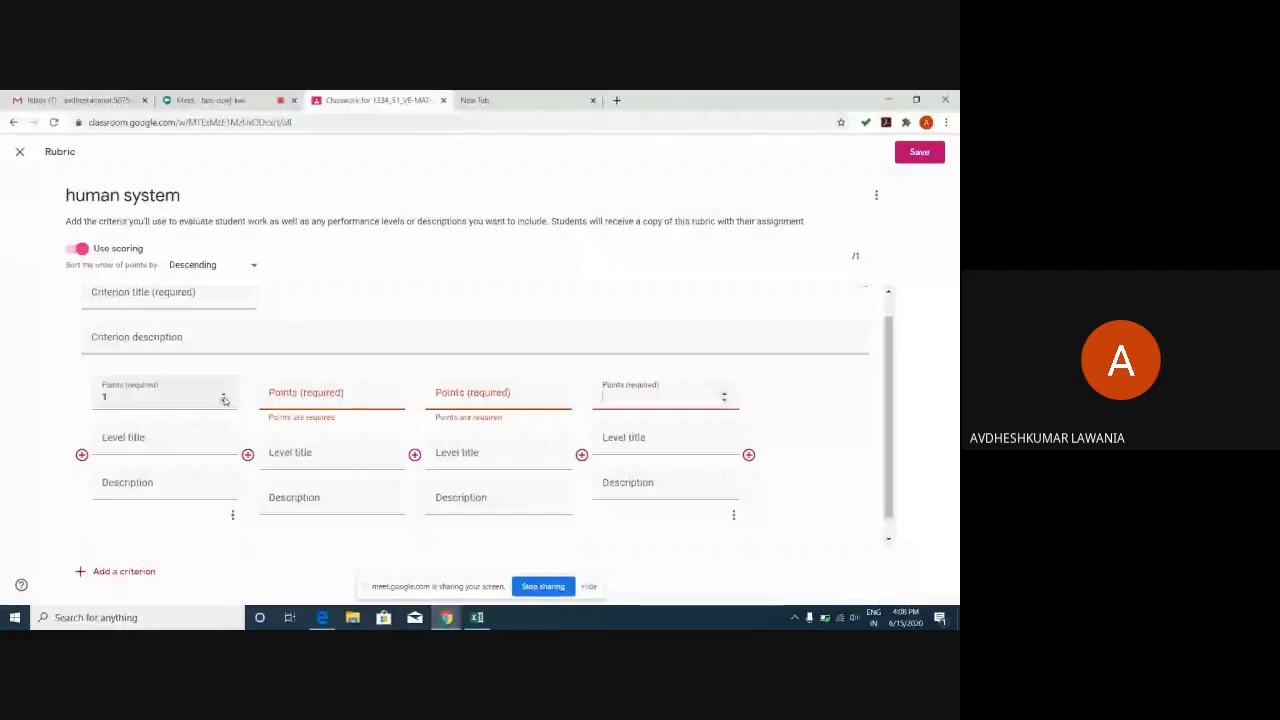
{"action": "double_click", "coordinate": [389, 395]}
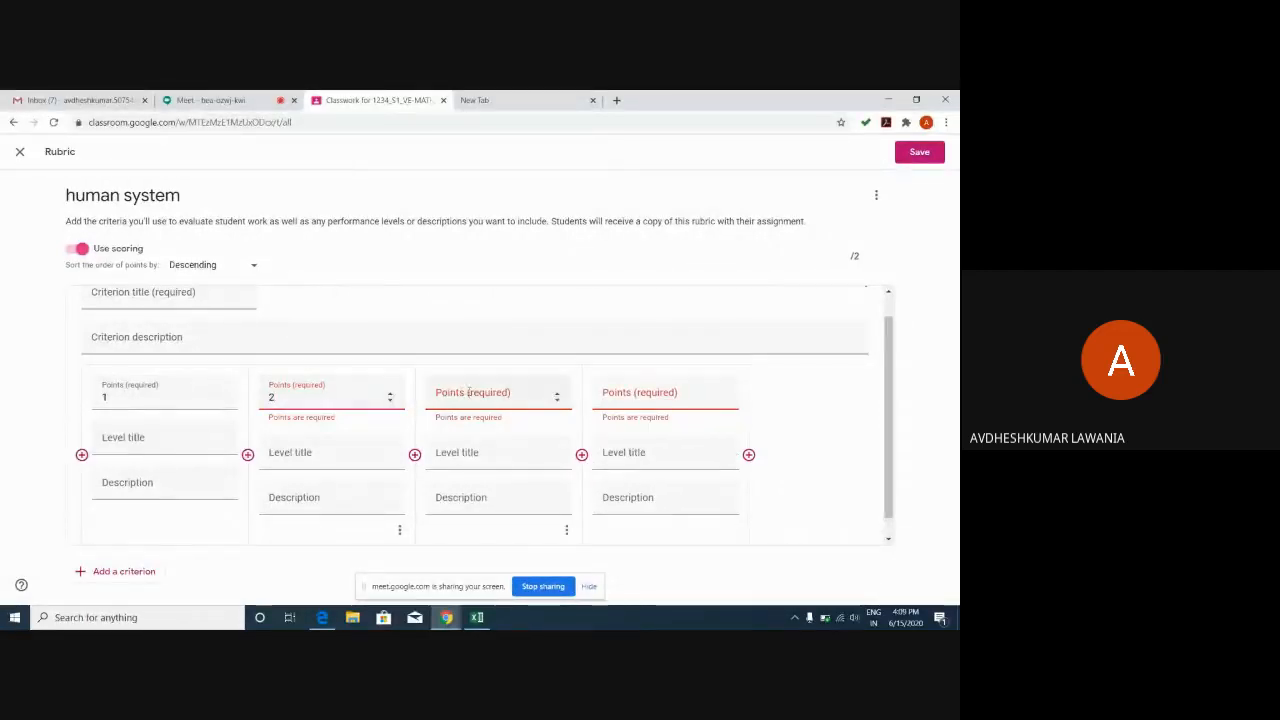
{"action": "double_click", "coordinate": [557, 395]}
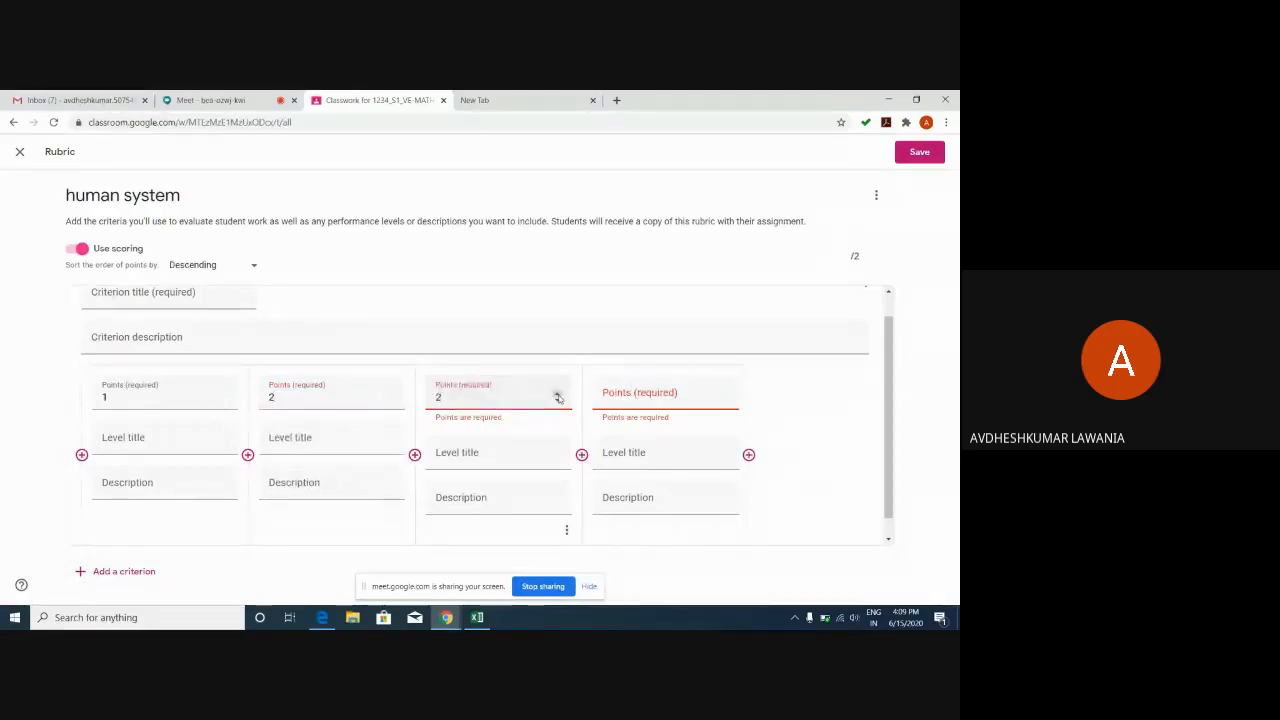
{"action": "left_click", "coordinate": [557, 393]}
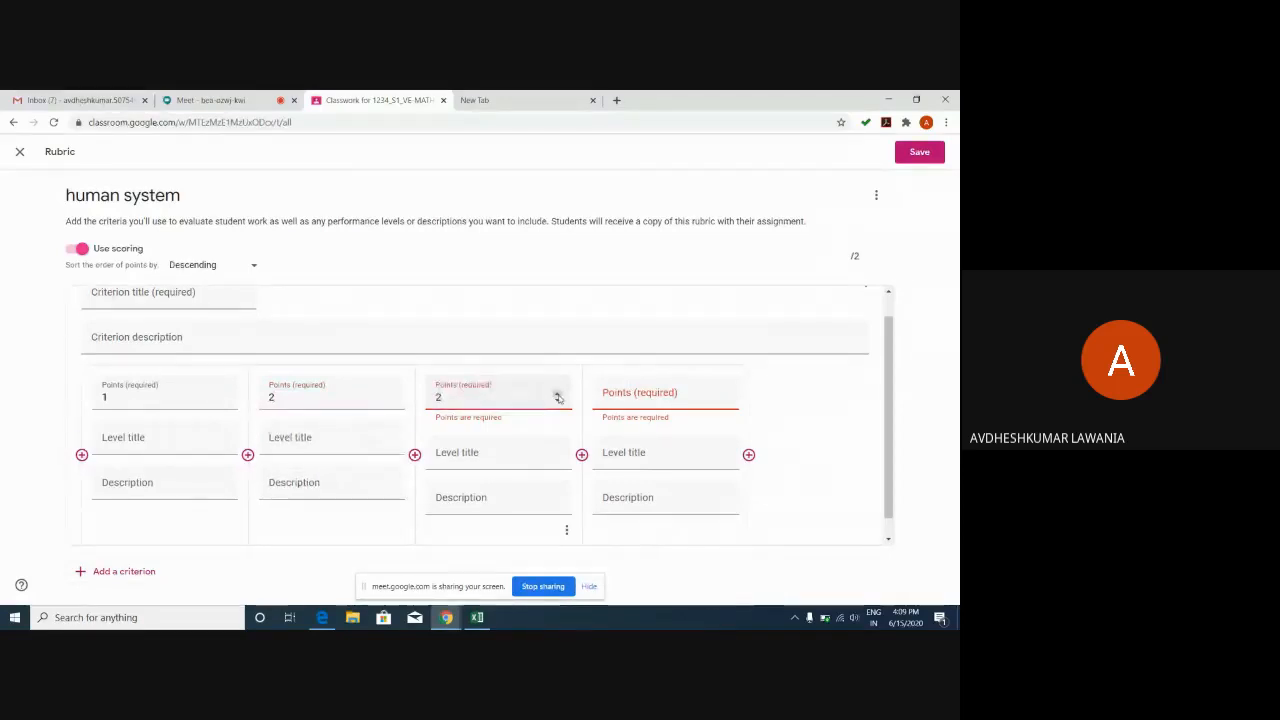
{"action": "left_click", "coordinate": [723, 394]}
{"action": "left_click", "coordinate": [723, 394]}
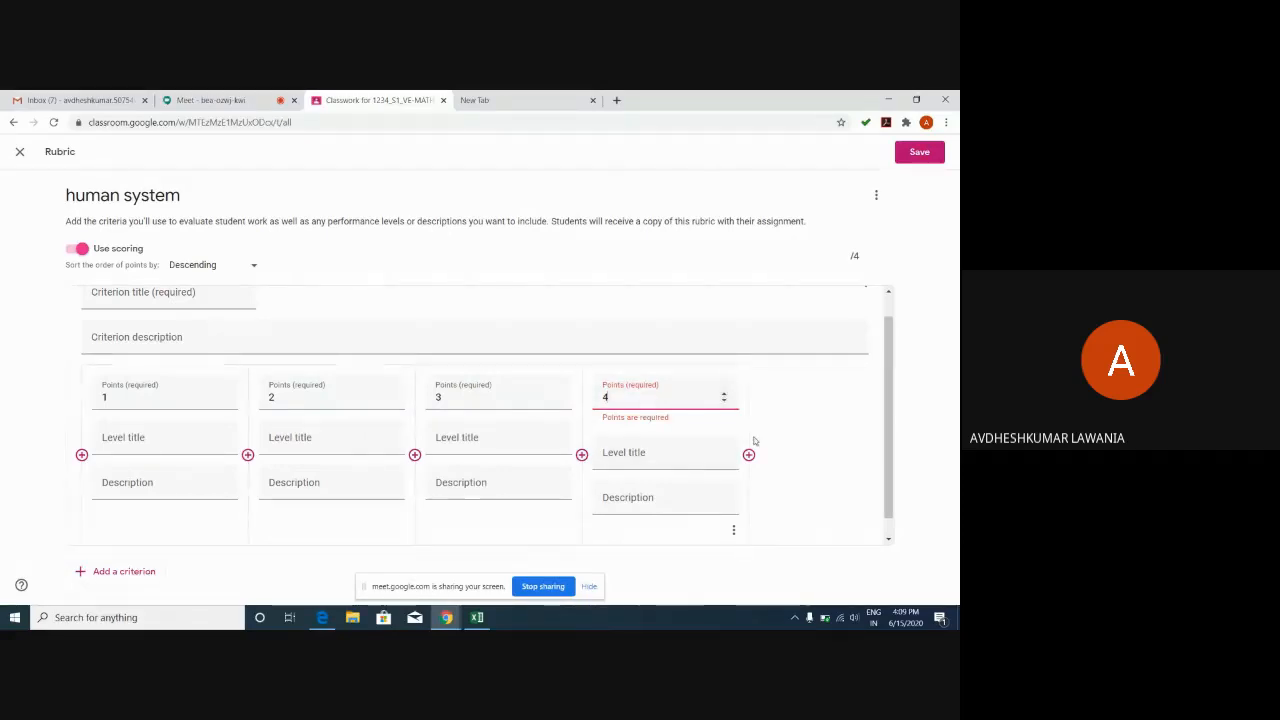
{"action": "left_click", "coordinate": [797, 437]}
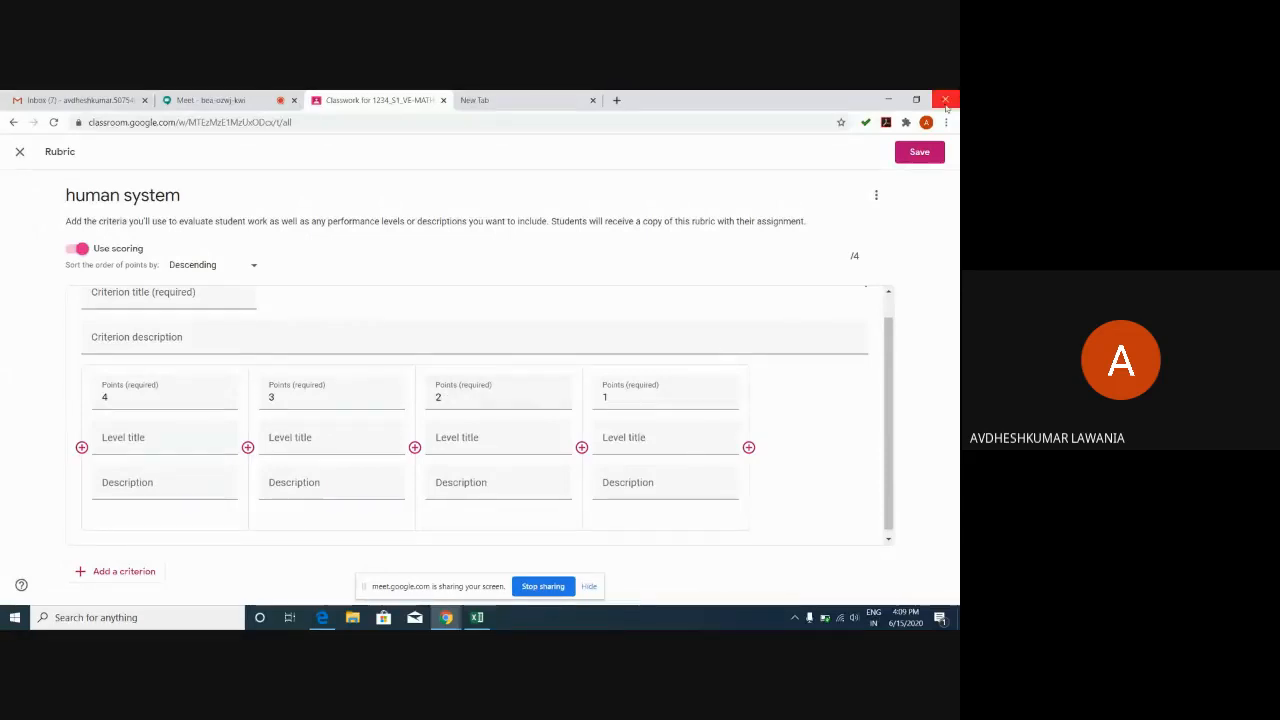
Title the rubric criterion 'seleton quiz' and save the rubric.
{"action": "left_click", "coordinate": [911, 156]}
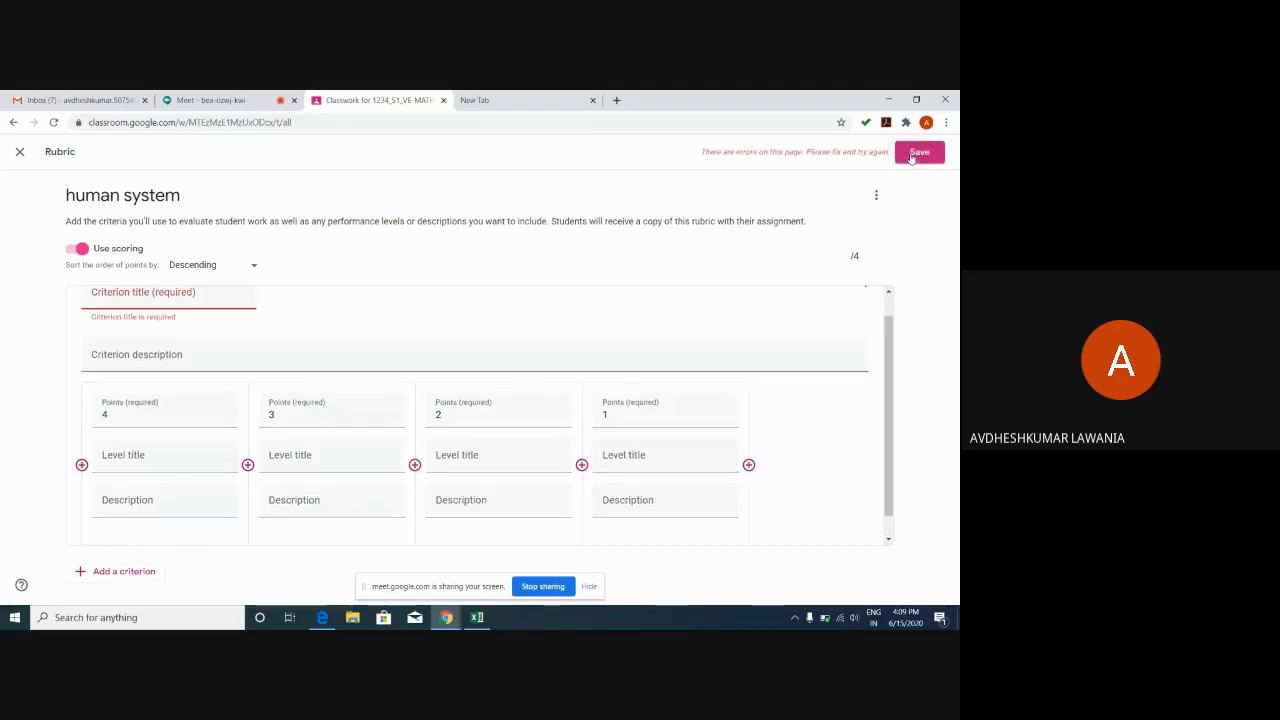
{"action": "left_click", "coordinate": [243, 290]}
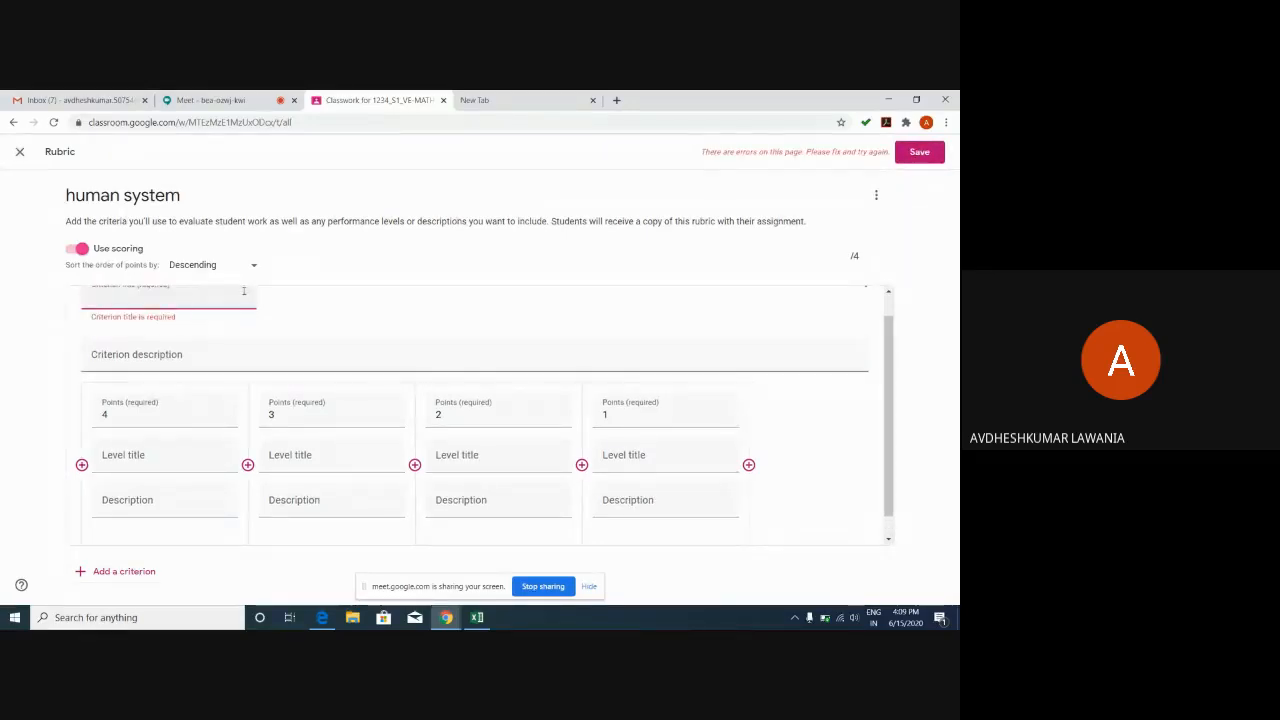
{"action": "type", "text": "seleto"}
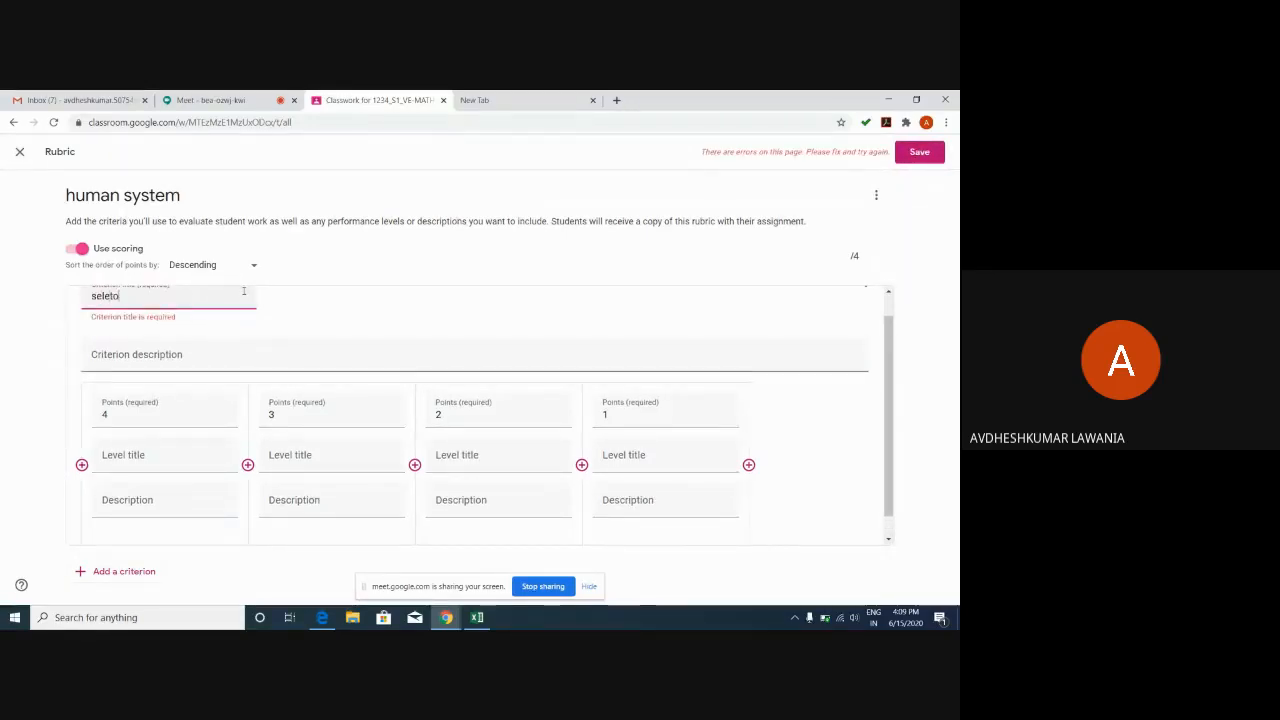
{"action": "type", "text": "n qui"}
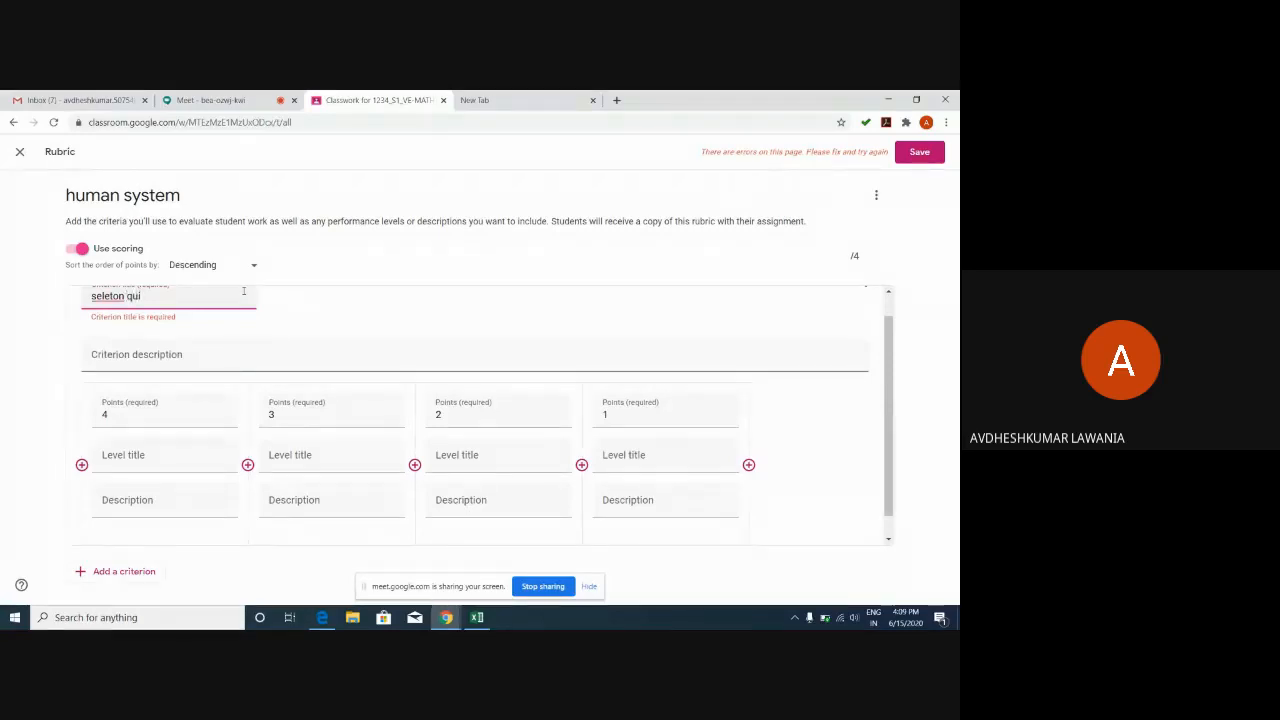
{"action": "type", "text": "z"}
{"action": "left_click", "coordinate": [921, 153]}
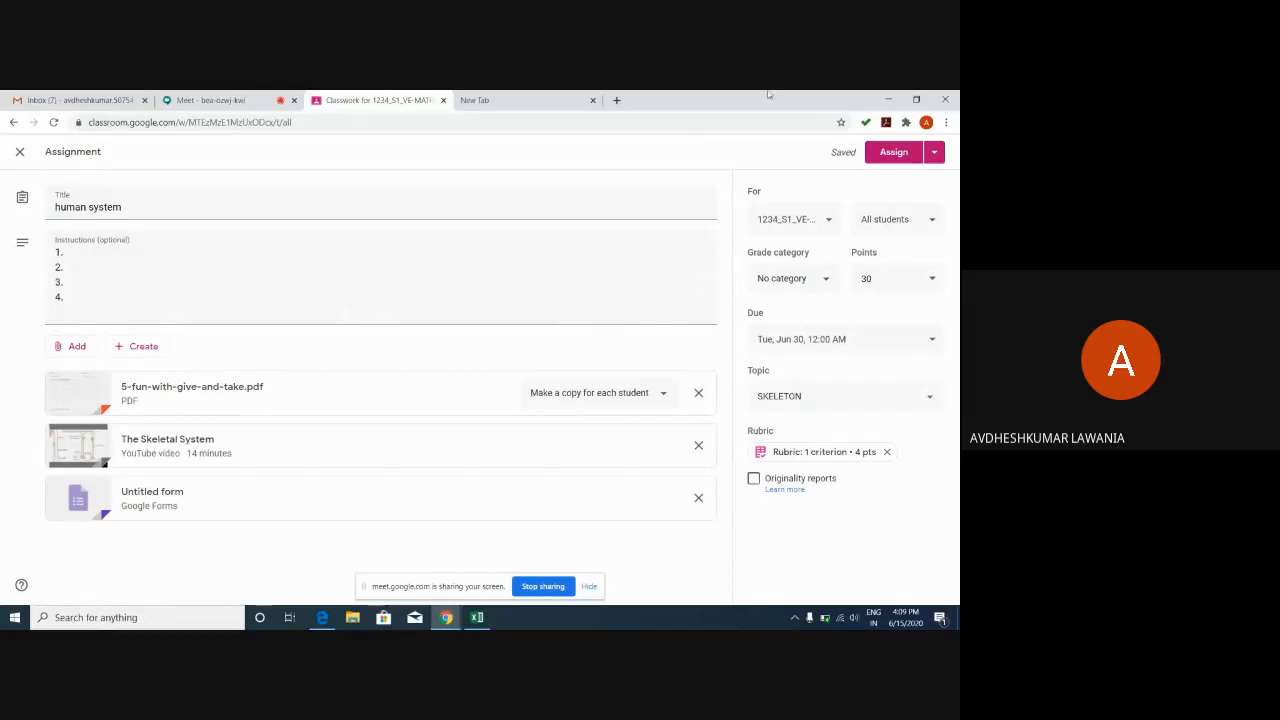
Post the human system assignment and start a quiz assignment, opening its Blank Quiz.
{"action": "left_click", "coordinate": [893, 153]}
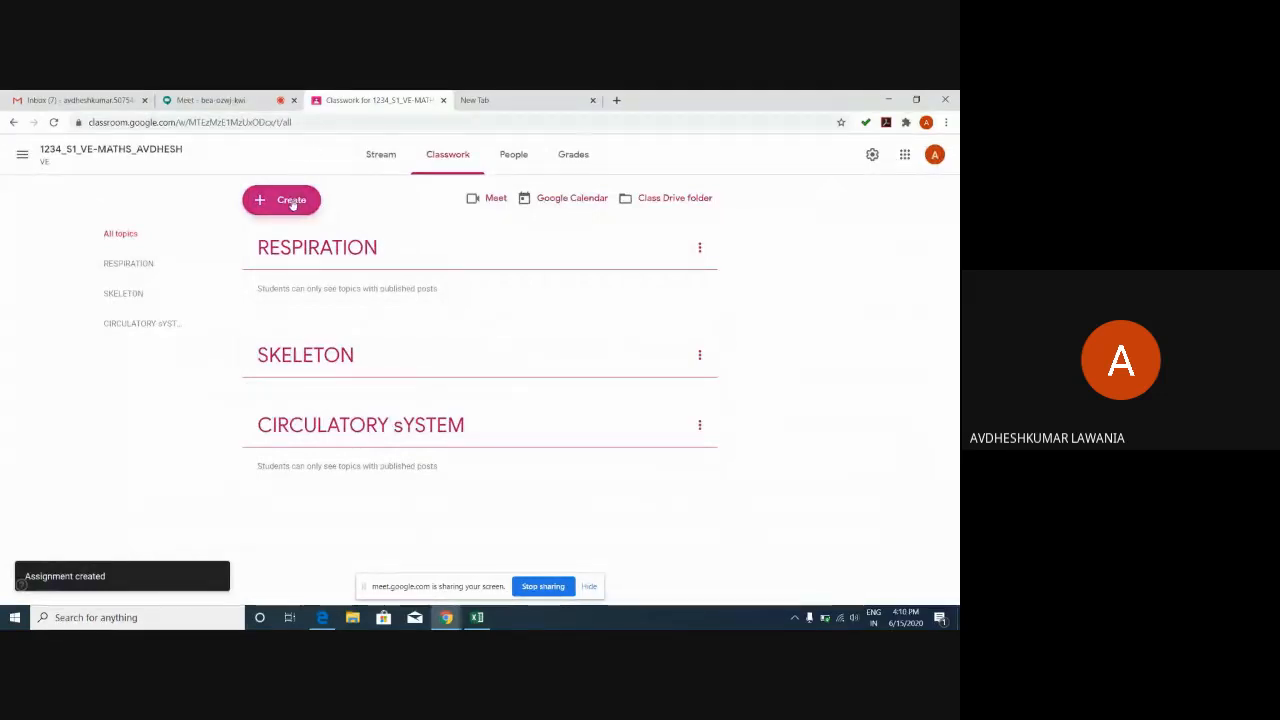
{"action": "left_click", "coordinate": [293, 201]}
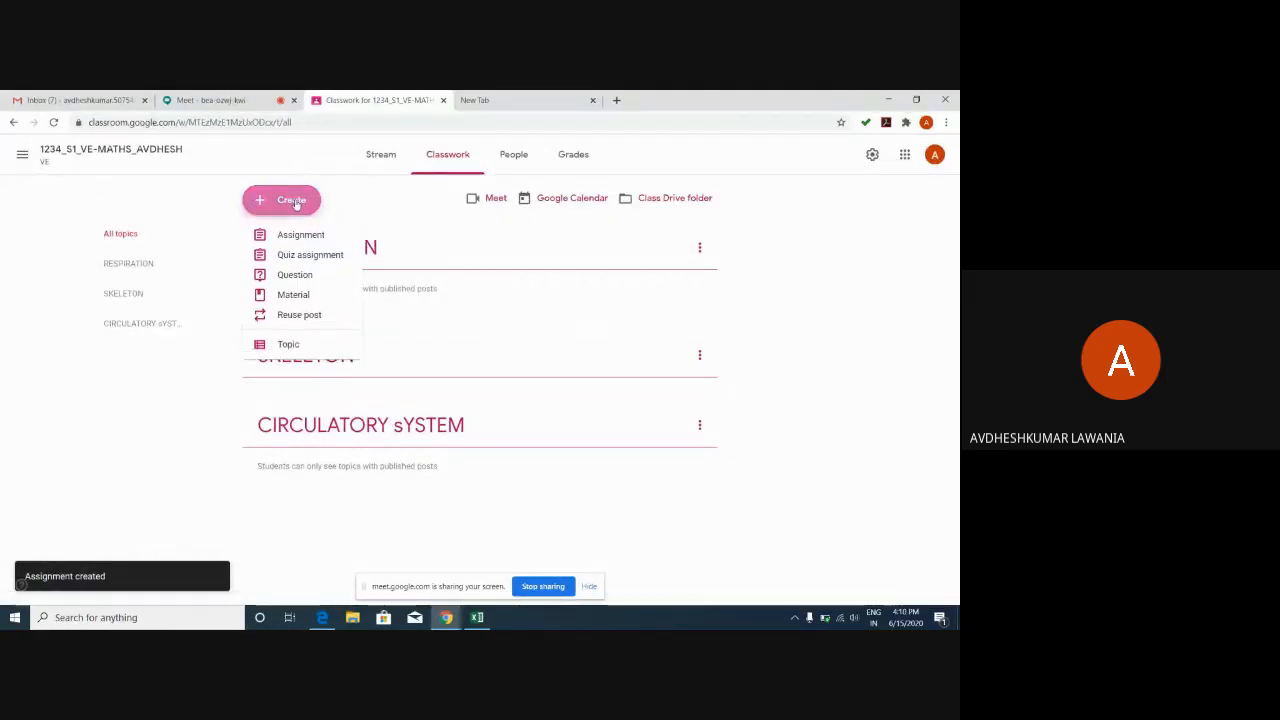
{"action": "left_click", "coordinate": [298, 257]}
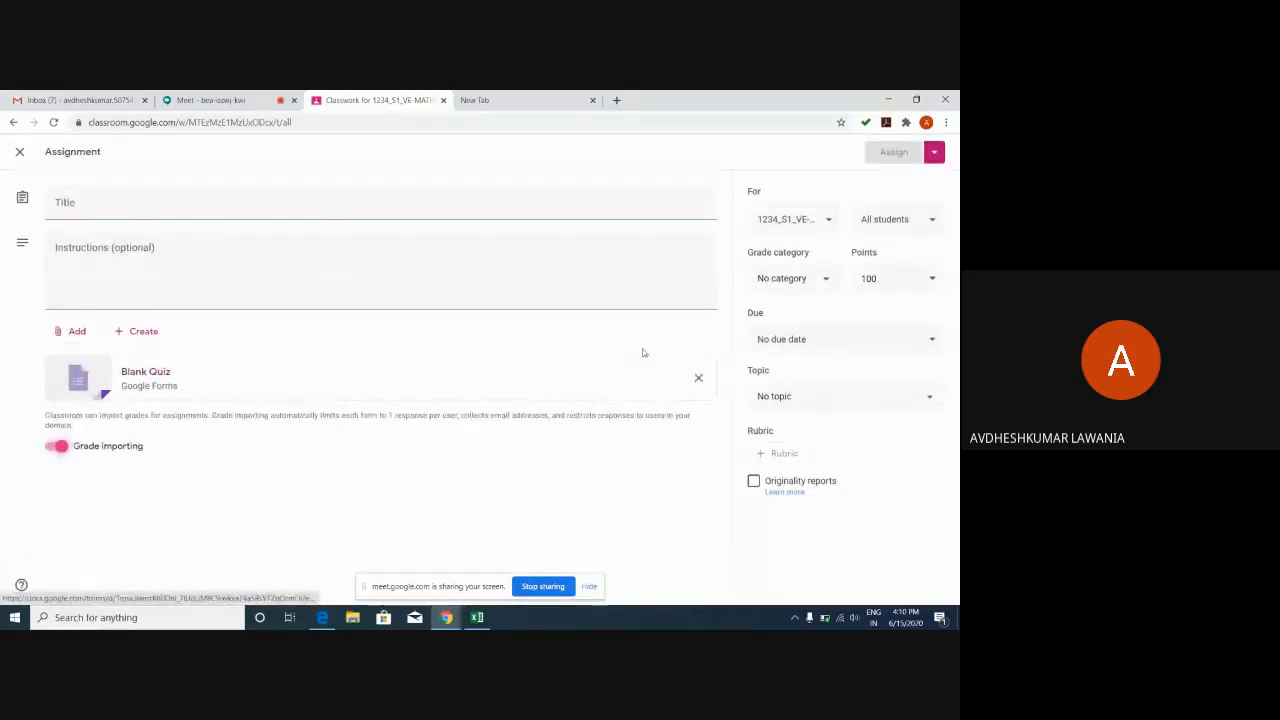
{"action": "left_click", "coordinate": [636, 400]}
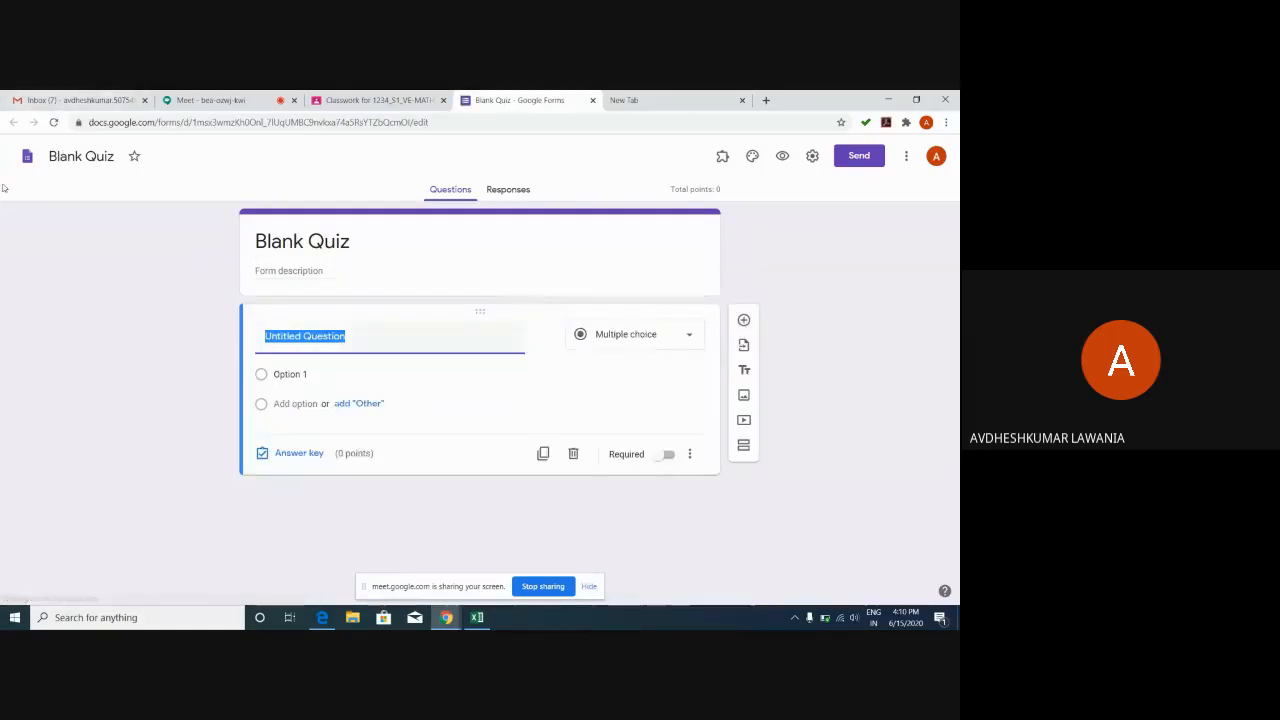
Back in Classroom, check the quiz's Assign options, then close the draft.
{"action": "left_click", "coordinate": [400, 103]}
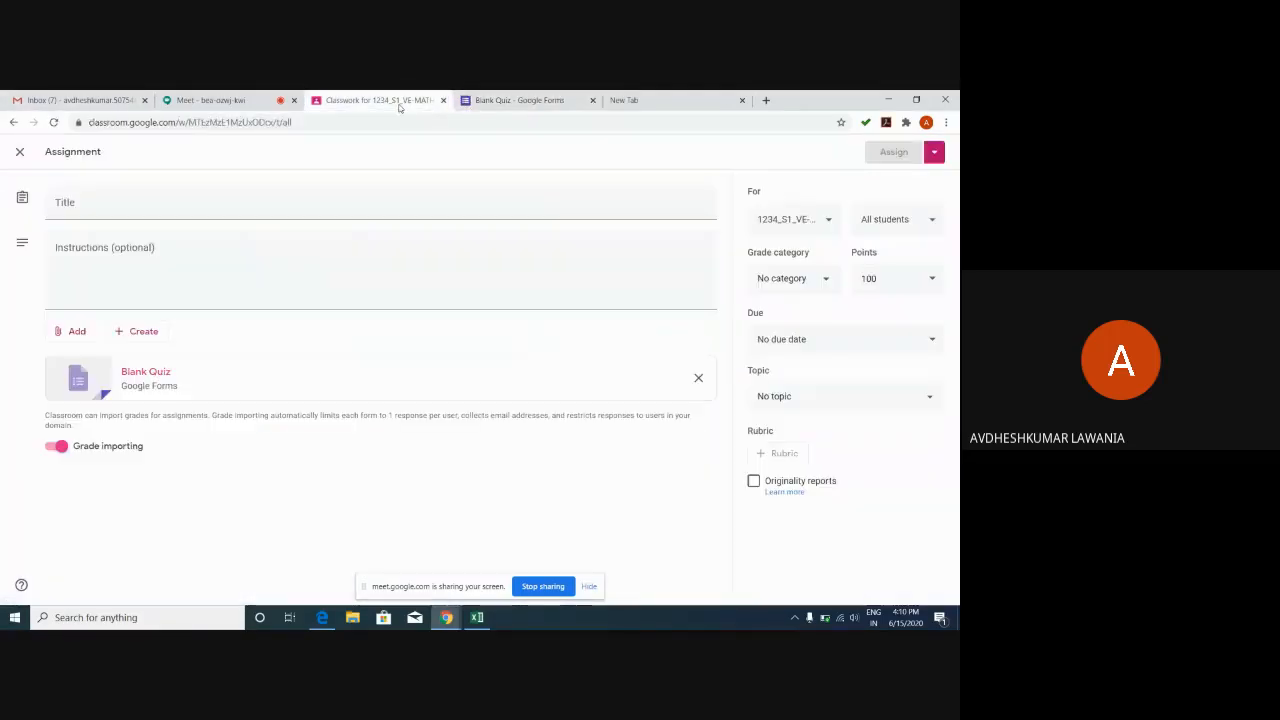
{"action": "left_click", "coordinate": [940, 153]}
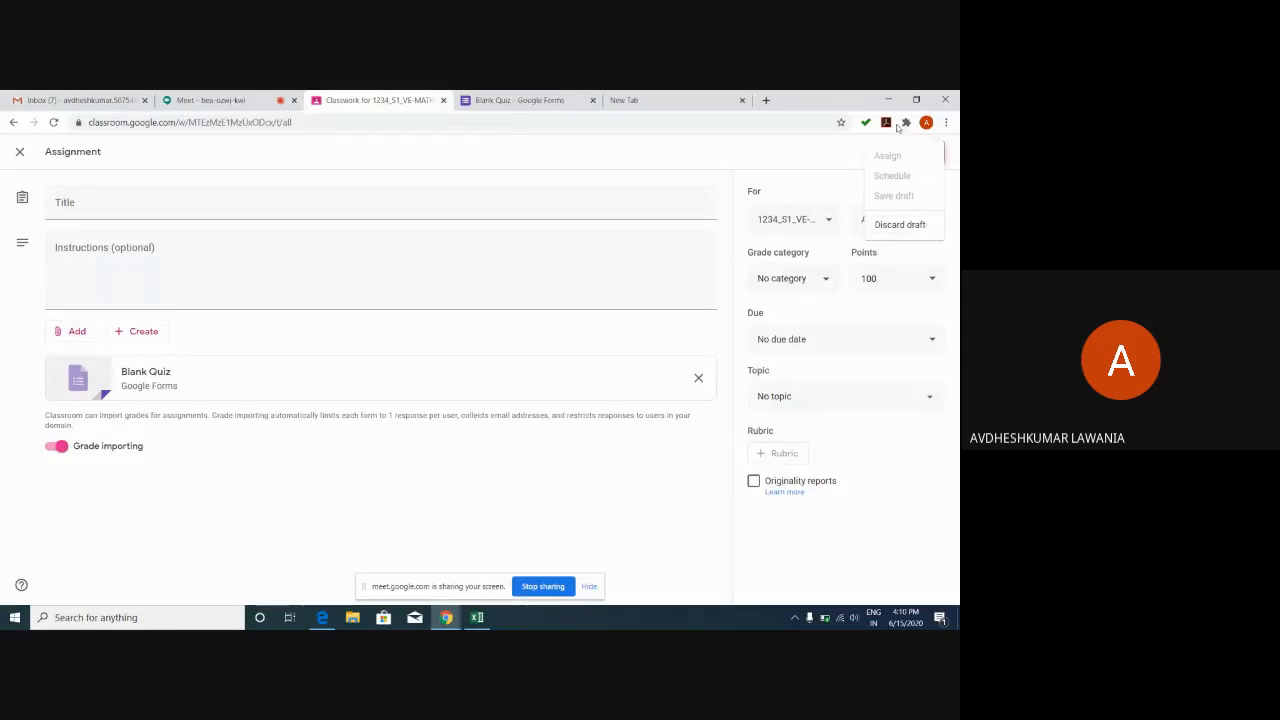
{"action": "left_click", "coordinate": [805, 176]}
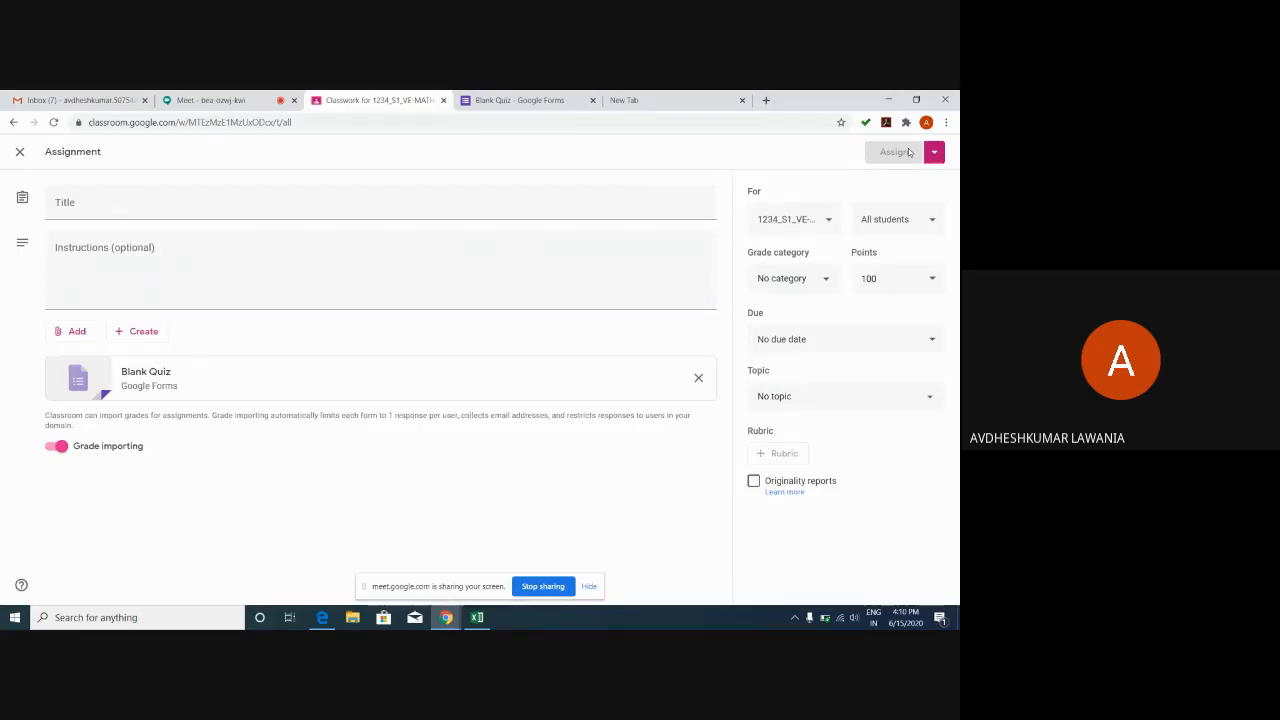
{"action": "left_click", "coordinate": [934, 152]}
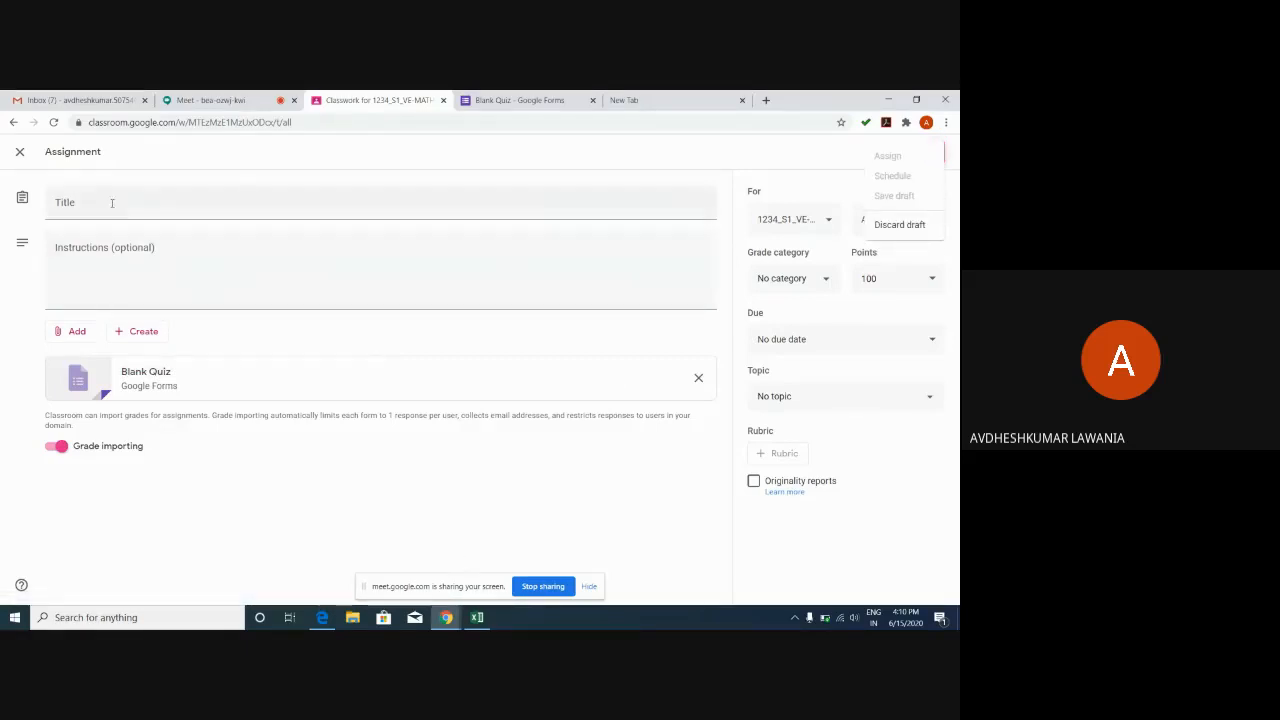
{"action": "left_click", "coordinate": [20, 153]}
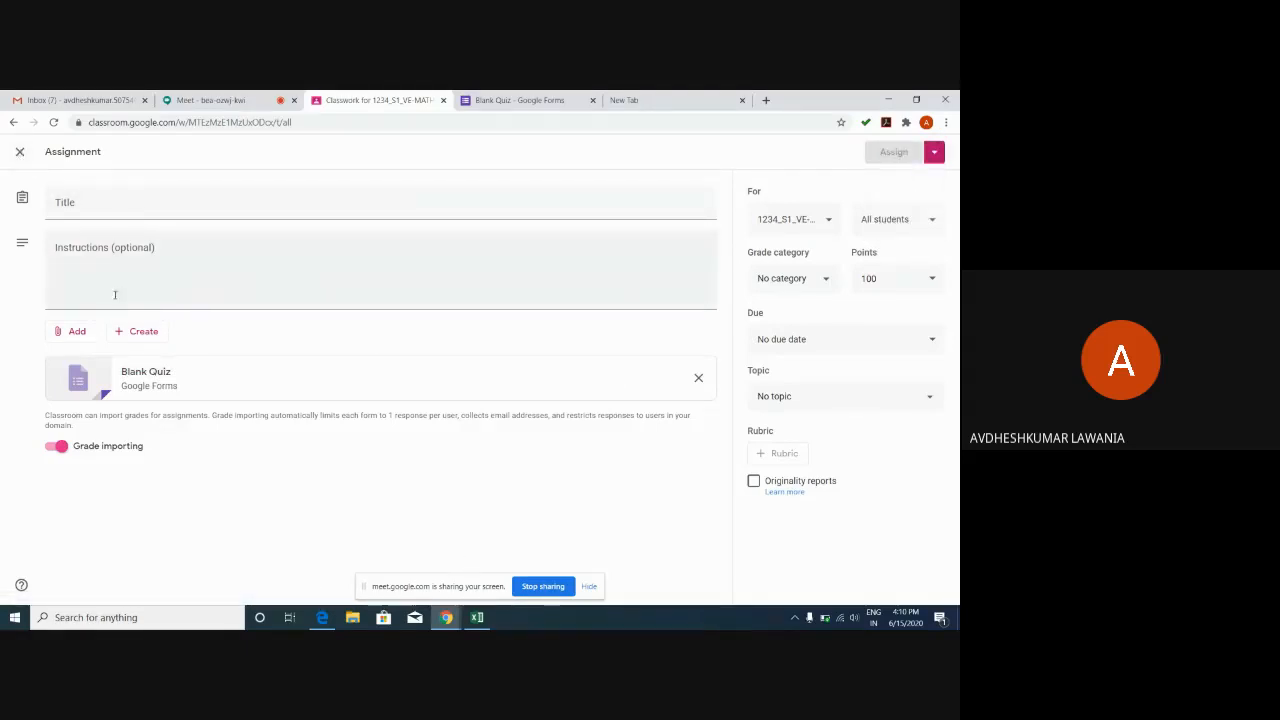
{"action": "left_click", "coordinate": [20, 152]}
Start a question post reading 'how many bones are there in ear', fixing the 'thetere' typo.
{"action": "left_click", "coordinate": [278, 200]}
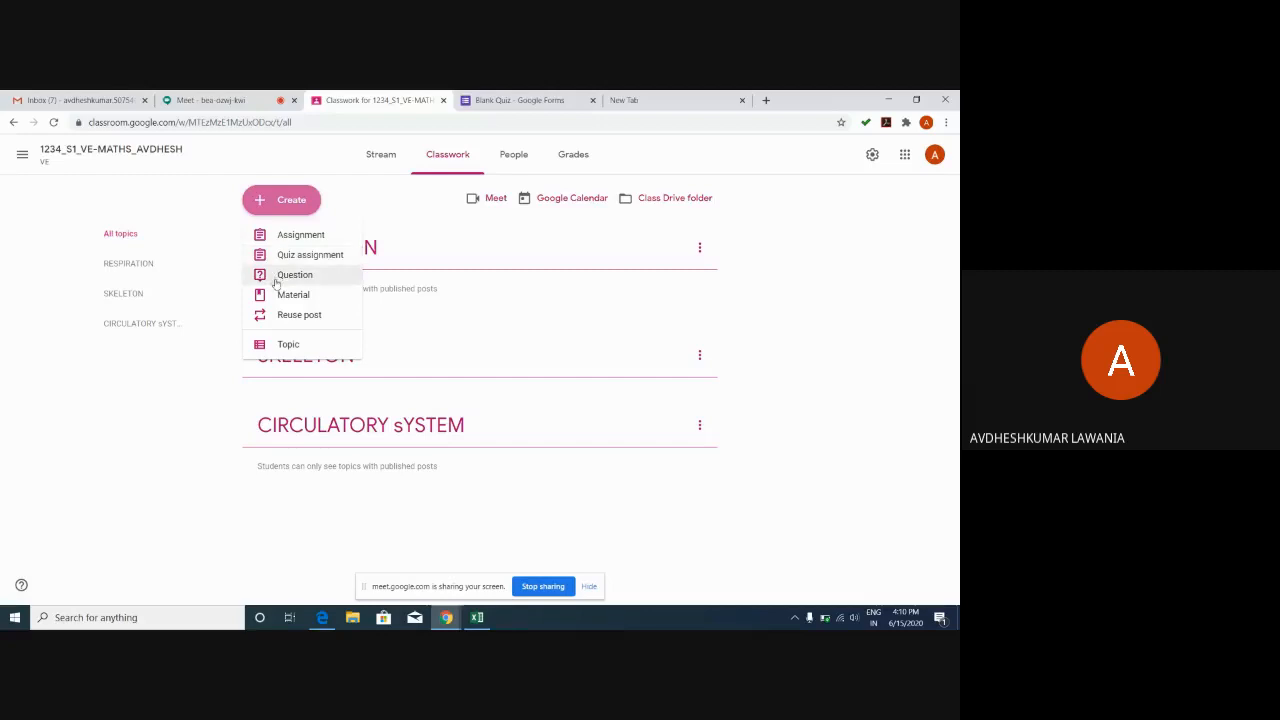
{"action": "left_click", "coordinate": [276, 276]}
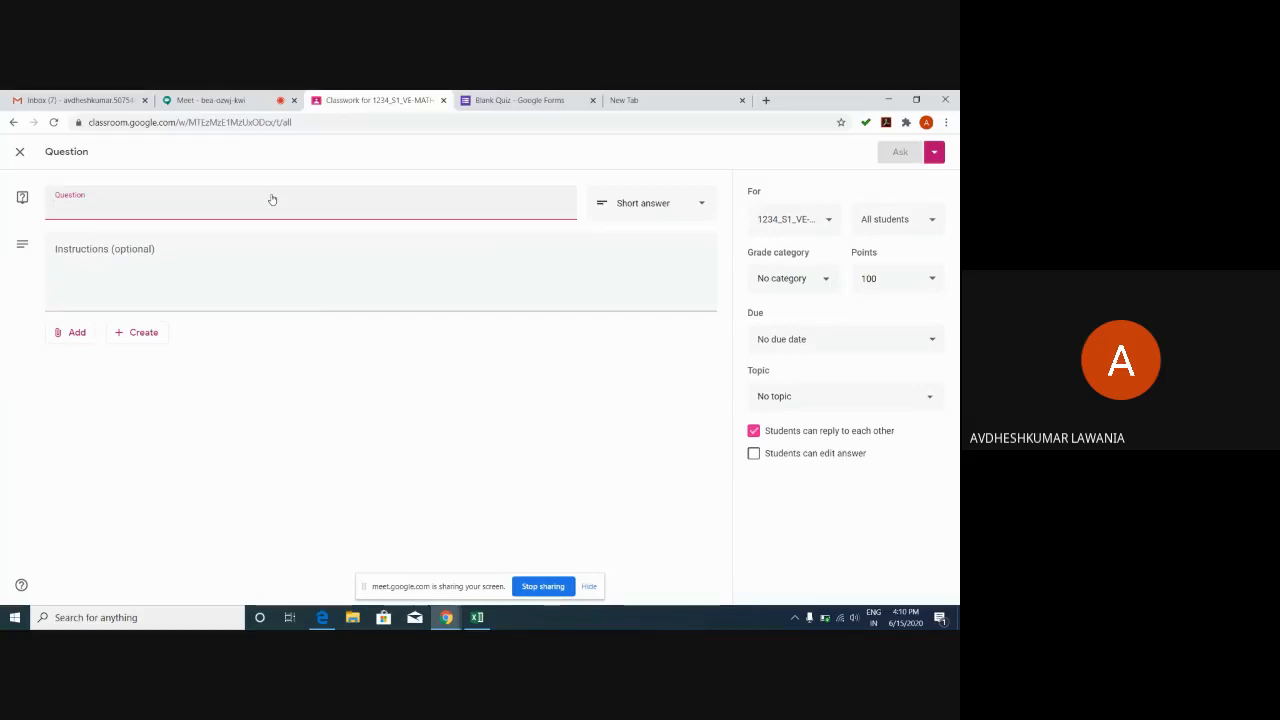
{"action": "type", "text": "h"}
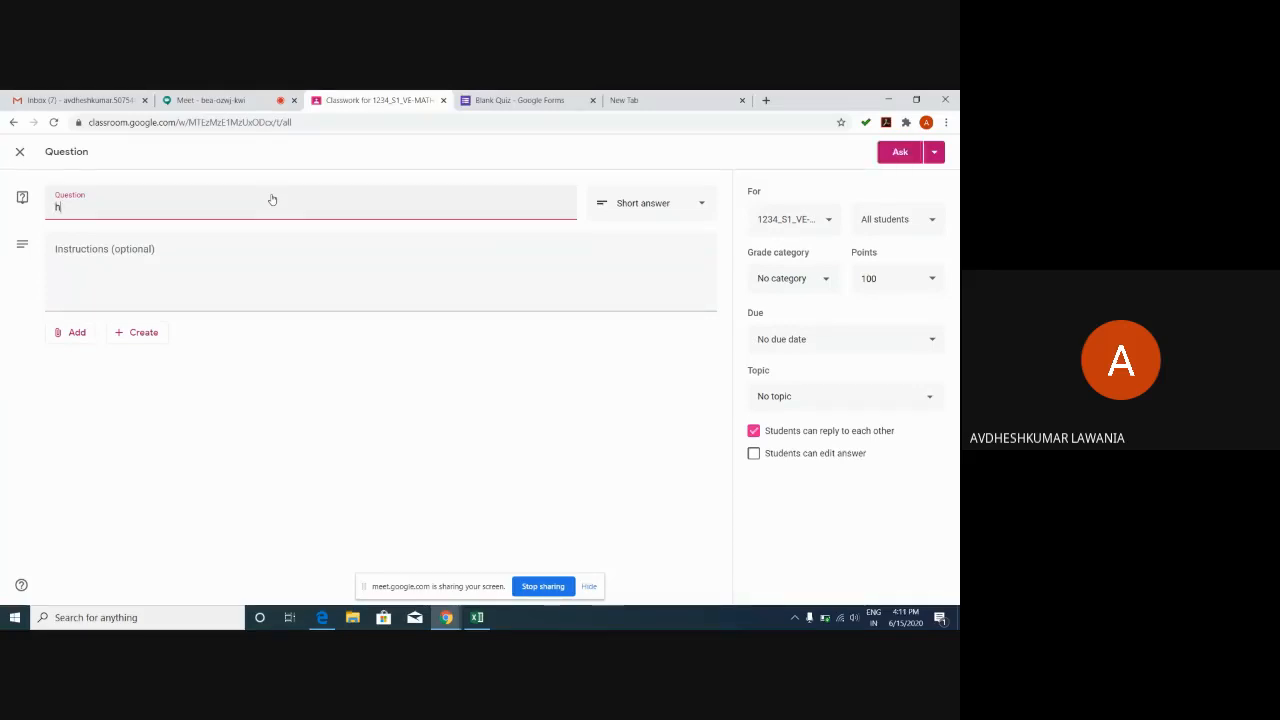
{"action": "type", "text": "ow many bones a"}
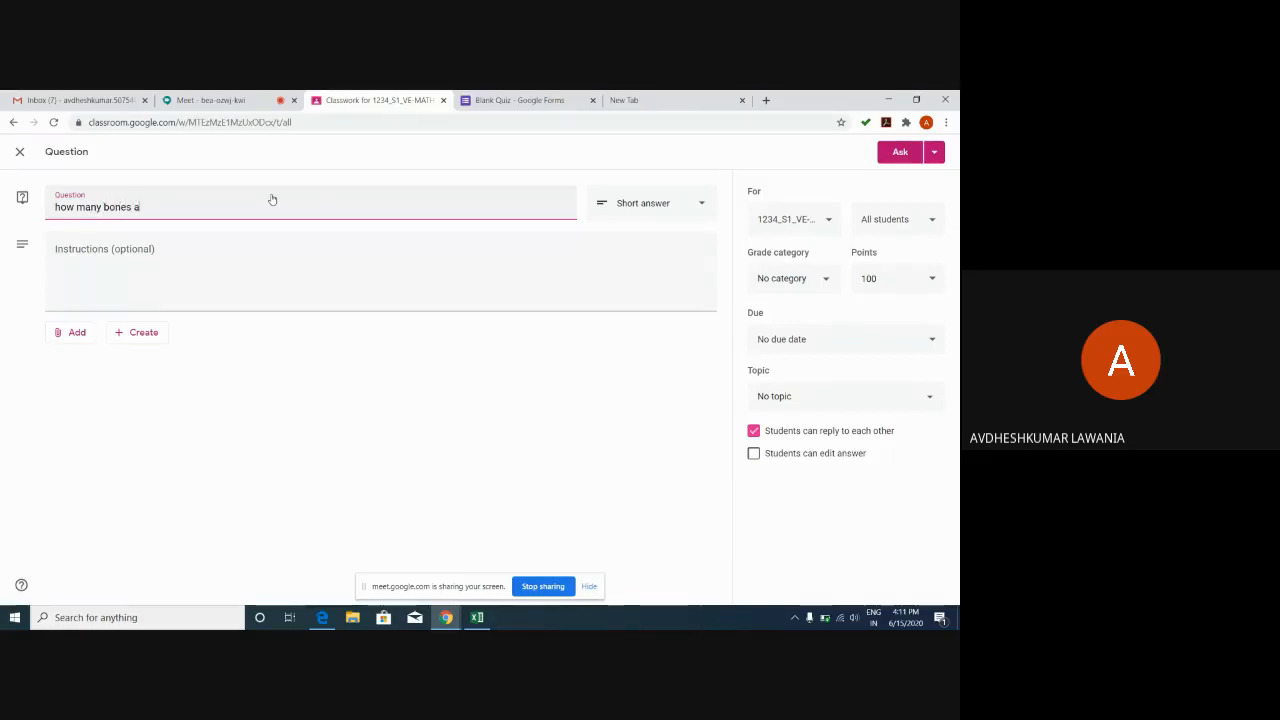
{"action": "type", "text": "re thet"}
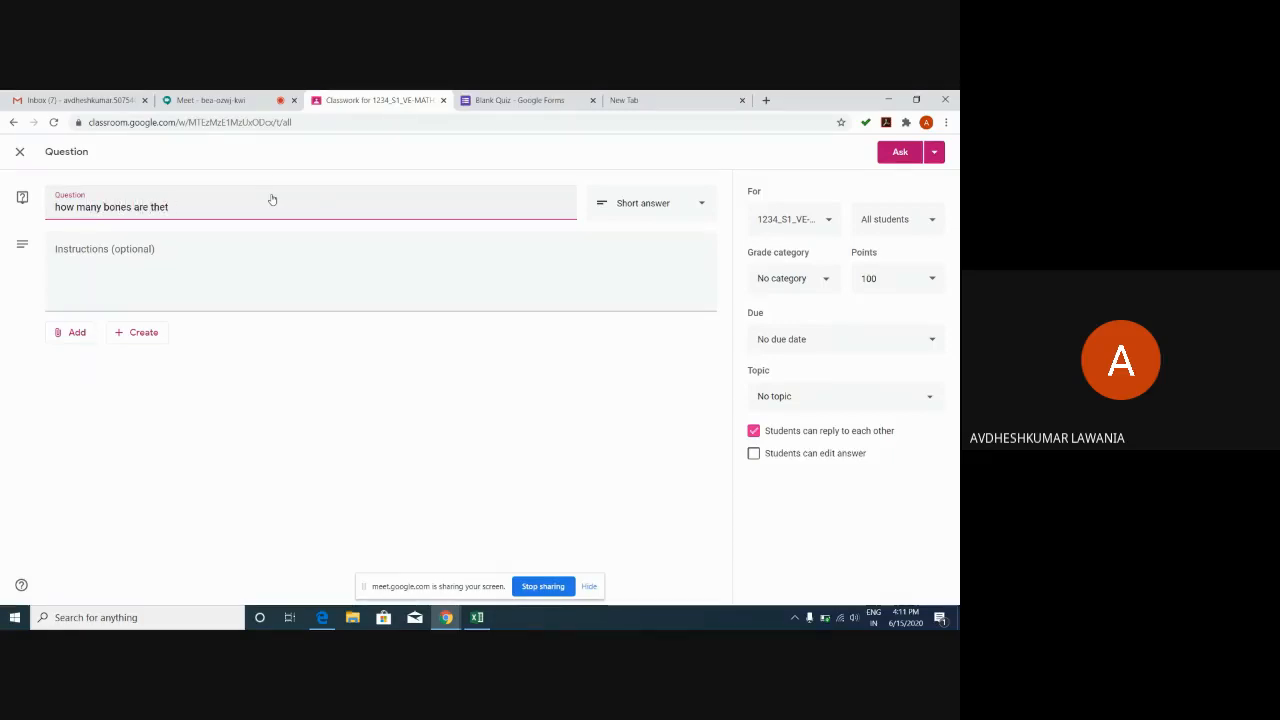
{"action": "type", "text": "ere in ear"}
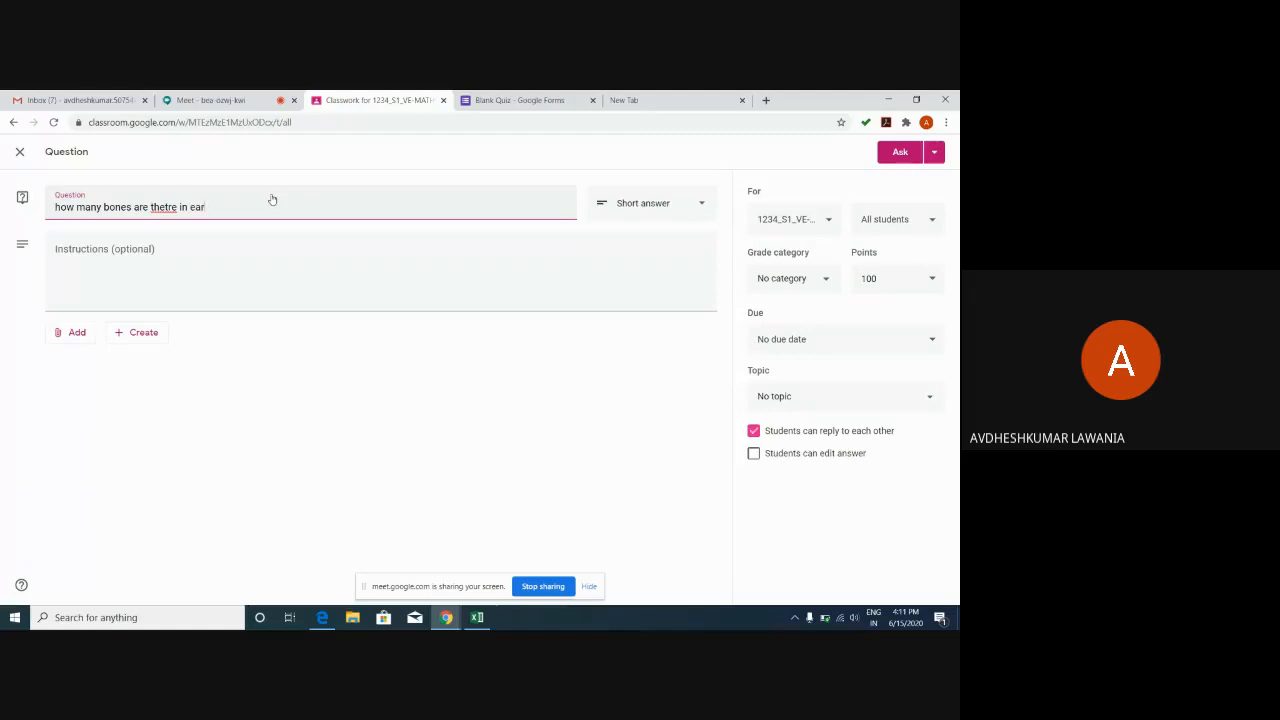
{"action": "left_click", "coordinate": [170, 207]}
{"action": "key", "text": "BackSpace"}
Make the ear-bones question multiple choice with answer options 1, 2 and 3.
{"action": "left_click", "coordinate": [634, 205]}
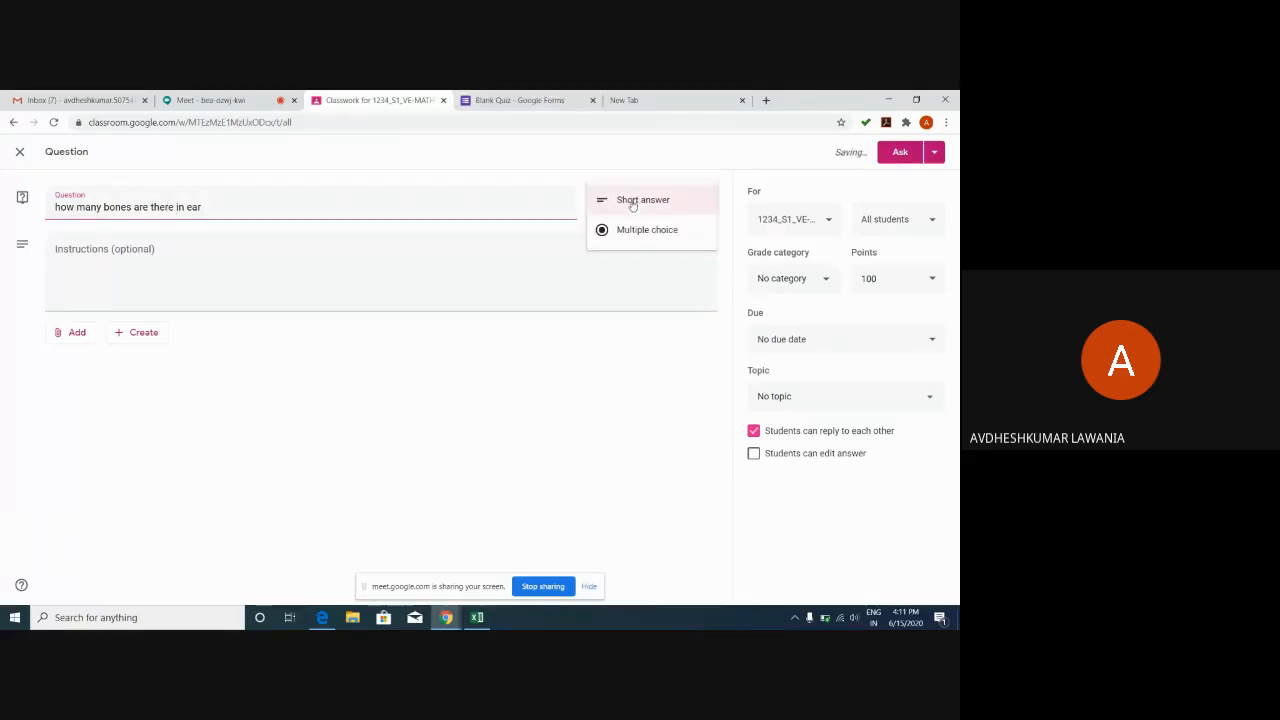
{"action": "left_click", "coordinate": [636, 234]}
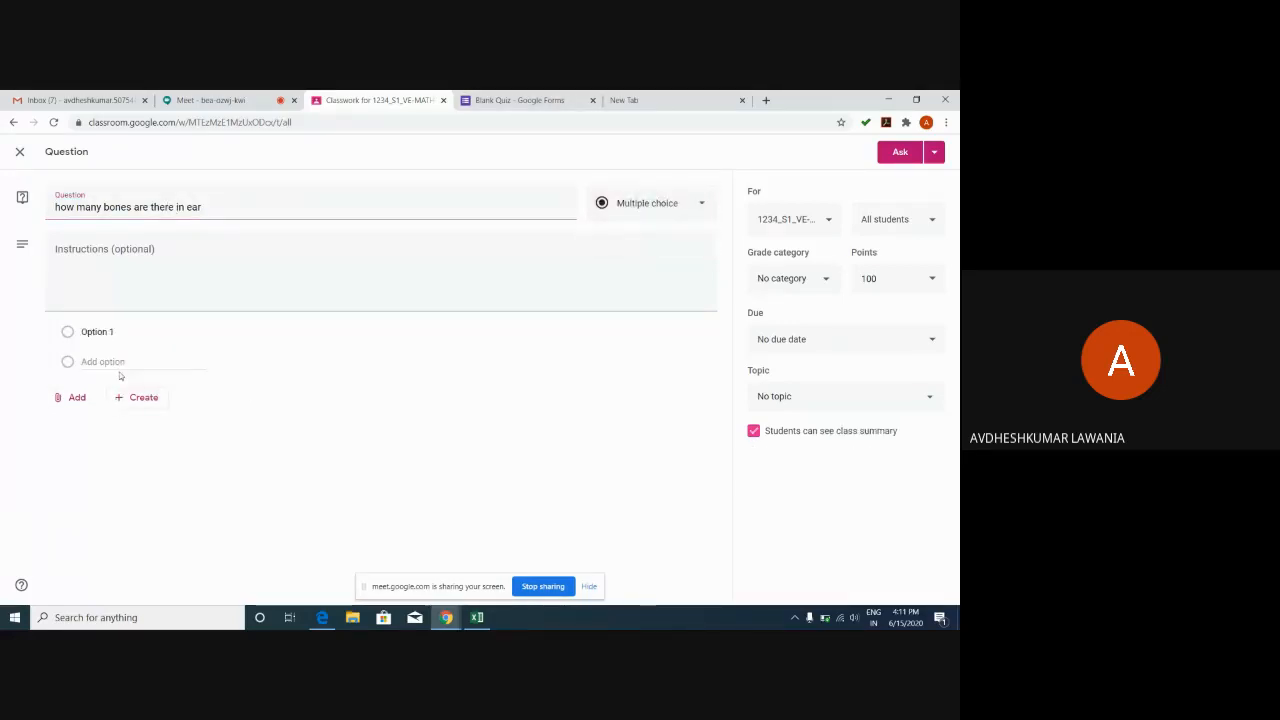
{"action": "left_click", "coordinate": [88, 333]}
{"action": "type", "text": "1"}
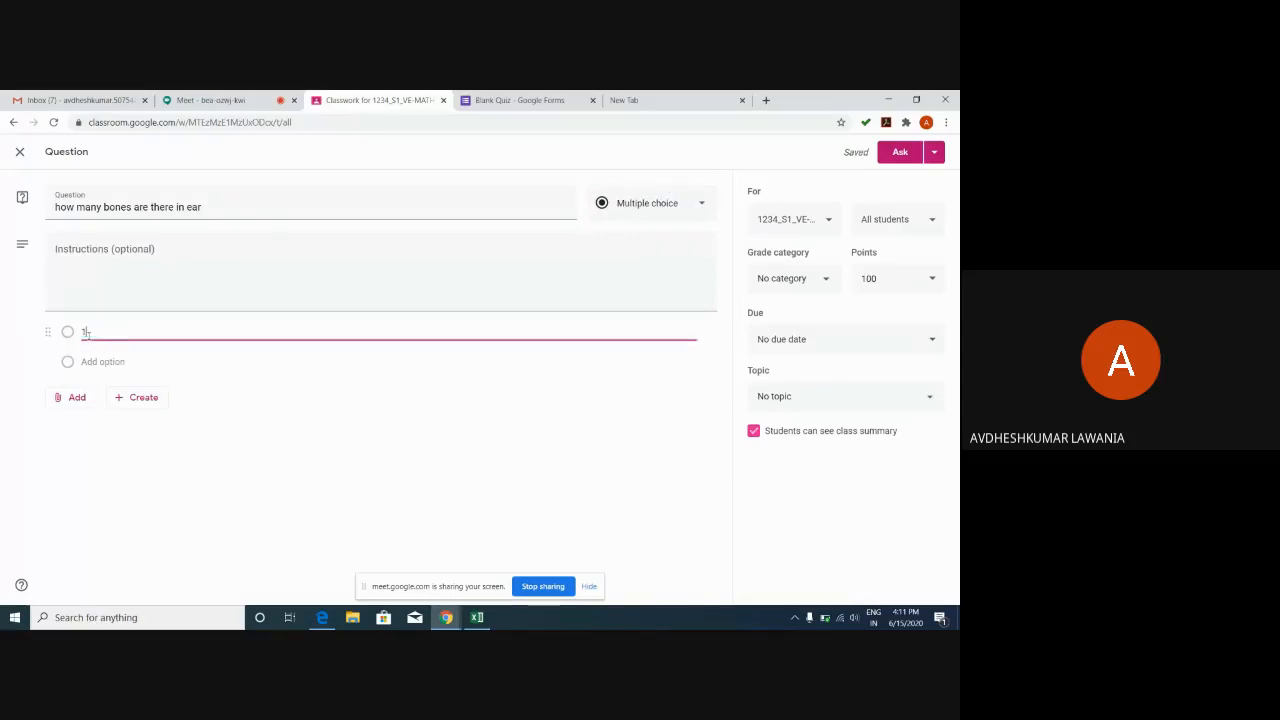
{"action": "left_click", "coordinate": [95, 362]}
{"action": "type", "text": "2"}
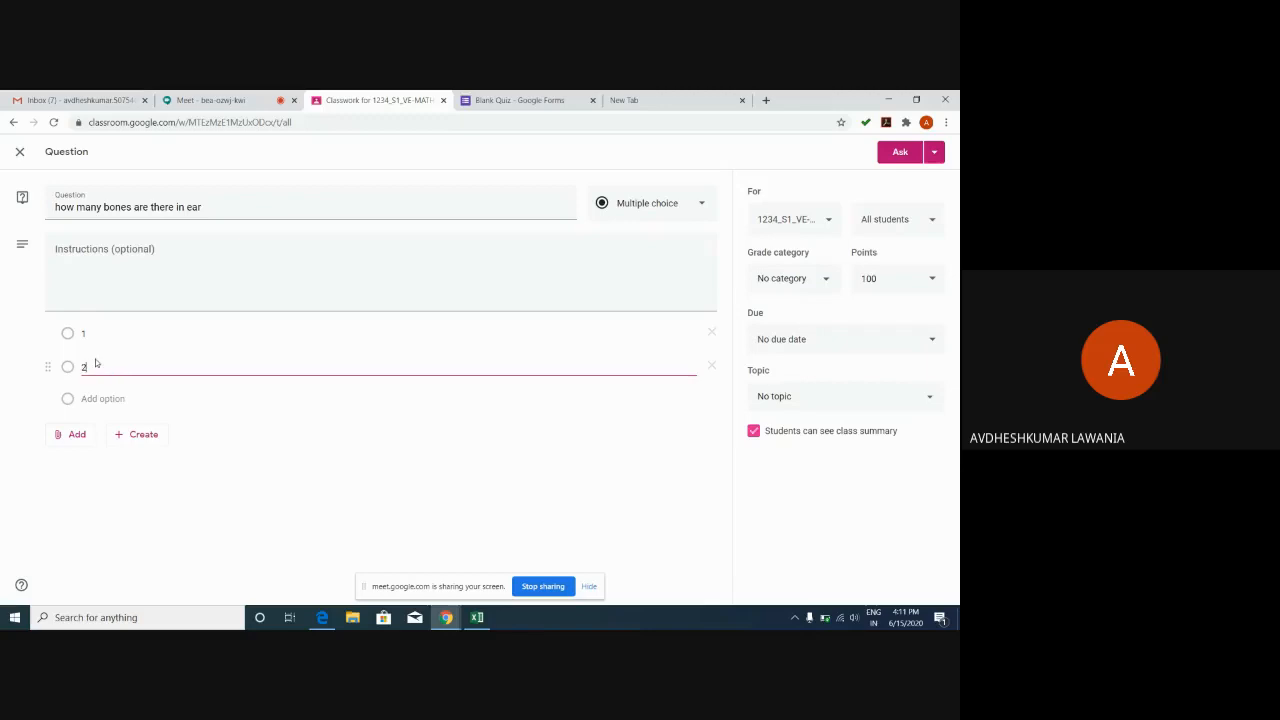
{"action": "left_click", "coordinate": [94, 400]}
{"action": "left_click", "coordinate": [94, 400]}
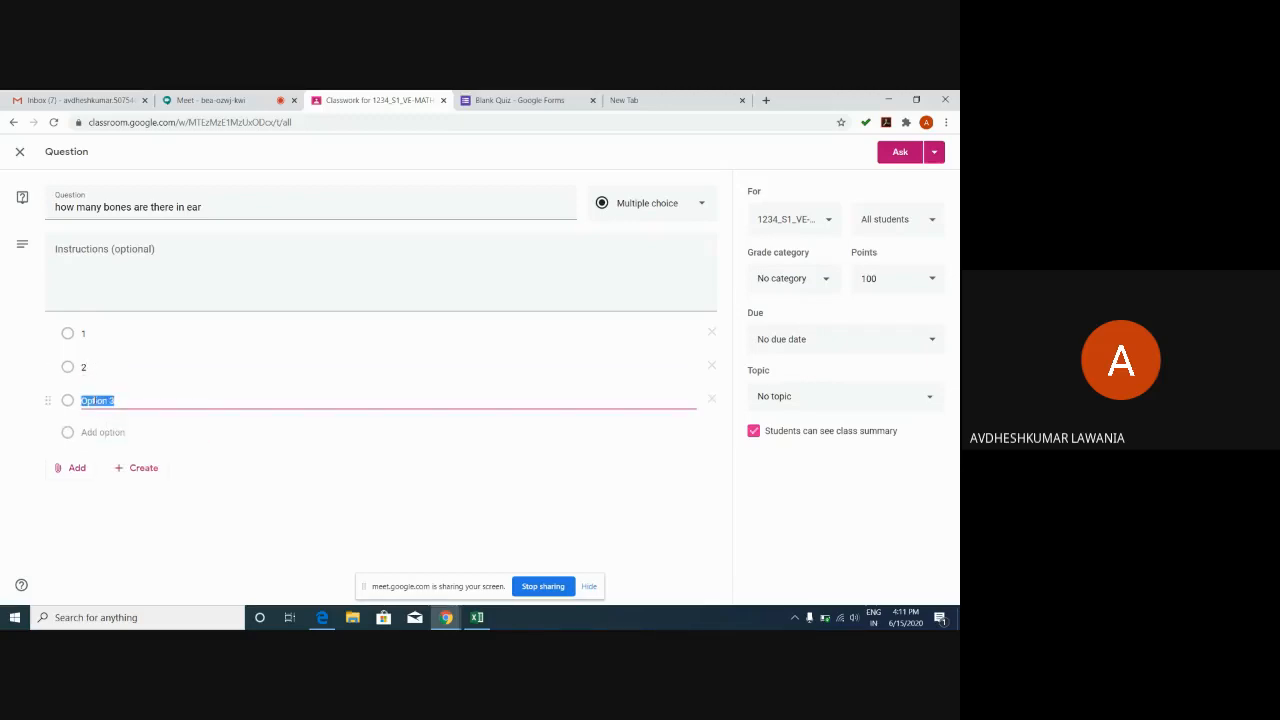
{"action": "type", "text": "3"}
{"action": "left_click", "coordinate": [476, 480]}
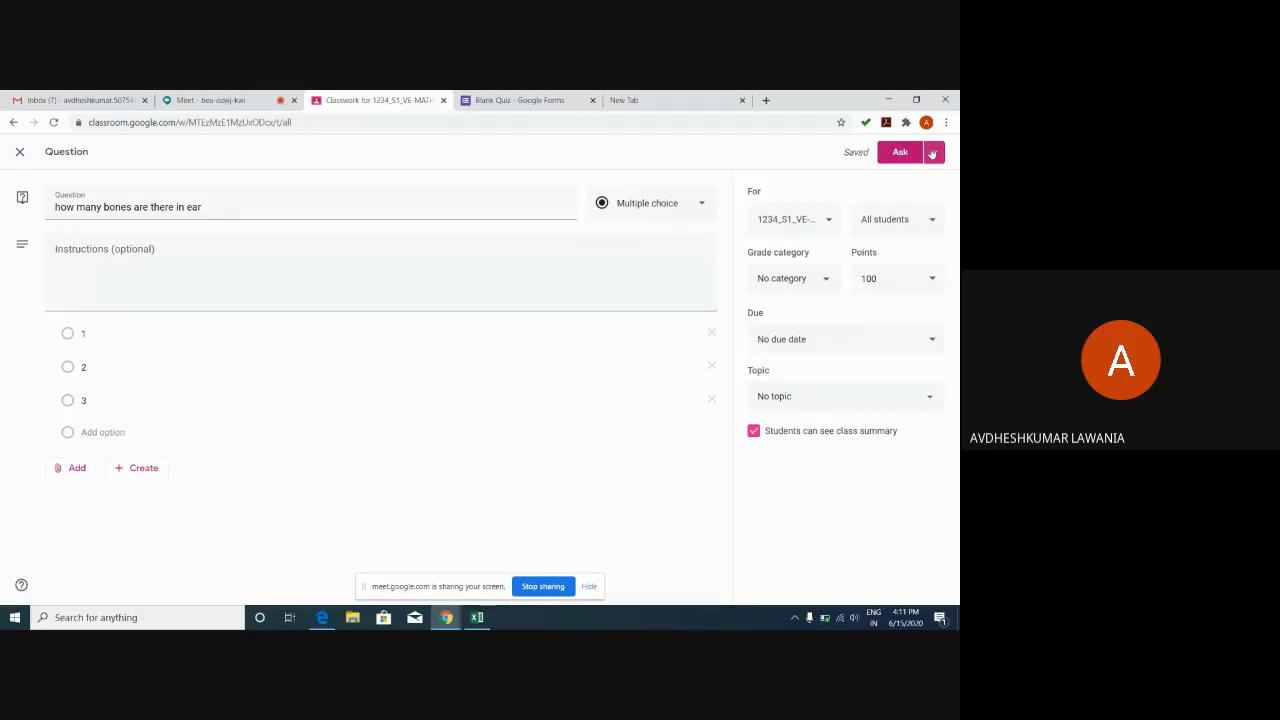
{"action": "left_click", "coordinate": [932, 153]}
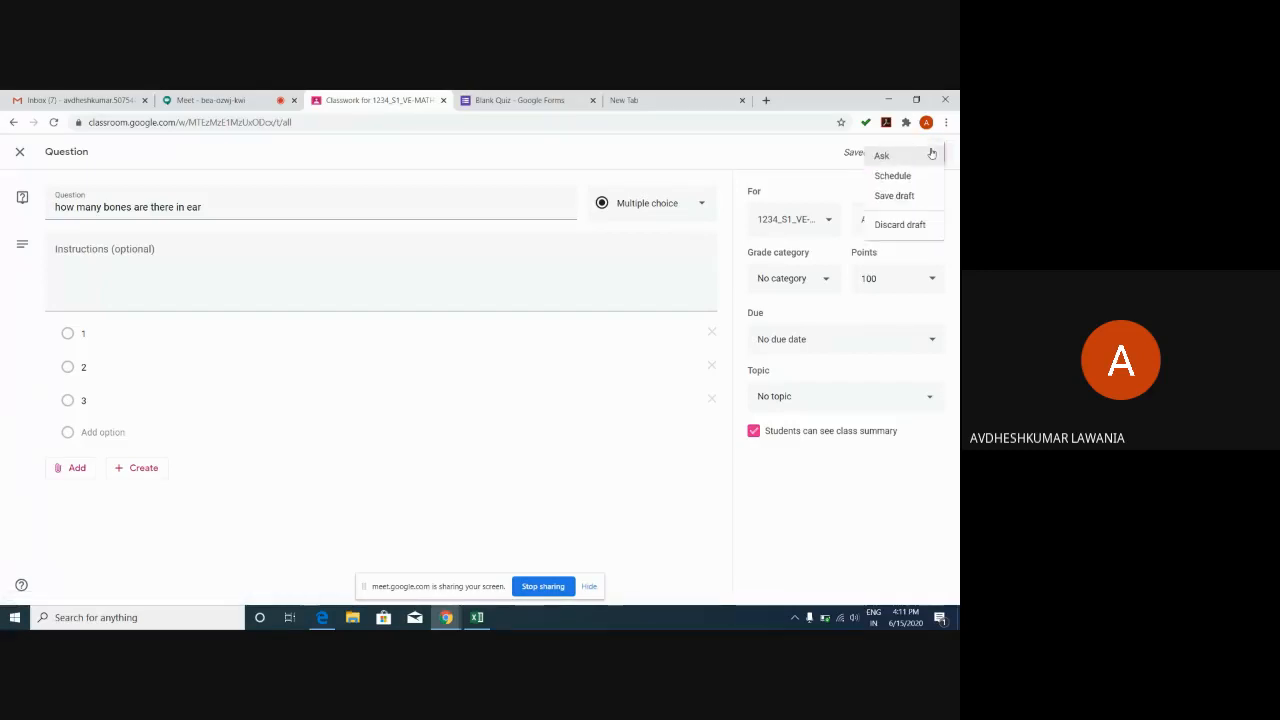
{"action": "left_click", "coordinate": [812, 156]}
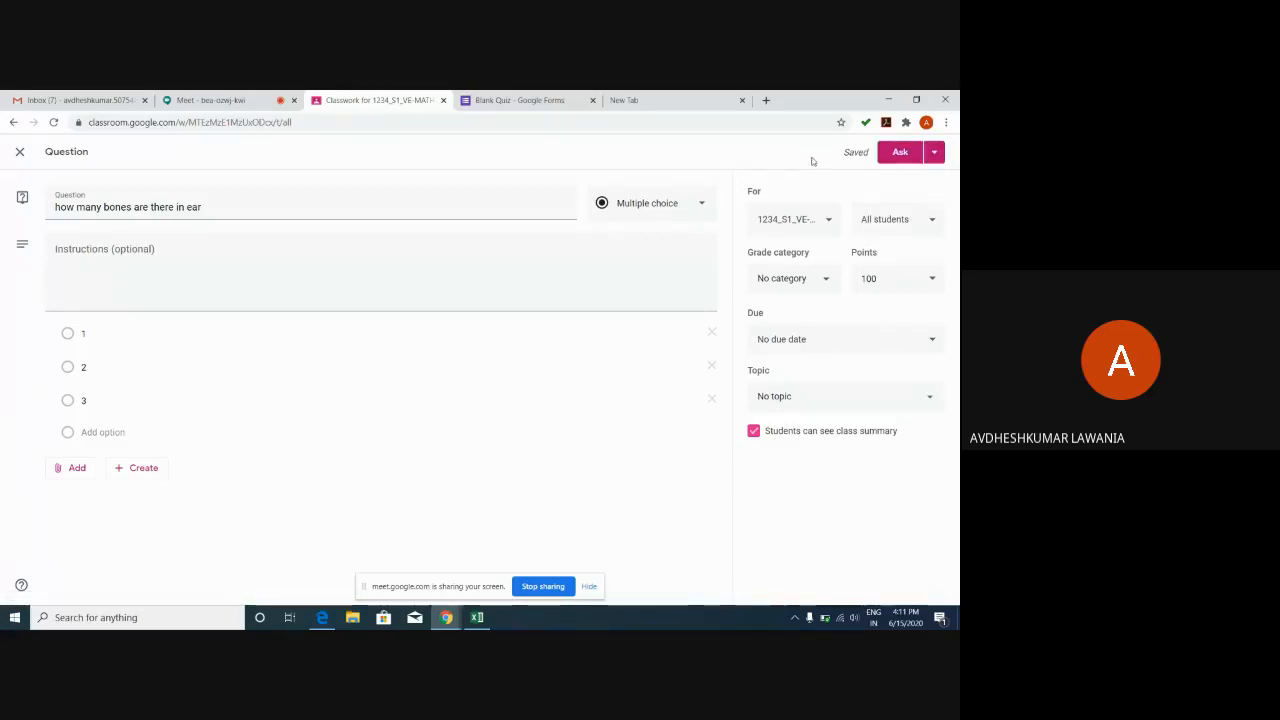
{"action": "left_click", "coordinate": [921, 227]}
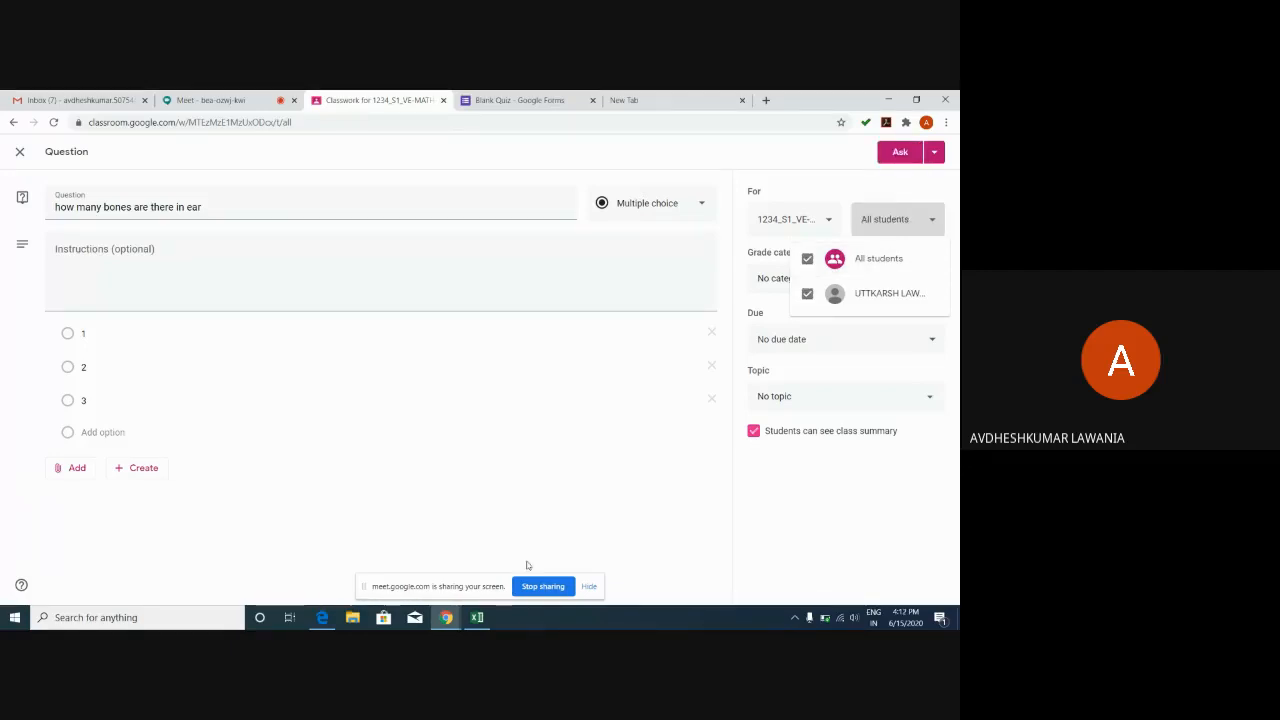
{"action": "left_click", "coordinate": [508, 530]}
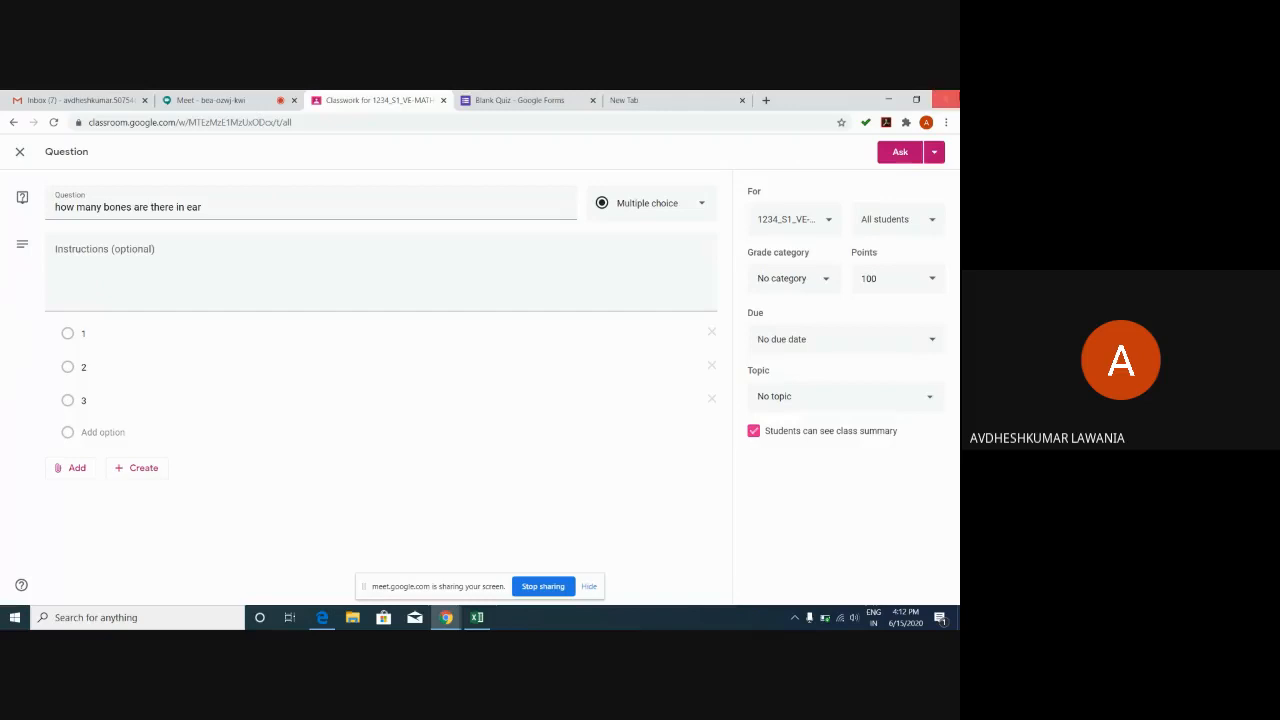
{"action": "left_click", "coordinate": [934, 152]}
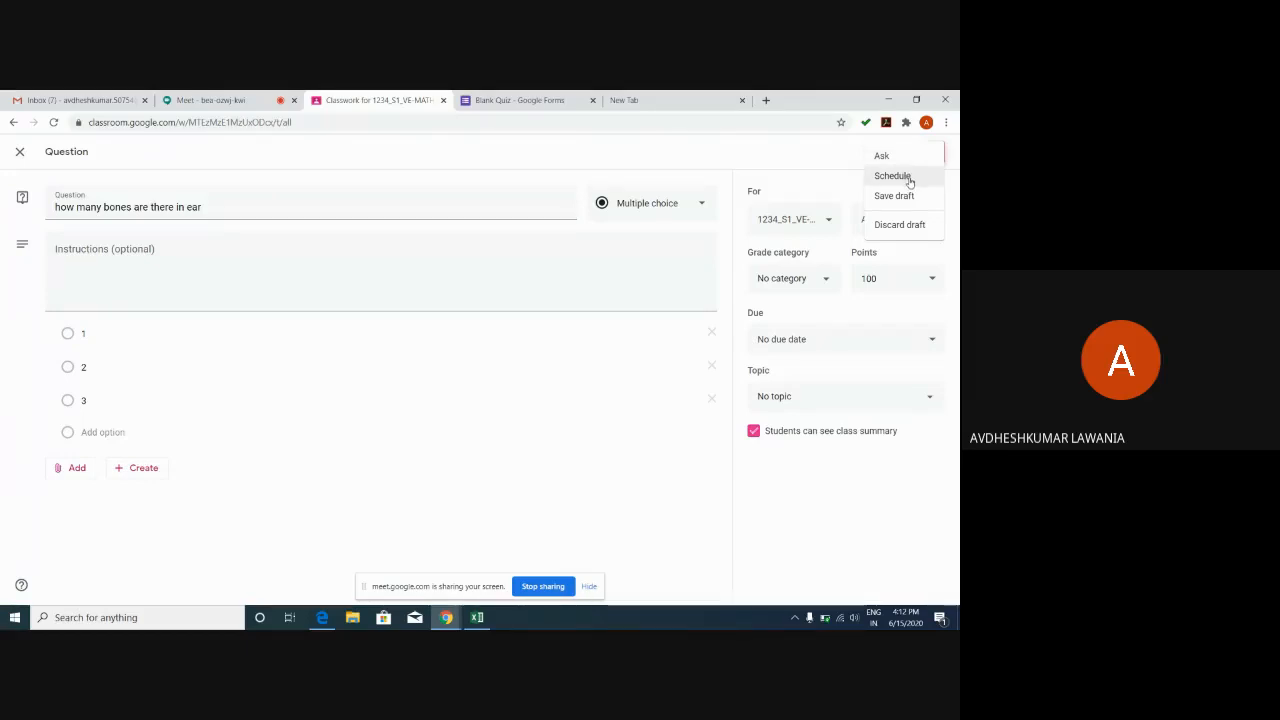
{"action": "left_click", "coordinate": [795, 161]}
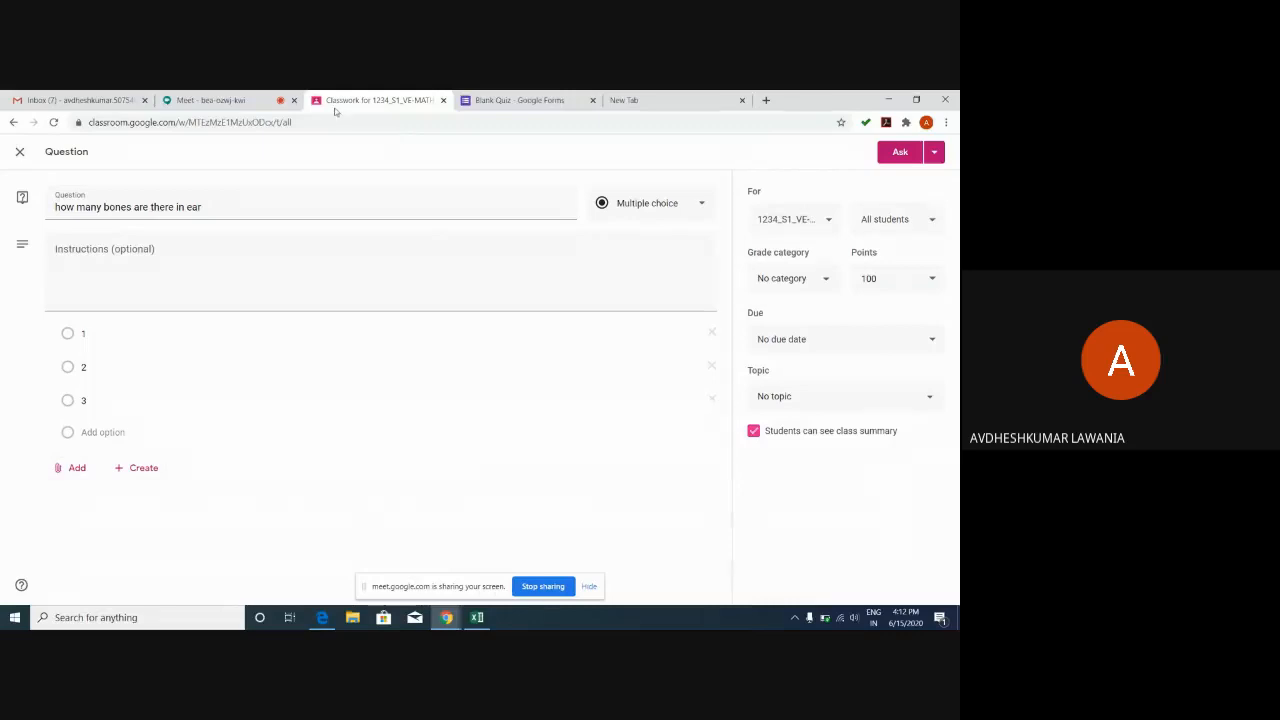
Admit the waiting person into the Meet call, then close the Blank Quiz and empty tabs.
{"action": "left_click", "coordinate": [215, 100]}
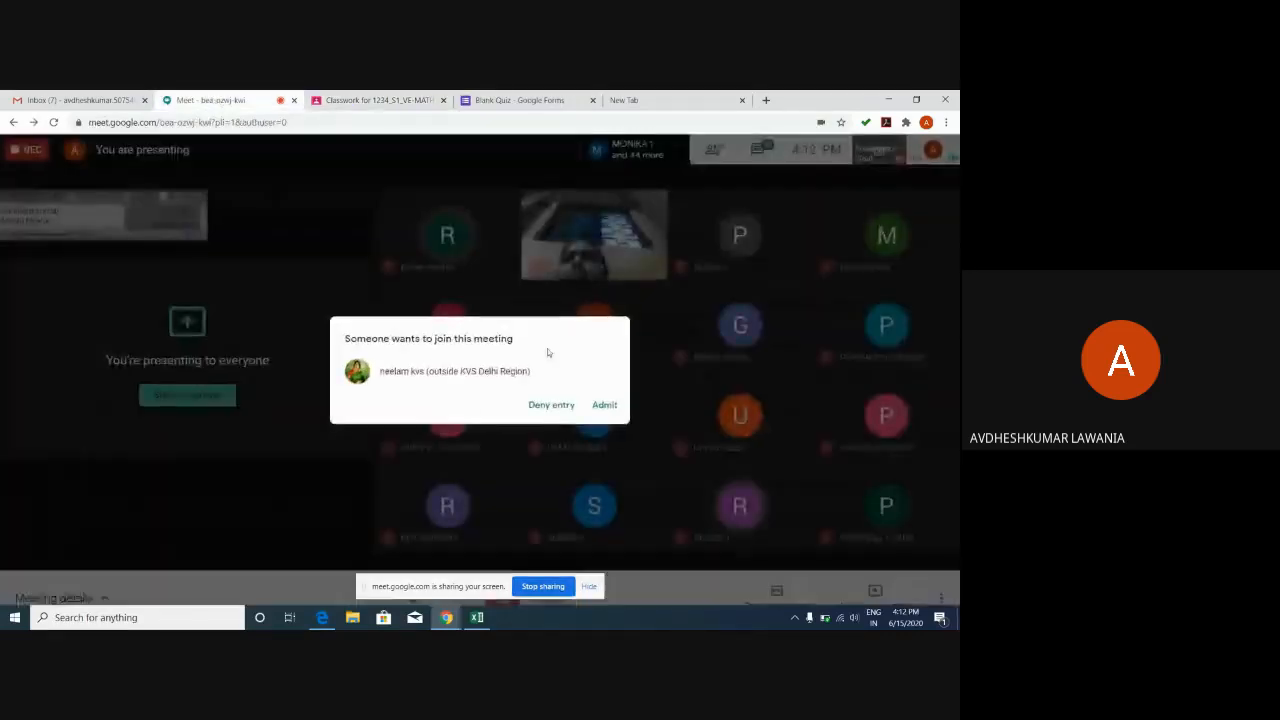
{"action": "left_click", "coordinate": [612, 407]}
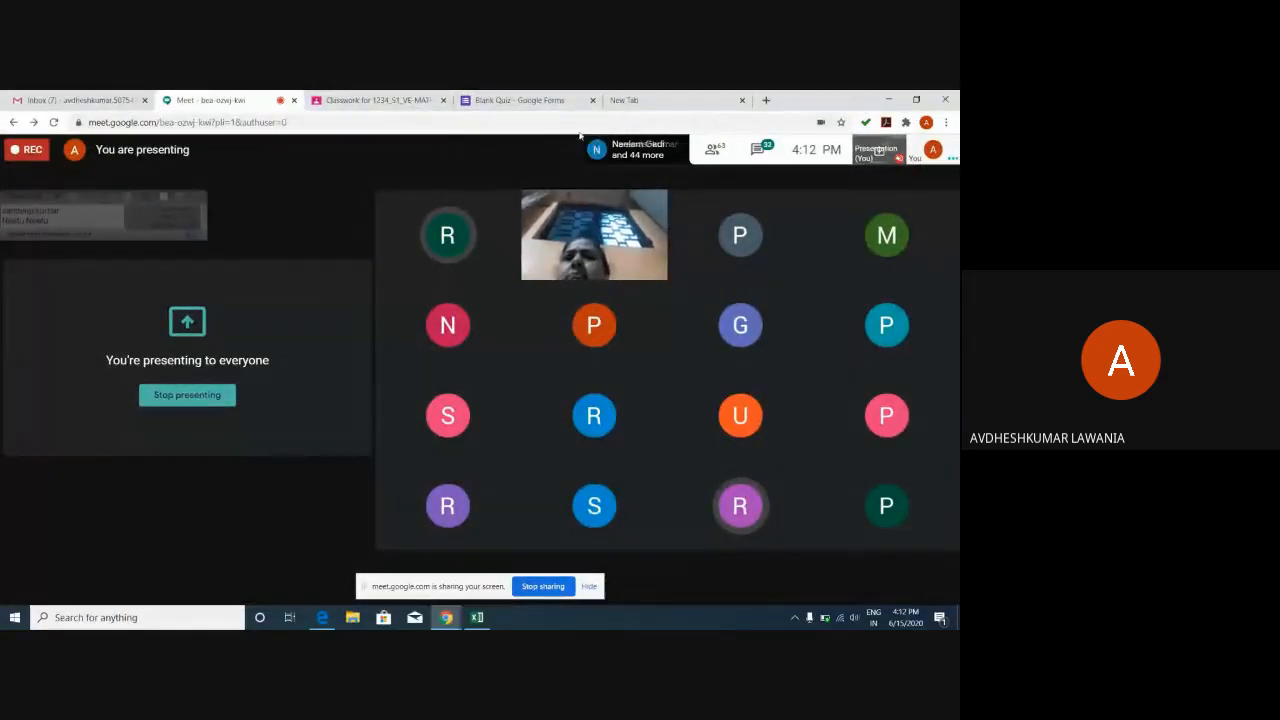
{"action": "left_click", "coordinate": [514, 102]}
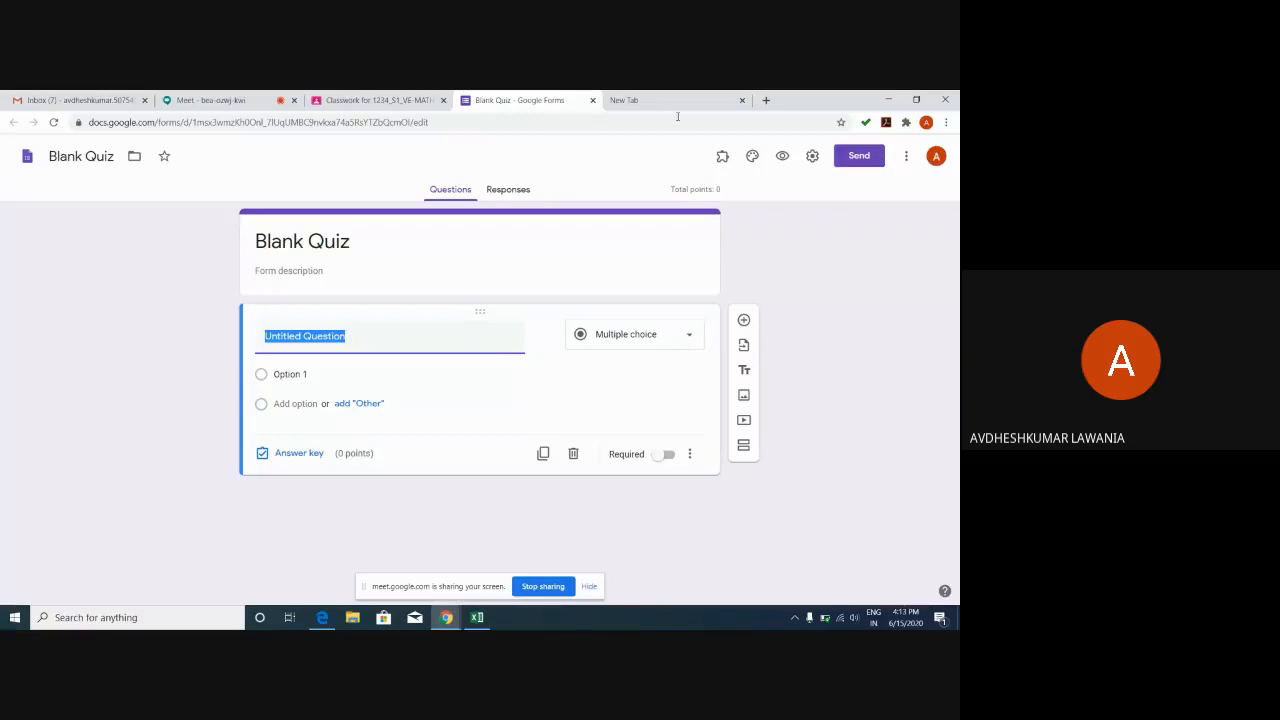
{"action": "left_click", "coordinate": [592, 101]}
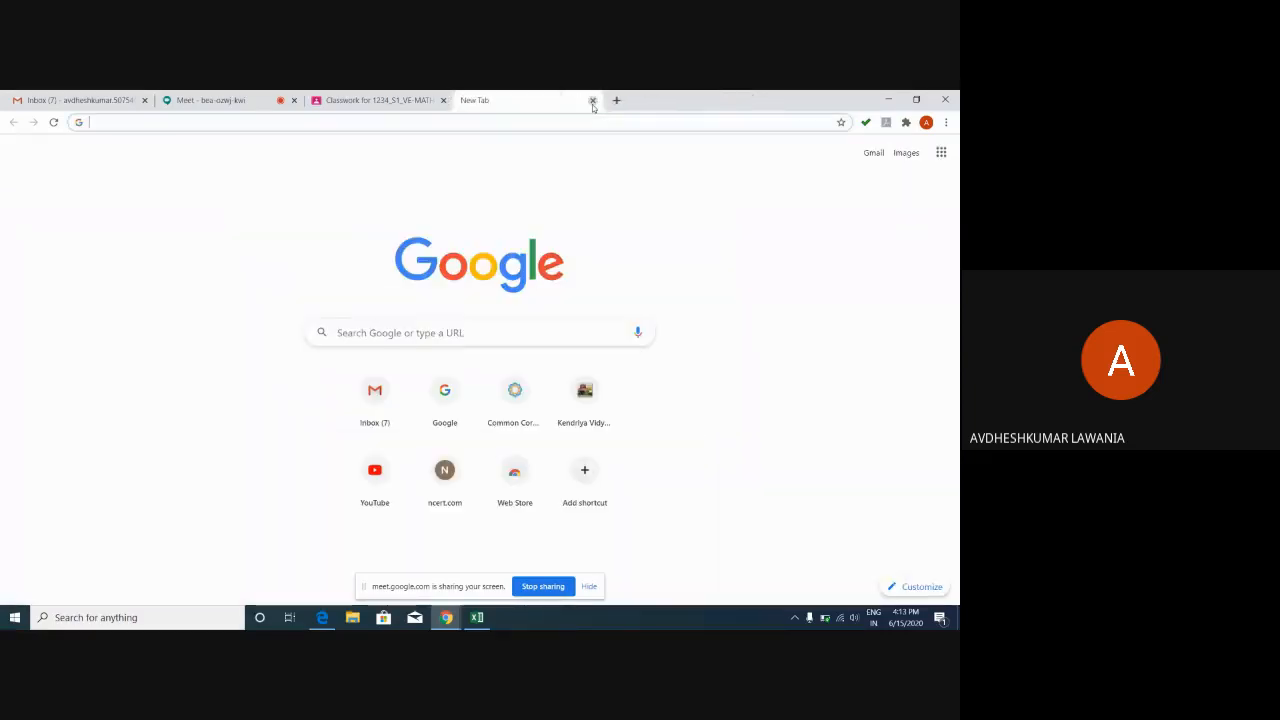
{"action": "left_click", "coordinate": [592, 101]}
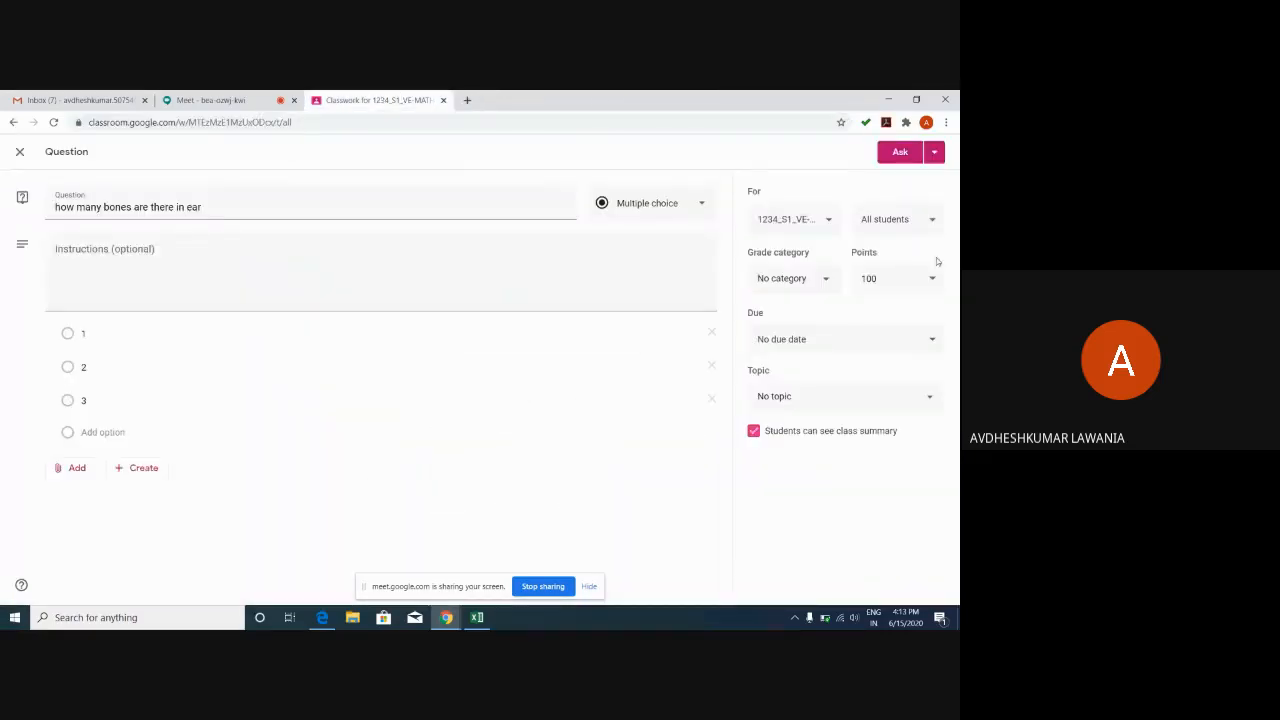
Ask the ear-bones question to the class and start a new Material post from Create.
{"action": "left_click", "coordinate": [900, 152]}
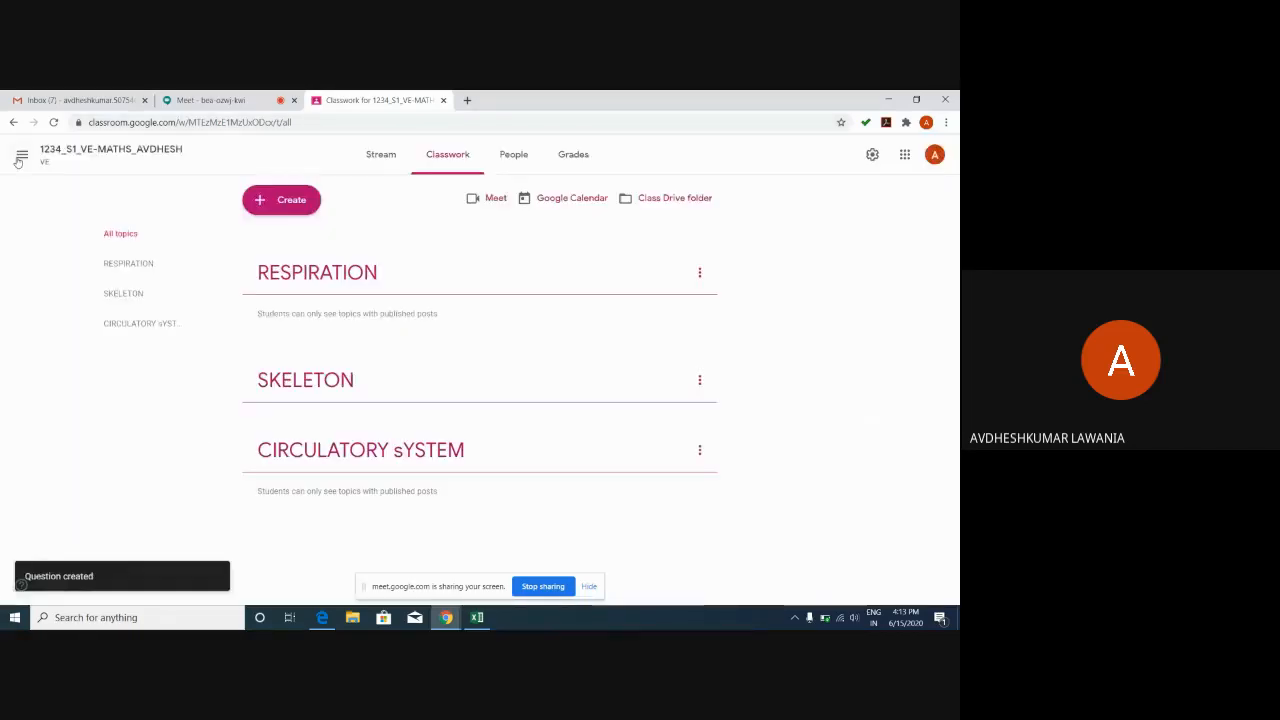
{"action": "left_click", "coordinate": [279, 201]}
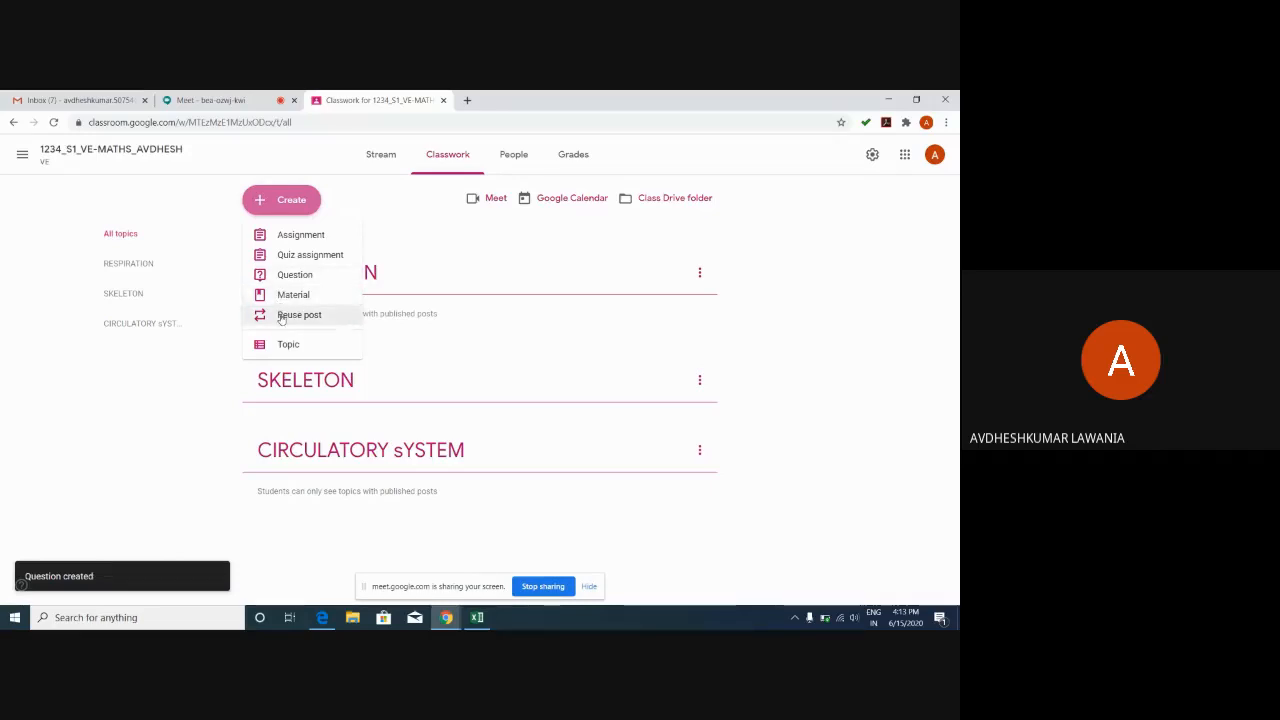
{"action": "left_click", "coordinate": [278, 295]}
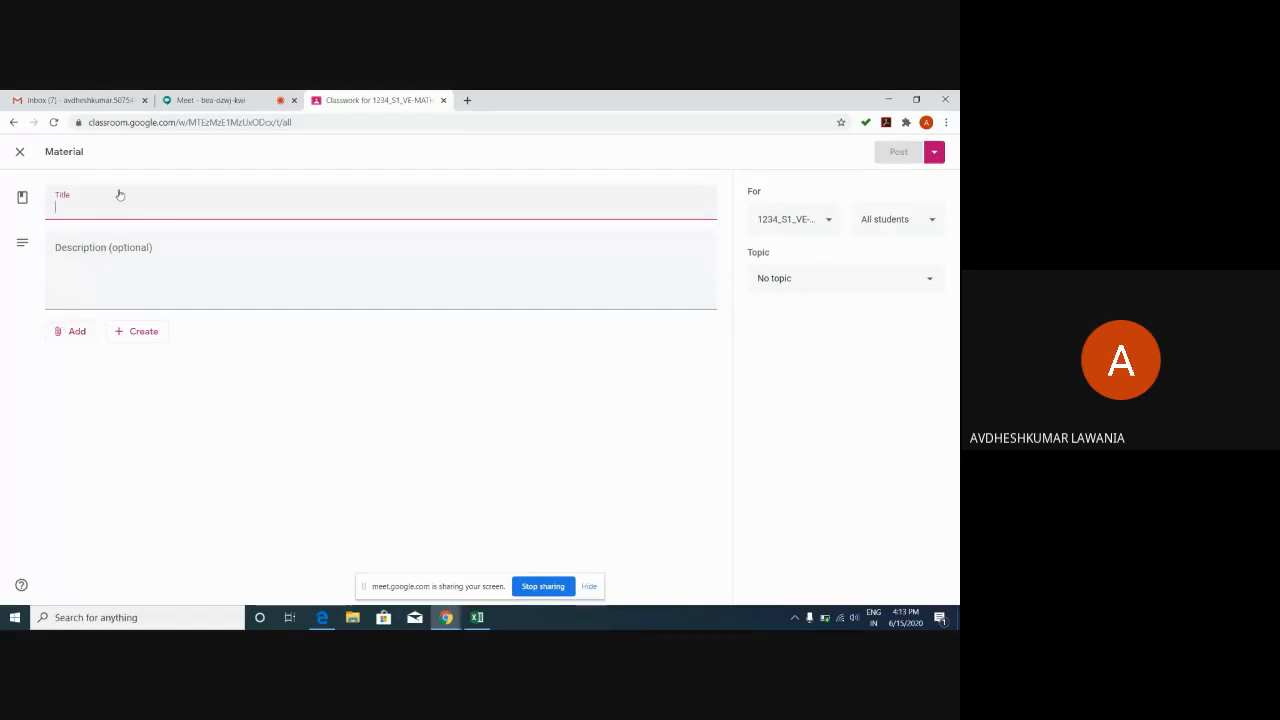
Open the material's Add attachment choices, check the Meet call, then close the choices.
{"action": "left_click", "coordinate": [74, 332]}
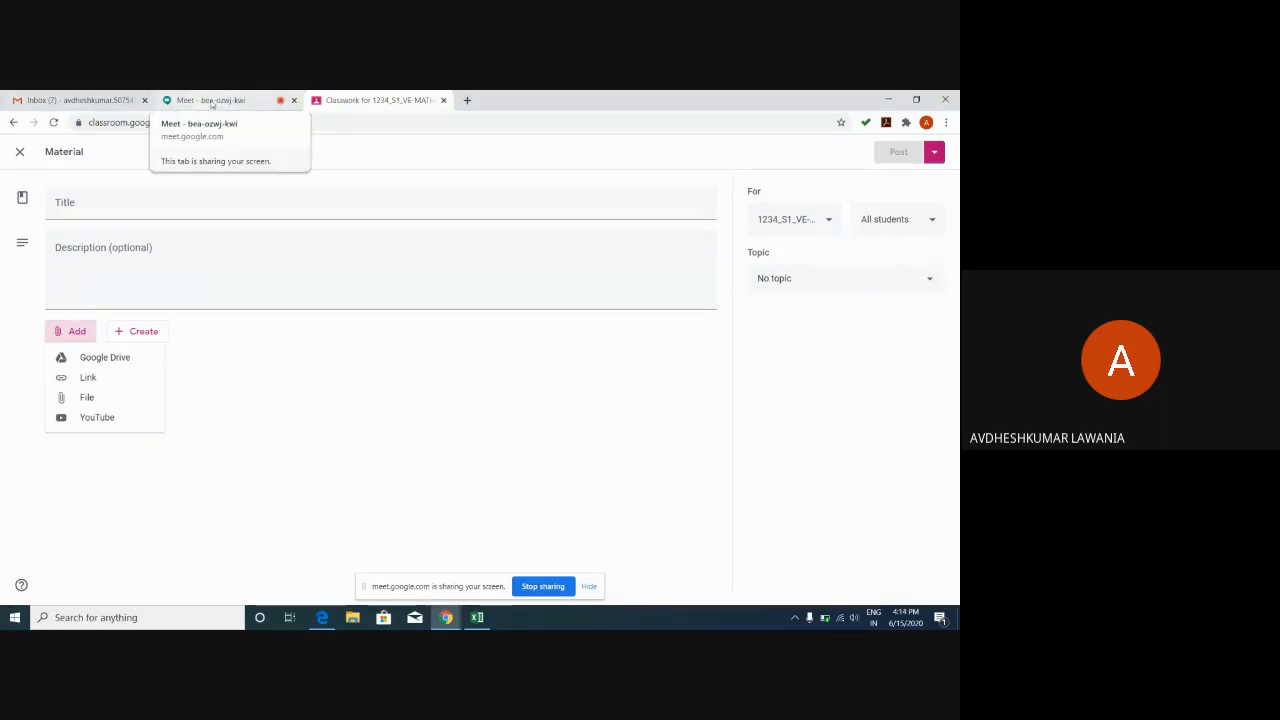
{"action": "left_click", "coordinate": [211, 101]}
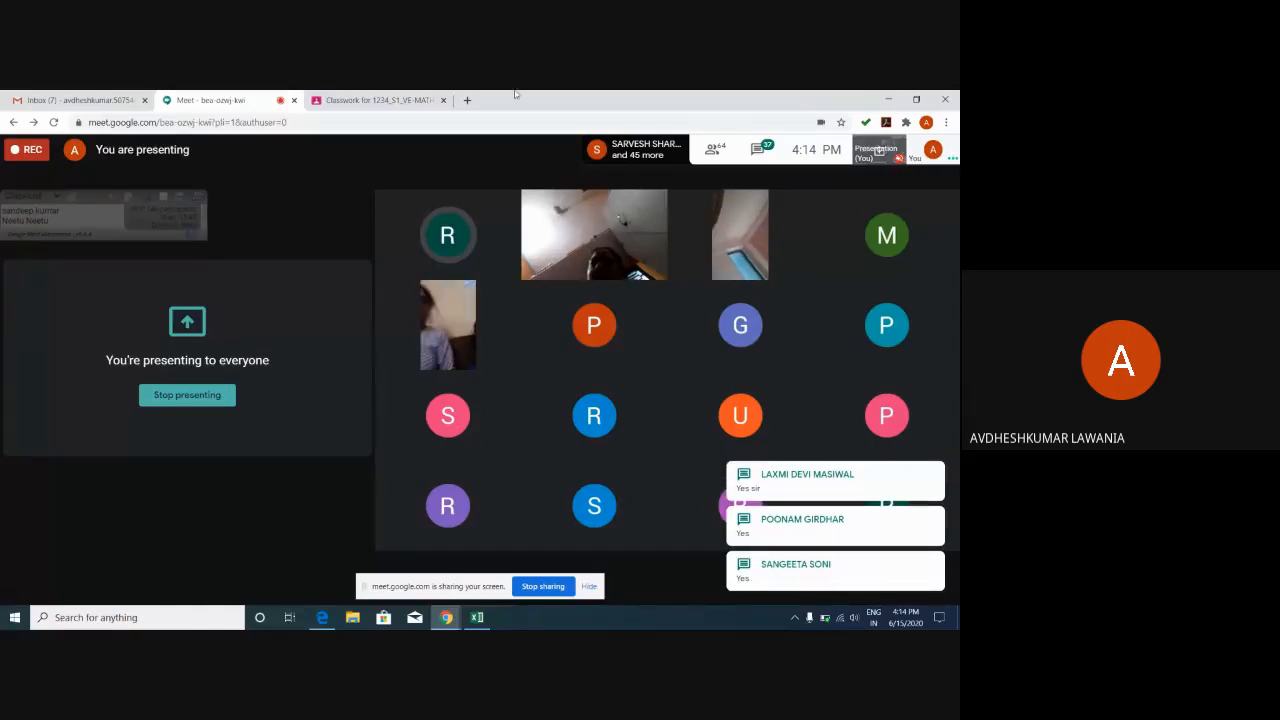
{"action": "left_click", "coordinate": [420, 98]}
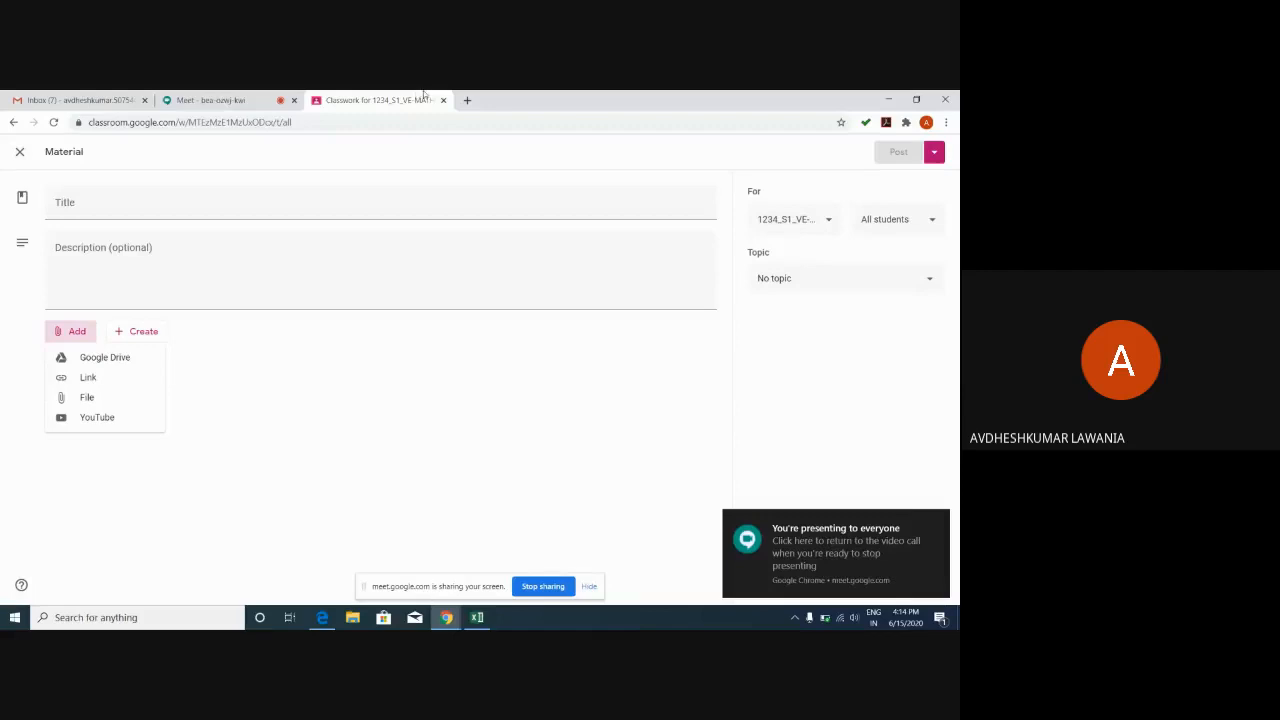
{"action": "left_click", "coordinate": [17, 155]}
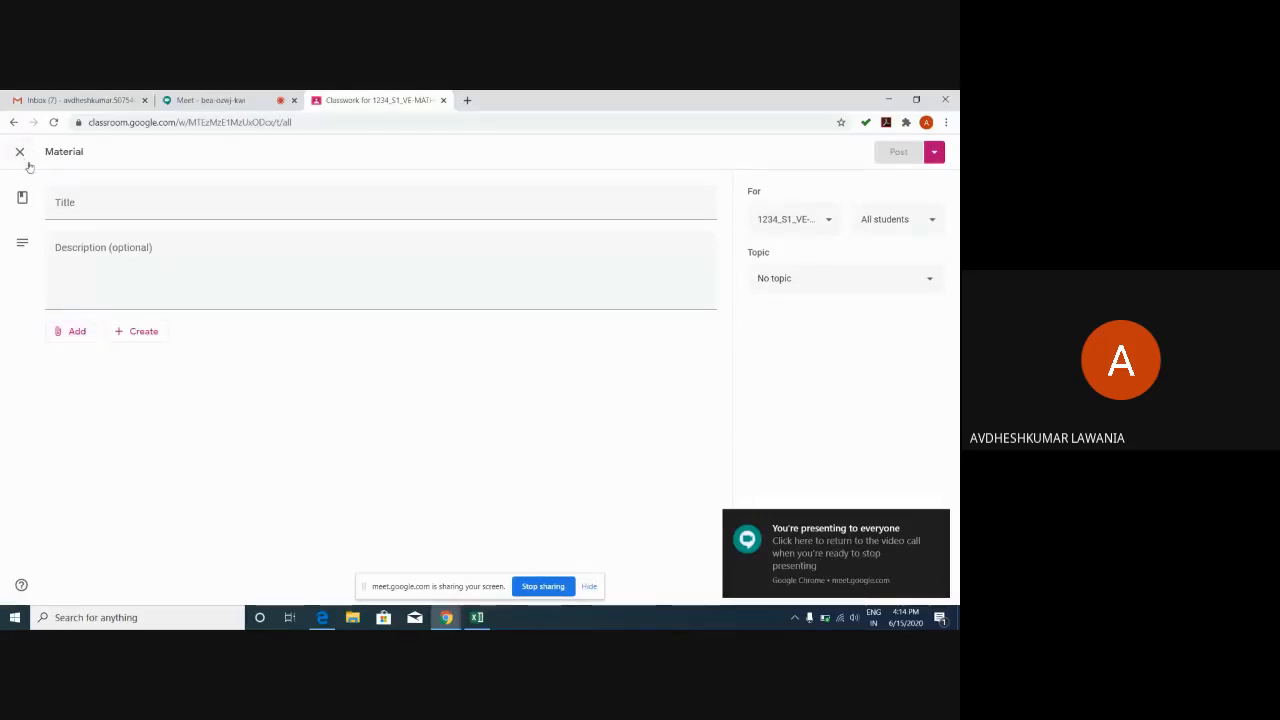
Discard the empty material draft, open the Create menu, and return to the Meet call.
{"action": "left_click", "coordinate": [19, 152]}
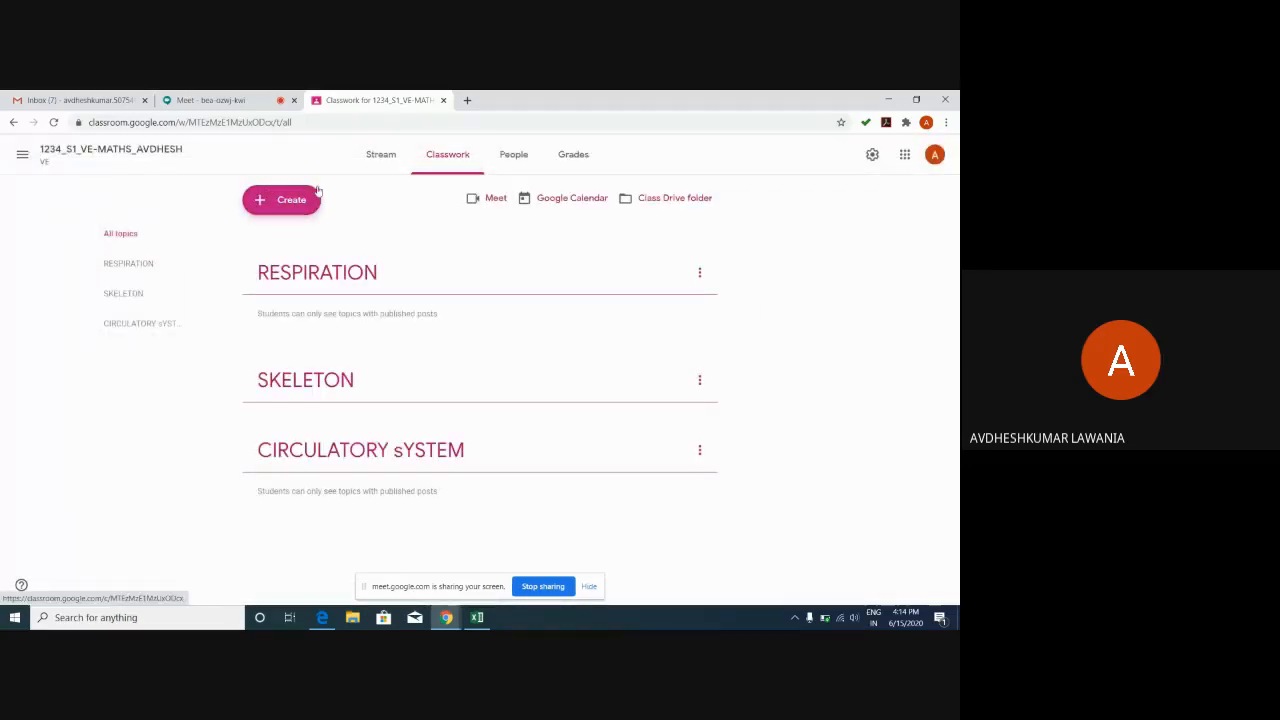
{"action": "left_click", "coordinate": [291, 210]}
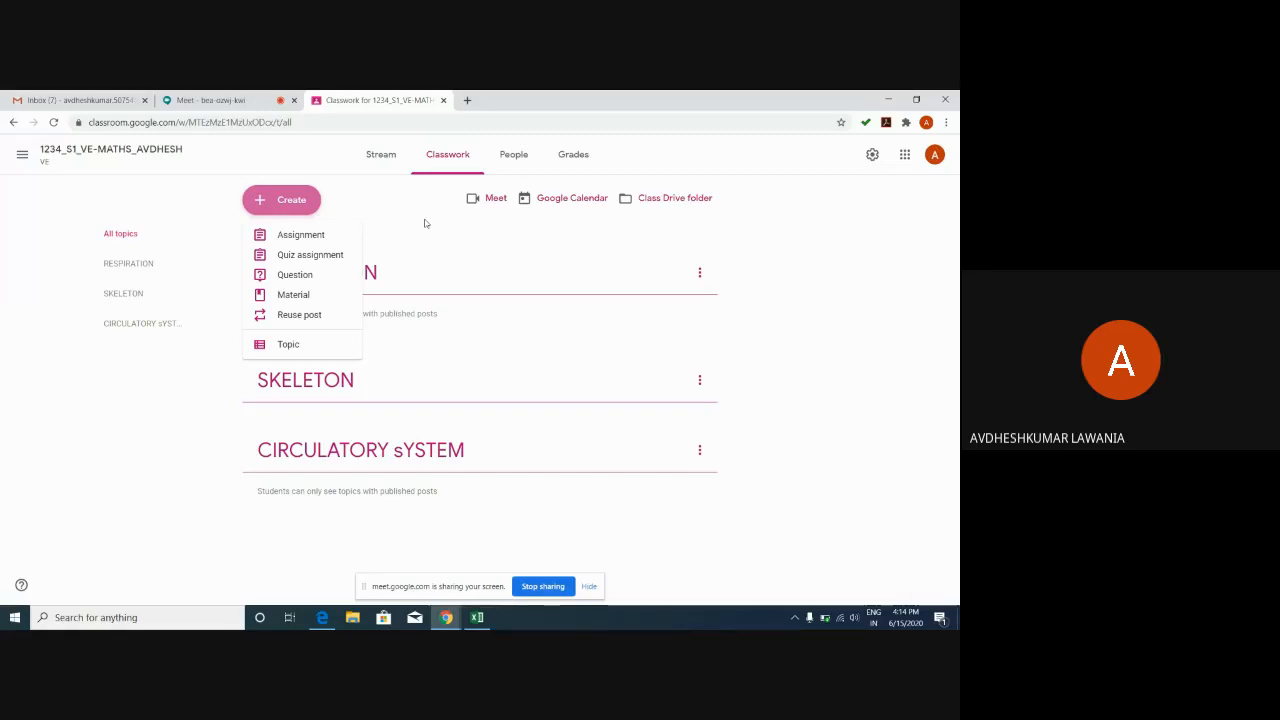
{"action": "left_click", "coordinate": [240, 100]}
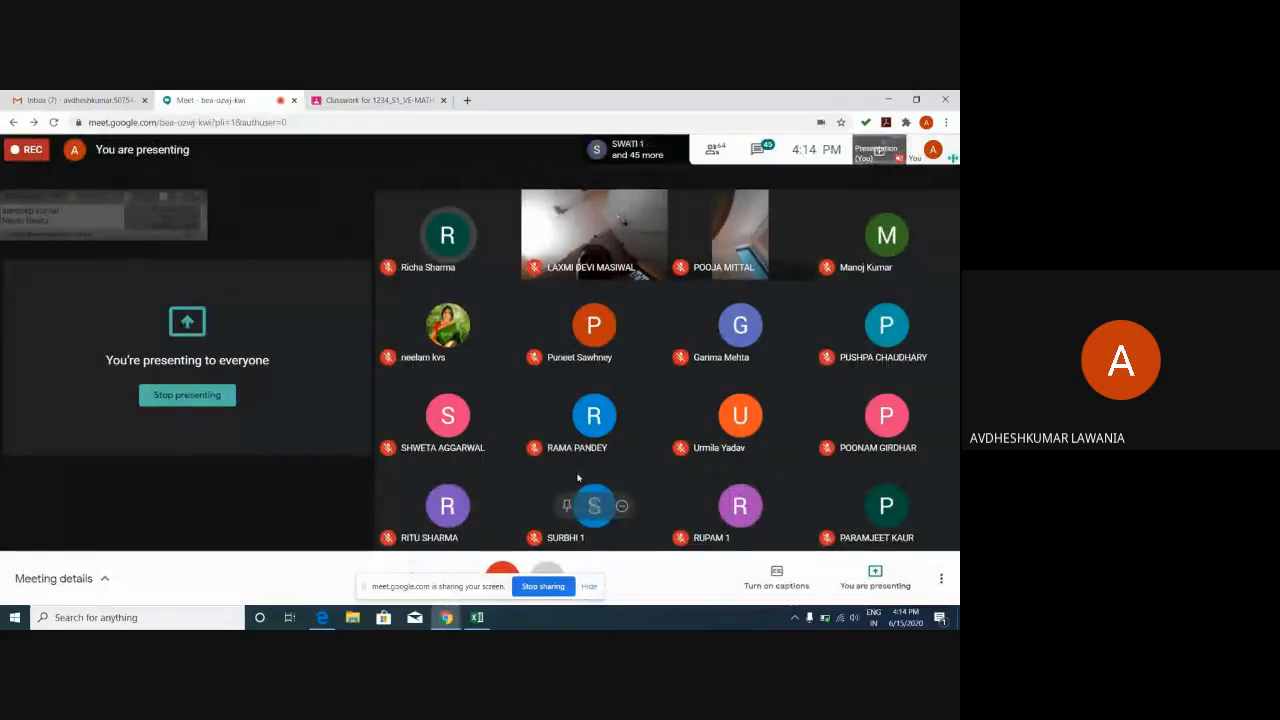
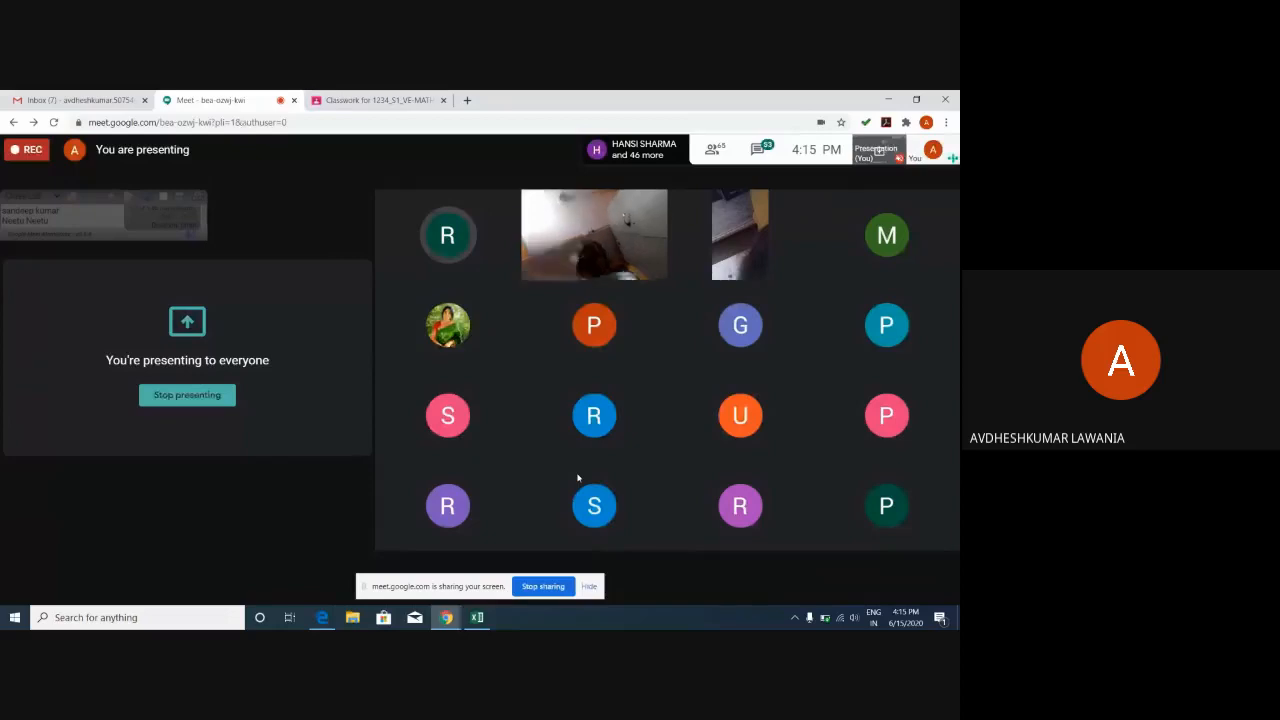
Switch to the Classroom tab, look at the Grades gradebook, then return to the Classwork topics.
{"action": "mouse_move", "coordinate": [449, 235]}
{"action": "left_click", "coordinate": [410, 101]}
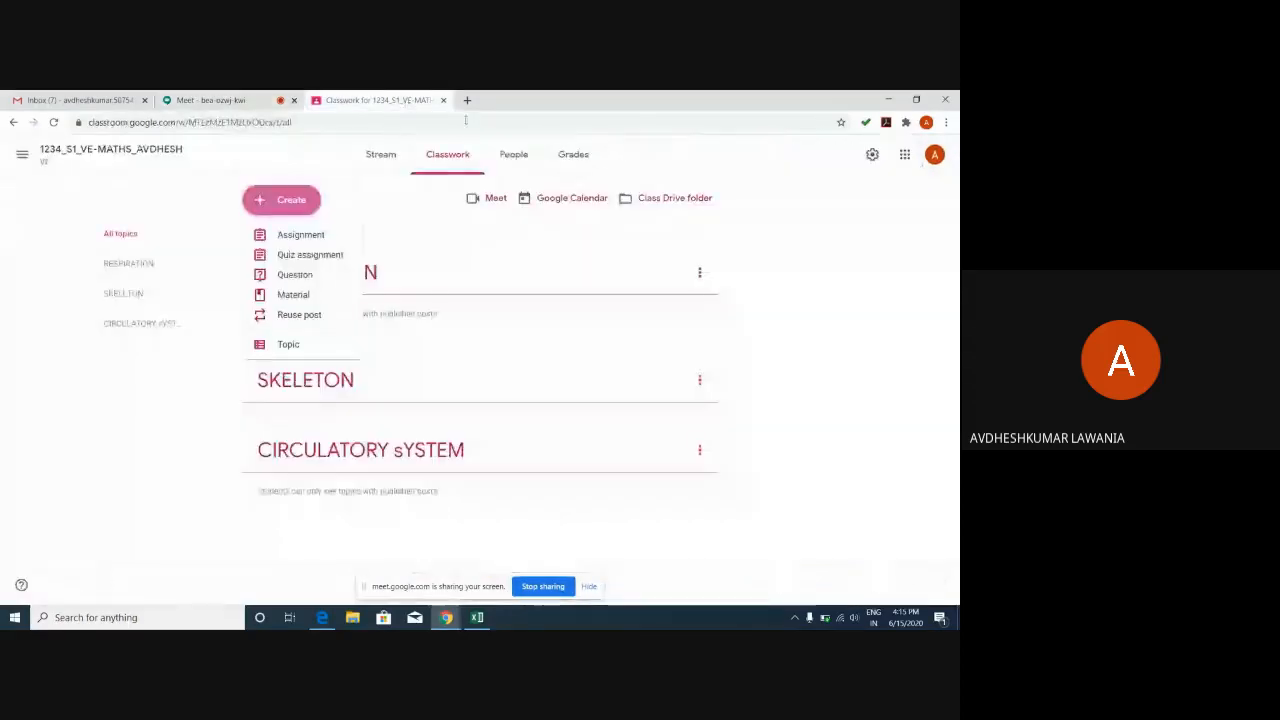
{"action": "left_click", "coordinate": [565, 162]}
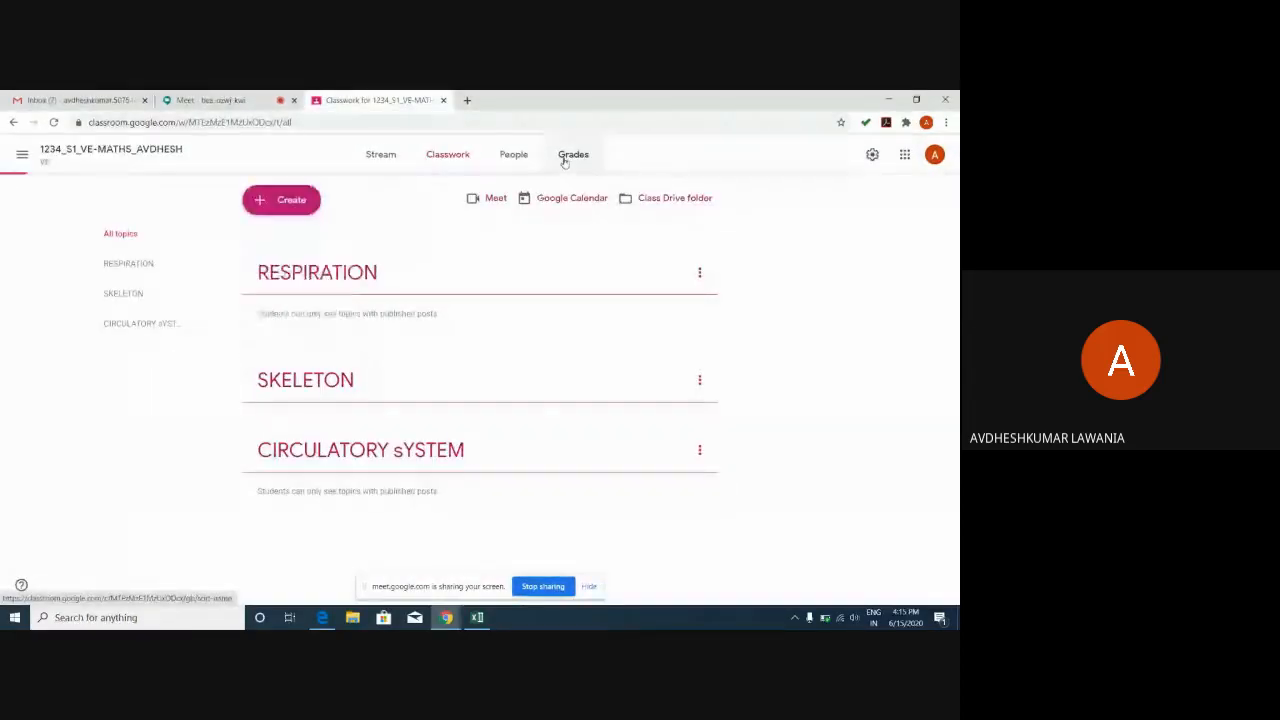
{"action": "left_click", "coordinate": [565, 162]}
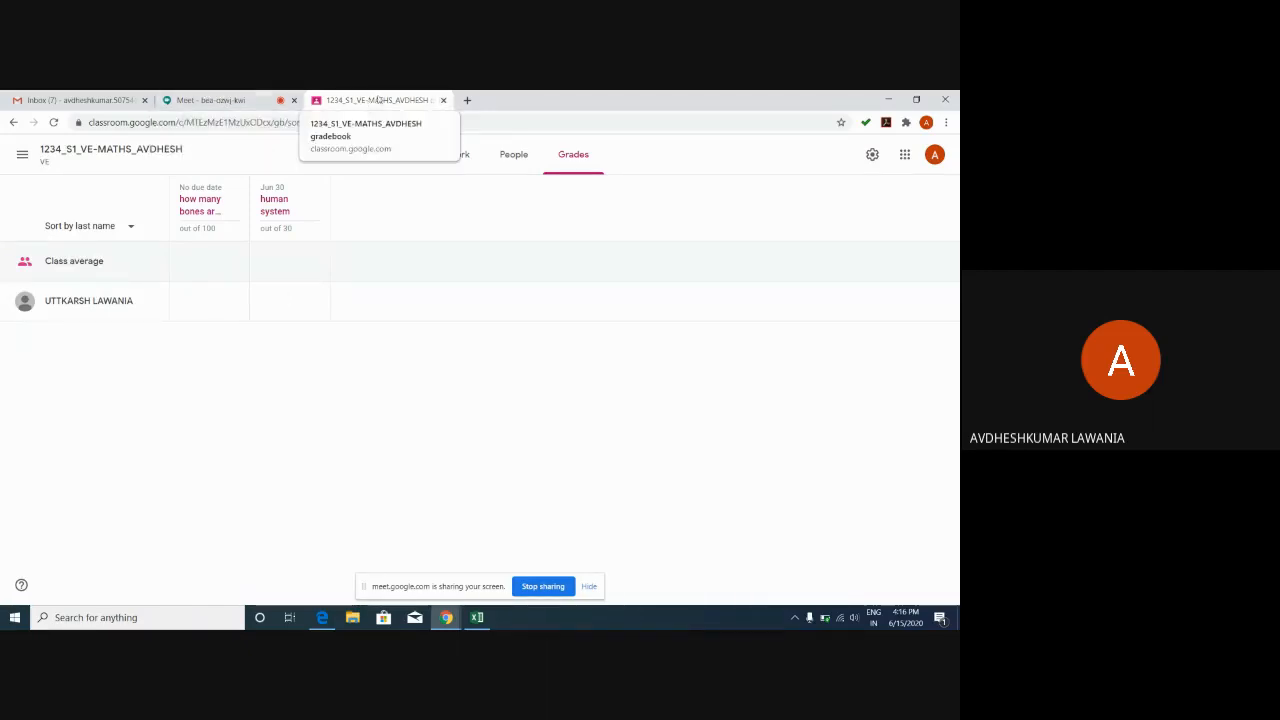
{"action": "left_click", "coordinate": [14, 123]}
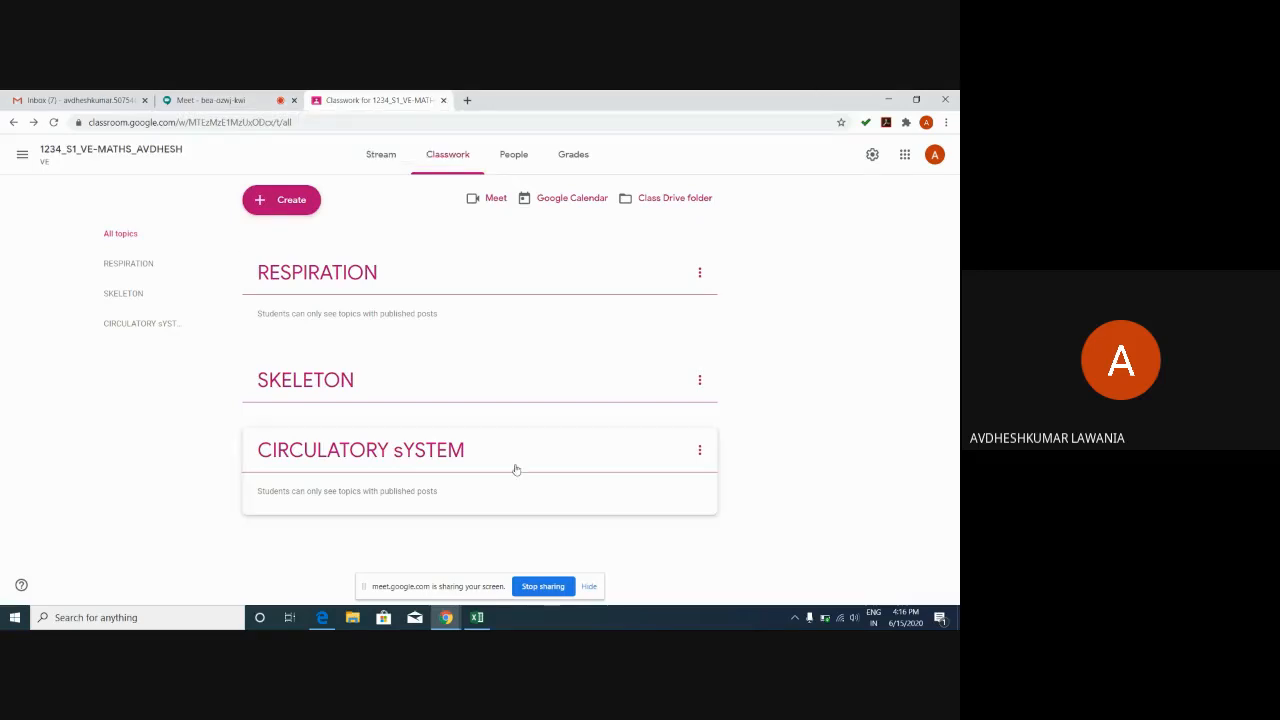
Open Mathematics class 5 and its Mathematics Holiday HW 2020-21 student work from the Stream.
{"action": "left_click", "coordinate": [23, 155]}
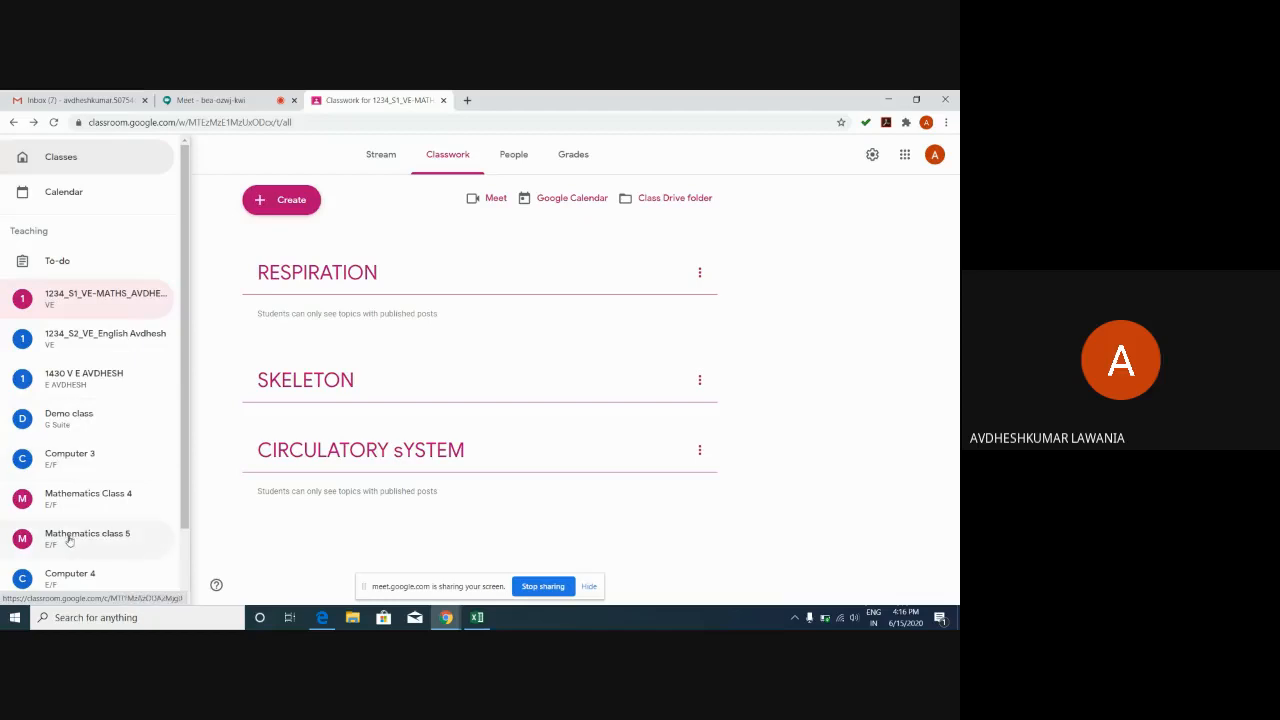
{"action": "left_click", "coordinate": [69, 540]}
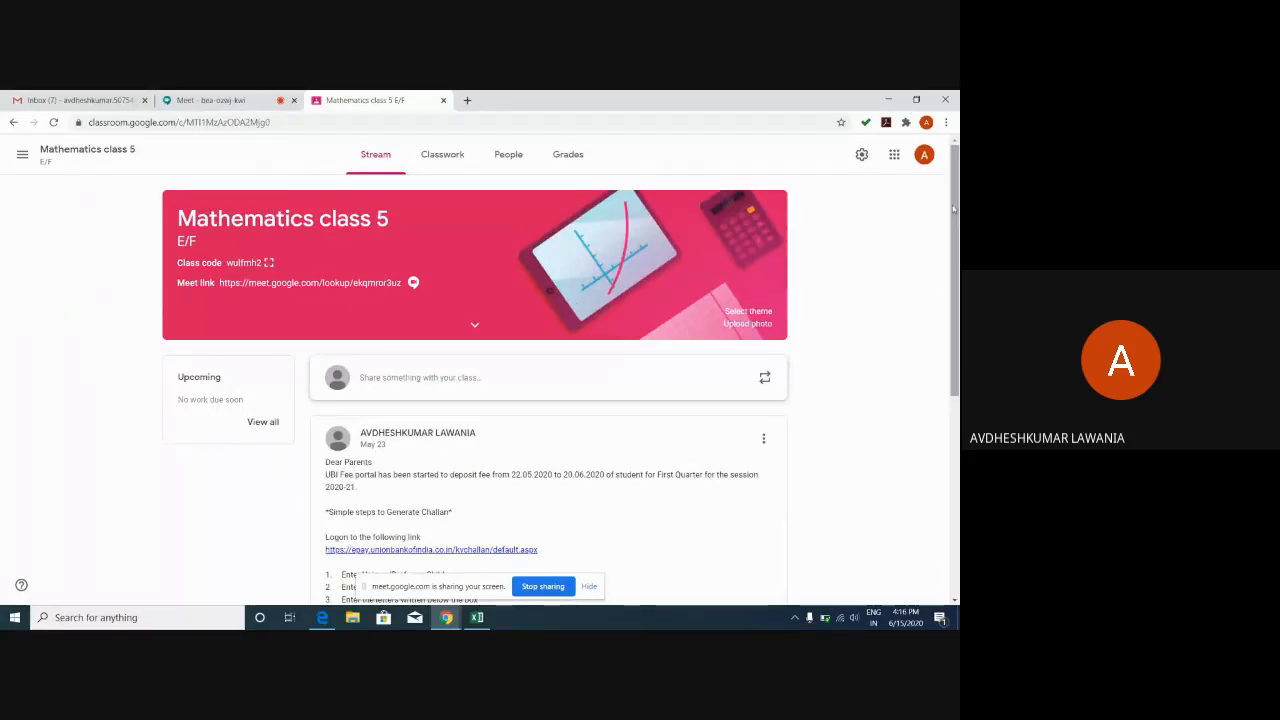
{"action": "left_click_drag", "start_coordinate": [950, 208], "coordinate": [950, 411]}
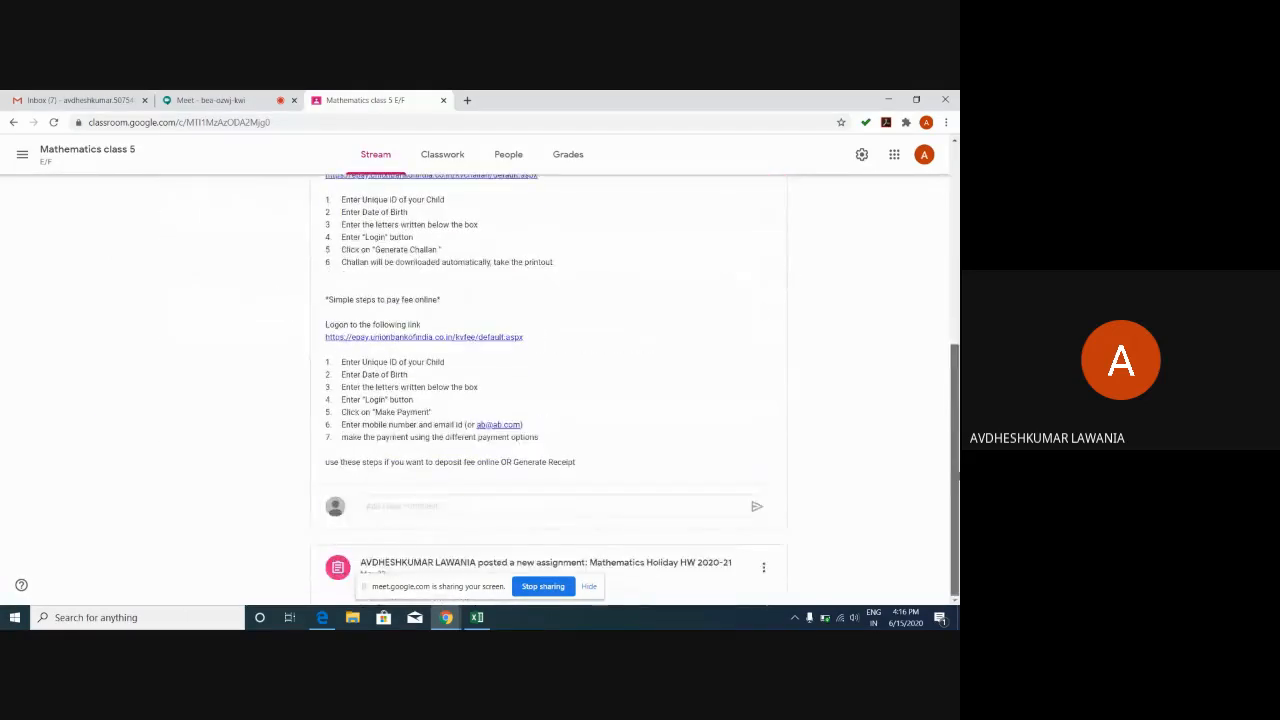
{"action": "left_click", "coordinate": [659, 571]}
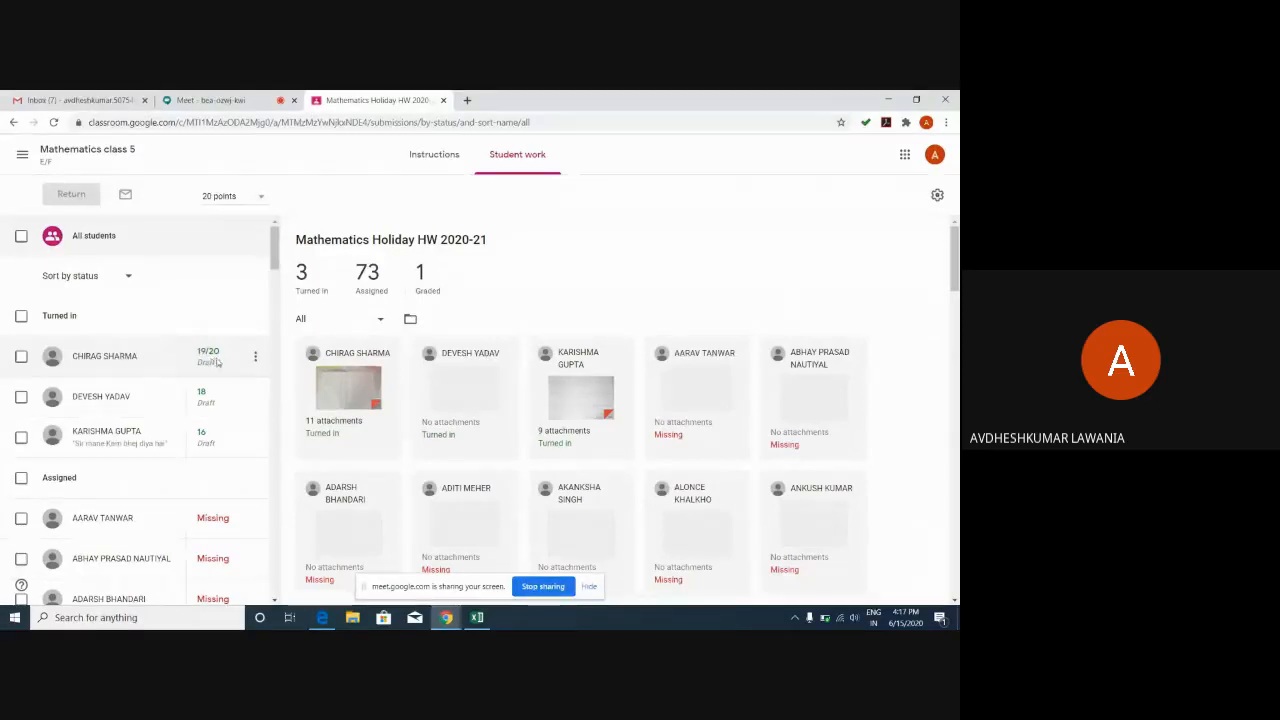
Change a turned-in student's Holiday HW grade from 16 to 12, then filter to assigned students.
{"action": "left_click", "coordinate": [208, 354]}
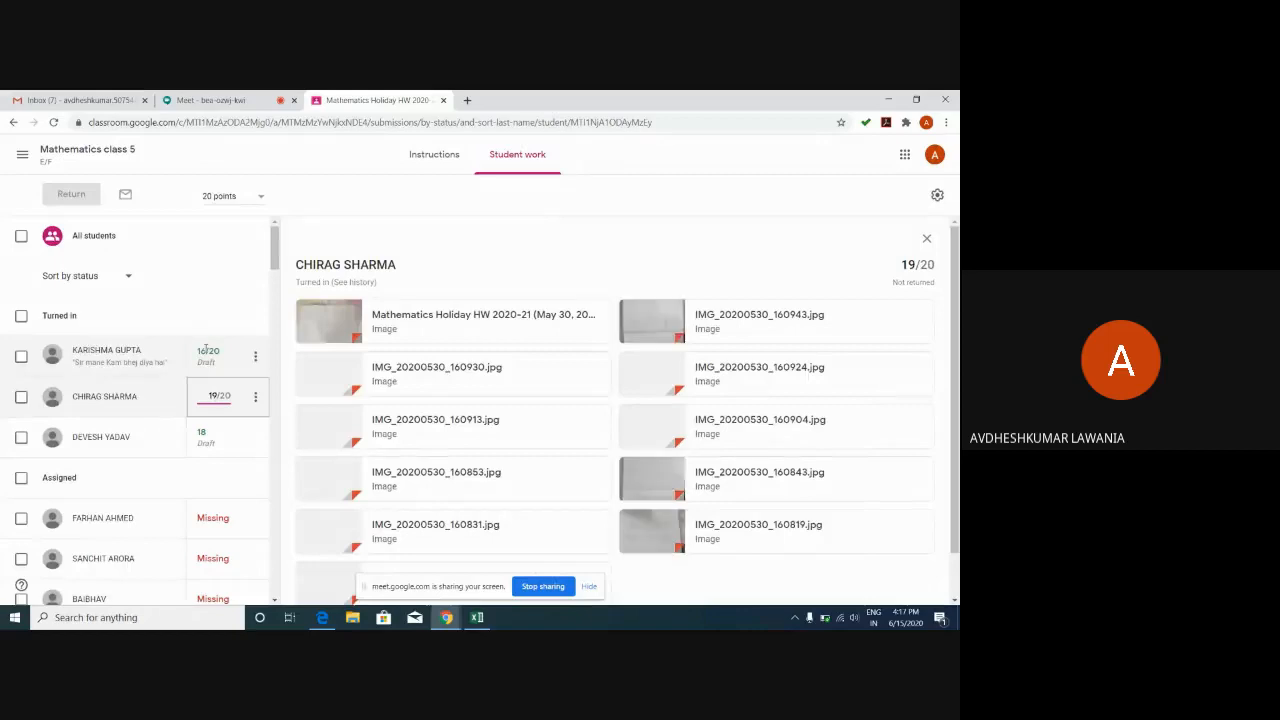
{"action": "left_click", "coordinate": [232, 355]}
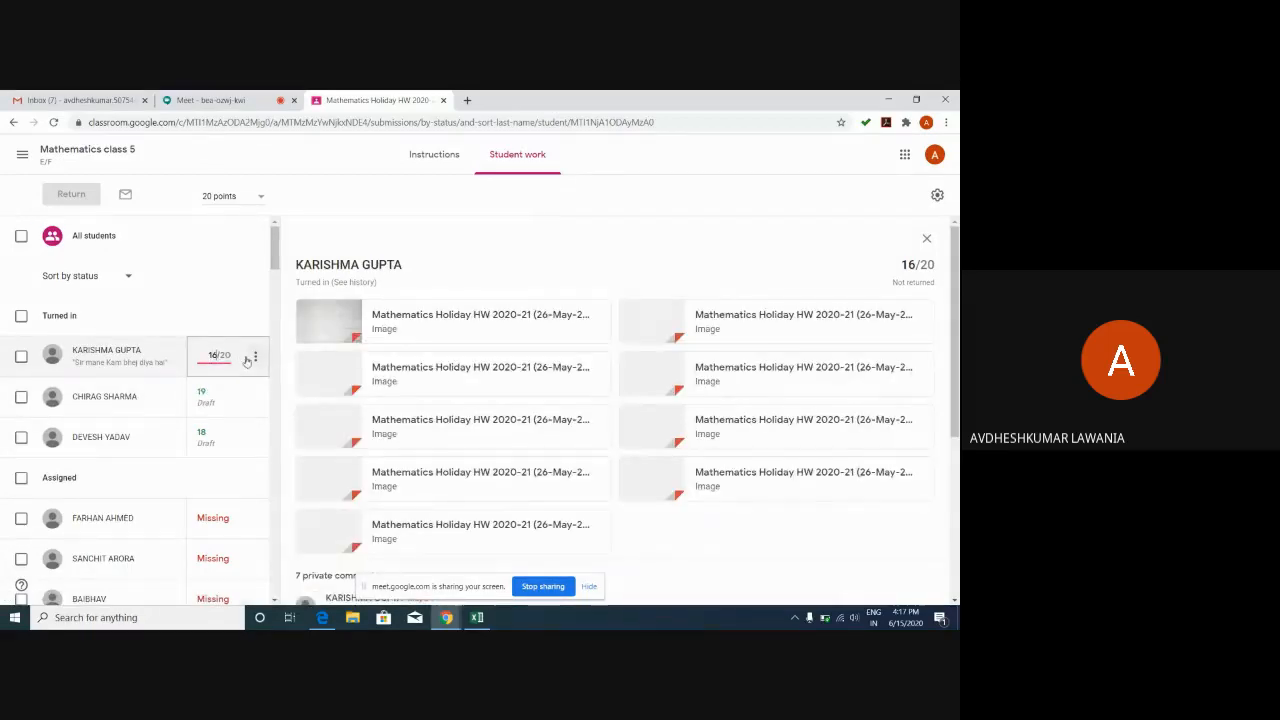
{"action": "key", "text": "BackSpace"}
{"action": "key", "text": "BackSpace"}
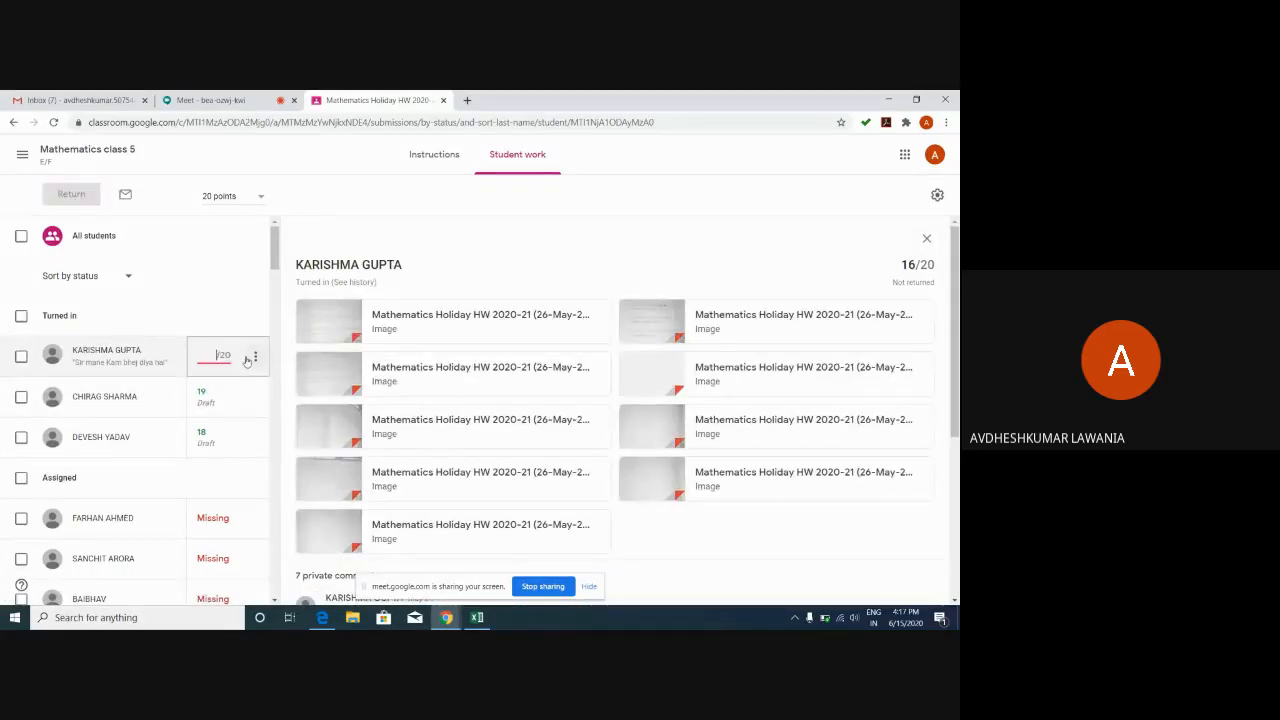
{"action": "type", "text": "12"}
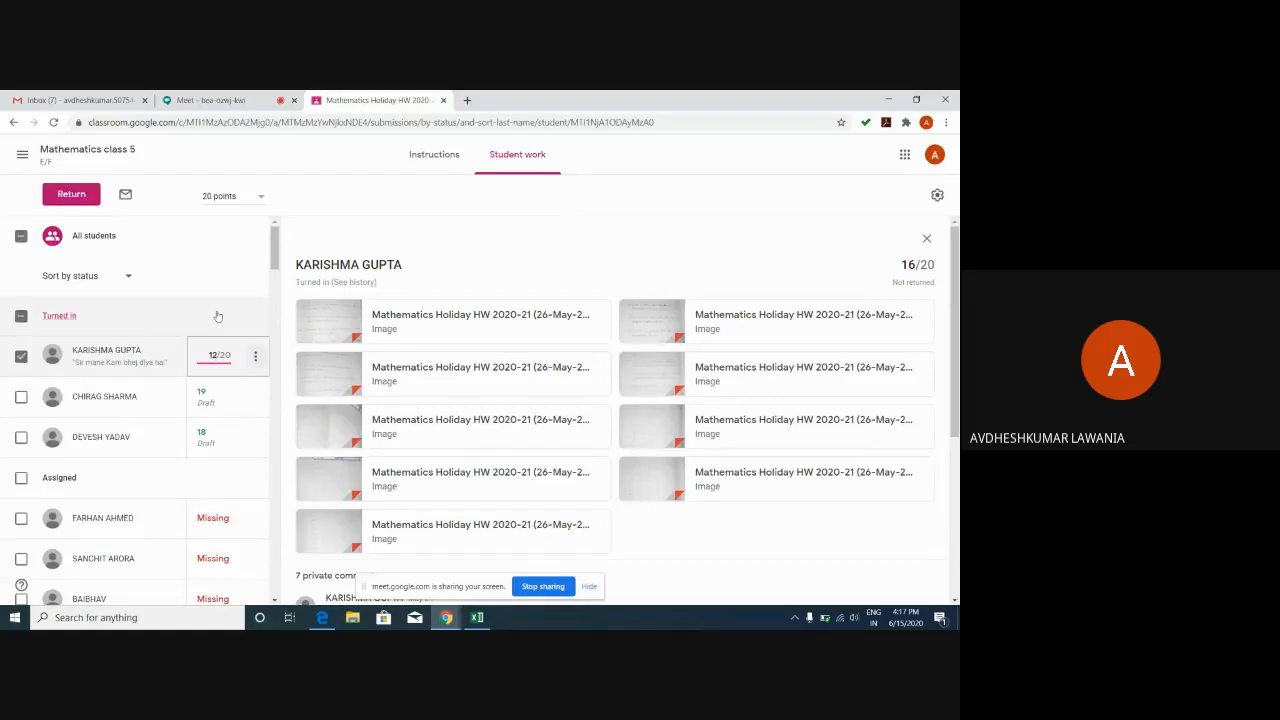
{"action": "left_click", "coordinate": [219, 481]}
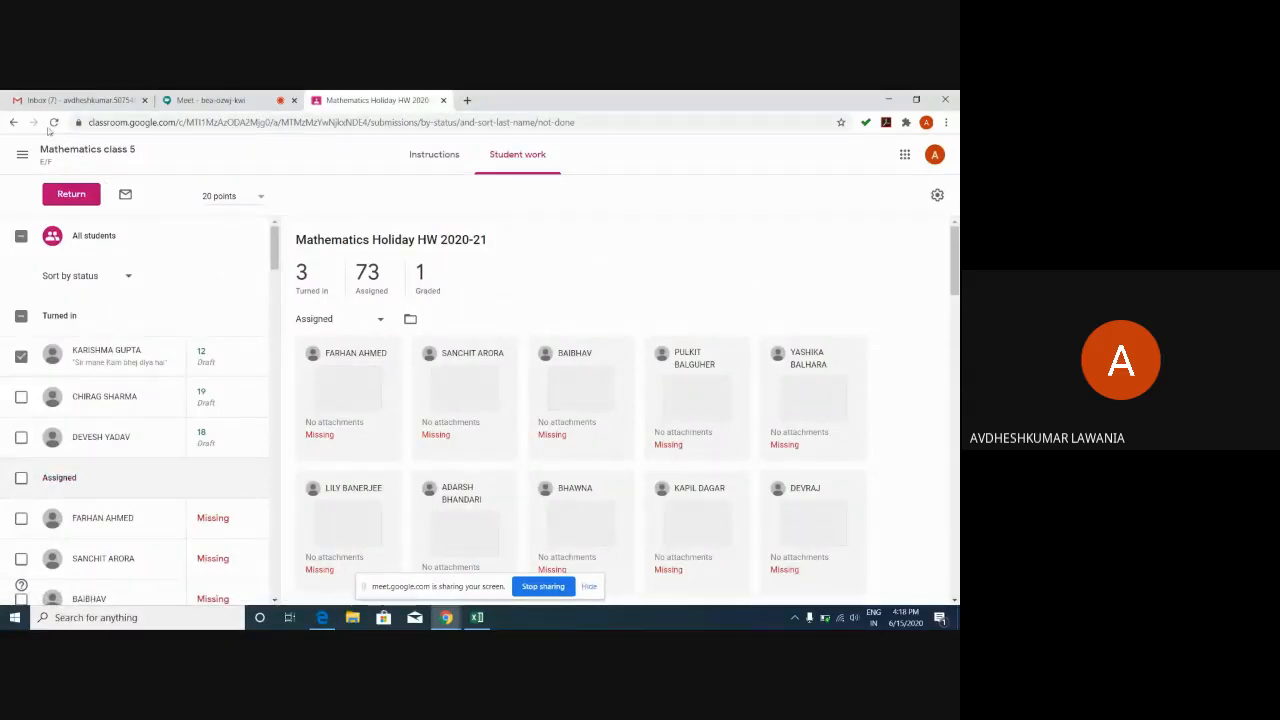
Return to the Stream, reopen the Holiday HW post, and scroll through every student's submission status.
{"action": "left_click", "coordinate": [14, 122]}
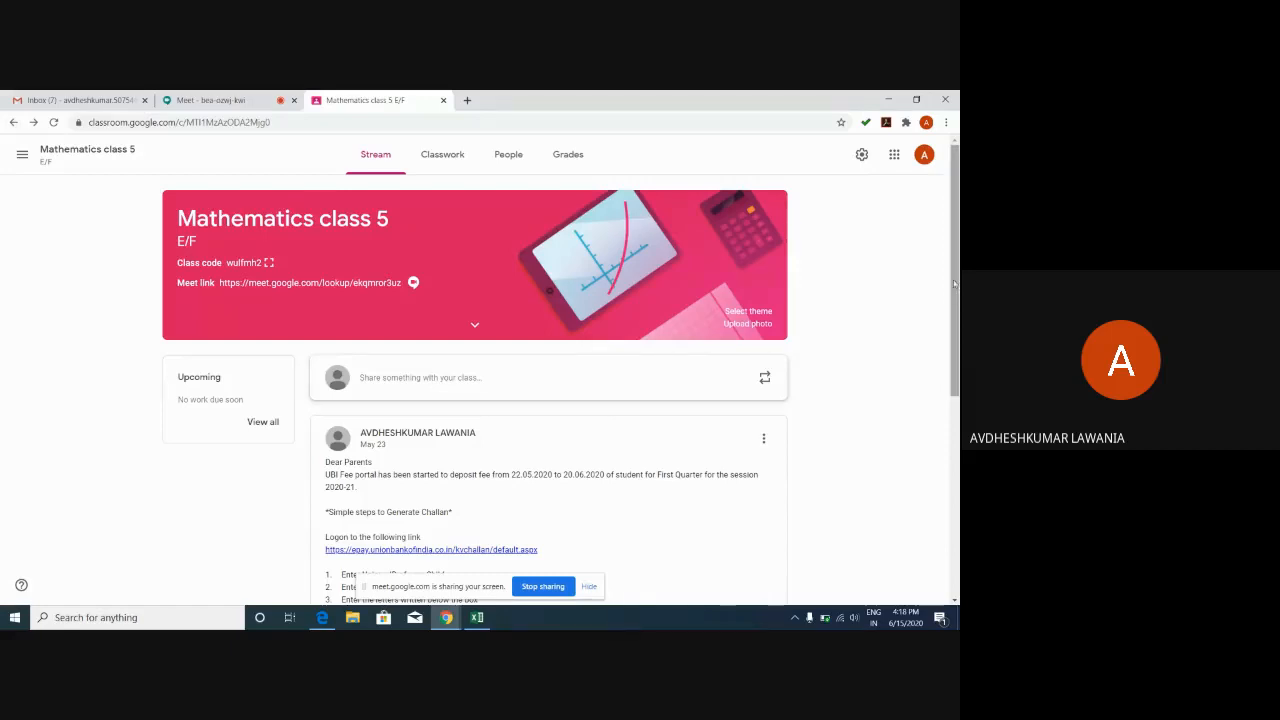
{"action": "left_click_drag", "start_coordinate": [954, 285], "coordinate": [954, 483]}
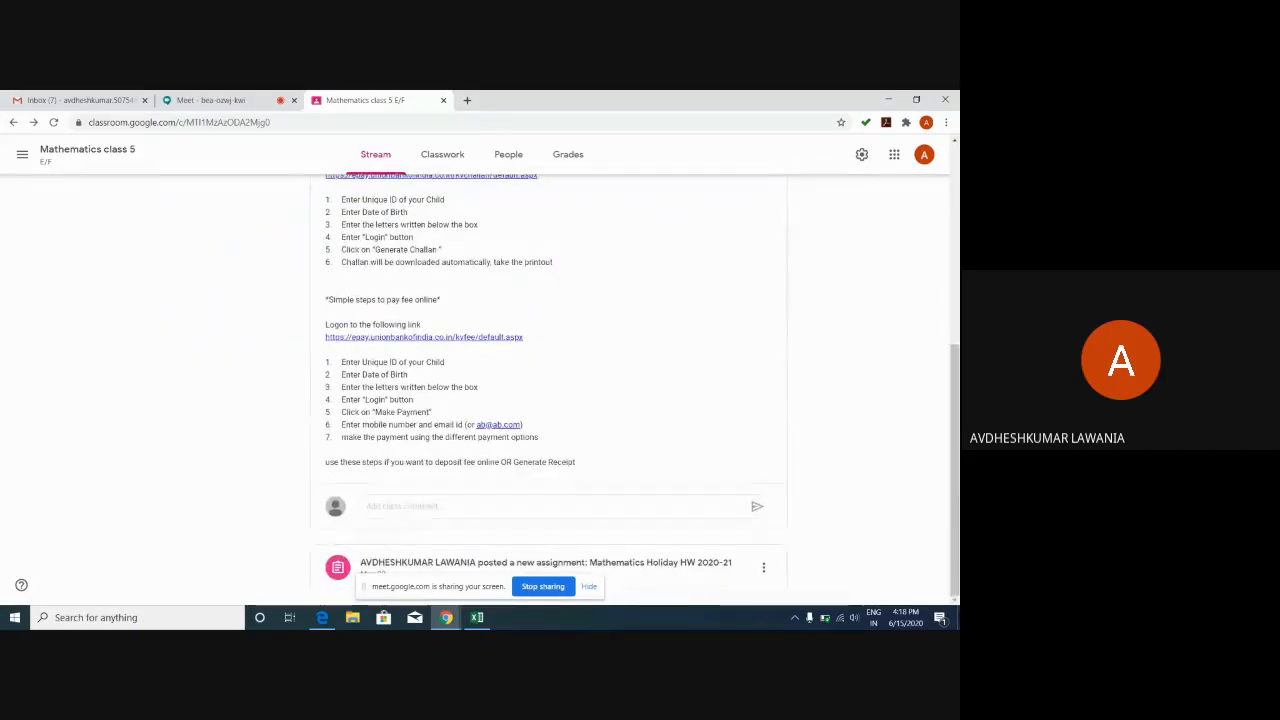
{"action": "left_click", "coordinate": [650, 566]}
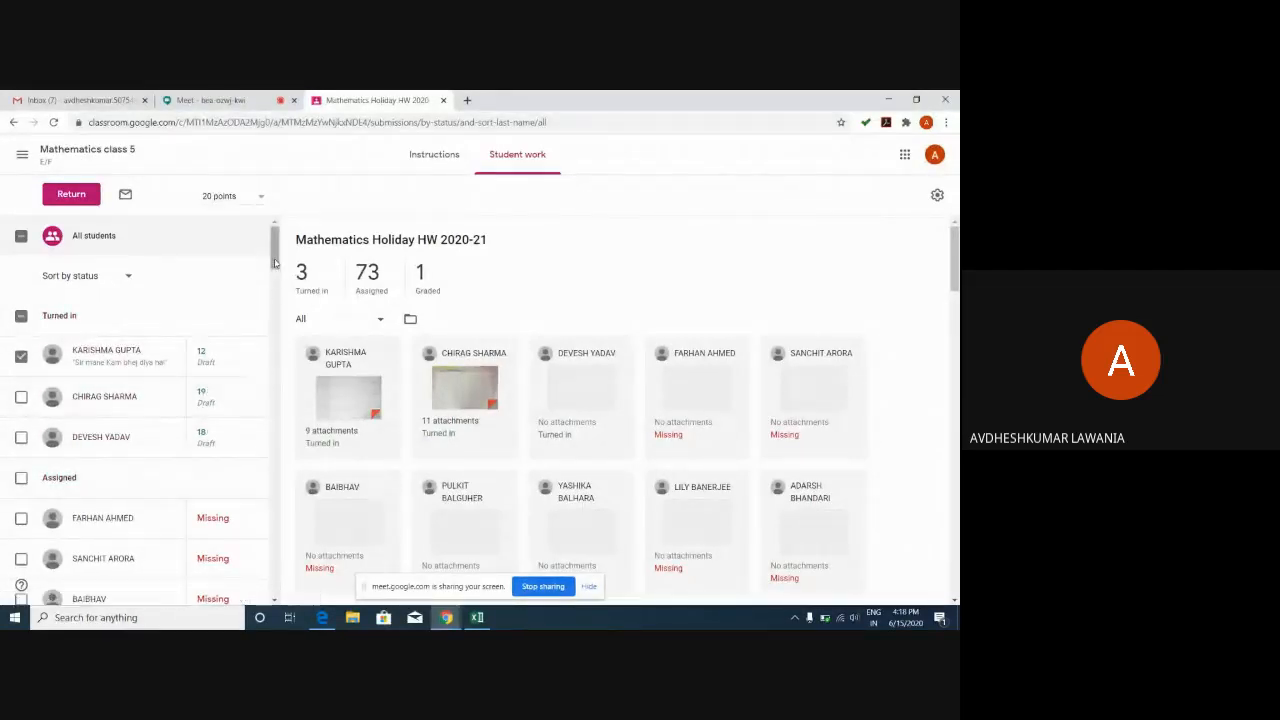
{"action": "scroll", "coordinate": [275, 261], "scroll_direction": "down", "scroll_amount": 5}
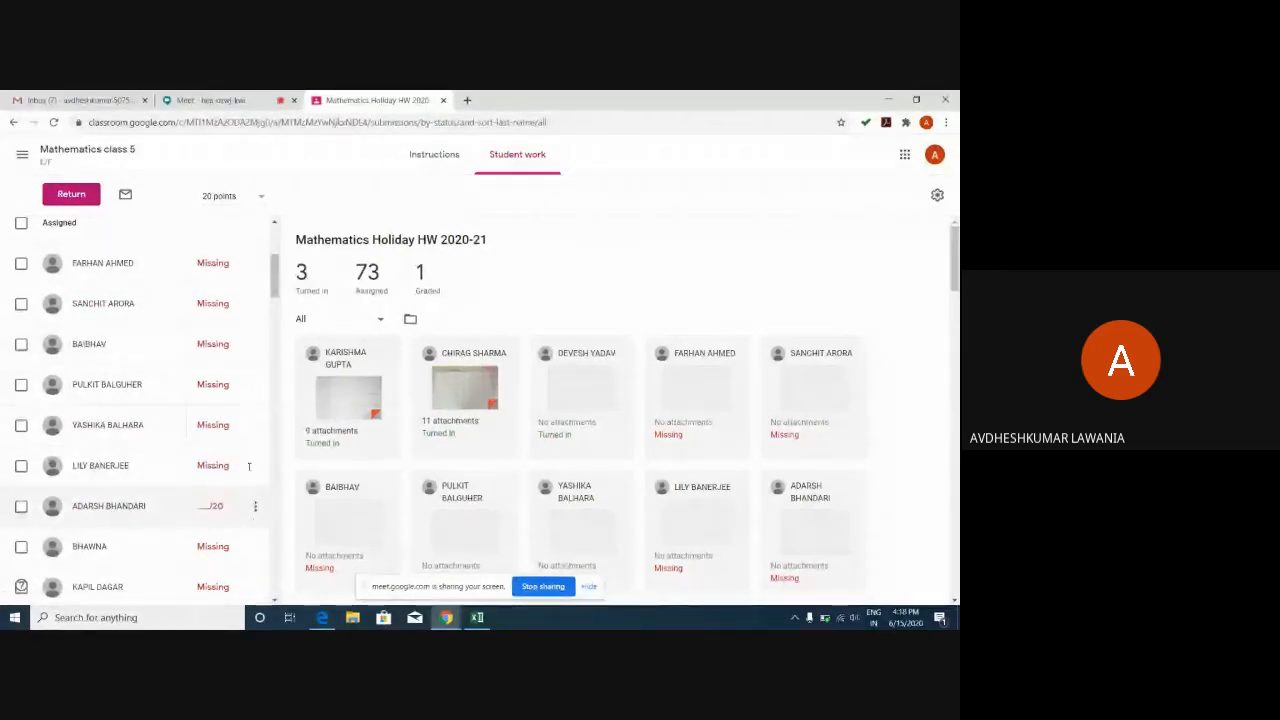
{"action": "scroll", "coordinate": [277, 280], "scroll_direction": "down", "scroll_amount": 3}
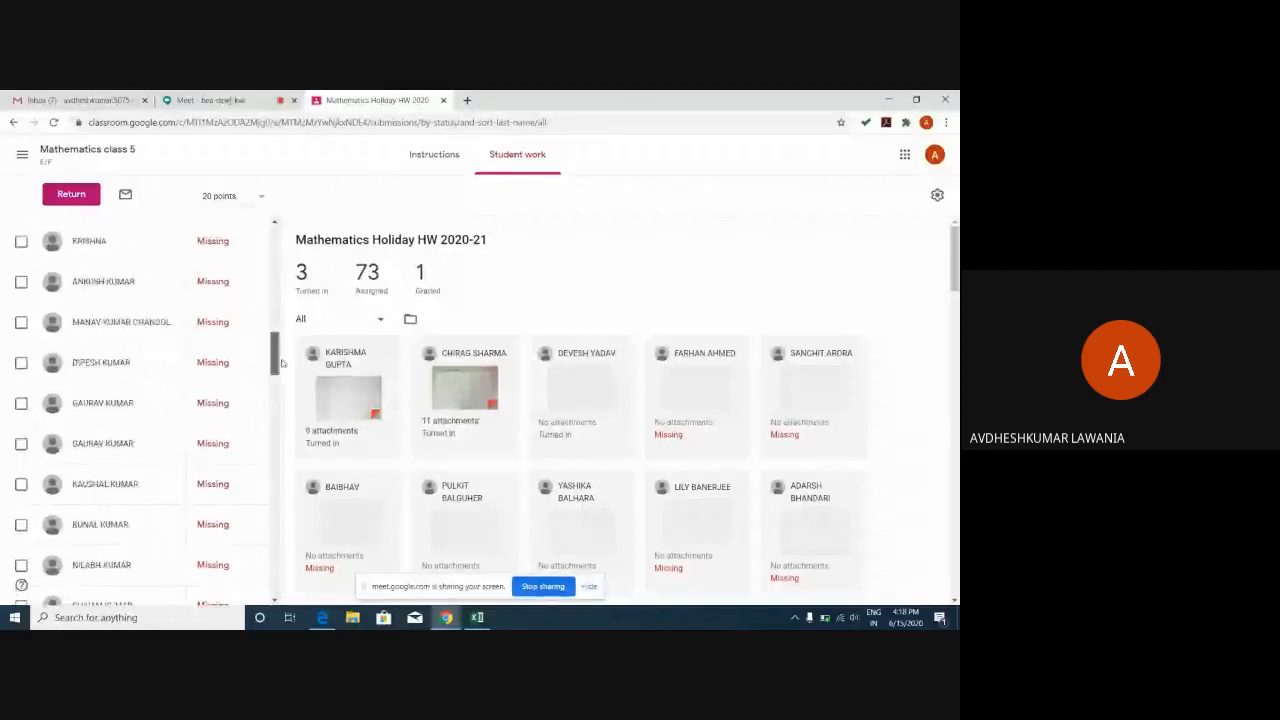
{"action": "scroll", "coordinate": [277, 280], "scroll_direction": "up", "scroll_amount": 10}
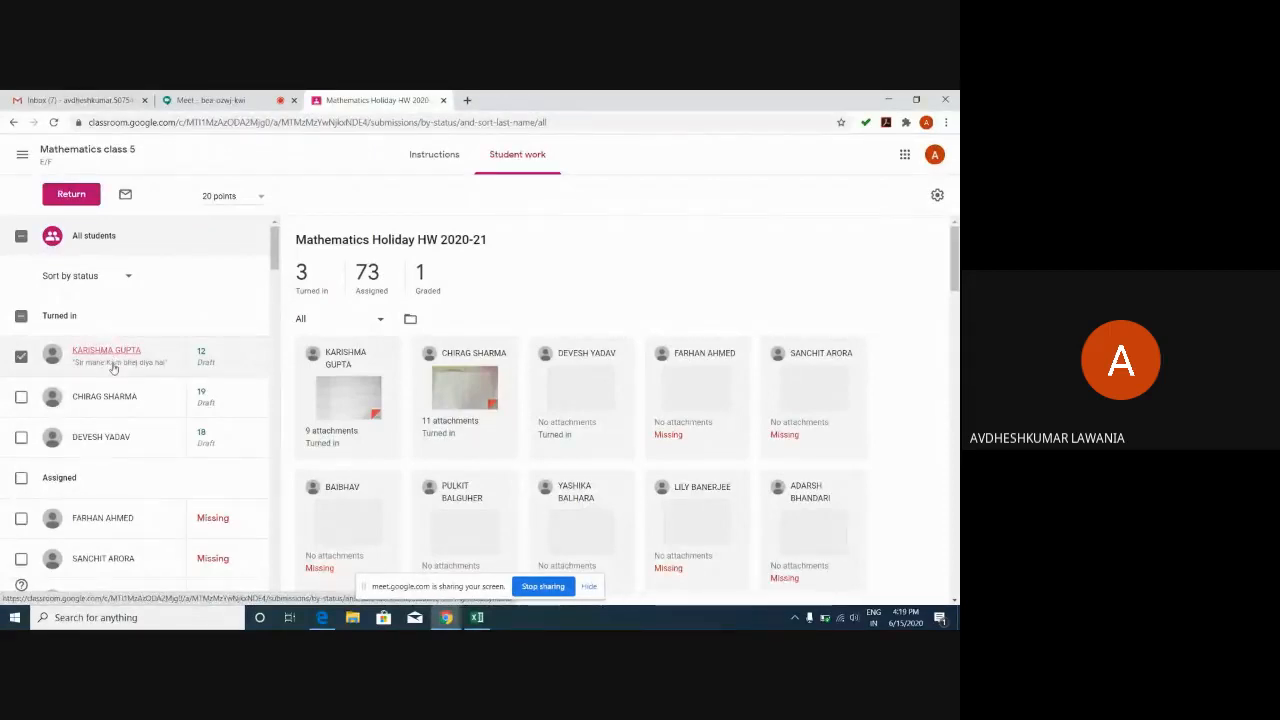
Open the 12/20 student's submission and view its first homework image in the grader.
{"action": "left_click", "coordinate": [107, 357]}
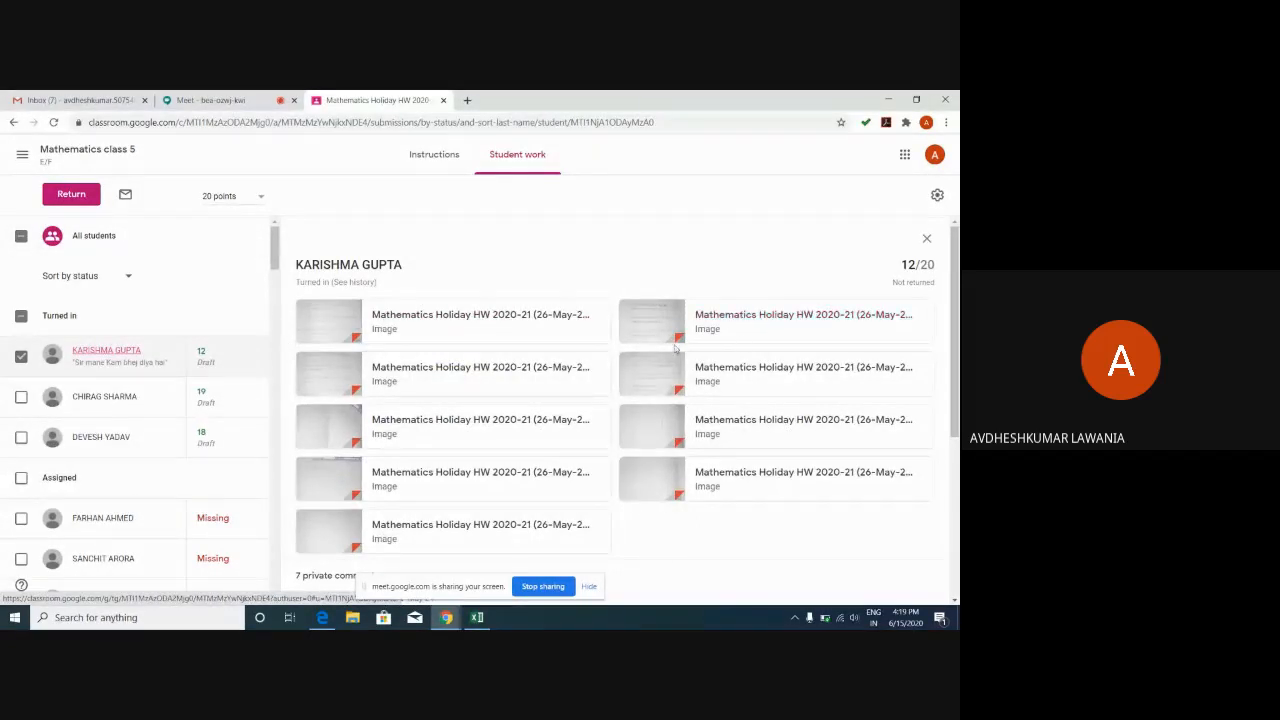
{"action": "left_click", "coordinate": [752, 316]}
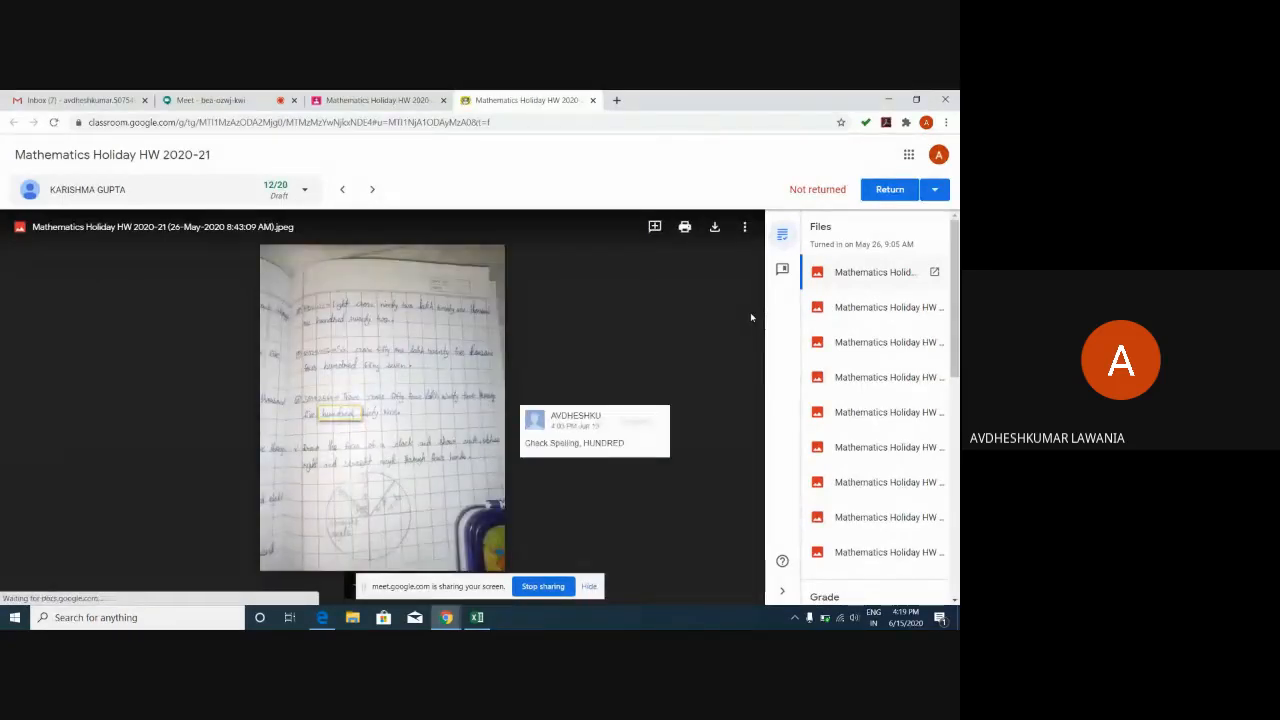
Open the fifth homework image, hide the sharing notice, zoom and pan around, then refit it.
{"action": "left_click", "coordinate": [870, 414]}
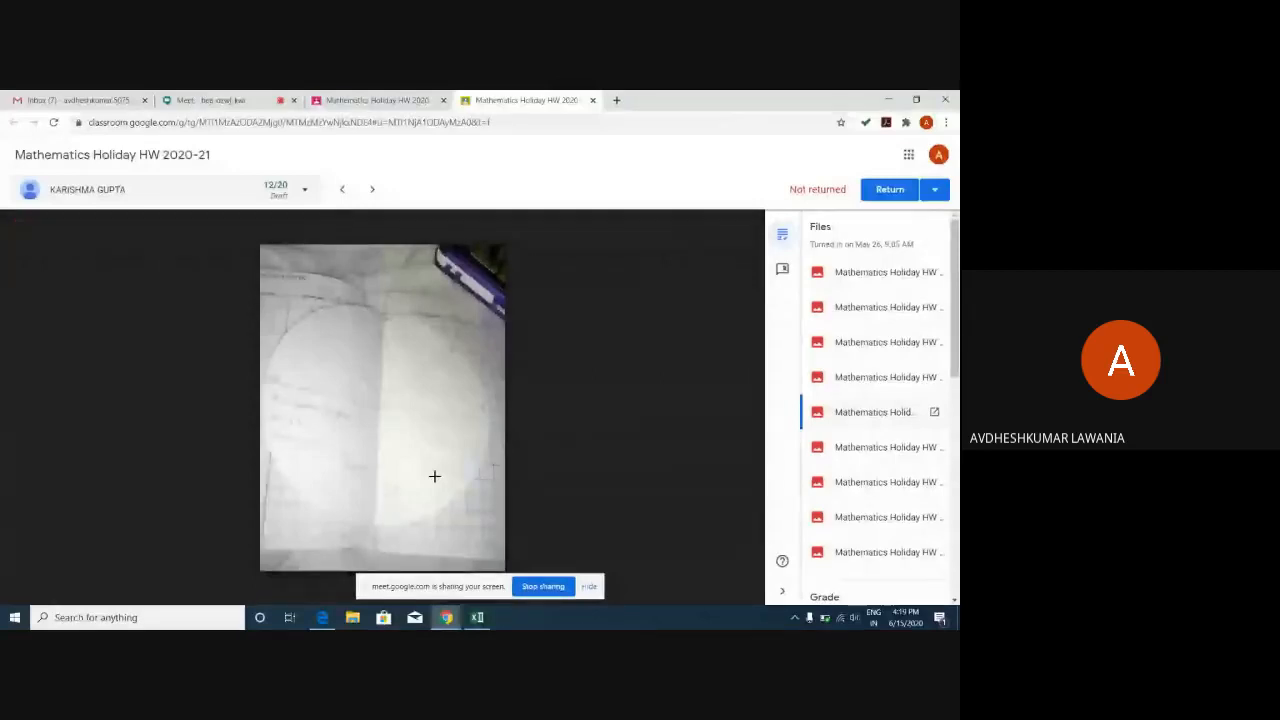
{"action": "left_click", "coordinate": [434, 476]}
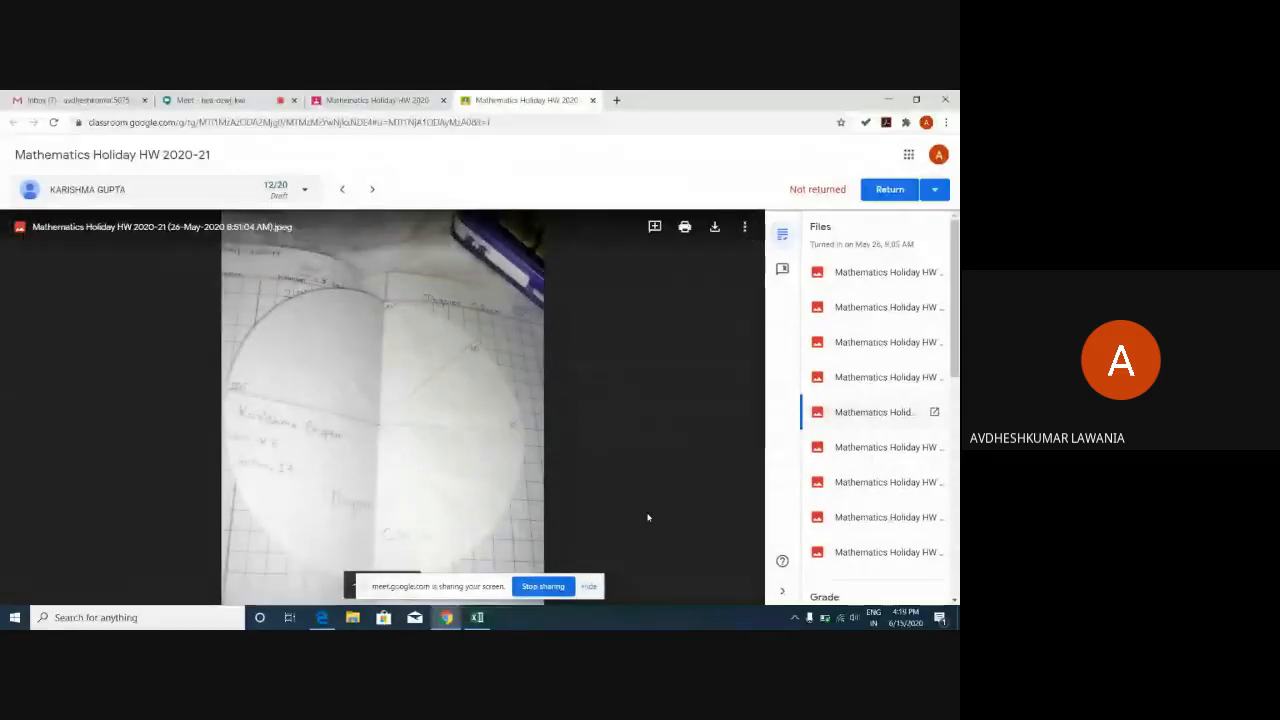
{"action": "left_click", "coordinate": [590, 587]}
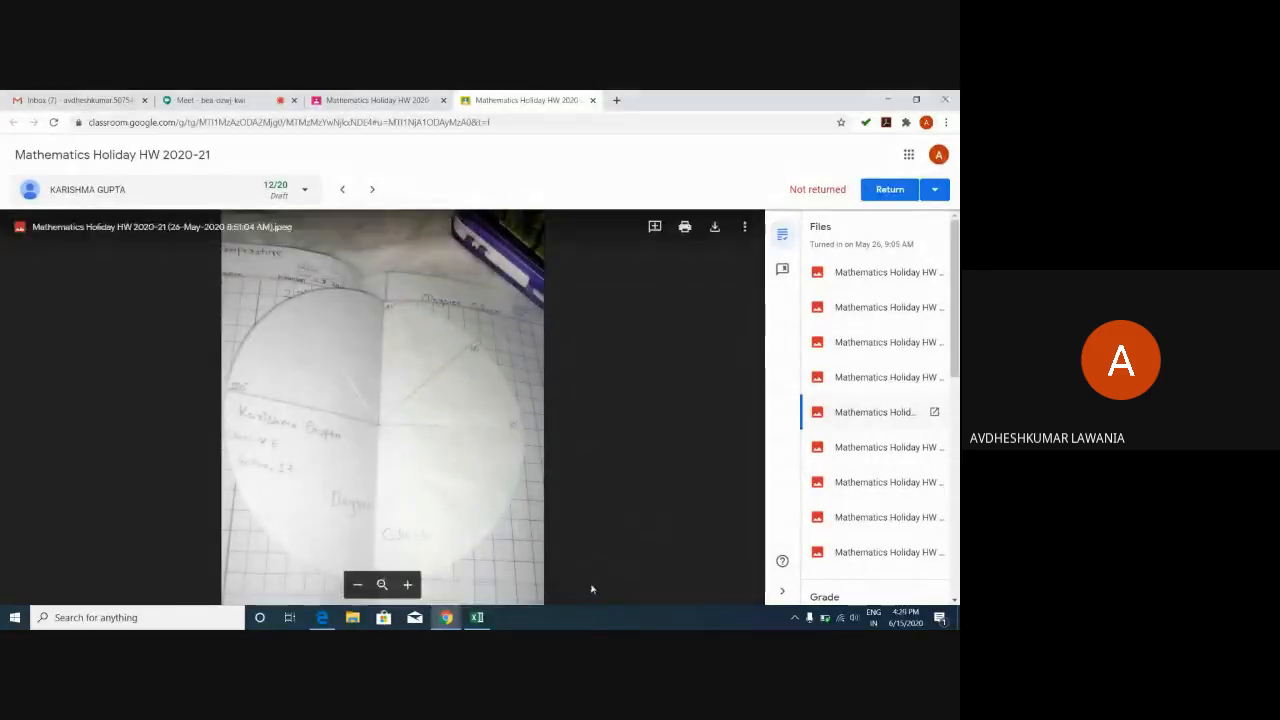
{"action": "left_click", "coordinate": [409, 585]}
{"action": "left_click", "coordinate": [409, 585]}
{"action": "left_click", "coordinate": [409, 585]}
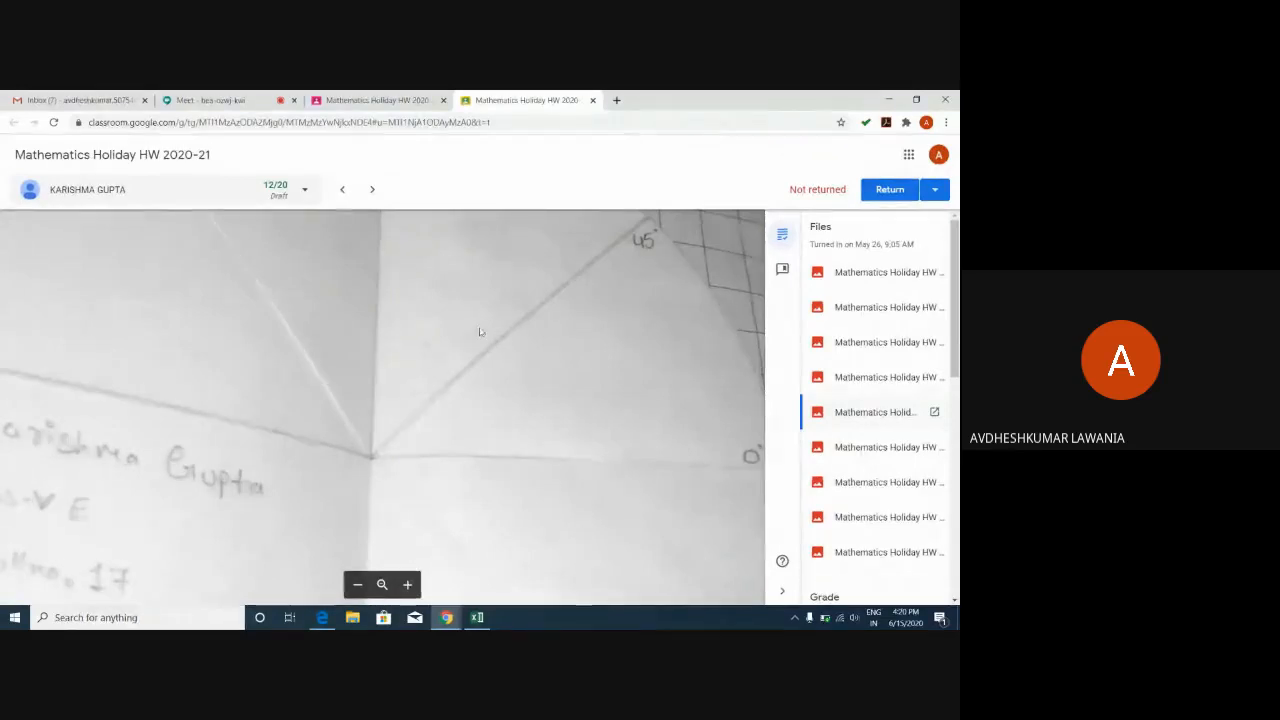
{"action": "left_click_drag", "start_coordinate": [480, 332], "coordinate": [560, 519]}
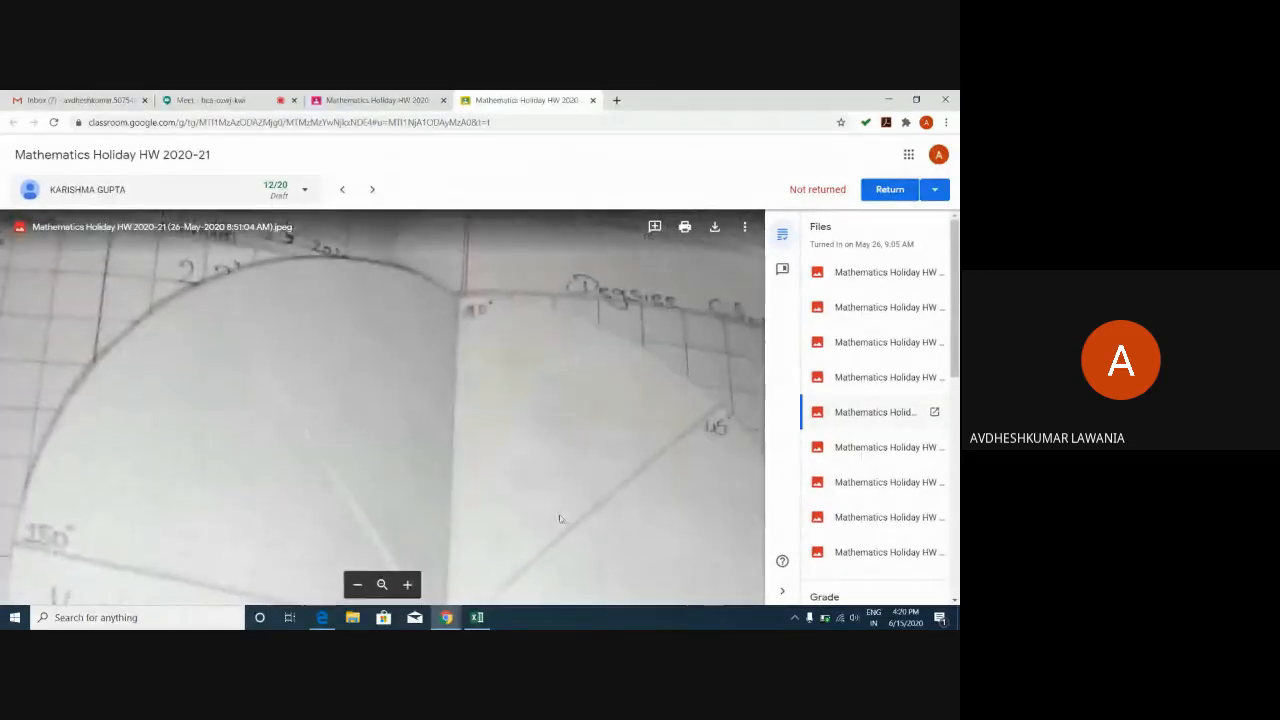
{"action": "left_click_drag", "start_coordinate": [602, 562], "coordinate": [605, 400]}
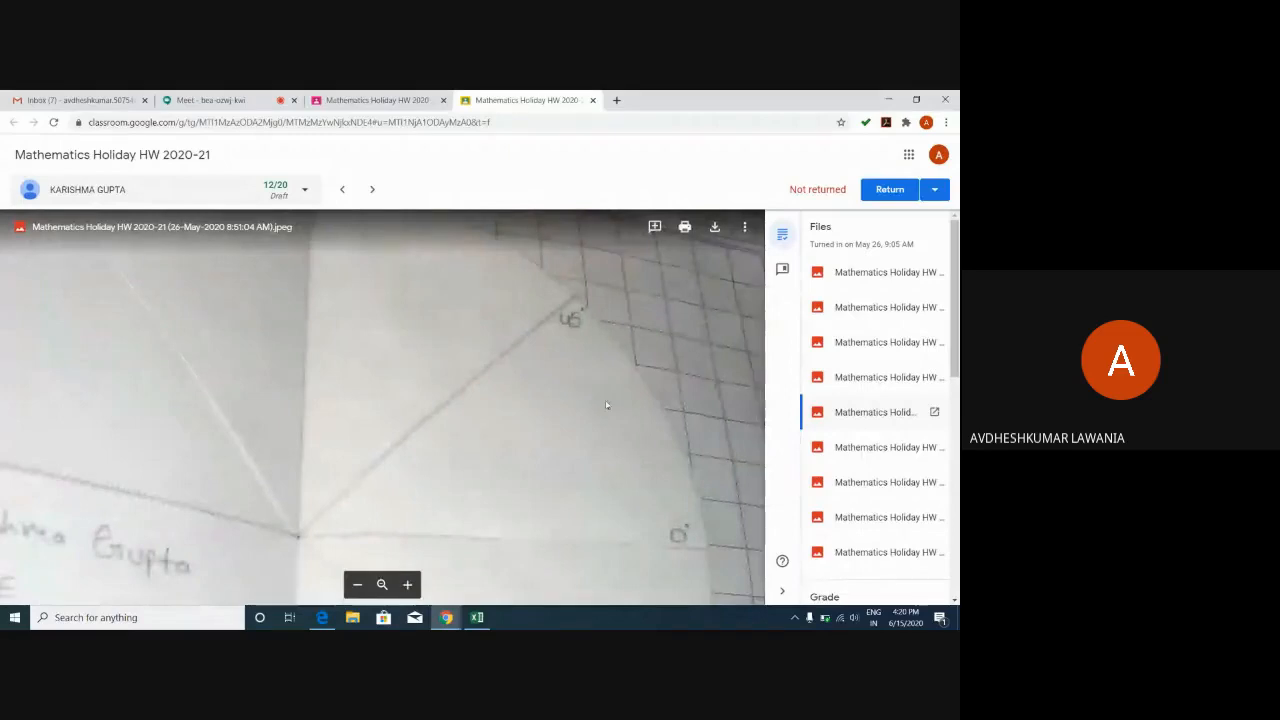
{"action": "left_click", "coordinate": [382, 584]}
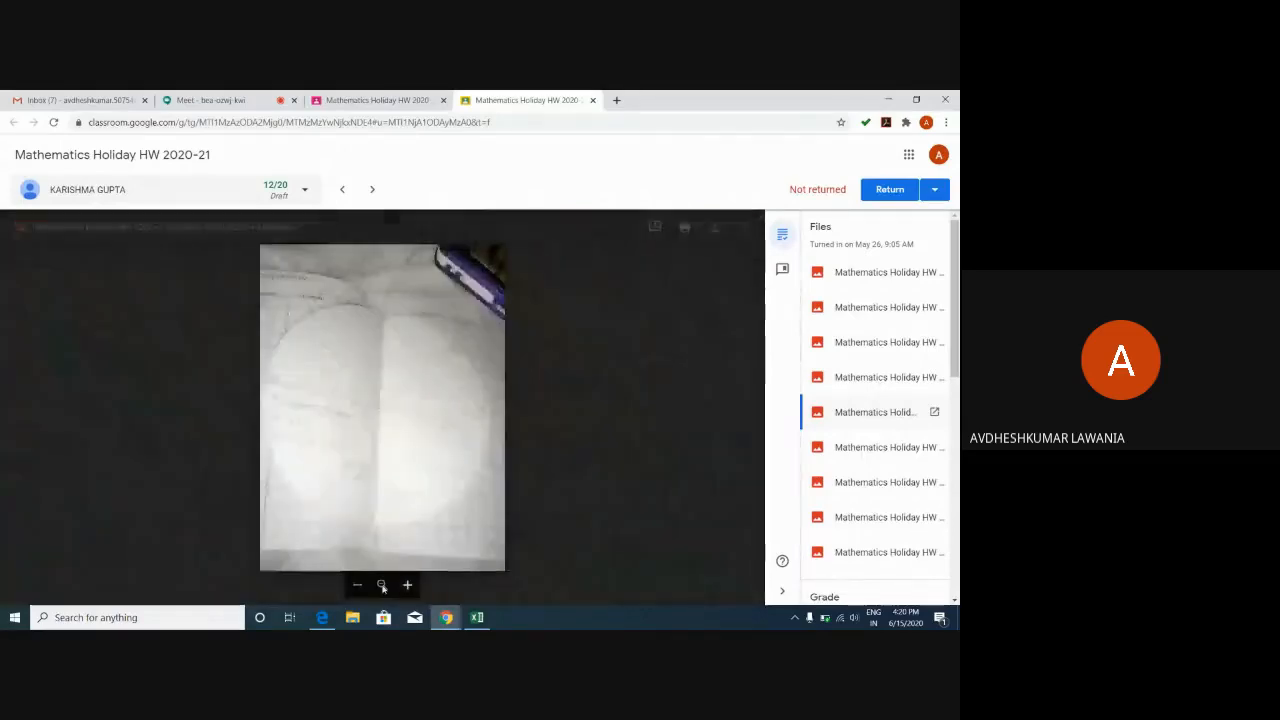
Mark an area of the diagram and post the comment 'you have not written the types of angle'.
{"action": "left_click", "coordinate": [655, 228]}
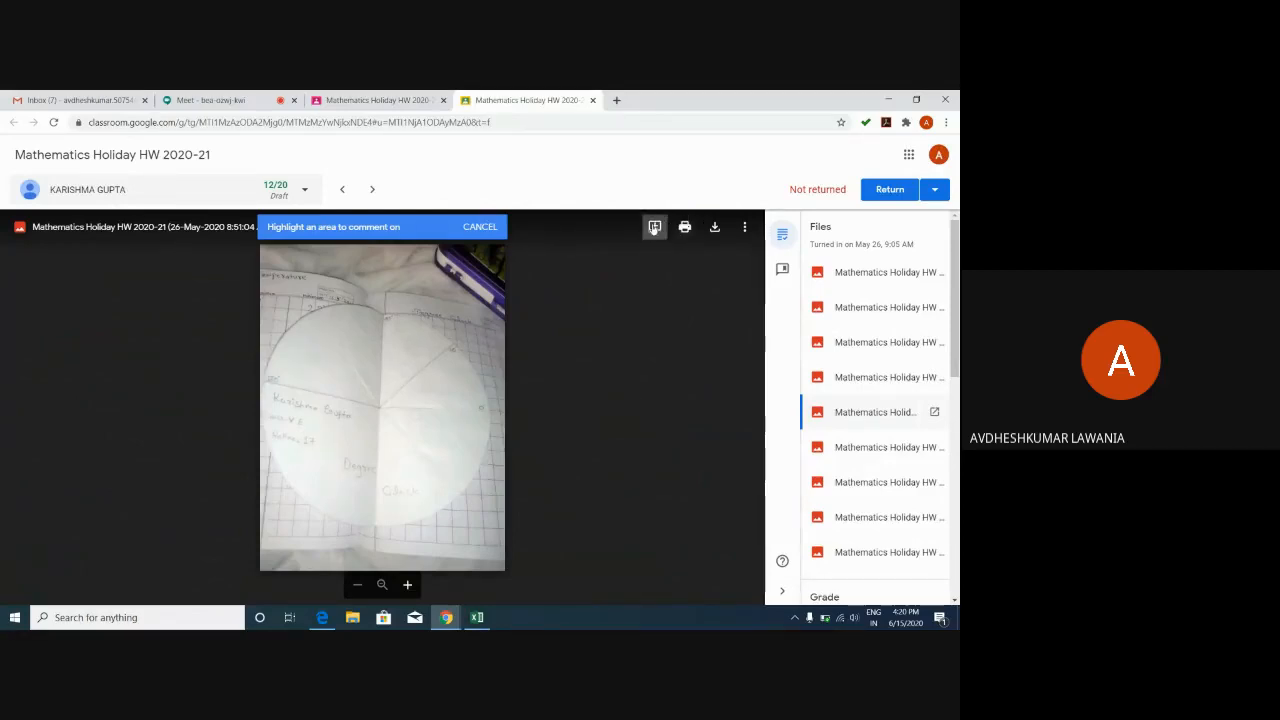
{"action": "left_click", "coordinate": [656, 229]}
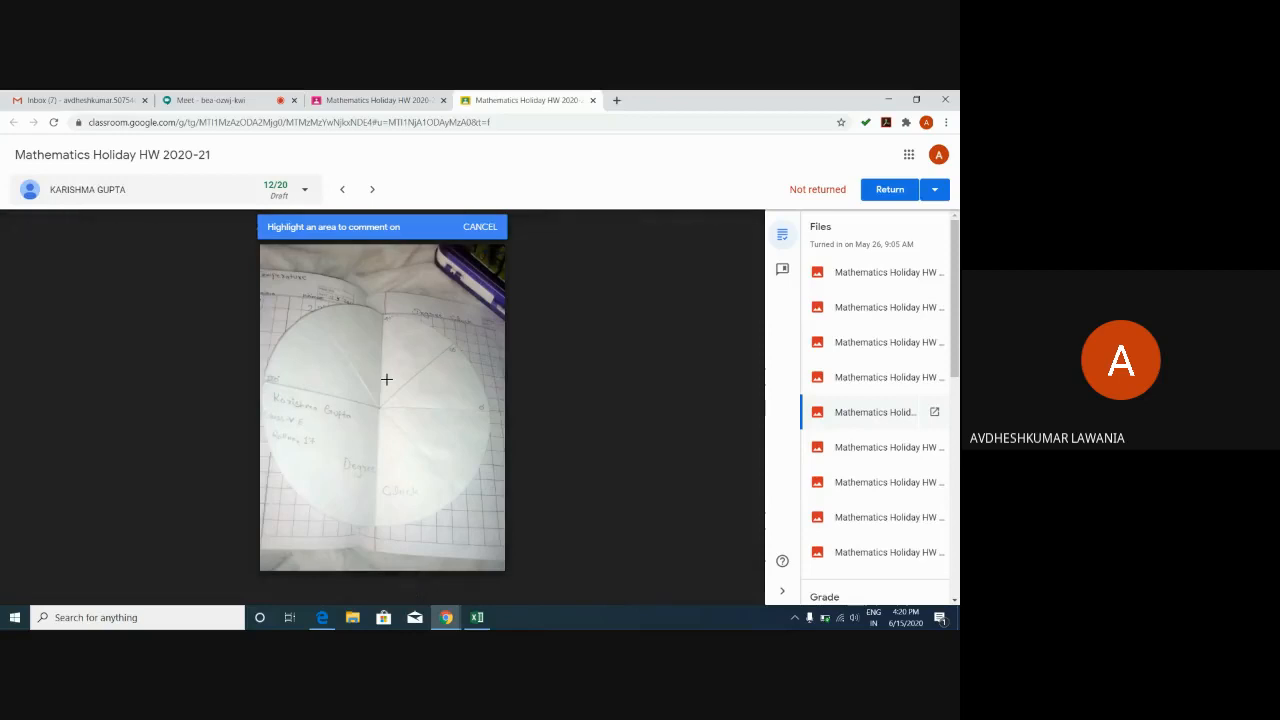
{"action": "left_click_drag", "start_coordinate": [386, 379], "coordinate": [484, 407]}
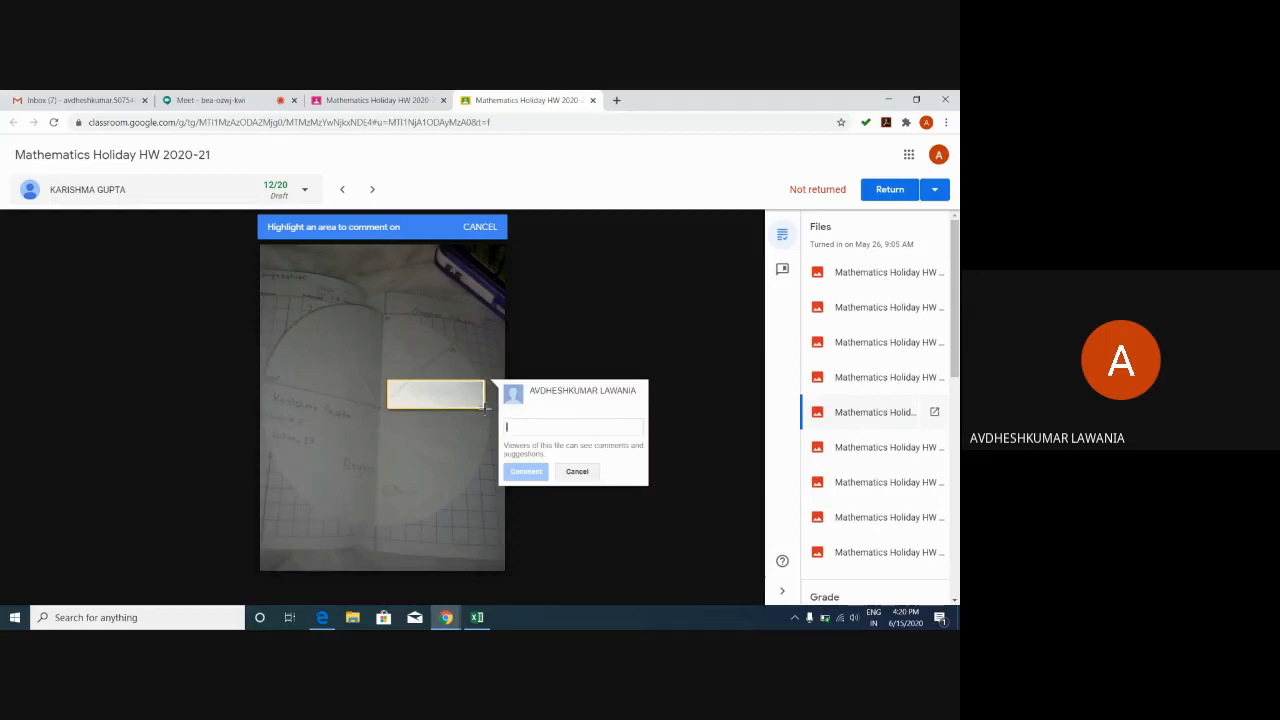
{"action": "type", "text": "you"}
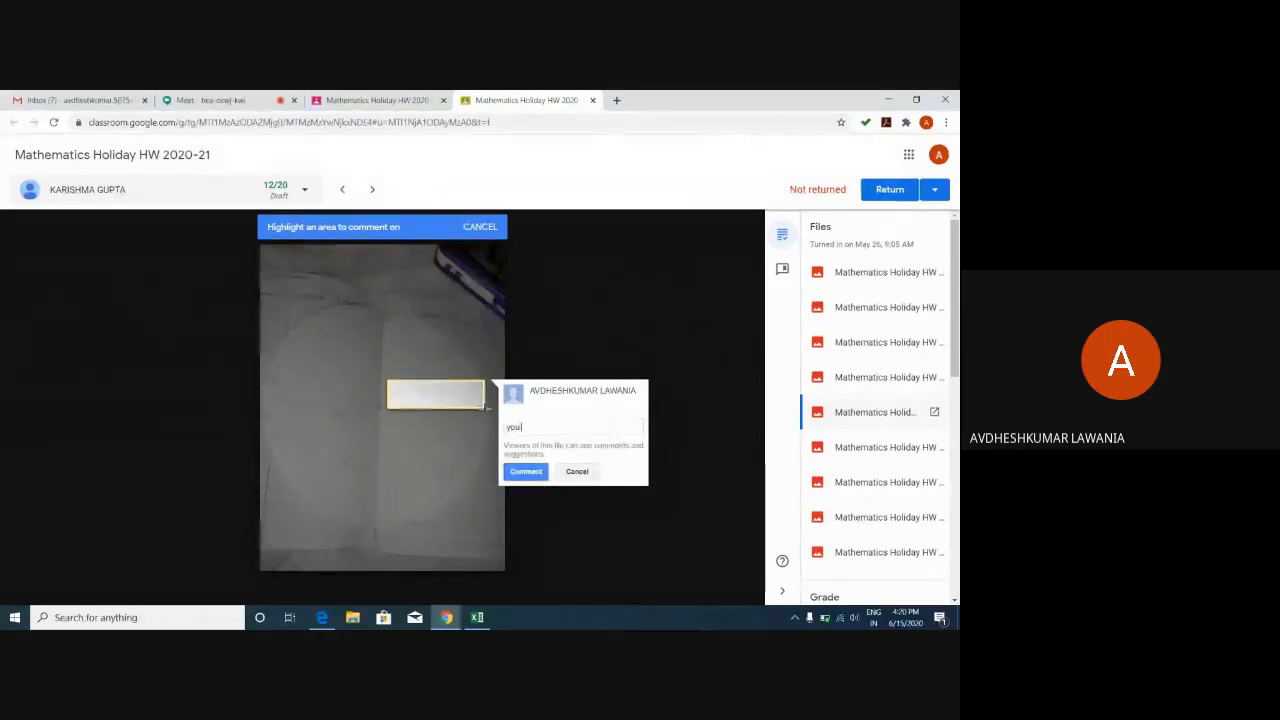
{"action": "type", "text": " haved no"}
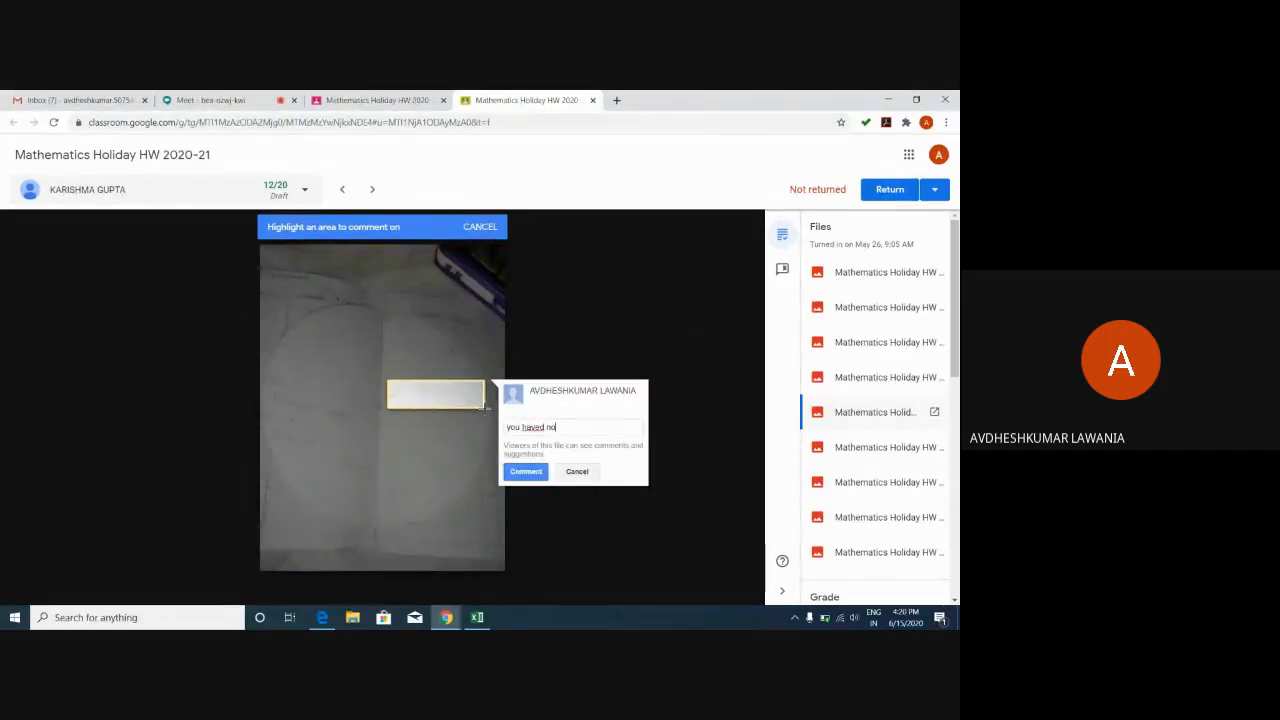
{"action": "type", "text": "t written"}
{"action": "left_click", "coordinate": [543, 427]}
{"action": "key", "text": "BackSpace"}
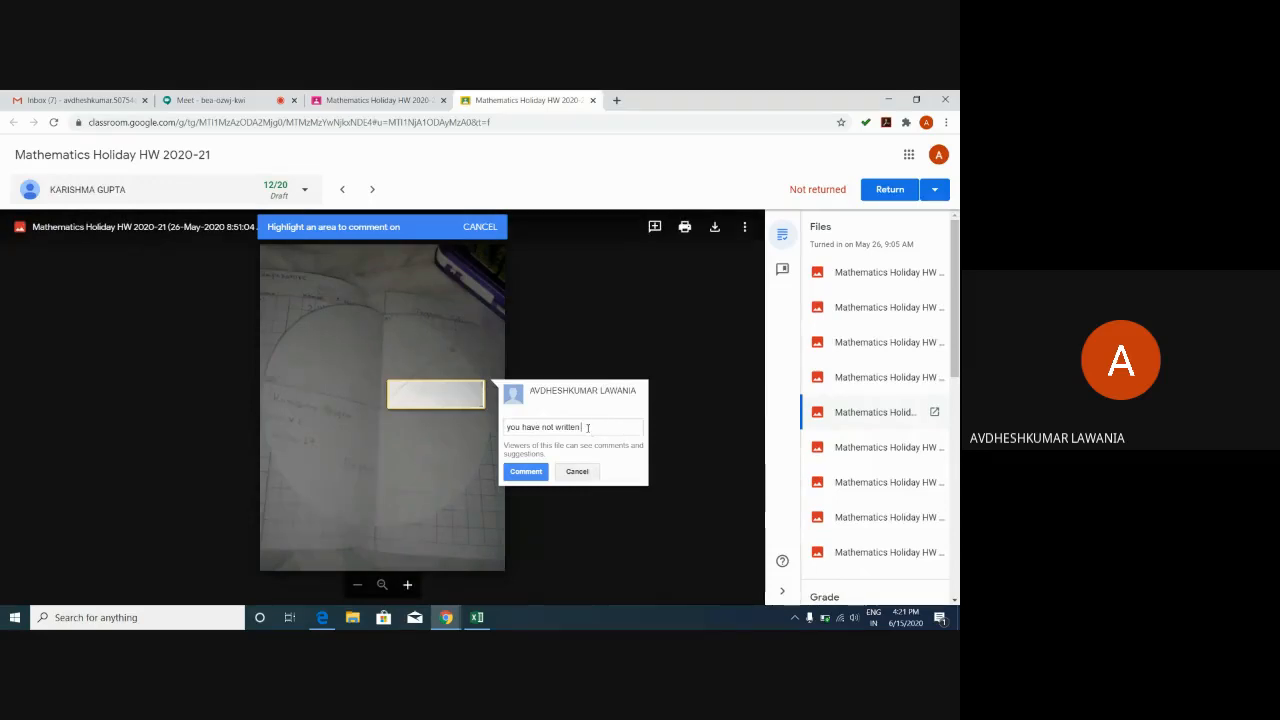
{"action": "type", "text": "the"}
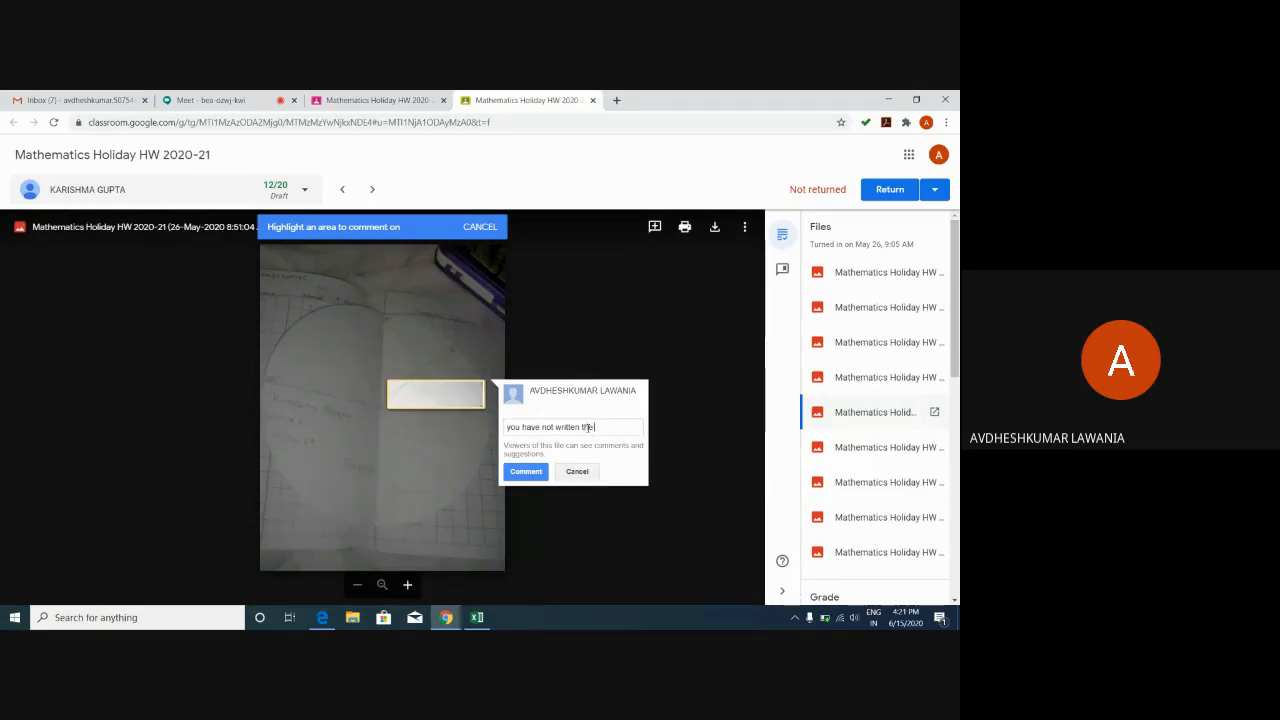
{"action": "type", "text": " types of angle"}
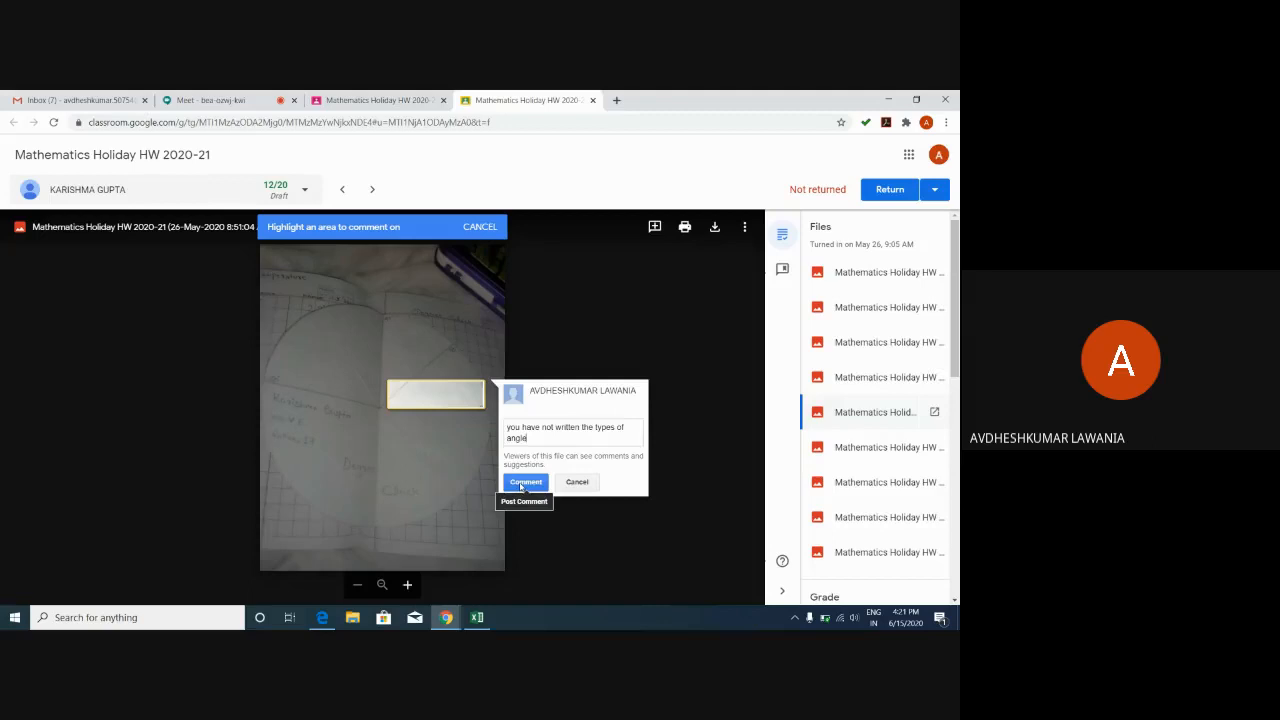
{"action": "left_click", "coordinate": [522, 482]}
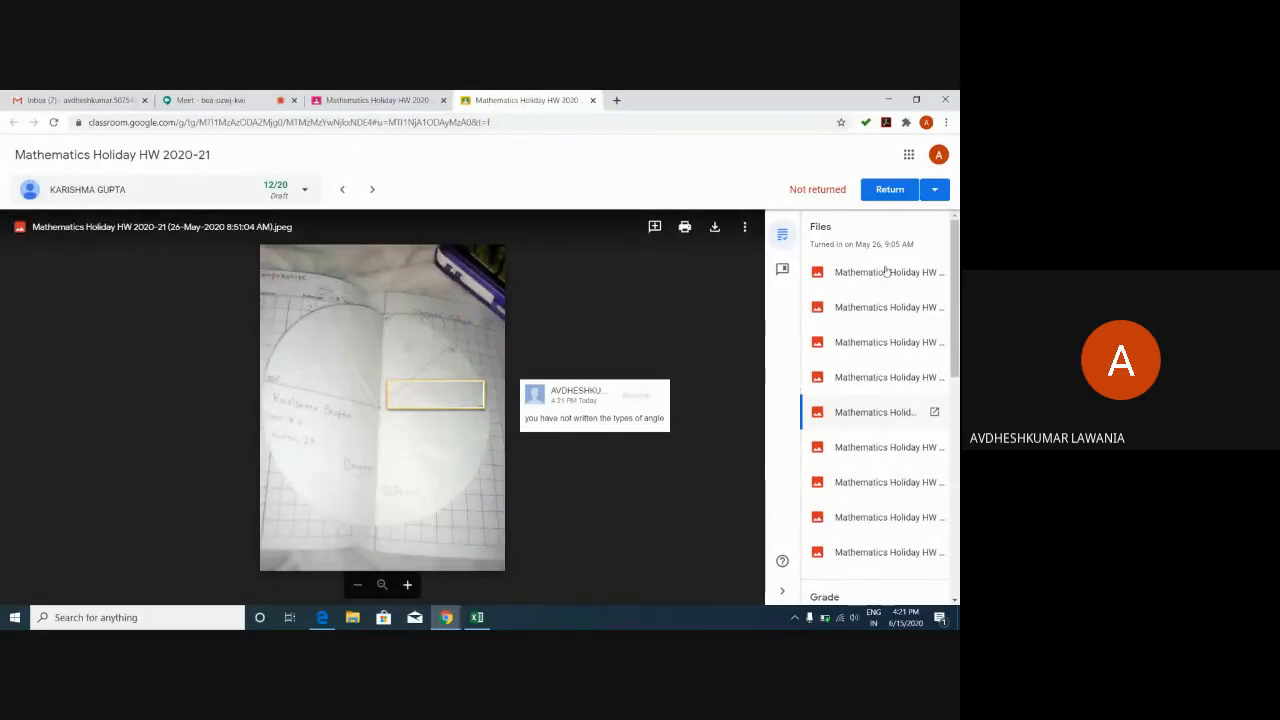
View the second photo, expand its 'FOUR CRORE TWENTY FIVE LAKHS ONLY' comment, and check the Return options.
{"action": "left_click", "coordinate": [877, 307]}
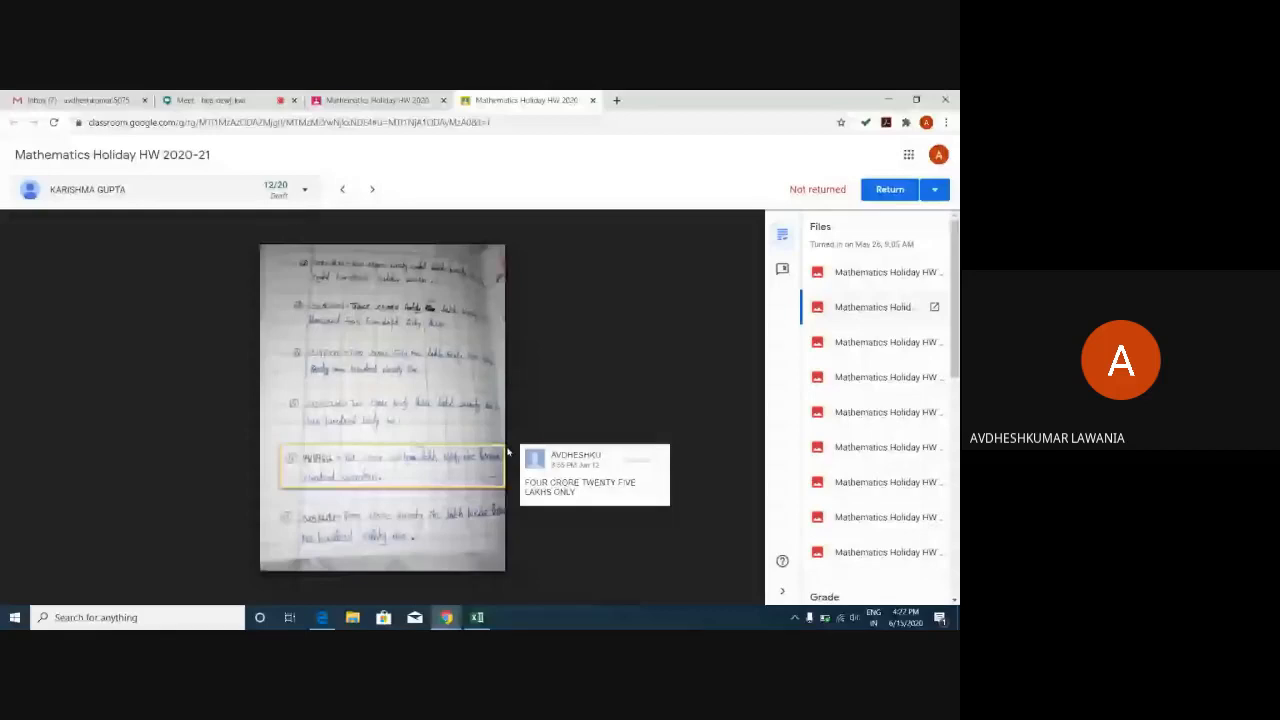
{"action": "left_click", "coordinate": [555, 490]}
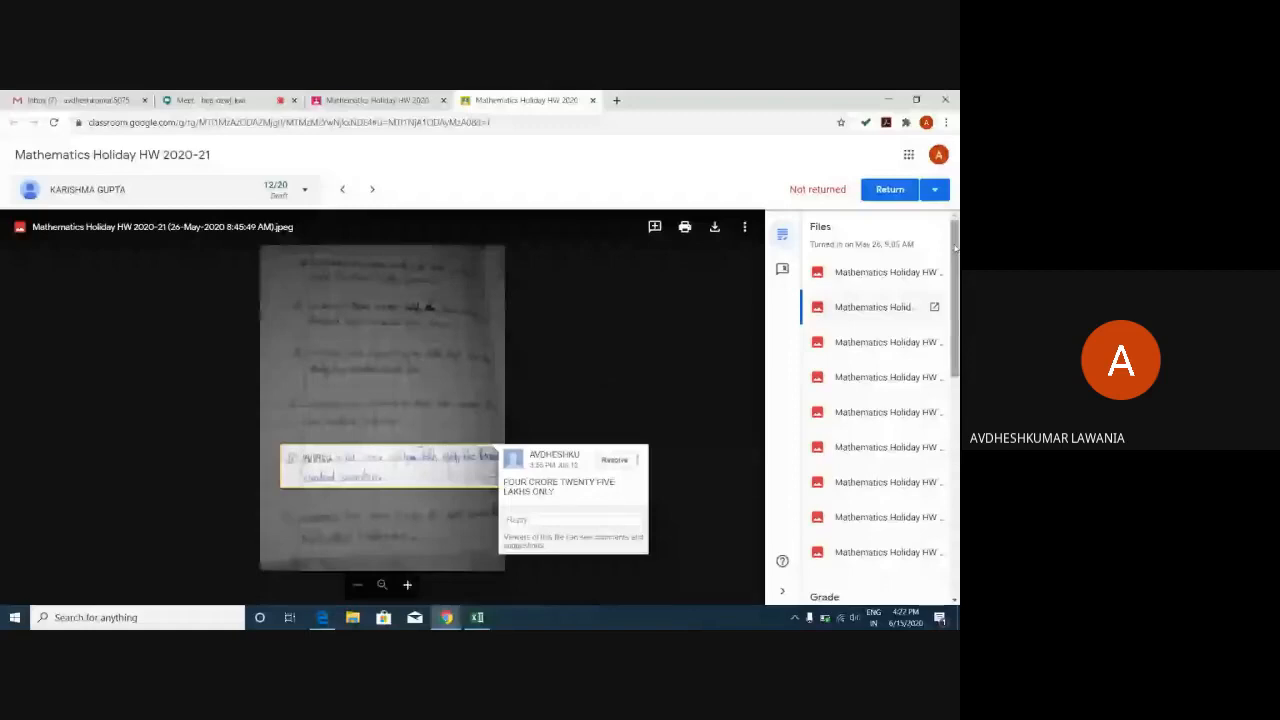
{"action": "mouse_move", "coordinate": [956, 247]}
{"action": "left_mouse_down"}
{"action": "mouse_move", "coordinate": [958, 342]}
{"action": "mouse_move", "coordinate": [955, 243]}
{"action": "left_mouse_up"}
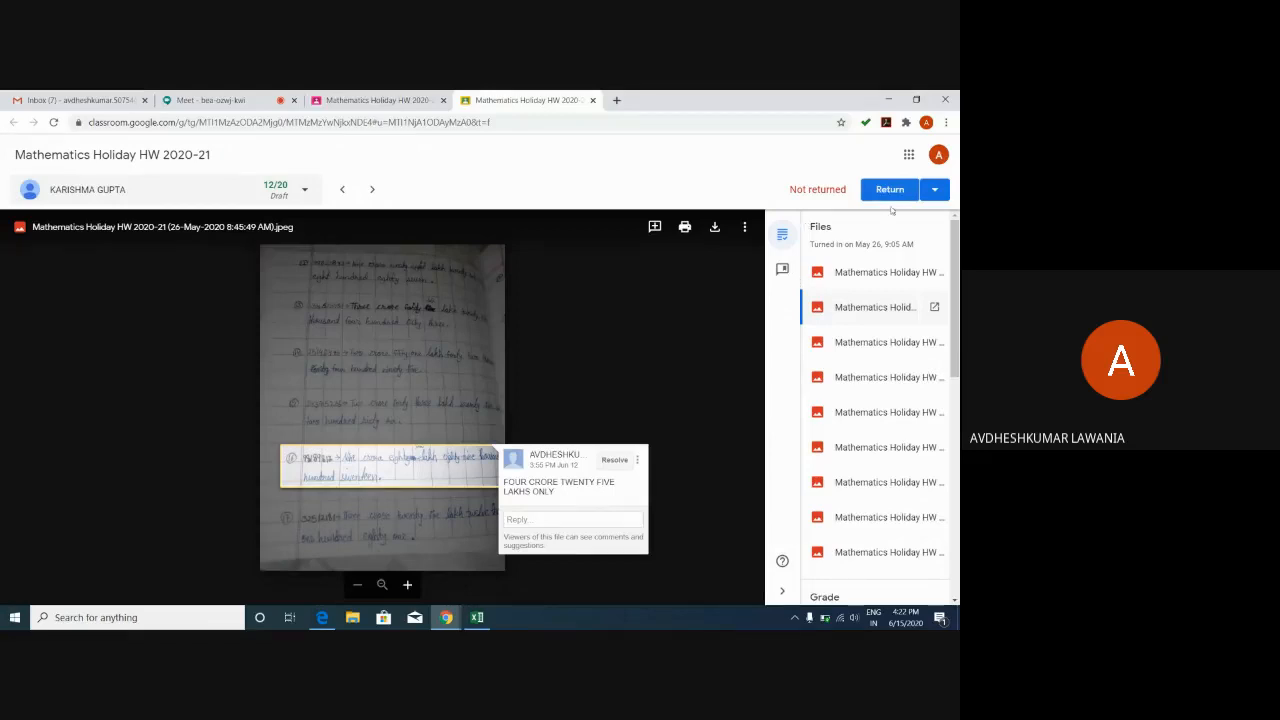
{"action": "left_click", "coordinate": [936, 190]}
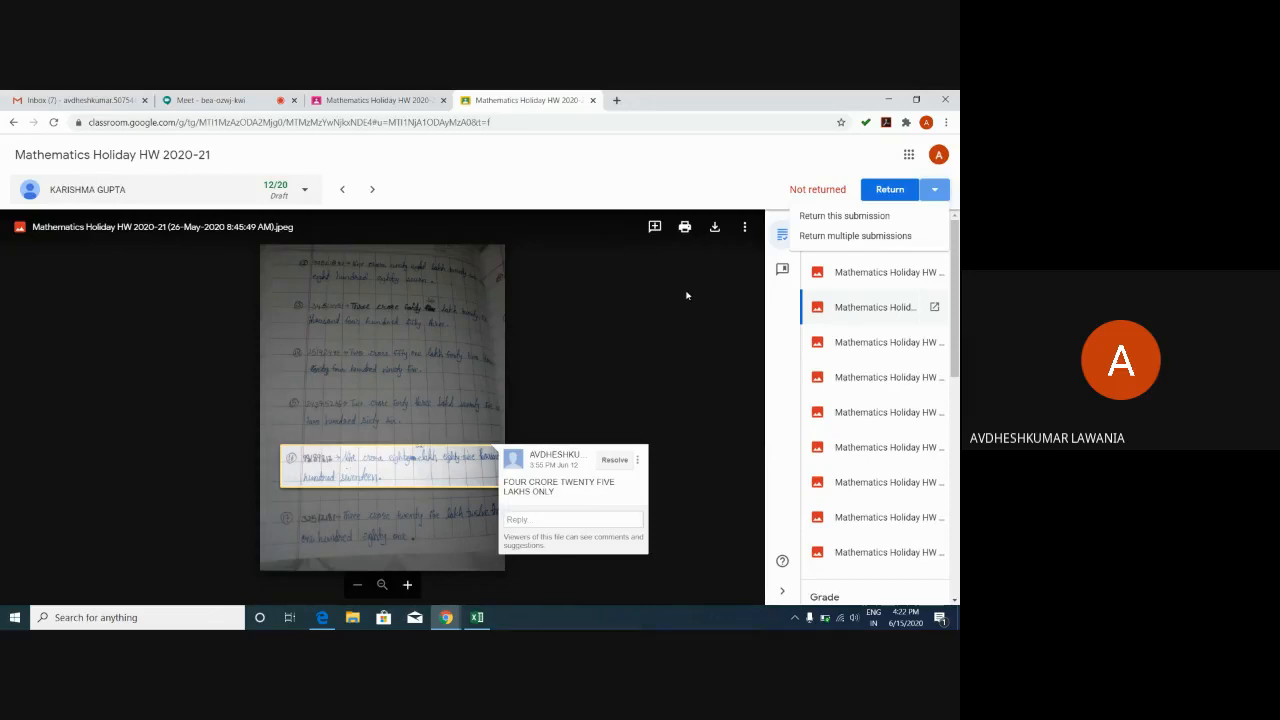
{"action": "left_click", "coordinate": [632, 190]}
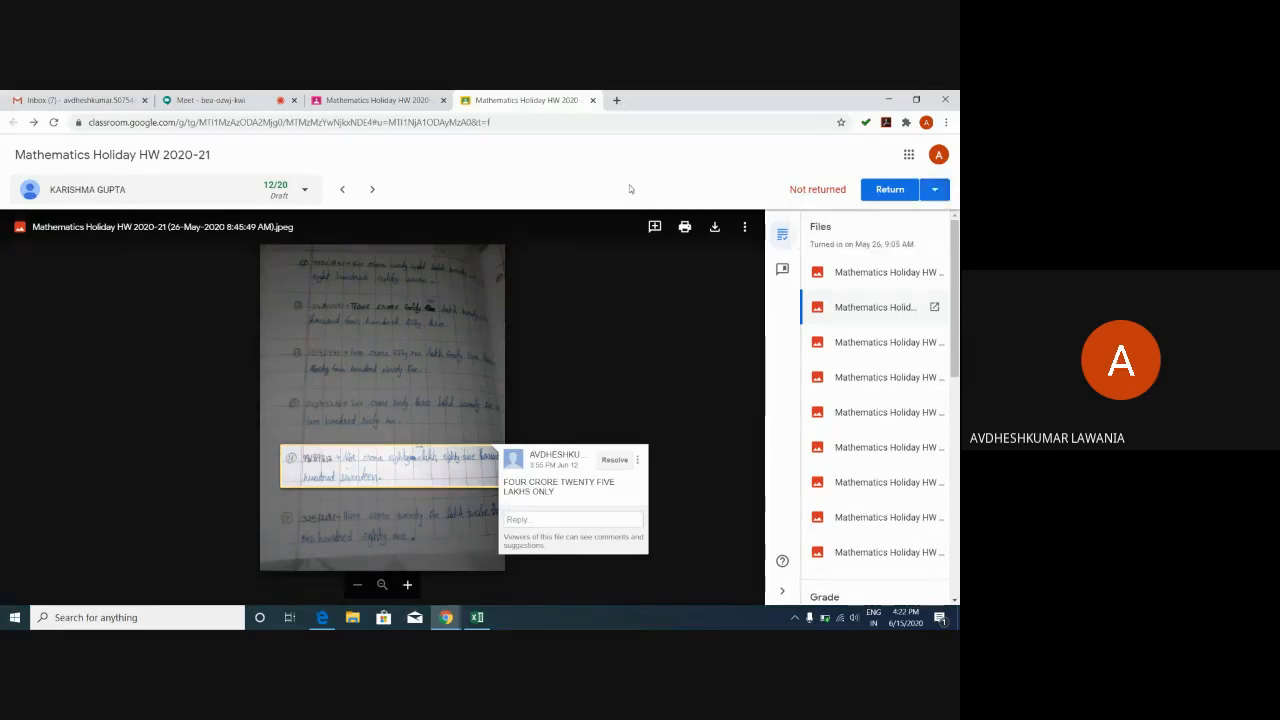
On the Student work page, change the first student's grade from 12/20 to 19/20.
{"action": "left_click", "coordinate": [357, 107]}
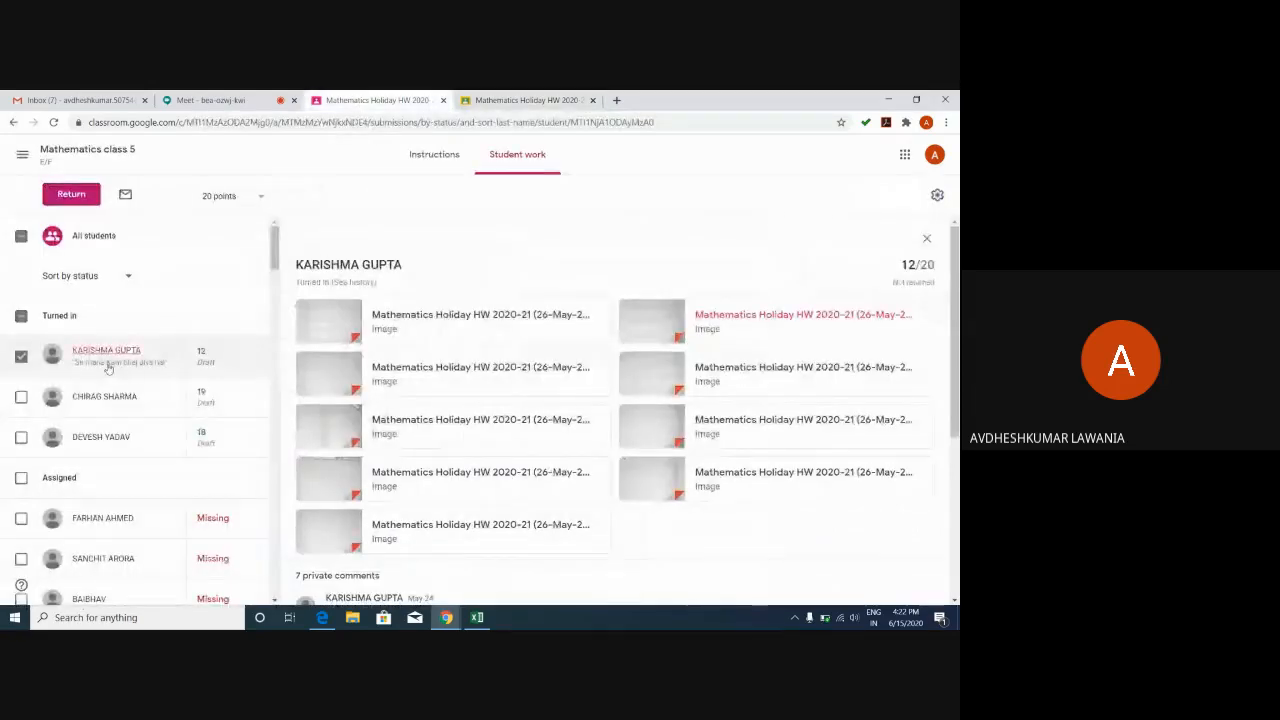
{"action": "left_click_drag", "start_coordinate": [206, 349], "coordinate": [187, 352]}
{"action": "left_click", "coordinate": [206, 355]}
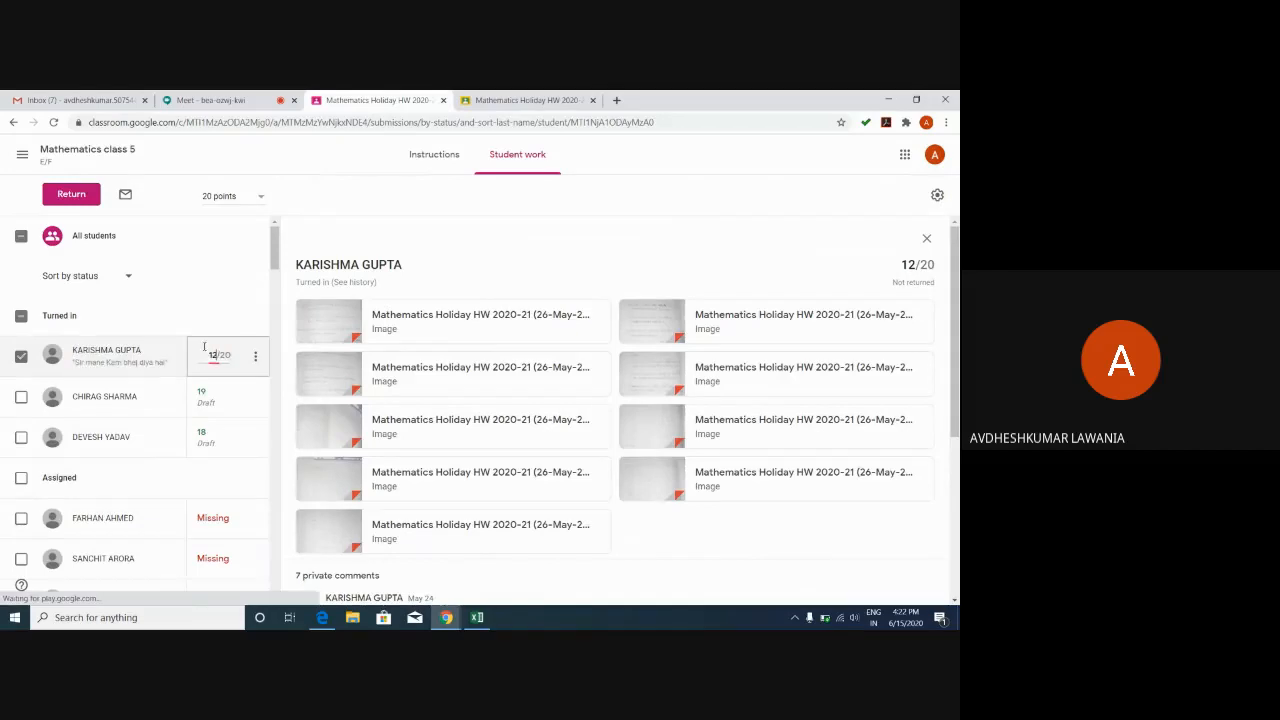
{"action": "key", "text": "BackSpace"}
{"action": "key", "text": "BackSpace"}
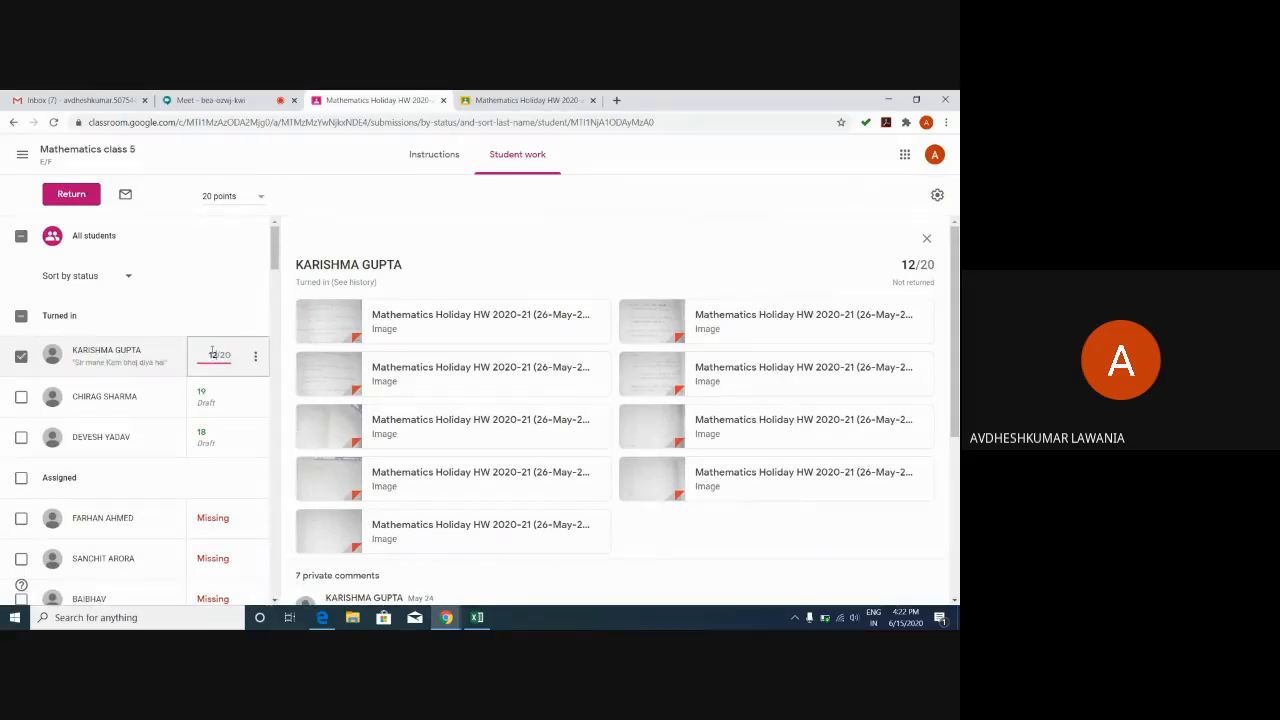
{"action": "type", "text": "19"}
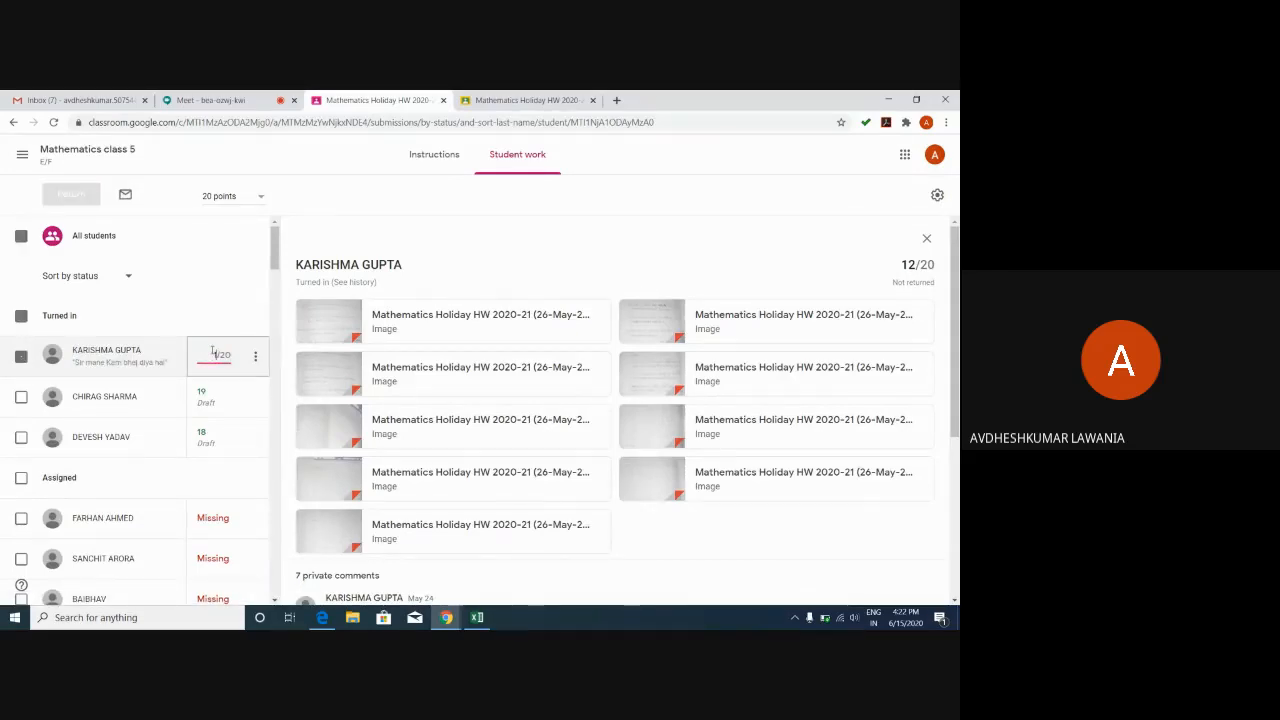
{"action": "left_click", "coordinate": [214, 310]}
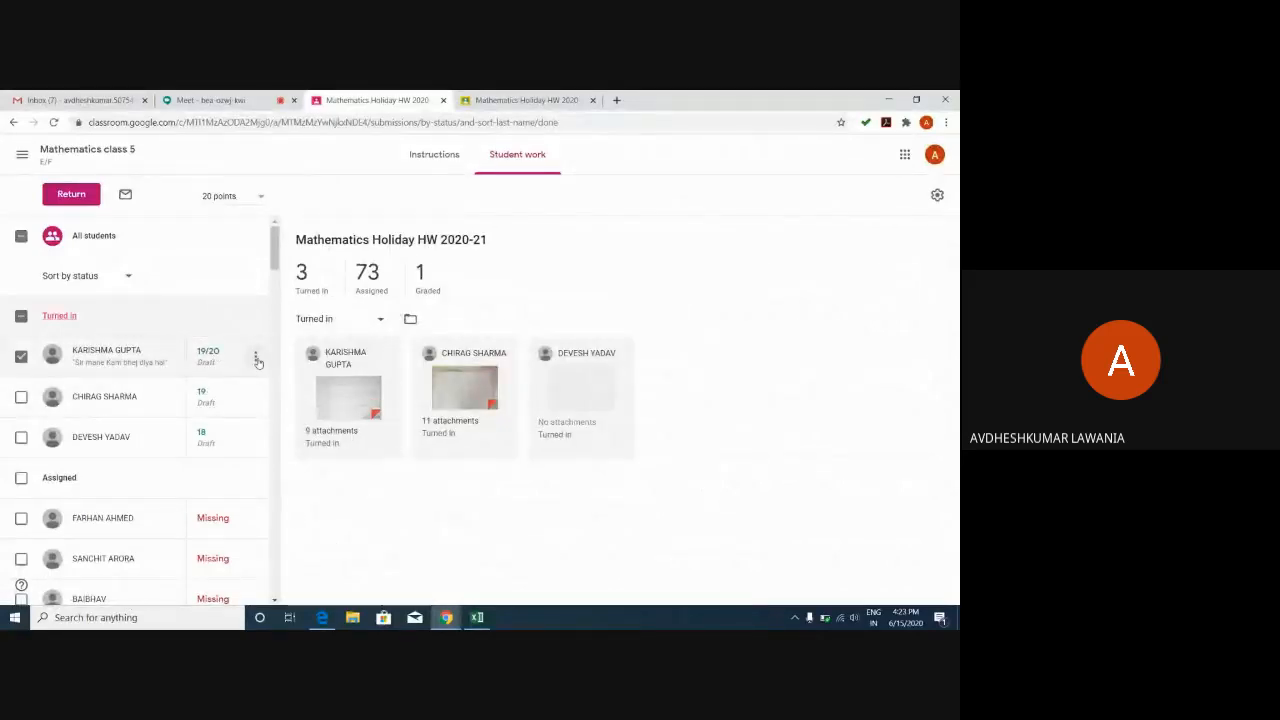
{"action": "left_click", "coordinate": [256, 358]}
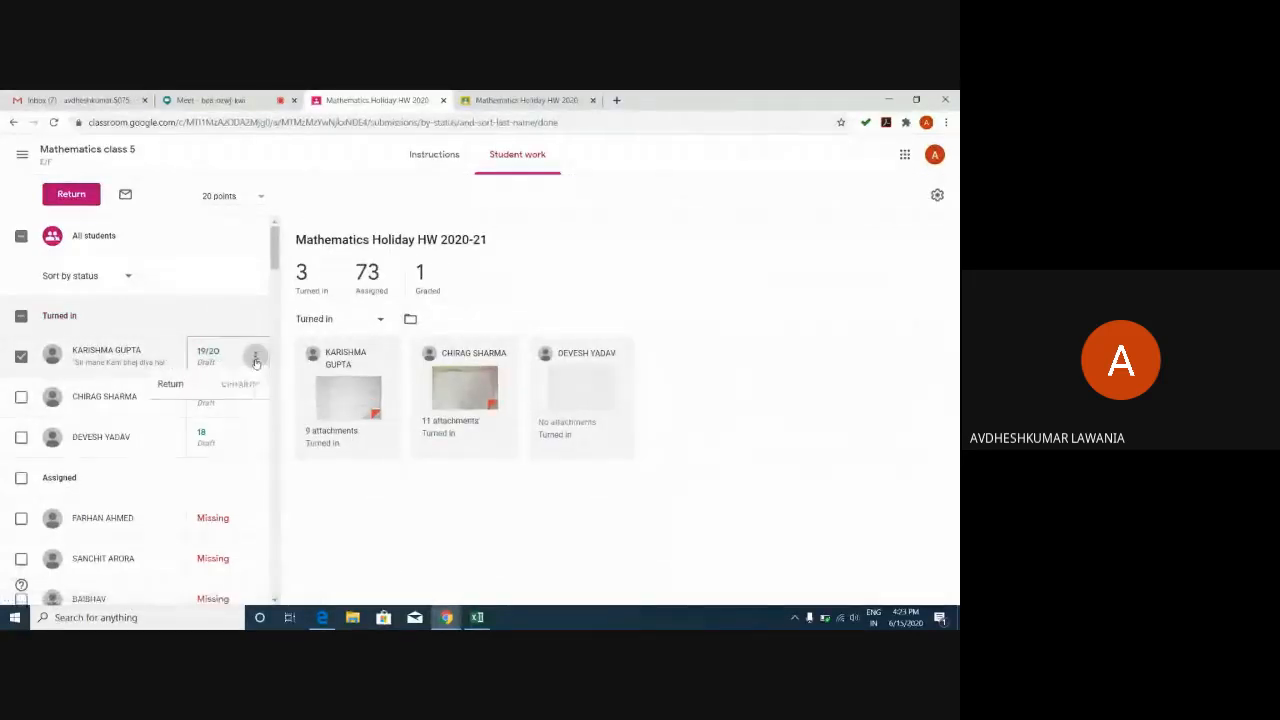
Return the regraded work with the private comment 'See d' and scroll back to the list top.
{"action": "left_click", "coordinate": [172, 385]}
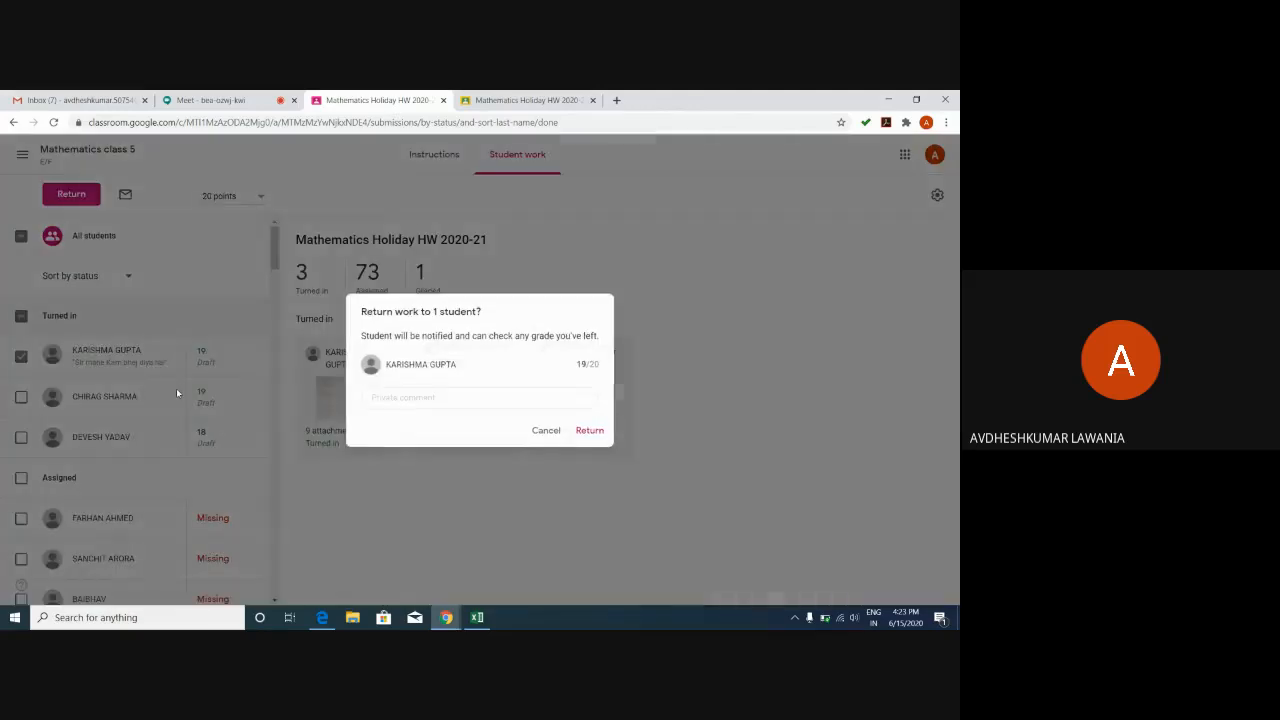
{"action": "left_click", "coordinate": [432, 399]}
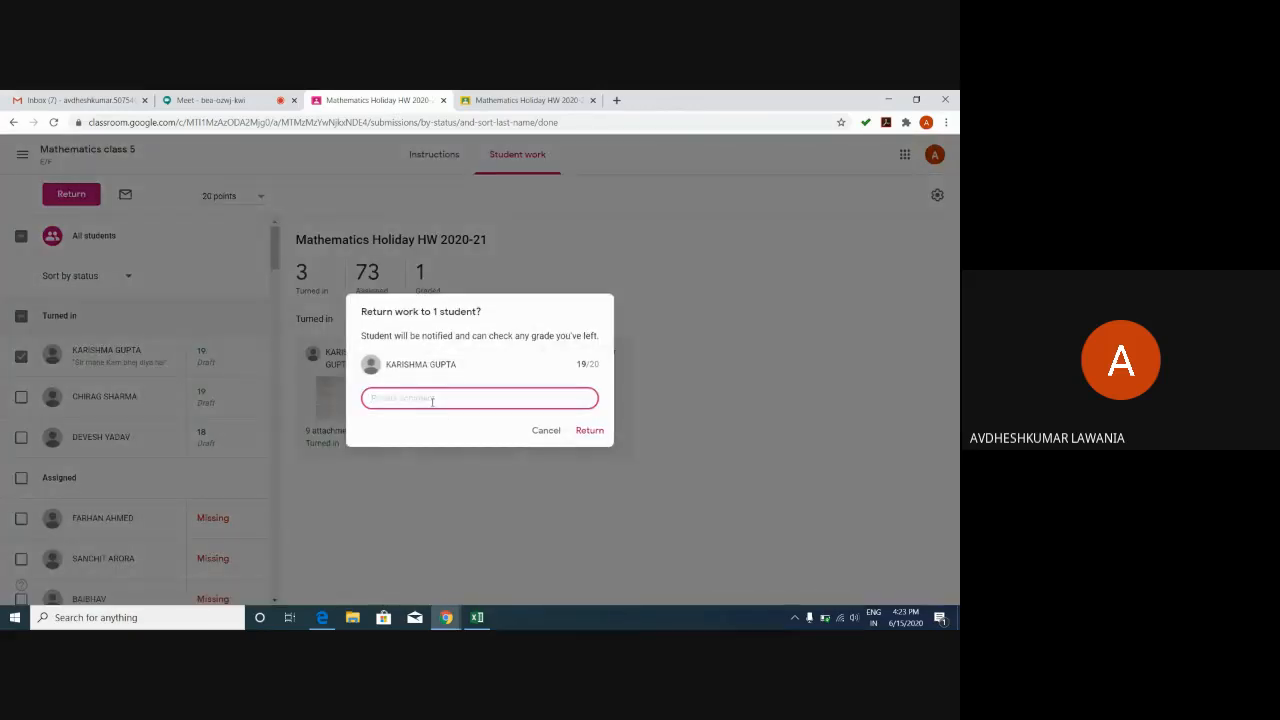
{"action": "type", "text": "See d"}
{"action": "left_click", "coordinate": [590, 430]}
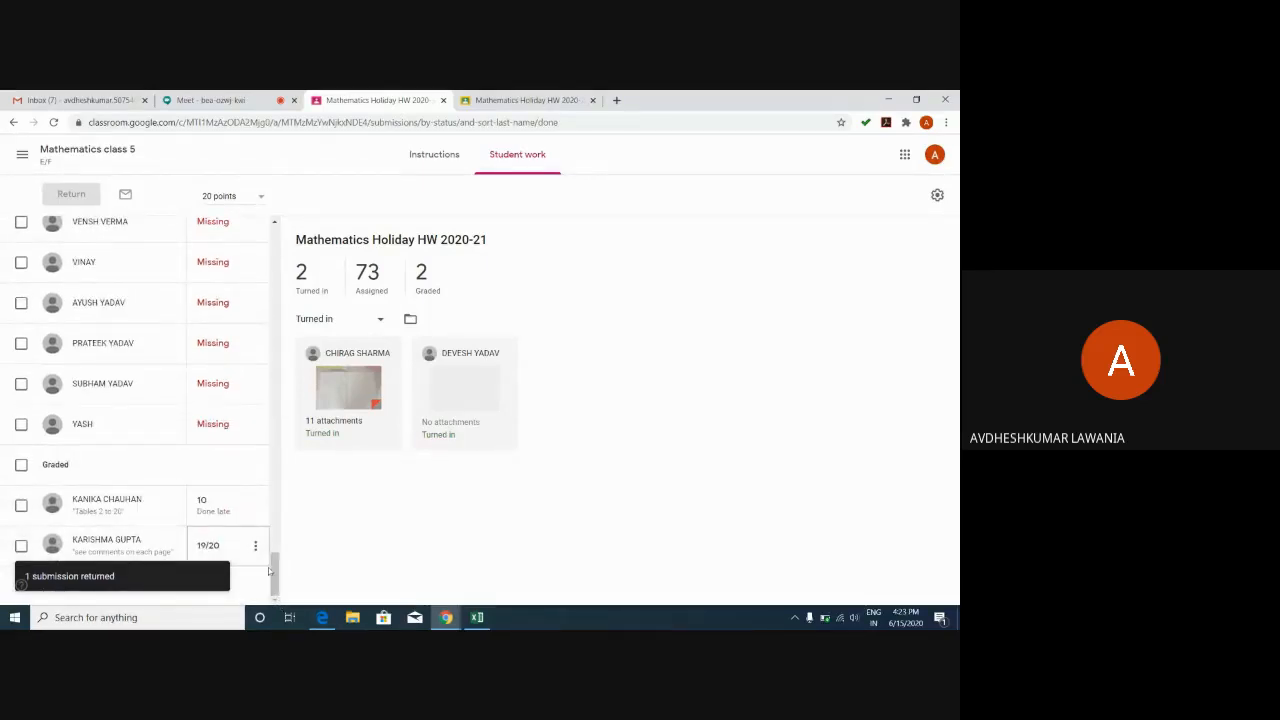
{"action": "left_click_drag", "start_coordinate": [276, 585], "coordinate": [226, 266]}
{"action": "scroll", "coordinate": [226, 266], "scroll_direction": "up", "scroll_amount": 2}
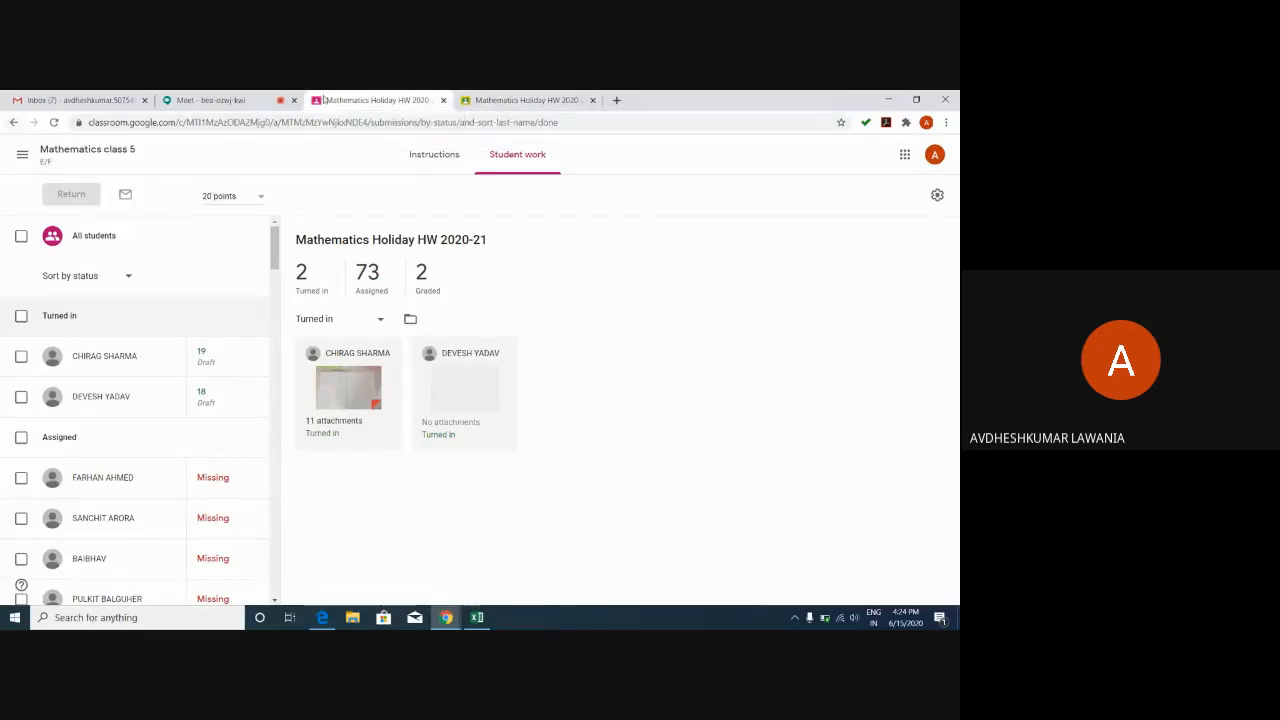
Go back to the maths class's Classwork page and show the Google Meet Attendance extension's details.
{"action": "left_click", "coordinate": [14, 123]}
{"action": "left_click", "coordinate": [14, 122]}
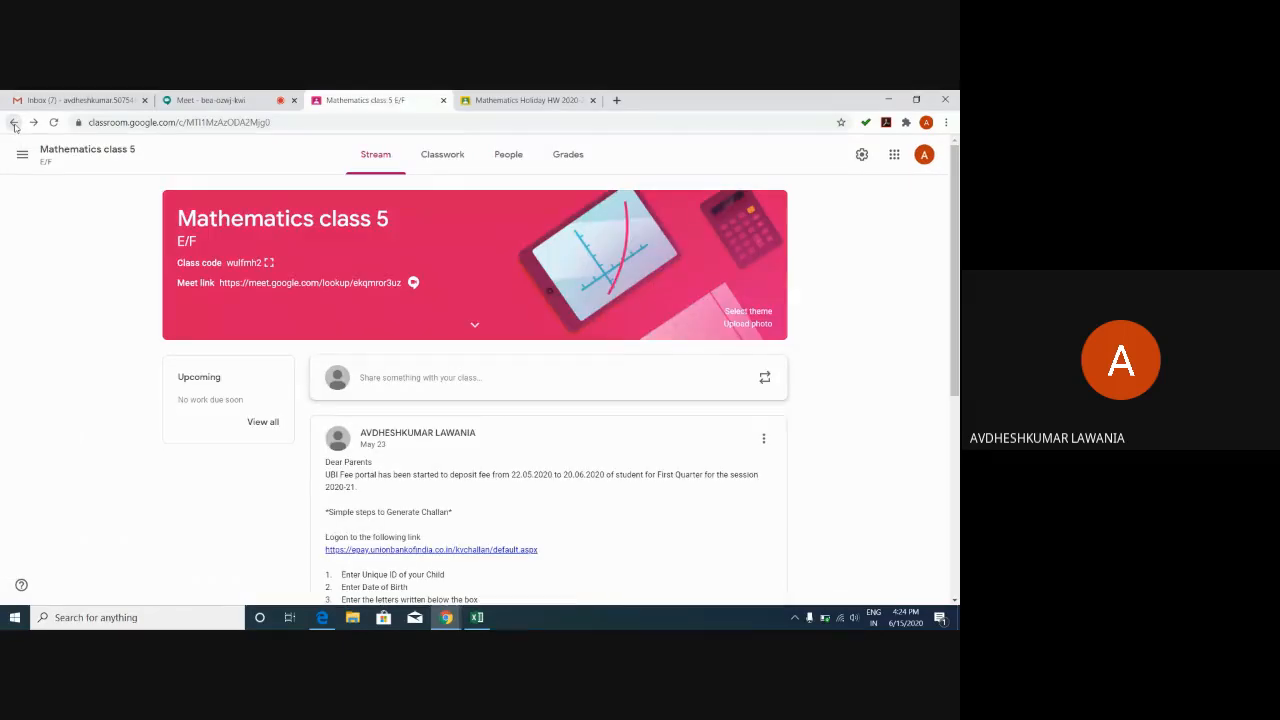
{"action": "left_click", "coordinate": [14, 123]}
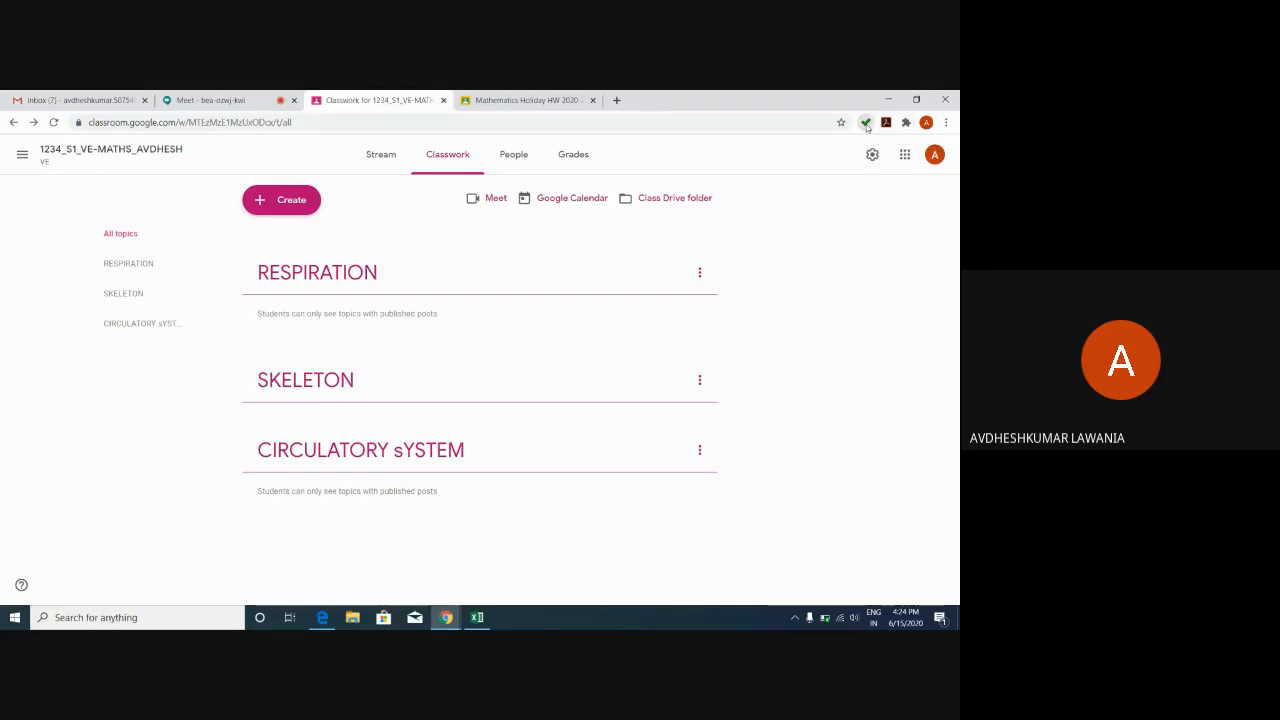
{"action": "left_click", "coordinate": [867, 125]}
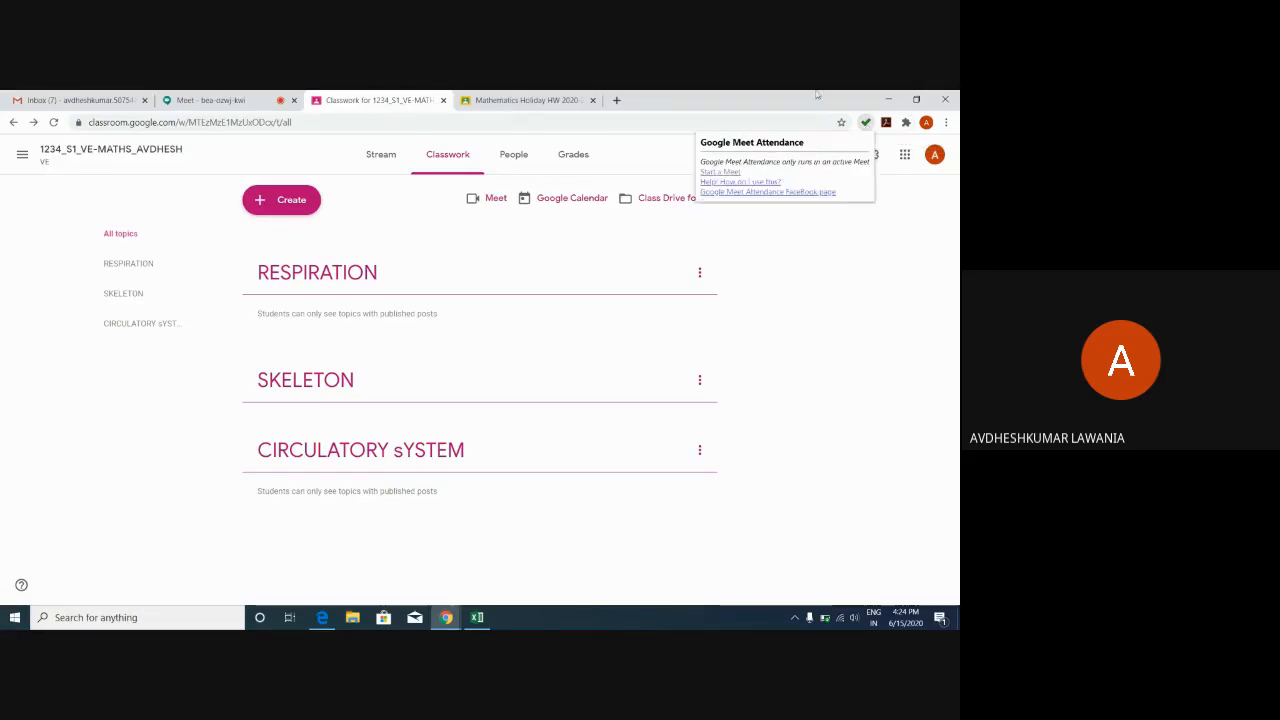
In a new tab, search Google for 'google chrome extension' to reach the Chrome Web Store.
{"action": "left_click", "coordinate": [616, 100]}
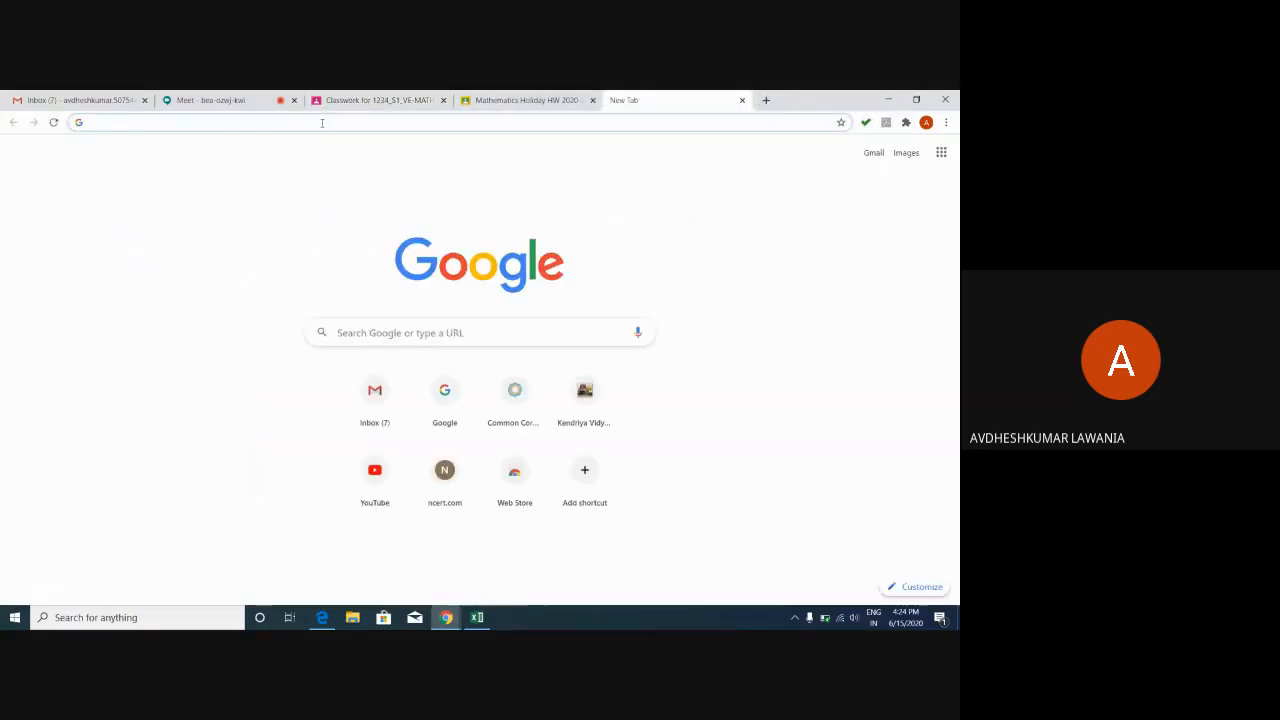
{"action": "left_click", "coordinate": [322, 122]}
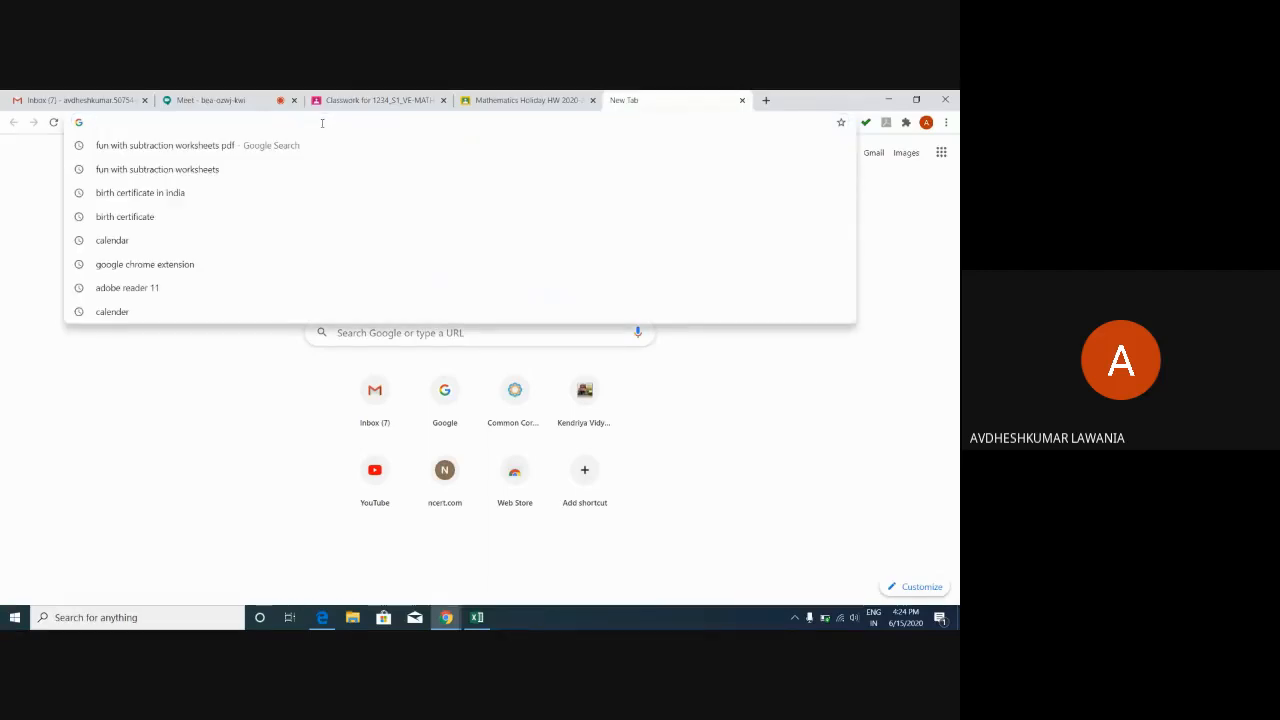
{"action": "type", "text": "g"}
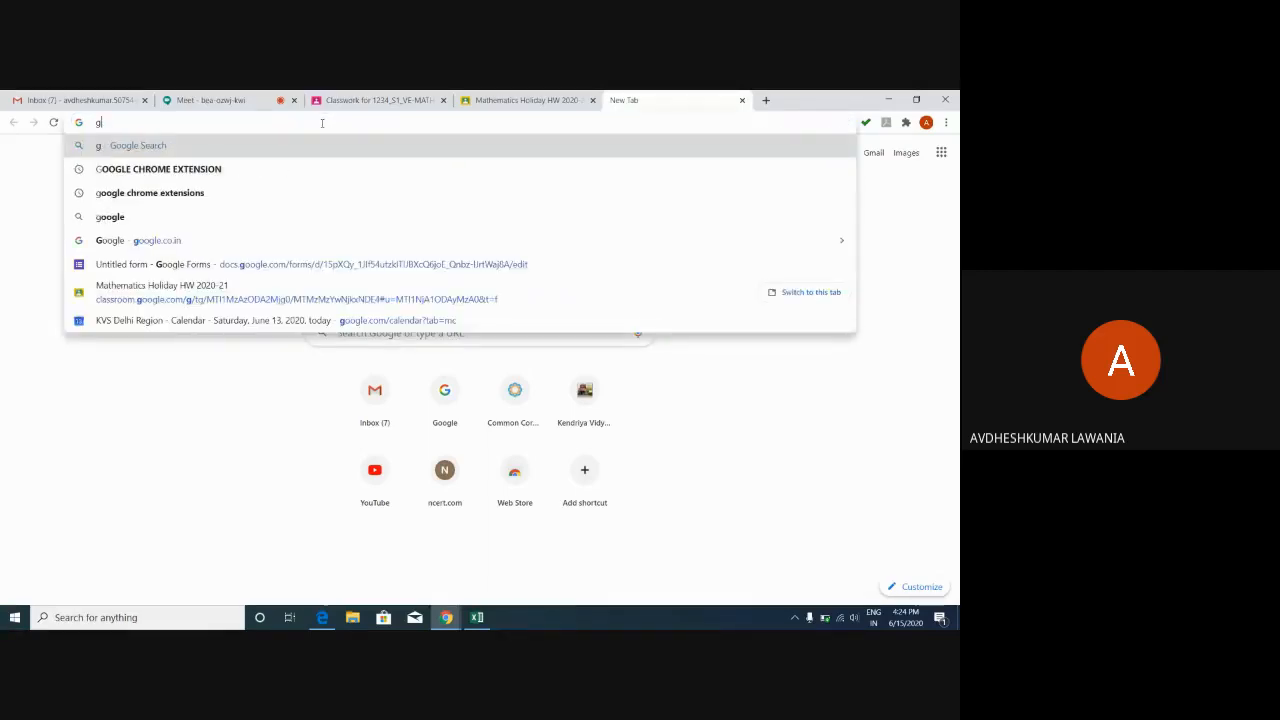
{"action": "type", "text": "oogle "}
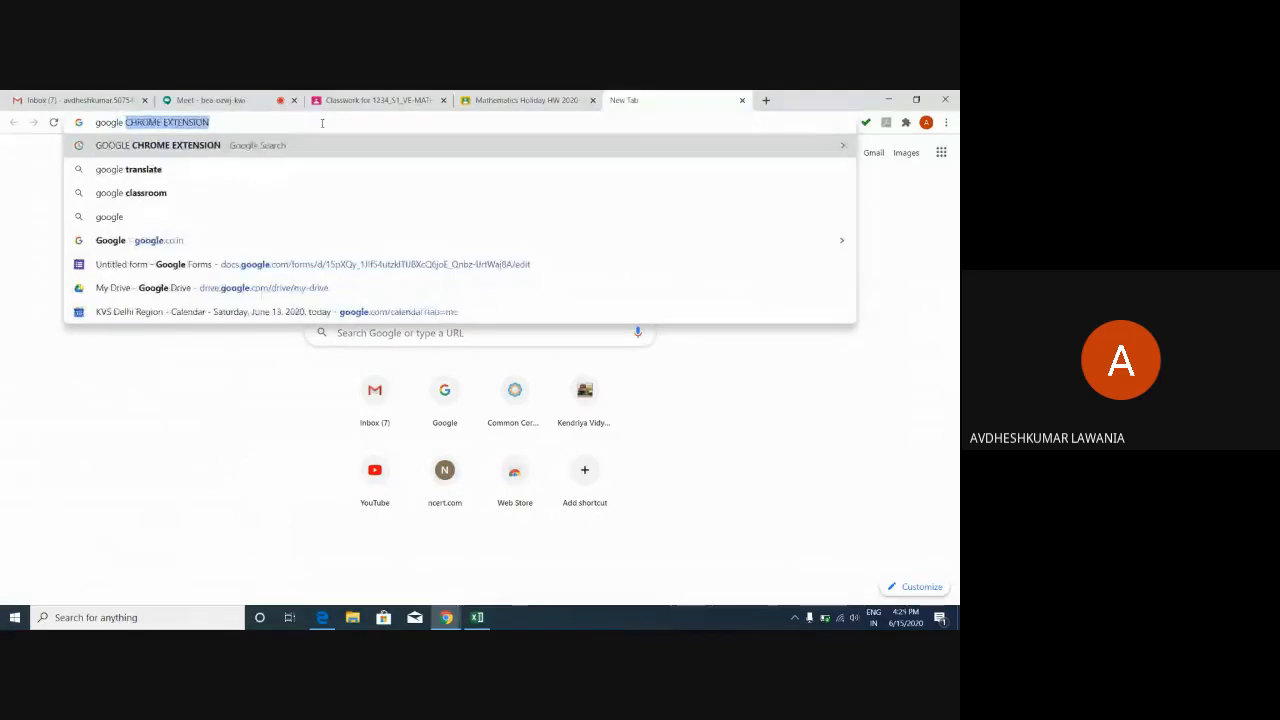
{"action": "type", "text": "che"}
{"action": "key", "text": "BackSpace"}
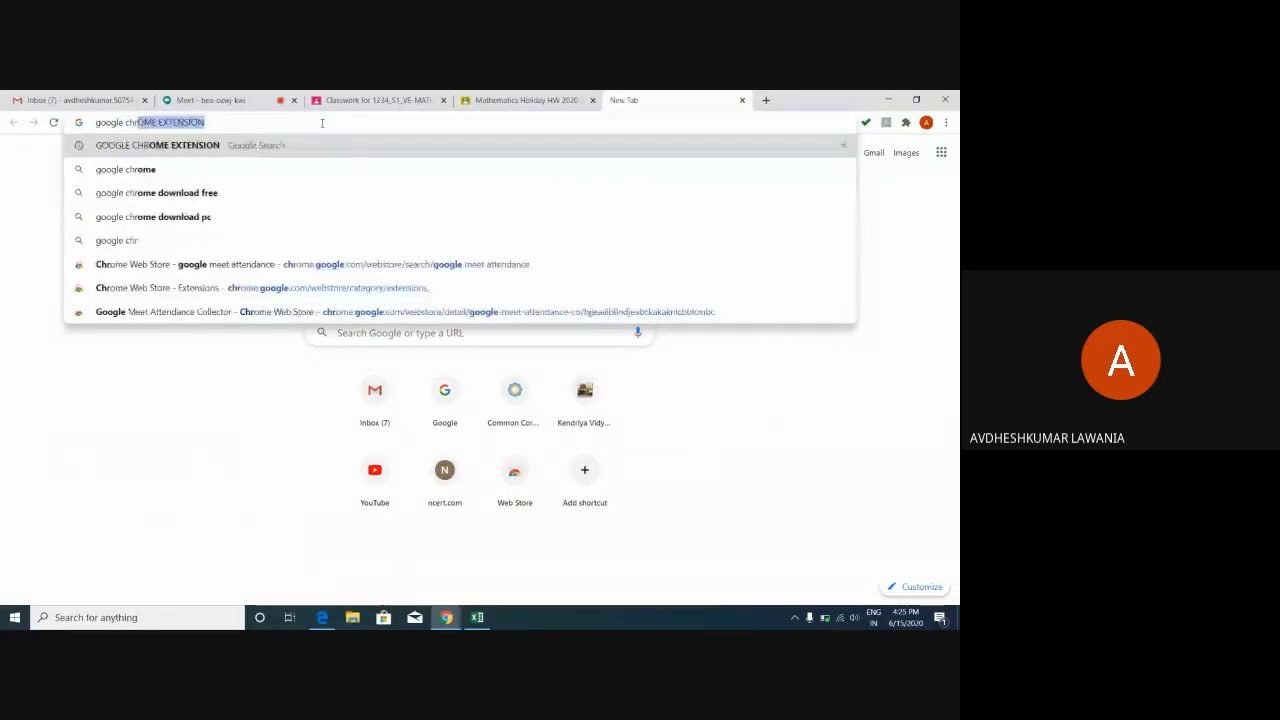
{"action": "type", "text": "rome ex"}
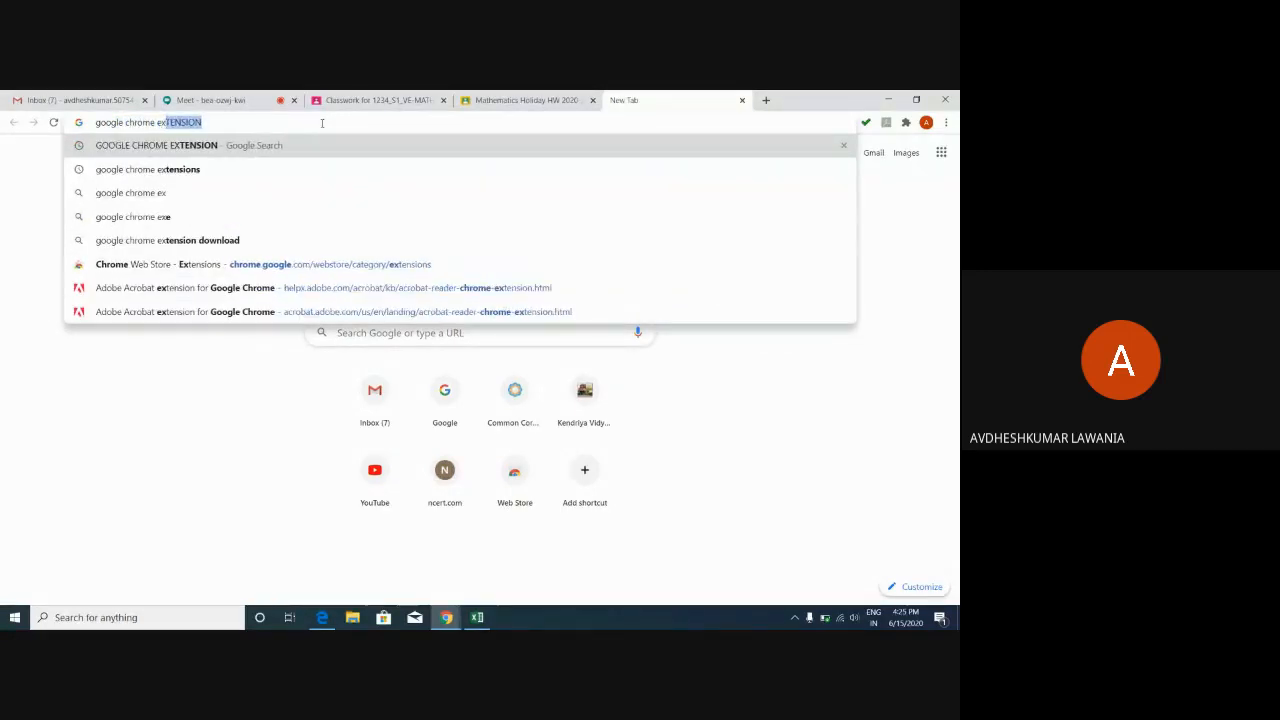
{"action": "type", "text": "tension"}
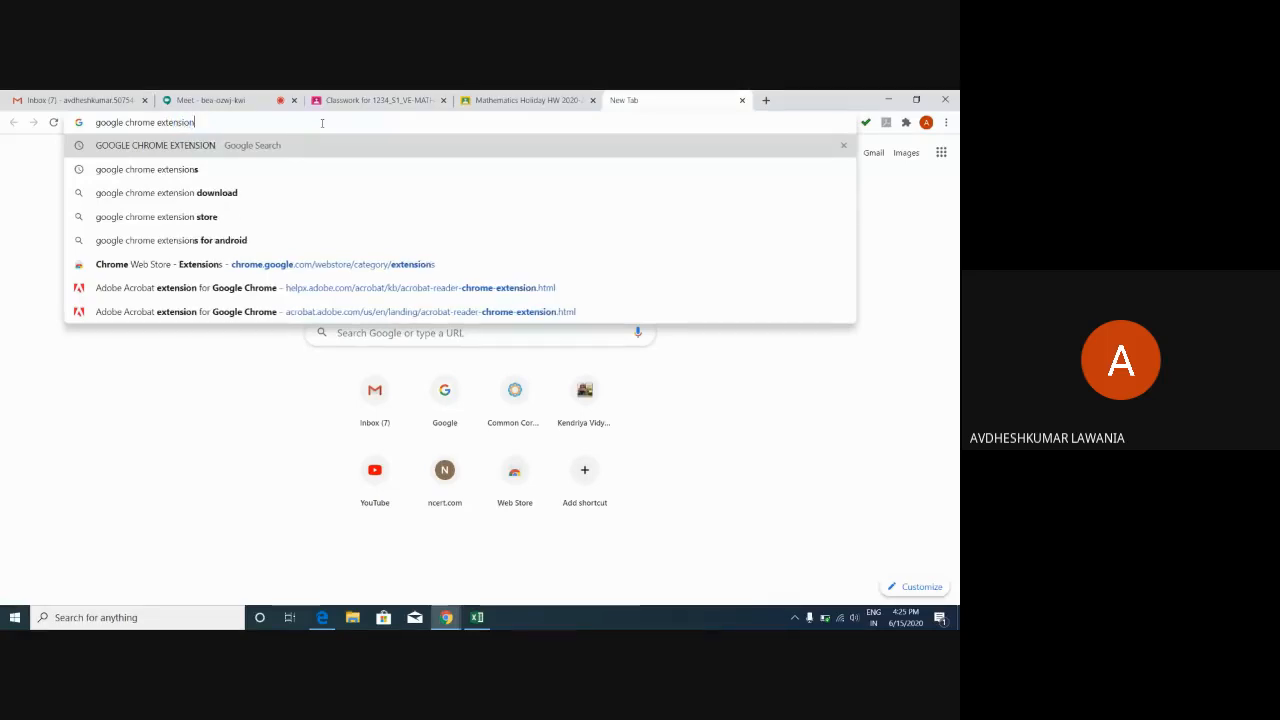
{"action": "key", "text": "Return"}
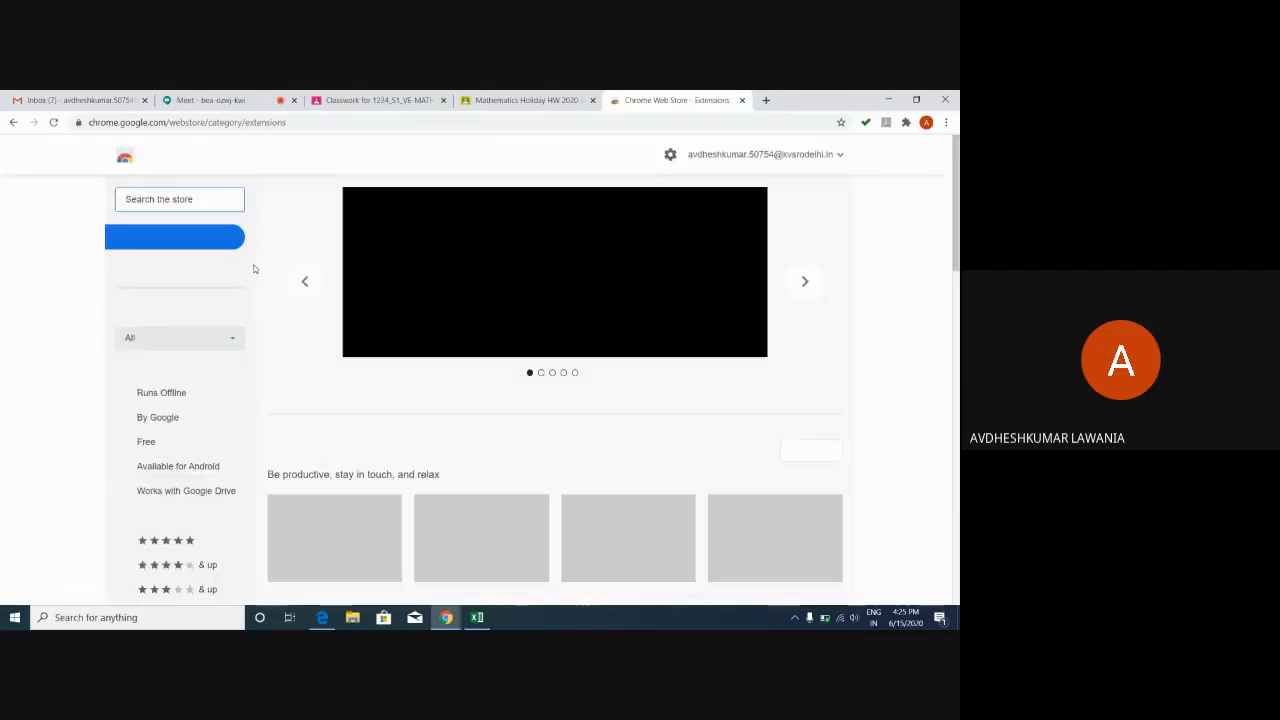
Search the Chrome Web Store for 'google meet attendance' extensions.
{"action": "left_click", "coordinate": [160, 199]}
{"action": "type", "text": "goo"}
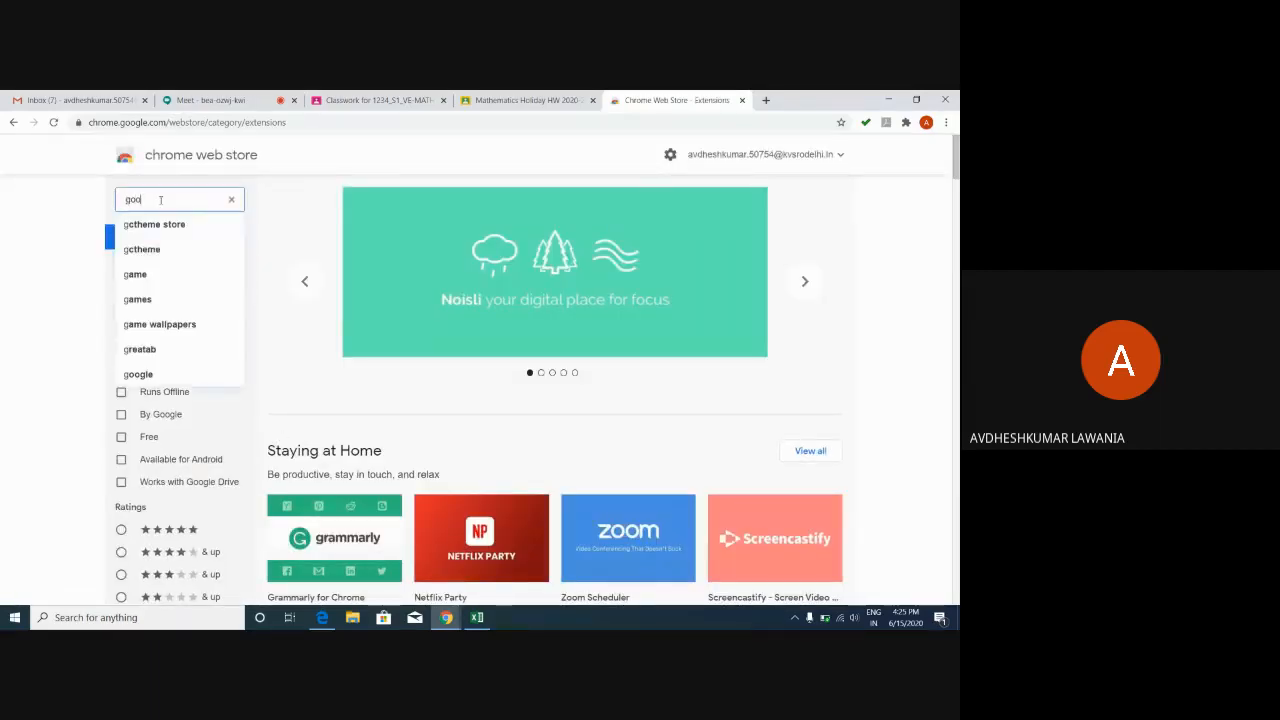
{"action": "type", "text": "gle meet"}
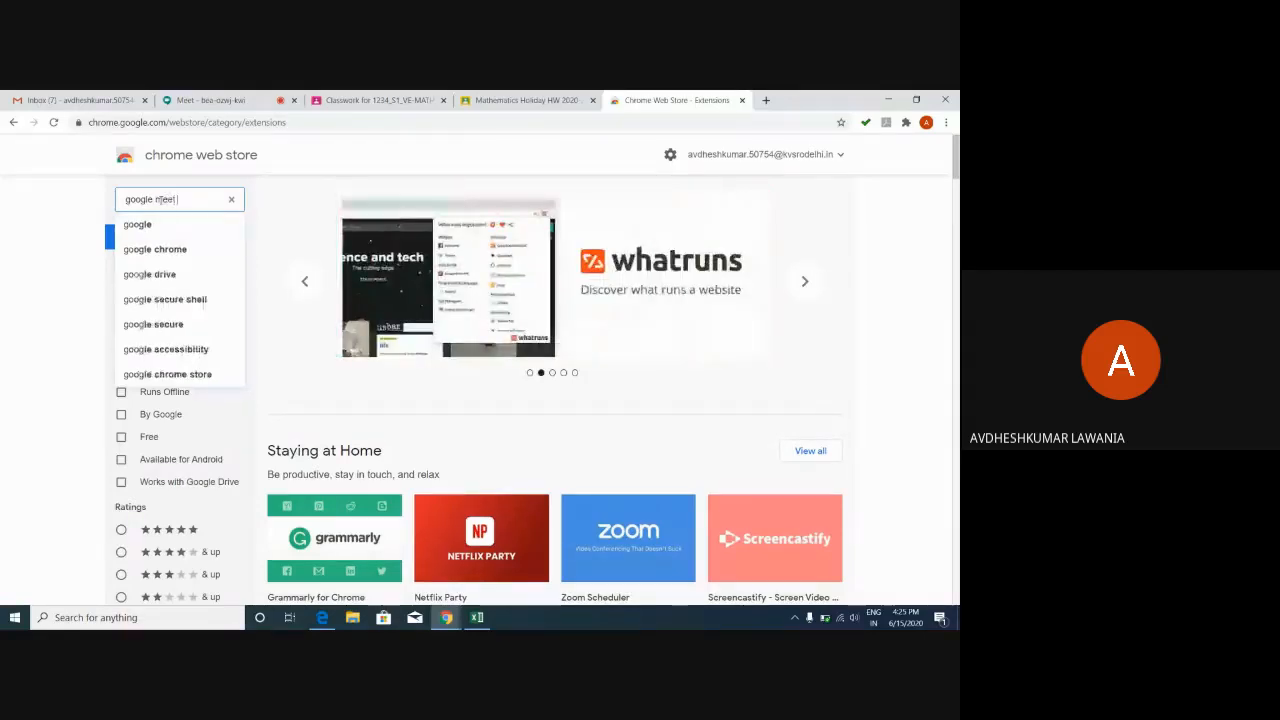
{"action": "type", "text": " attendance"}
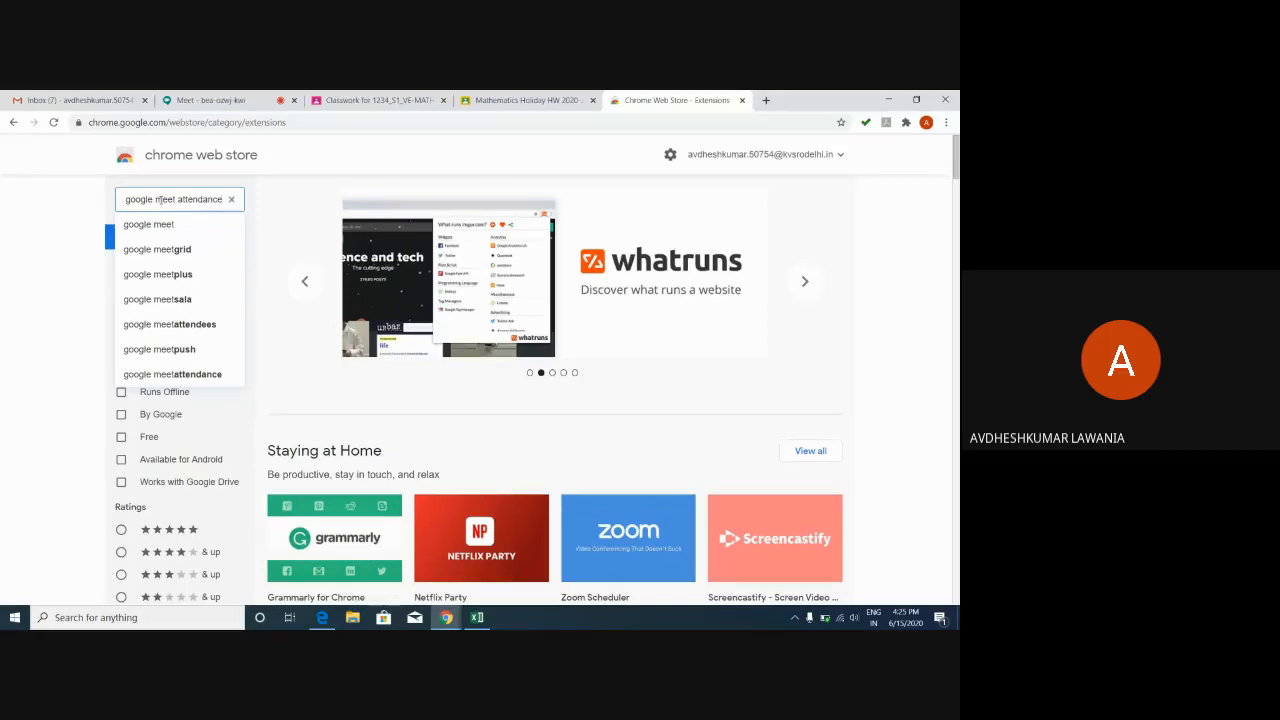
{"action": "key", "text": "Return"}
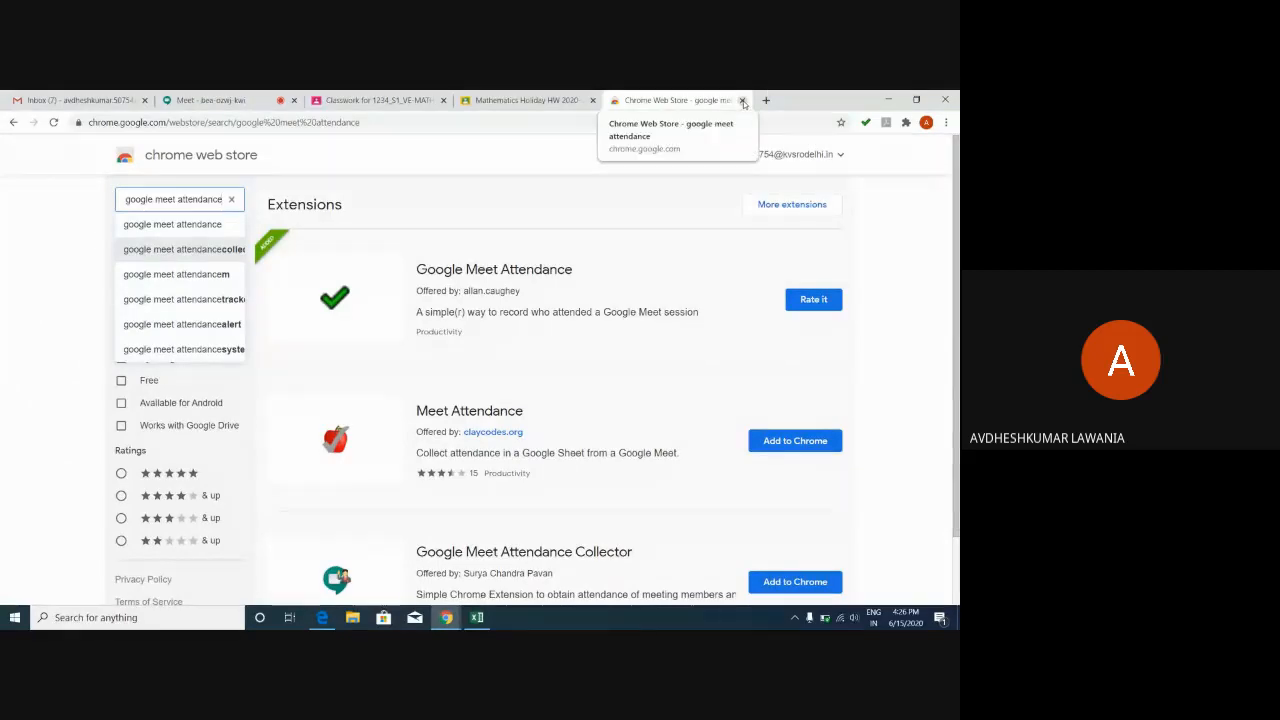
Close the Chrome Web Store and Mathematics Holiday HW tabs, then bring up Classwork's Create menu.
{"action": "left_click", "coordinate": [743, 101]}
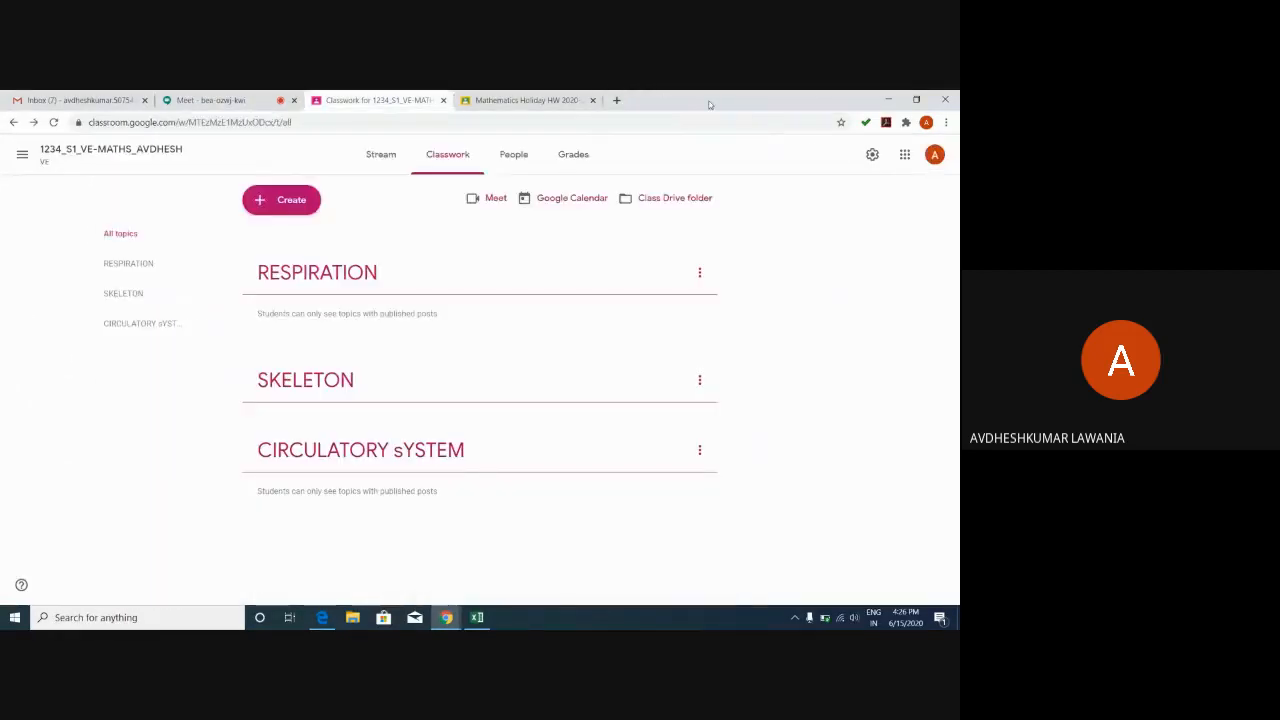
{"action": "left_click", "coordinate": [490, 101]}
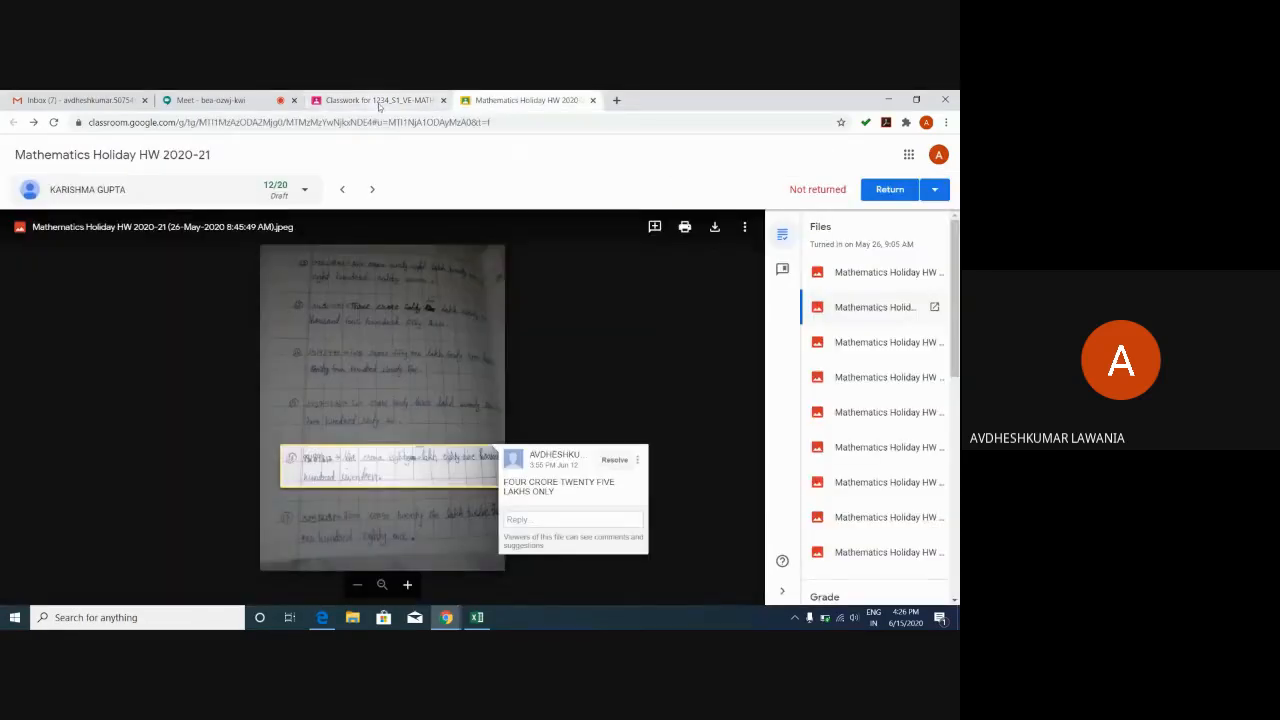
{"action": "left_click", "coordinate": [593, 101]}
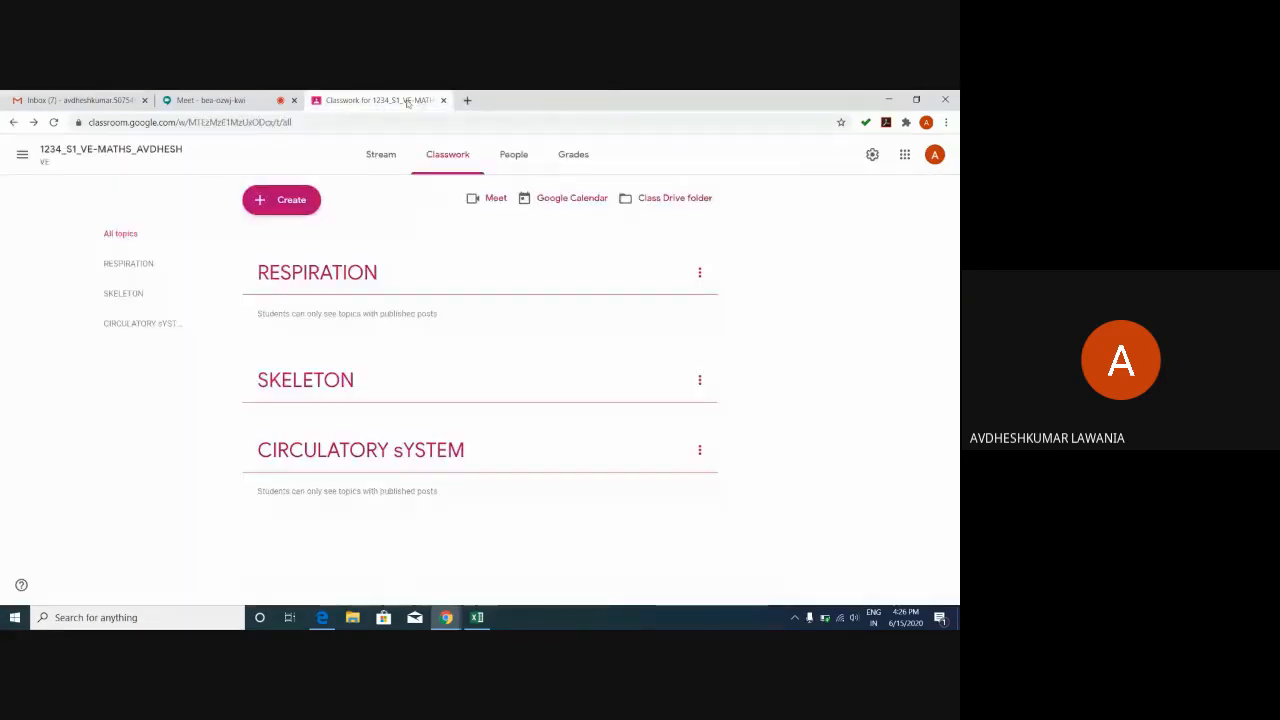
{"action": "left_click", "coordinate": [265, 205]}
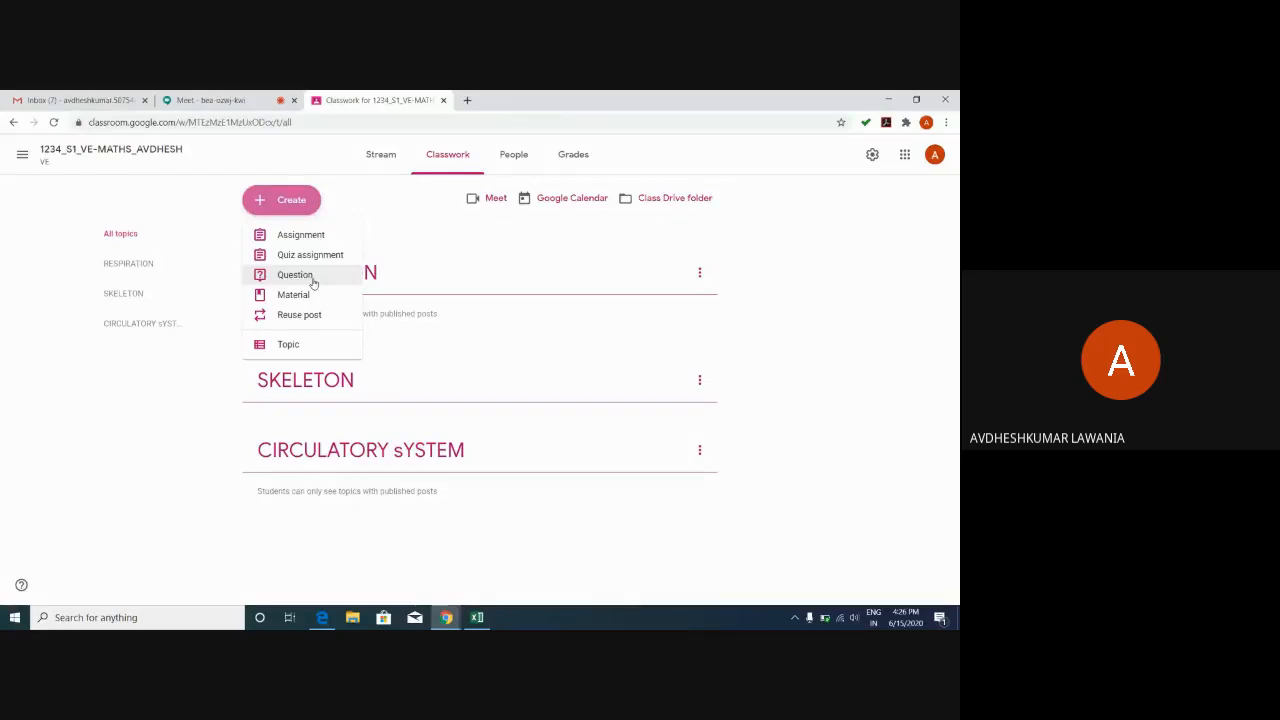
Create a Question titled 'attendance 16.6.2020' with instructions 'kindly mark your attendance'.
{"action": "left_click", "coordinate": [313, 283]}
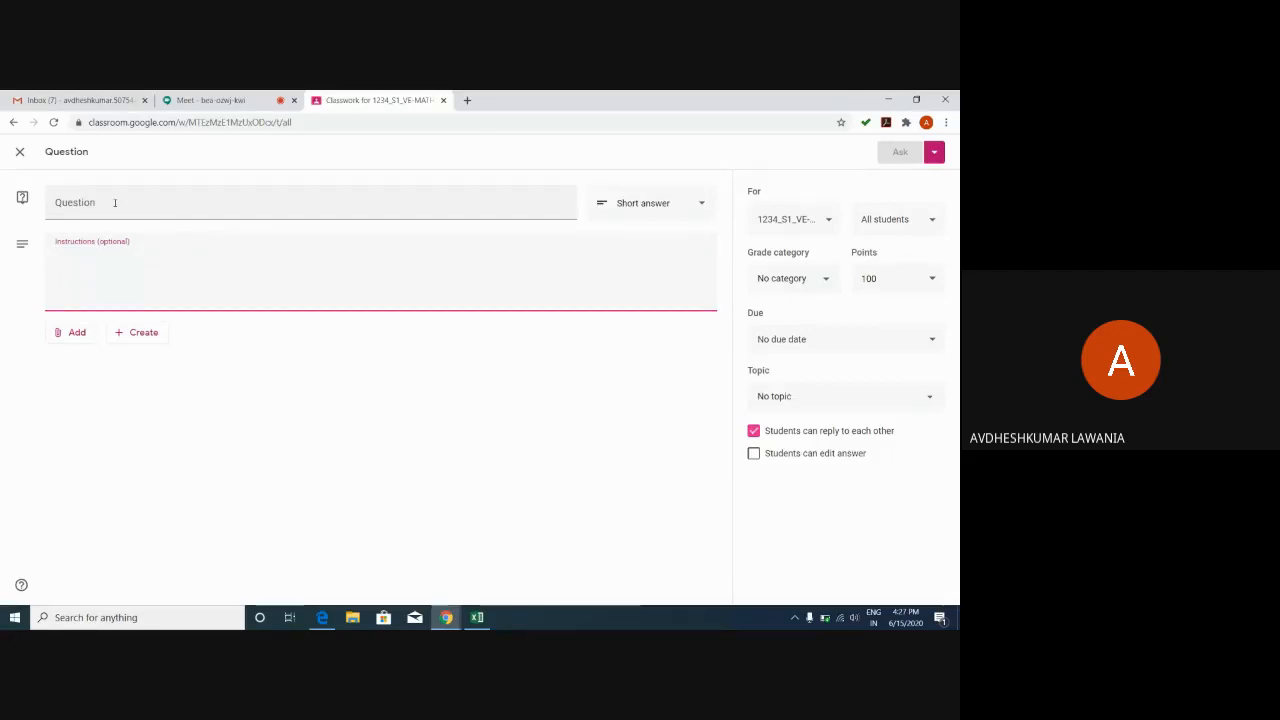
{"action": "left_click", "coordinate": [115, 203]}
{"action": "type", "text": "a"}
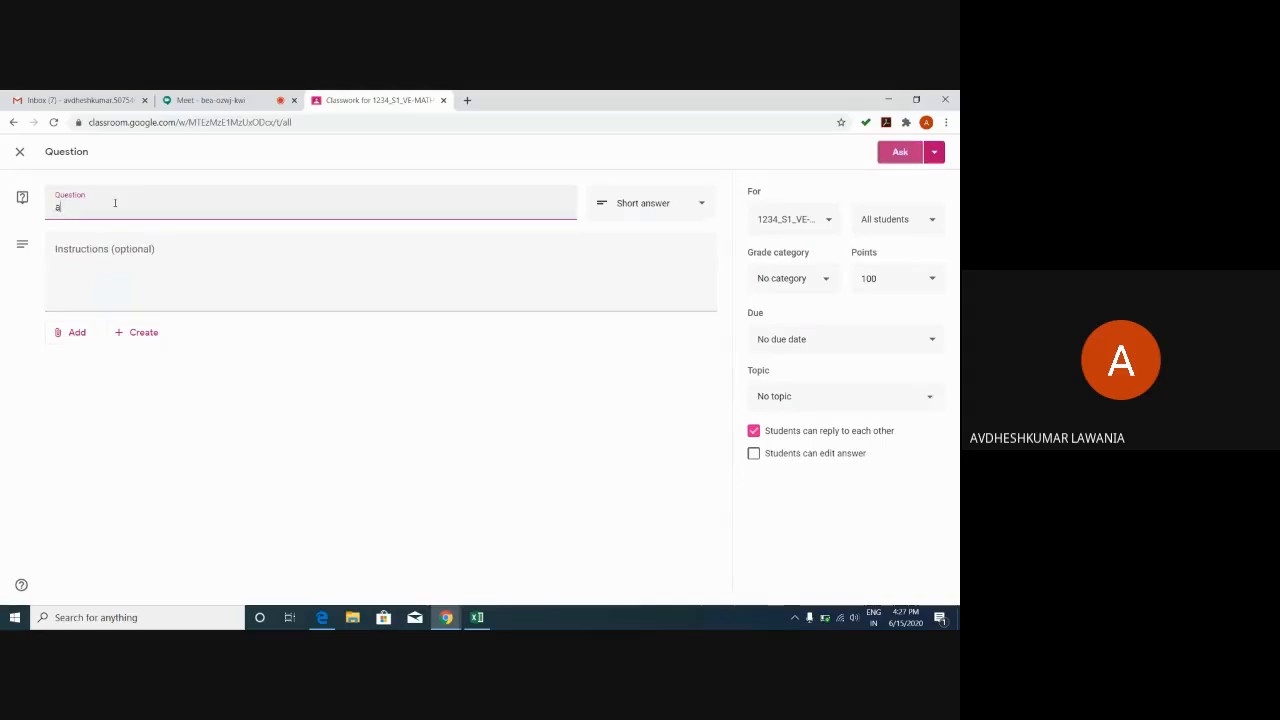
{"action": "type", "text": "ttendab"}
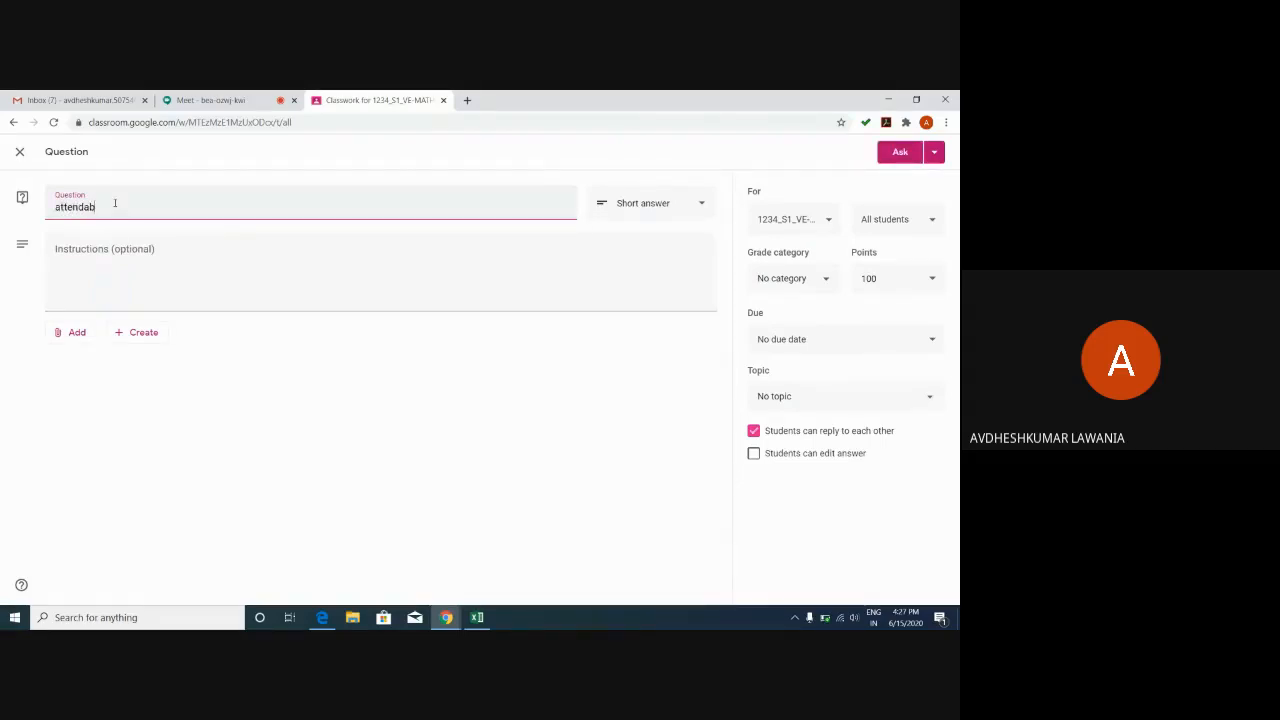
{"action": "key", "text": "BackSpace"}
{"action": "type", "text": "nec"}
{"action": "key", "text": "BackSpace"}
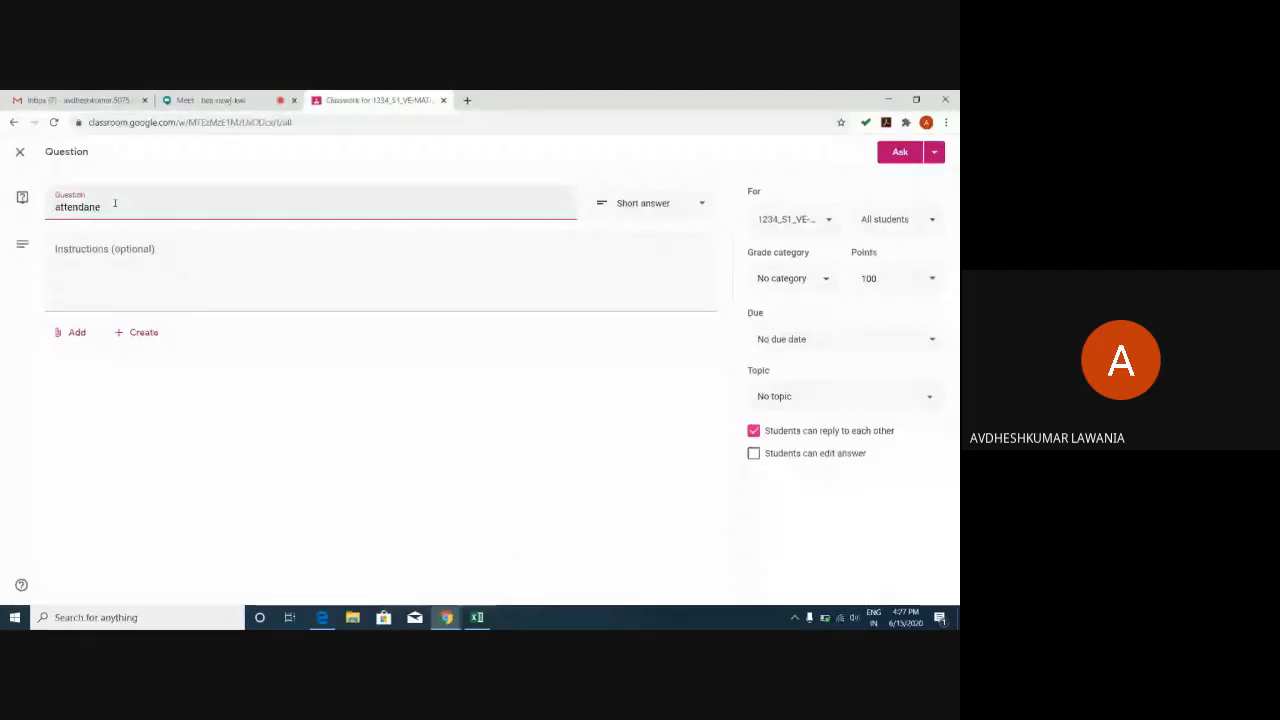
{"action": "key", "text": "BackSpace"}
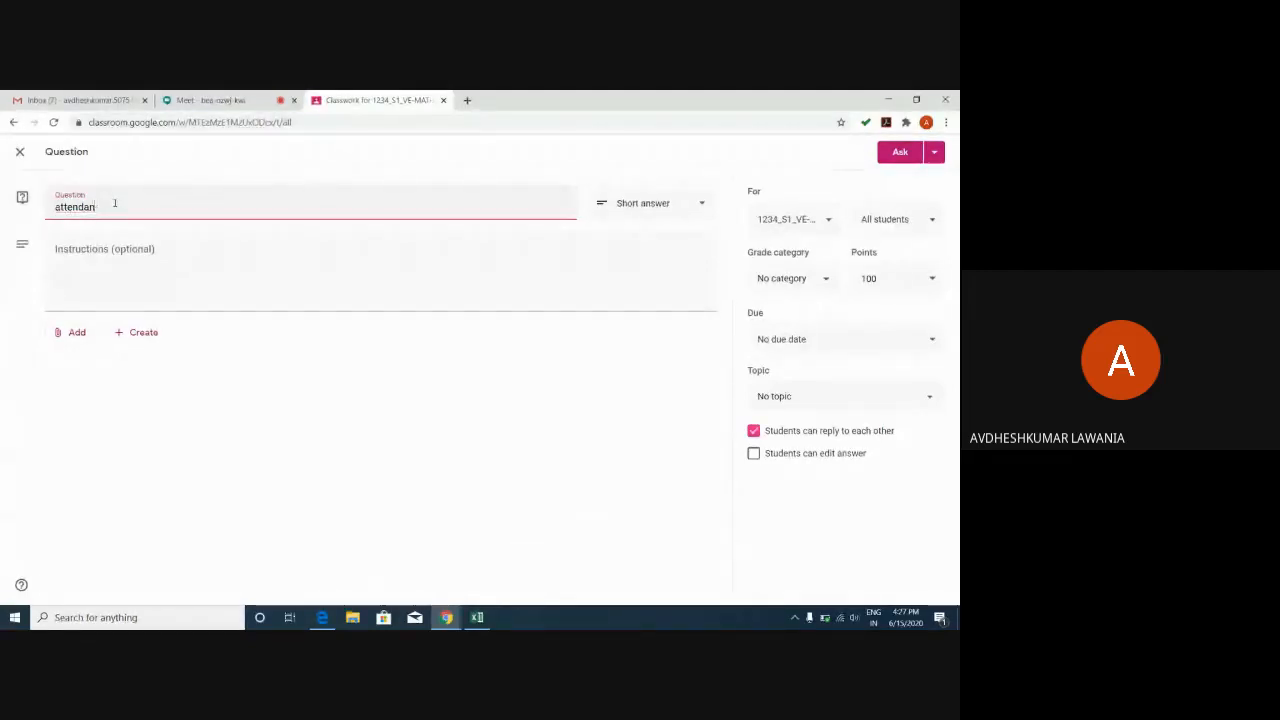
{"action": "type", "text": "ce 1"}
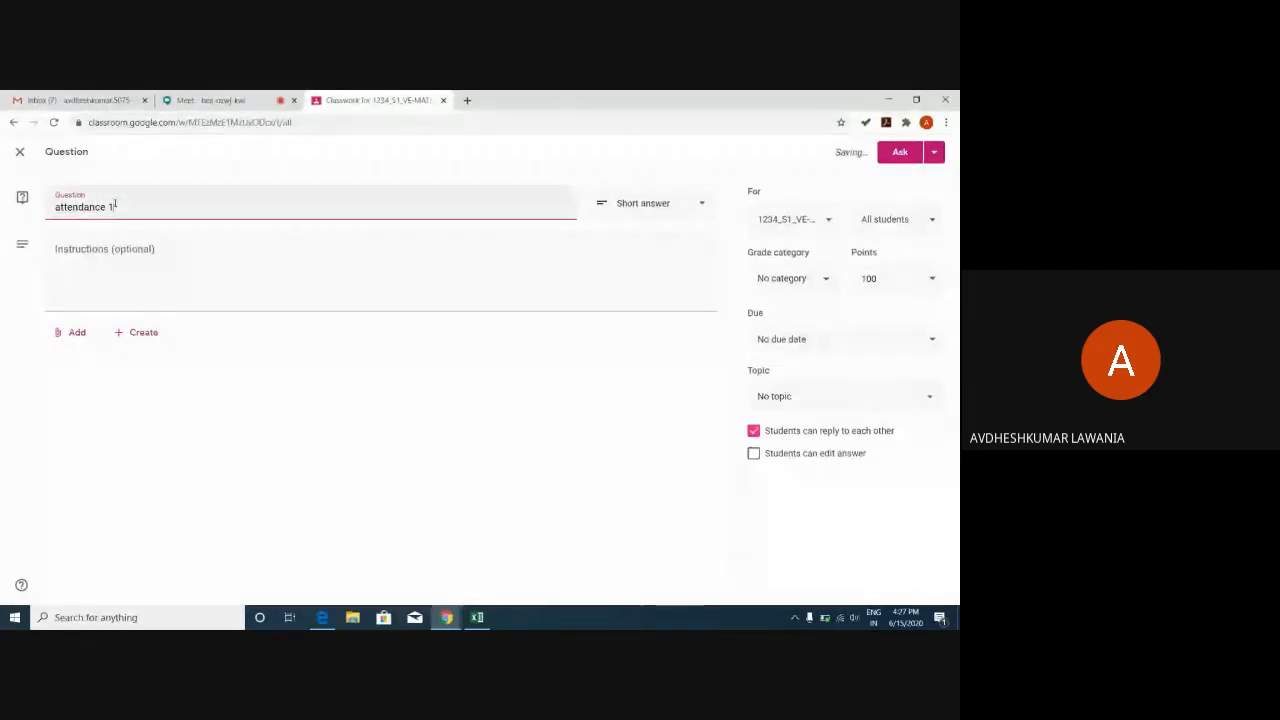
{"action": "type", "text": "s"}
{"action": "type", "text": "."}
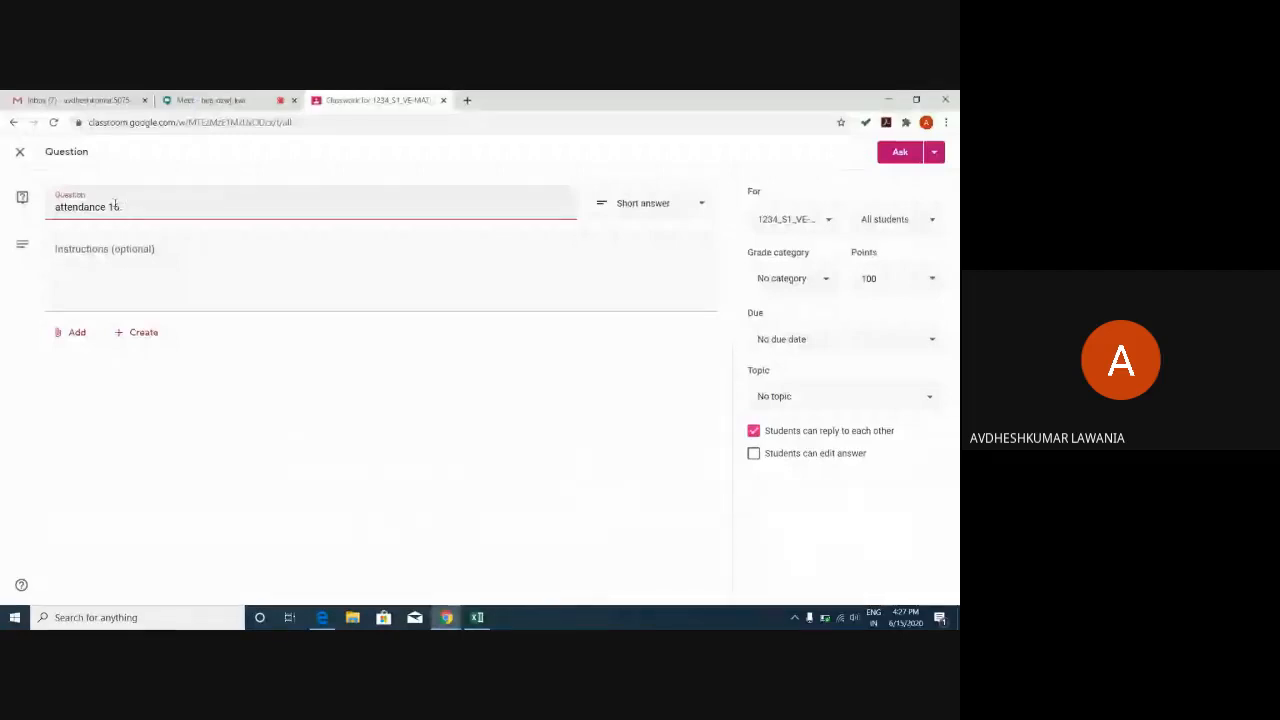
{"action": "type", "text": "6"}
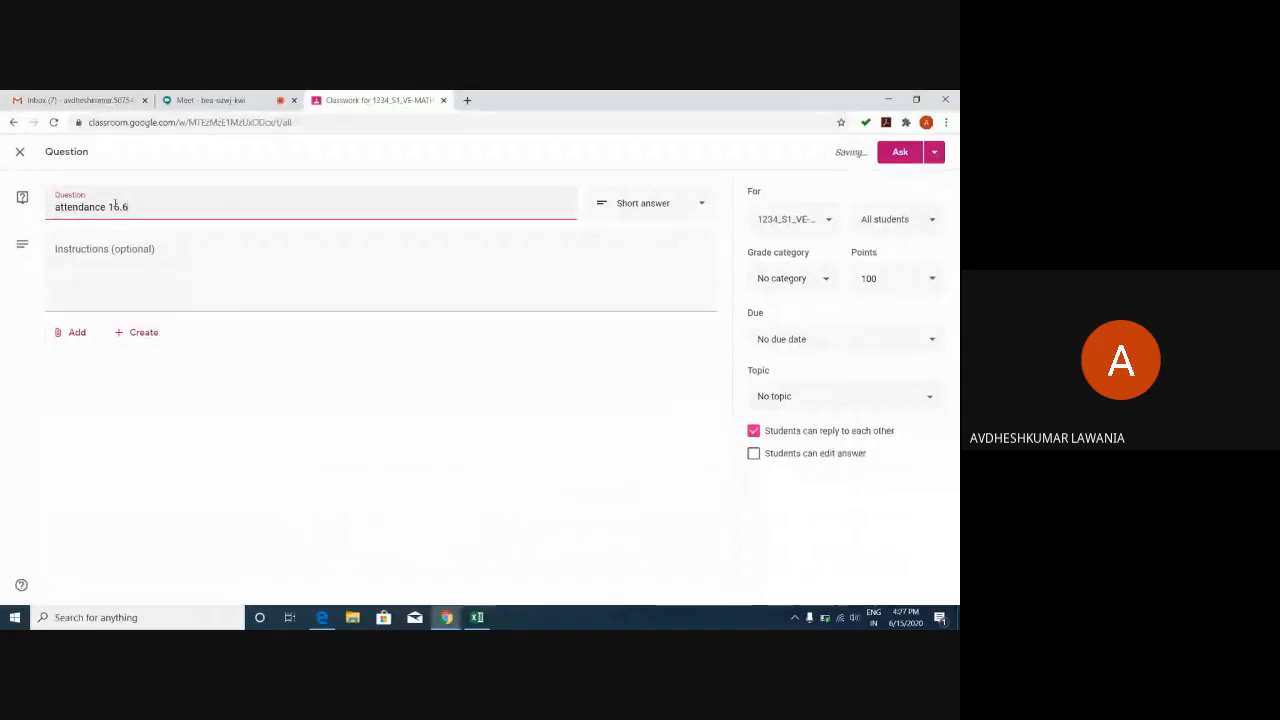
{"action": "type", "text": ".2020"}
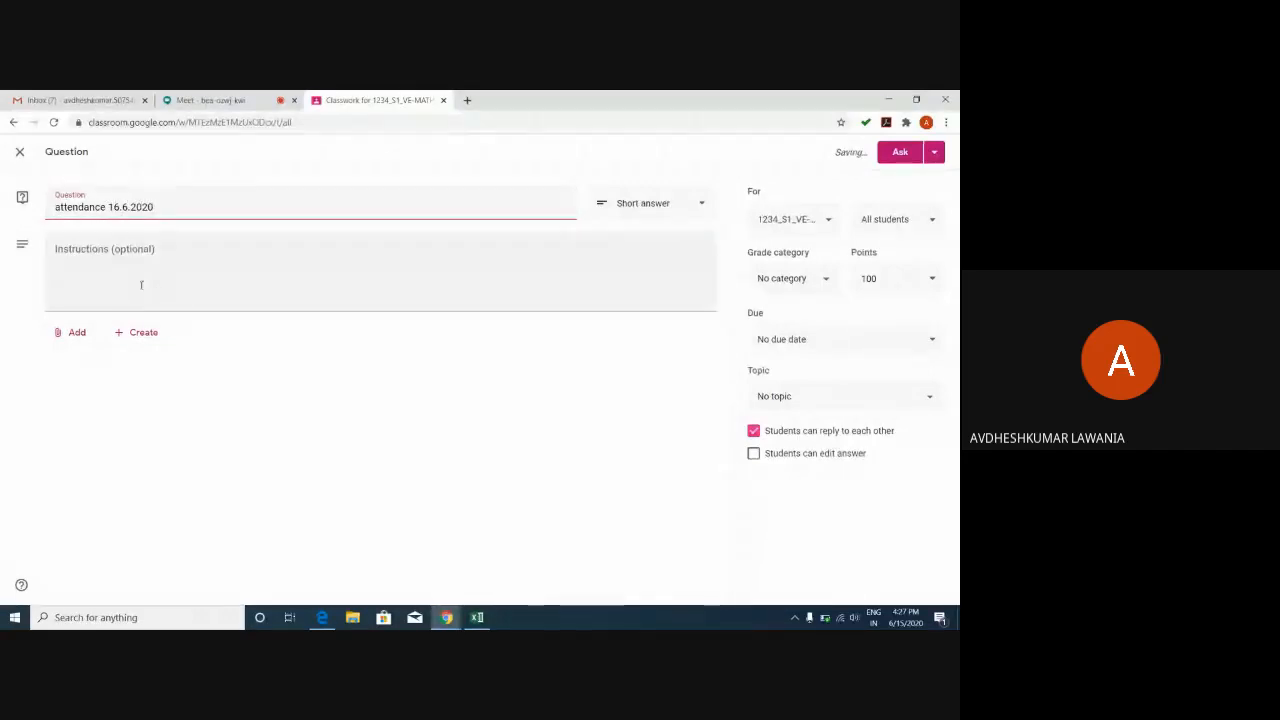
{"action": "left_click", "coordinate": [107, 268]}
{"action": "type", "text": "kin"}
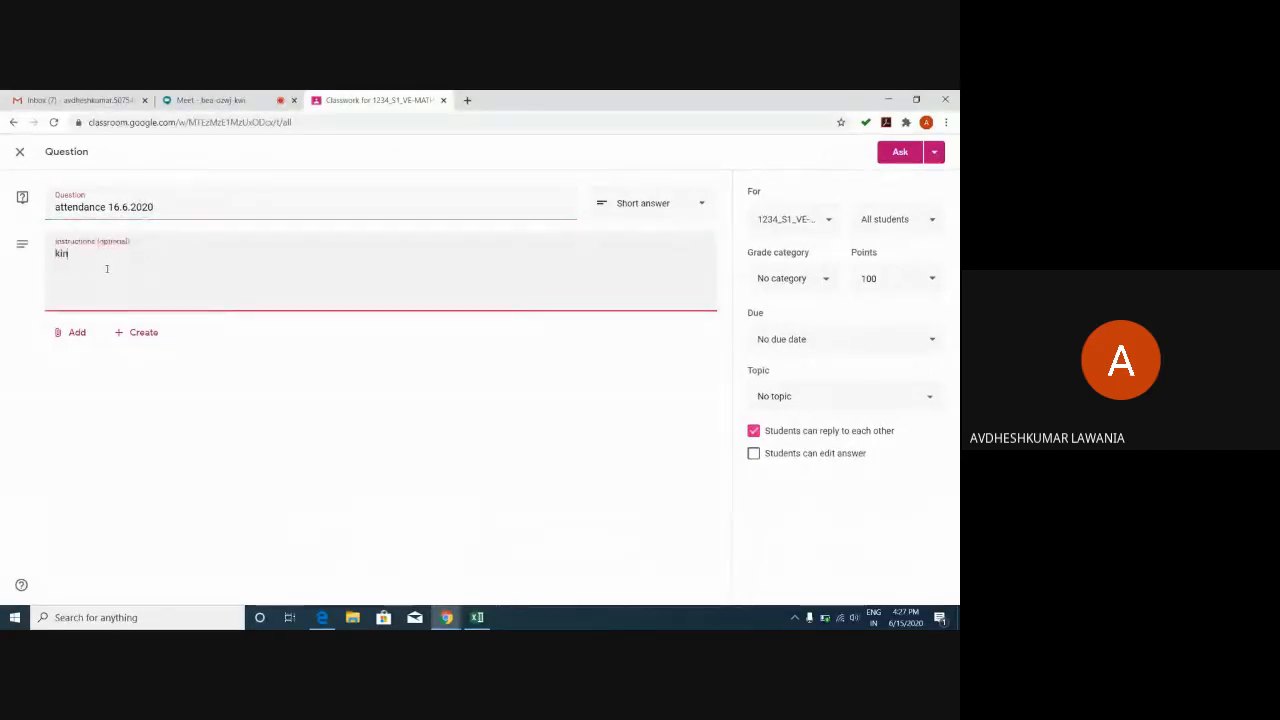
{"action": "type", "text": "dly ma"}
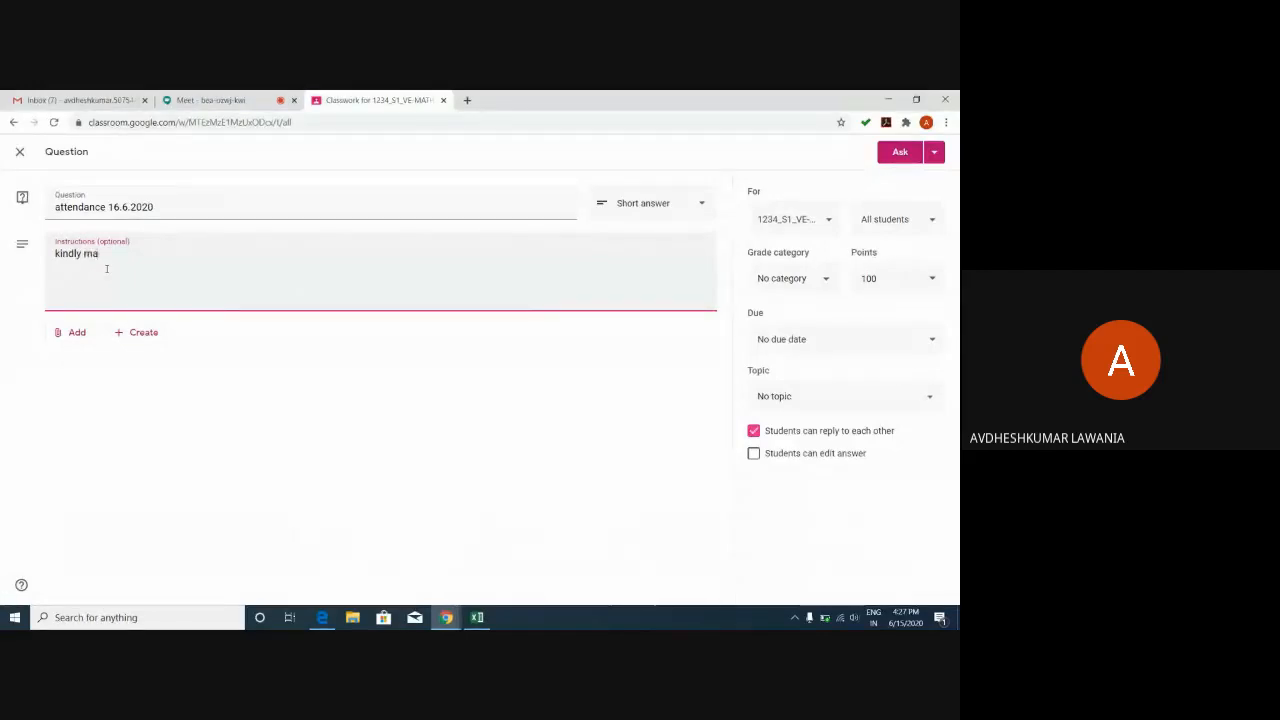
{"action": "type", "text": "rk your attendance"}
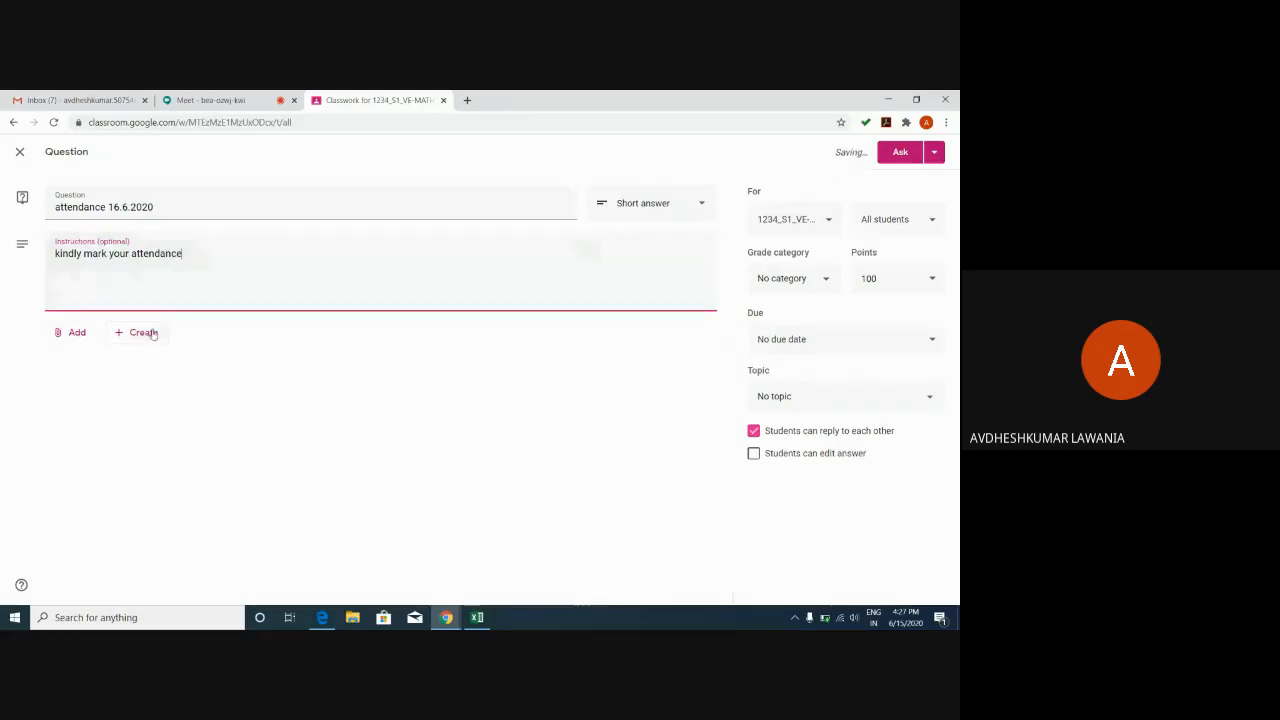
Switch the question to Multiple choice and enter 'present' as Option 1.
{"action": "left_click", "coordinate": [651, 209]}
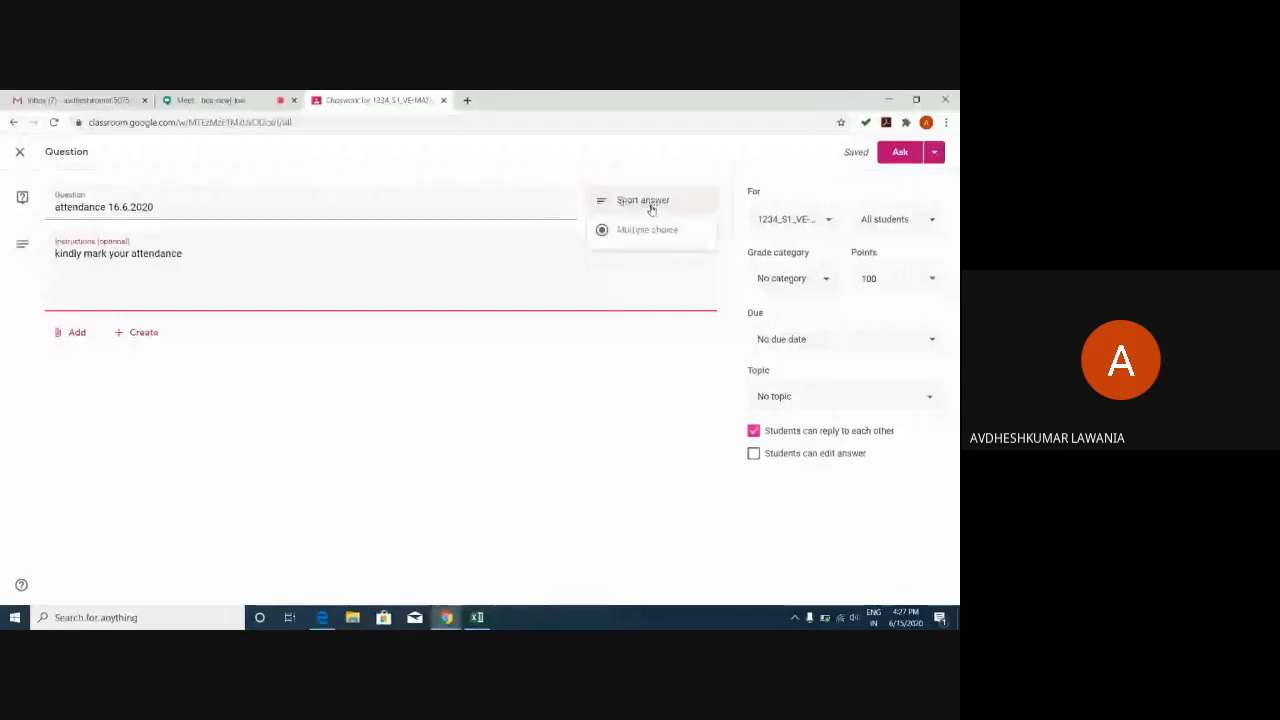
{"action": "left_click", "coordinate": [632, 238]}
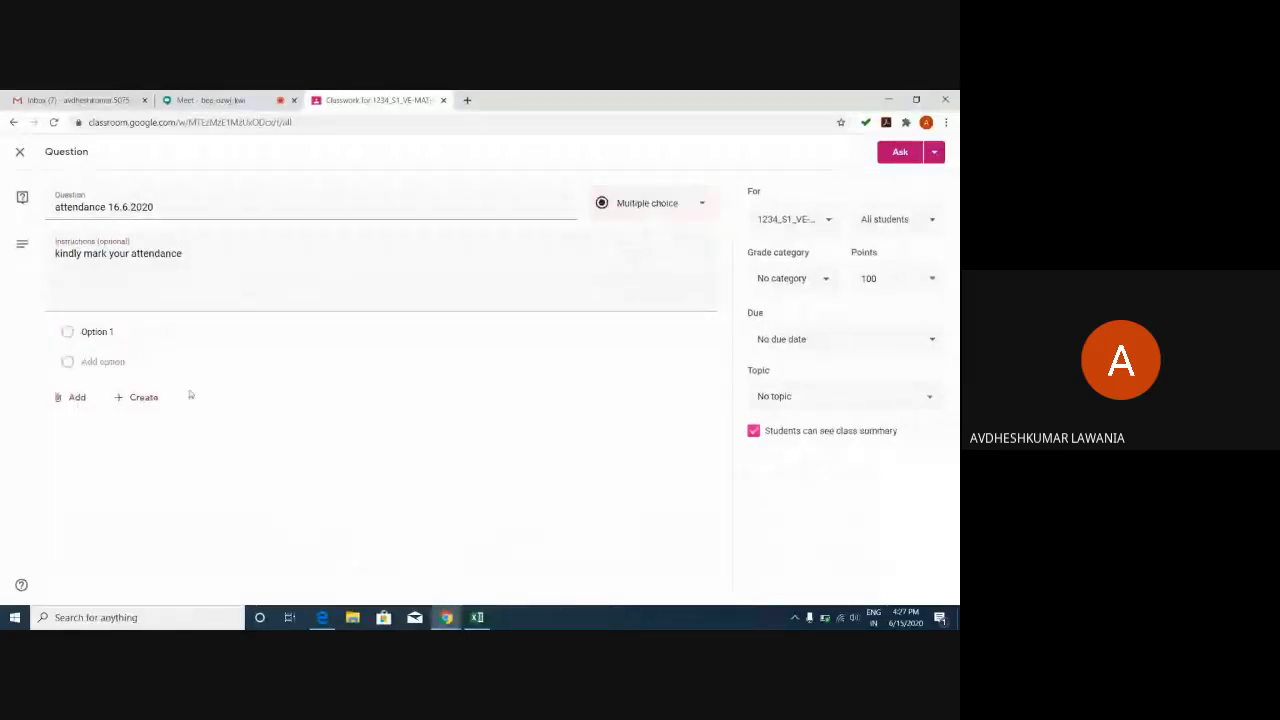
{"action": "left_click", "coordinate": [82, 333]}
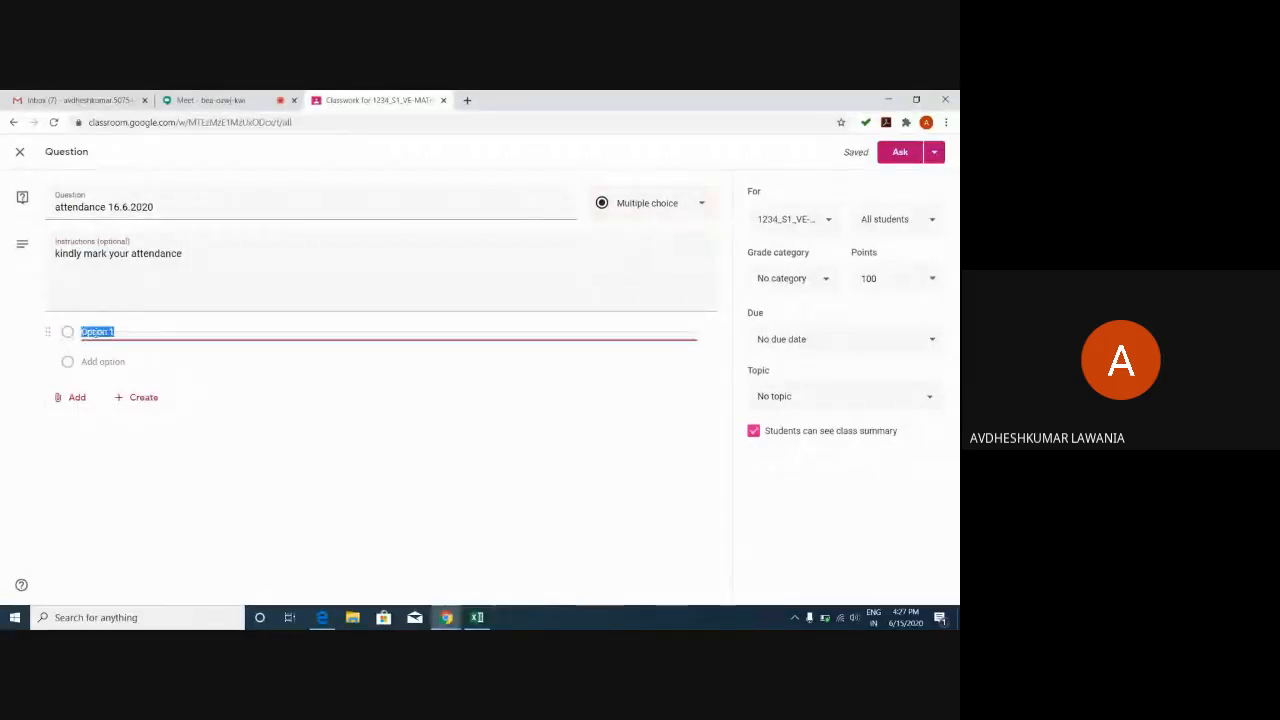
{"action": "type", "text": "present"}
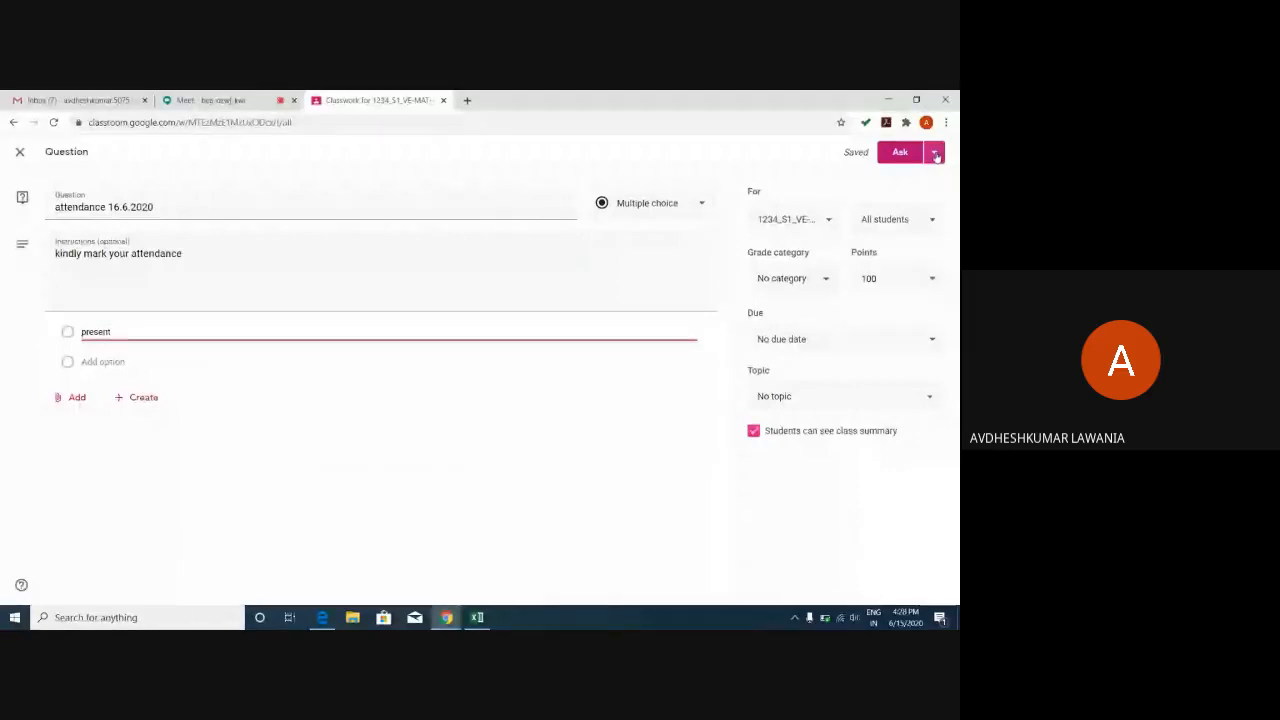
Schedule the attendance question for Jun 16, 2020 at 01:25 PM.
{"action": "left_click", "coordinate": [936, 153]}
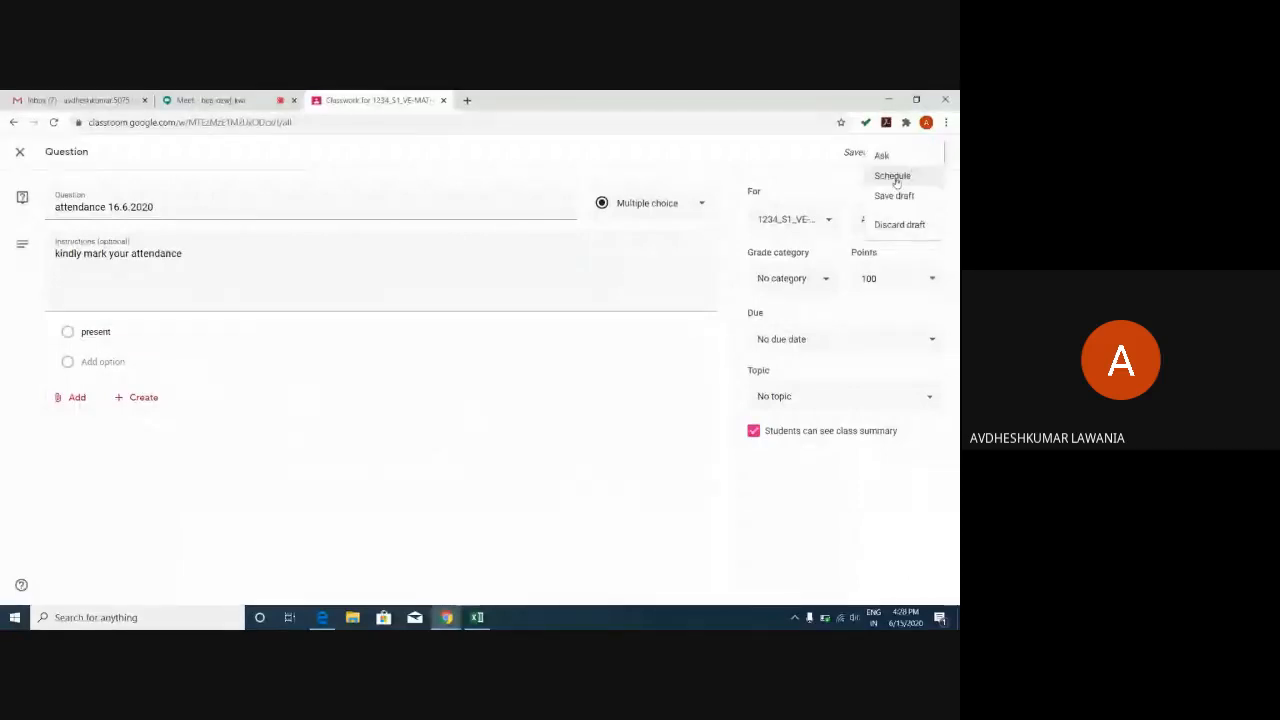
{"action": "left_click", "coordinate": [893, 177]}
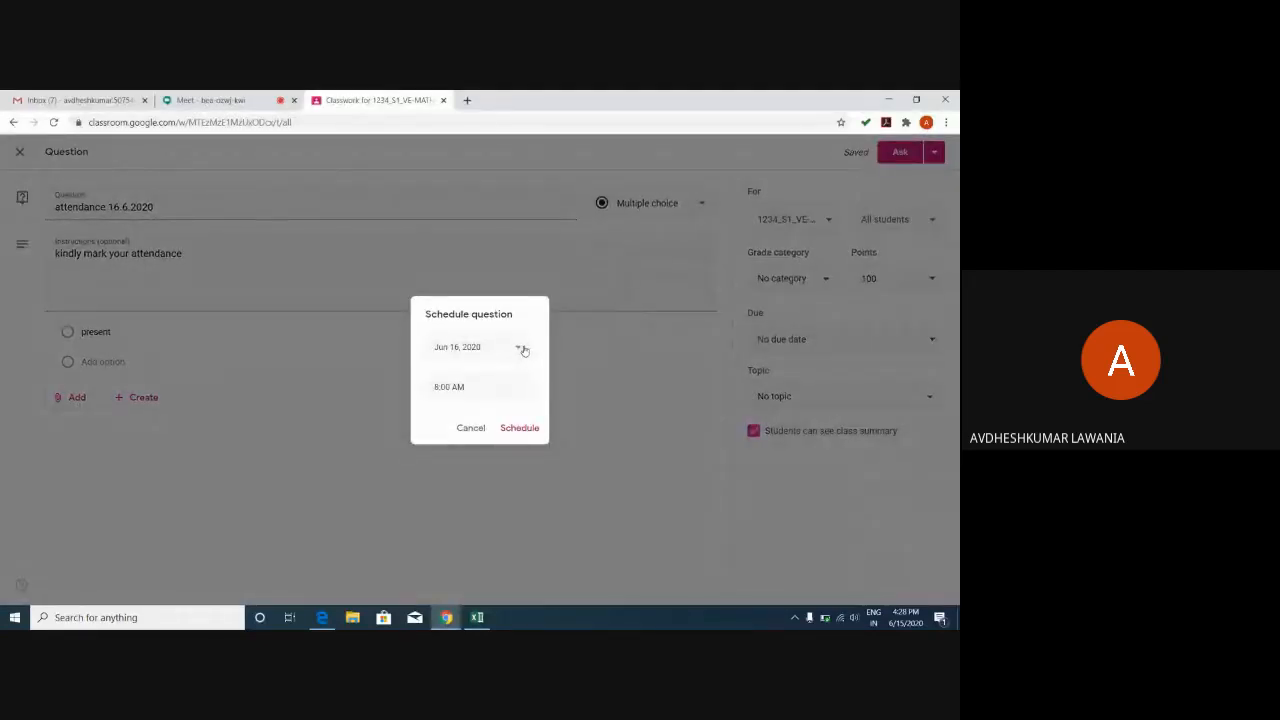
{"action": "left_click", "coordinate": [451, 390]}
{"action": "type", "text": "1"}
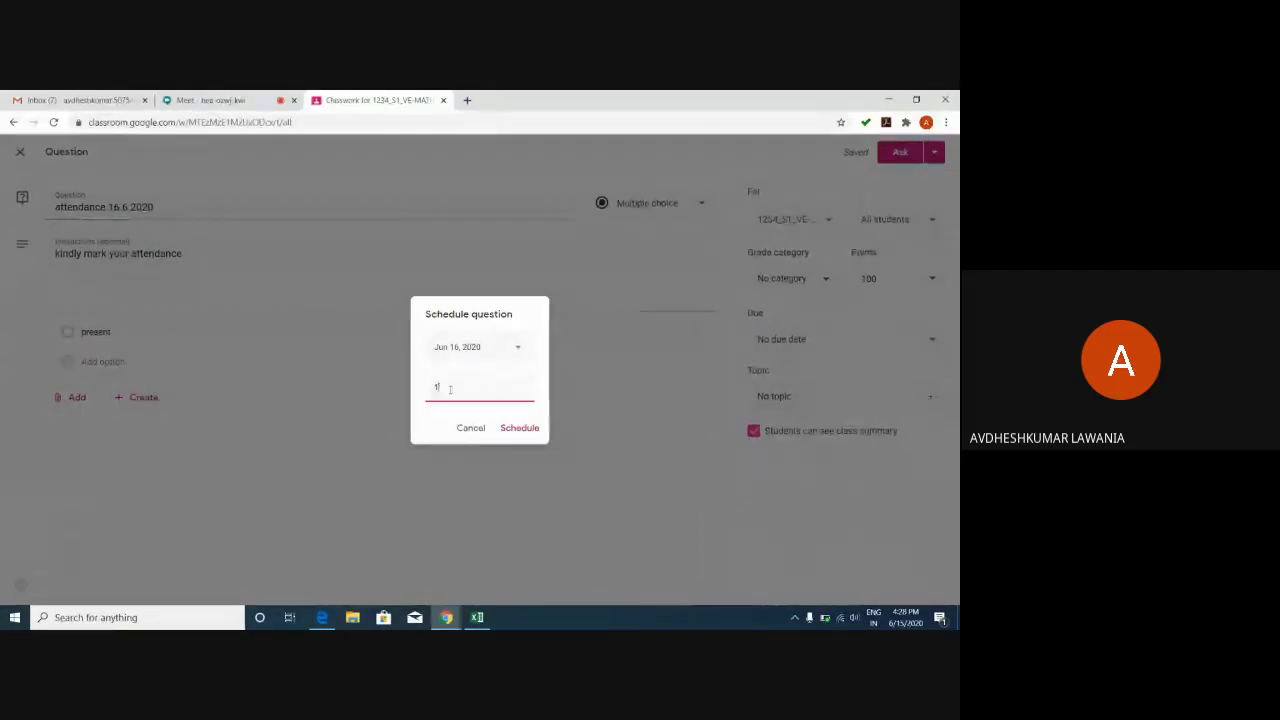
{"action": "key", "text": "BackSpace"}
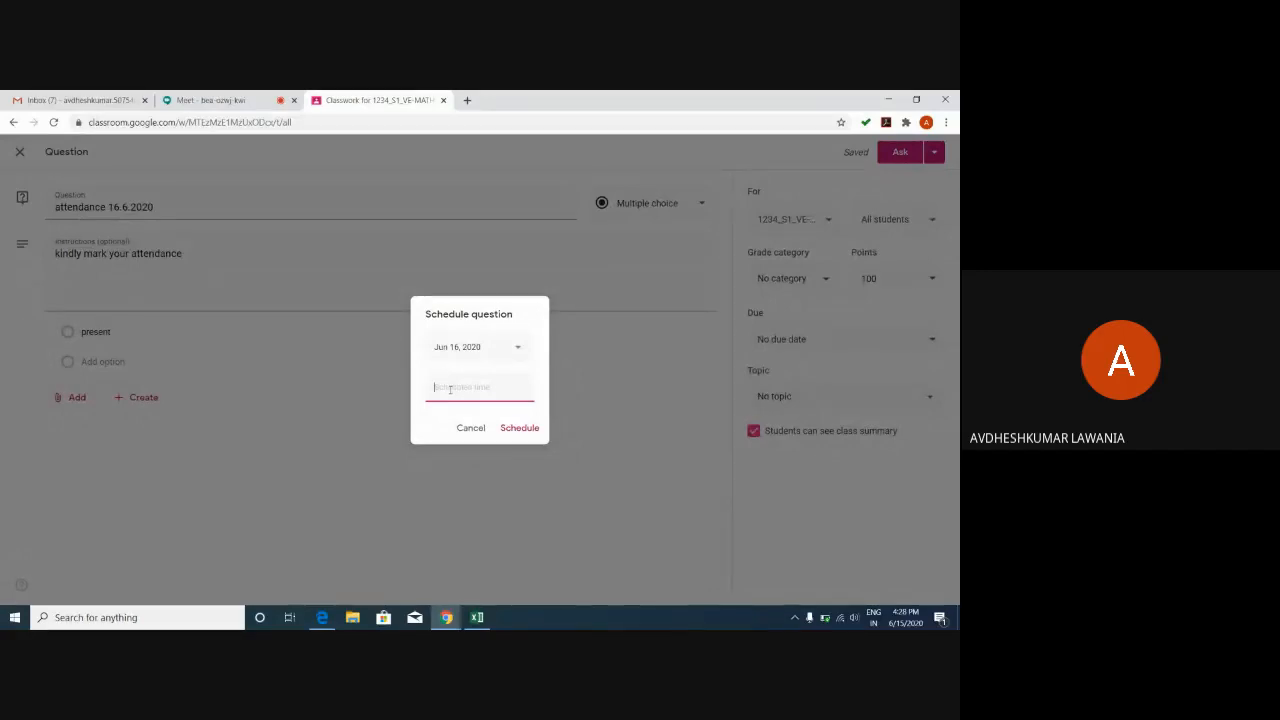
{"action": "type", "text": "01:25 p.m"}
{"action": "left_click", "coordinate": [530, 430]}
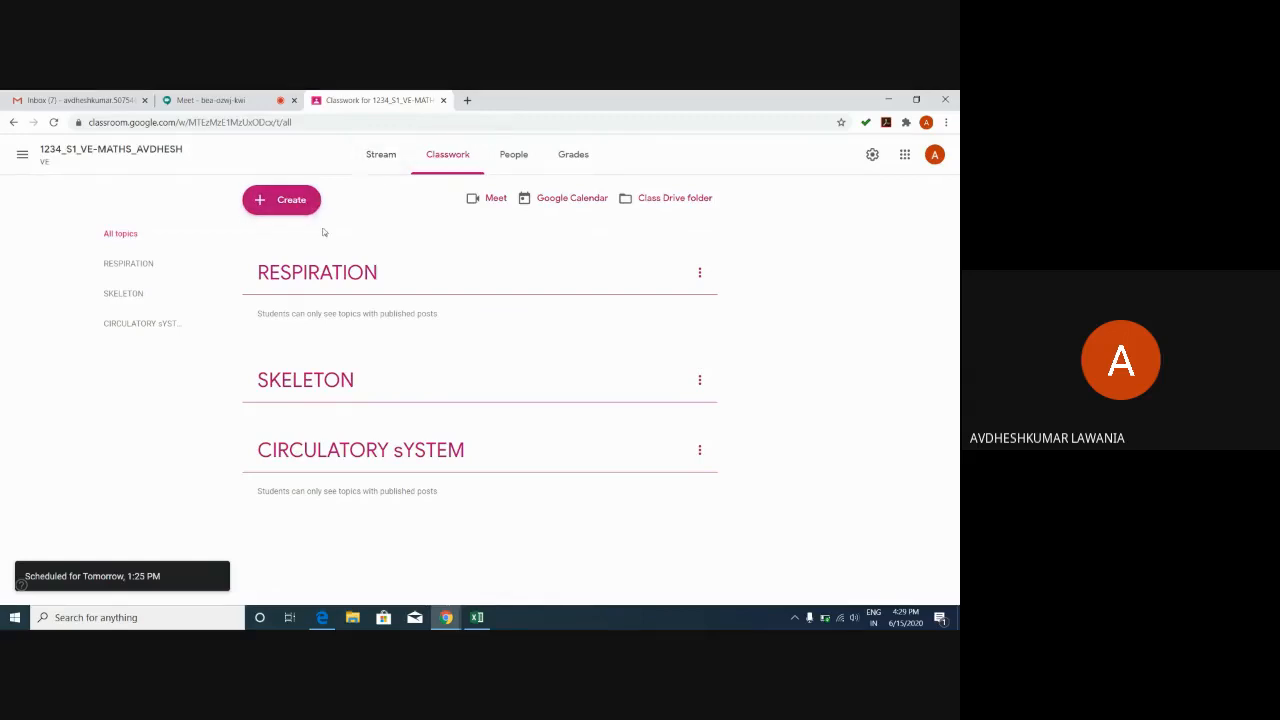
Browse the RESPIRATION and CIRCULATORY sYSTEM topics, return to All topics, and show the Create menu.
{"action": "left_click", "coordinate": [337, 277]}
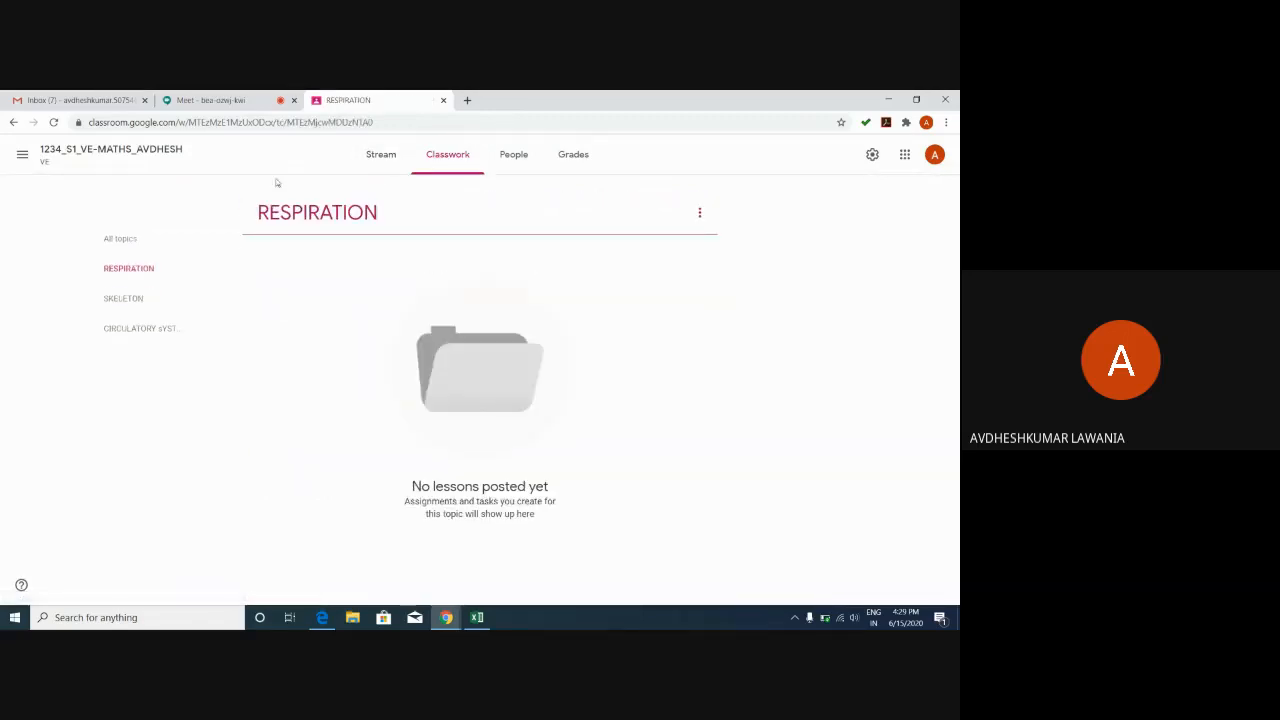
{"action": "left_click", "coordinate": [128, 331]}
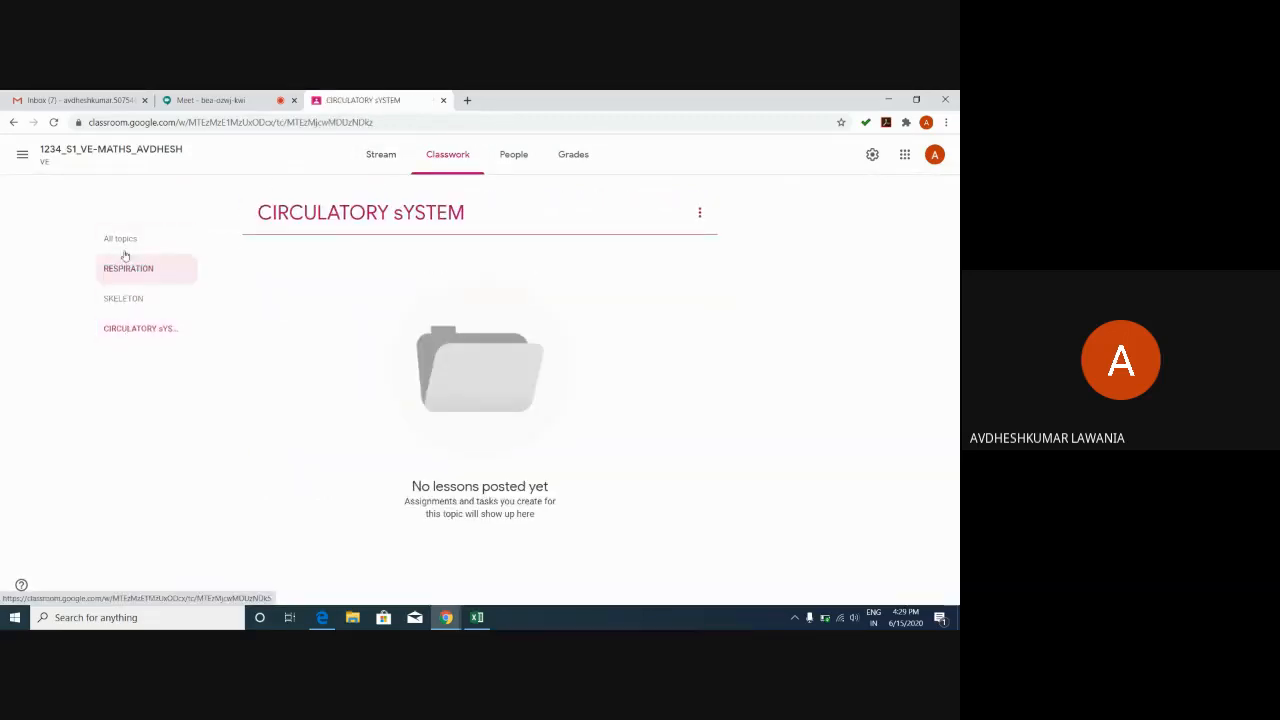
{"action": "left_click", "coordinate": [120, 238]}
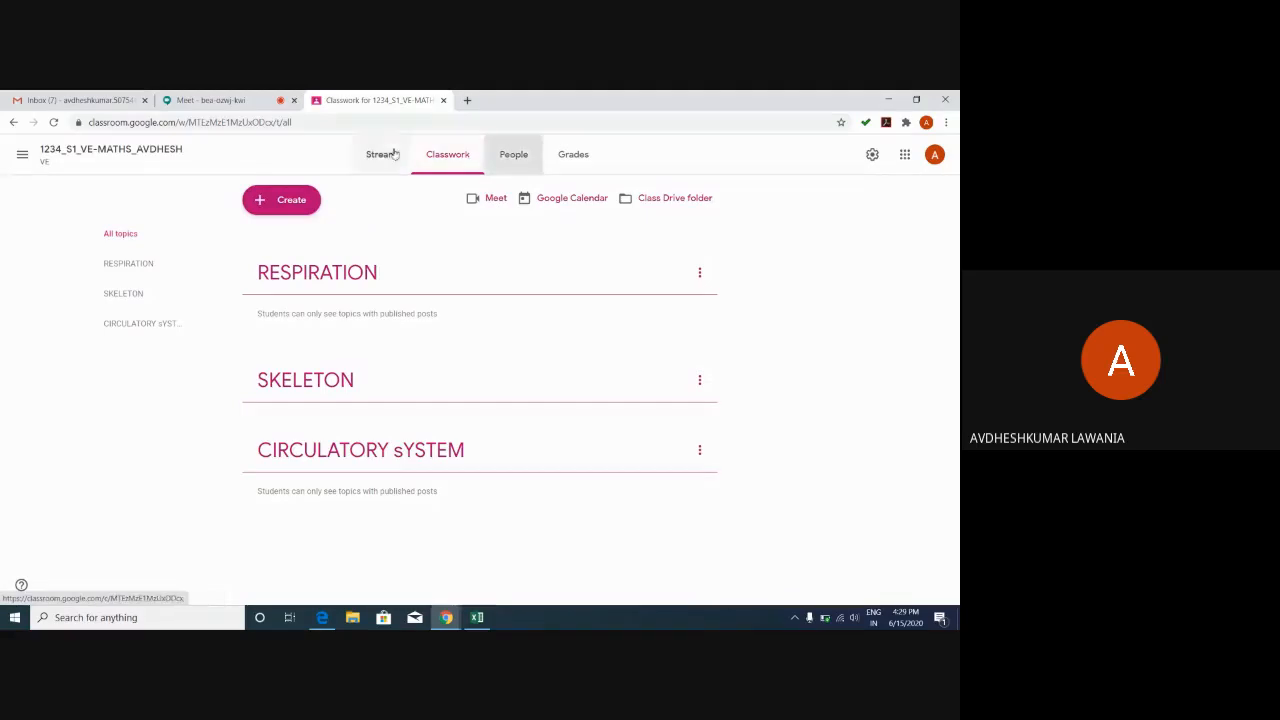
{"action": "left_click", "coordinate": [271, 205]}
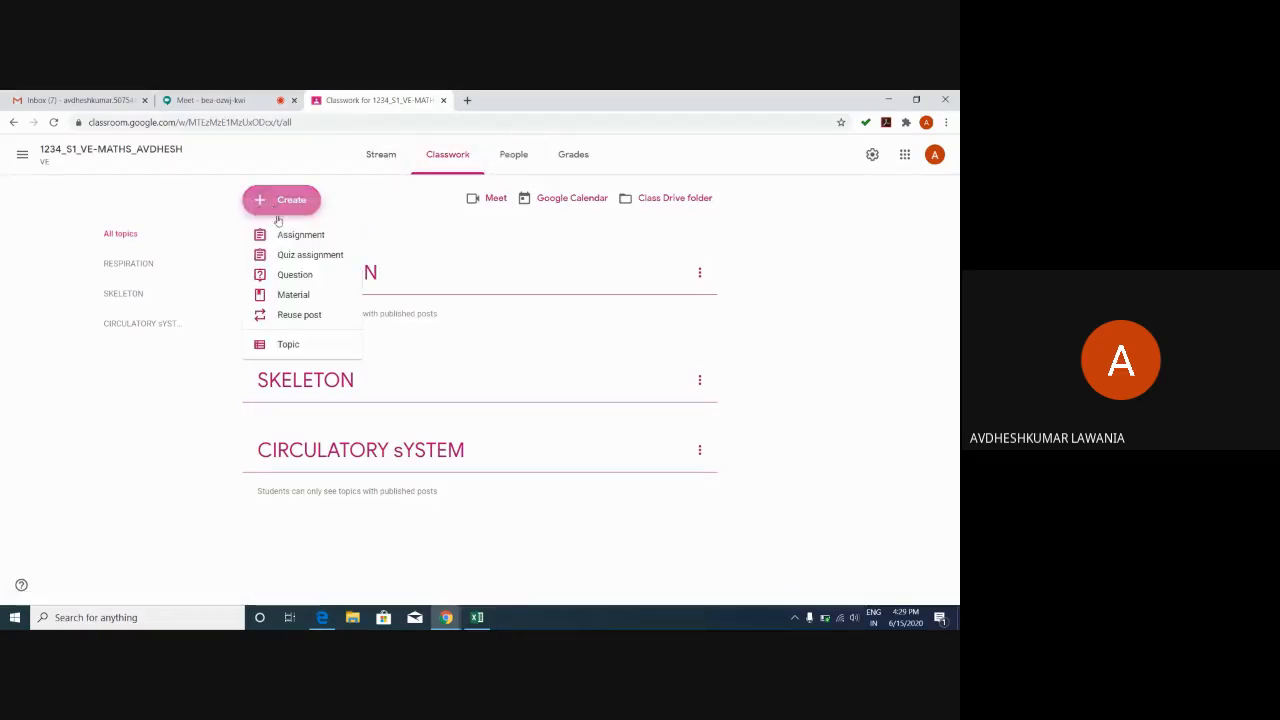
Start an ungraded question draft, check its due-date options, then close the Classwork tab.
{"action": "left_click", "coordinate": [291, 276]}
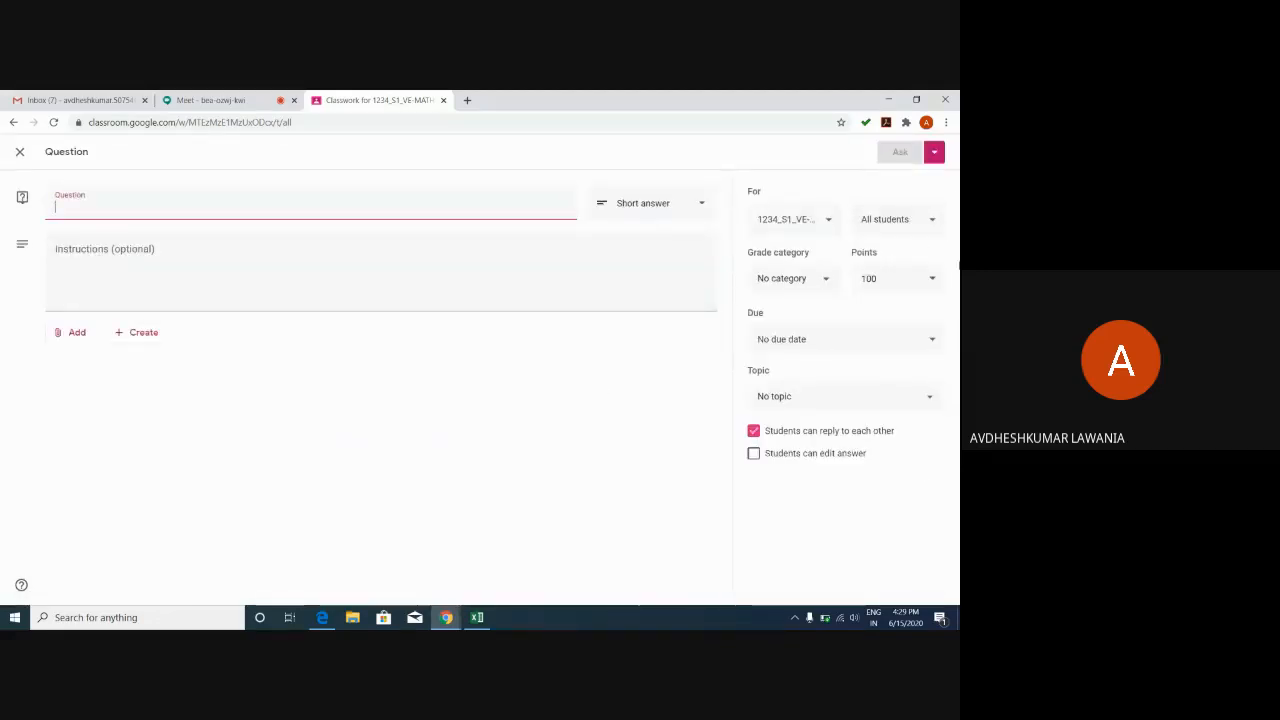
{"action": "left_click", "coordinate": [933, 280]}
{"action": "left_click", "coordinate": [877, 312]}
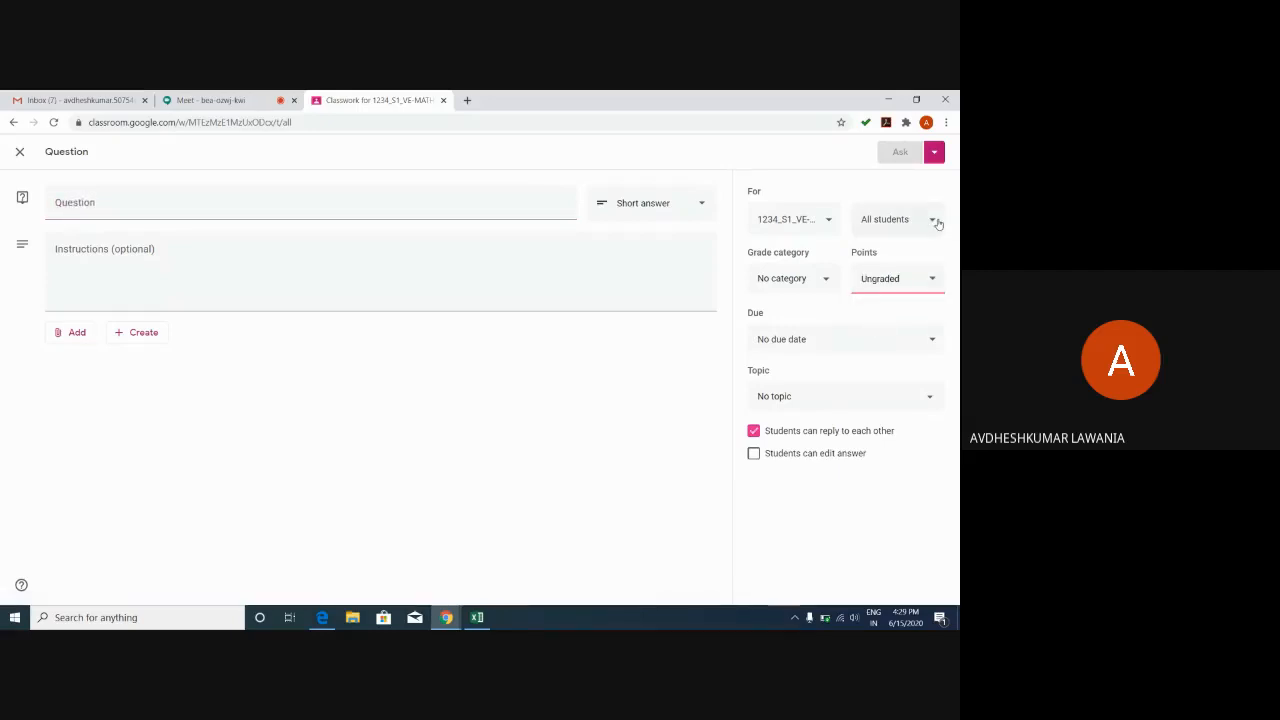
{"action": "left_click", "coordinate": [938, 224]}
{"action": "left_click", "coordinate": [766, 342]}
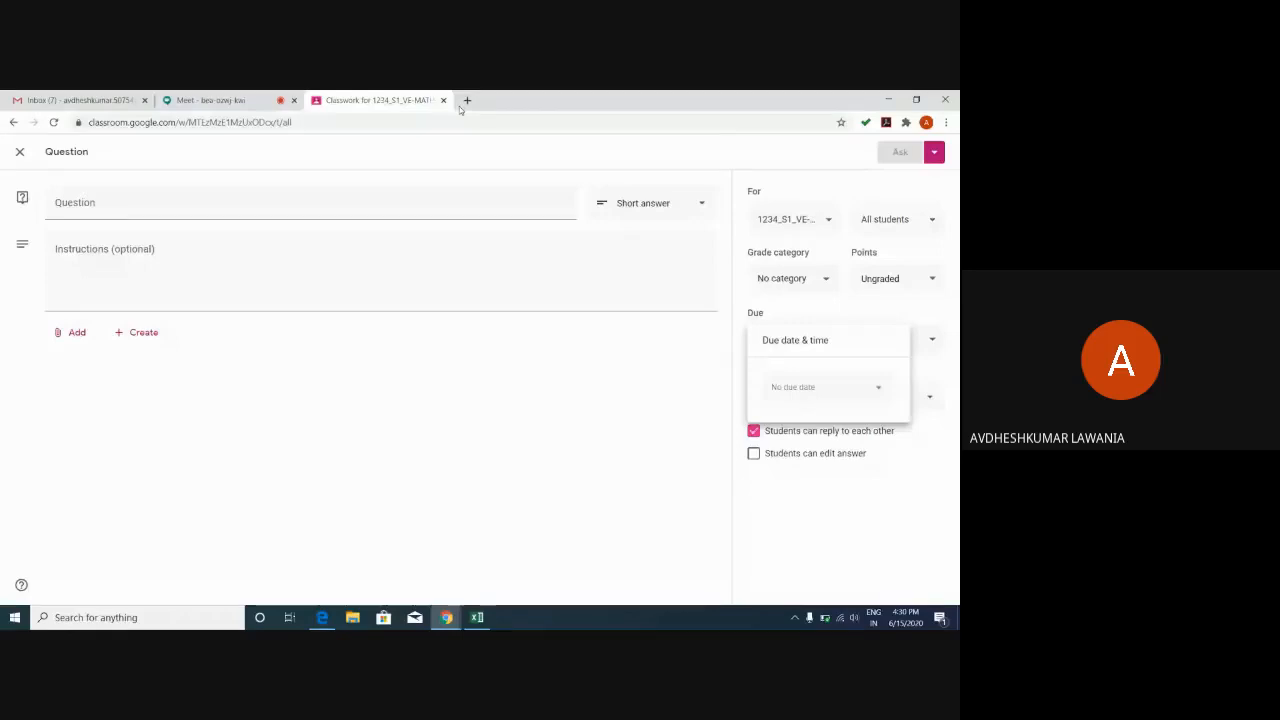
{"action": "left_click", "coordinate": [444, 101]}
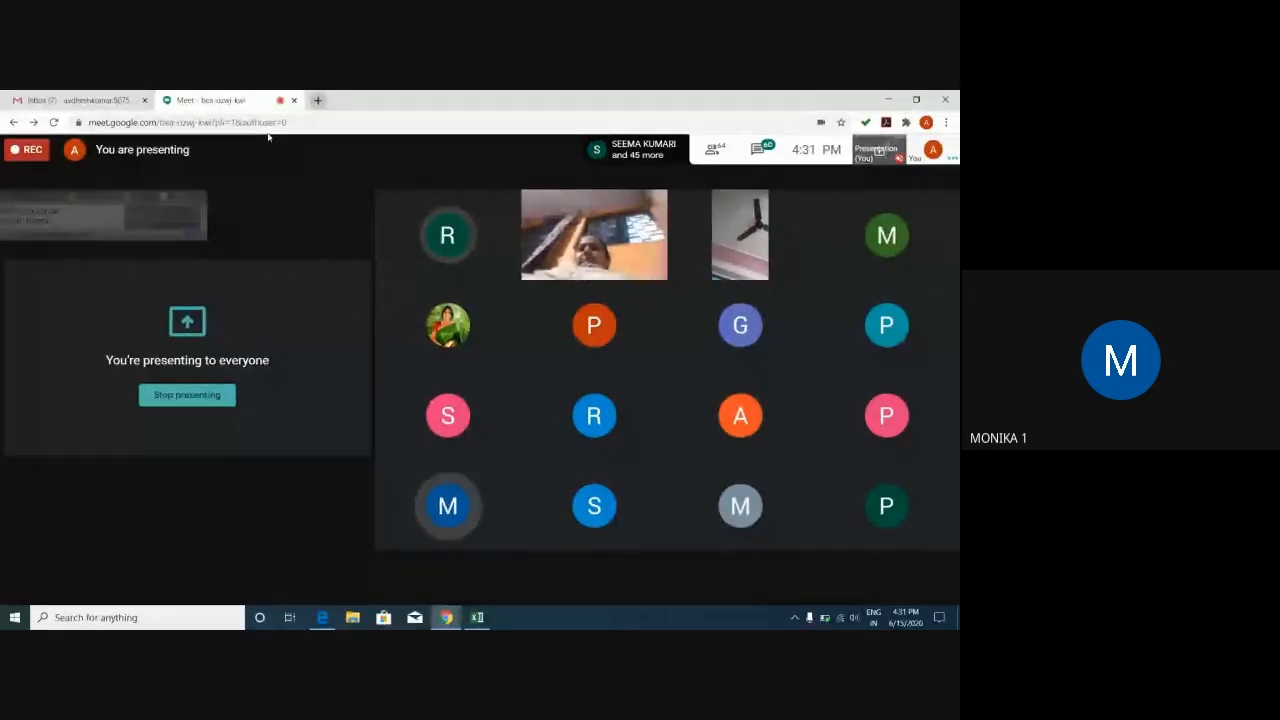
Expand the Meet Attendance class list overlay to show every participant's name.
{"action": "mouse_move", "coordinate": [79, 213]}
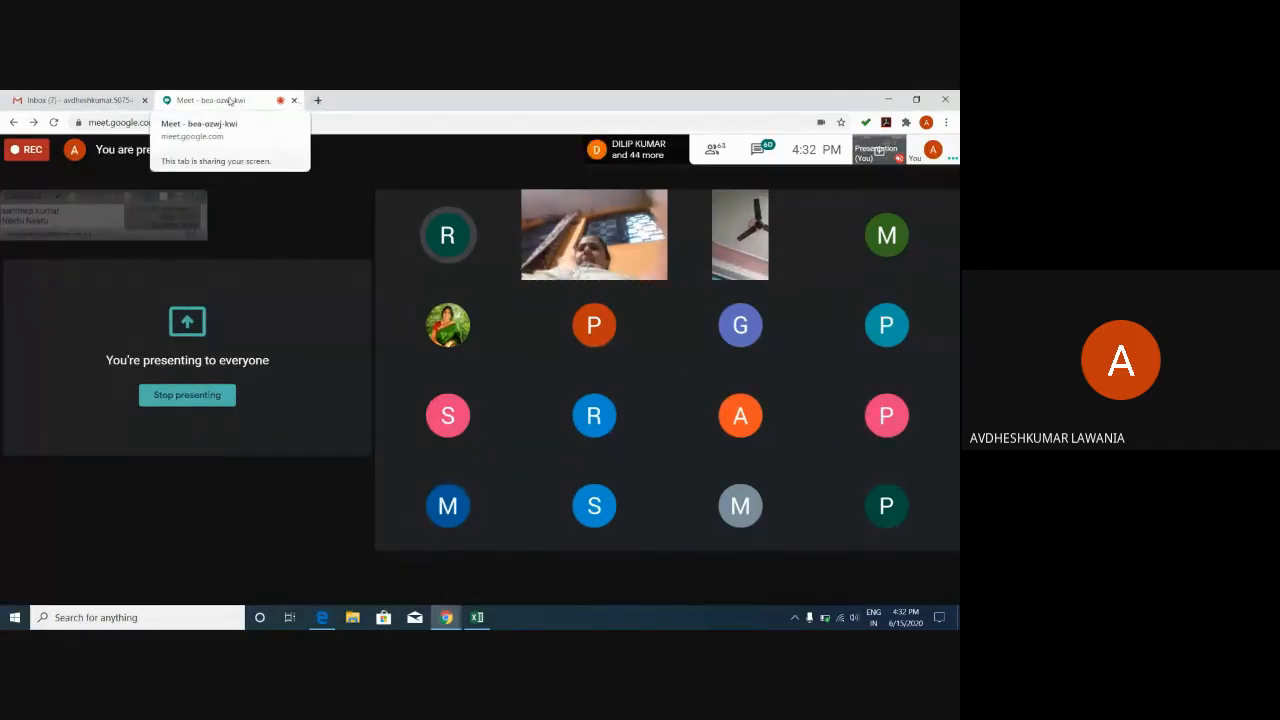
{"action": "left_click", "coordinate": [73, 223]}
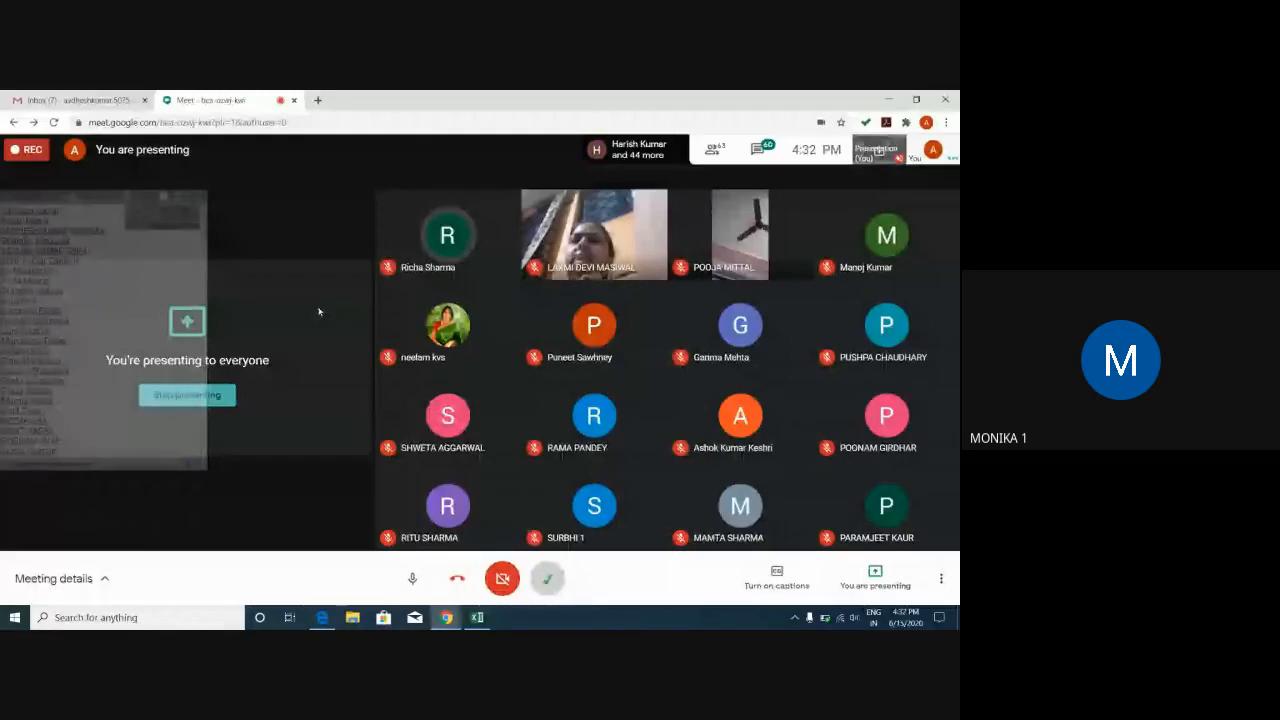
{"action": "mouse_move", "coordinate": [8, 272]}
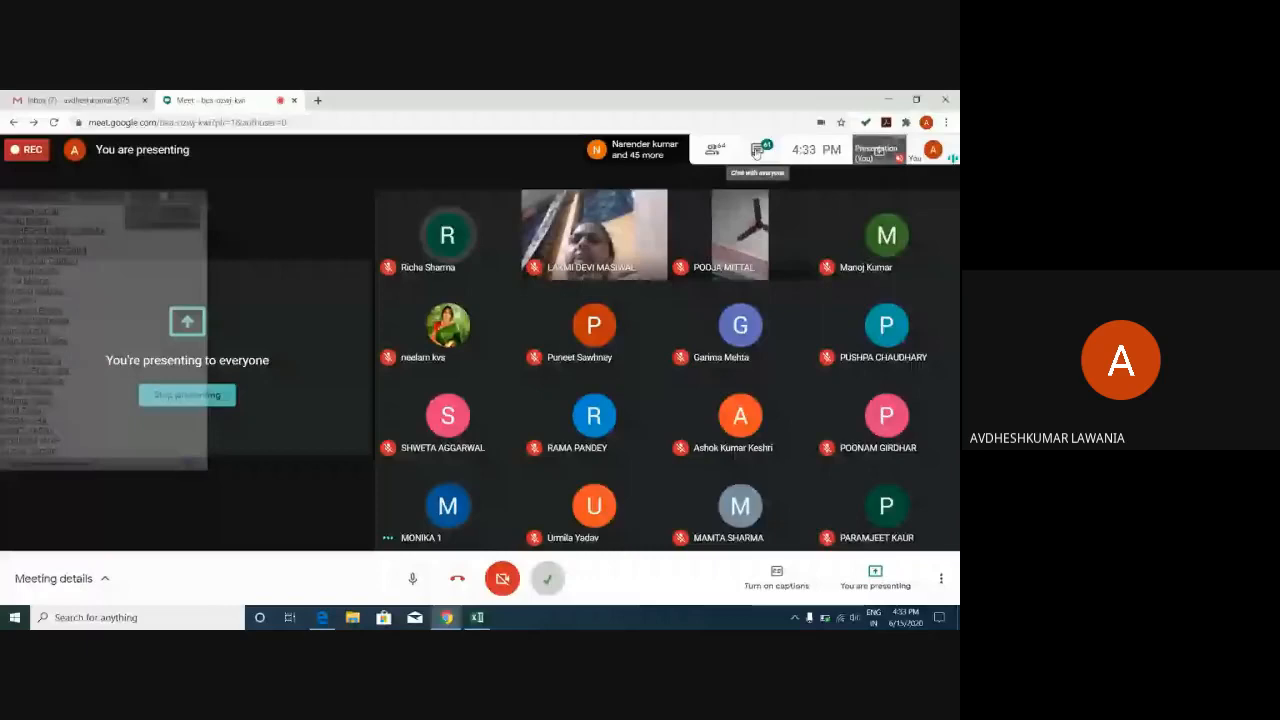
Open the meeting chat to read participant messages like 'Voice is not clear' and 'No voice'.
{"action": "left_click", "coordinate": [756, 152]}
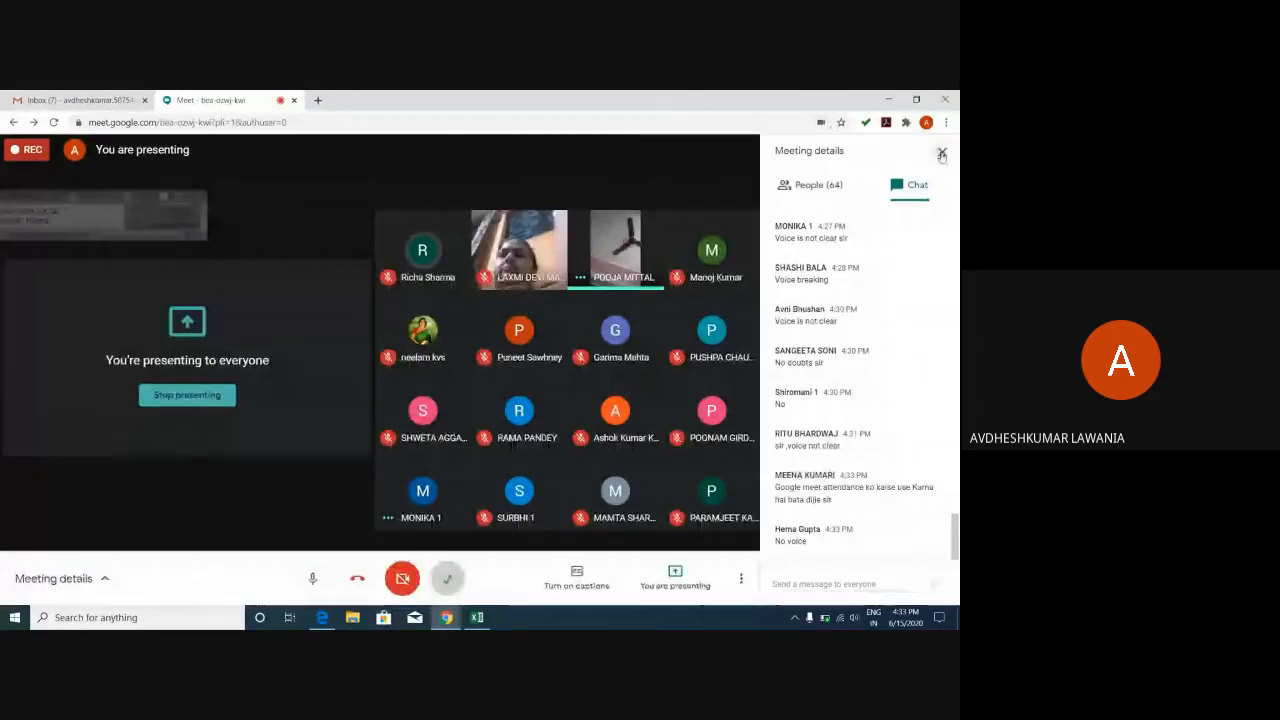
Close the chat so the participant grid fills the view while presenting continues.
{"action": "left_click", "coordinate": [941, 153]}
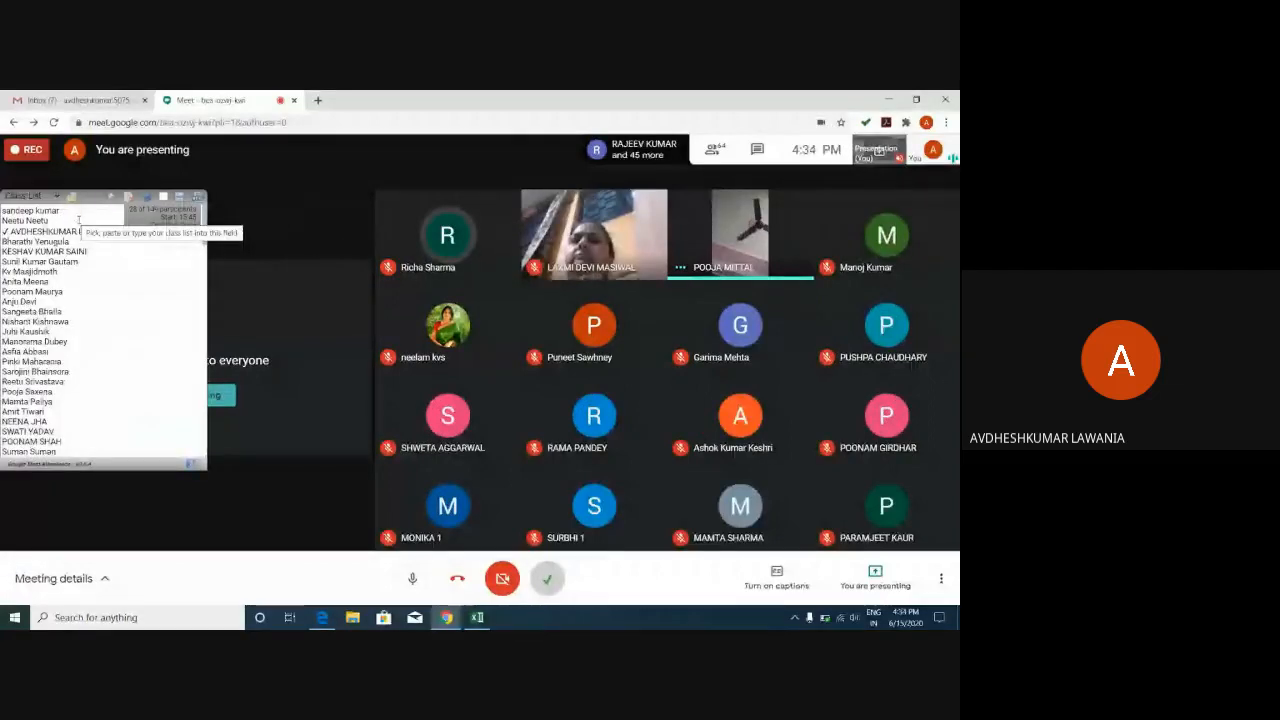
{"action": "mouse_move", "coordinate": [68, 216]}
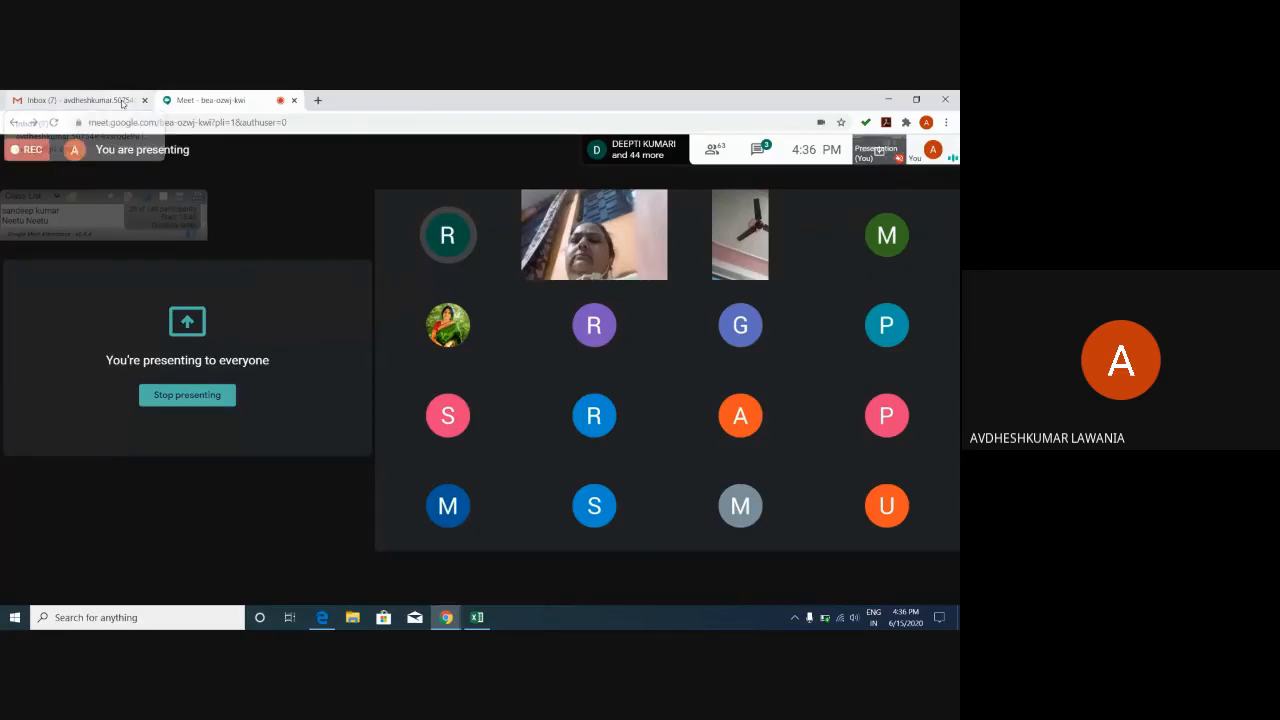
{"action": "left_click", "coordinate": [122, 103]}
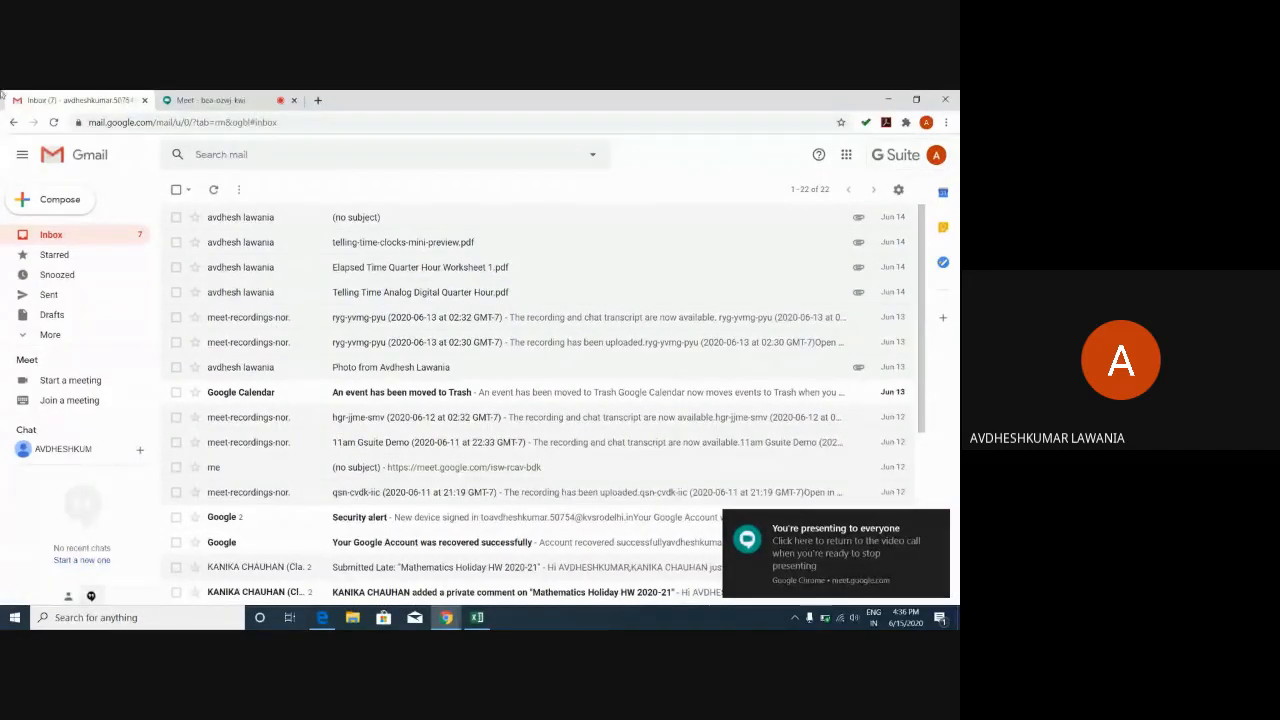
{"action": "left_click", "coordinate": [205, 100]}
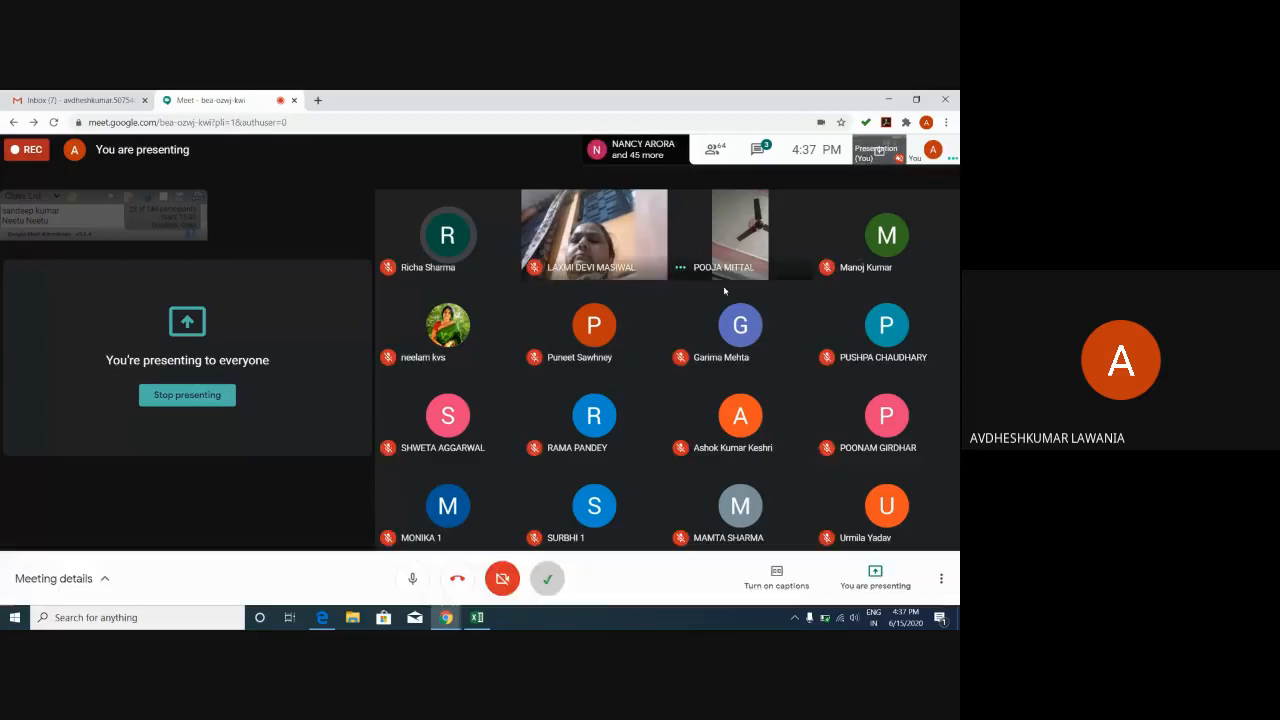
{"action": "mouse_move", "coordinate": [741, 238]}
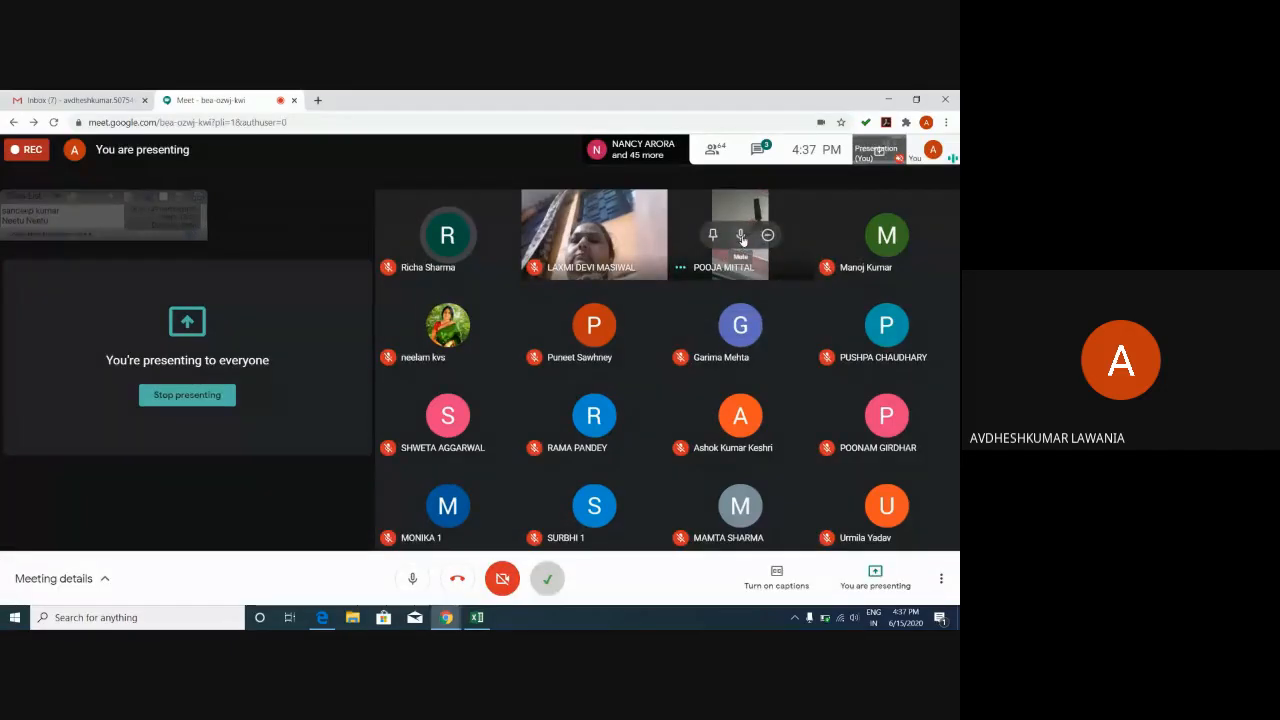
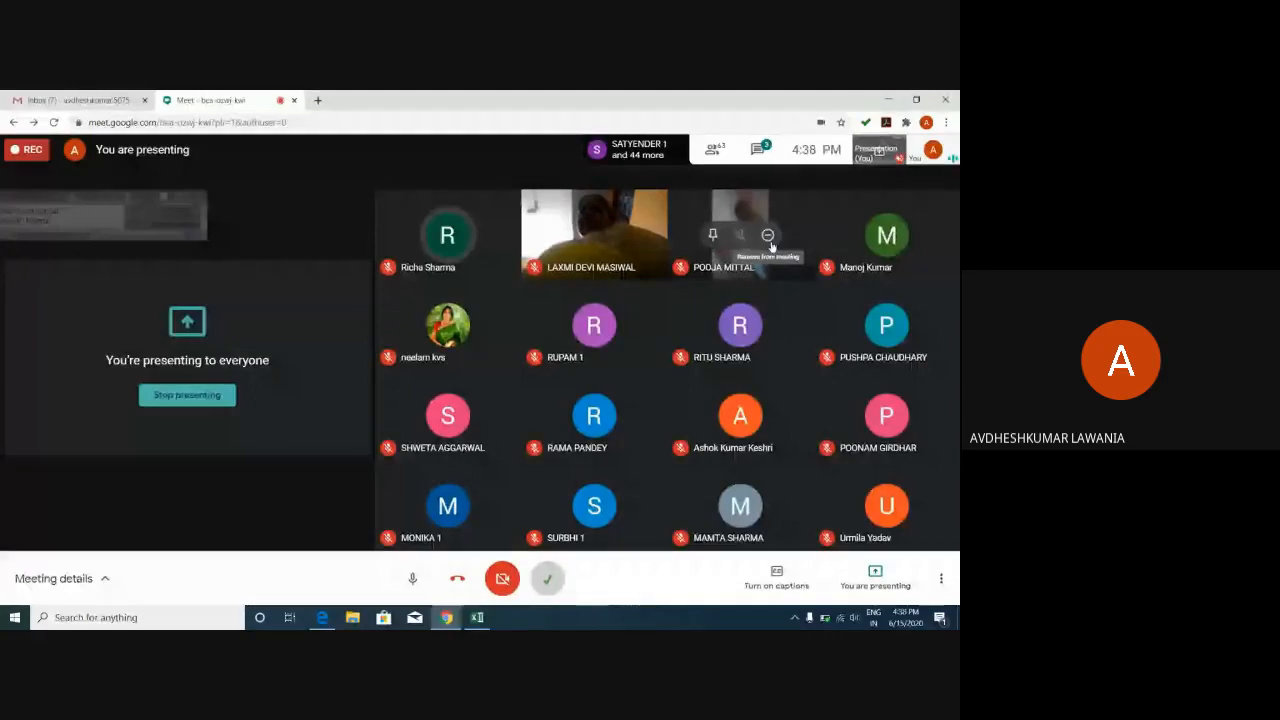
Open a new browser tab and reveal Meet's More options menu with Stop recording.
{"action": "key", "text": "ctrl+t"}
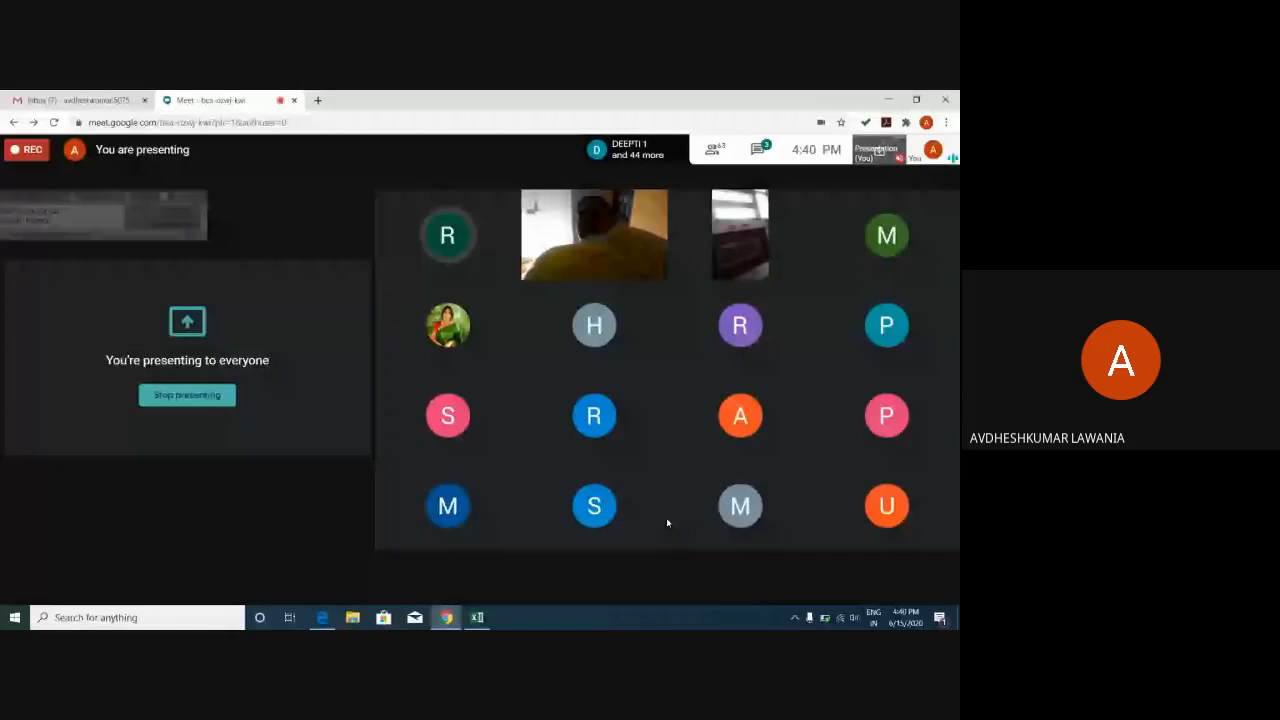
{"action": "mouse_move", "coordinate": [942, 580]}
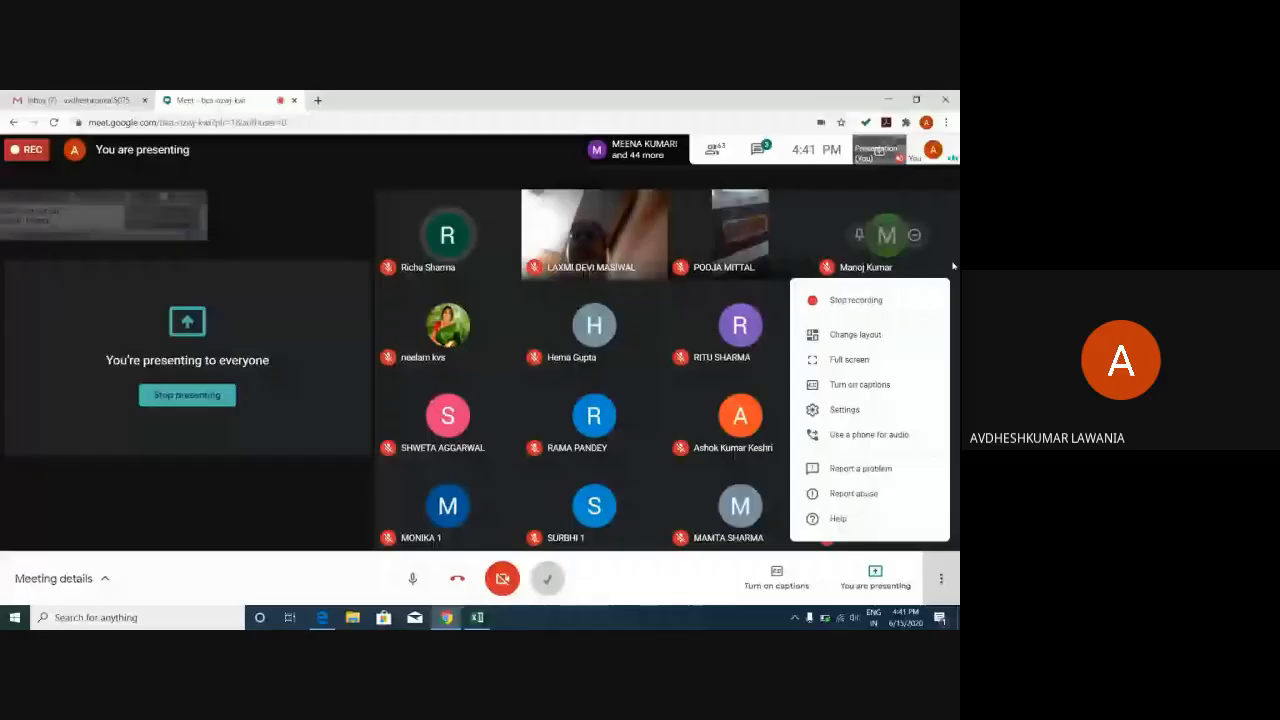
Open the participant layout options and dismiss the Stop presenting prompt to keep presenting.
{"action": "left_click", "coordinate": [855, 334]}
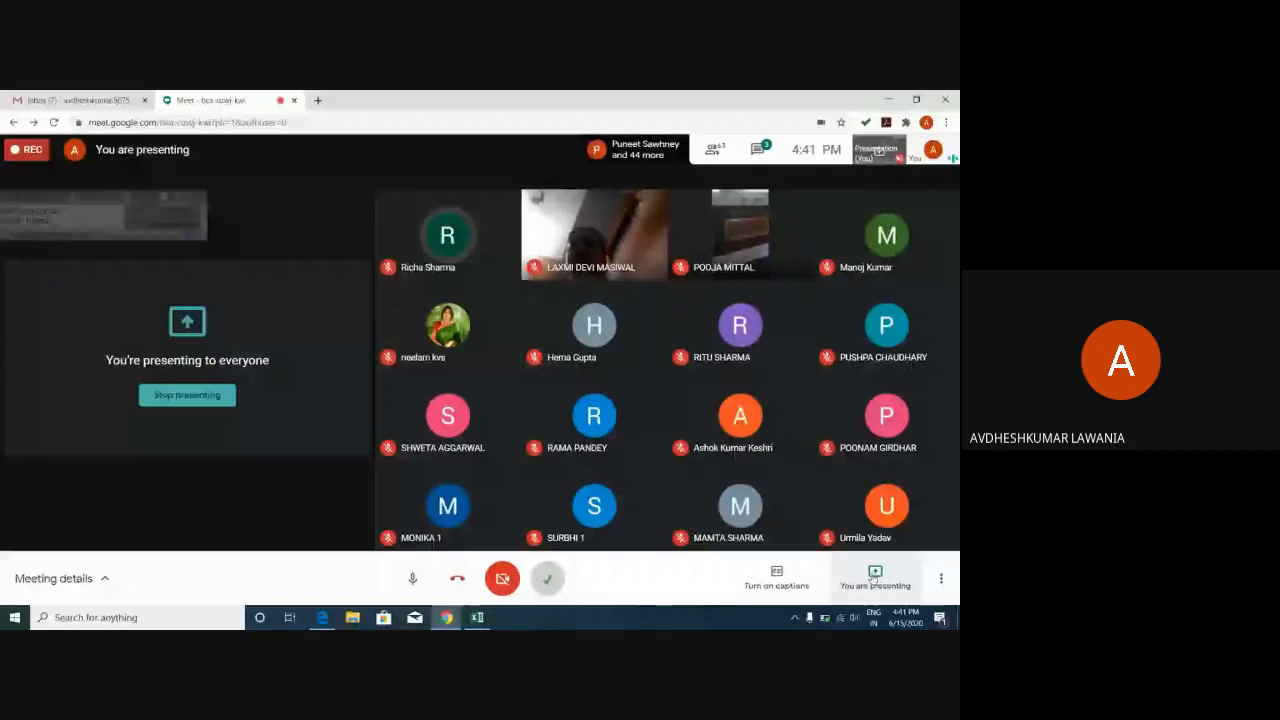
{"action": "left_click", "coordinate": [875, 574]}
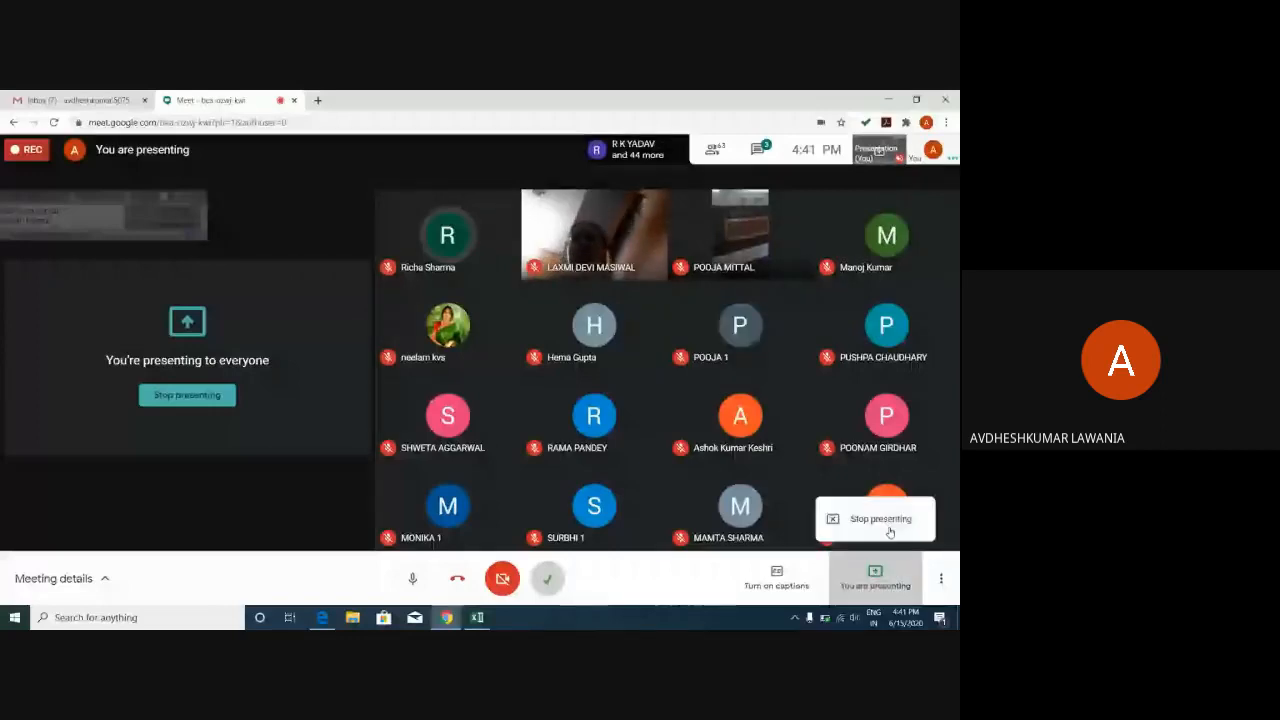
{"action": "left_click", "coordinate": [885, 520]}
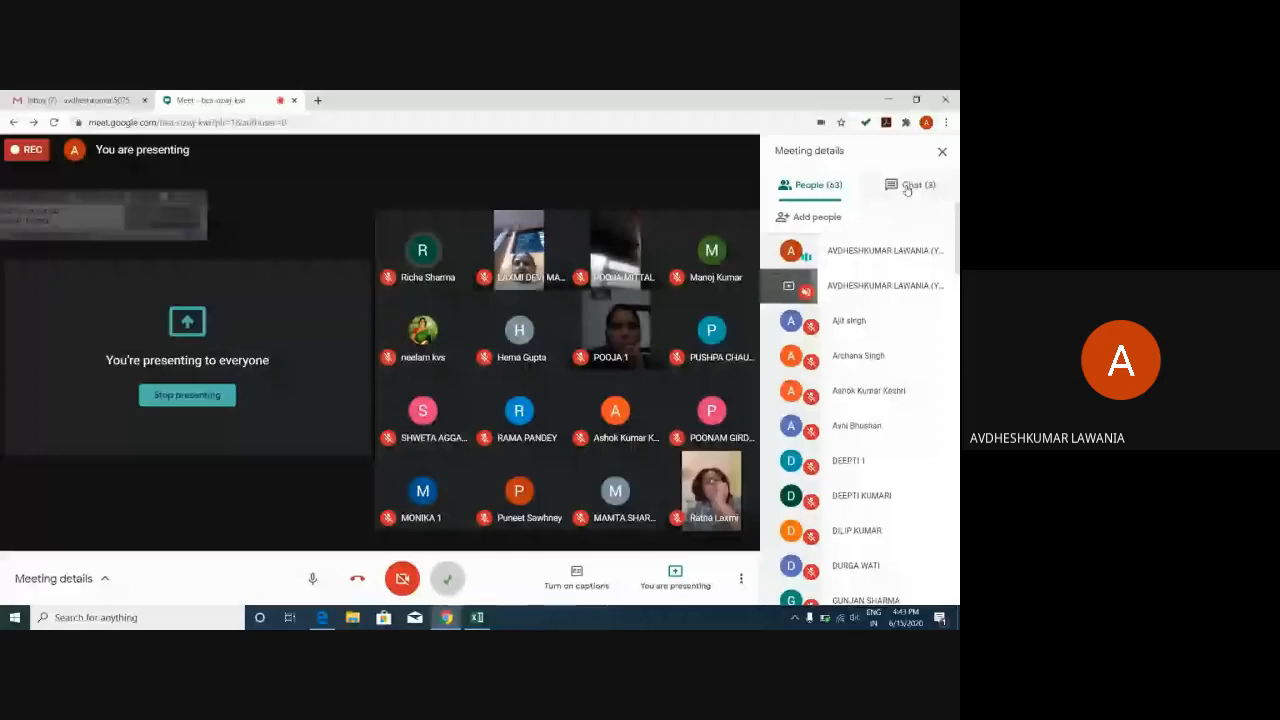
Scroll through the meeting chat messages, then close the meeting details panel.
{"action": "left_click", "coordinate": [907, 188]}
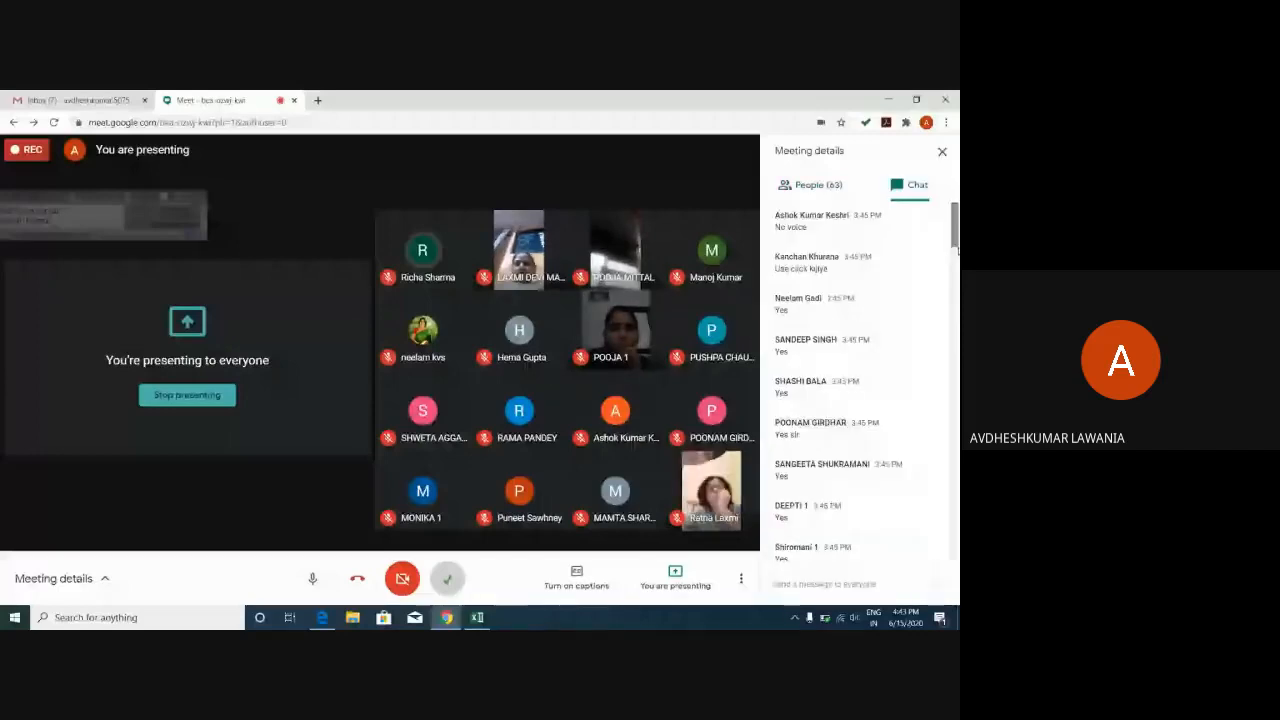
{"action": "left_click_drag", "start_coordinate": [957, 251], "coordinate": [957, 368]}
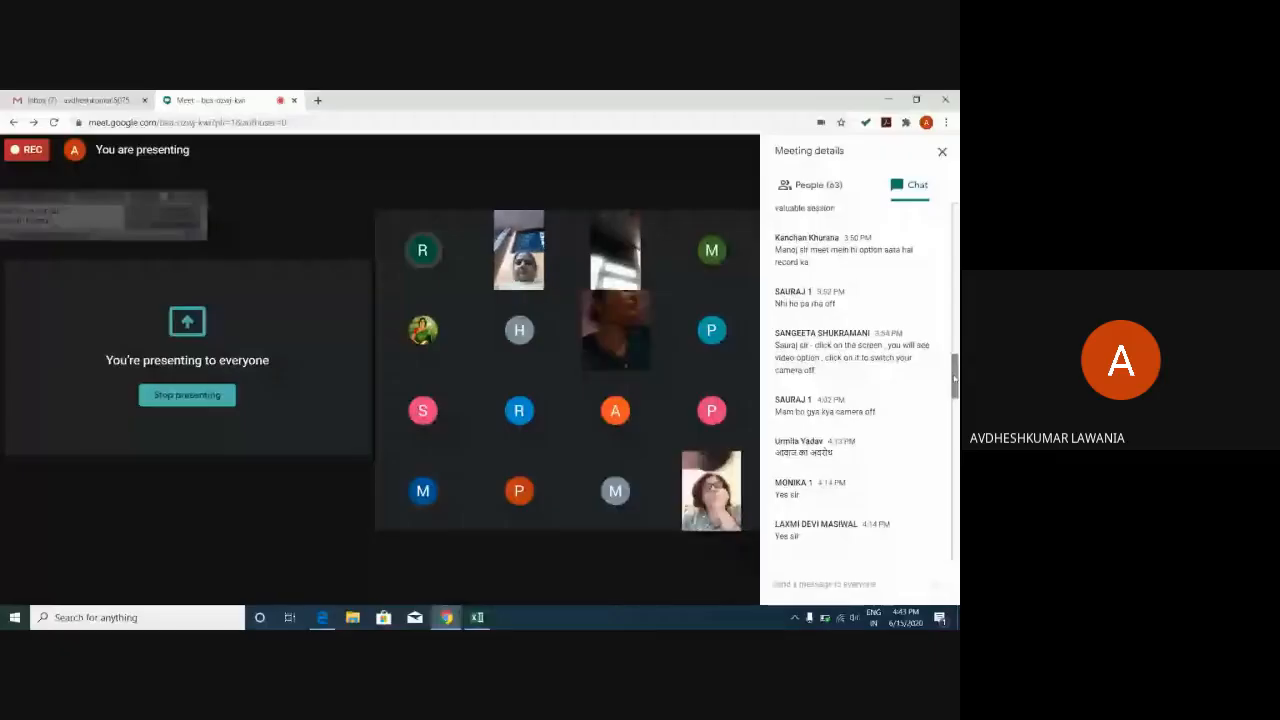
{"action": "left_click_drag", "start_coordinate": [955, 378], "coordinate": [955, 226]}
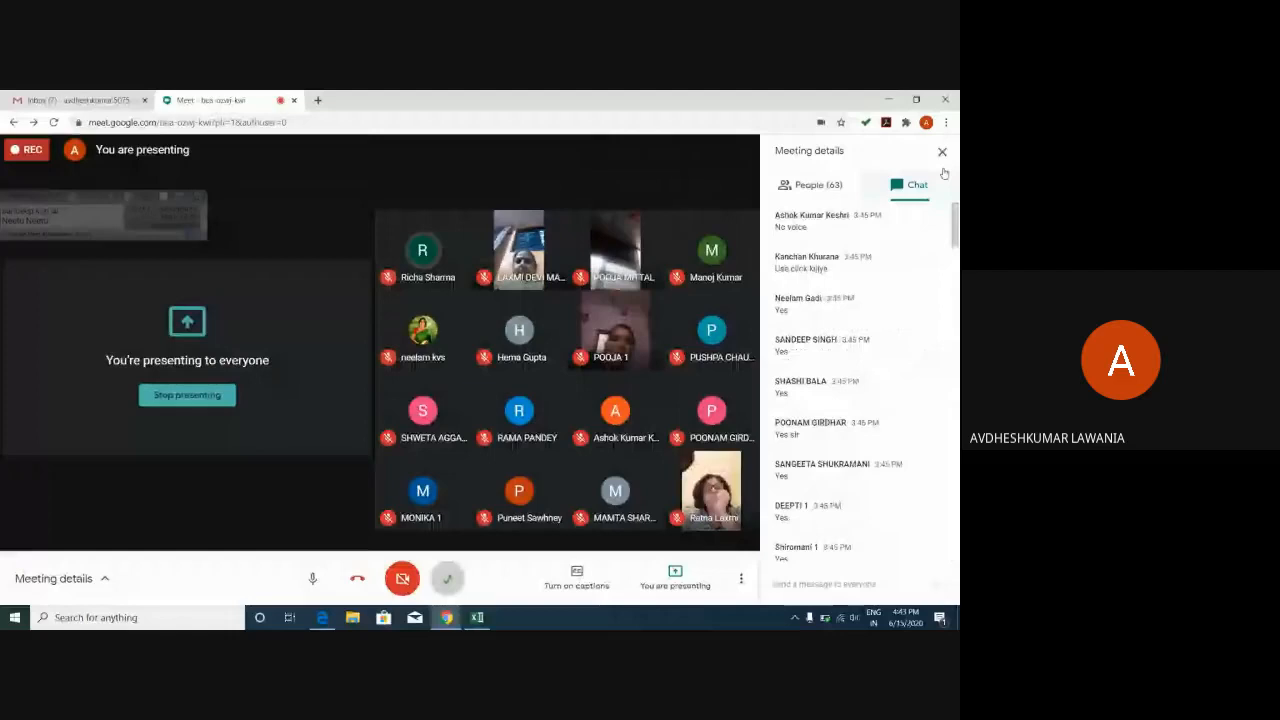
{"action": "left_click", "coordinate": [942, 153]}
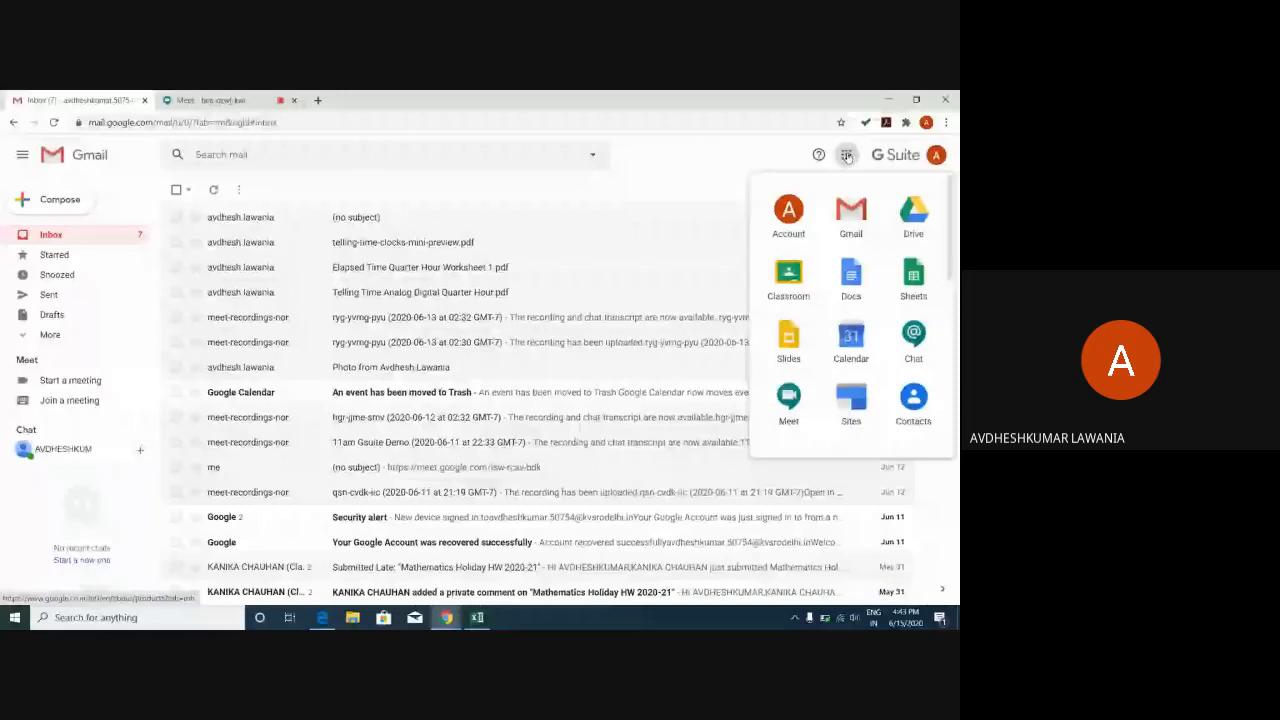
Launch Google Calendar from the apps grid and switch to its new tab showing 15 June 2020.
{"action": "left_click", "coordinate": [826, 336]}
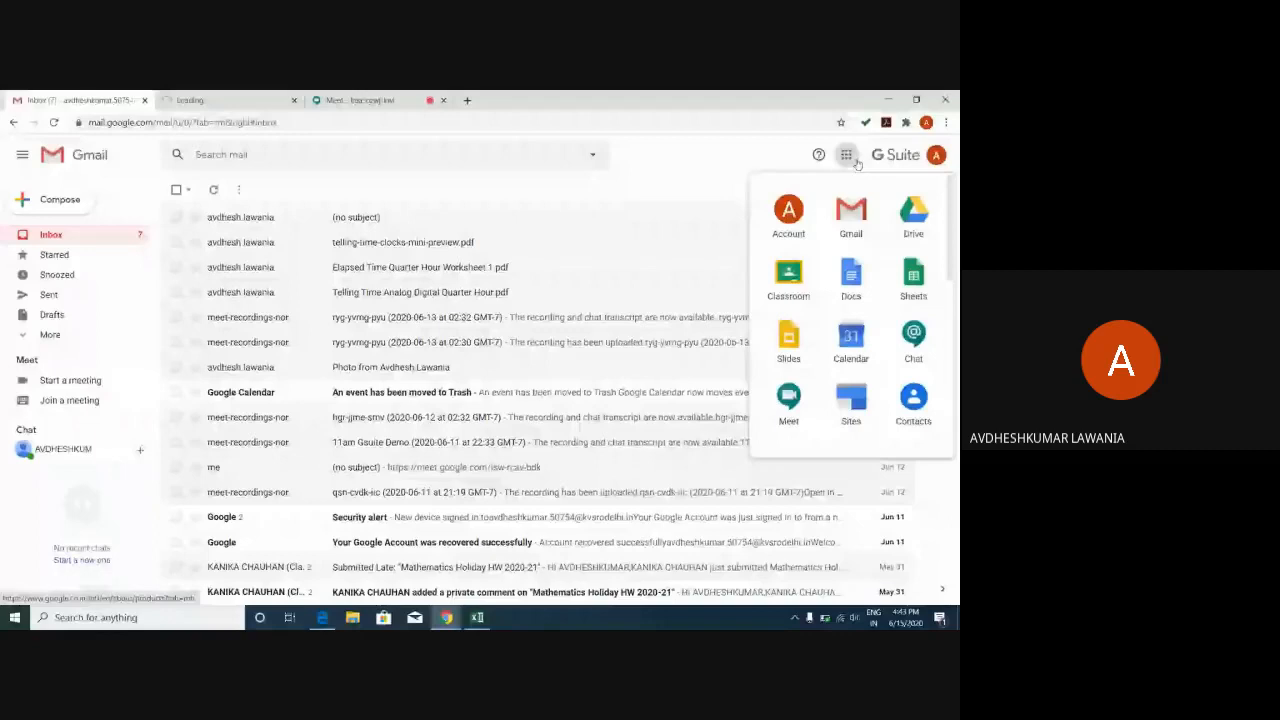
{"action": "left_click", "coordinate": [194, 102]}
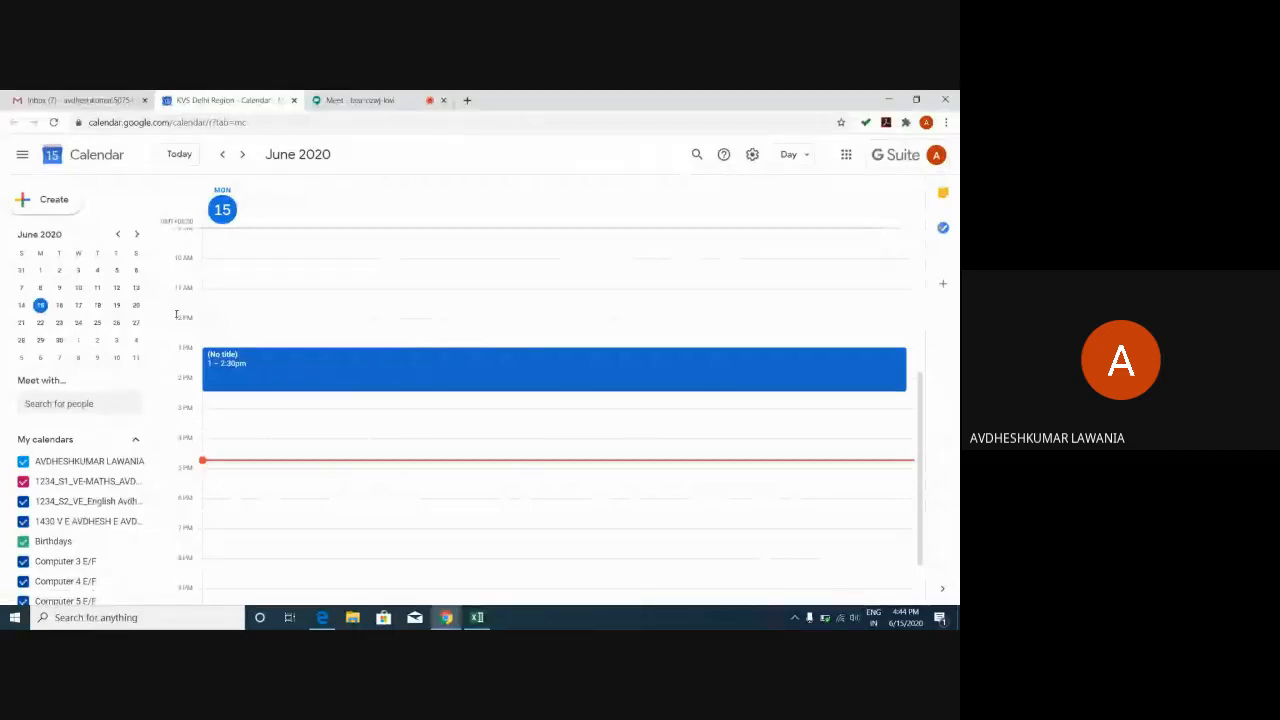
Advance the day view five days to Saturday 20 June and draft an event at 4pm.
{"action": "left_click", "coordinate": [242, 157]}
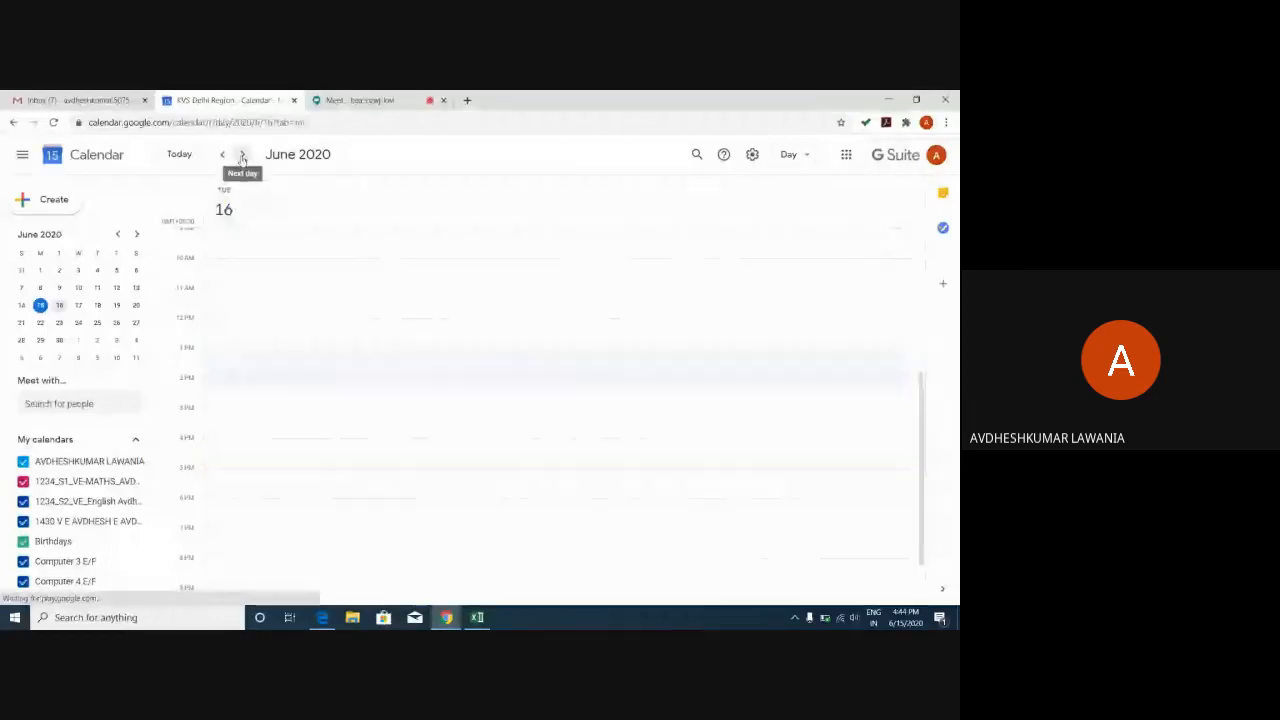
{"action": "left_click", "coordinate": [242, 157]}
{"action": "left_click", "coordinate": [242, 157]}
{"action": "left_click", "coordinate": [242, 157]}
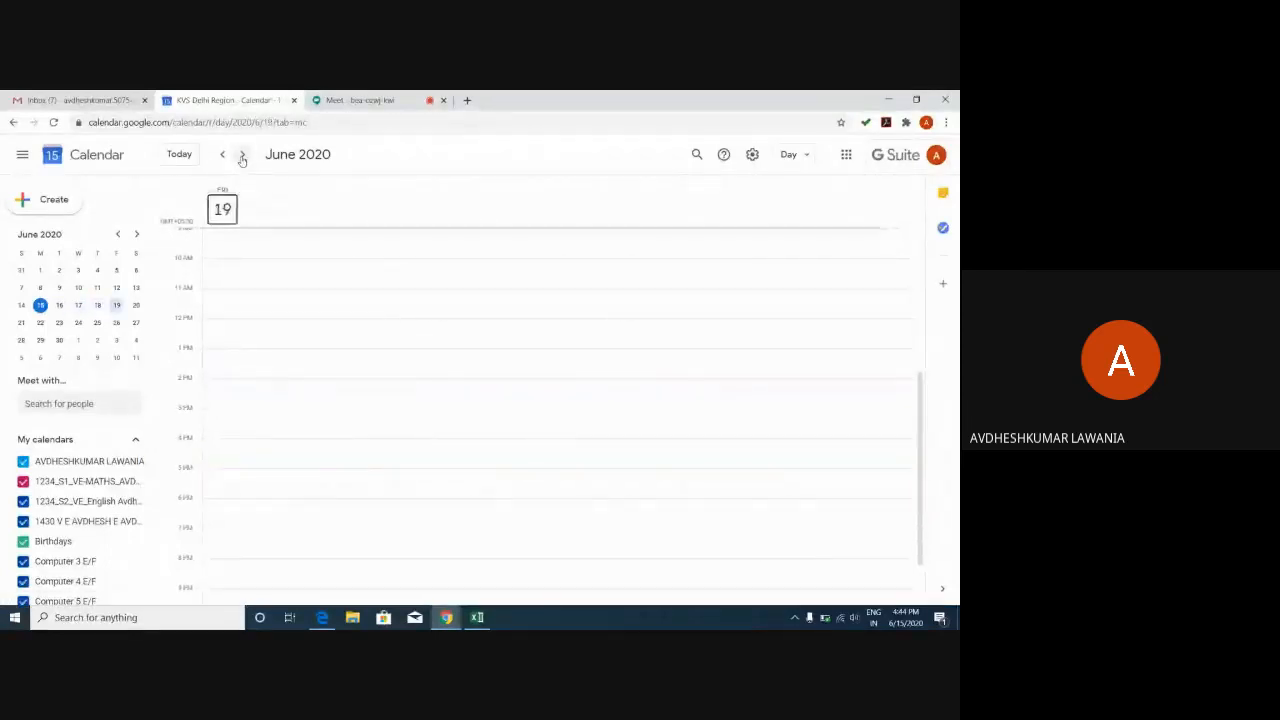
{"action": "left_click", "coordinate": [242, 157]}
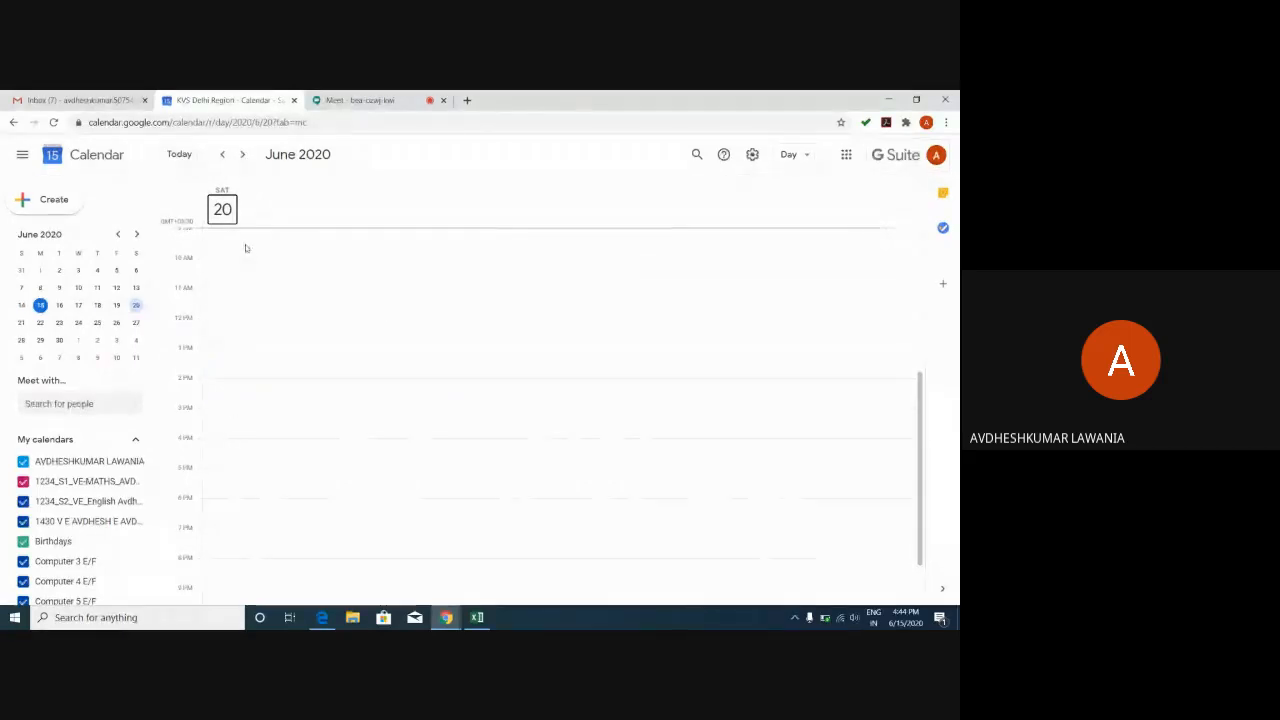
{"action": "left_click", "coordinate": [234, 443]}
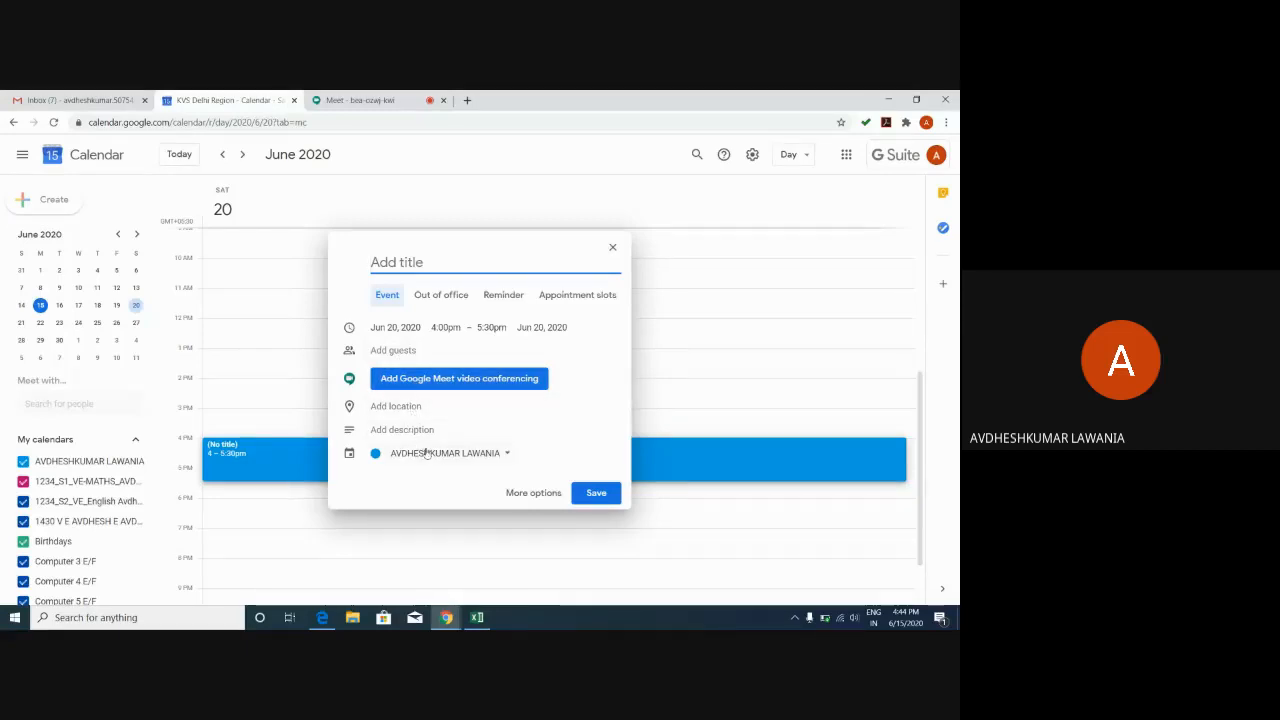
Assign the draft 4:00–5:30pm event to the 1234_S1_VE-MATHS calendar.
{"action": "left_click", "coordinate": [428, 453]}
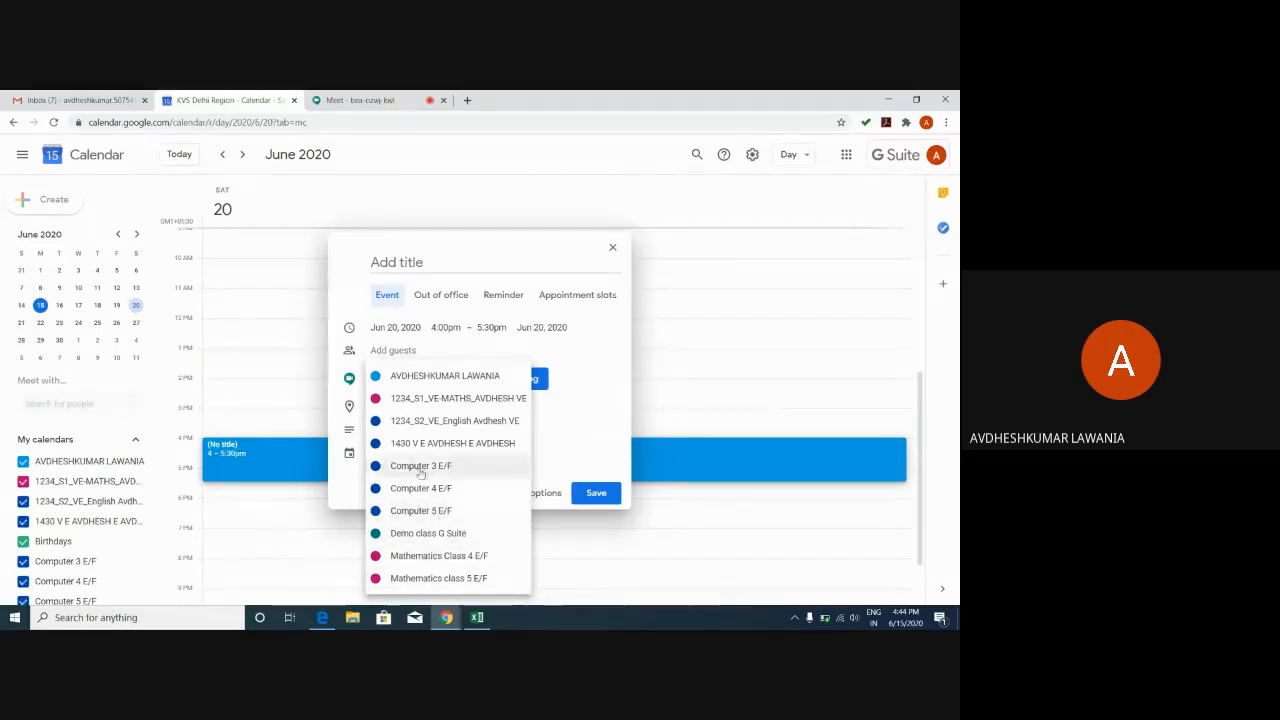
{"action": "left_click", "coordinate": [430, 404]}
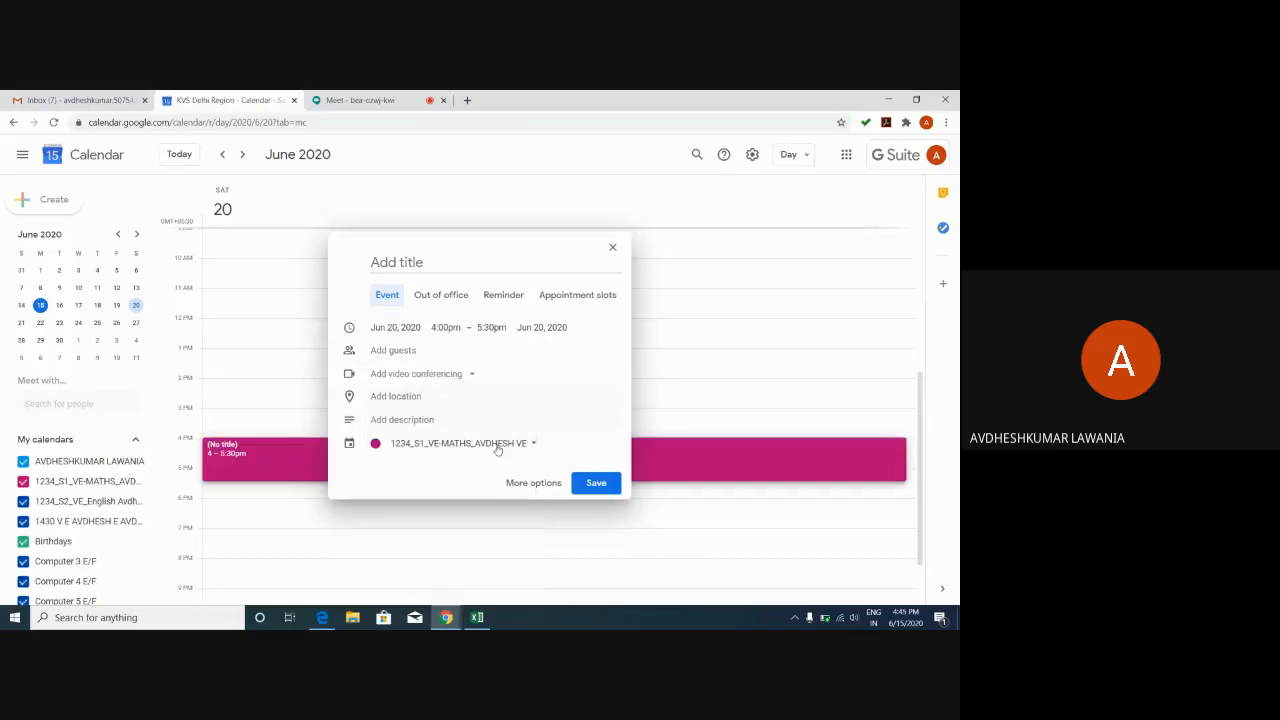
Save the new untitled event and open it in the full event editor.
{"action": "left_click", "coordinate": [614, 481]}
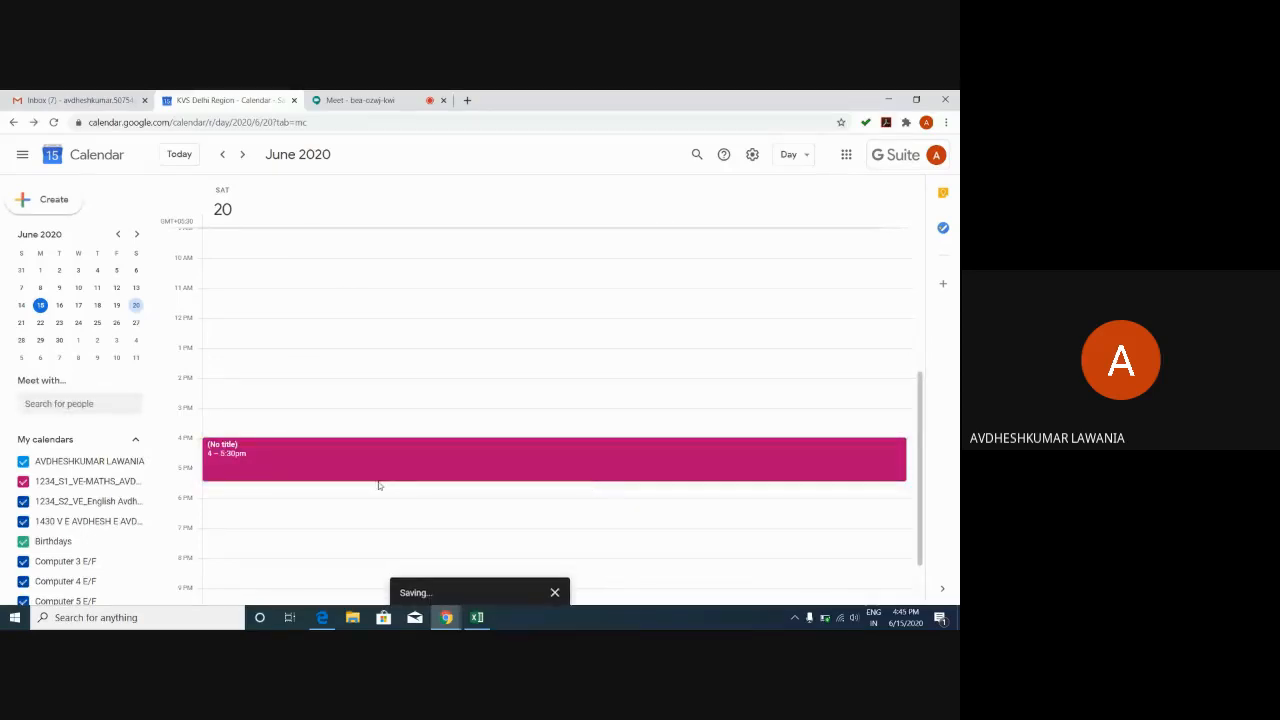
{"action": "left_click", "coordinate": [268, 456]}
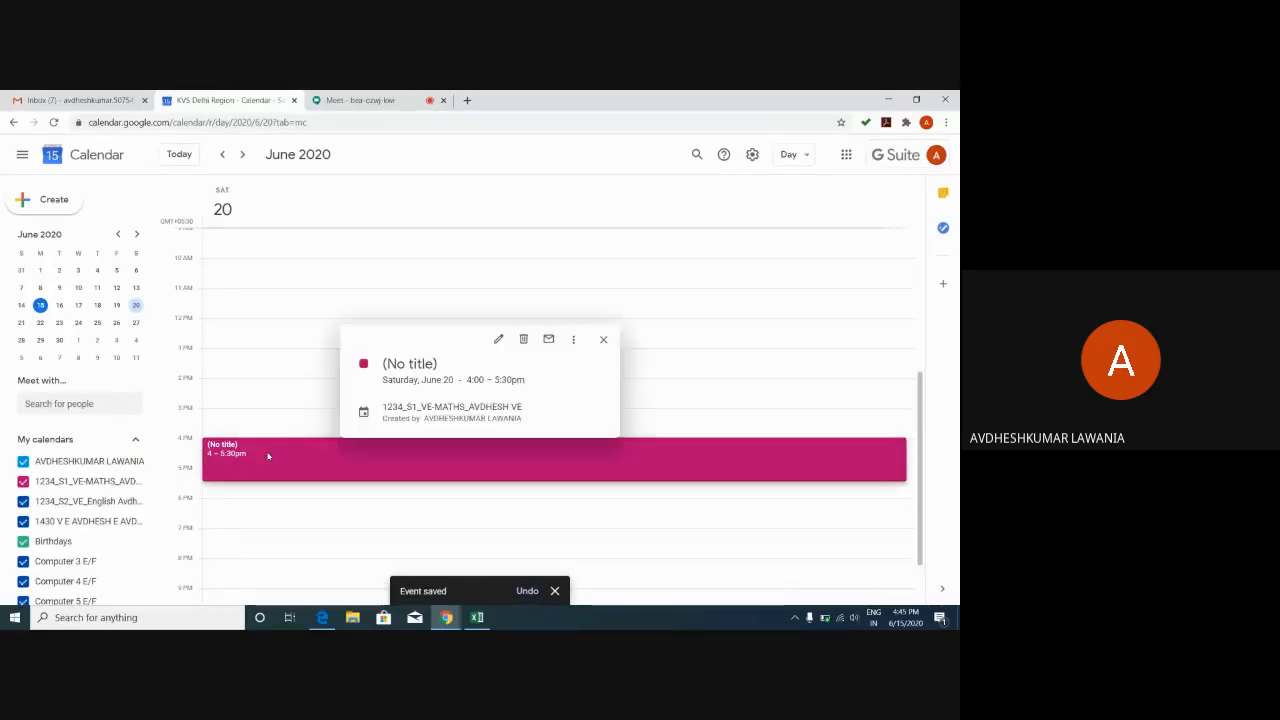
{"action": "left_click", "coordinate": [499, 340]}
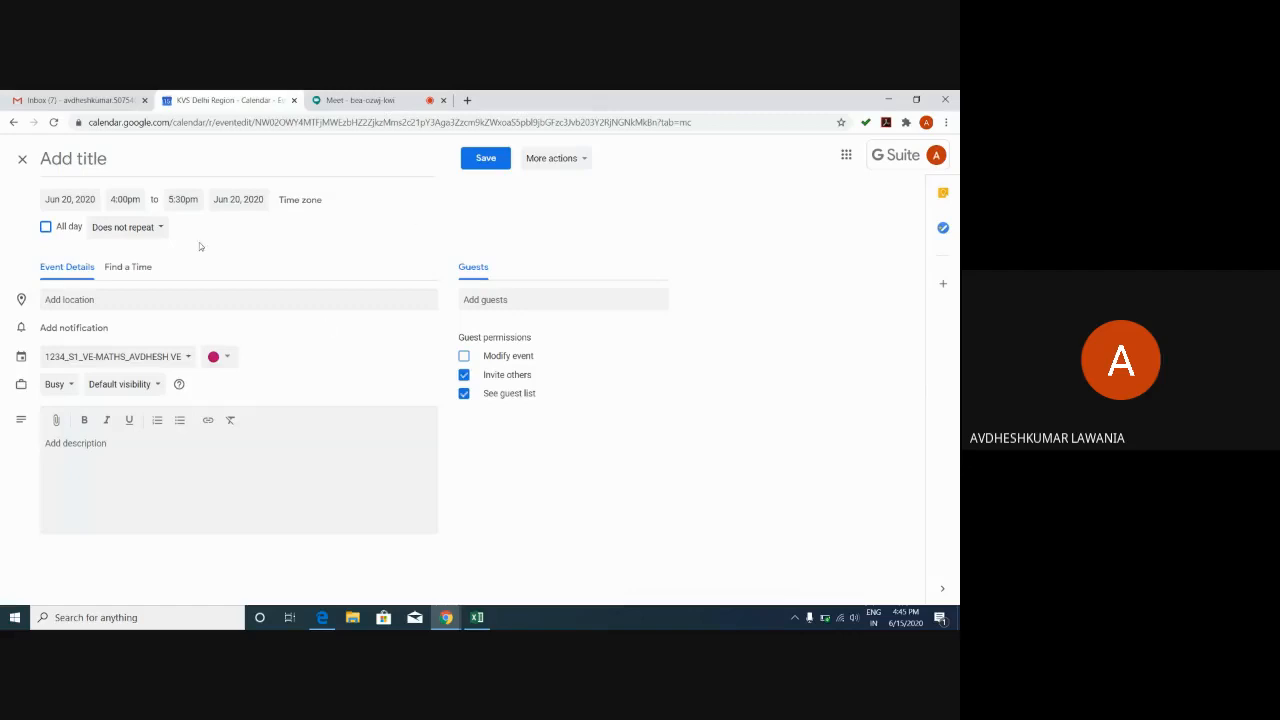
Check the Find a Time schedule and More actions, then close the editor to the day view.
{"action": "left_click", "coordinate": [146, 268]}
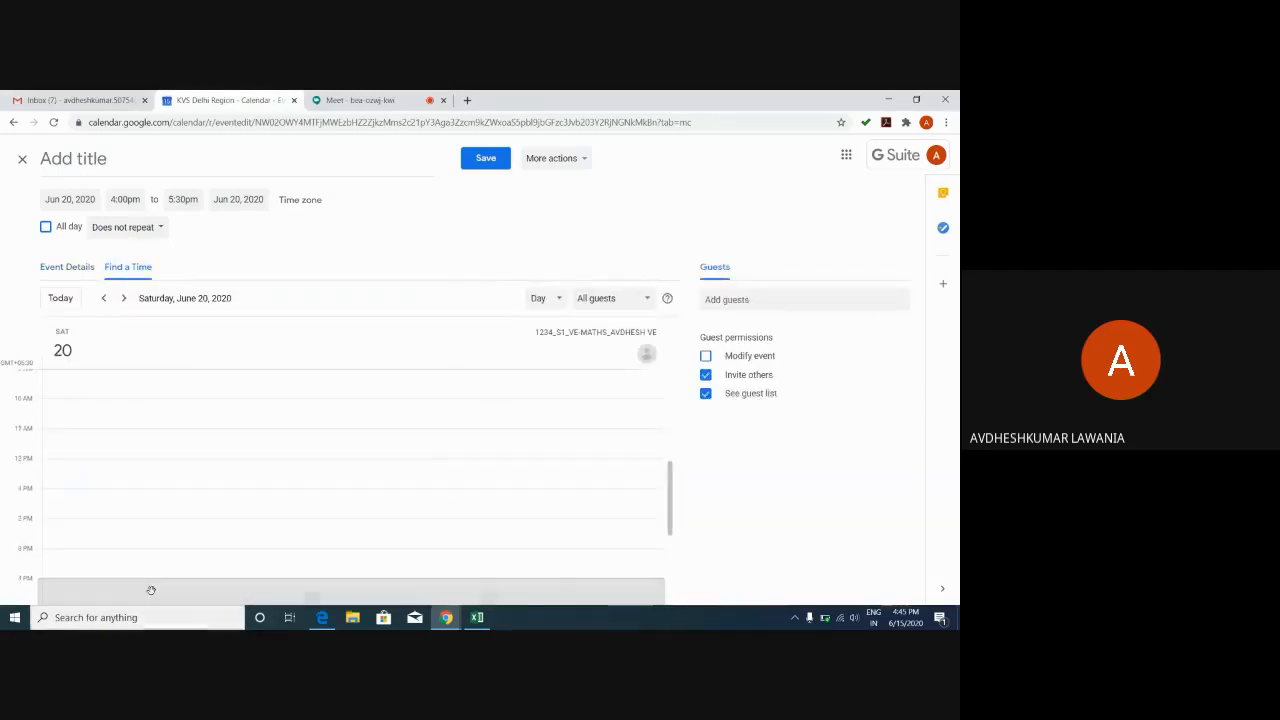
{"action": "left_click", "coordinate": [71, 270]}
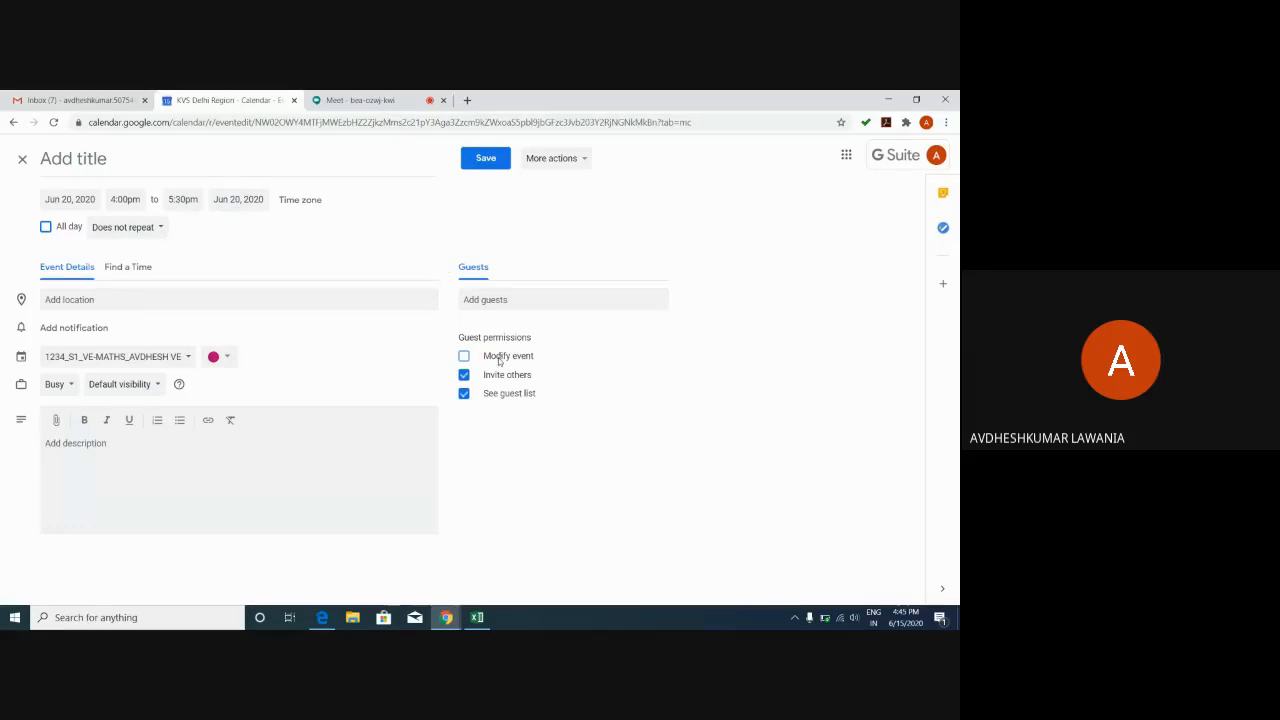
{"action": "left_click", "coordinate": [561, 164]}
{"action": "left_click", "coordinate": [22, 161]}
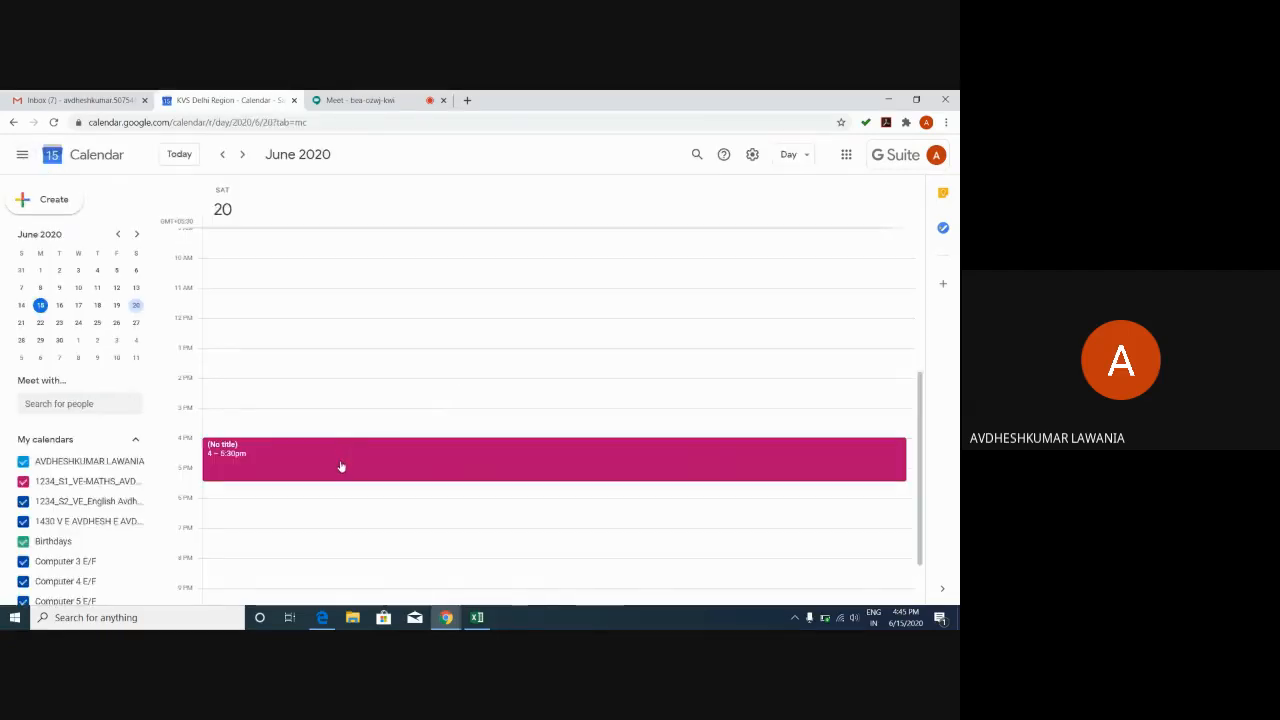
Add a 10-minute notification to the untitled Saturday 4–5:30pm event and save it.
{"action": "left_click", "coordinate": [340, 467]}
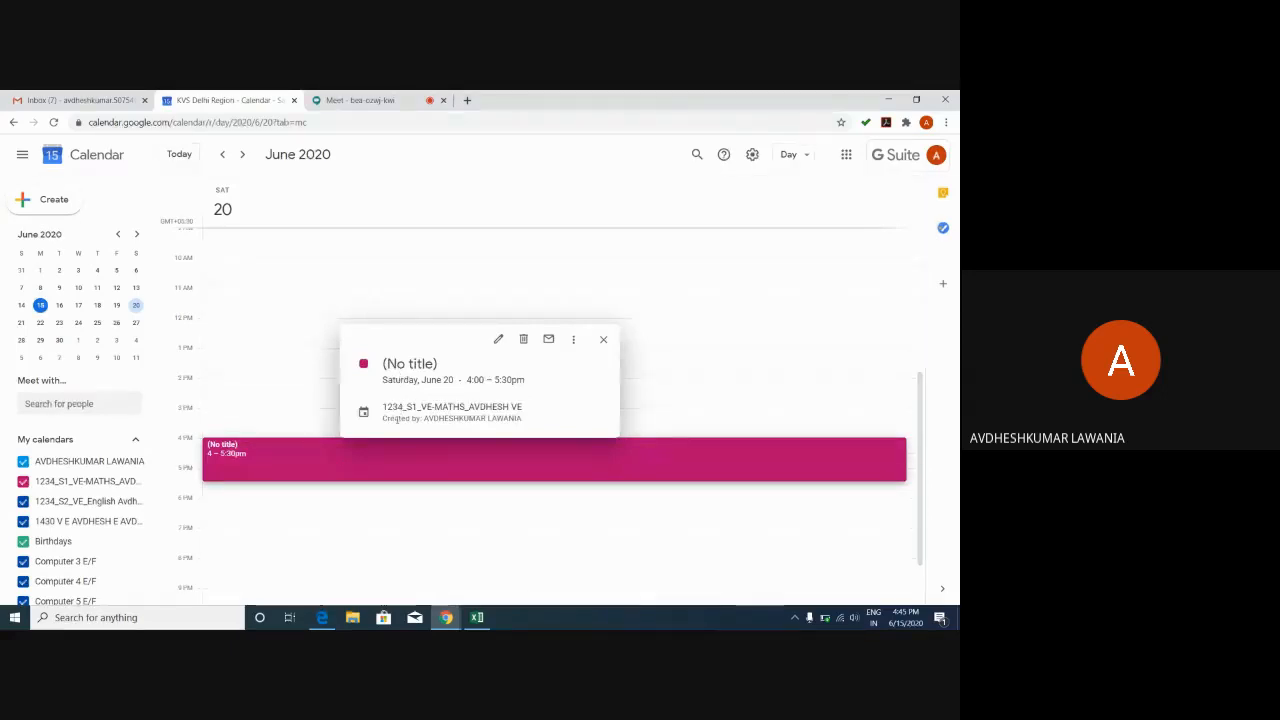
{"action": "left_click", "coordinate": [498, 340]}
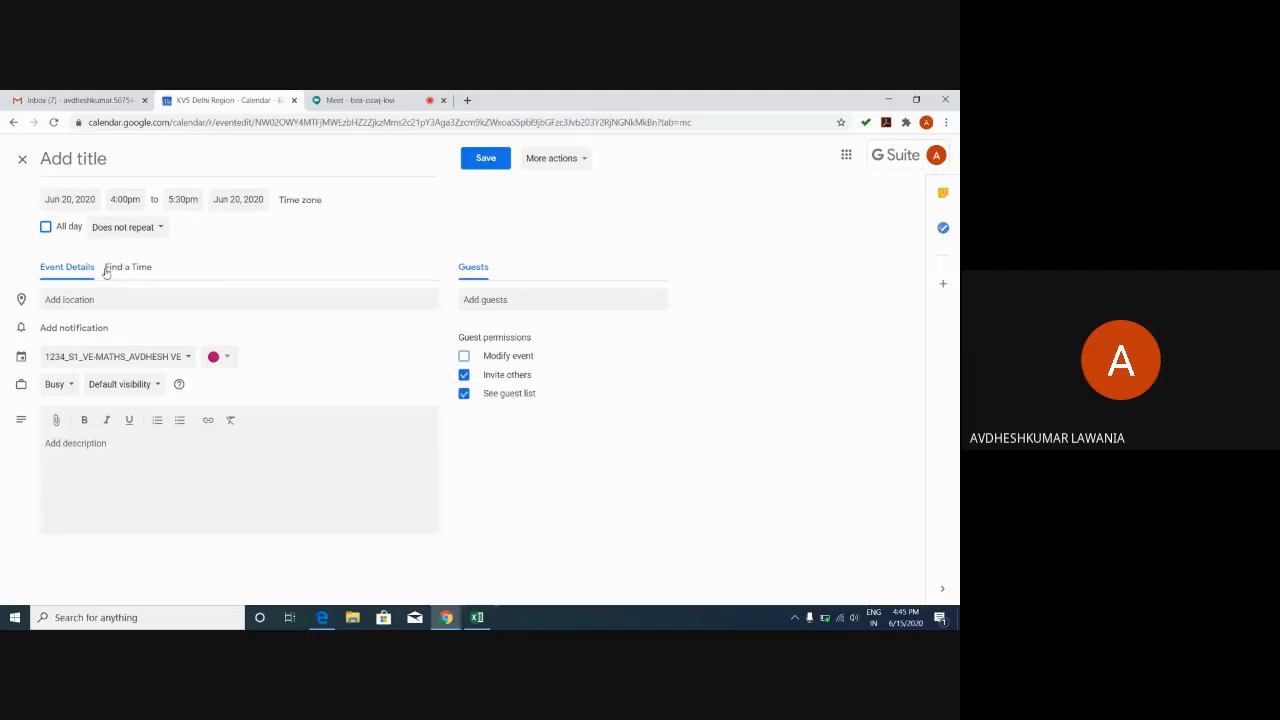
{"action": "left_click", "coordinate": [68, 328]}
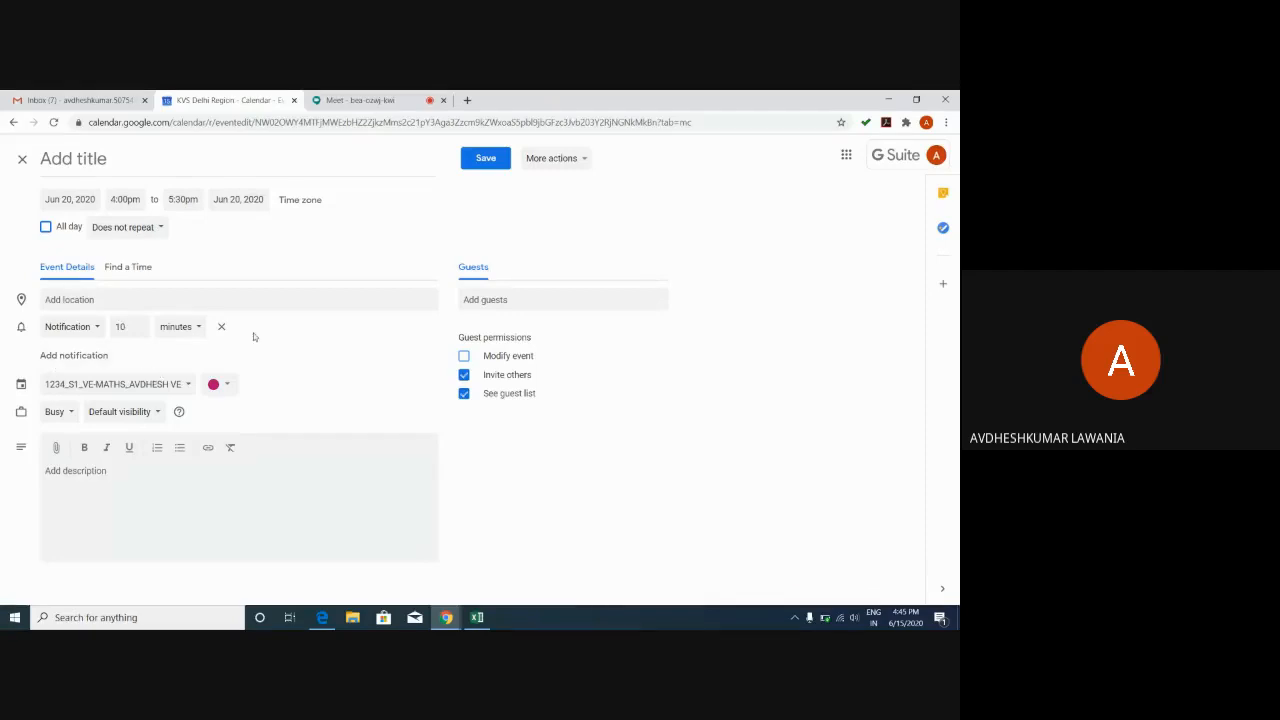
{"action": "left_click", "coordinate": [488, 161]}
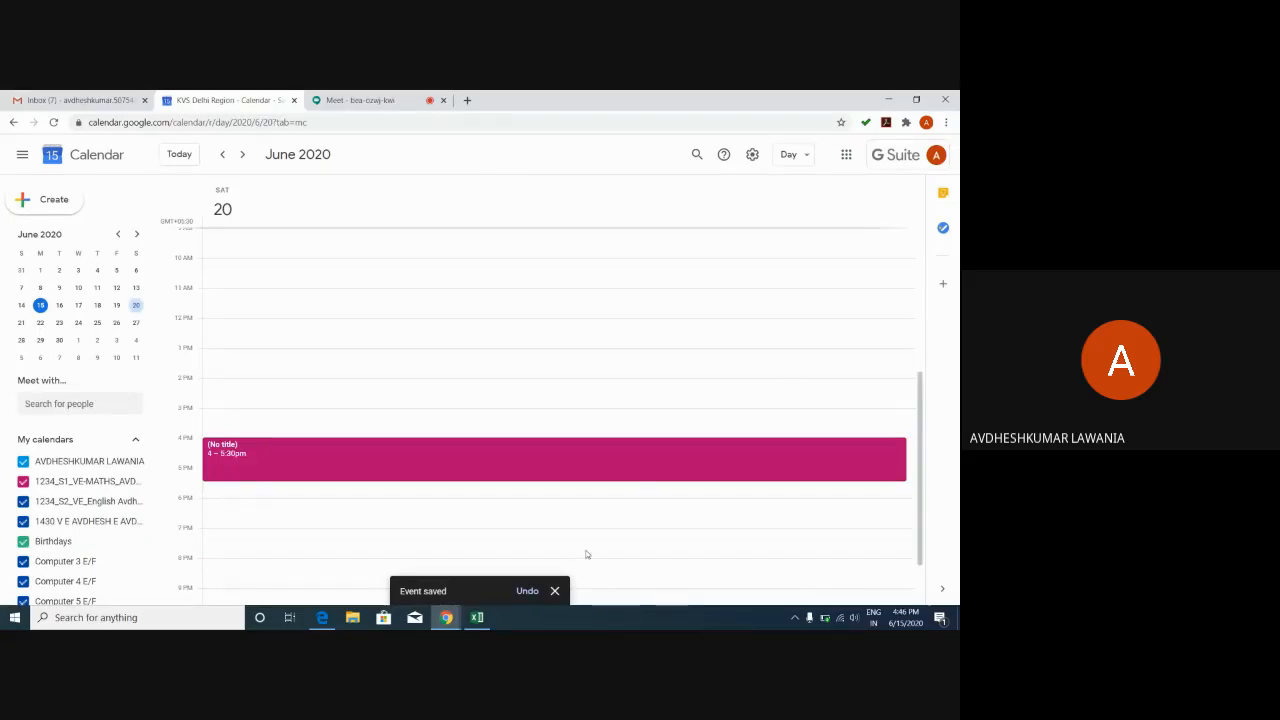
Dismiss the Event saved notice and return to the Google Meet call tab.
{"action": "left_click", "coordinate": [554, 591]}
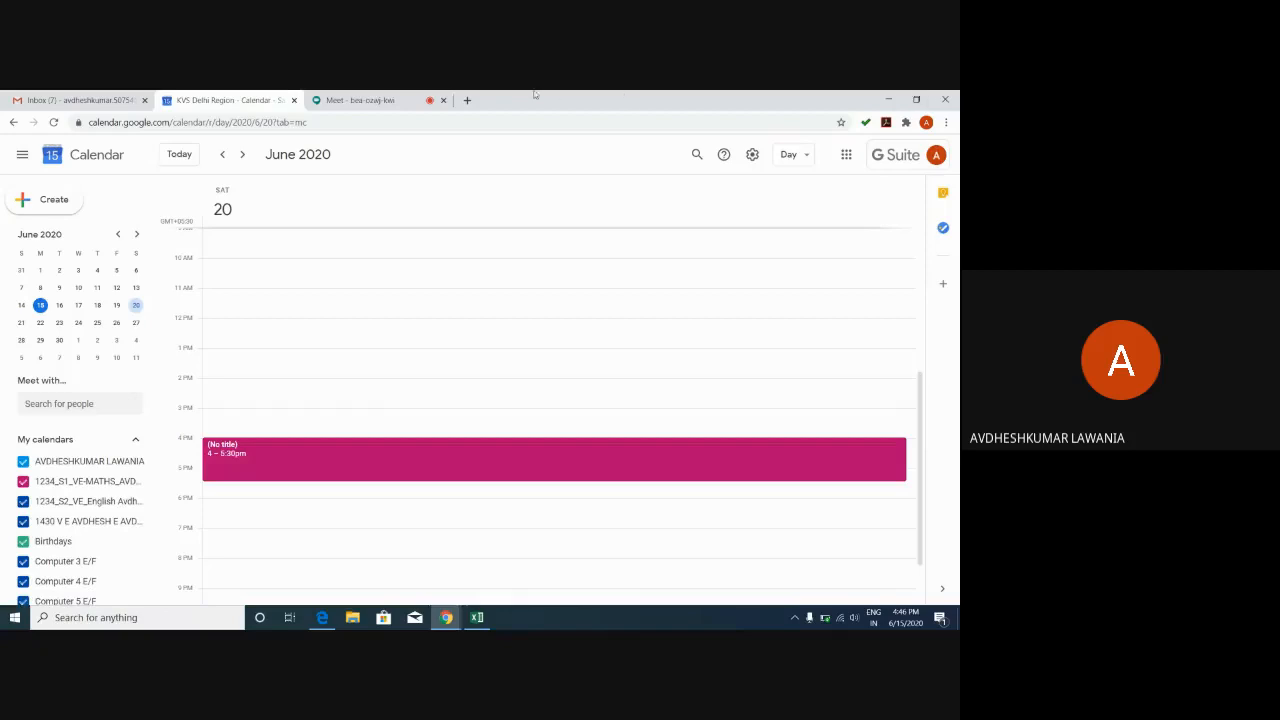
{"action": "left_click", "coordinate": [359, 101]}
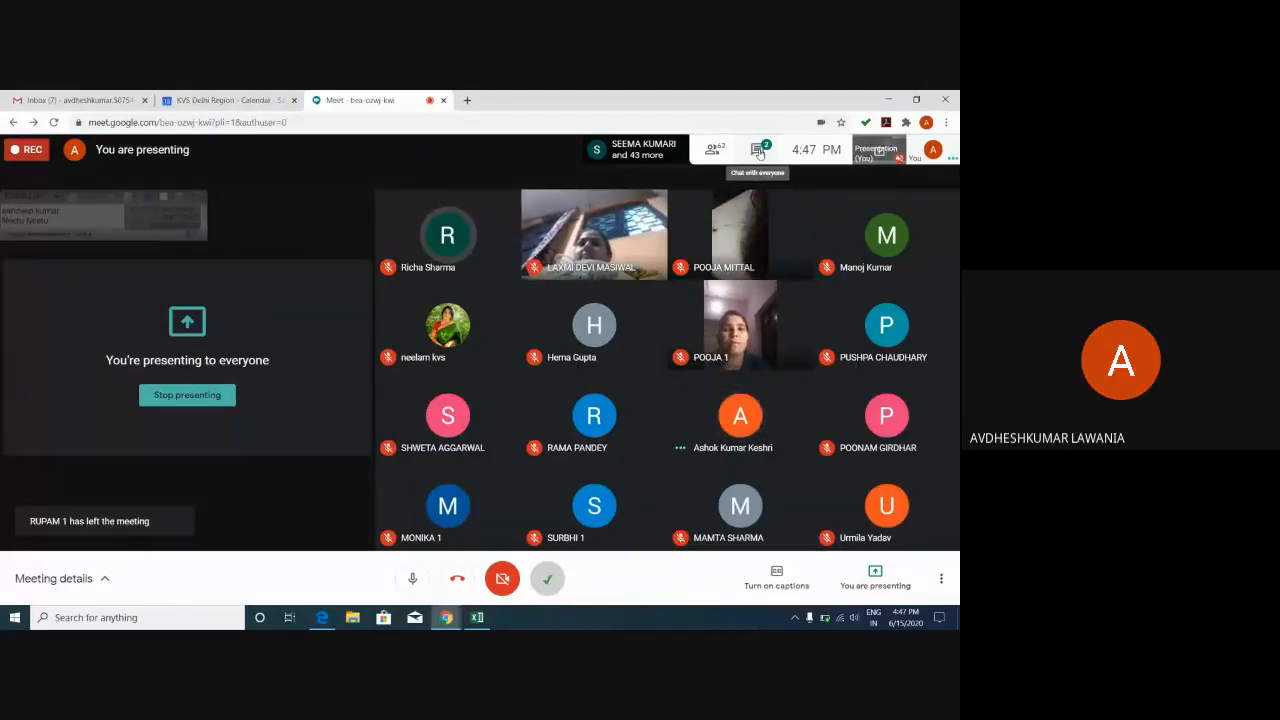
Show the Meet chat to read participants' latest thank-you messages.
{"action": "left_click", "coordinate": [759, 151]}
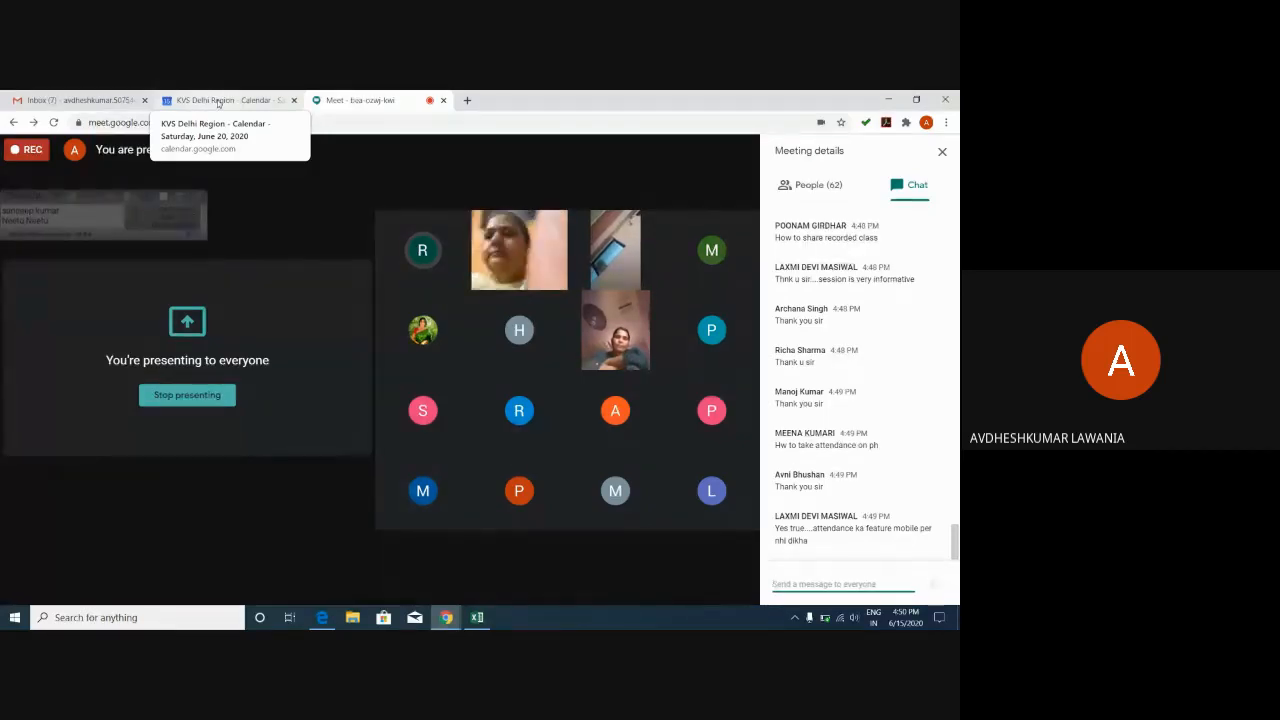
From the Gmail inbox, launch Google Drive through the Google apps grid to view My Drive.
{"action": "left_click", "coordinate": [97, 101]}
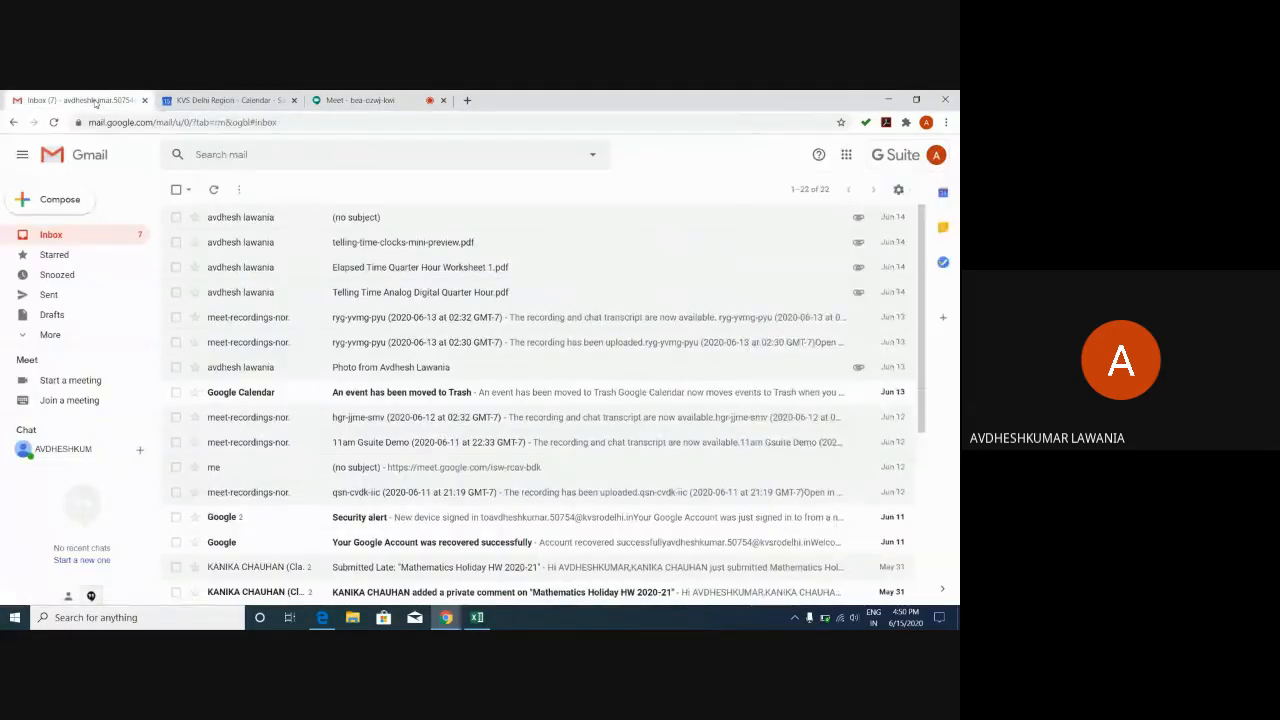
{"action": "left_click", "coordinate": [847, 156]}
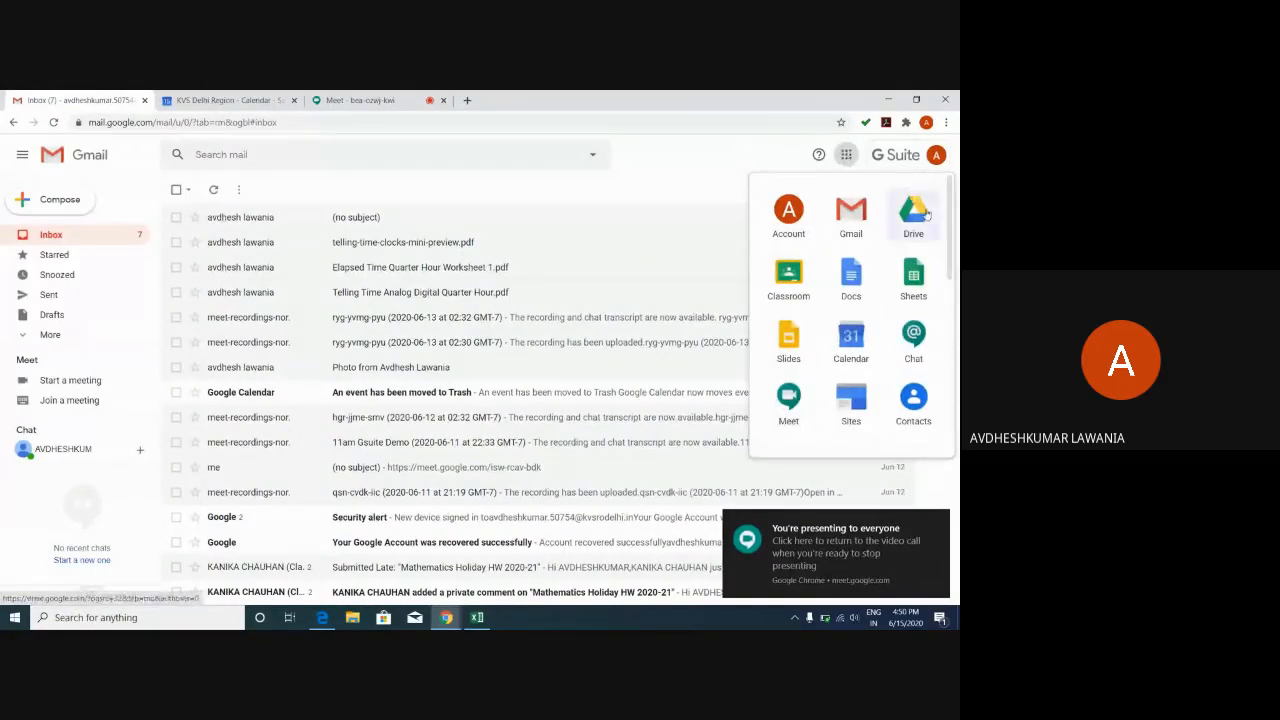
{"action": "left_click", "coordinate": [915, 212]}
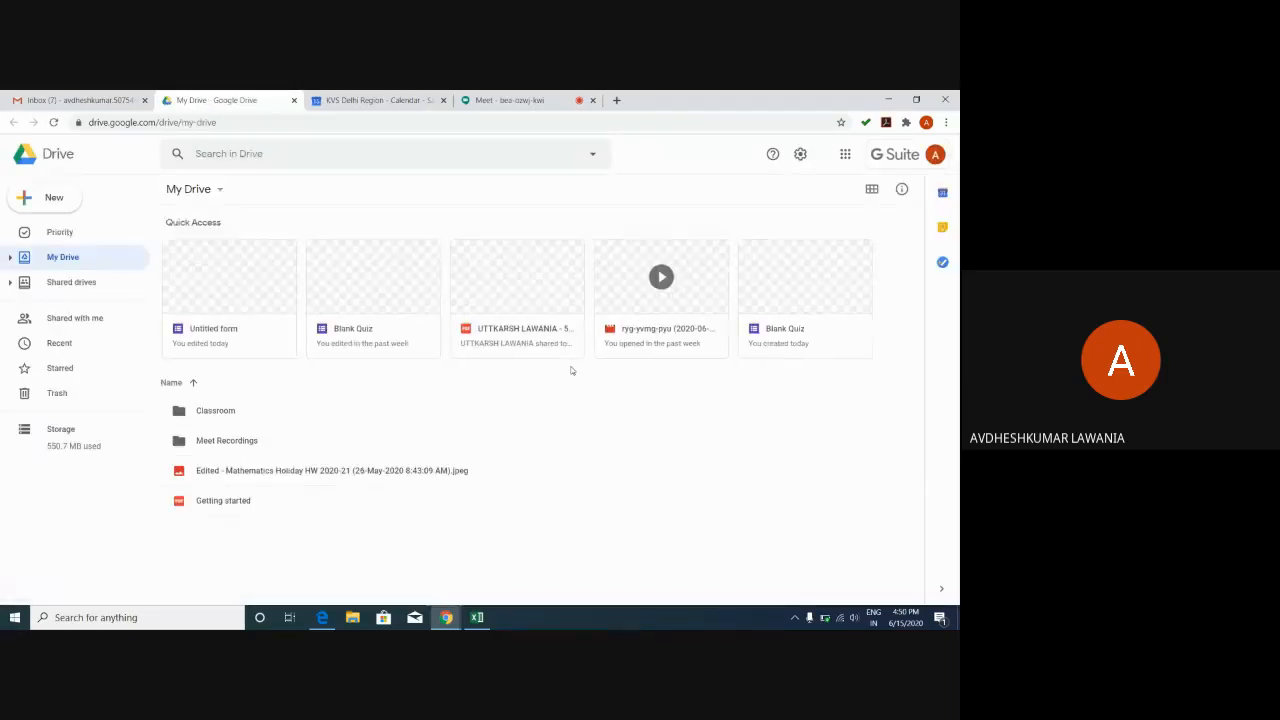
Open the Meet Recordings folder and bring up the actions menu for the hgr-jjme-smv video.
{"action": "left_click", "coordinate": [230, 446]}
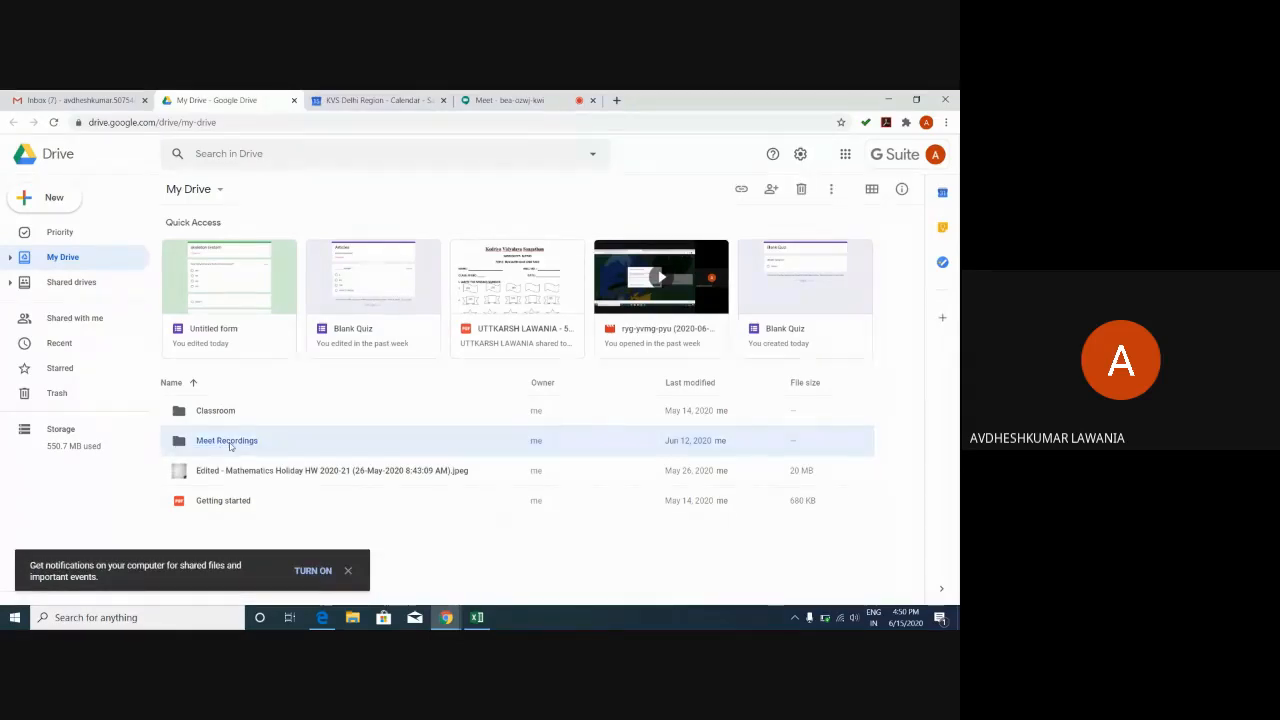
{"action": "double_click", "coordinate": [230, 443]}
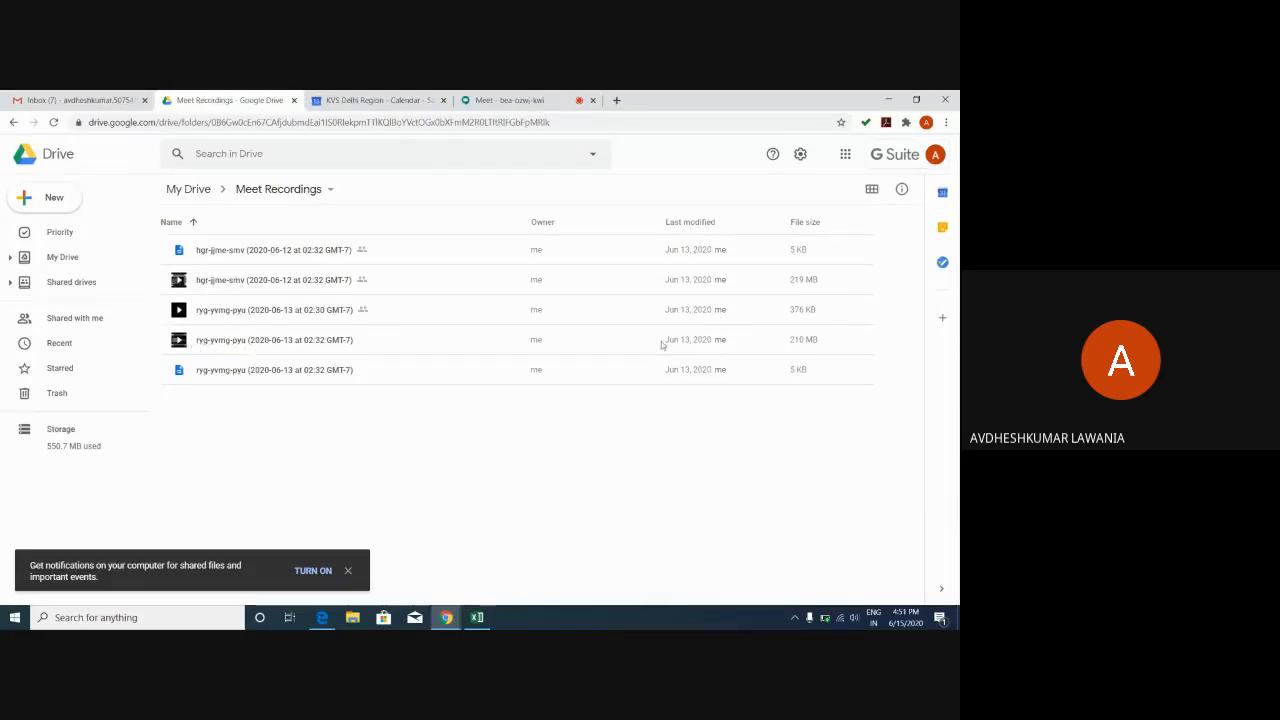
{"action": "mouse_move", "coordinate": [807, 341]}
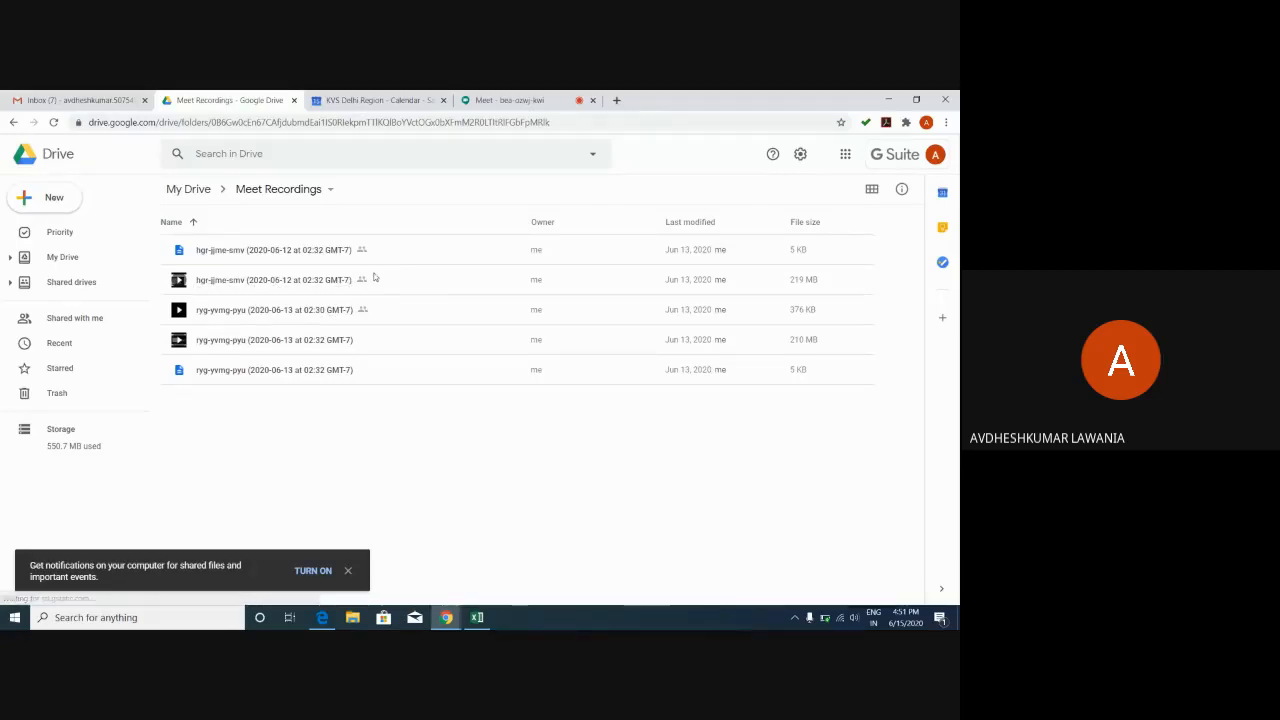
{"action": "left_click", "coordinate": [296, 283]}
{"action": "right_click", "coordinate": [296, 284]}
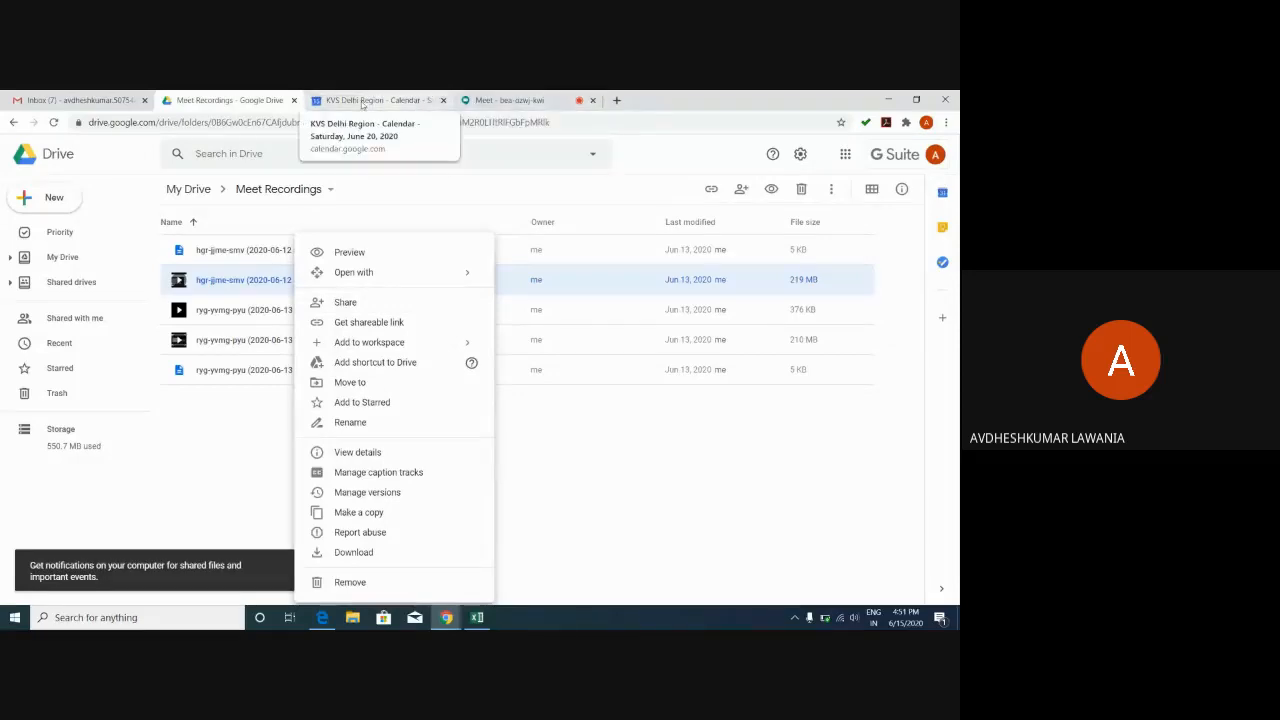
Launch Google Classroom in a new tab from Gmail's Google apps grid.
{"action": "left_click", "coordinate": [95, 100]}
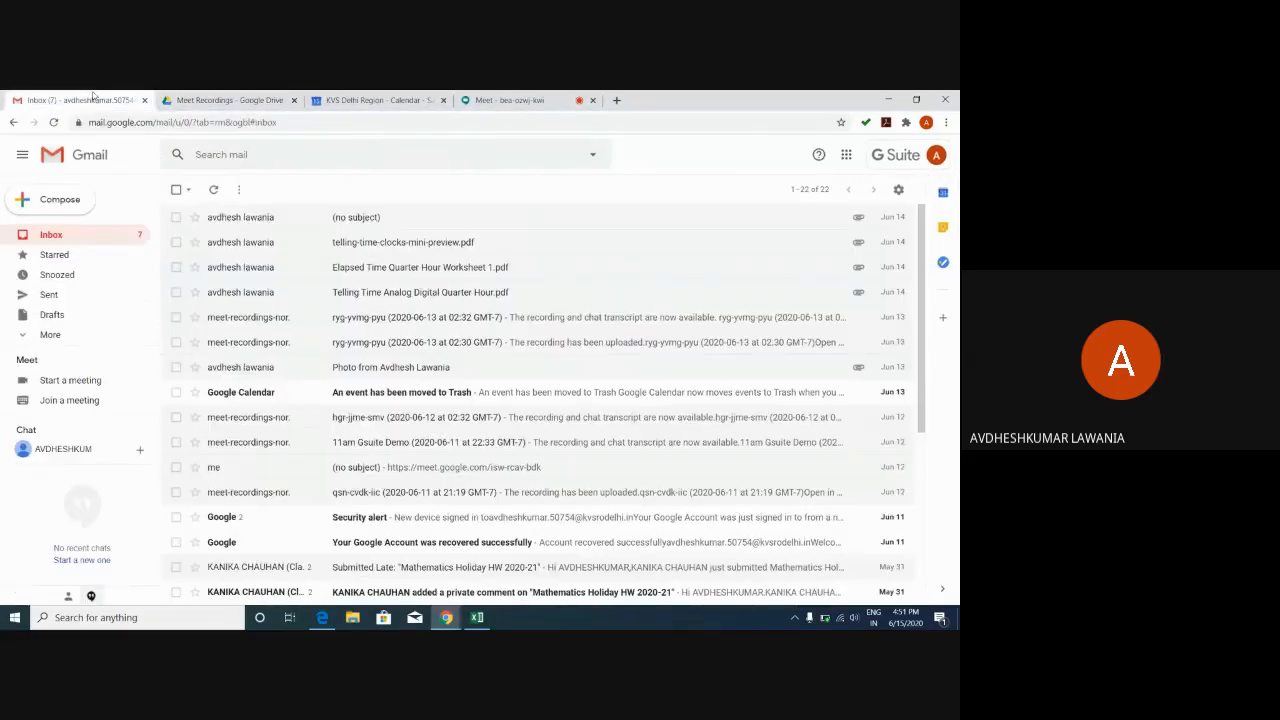
{"action": "left_click", "coordinate": [846, 155]}
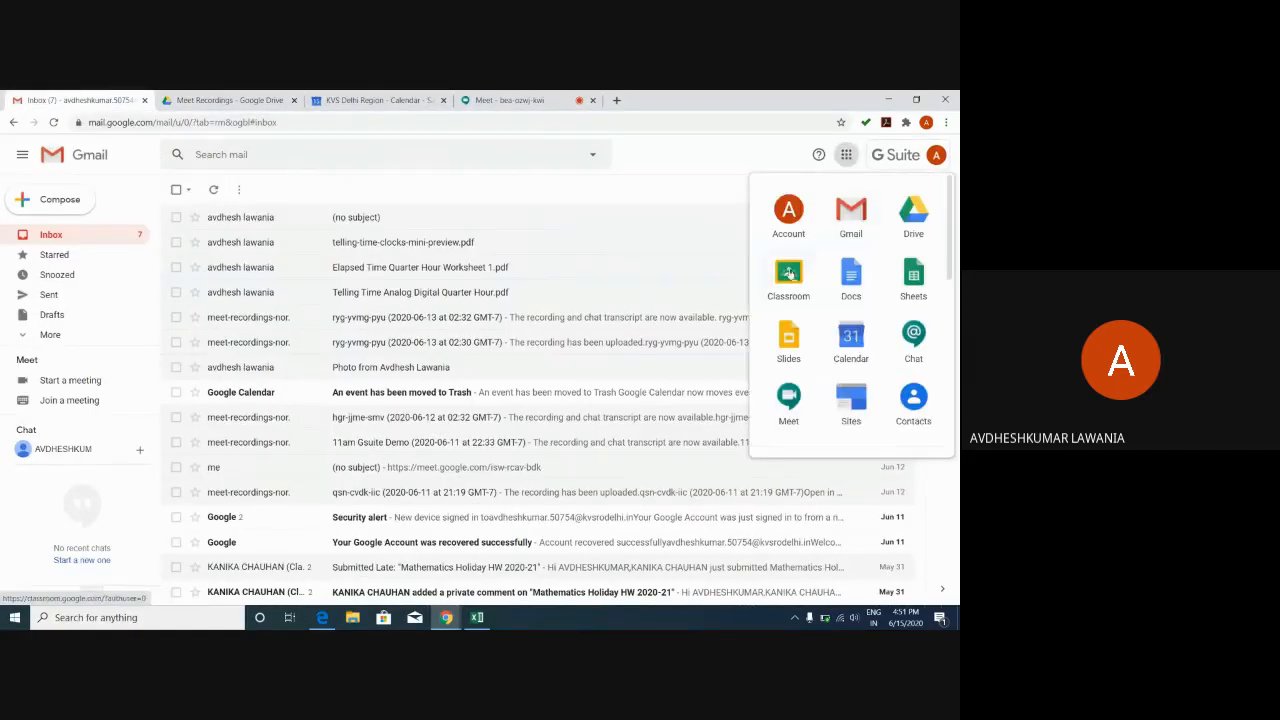
{"action": "left_click", "coordinate": [788, 274]}
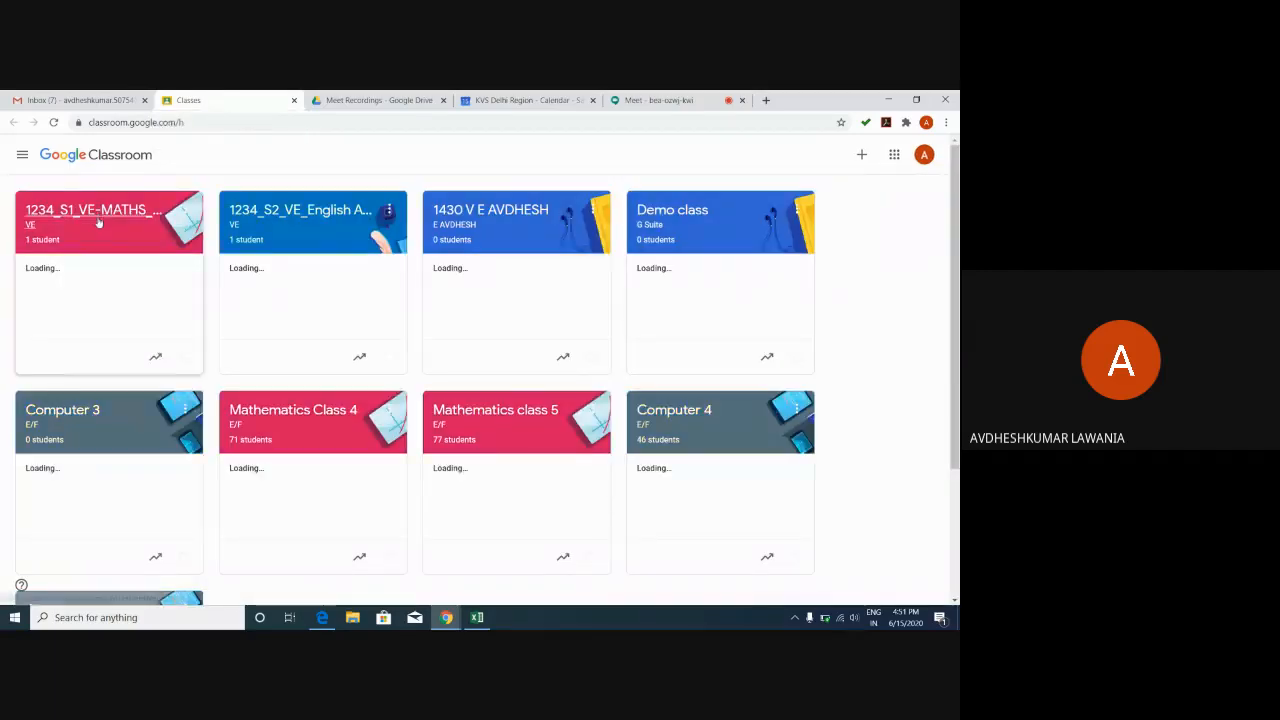
Open the 1234_S1_VE-MATHS_AVDHESH class and view its Classwork page.
{"action": "left_click", "coordinate": [100, 222]}
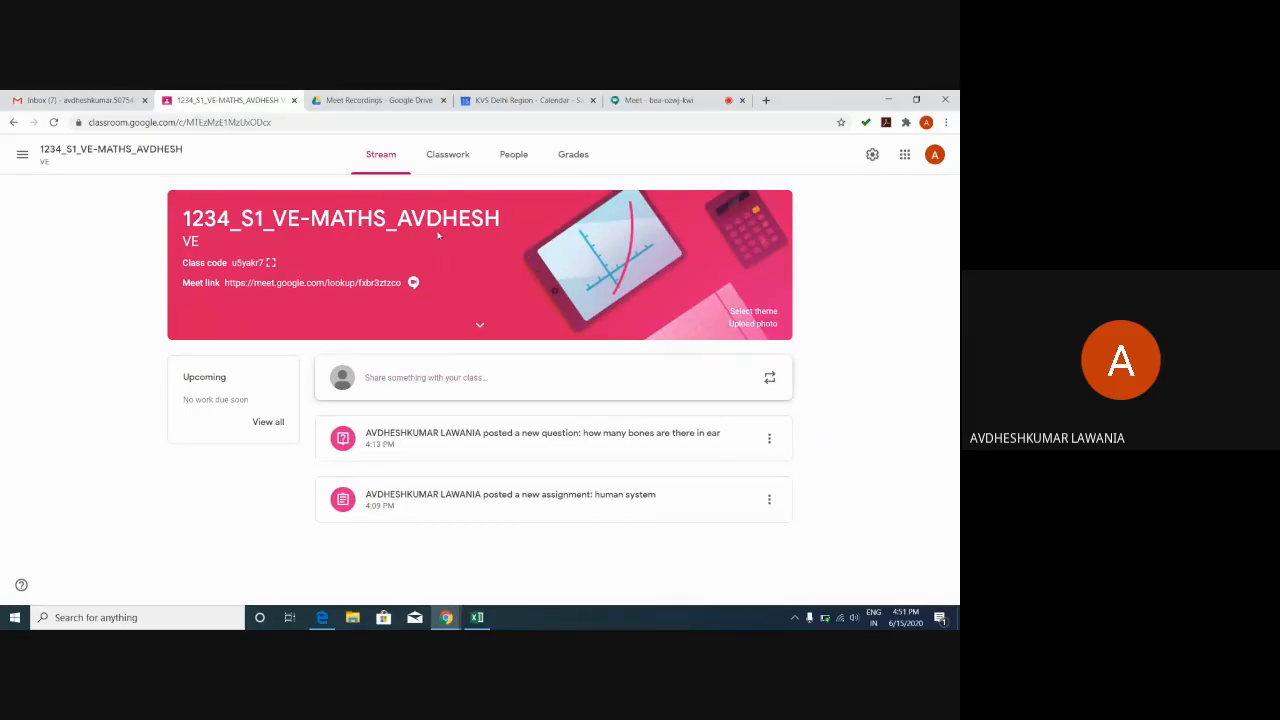
{"action": "left_click", "coordinate": [469, 157]}
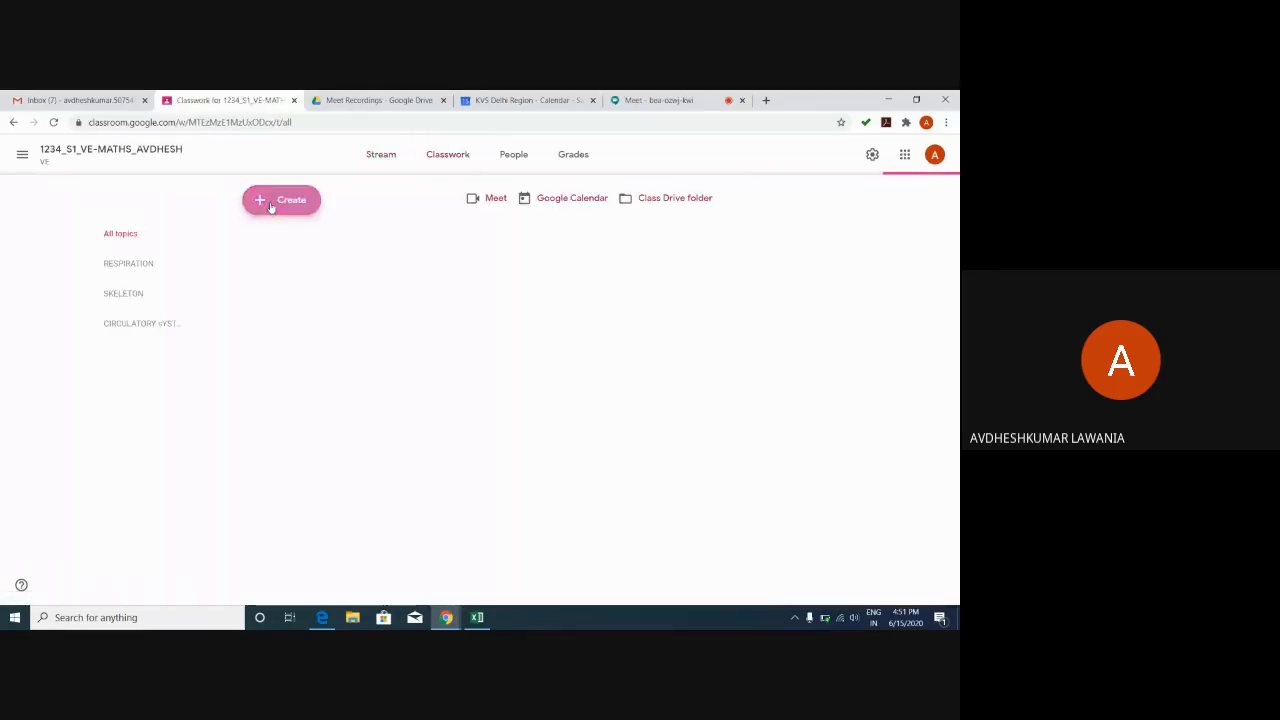
Start a Material post, reveal its Google Drive/Link/File/YouTube attachment sources, then go back to Meet.
{"action": "left_click", "coordinate": [270, 205]}
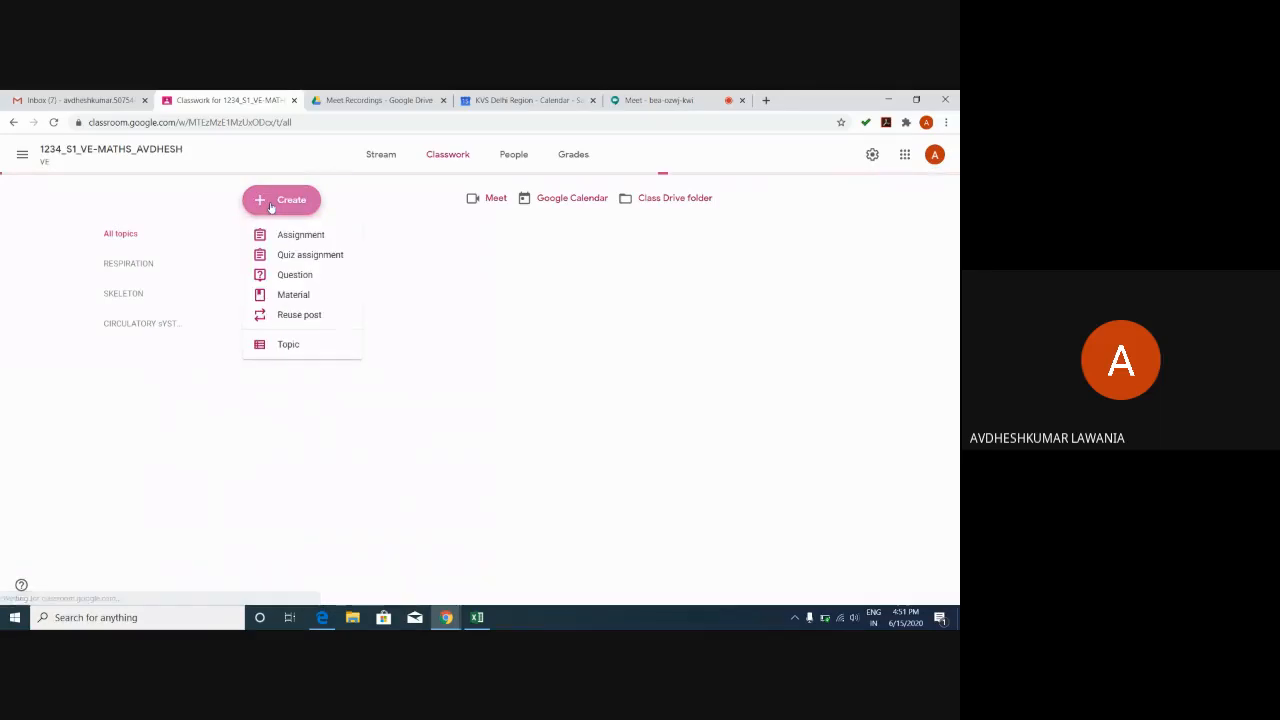
{"action": "left_click", "coordinate": [283, 297]}
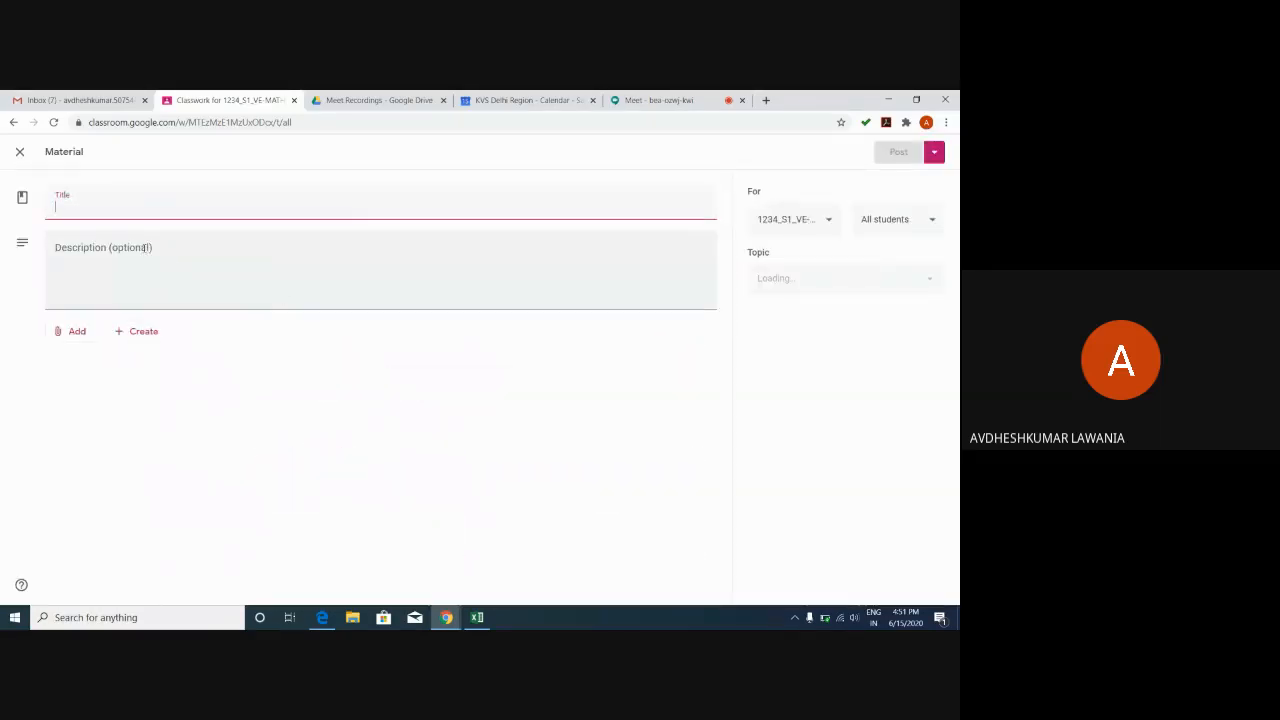
{"action": "left_click", "coordinate": [70, 333]}
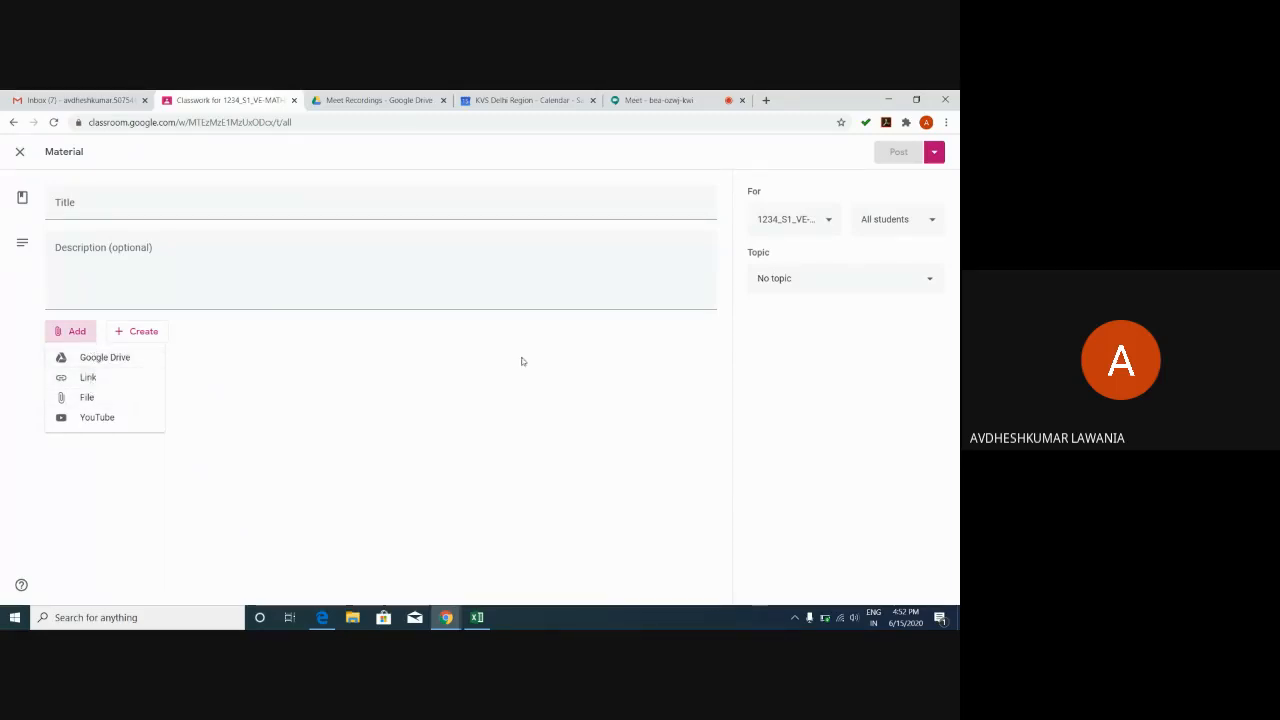
{"action": "left_click", "coordinate": [660, 100]}
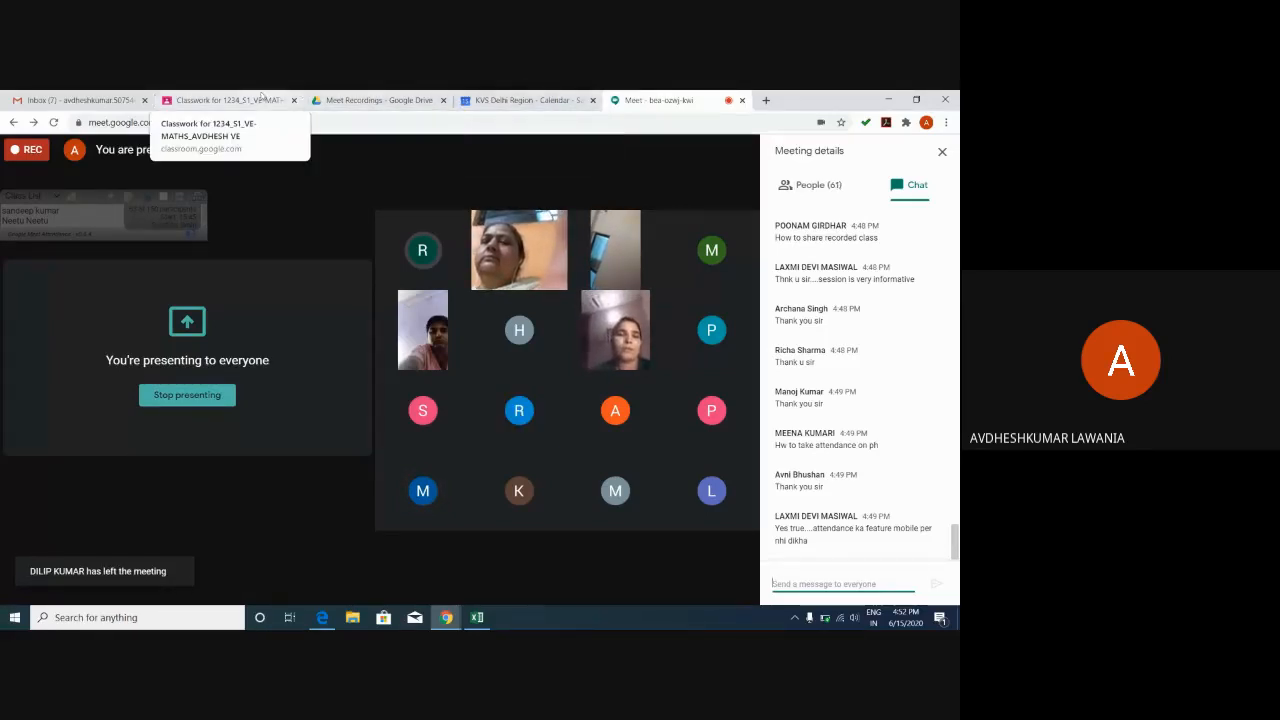
Discard the draft Material post, open Mathematics class 5, and view the Holiday HW 2020-21 submissions.
{"action": "left_click", "coordinate": [224, 101]}
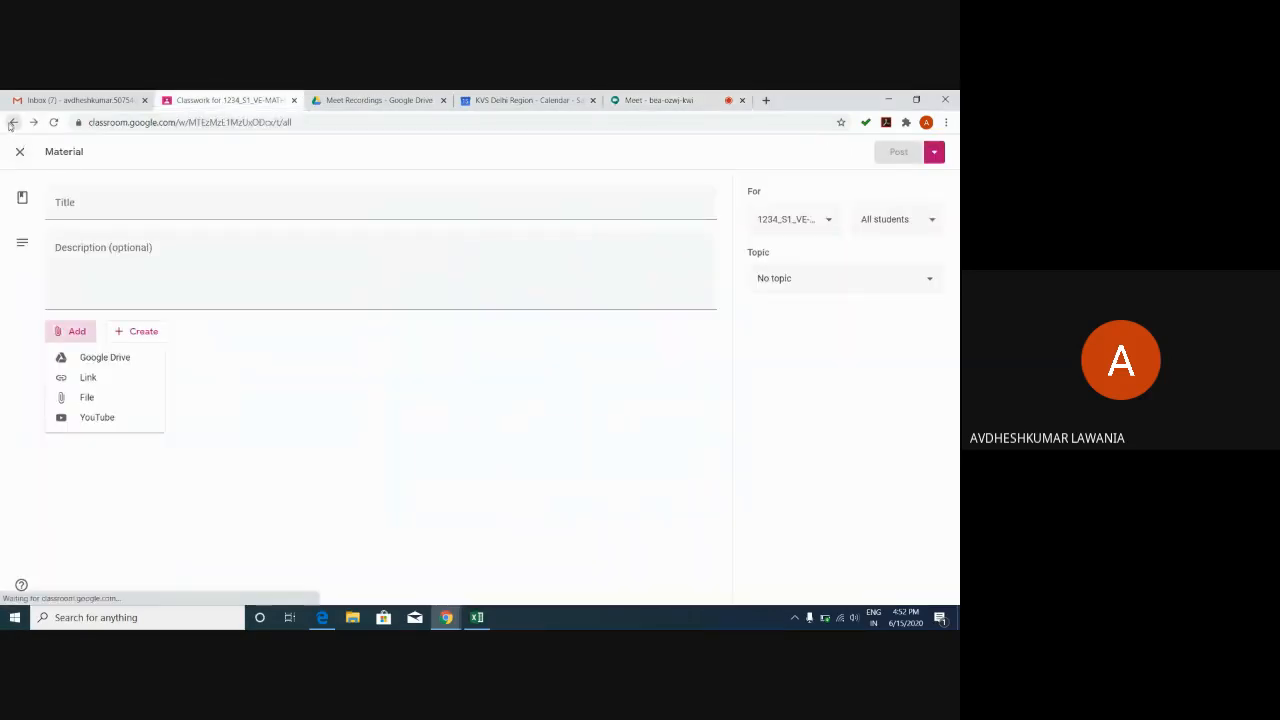
{"action": "left_click", "coordinate": [20, 151]}
{"action": "left_click", "coordinate": [22, 156]}
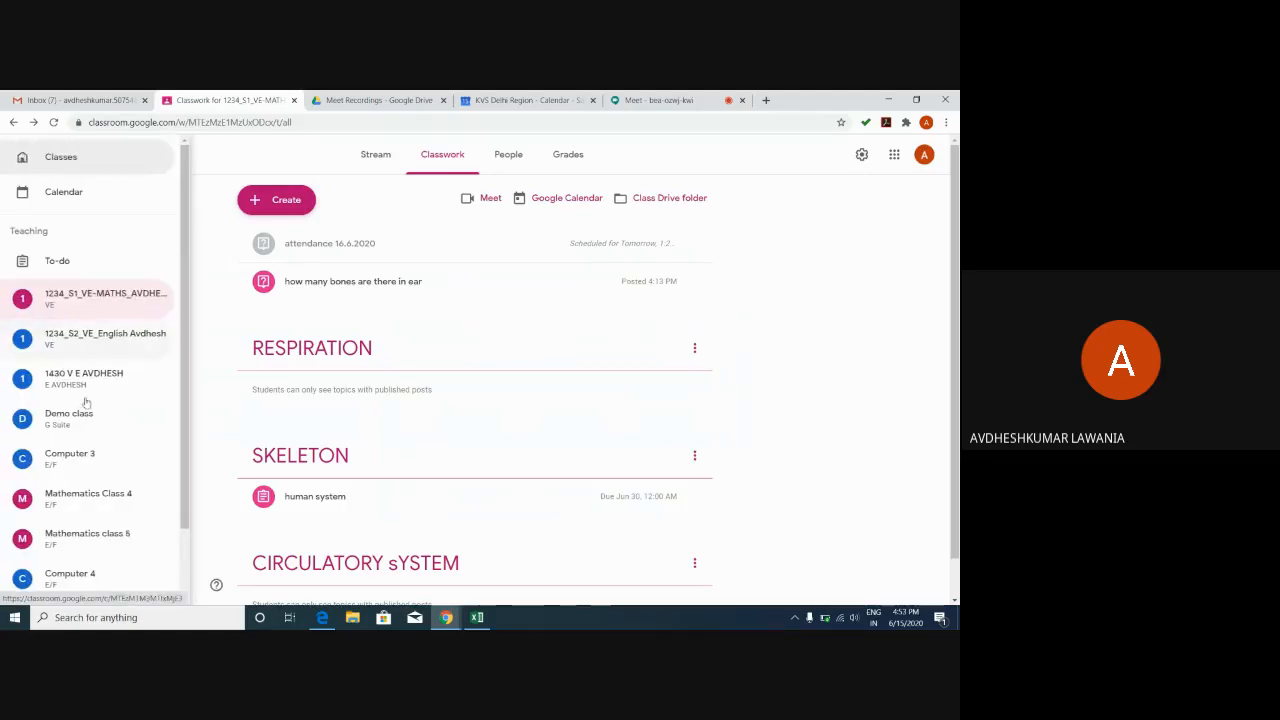
{"action": "left_click", "coordinate": [101, 535]}
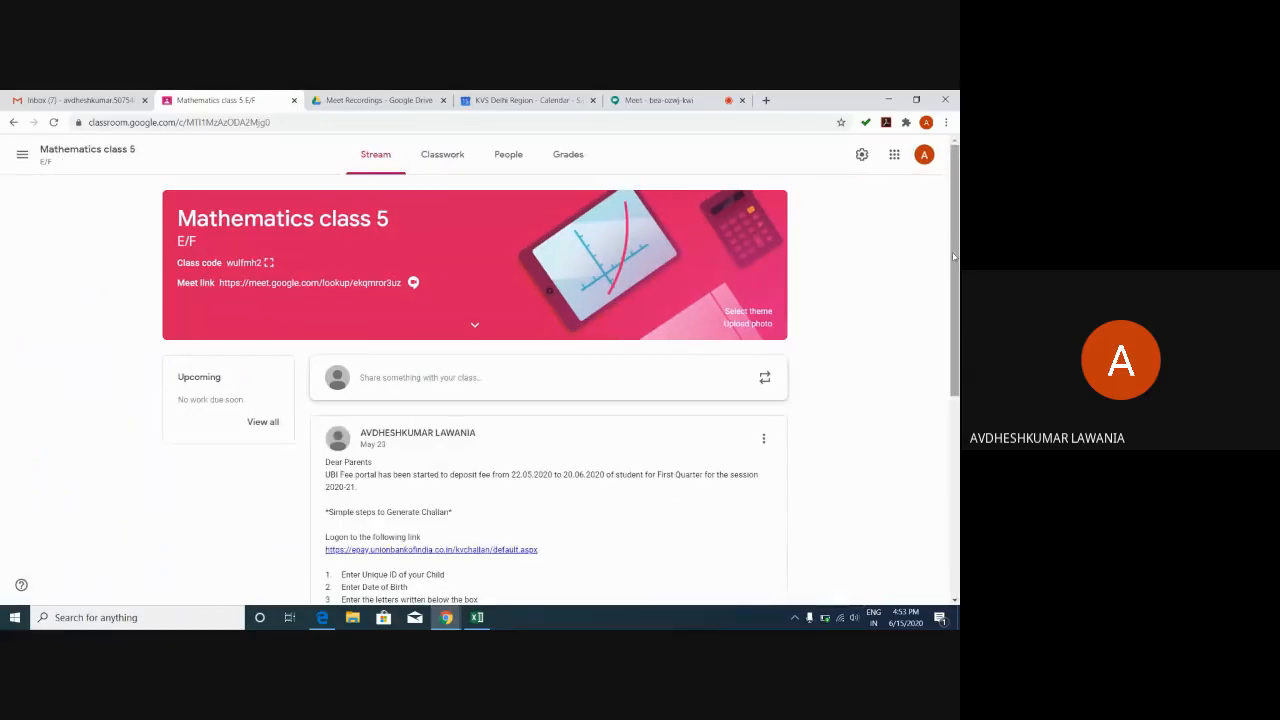
{"action": "left_click_drag", "start_coordinate": [953, 257], "coordinate": [953, 462]}
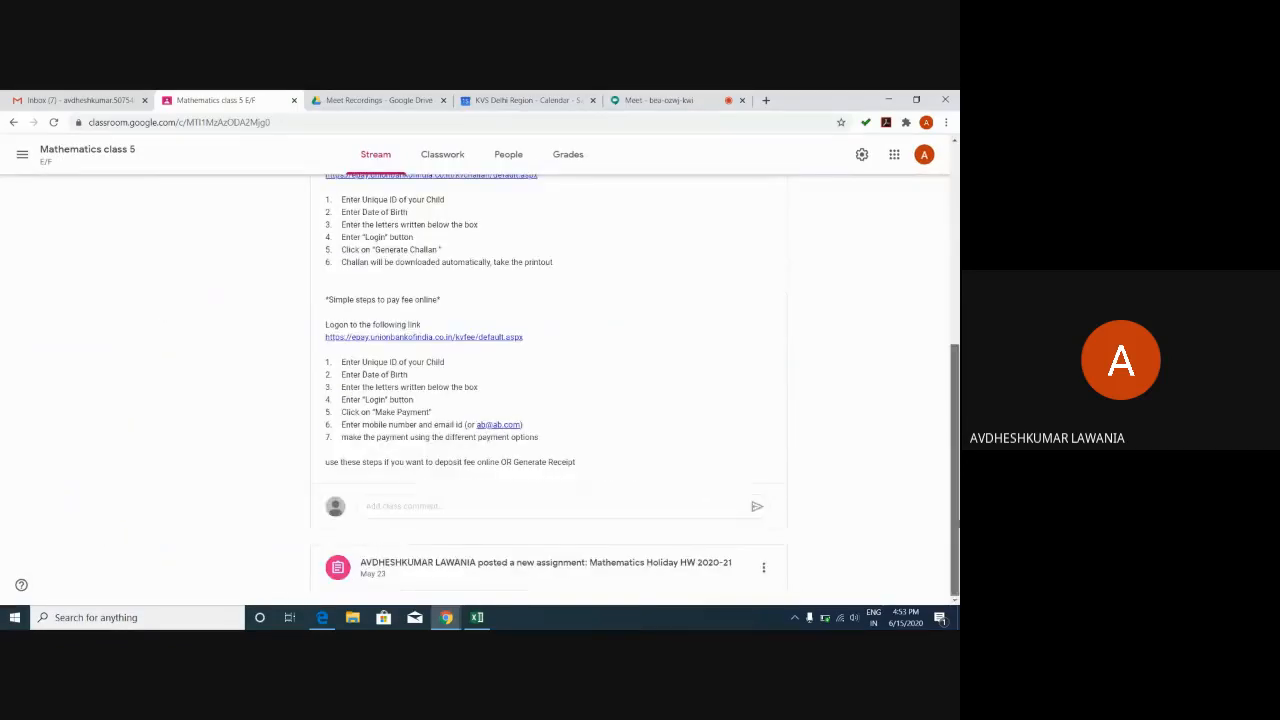
{"action": "left_click", "coordinate": [582, 566]}
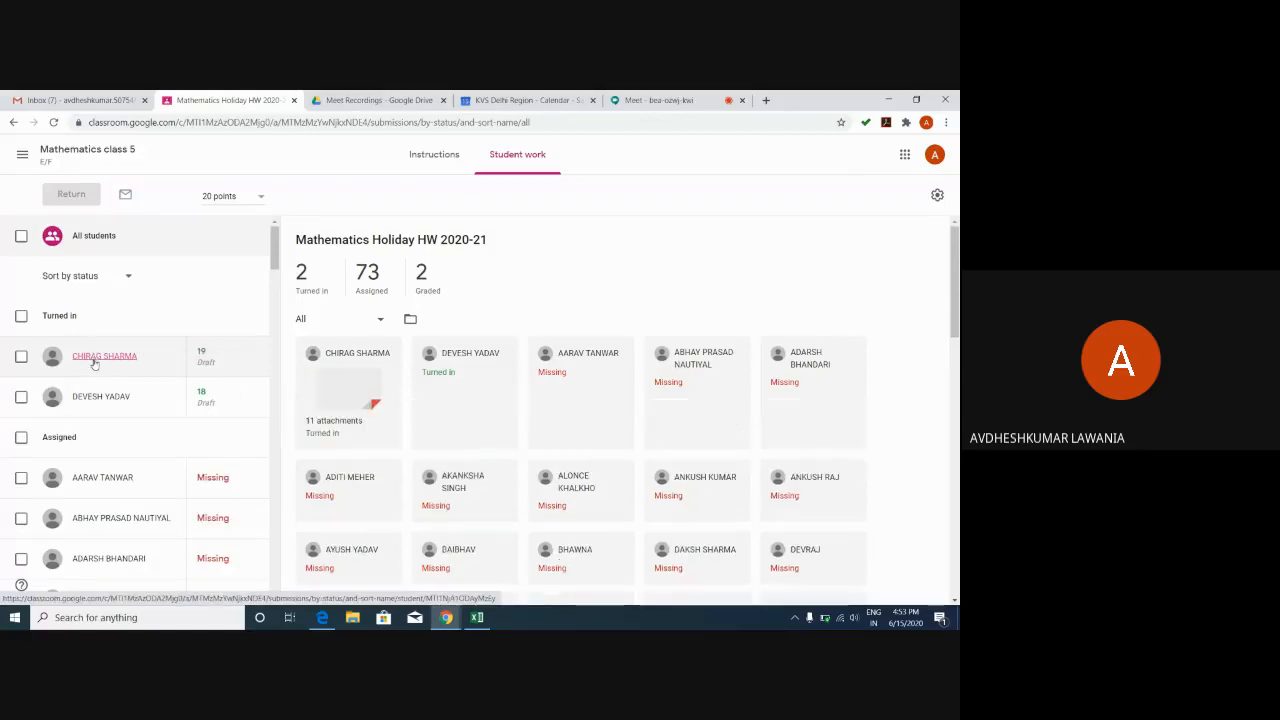
Open the first turned-in student's submission and view one of their notebook photos in the grader.
{"action": "left_click", "coordinate": [94, 363]}
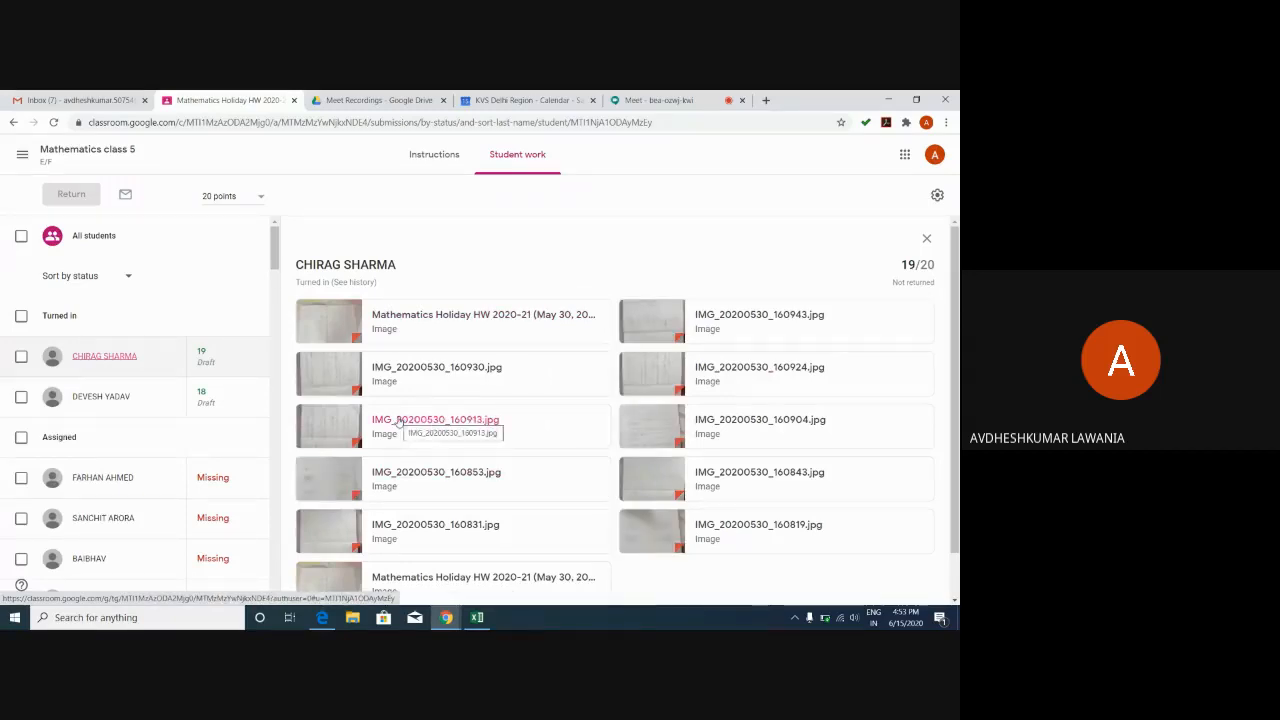
{"action": "left_click", "coordinate": [398, 421]}
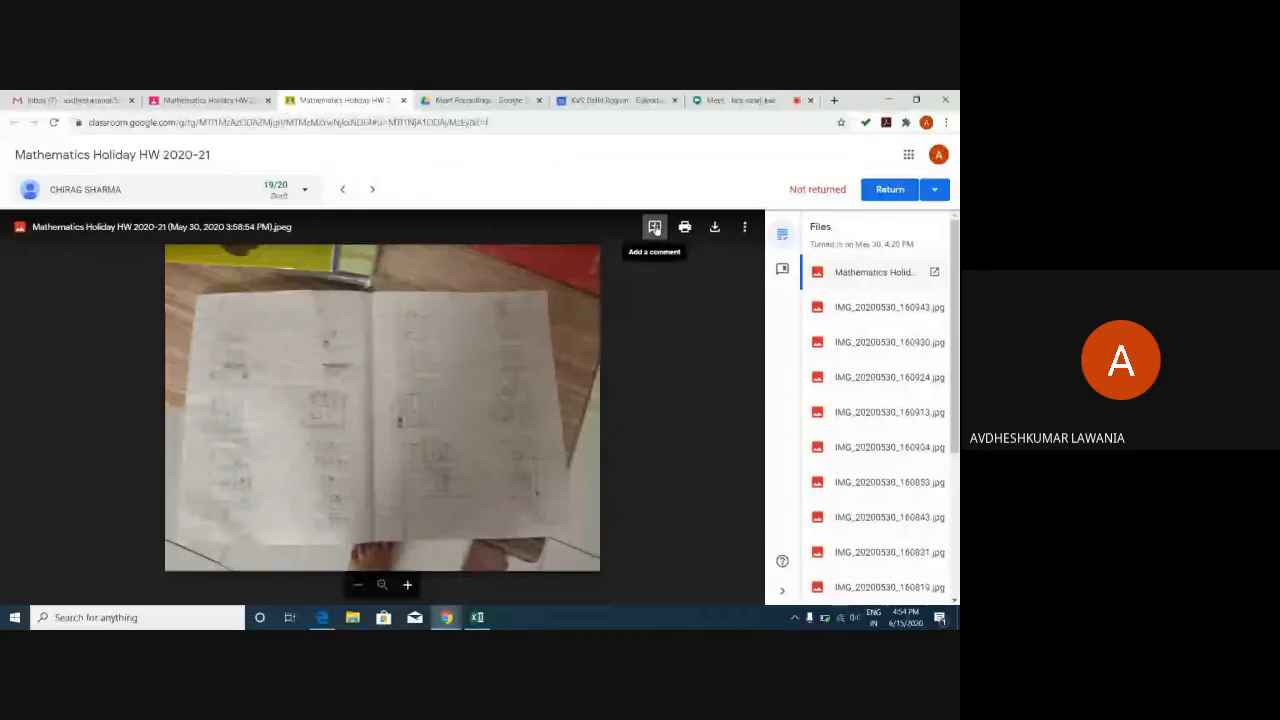
Zoom briefly on the student's homework photo, then switch back to the Meet call.
{"action": "scroll", "coordinate": [412, 398], "scroll_direction": "up", "scroll_amount": 1}
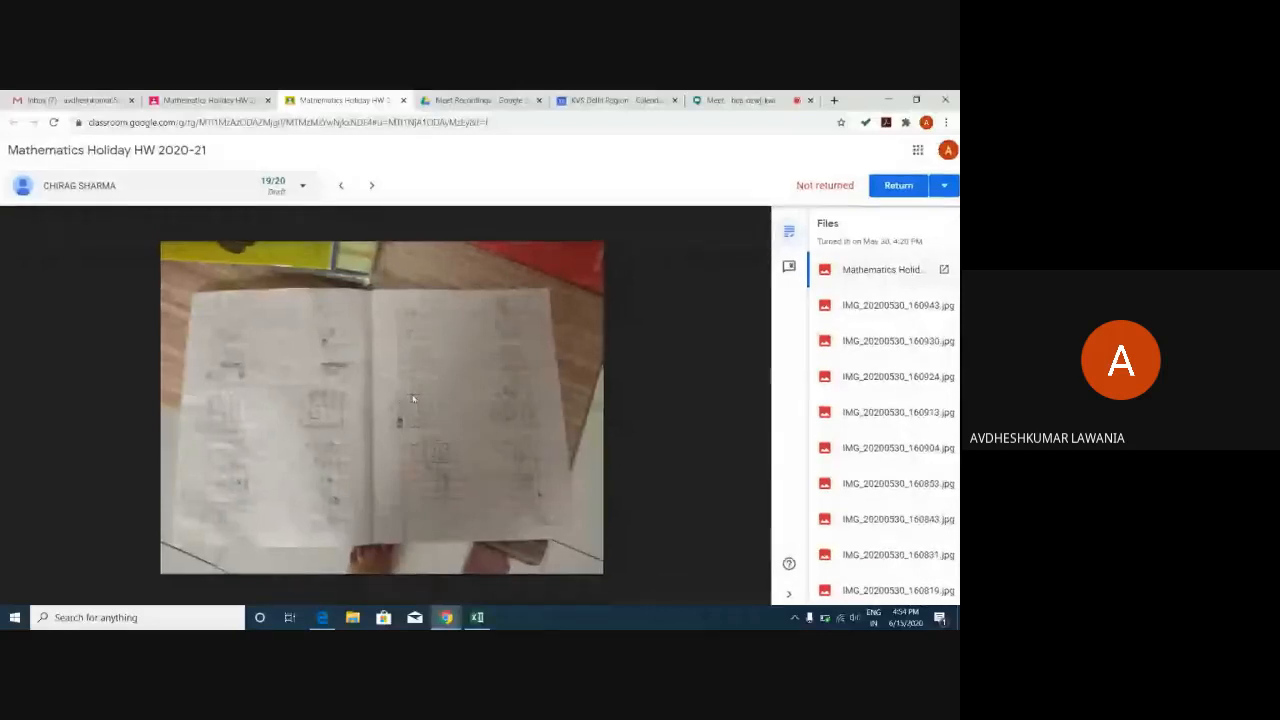
{"action": "scroll", "coordinate": [413, 398], "scroll_direction": "down", "scroll_amount": 1}
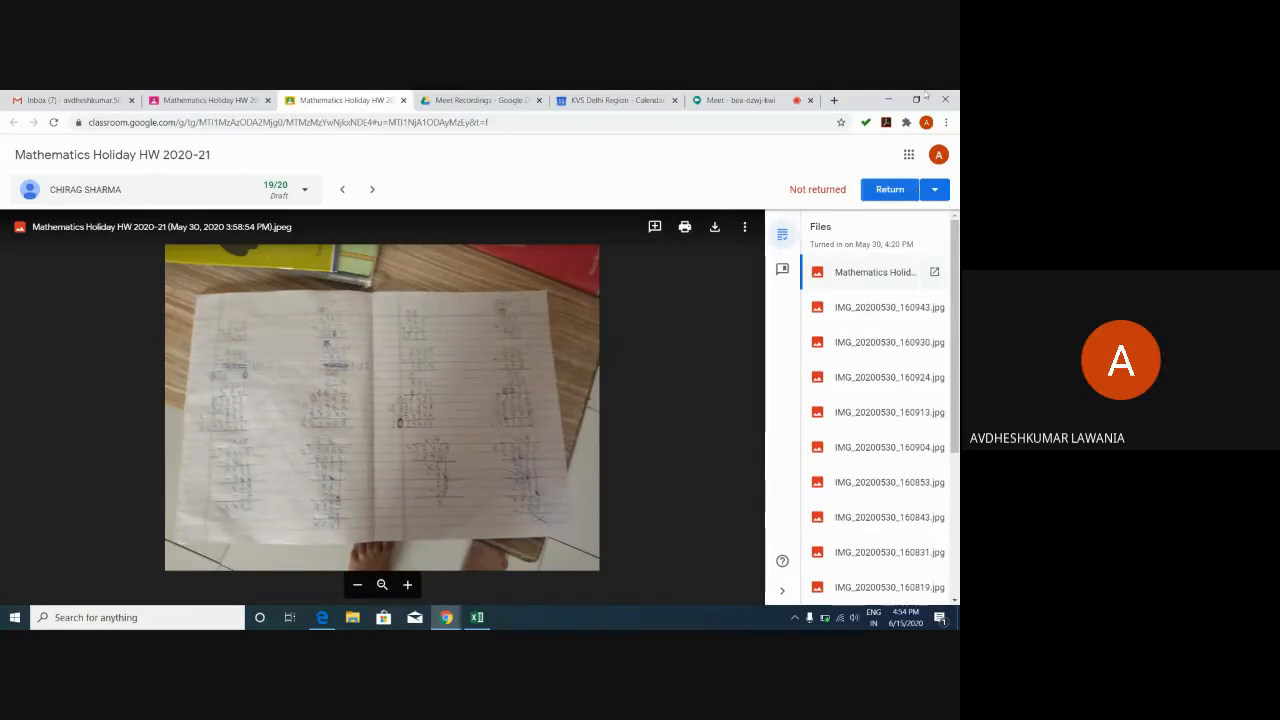
{"action": "left_click", "coordinate": [757, 101]}
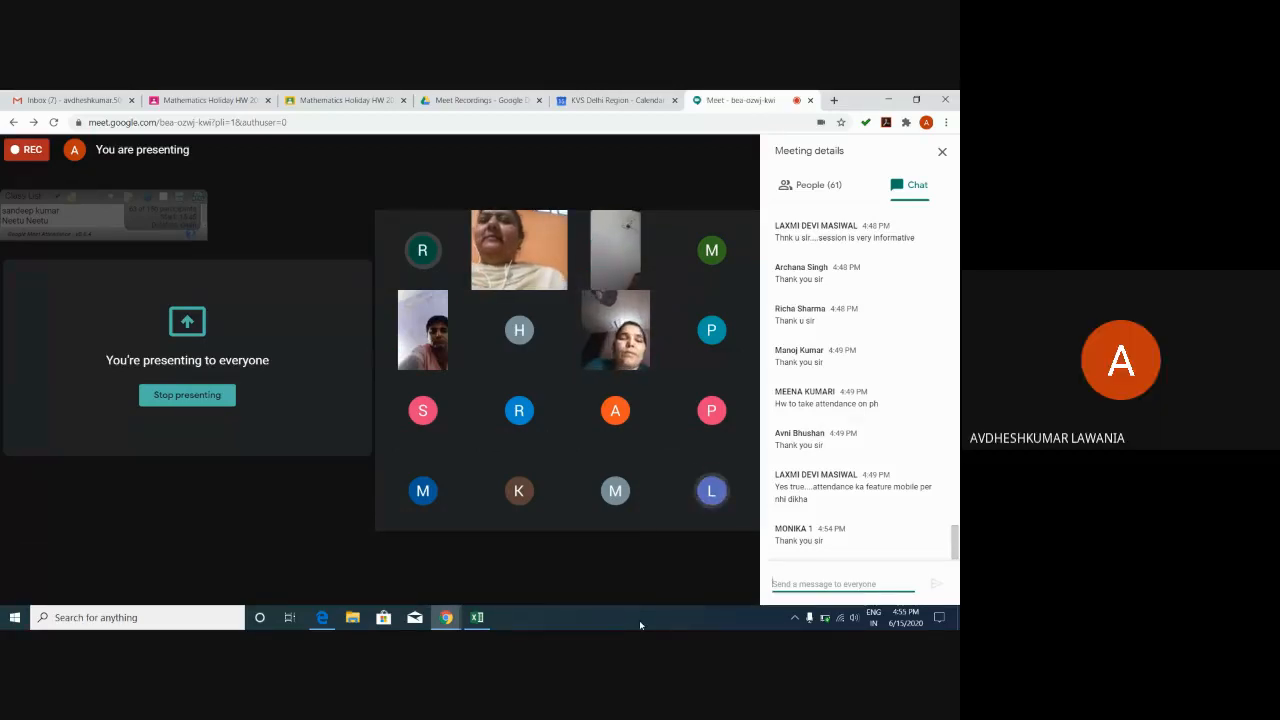
Open the three-dot More options menu on Meet's bottom bar to reach Stop recording.
{"action": "mouse_move", "coordinate": [704, 574]}
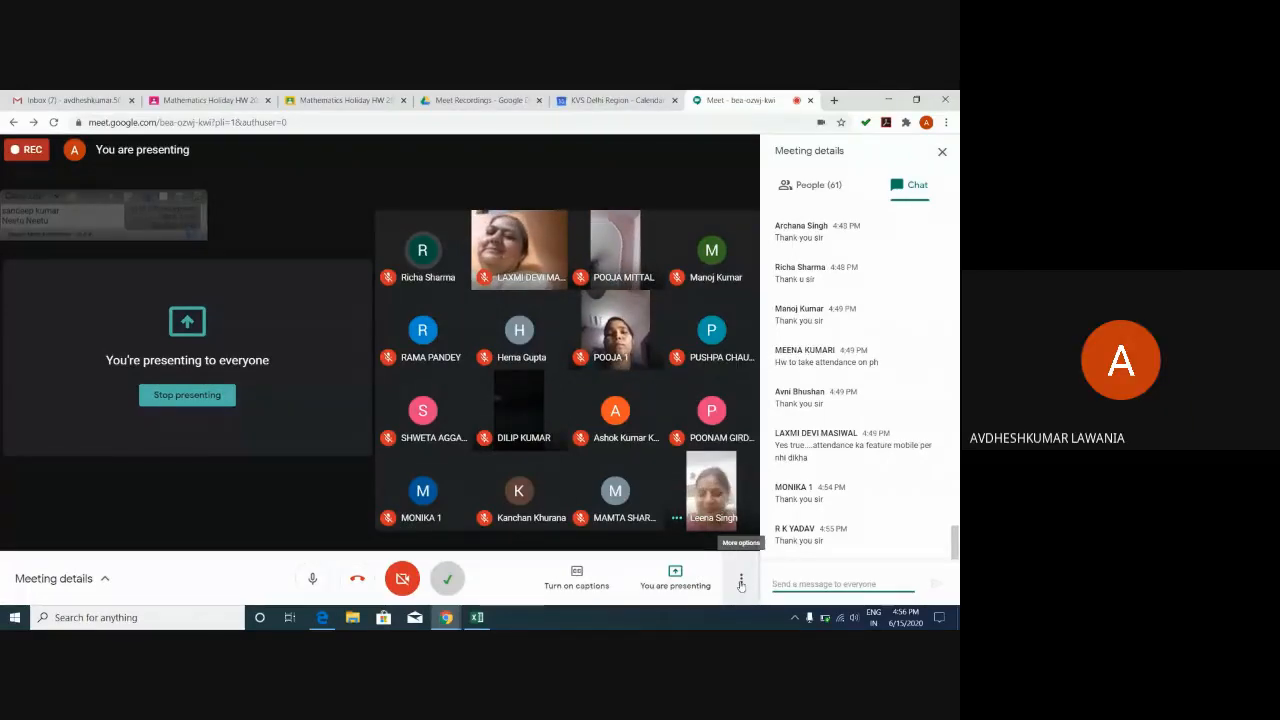
{"action": "left_click", "coordinate": [741, 580]}
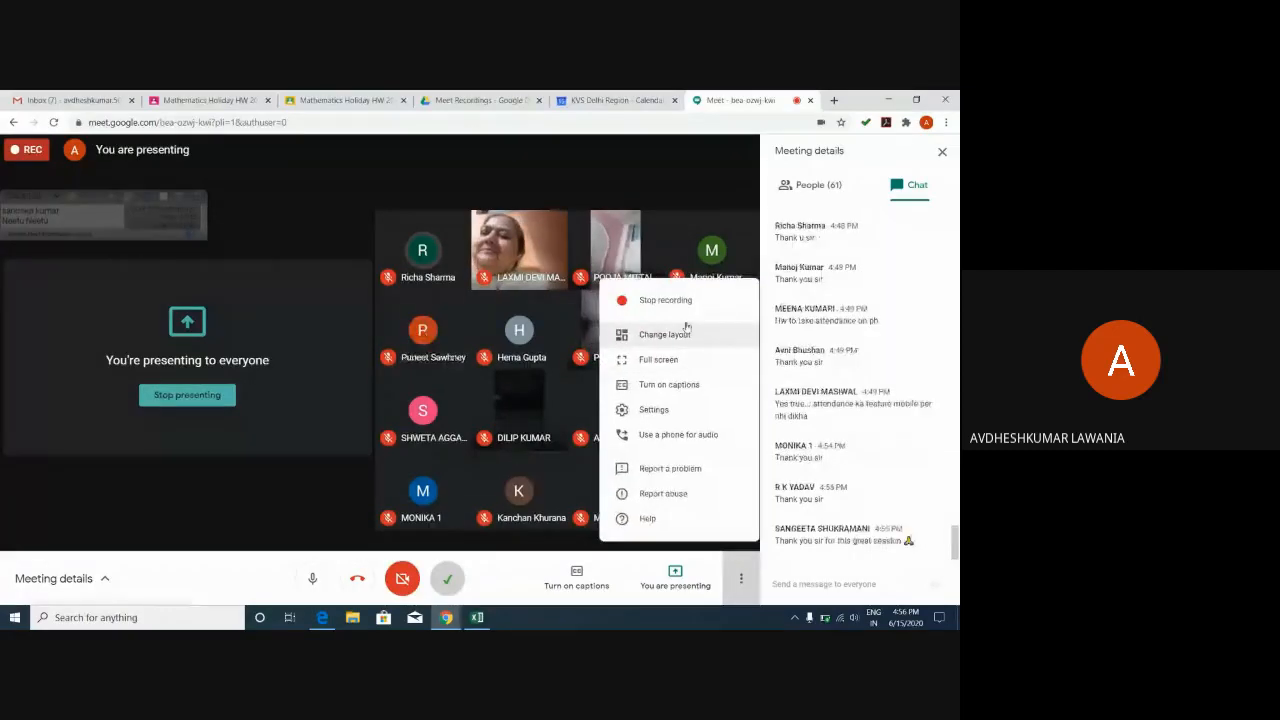